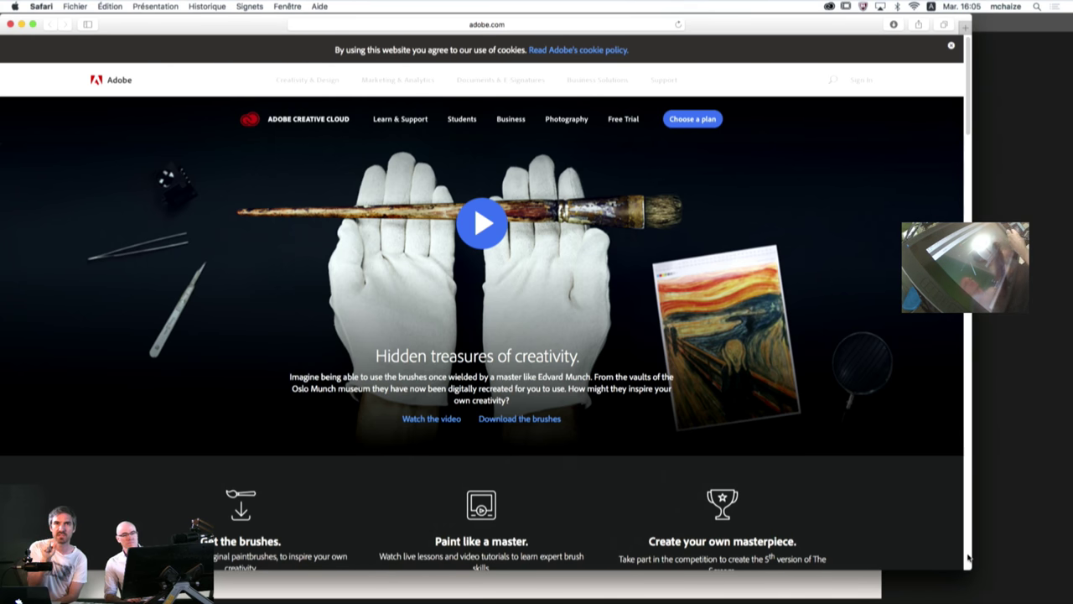
# - Open the Munch brushes download from the Adobe page and download Munch Brushes Photoshop CC.tpl in its original tpl format
pyautogui.moveTo(969, 138); pyautogui.dragTo(958, 223)
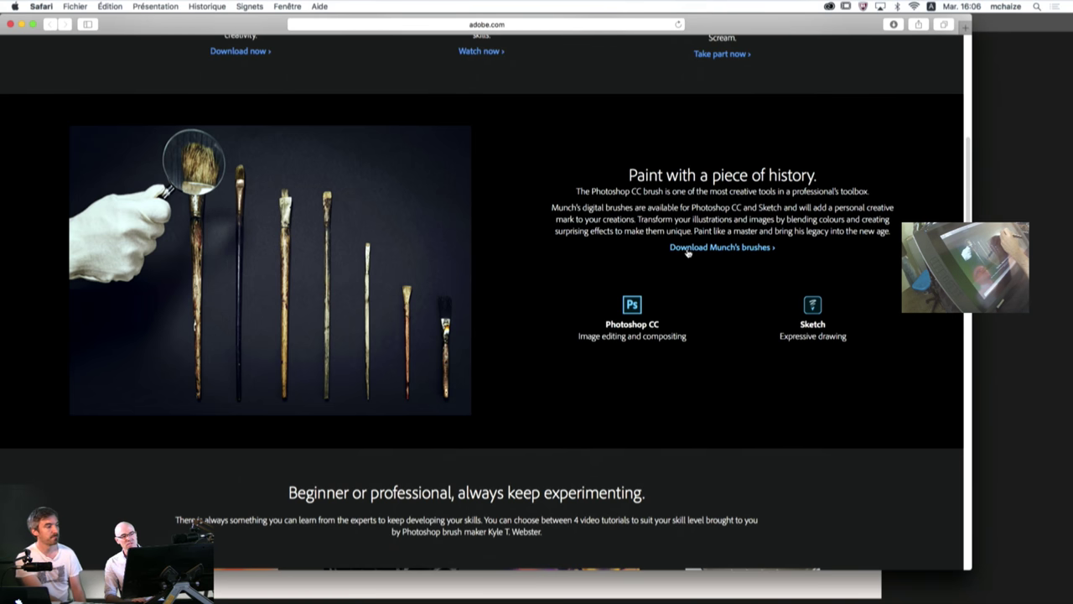
pyautogui.click(686, 250)
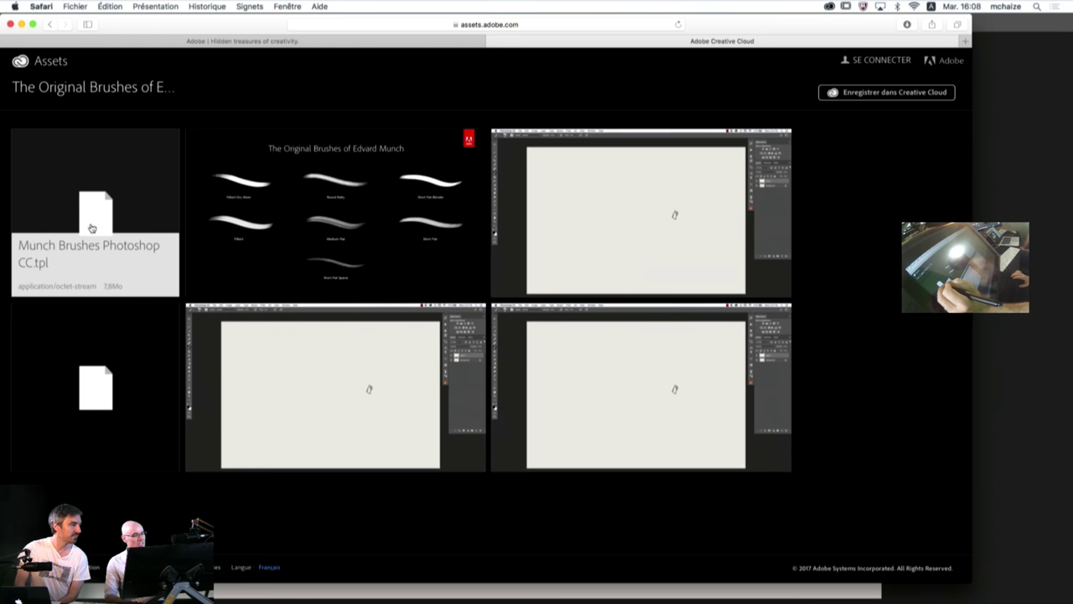
pyautogui.click(93, 227)
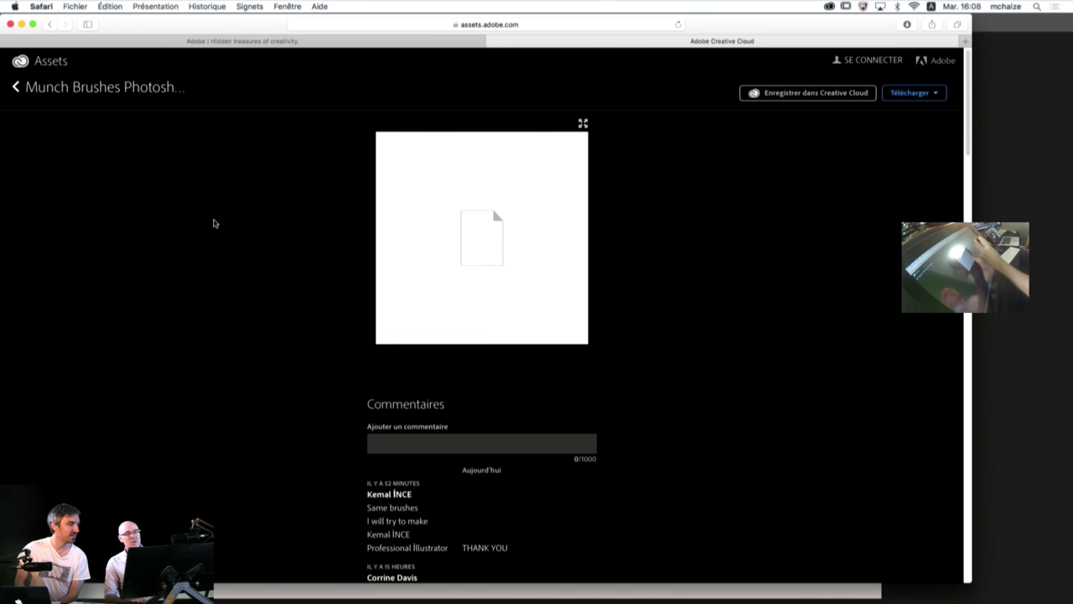
pyautogui.click(897, 93)
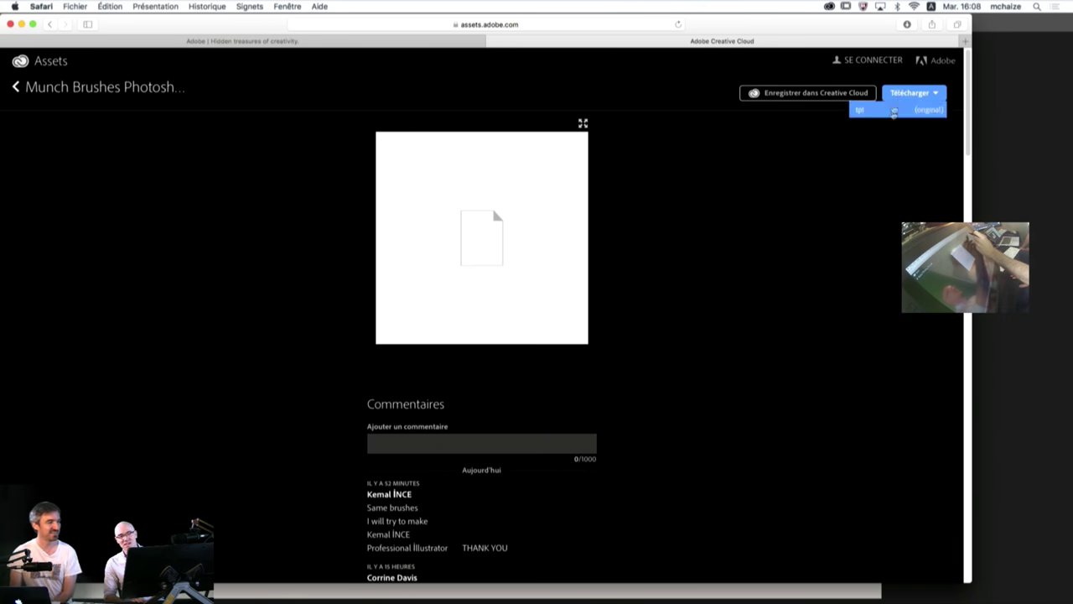
pyautogui.click(885, 108)
pyautogui.click(902, 93)
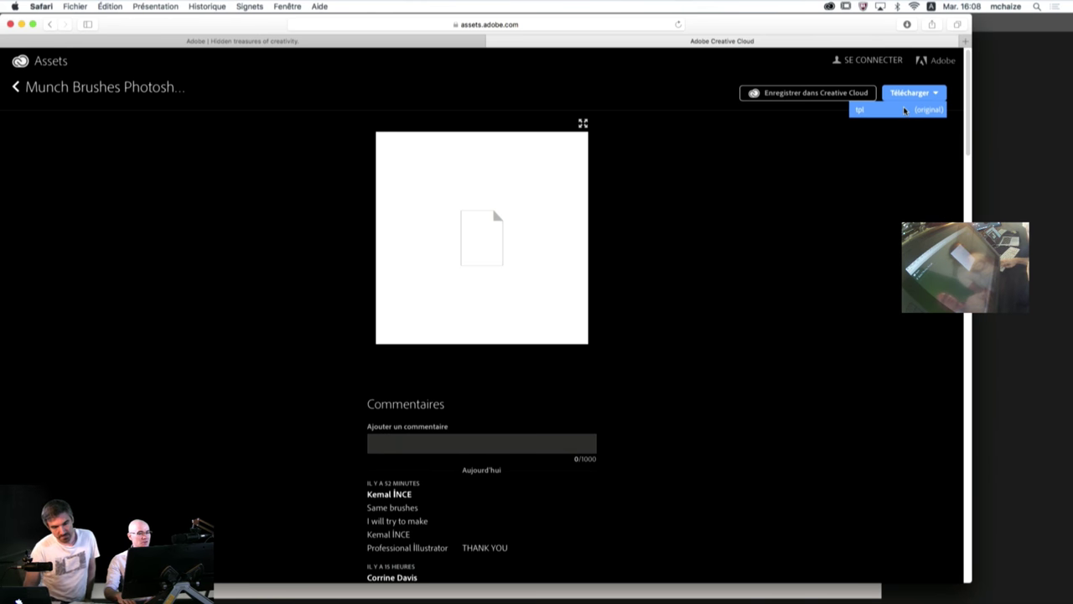
# - Switch to Photoshop, try a short pink Mixer Brush stroke on Layer 1 and undo it
pyautogui.press('super+Tab')
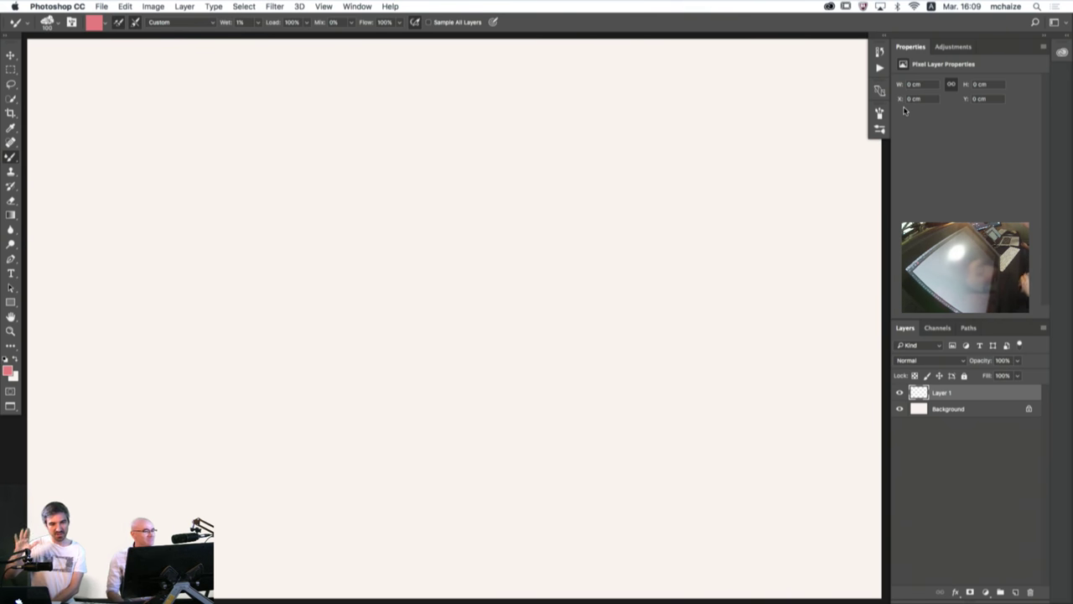
pyautogui.moveTo(568, 191); pyautogui.dragTo(580, 238)
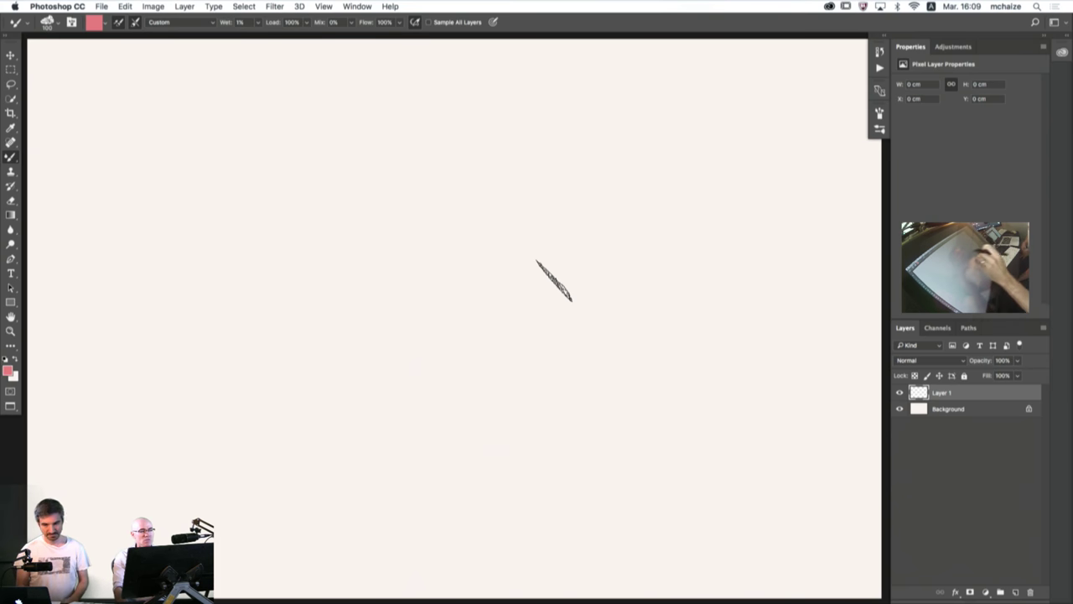
pyautogui.moveTo(128, 301); pyautogui.dragTo(111, 251)
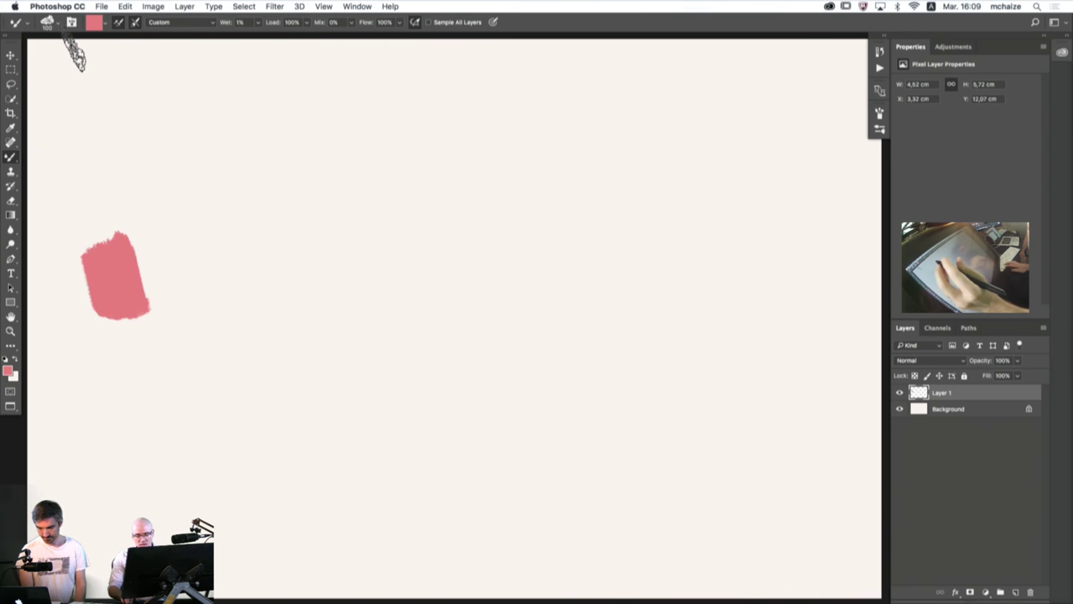
pyautogui.press('super+z')
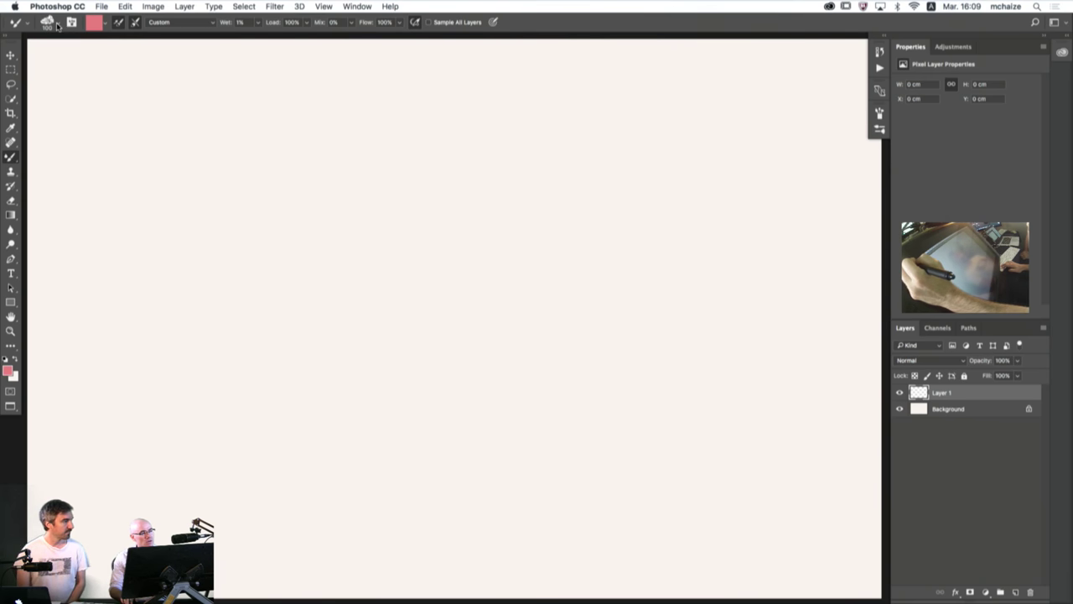
# - View the brush presets and the tool presets available for the Mixer Brush
pyautogui.click(59, 24)
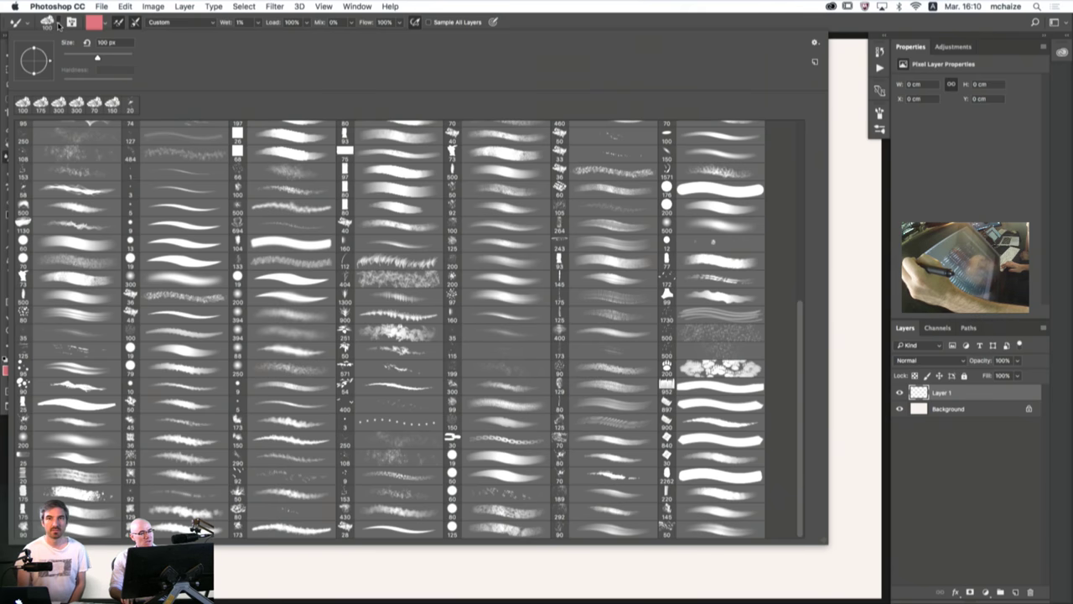
pyautogui.click(59, 29)
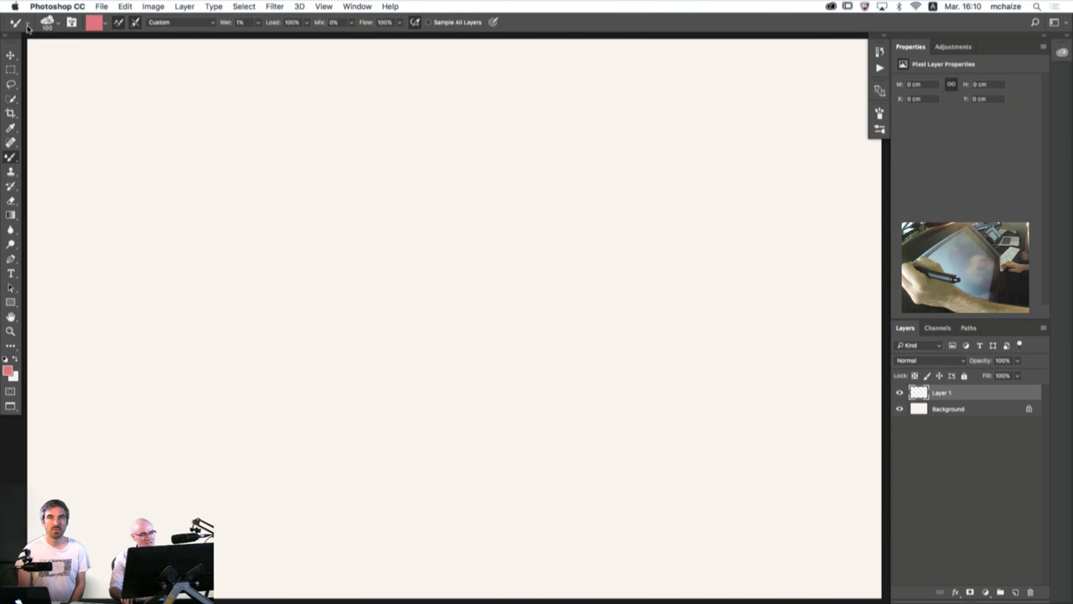
pyautogui.click(29, 24)
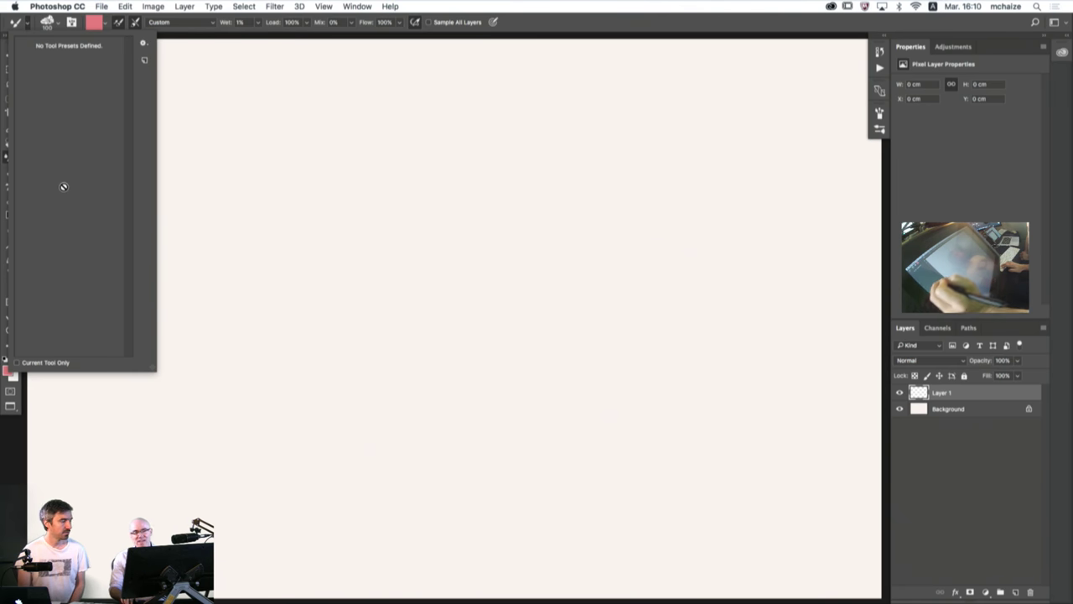
pyautogui.click(30, 24)
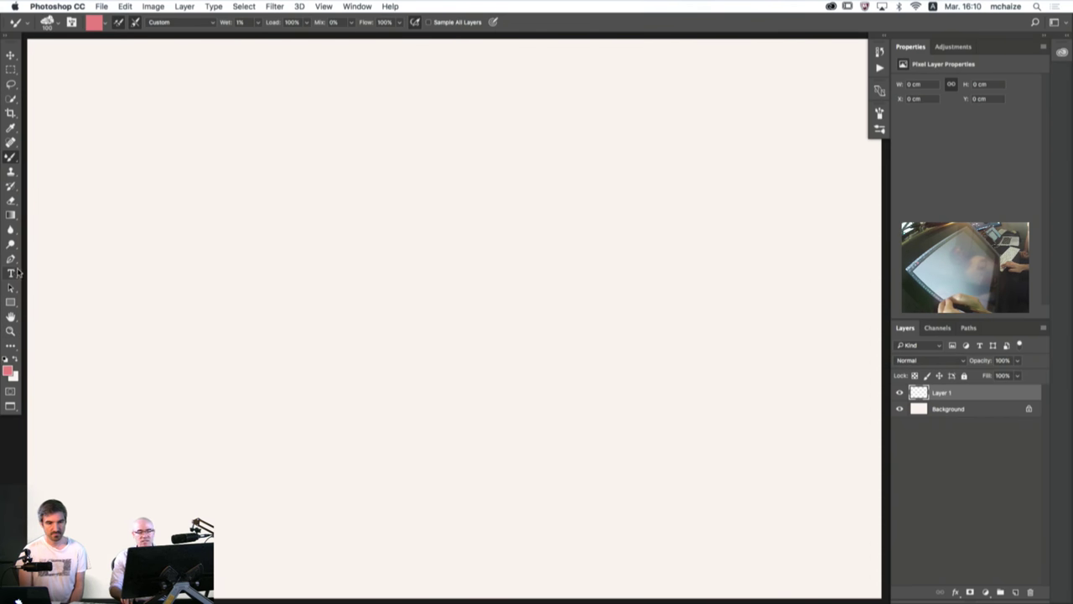
# - Load the tool presets from Munch Brushes Photoshop CC.tpl in the Bureau folder
pyautogui.click(26, 24)
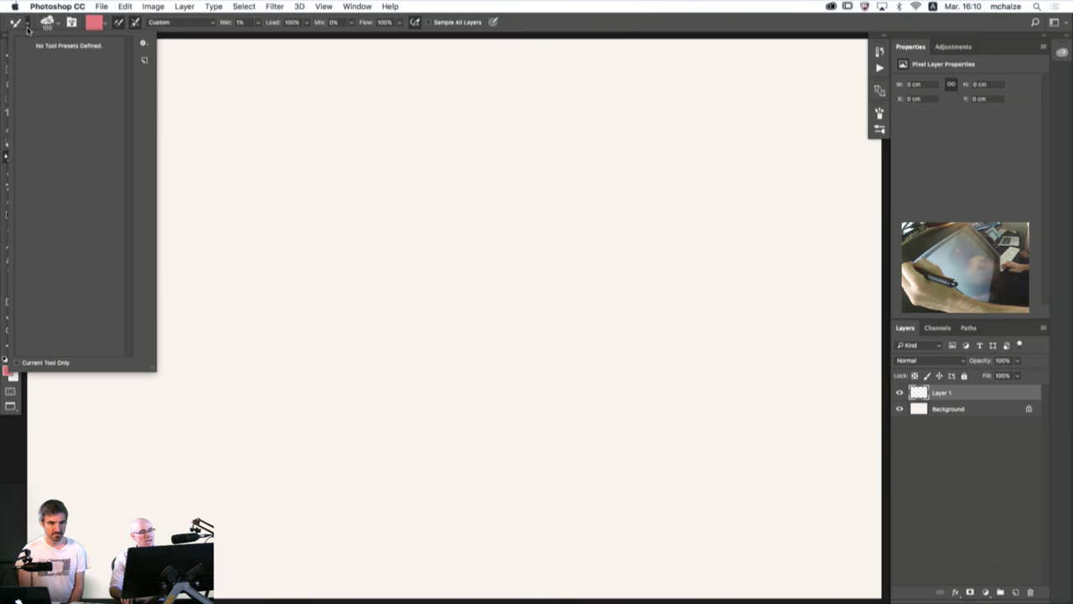
pyautogui.click(144, 45)
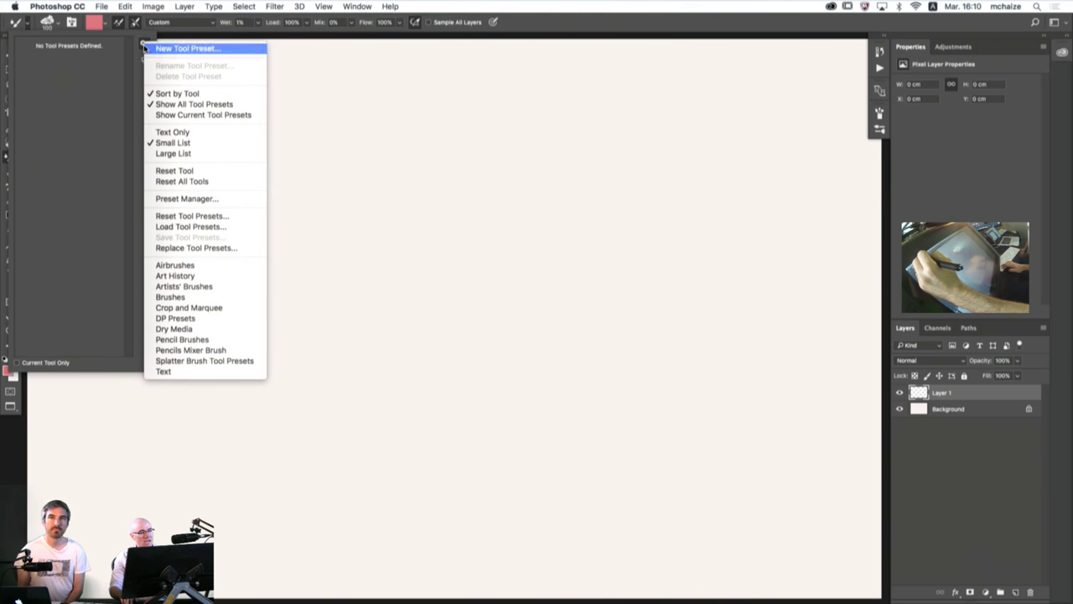
pyautogui.click(165, 227)
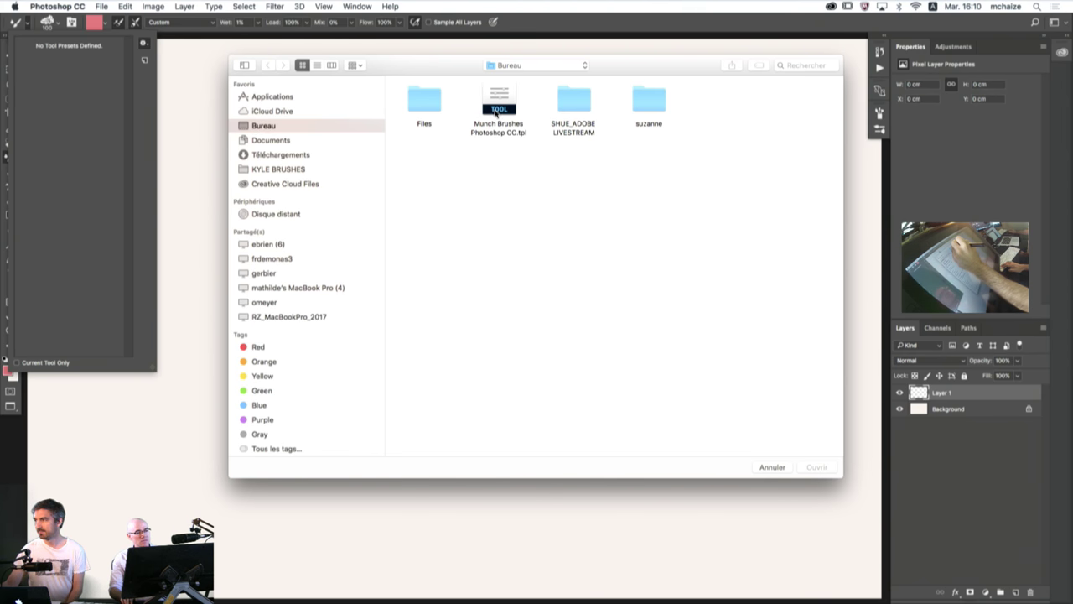
pyautogui.click(496, 111)
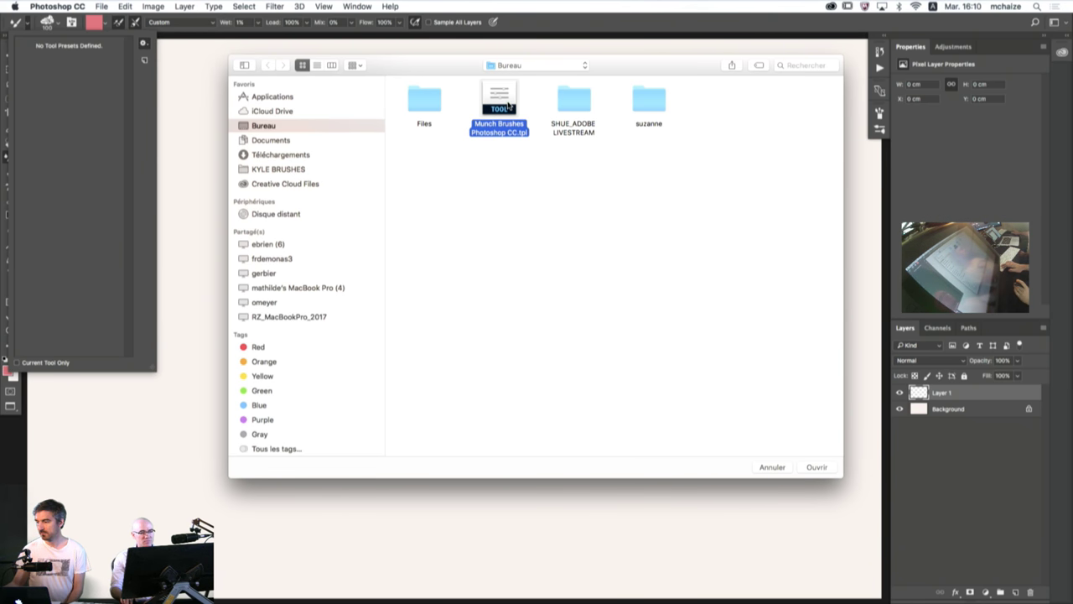
pyautogui.click(816, 467)
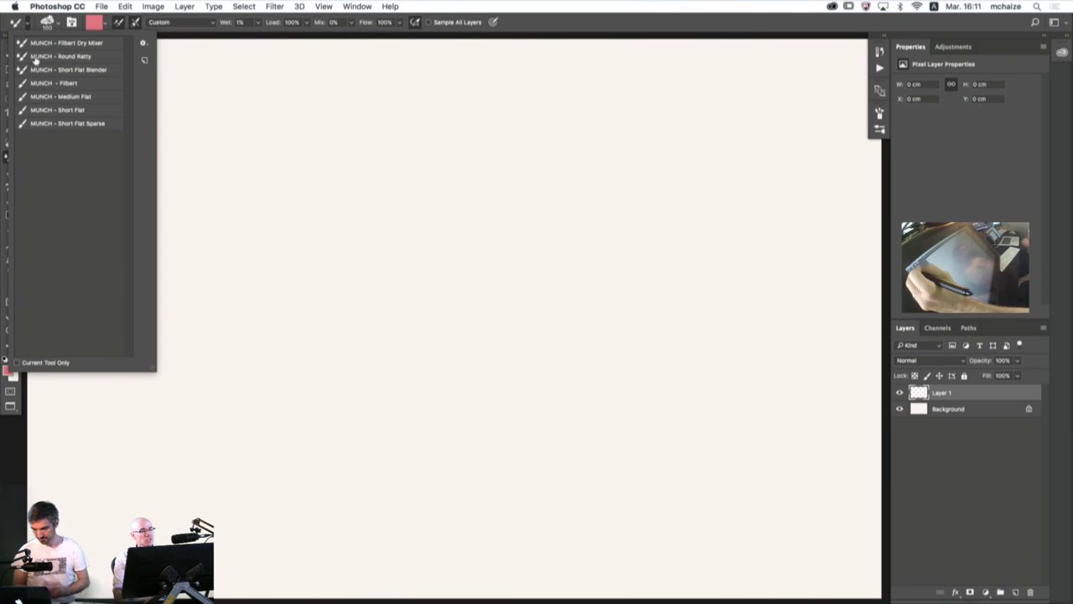
# - Limit the tool presets to the current tool, and show the presets for all tools again
pyautogui.moveTo(222, 110); pyautogui.dragTo(248, 151)
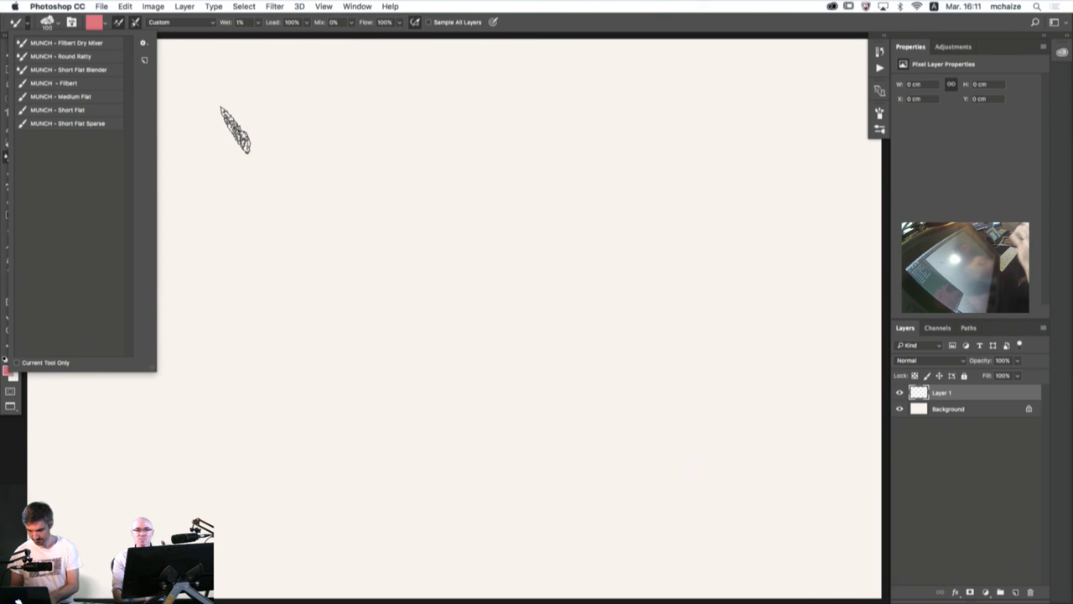
pyautogui.press('super+z')
pyautogui.click(17, 362)
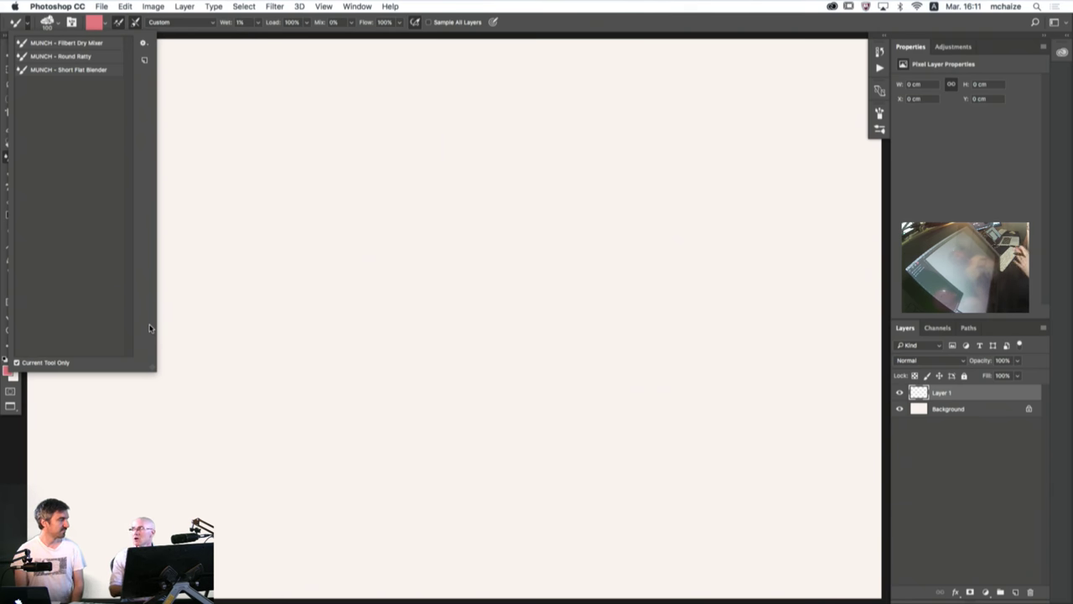
pyautogui.click(16, 363)
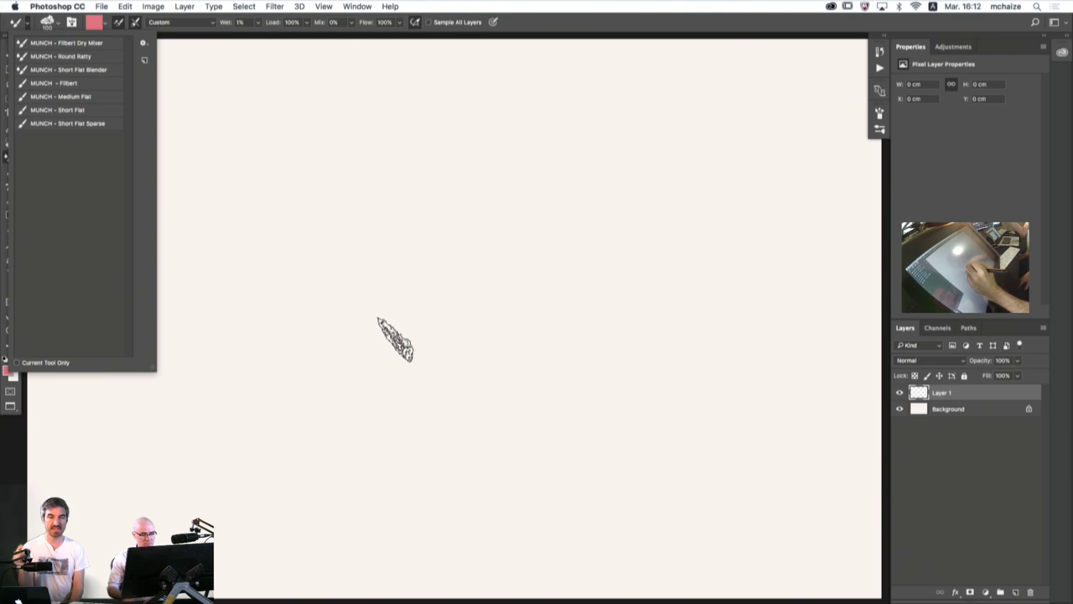
pyautogui.press('super+z')
# - Switch to Safari and review the Hidden treasures of creativity page down to the Scream contest's participation instructions
pyautogui.press('super+Tab')
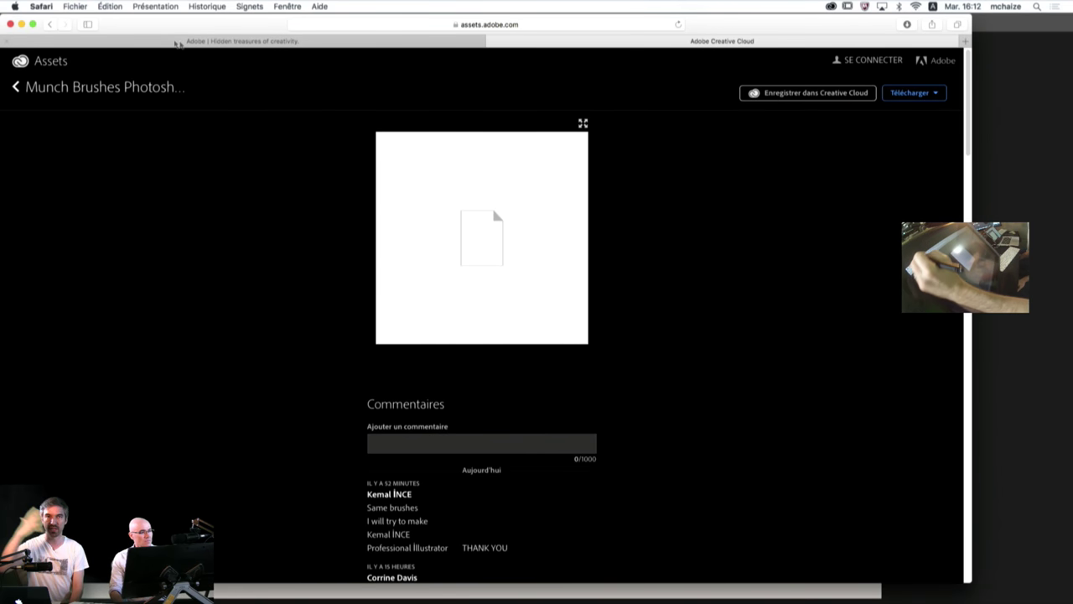
pyautogui.click(178, 44)
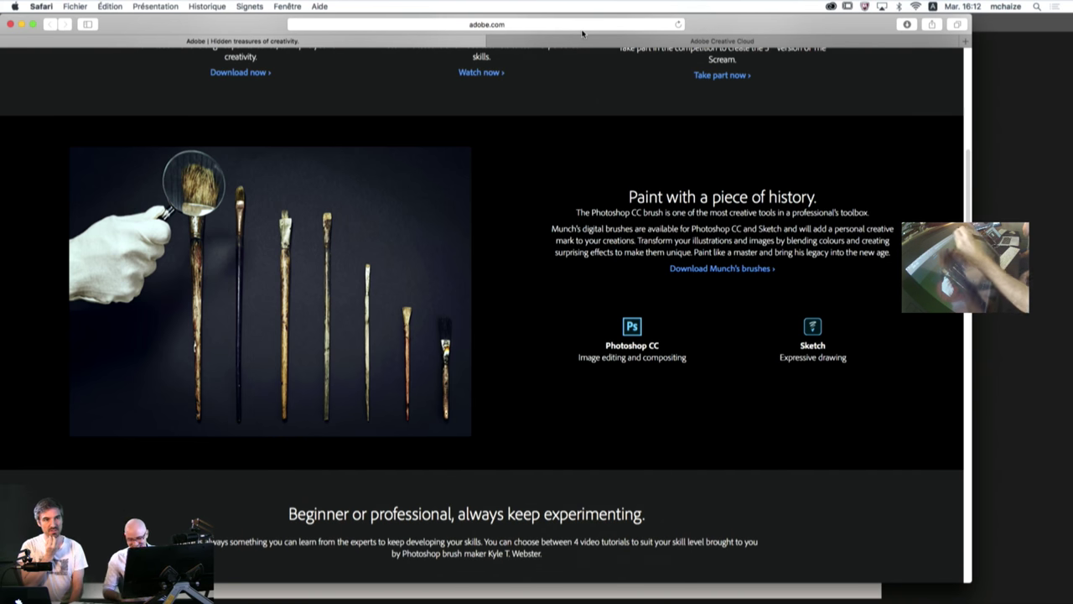
pyautogui.press('super+Tab')
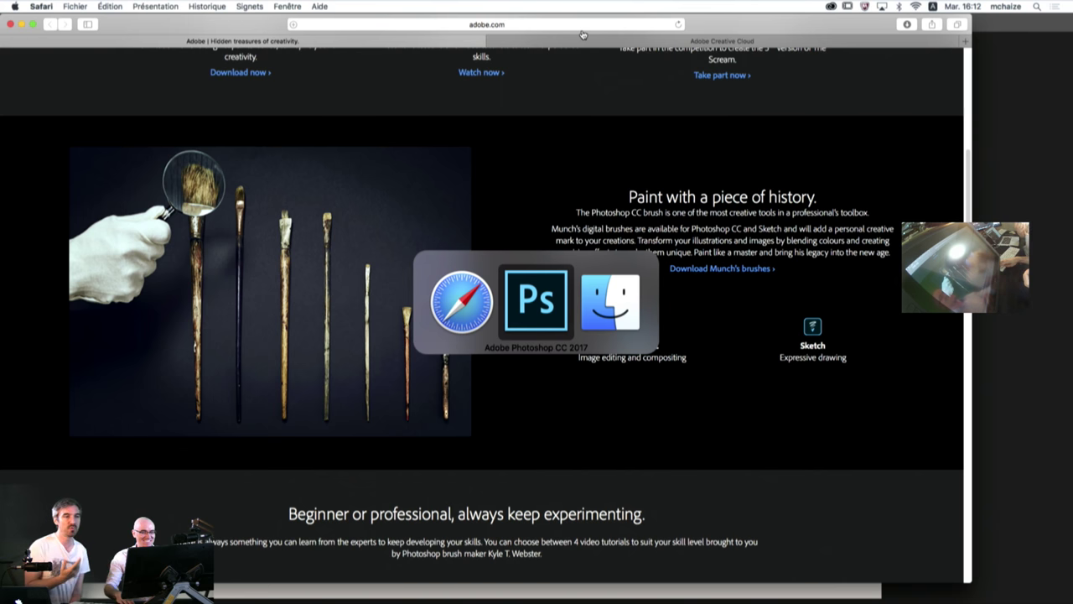
pyautogui.press('super+Tab')
pyautogui.press('super+Tab')
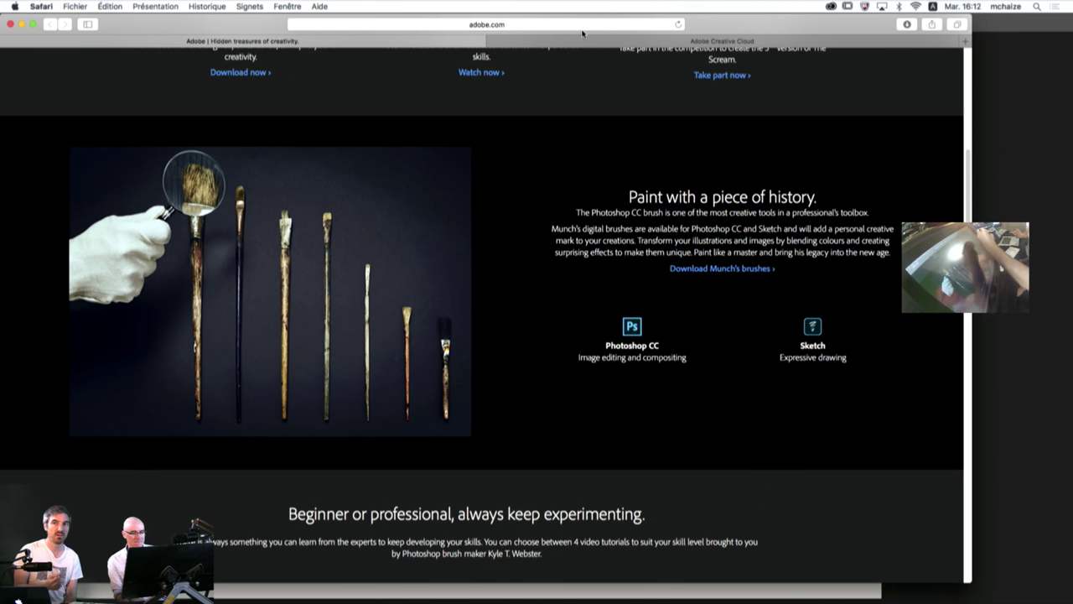
pyautogui.scroll(5, 960, 186)
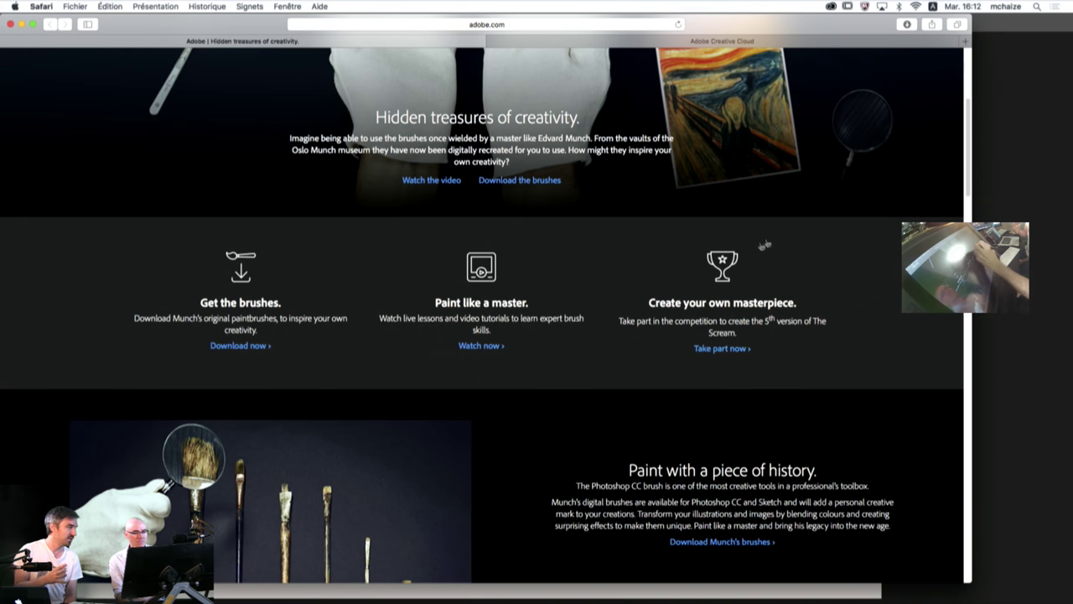
pyautogui.scroll(2, 970, 186)
pyautogui.scroll(3, 970, 186)
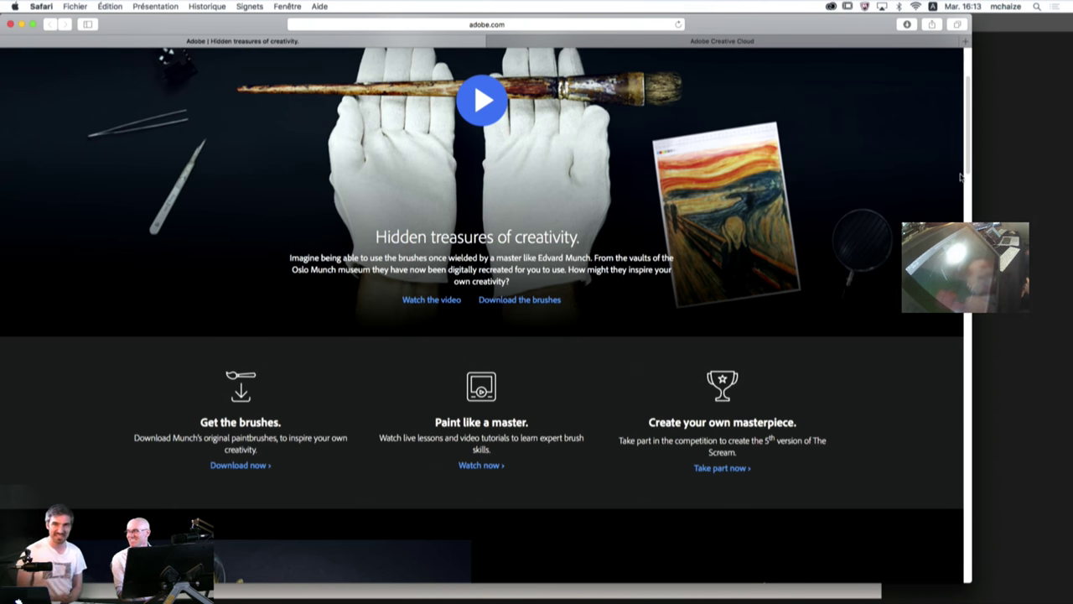
pyautogui.scroll(-1, 961, 176)
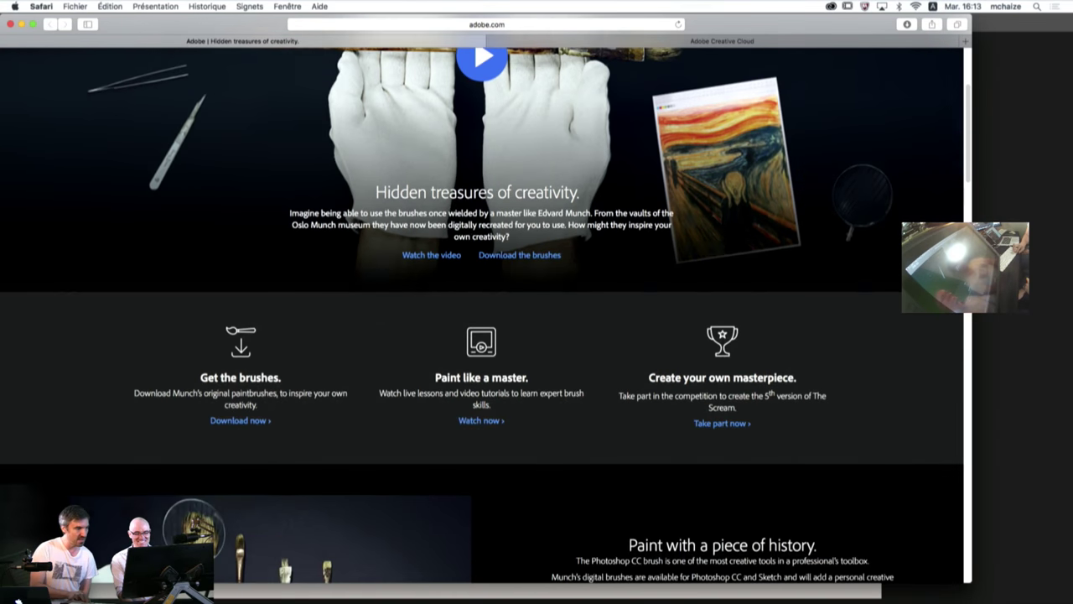
pyautogui.scroll(-10, 483, 298)
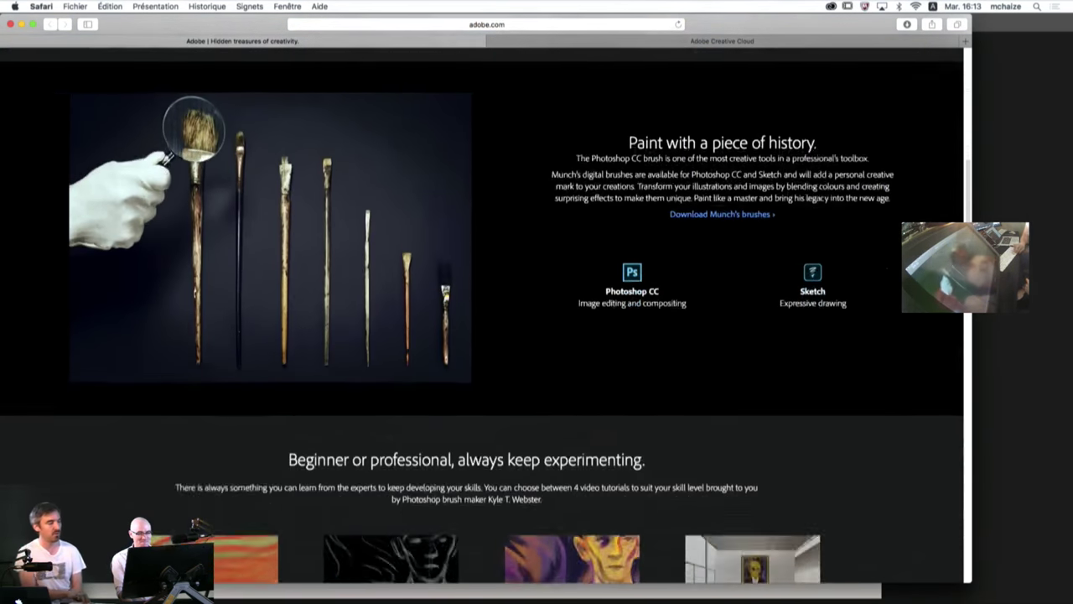
pyautogui.scroll(-12, 482, 298)
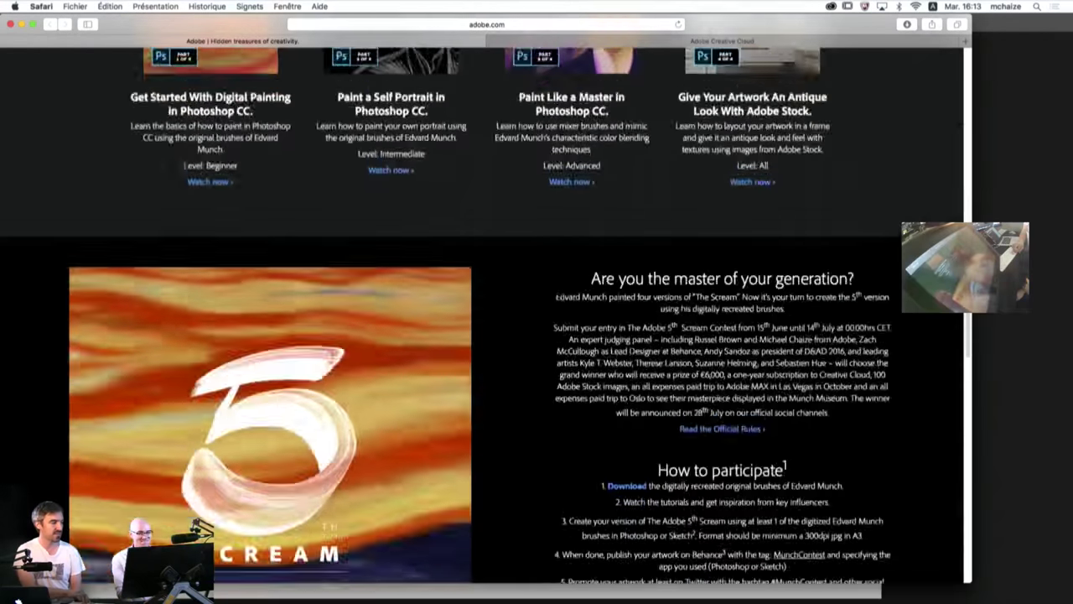
pyautogui.scroll(-4, 482, 299)
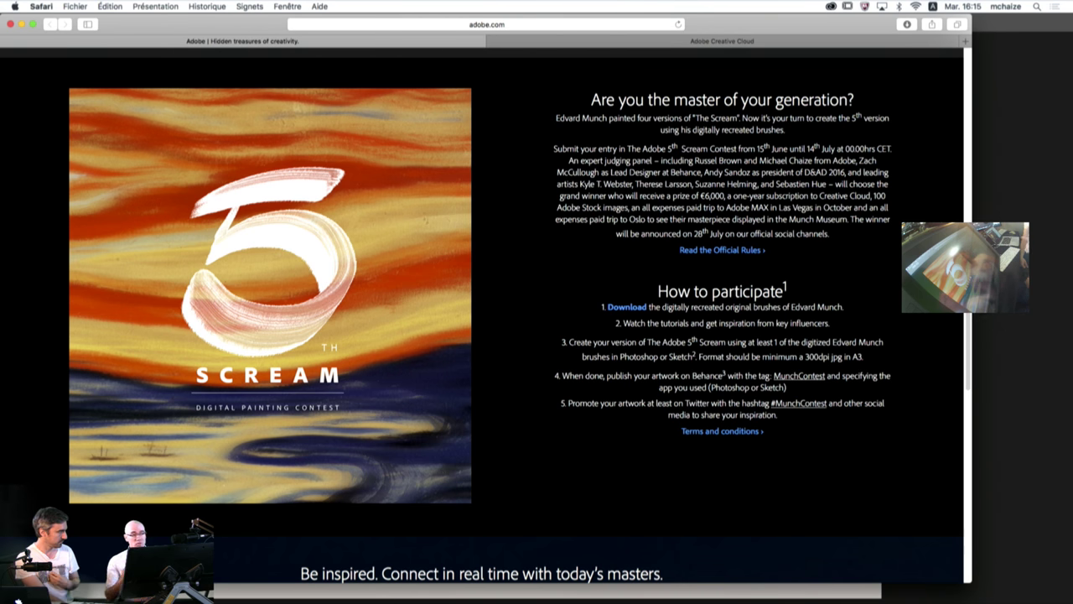
# - Return to the shared Assets folder of original Edvard Munch brushes and look at the Photoshop Sketch preset file
pyautogui.click(687, 42)
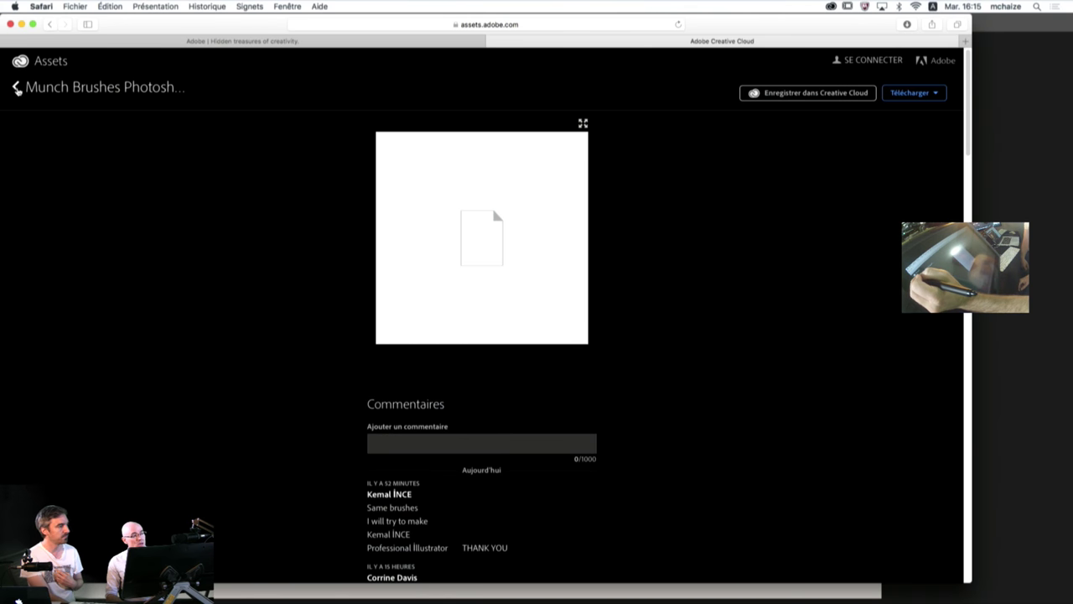
pyautogui.click(17, 87)
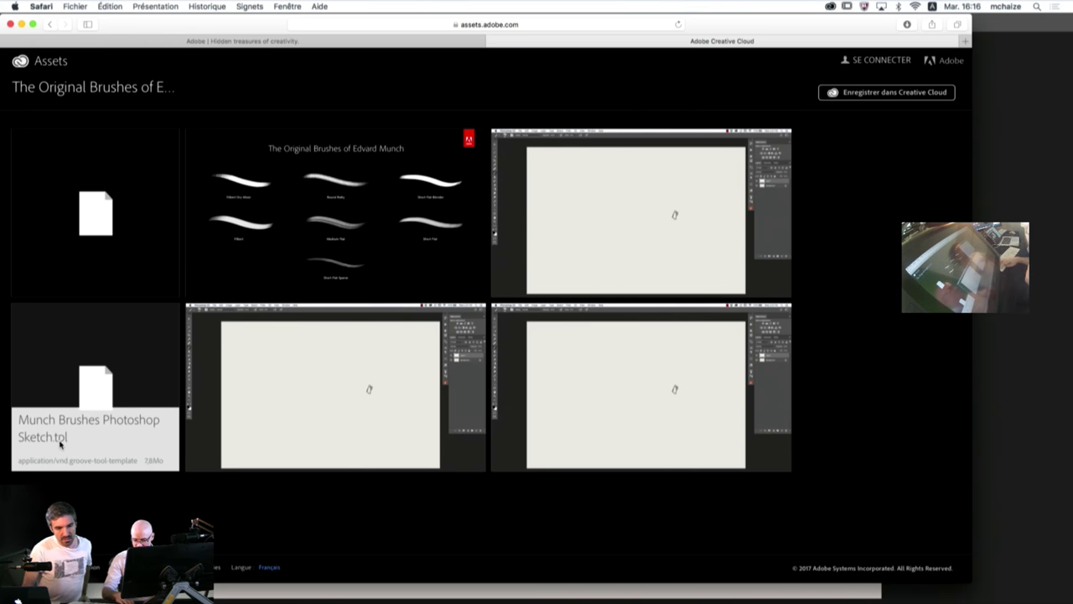
# - Switch to Photoshop and choose the MUNCH - Filbert tool preset
pyautogui.press('super+Tab')
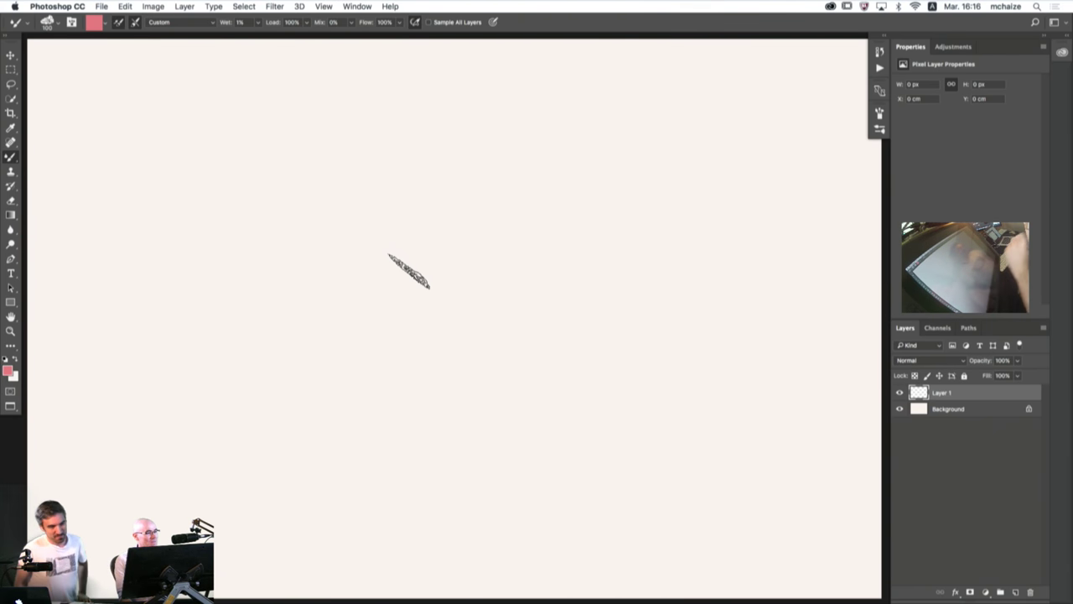
pyautogui.press('super+z')
pyautogui.click(28, 25)
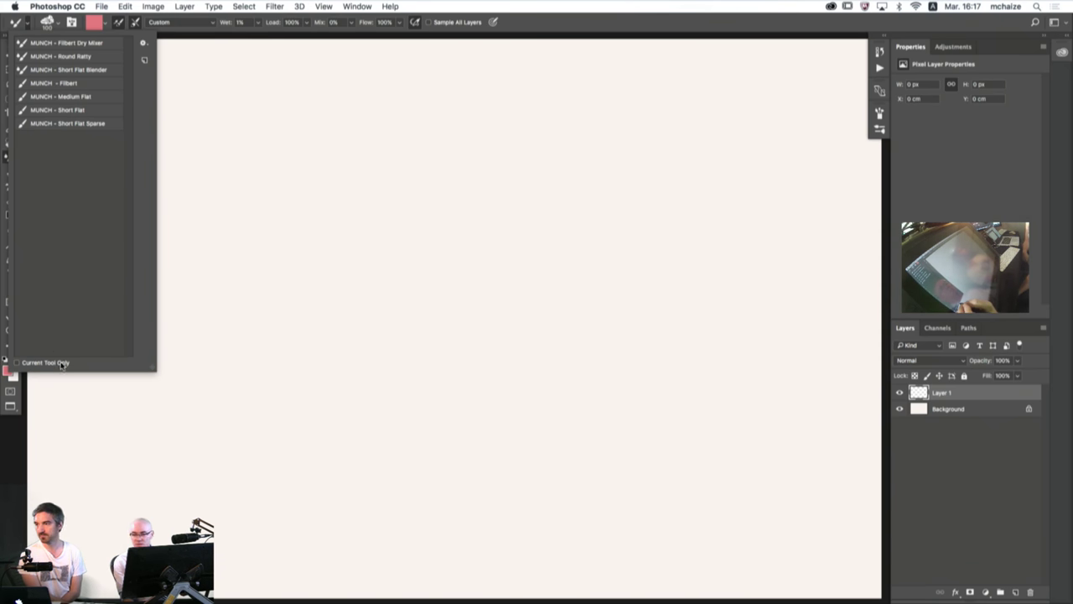
pyautogui.click(144, 45)
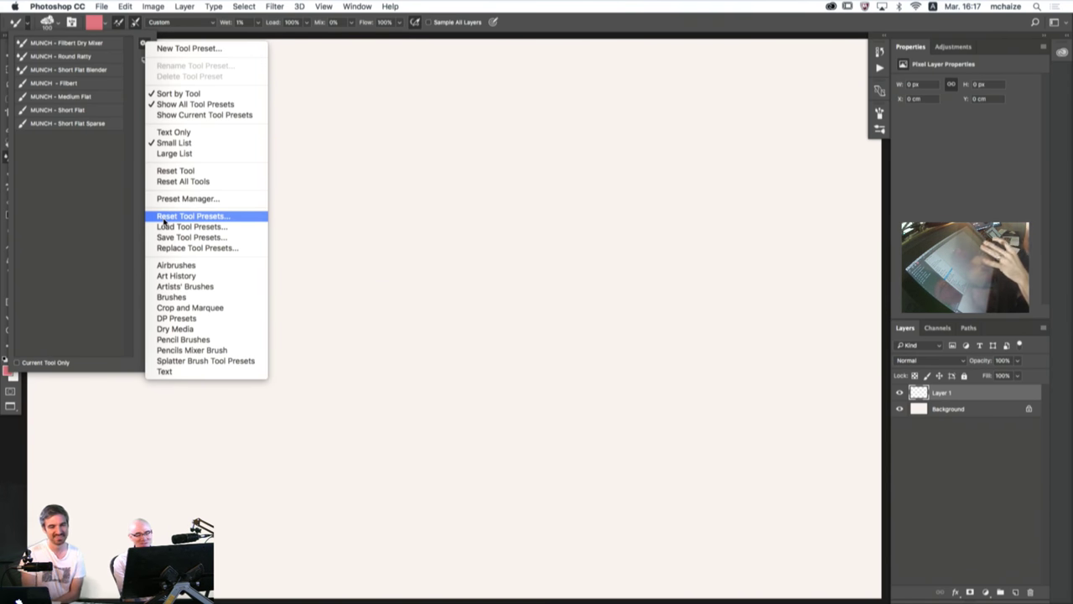
pyautogui.click(63, 193)
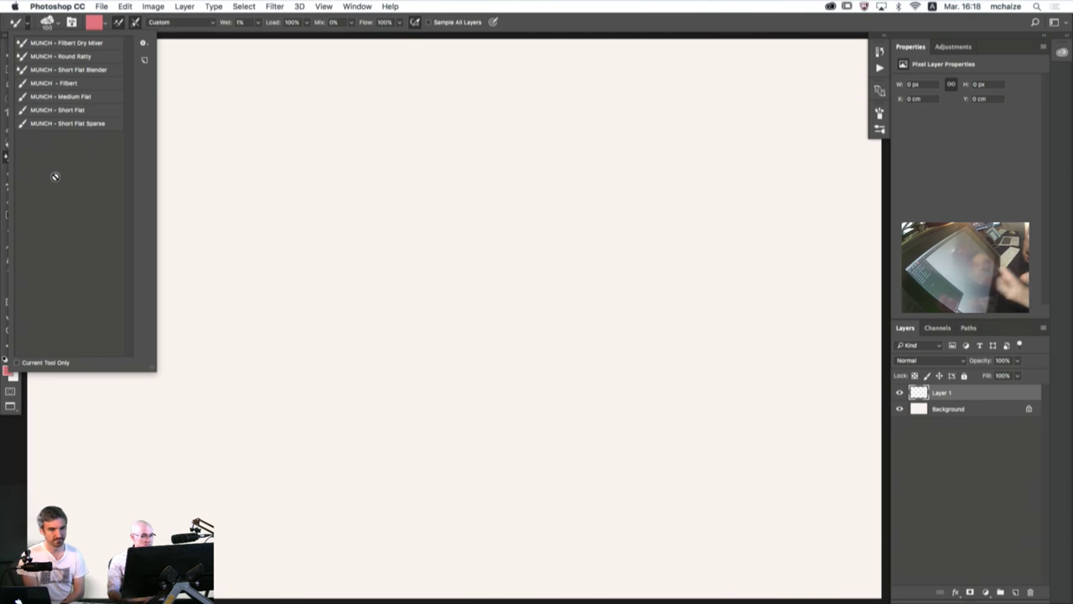
pyautogui.click(52, 83)
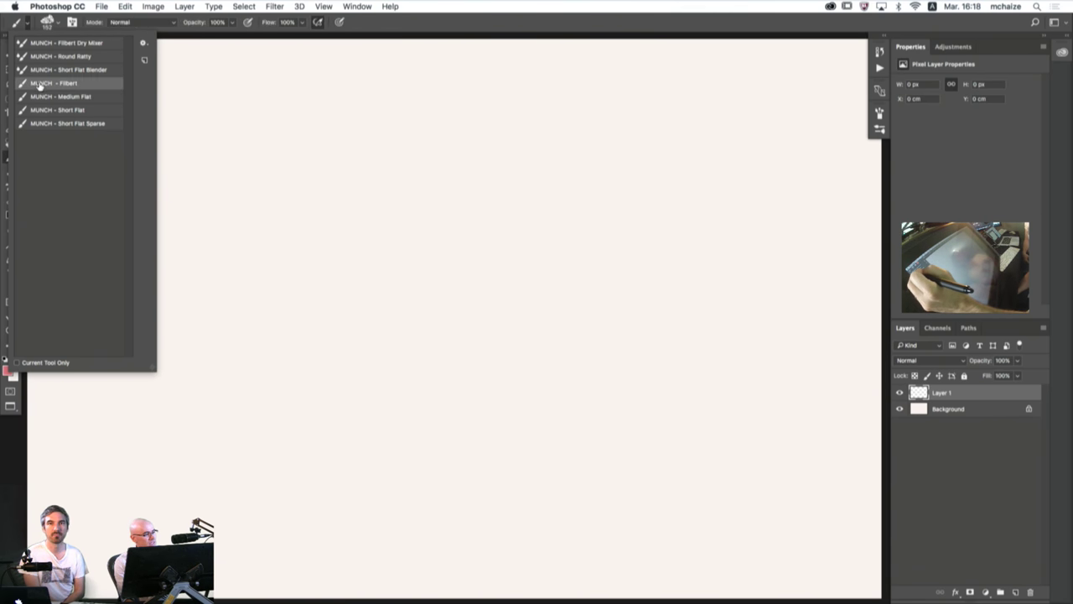
pyautogui.moveTo(267, 182); pyautogui.dragTo(323, 244)
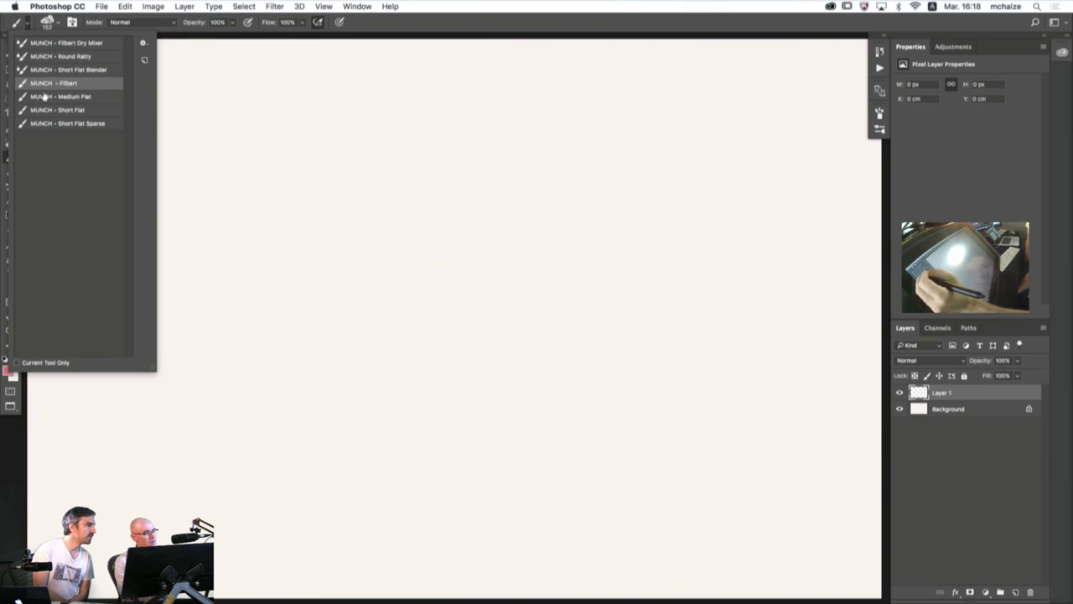
pyautogui.press('super+z')
pyautogui.moveTo(252, 186); pyautogui.dragTo(317, 235)
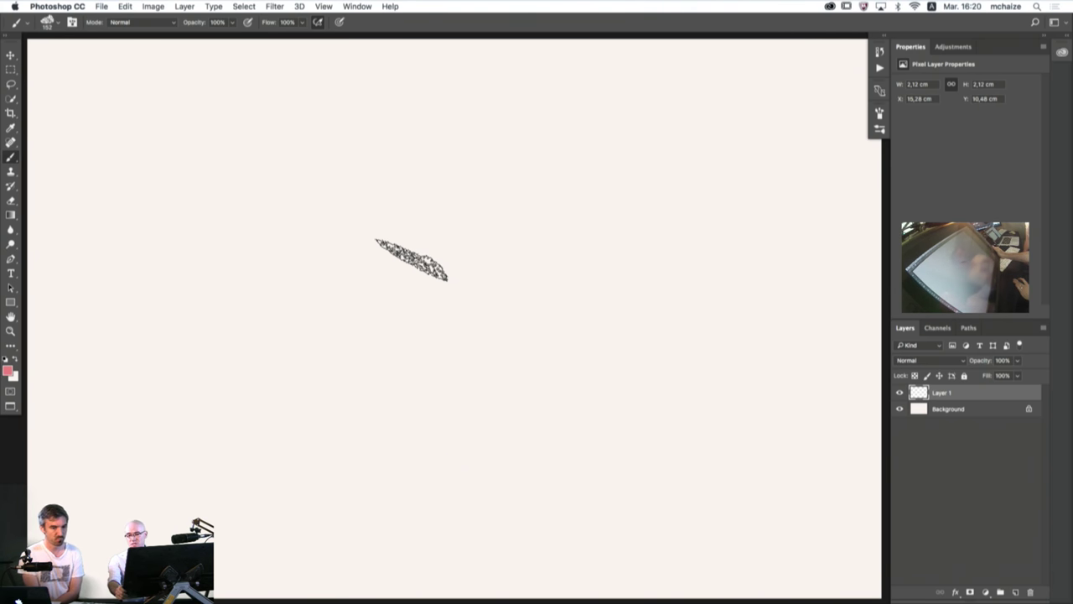
pyautogui.press('super+z')
pyautogui.press('super+z')
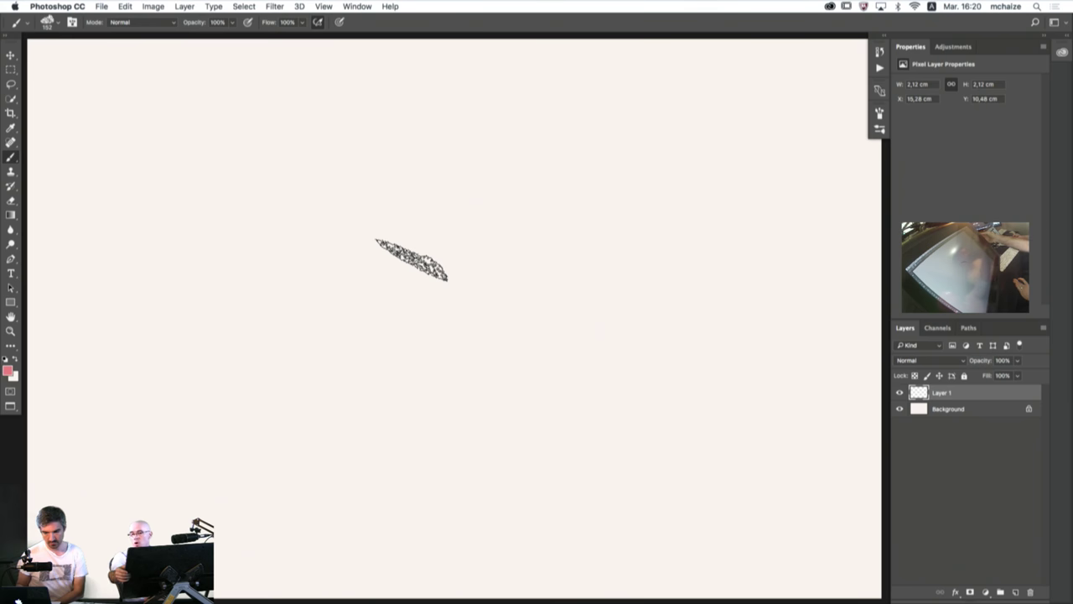
pyautogui.press('super+z')
pyautogui.scroll(-3, 413, 256)
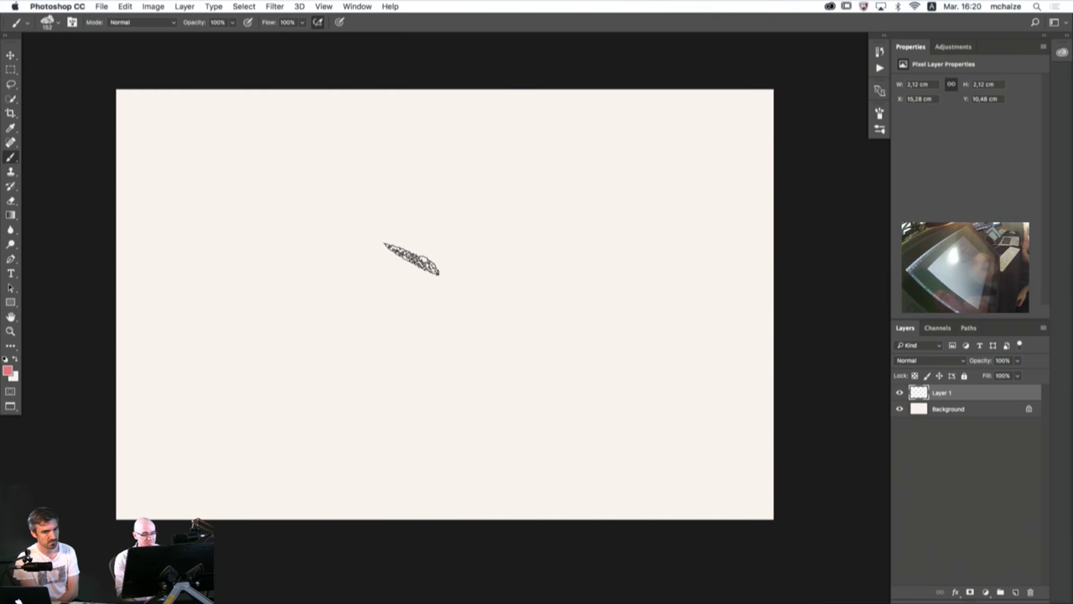
pyautogui.press('super+z')
pyautogui.moveTo(295, 331); pyautogui.dragTo(339, 375)
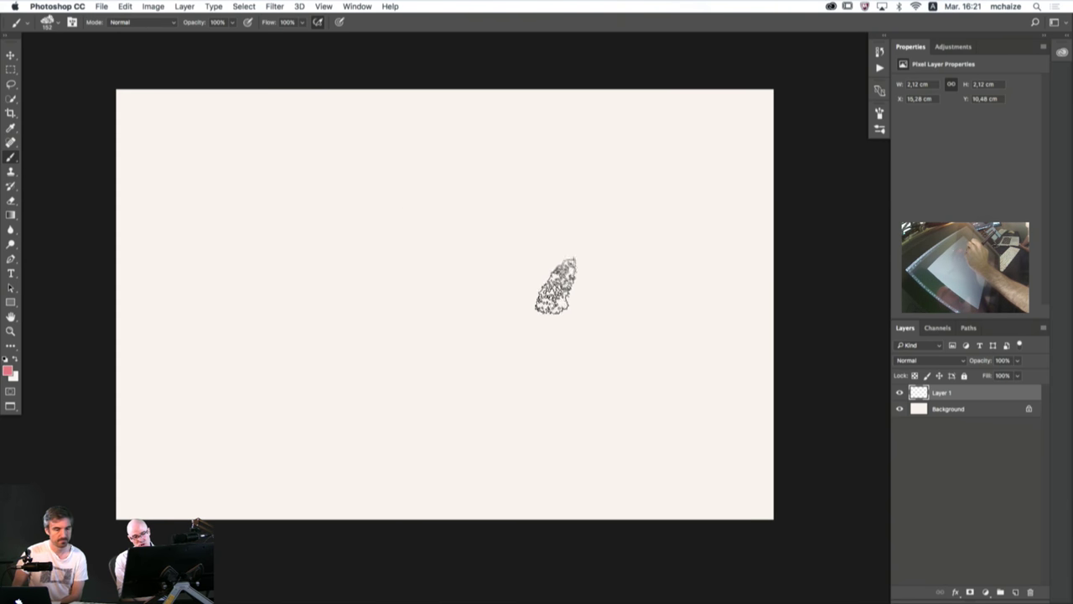
# - Test the Filbert brush with two horizontal strokes mid-canvas, several diagonals, a wavy vertical stroke and a broad arc, varying pressure and width
pyautogui.moveTo(561, 285); pyautogui.dragTo(419, 285)
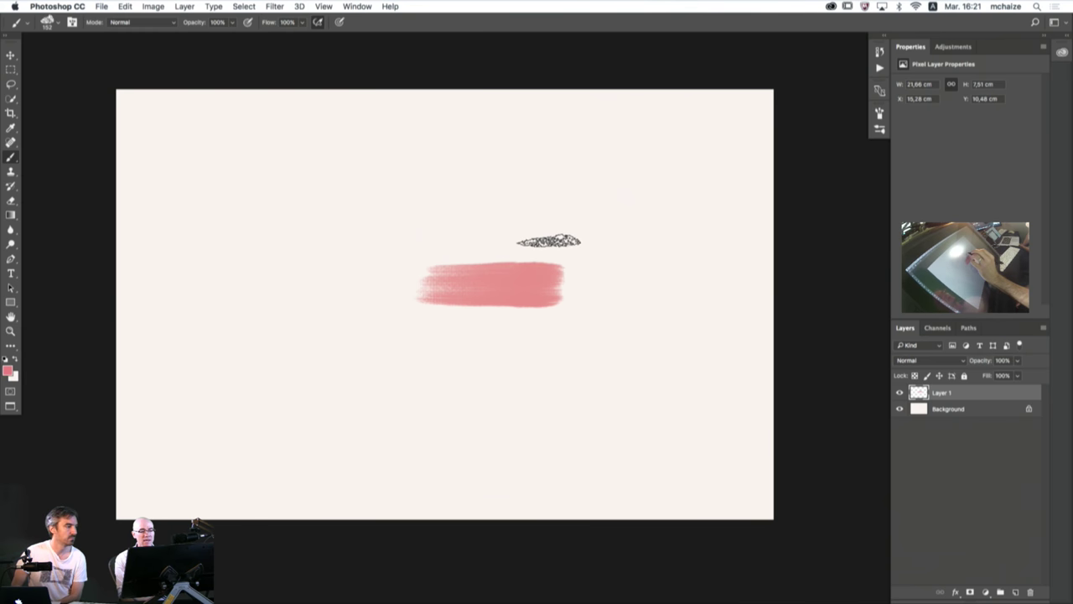
pyautogui.moveTo(541, 238); pyautogui.dragTo(440, 237)
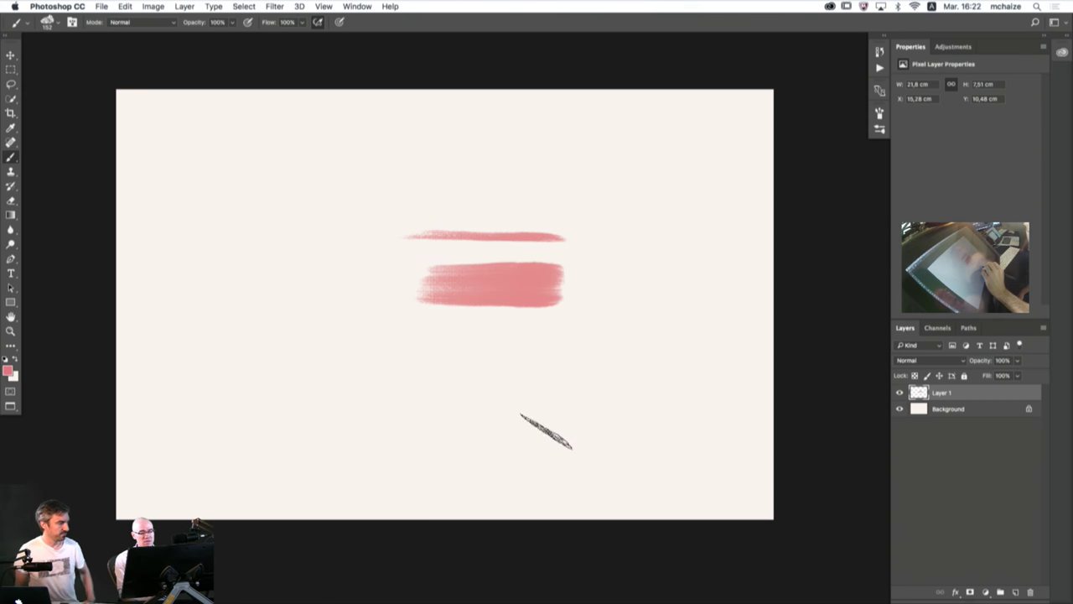
pyautogui.moveTo(555, 435); pyautogui.dragTo(307, 270)
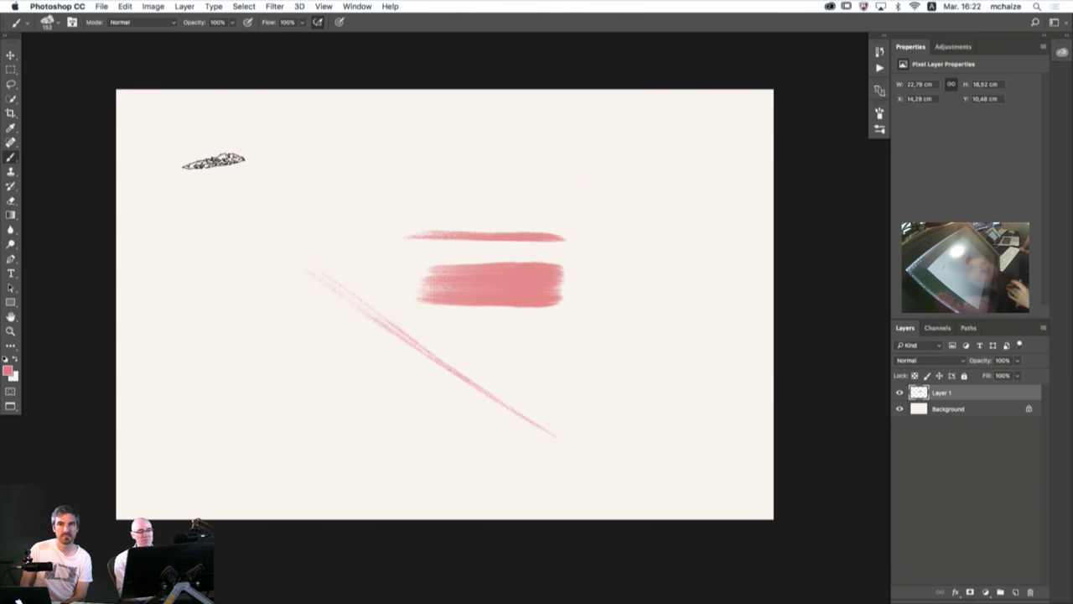
pyautogui.moveTo(517, 458); pyautogui.dragTo(340, 330)
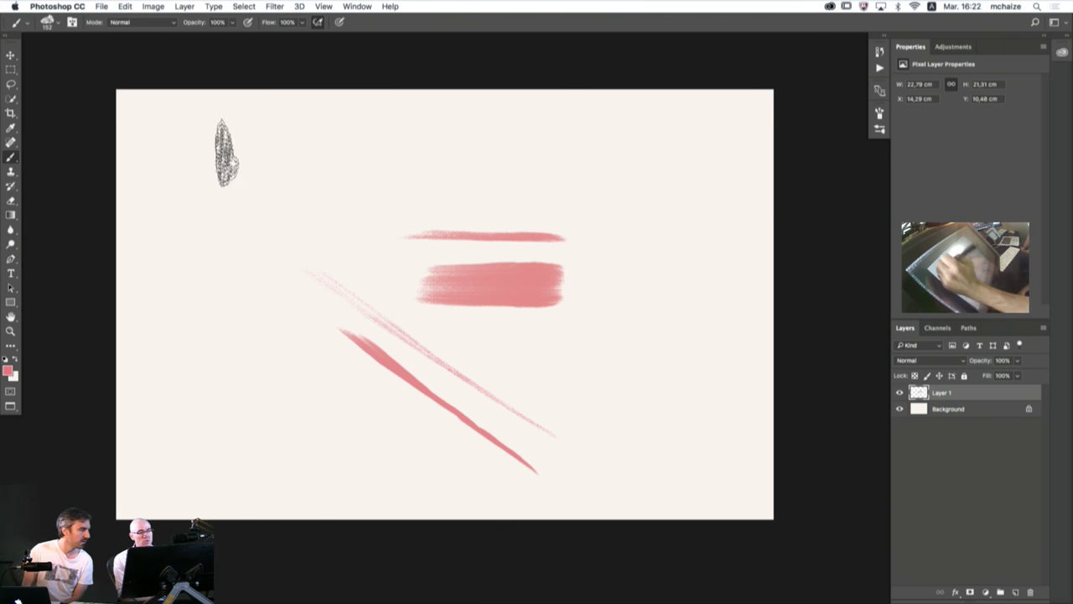
pyautogui.moveTo(228, 132)
pyautogui.mouseDown()
pyautogui.moveTo(214, 177)
pyautogui.moveTo(222, 340)
pyautogui.moveTo(296, 442)
pyautogui.mouseUp()
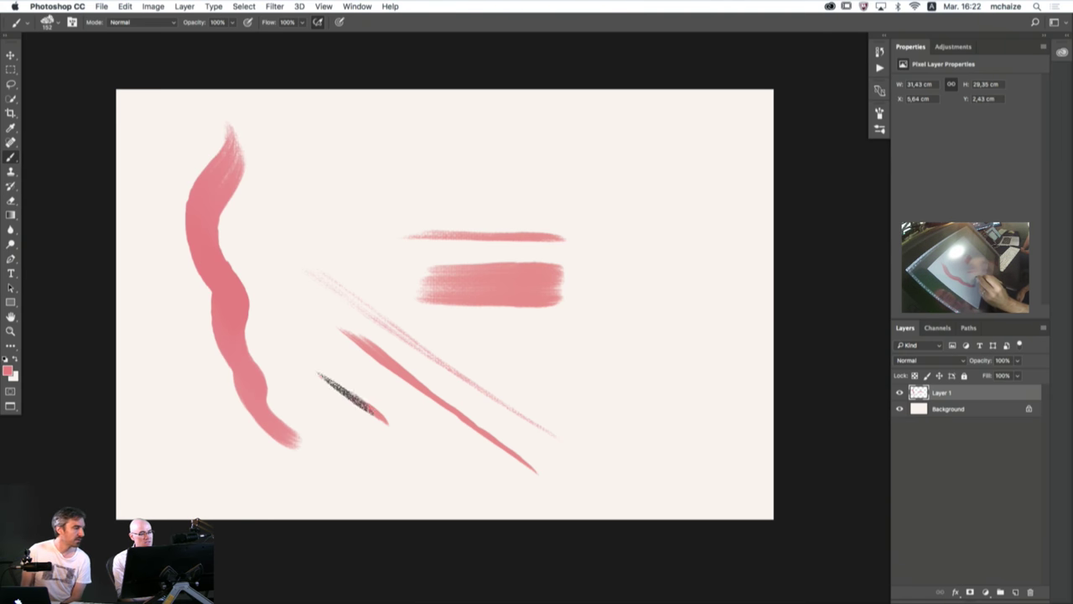
pyautogui.moveTo(382, 417); pyautogui.dragTo(251, 291)
pyautogui.moveTo(680, 306); pyautogui.dragTo(566, 432)
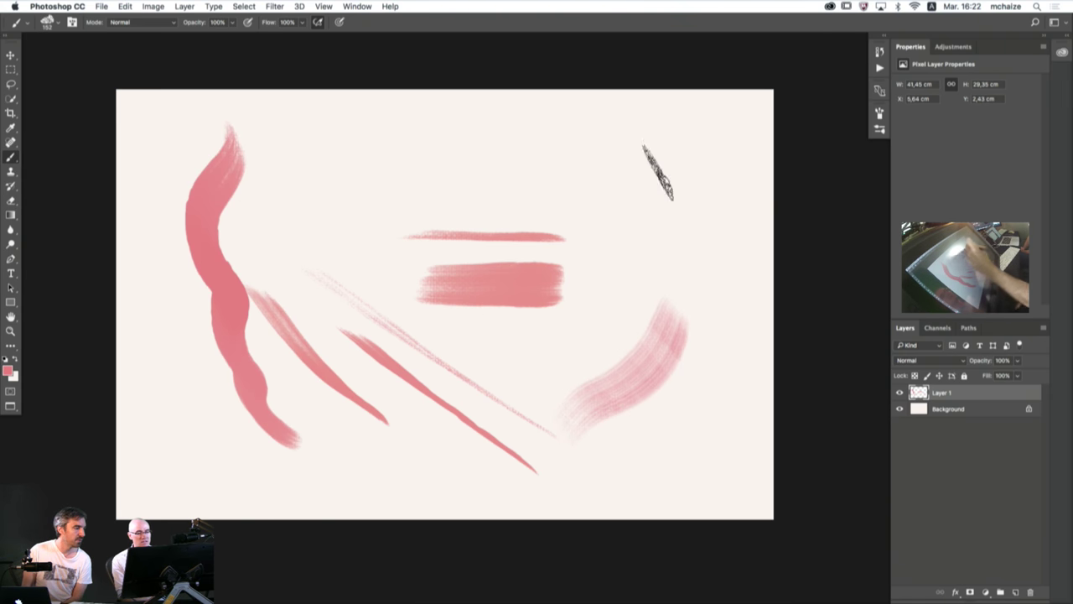
# - Add two long horizontal Filbert strokes across the upper canvas, curved strokes along both sides, and short dabs near the lower edge
pyautogui.moveTo(634, 151); pyautogui.dragTo(320, 139)
pyautogui.moveTo(352, 185); pyautogui.dragTo(585, 192)
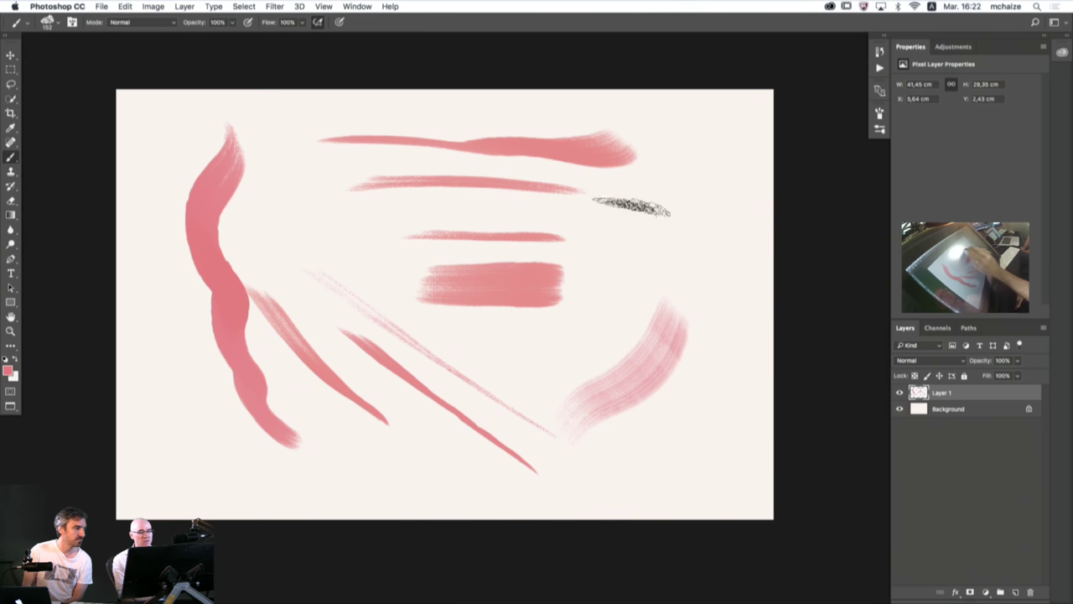
pyautogui.moveTo(629, 240); pyautogui.dragTo(536, 406)
pyautogui.moveTo(685, 484); pyautogui.dragTo(726, 202)
pyautogui.moveTo(427, 213)
pyautogui.mouseDown()
pyautogui.moveTo(352, 258)
pyautogui.moveTo(293, 371)
pyautogui.moveTo(202, 470)
pyautogui.moveTo(181, 407)
pyautogui.moveTo(241, 277)
pyautogui.moveTo(261, 165)
pyautogui.mouseUp()
pyautogui.moveTo(223, 218); pyautogui.dragTo(268, 272)
pyautogui.click(432, 437)
pyautogui.click(407, 458)
pyautogui.click(367, 449)
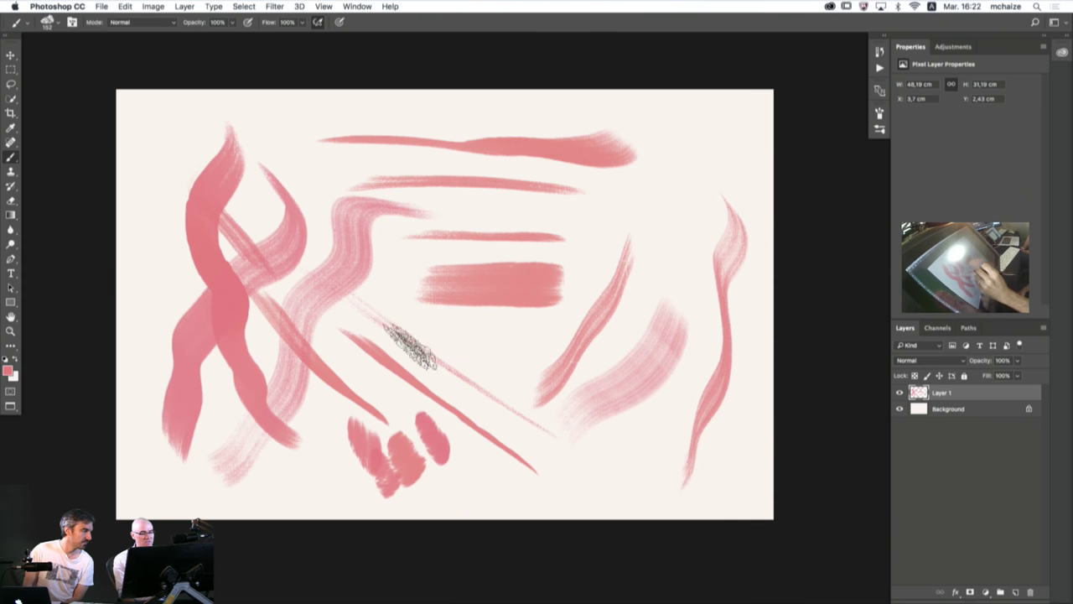
pyautogui.moveTo(436, 337); pyautogui.dragTo(498, 416)
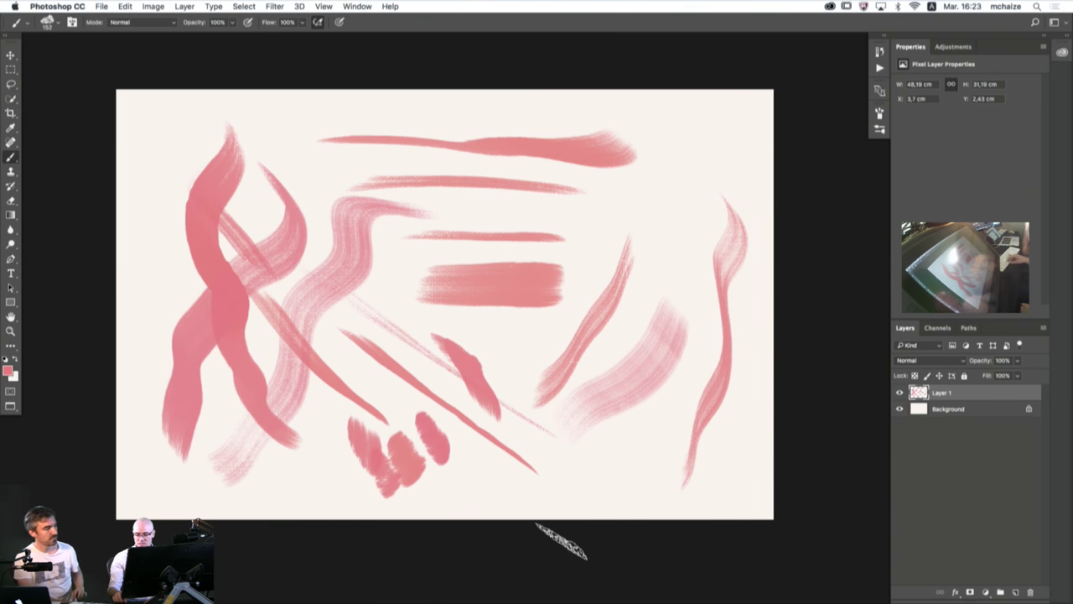
# - Clear all the pink test strokes from Layer 1 and remove the selection
pyautogui.press('super+a')
pyautogui.press('Delete')
pyautogui.press('super+d')
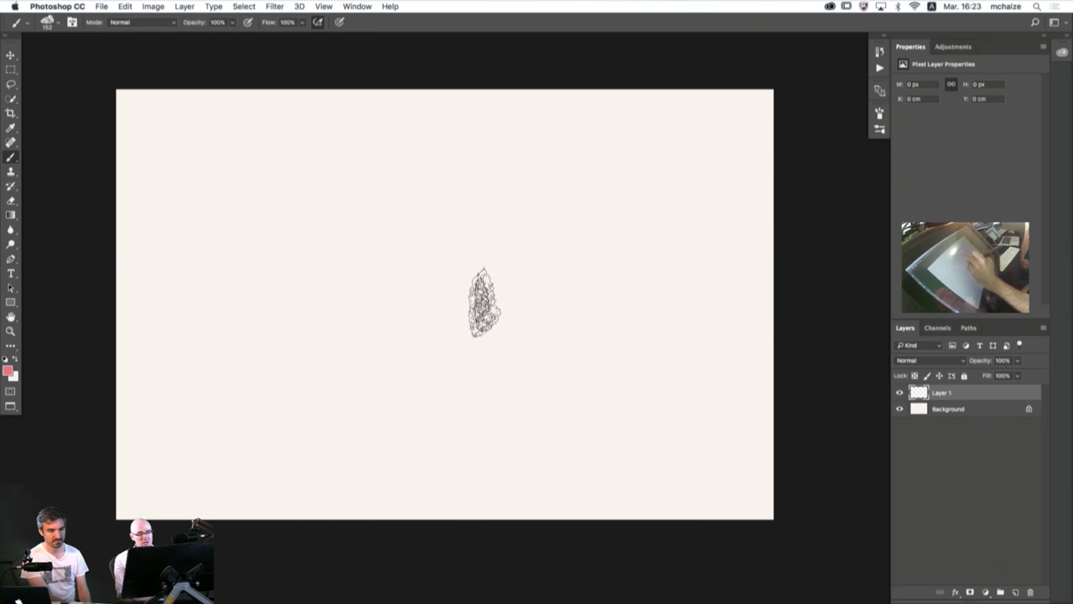
# - Paint six separate curved Filbert strokes across the canvas in different directions, varying their thickness from thin to broad
pyautogui.moveTo(552, 254)
pyautogui.mouseDown()
pyautogui.moveTo(411, 331)
pyautogui.moveTo(335, 374)
pyautogui.mouseUp()
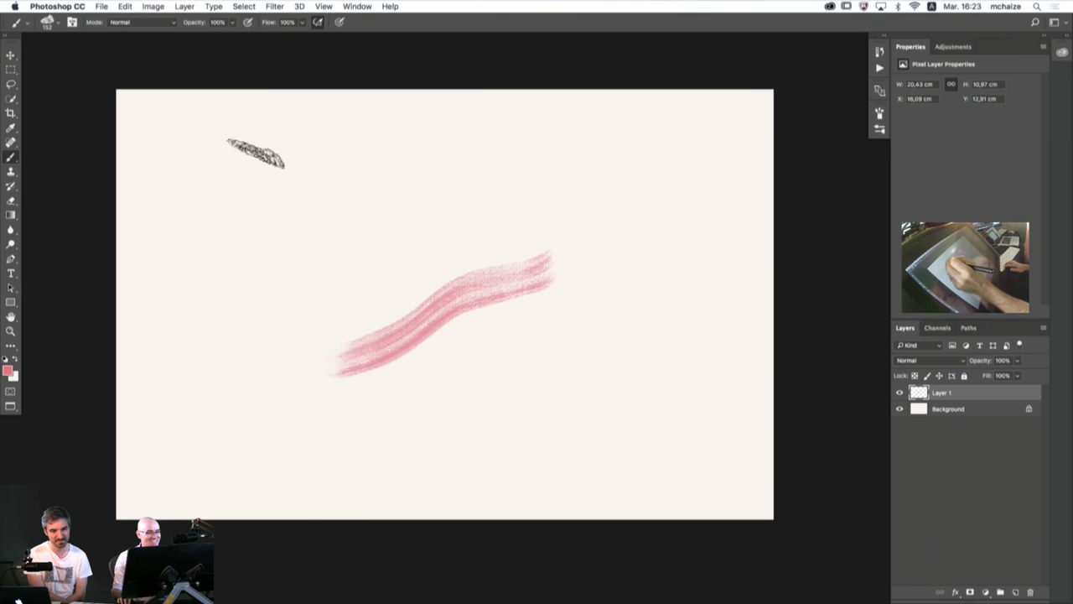
pyautogui.moveTo(256, 168); pyautogui.dragTo(575, 235)
pyautogui.moveTo(639, 369); pyautogui.dragTo(256, 424)
pyautogui.moveTo(168, 351)
pyautogui.mouseDown()
pyautogui.moveTo(371, 286)
pyautogui.moveTo(436, 288)
pyautogui.mouseUp()
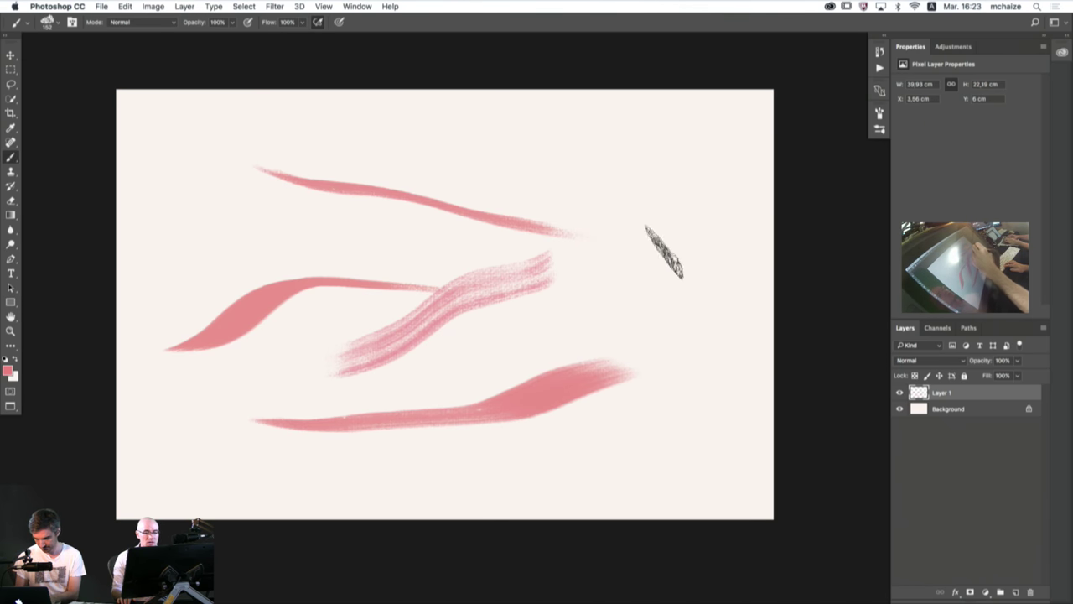
pyautogui.moveTo(663, 244)
pyautogui.mouseDown()
pyautogui.moveTo(661, 412)
pyautogui.moveTo(600, 474)
pyautogui.mouseUp()
pyautogui.moveTo(579, 337)
pyautogui.mouseDown()
pyautogui.moveTo(617, 198)
pyautogui.moveTo(516, 154)
pyautogui.mouseUp()
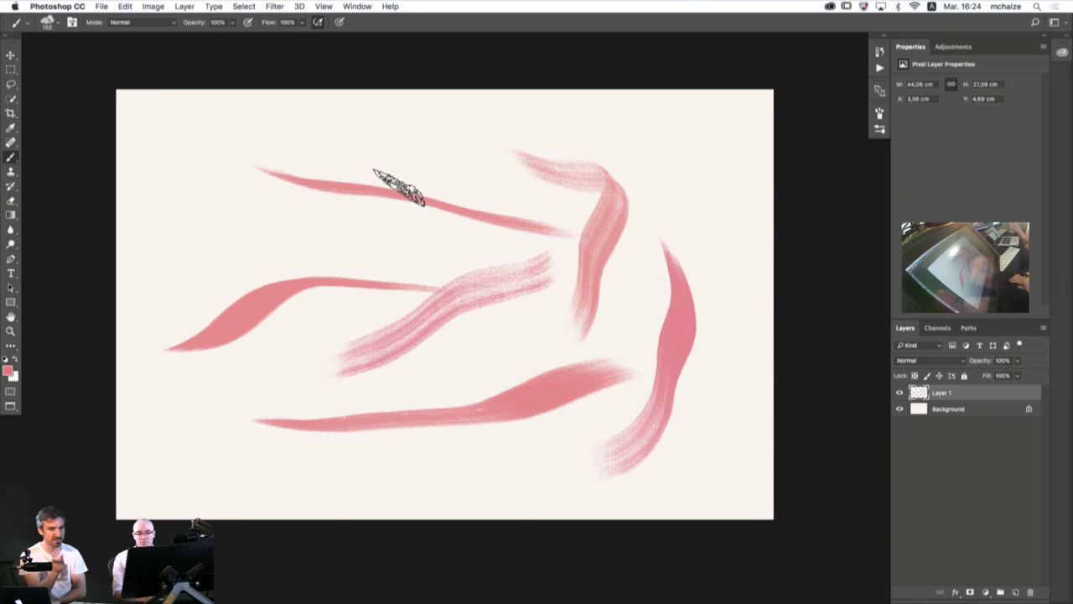
# - Erase the six curved strokes from Layer 1 and deselect
pyautogui.press('super+a')
pyautogui.press('Delete')
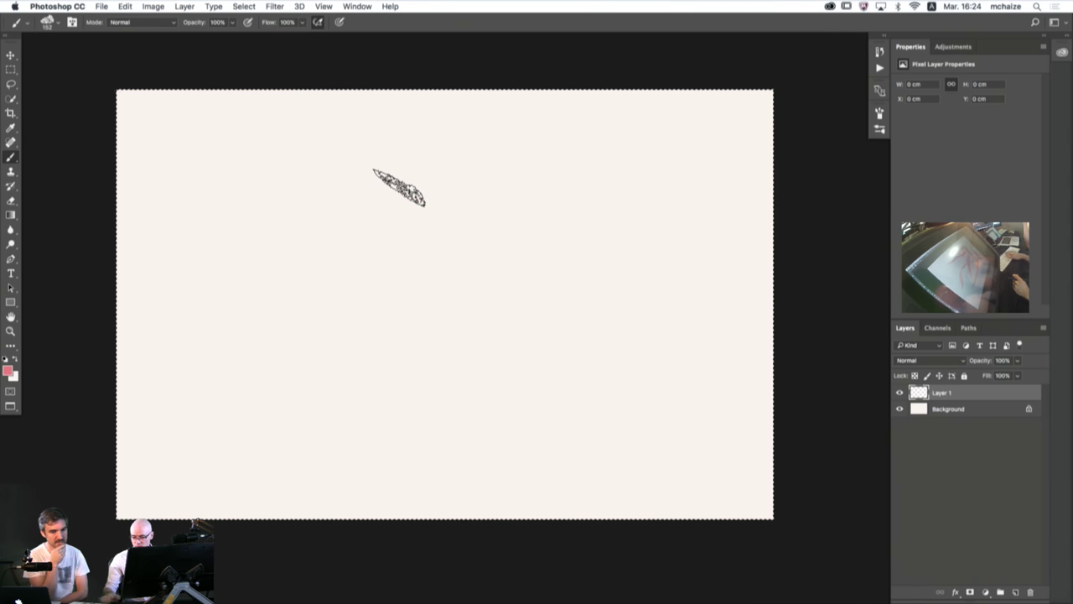
pyautogui.press('super+d')
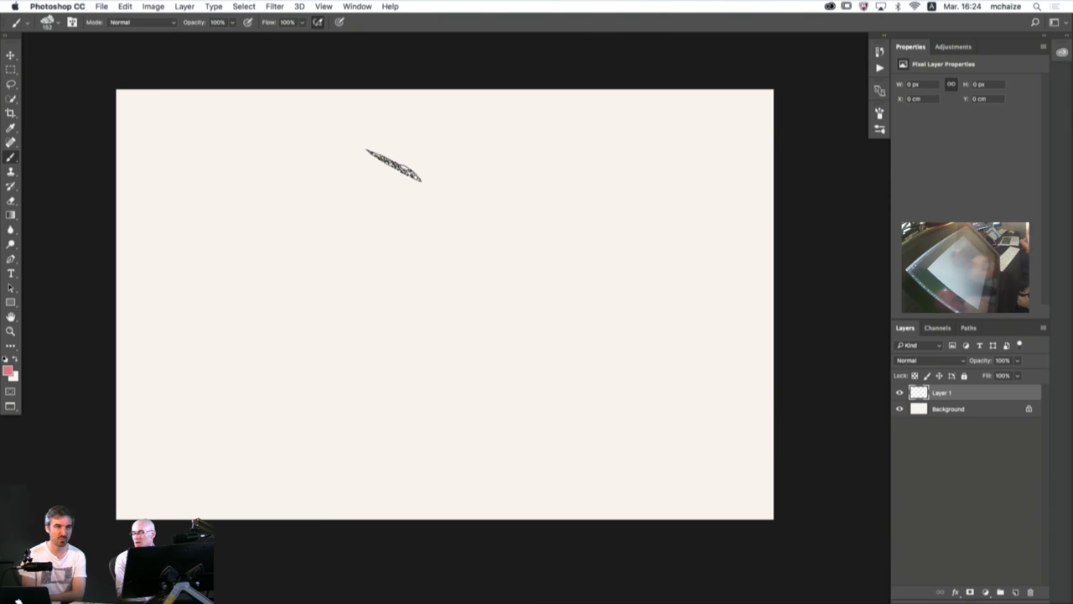
# - Paint one wavy diagonal Filbert stroke and build up a filled patch of overlapping strokes on either side of it
pyautogui.moveTo(599, 201); pyautogui.dragTo(377, 417)
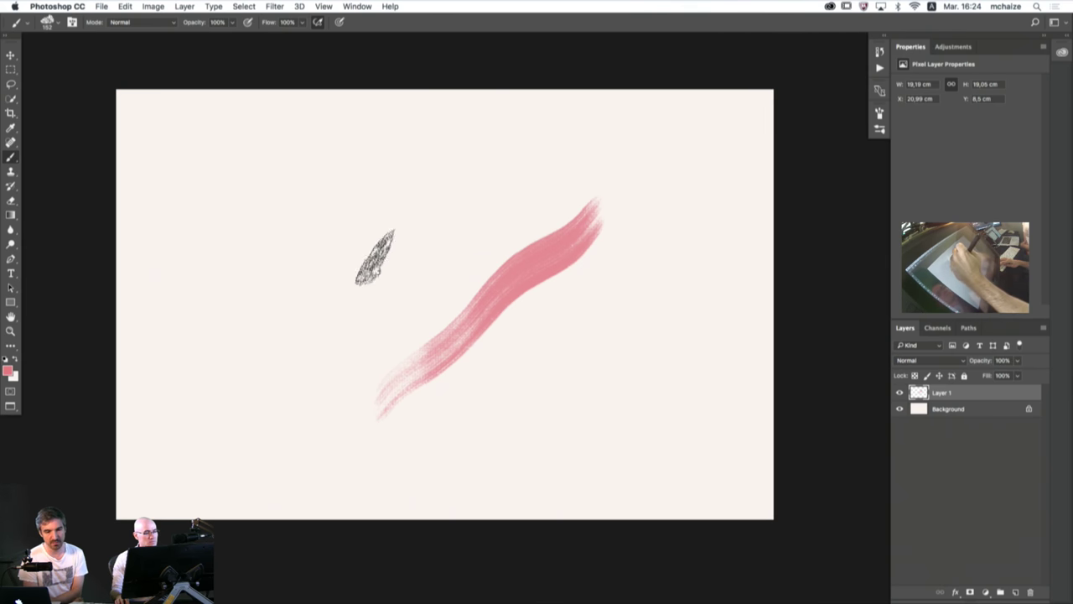
pyautogui.moveTo(359, 292); pyautogui.dragTo(410, 202)
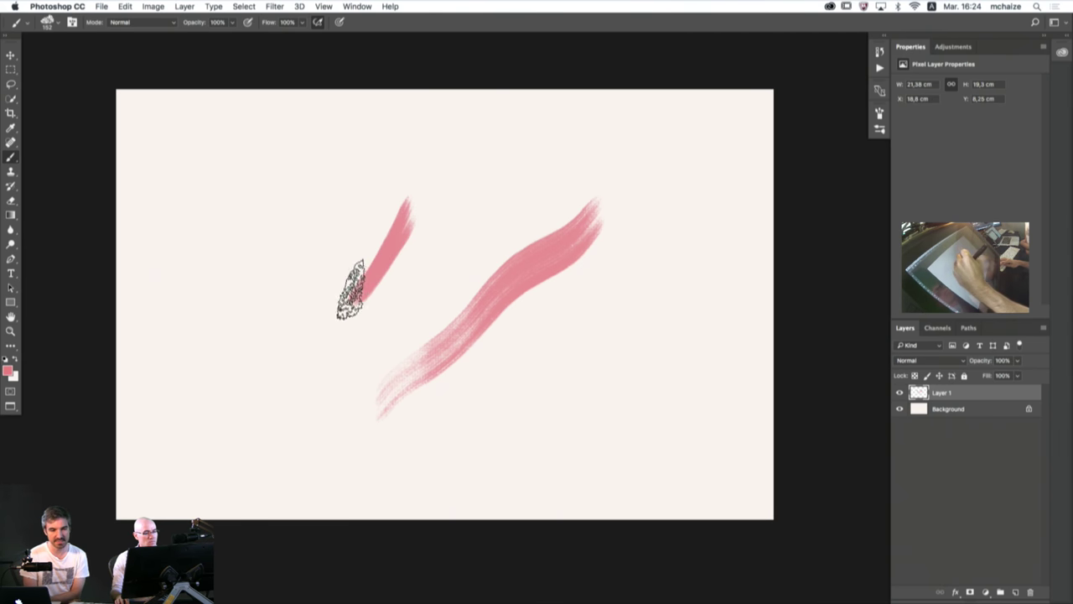
pyautogui.moveTo(350, 288); pyautogui.dragTo(304, 195)
pyautogui.moveTo(404, 197)
pyautogui.mouseDown()
pyautogui.moveTo(316, 213)
pyautogui.moveTo(374, 218)
pyautogui.moveTo(367, 277)
pyautogui.moveTo(368, 213)
pyautogui.moveTo(325, 281)
pyautogui.moveTo(351, 214)
pyautogui.moveTo(342, 185)
pyautogui.moveTo(282, 219)
pyautogui.mouseUp()
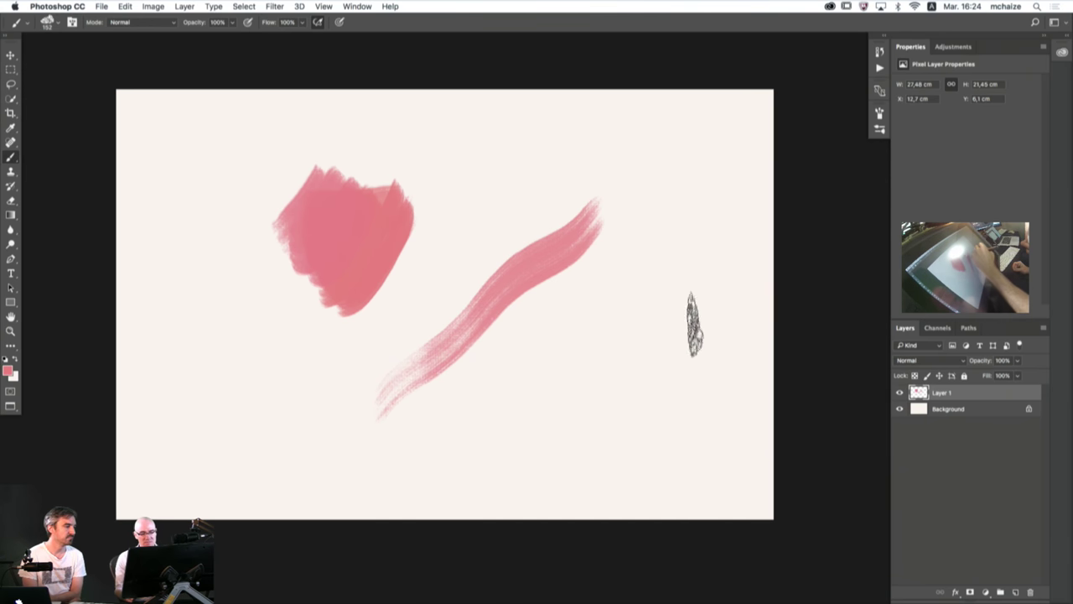
pyautogui.moveTo(694, 325)
pyautogui.mouseDown()
pyautogui.moveTo(618, 408)
pyautogui.moveTo(512, 431)
pyautogui.mouseUp()
pyautogui.moveTo(683, 312)
pyautogui.mouseDown()
pyautogui.moveTo(663, 349)
pyautogui.moveTo(513, 435)
pyautogui.mouseUp()
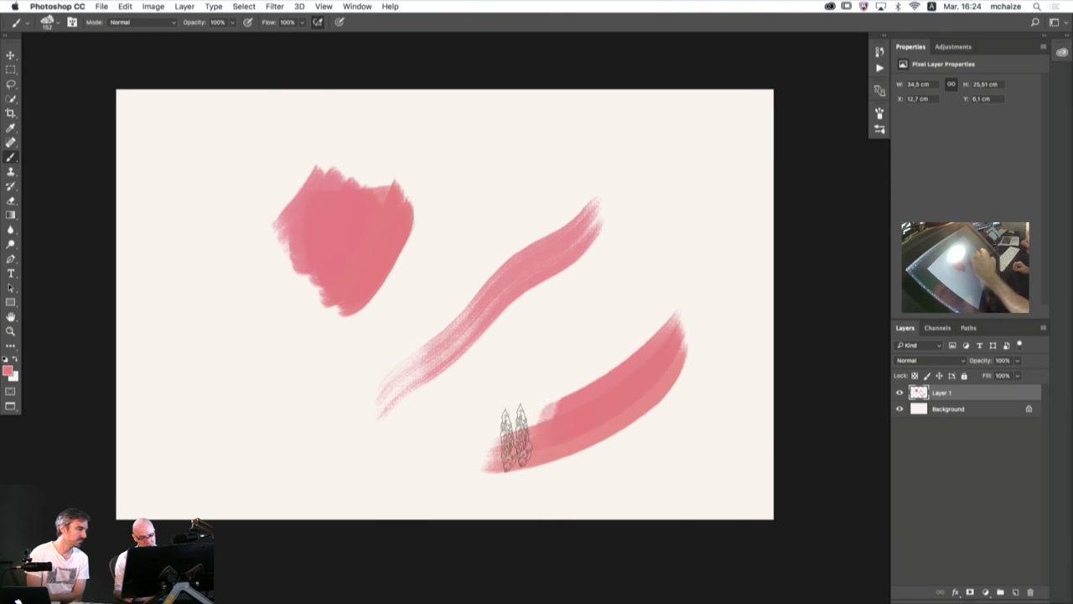
pyautogui.moveTo(680, 289)
pyautogui.mouseDown()
pyautogui.moveTo(631, 360)
pyautogui.moveTo(469, 432)
pyautogui.moveTo(669, 302)
pyautogui.moveTo(597, 367)
pyautogui.moveTo(472, 409)
pyautogui.moveTo(663, 289)
pyautogui.moveTo(550, 380)
pyautogui.moveTo(494, 375)
pyautogui.mouseUp()
pyautogui.moveTo(644, 294); pyautogui.dragTo(461, 388)
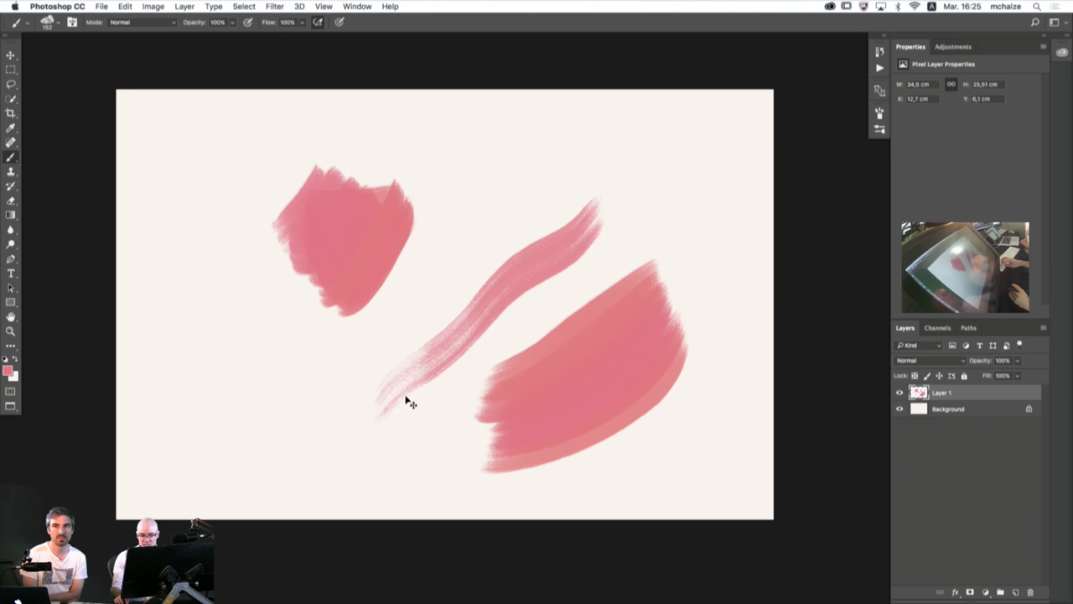
# - Clear the diagonal stroke and both filled patches from Layer 1 and deselect
pyautogui.press('super+a')
pyautogui.press('BackSpace')
pyautogui.press('super+d')
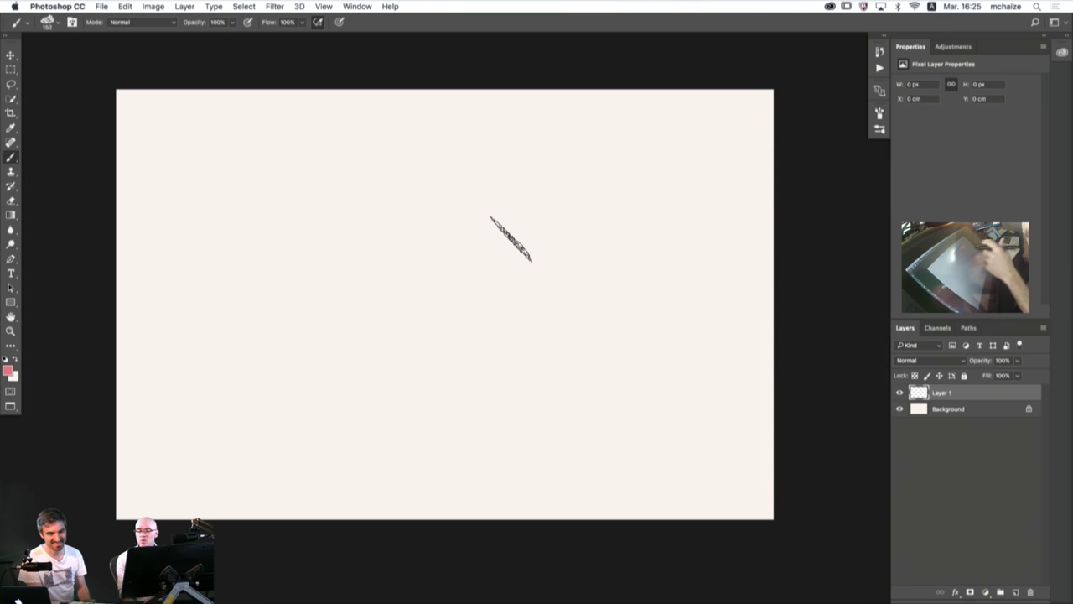
# - Paint a tall wavy vertical shape in the middle of the canvas with overlapping Filbert strokes
pyautogui.moveTo(452, 440)
pyautogui.mouseDown()
pyautogui.moveTo(472, 409)
pyautogui.moveTo(488, 179)
pyautogui.moveTo(439, 447)
pyautogui.moveTo(475, 378)
pyautogui.moveTo(498, 208)
pyautogui.moveTo(491, 179)
pyautogui.moveTo(463, 443)
pyautogui.moveTo(444, 429)
pyautogui.moveTo(472, 167)
pyautogui.mouseUp()
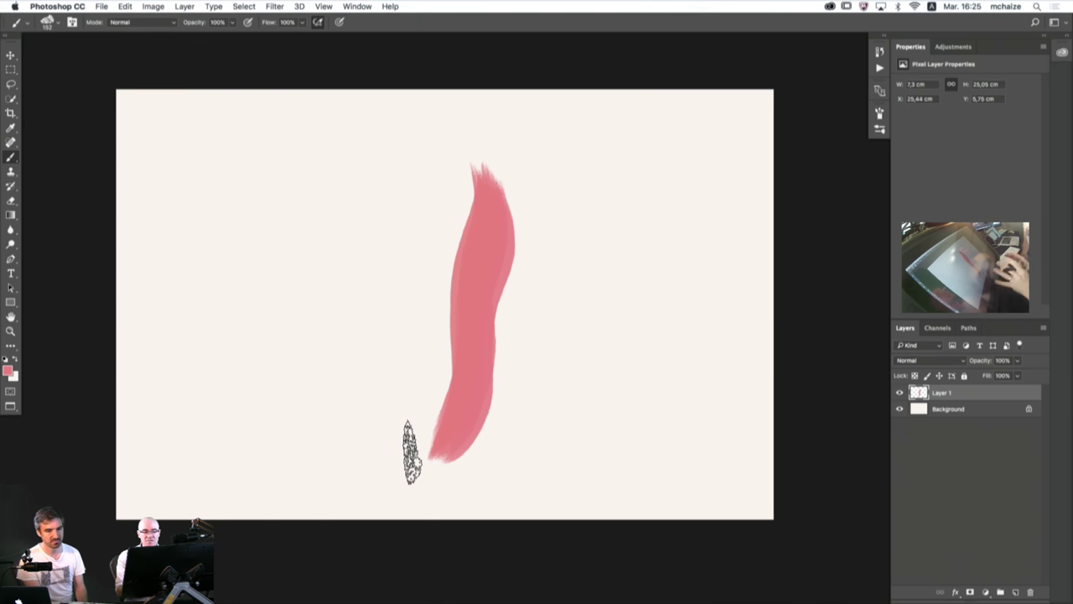
pyautogui.moveTo(494, 197)
pyautogui.mouseDown()
pyautogui.moveTo(501, 270)
pyautogui.moveTo(484, 369)
pyautogui.moveTo(445, 468)
pyautogui.mouseUp()
pyautogui.moveTo(486, 317); pyautogui.dragTo(467, 227)
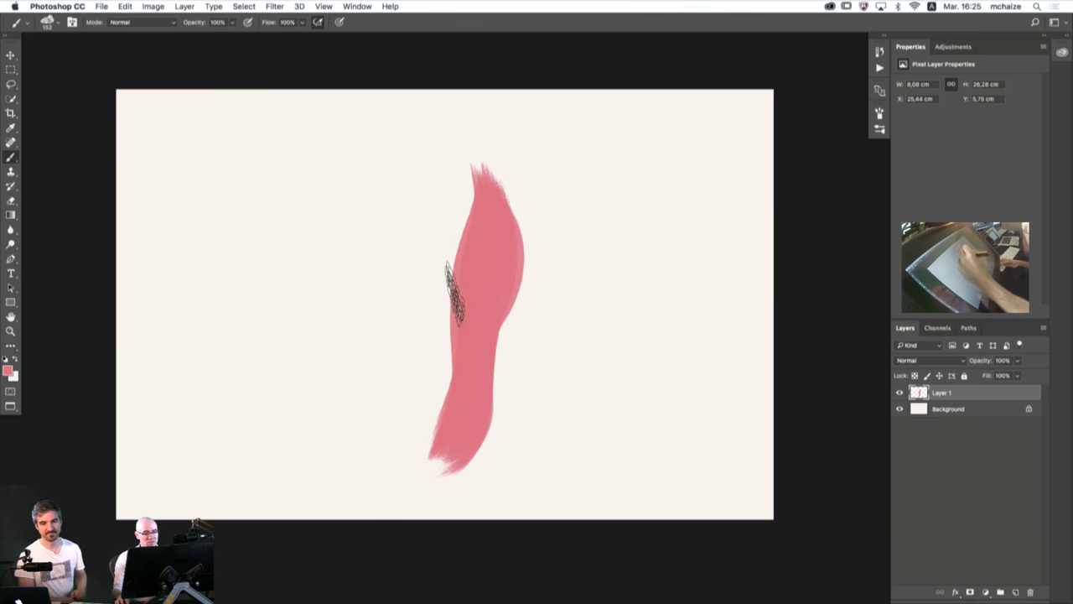
# - Choose the MUNCH - Medium Flat preset and paint groups of overlapping bristly strokes on both sides of the central shape
pyautogui.click(26, 25)
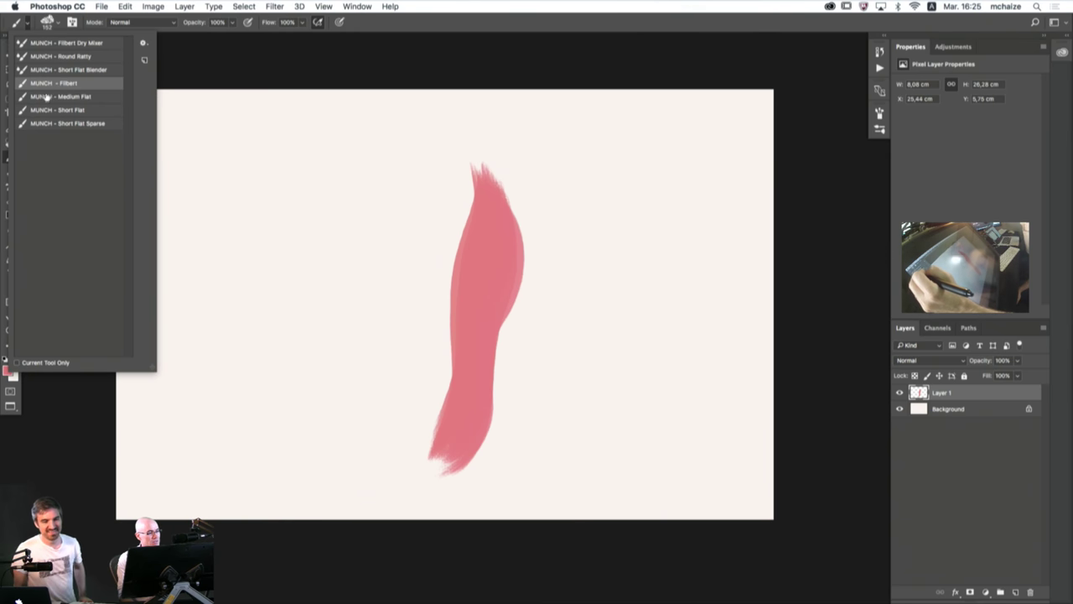
pyautogui.click(47, 98)
pyautogui.click(312, 256)
pyautogui.moveTo(353, 177)
pyautogui.mouseDown()
pyautogui.moveTo(263, 453)
pyautogui.moveTo(336, 193)
pyautogui.mouseUp()
pyautogui.moveTo(570, 455)
pyautogui.mouseDown()
pyautogui.moveTo(664, 281)
pyautogui.moveTo(553, 436)
pyautogui.mouseUp()
pyautogui.moveTo(635, 259); pyautogui.dragTo(541, 398)
pyautogui.moveTo(605, 243); pyautogui.dragTo(549, 377)
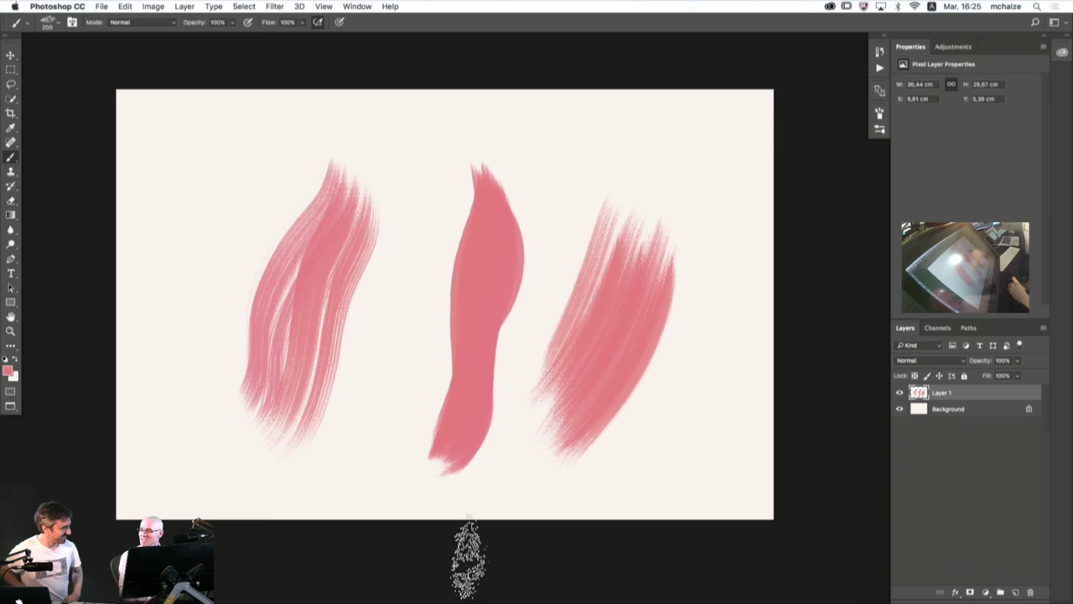
# - Widen the right-hand patch with more MUNCH - Medium Flat strokes and paint a tall bristly band near the canvas's left edge
pyautogui.moveTo(612, 228)
pyautogui.mouseDown()
pyautogui.moveTo(509, 432)
pyautogui.moveTo(590, 293)
pyautogui.moveTo(628, 194)
pyautogui.moveTo(519, 427)
pyautogui.moveTo(638, 260)
pyautogui.mouseUp()
pyautogui.click(22, 24)
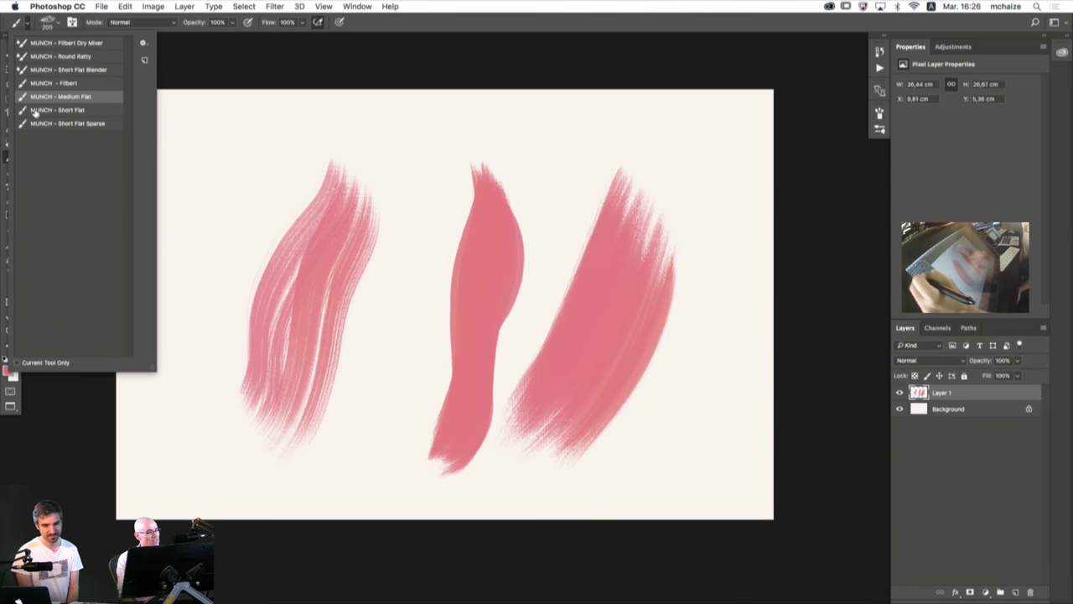
pyautogui.click(68, 99)
pyautogui.click(201, 181)
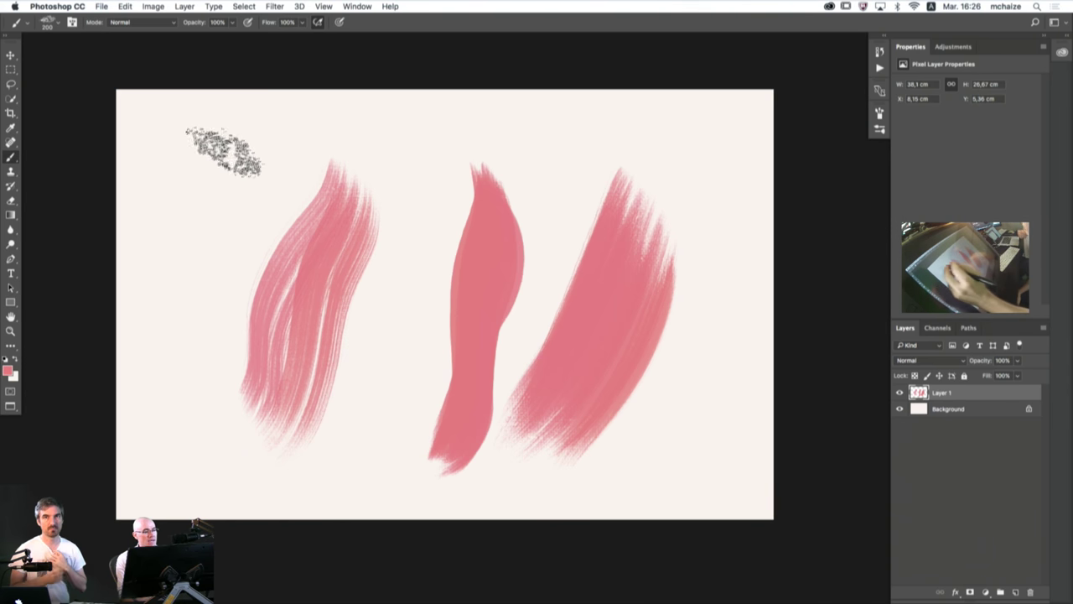
pyautogui.moveTo(220, 151)
pyautogui.mouseDown()
pyautogui.moveTo(186, 447)
pyautogui.moveTo(173, 398)
pyautogui.moveTo(218, 180)
pyautogui.mouseUp()
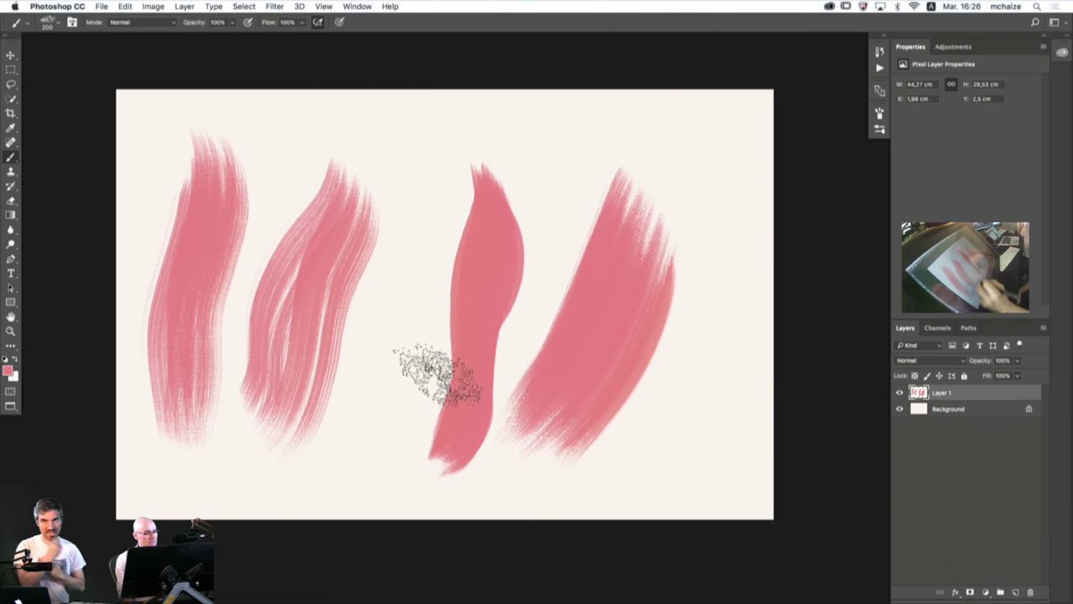
# - Add three loose Medium Flat strokes along the canvas's right side, across the top and beside the central shape, and clear Layer 1
pyautogui.moveTo(587, 497)
pyautogui.mouseDown()
pyautogui.moveTo(736, 204)
pyautogui.moveTo(745, 160)
pyautogui.mouseUp()
pyautogui.moveTo(675, 126)
pyautogui.mouseDown()
pyautogui.moveTo(625, 151)
pyautogui.moveTo(503, 128)
pyautogui.moveTo(394, 294)
pyautogui.mouseUp()
pyautogui.moveTo(395, 294); pyautogui.dragTo(335, 428)
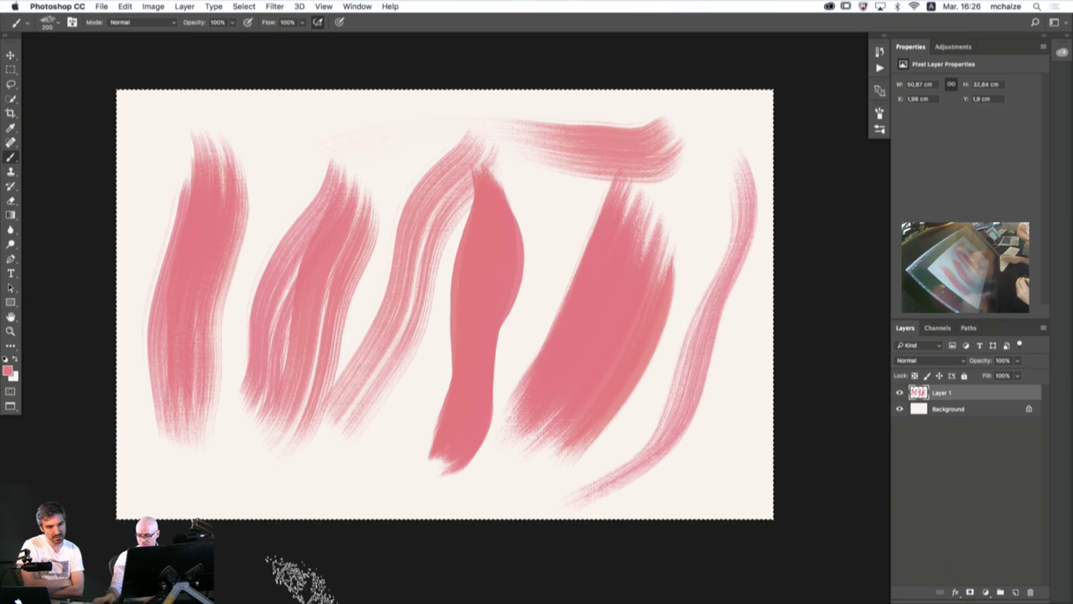
pyautogui.press('super+a')
pyautogui.press('BackSpace')
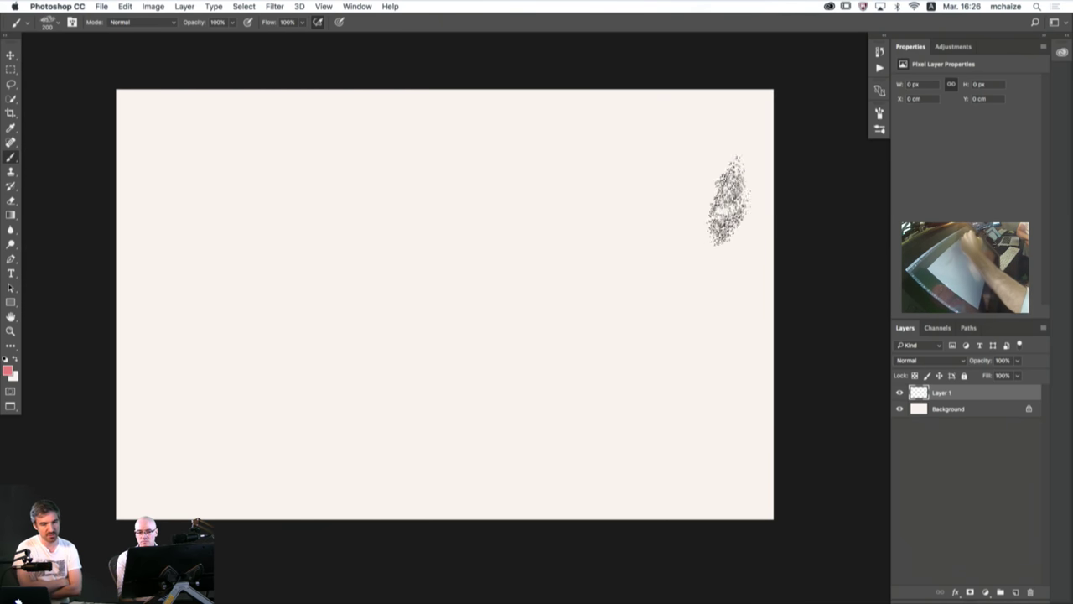
# - Paint a wide wavy horizontal band with overlapping Medium Flat strokes and two curved vertical patches below it
pyautogui.moveTo(700, 197)
pyautogui.mouseDown()
pyautogui.moveTo(632, 222)
pyautogui.moveTo(375, 200)
pyautogui.moveTo(226, 234)
pyautogui.mouseUp()
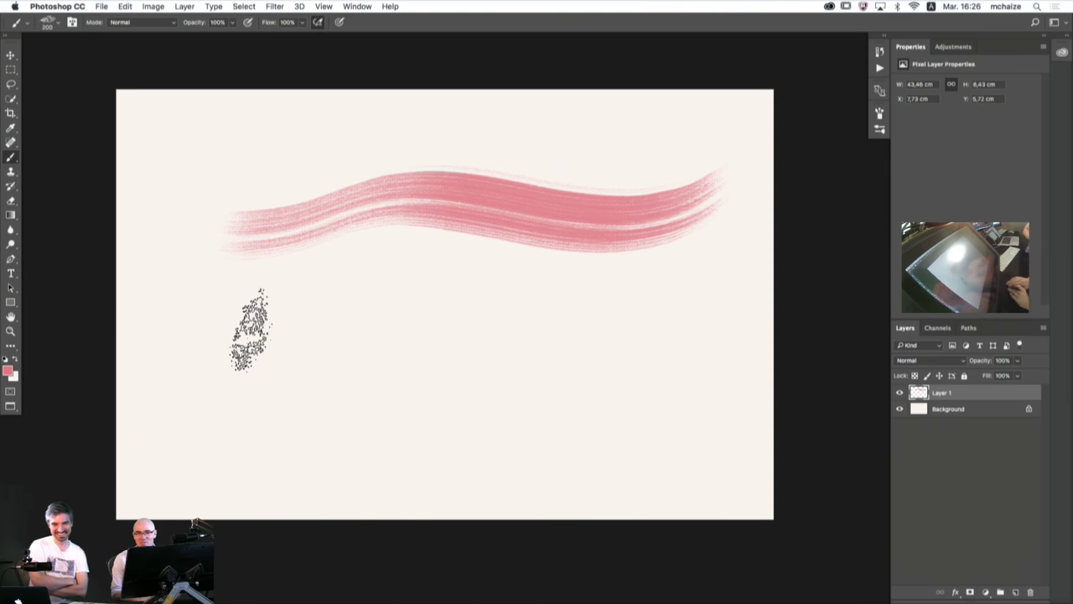
pyautogui.moveTo(712, 173)
pyautogui.mouseDown()
pyautogui.moveTo(589, 210)
pyautogui.moveTo(384, 187)
pyautogui.moveTo(193, 231)
pyautogui.moveTo(426, 172)
pyautogui.moveTo(637, 198)
pyautogui.moveTo(685, 183)
pyautogui.moveTo(468, 168)
pyautogui.moveTo(214, 219)
pyautogui.mouseUp()
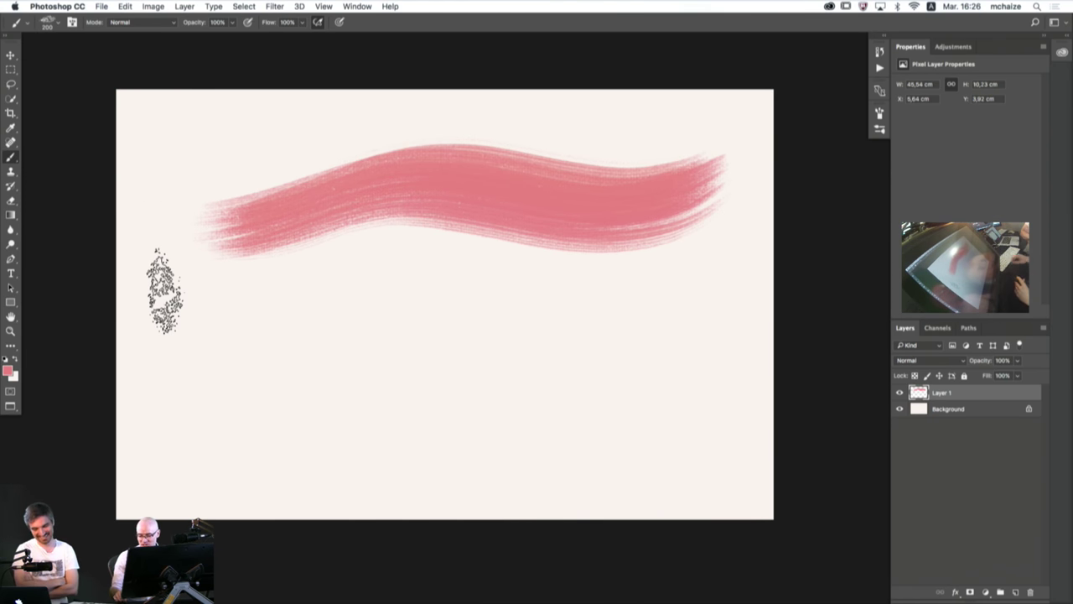
pyautogui.moveTo(412, 252)
pyautogui.mouseDown()
pyautogui.moveTo(451, 335)
pyautogui.moveTo(412, 259)
pyautogui.moveTo(453, 373)
pyautogui.moveTo(431, 450)
pyautogui.moveTo(479, 395)
pyautogui.mouseUp()
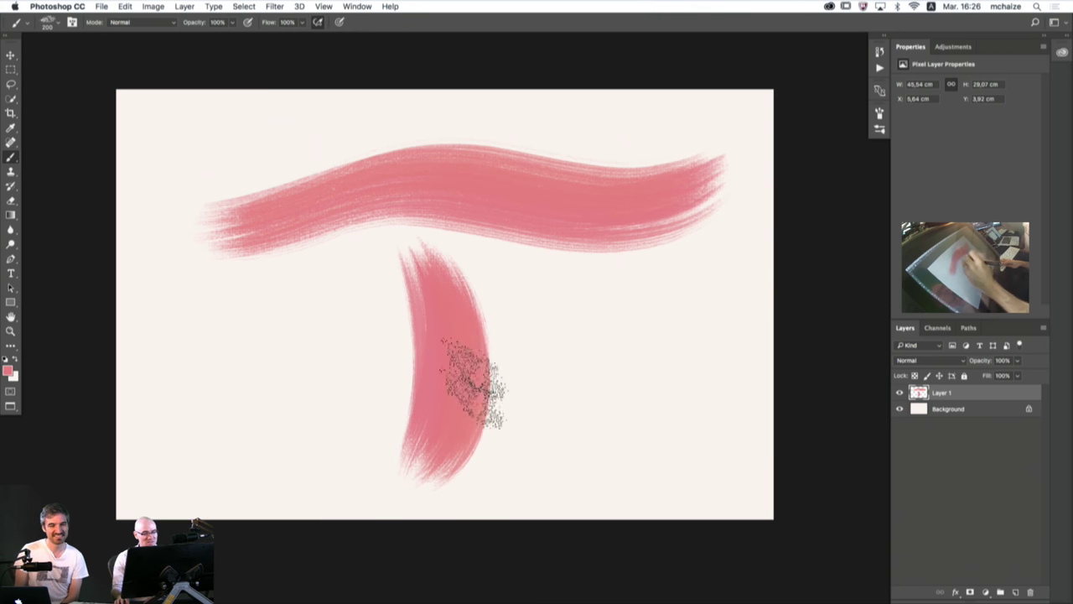
pyautogui.moveTo(319, 284); pyautogui.dragTo(250, 432)
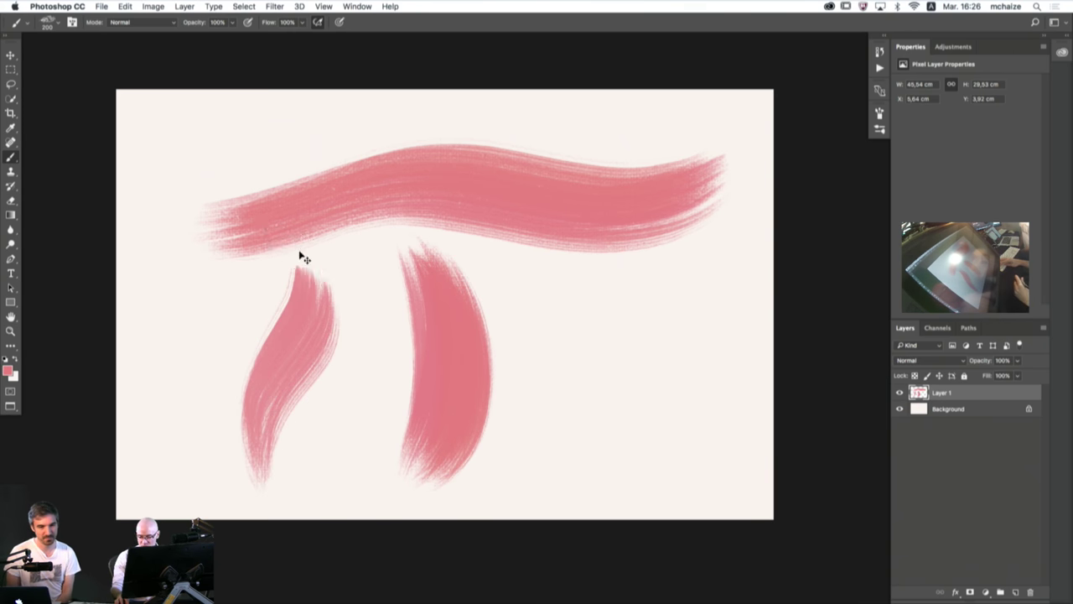
# - Clear the horizontal band and both vertical patches from Layer 1 and deselect
pyautogui.press('super+a')
pyautogui.press('Delete')
pyautogui.press('super+d')
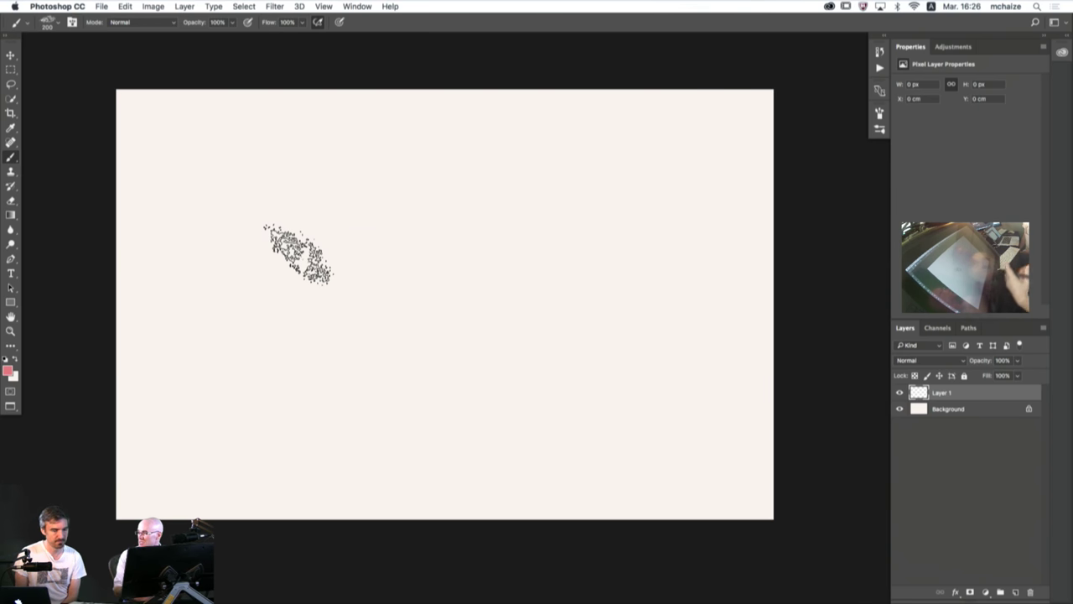
# - Try the MUNCH - Short Flat preset with short stacked diagonal strokes in the middle of the canvas, and clear them
pyautogui.click(26, 22)
pyautogui.click(57, 109)
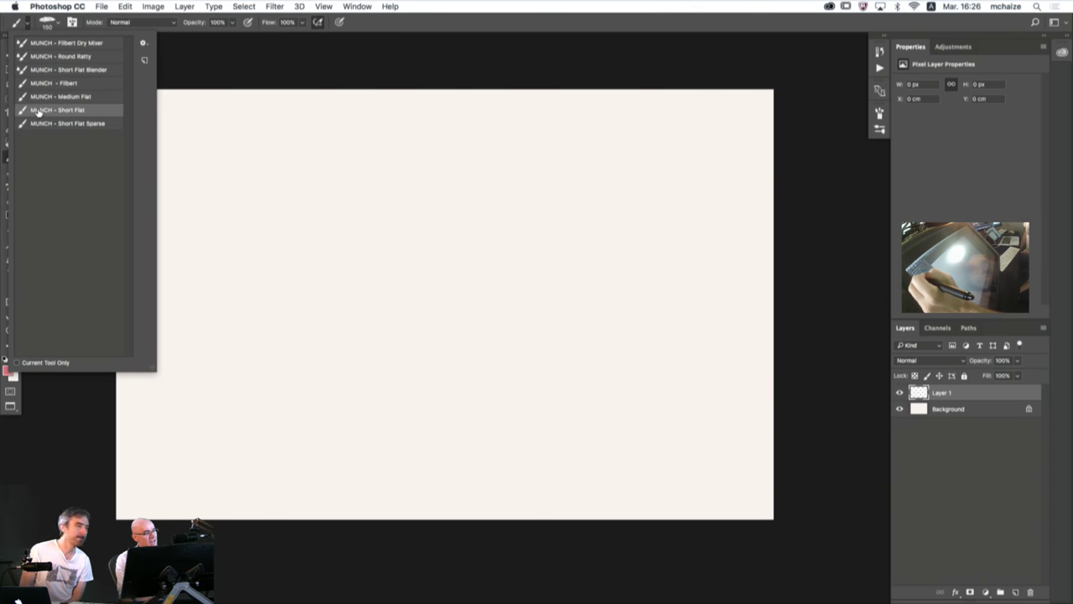
pyautogui.moveTo(550, 290); pyautogui.dragTo(444, 366)
pyautogui.moveTo(430, 322); pyautogui.dragTo(528, 270)
pyautogui.moveTo(398, 277); pyautogui.dragTo(483, 238)
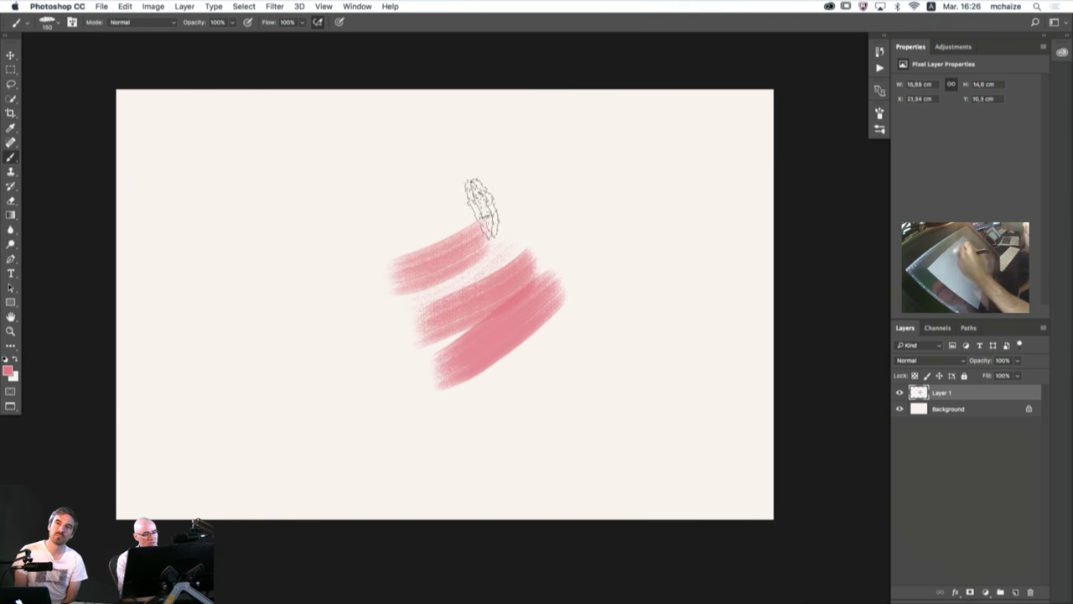
pyautogui.moveTo(391, 436)
pyautogui.mouseDown()
pyautogui.moveTo(280, 278)
pyautogui.moveTo(380, 425)
pyautogui.moveTo(293, 285)
pyautogui.moveTo(370, 396)
pyautogui.moveTo(355, 353)
pyautogui.moveTo(287, 270)
pyautogui.mouseUp()
pyautogui.press('BackSpace')
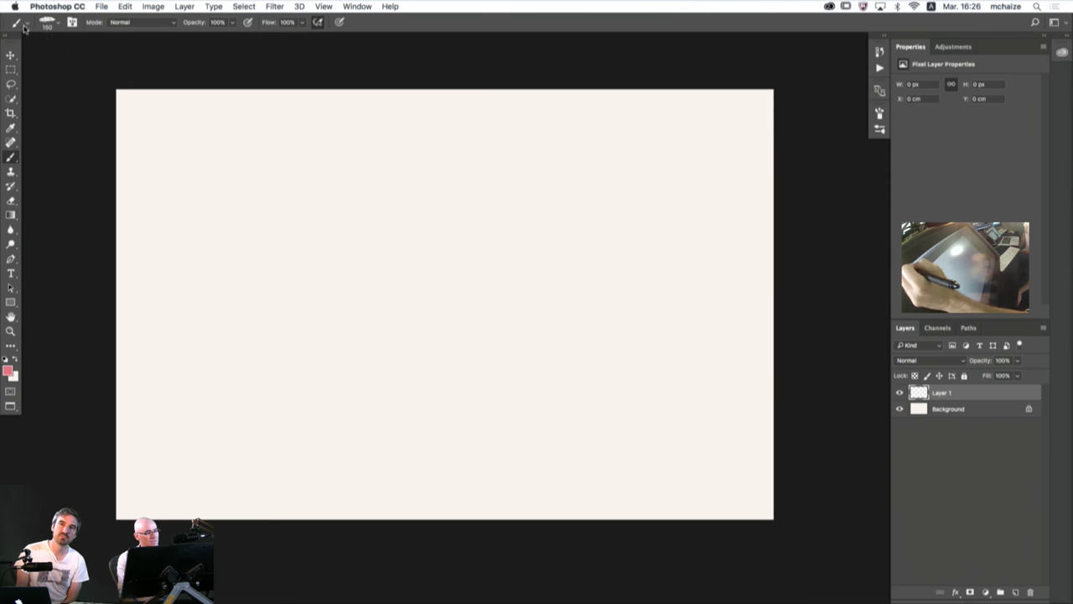
# - Choose the MUNCH - Short Flat Sparse preset and paint several light diagonal strokes and one vertical streak on the left of the canvas
pyautogui.click(48, 22)
pyautogui.click(64, 126)
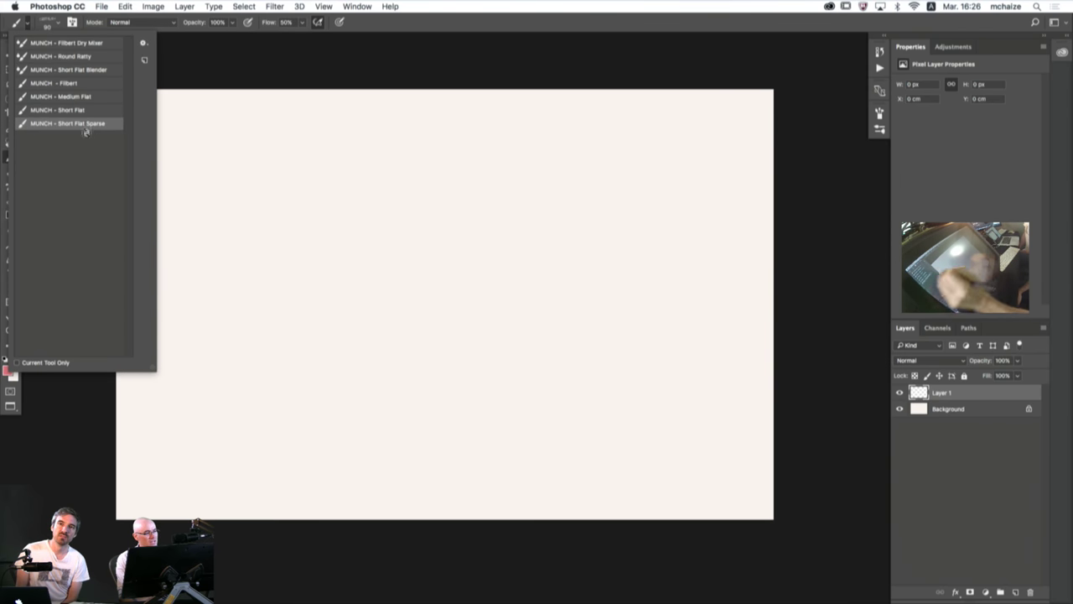
pyautogui.click(298, 228)
pyautogui.moveTo(612, 276); pyautogui.dragTo(457, 362)
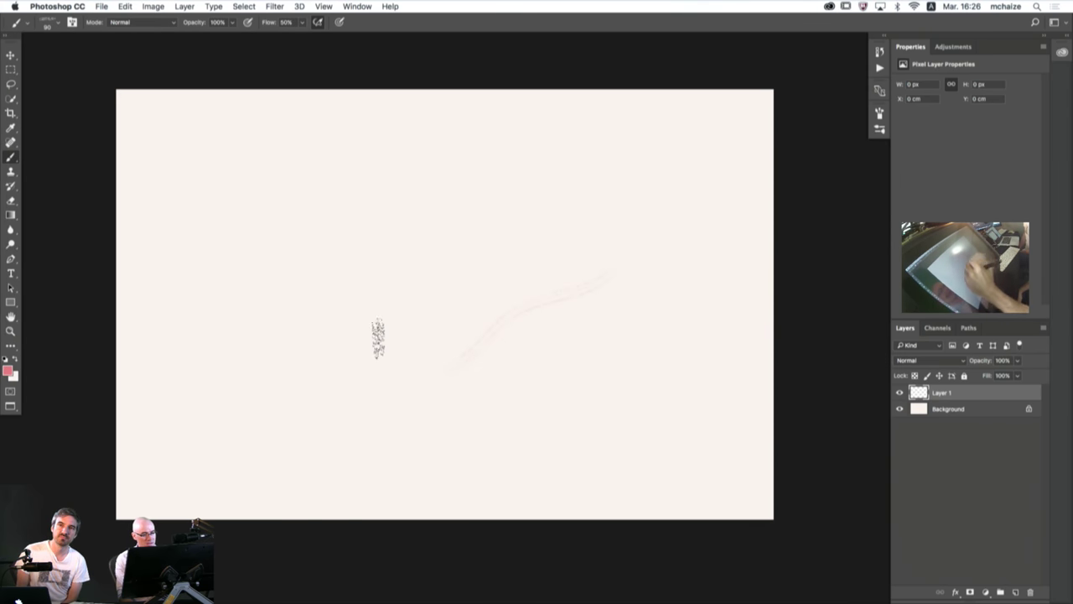
pyautogui.moveTo(394, 328)
pyautogui.mouseDown()
pyautogui.moveTo(520, 249)
pyautogui.moveTo(336, 306)
pyautogui.mouseUp()
pyautogui.moveTo(461, 216); pyautogui.dragTo(343, 261)
pyautogui.moveTo(443, 201)
pyautogui.mouseDown()
pyautogui.moveTo(316, 234)
pyautogui.moveTo(436, 189)
pyautogui.mouseUp()
pyautogui.moveTo(233, 211)
pyautogui.mouseDown()
pyautogui.moveTo(263, 422)
pyautogui.moveTo(242, 343)
pyautogui.moveTo(240, 238)
pyautogui.moveTo(252, 412)
pyautogui.moveTo(233, 219)
pyautogui.moveTo(263, 376)
pyautogui.mouseUp()
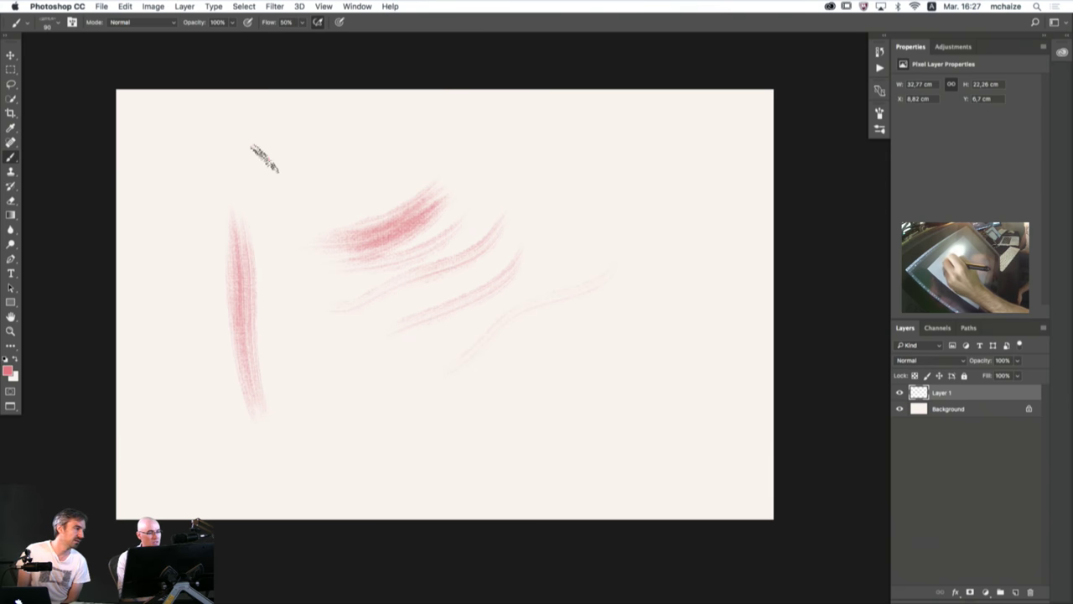
# - Build up a dense short curved patch above the vertical streak with overlapping Sparse strokes, and clear Layer 1
pyautogui.moveTo(249, 145); pyautogui.dragTo(291, 204)
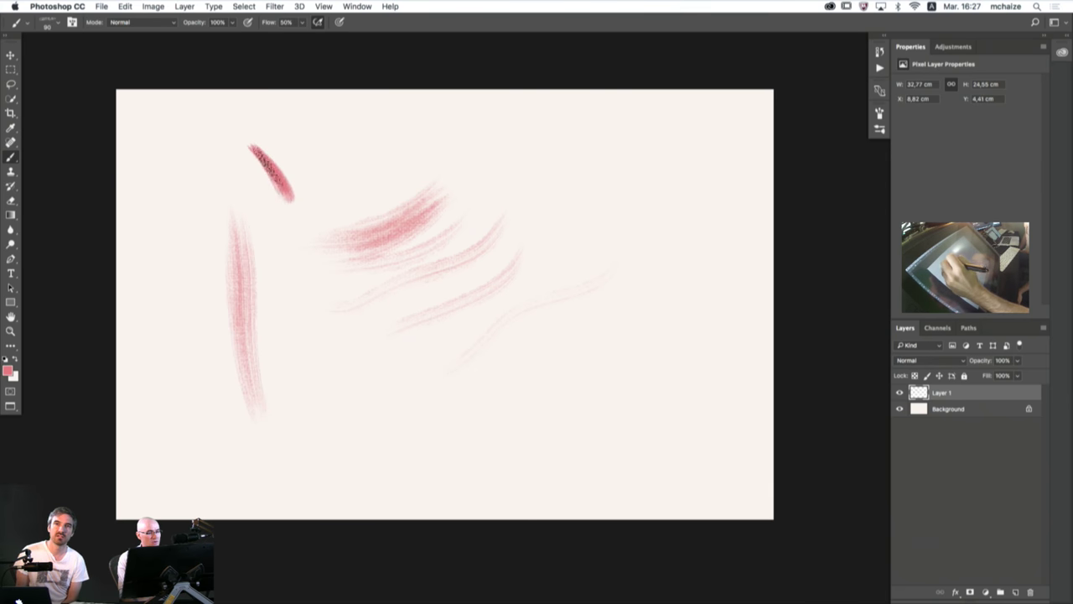
pyautogui.moveTo(268, 168)
pyautogui.mouseDown()
pyautogui.moveTo(252, 151)
pyautogui.moveTo(277, 213)
pyautogui.mouseUp()
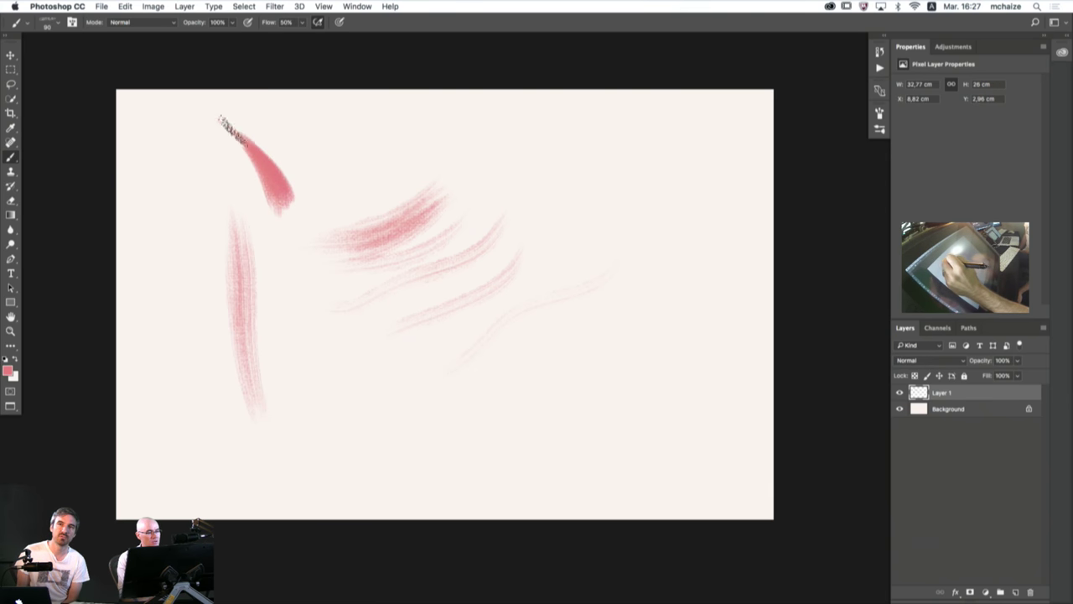
pyautogui.moveTo(223, 125)
pyautogui.mouseDown()
pyautogui.moveTo(292, 216)
pyautogui.moveTo(255, 138)
pyautogui.moveTo(275, 159)
pyautogui.moveTo(296, 225)
pyautogui.mouseUp()
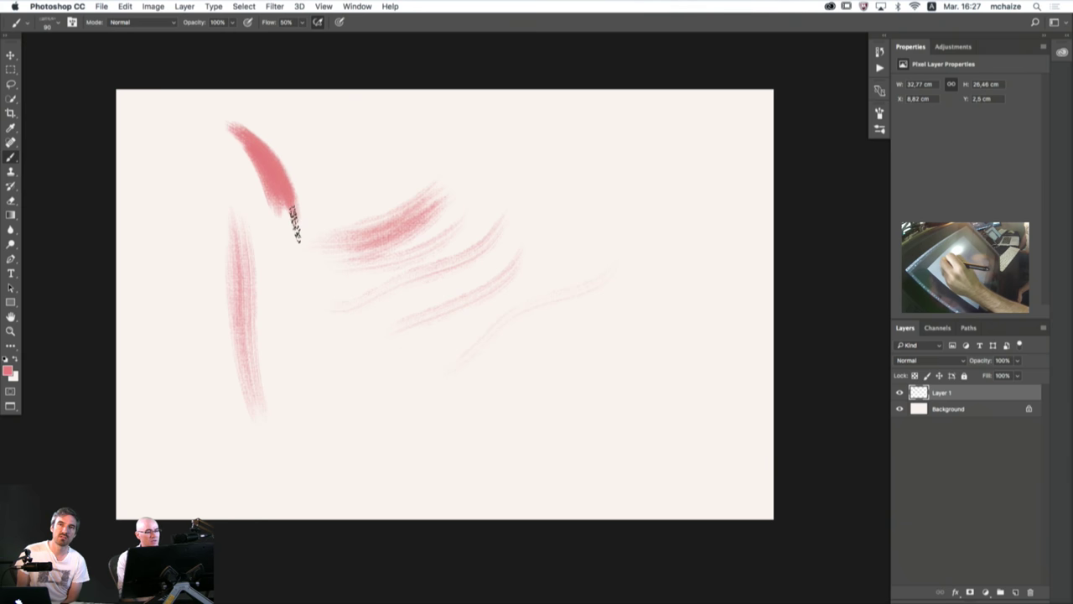
pyautogui.press('BackSpace')
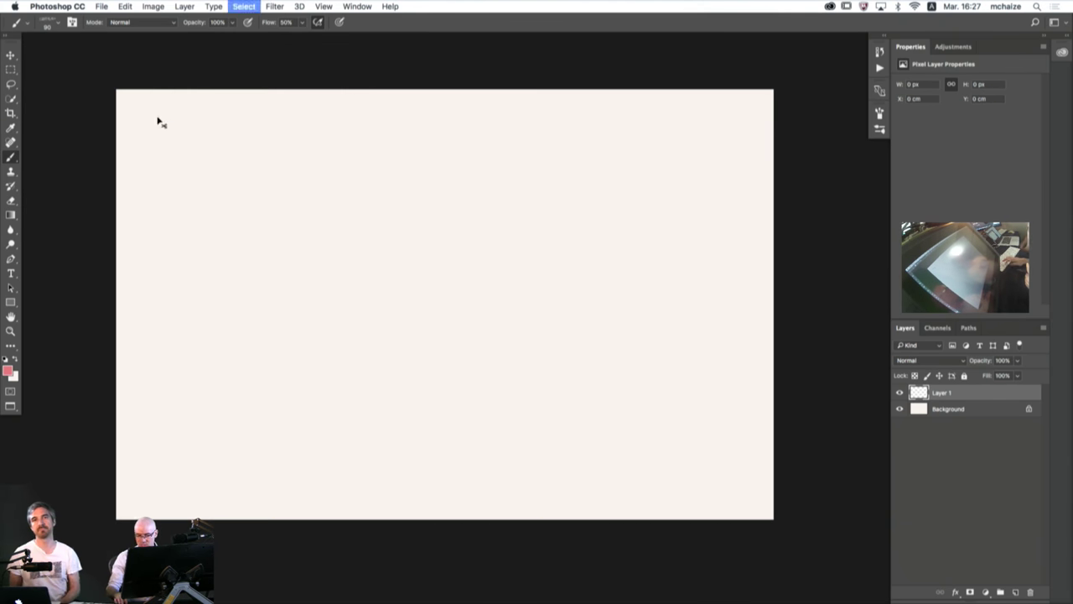
# - Choose the MUNCH - Filbert Dry Mixer preset and paint a leaf-shaped patch of overlapping strokes right of the canvas centre
pyautogui.click(26, 24)
pyautogui.click(51, 45)
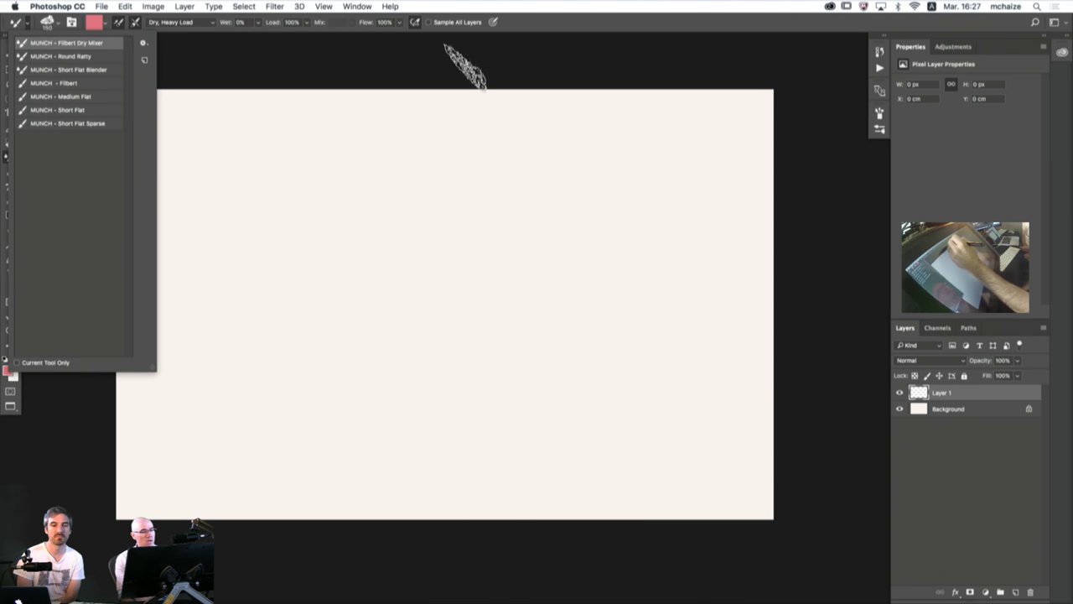
pyautogui.click(479, 101)
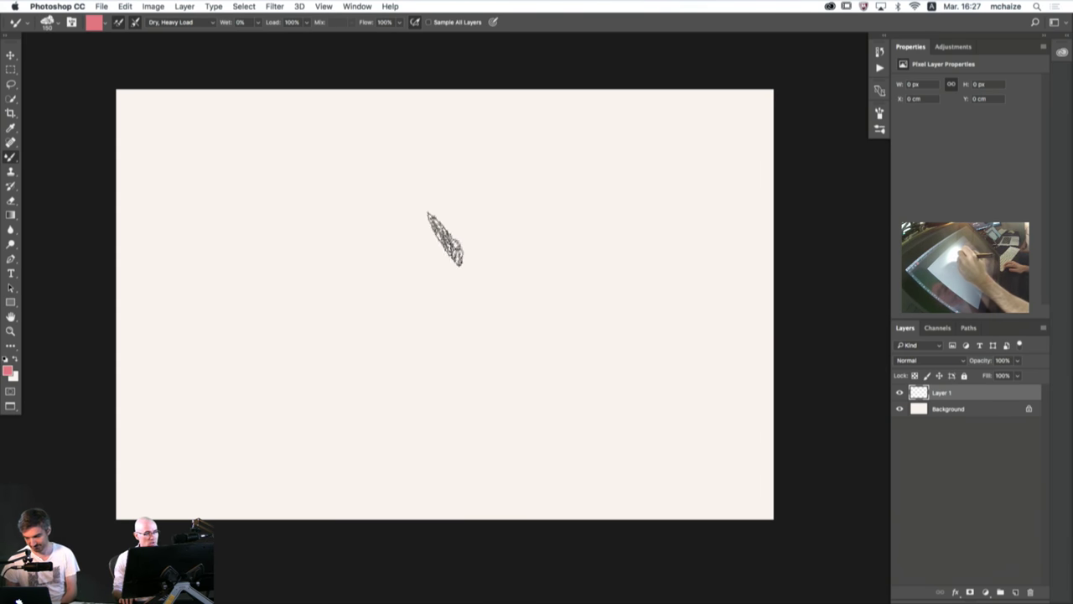
pyautogui.moveTo(589, 204)
pyautogui.mouseDown()
pyautogui.moveTo(489, 381)
pyautogui.moveTo(508, 291)
pyautogui.moveTo(575, 187)
pyautogui.moveTo(520, 230)
pyautogui.moveTo(480, 368)
pyautogui.moveTo(486, 293)
pyautogui.moveTo(537, 199)
pyautogui.moveTo(590, 215)
pyautogui.moveTo(499, 394)
pyautogui.mouseUp()
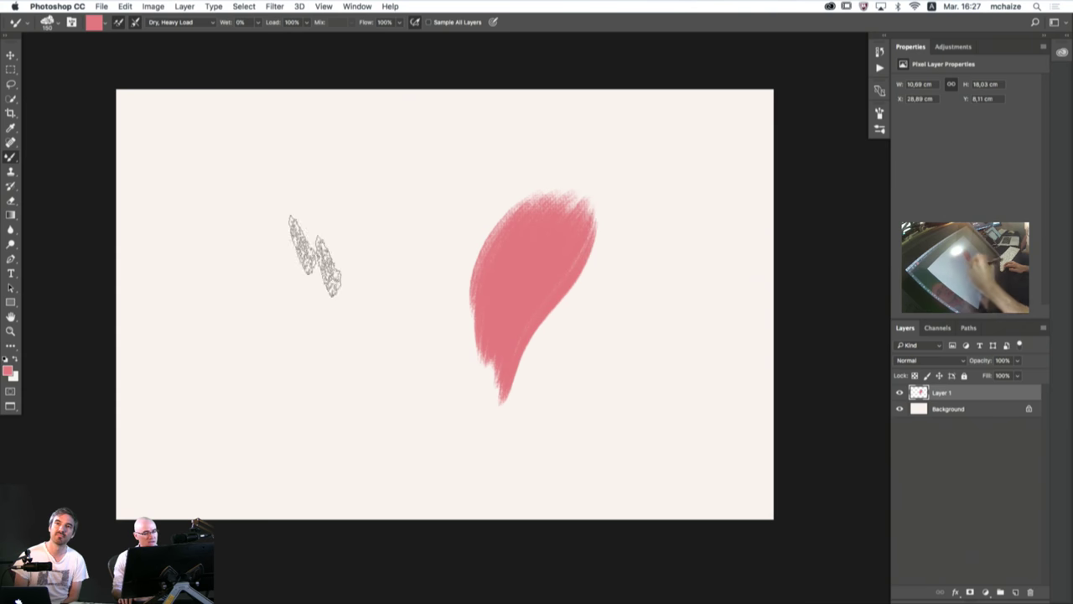
pyautogui.click(27, 24)
pyautogui.click(501, 320)
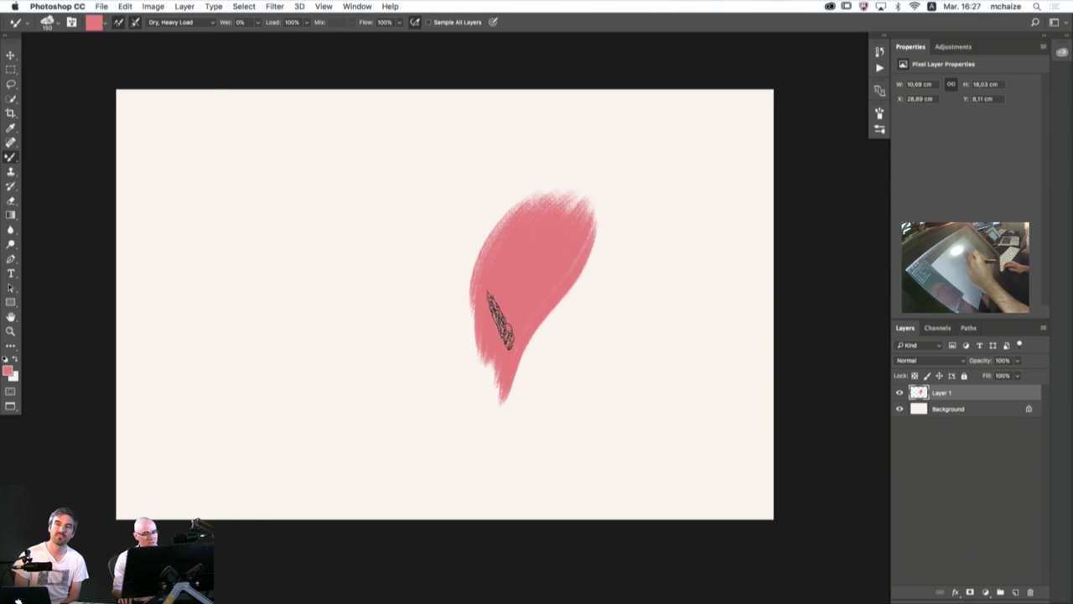
pyautogui.moveTo(501, 320)
pyautogui.mouseDown()
pyautogui.moveTo(594, 228)
pyautogui.moveTo(504, 407)
pyautogui.moveTo(575, 311)
pyautogui.moveTo(508, 417)
pyautogui.mouseUp()
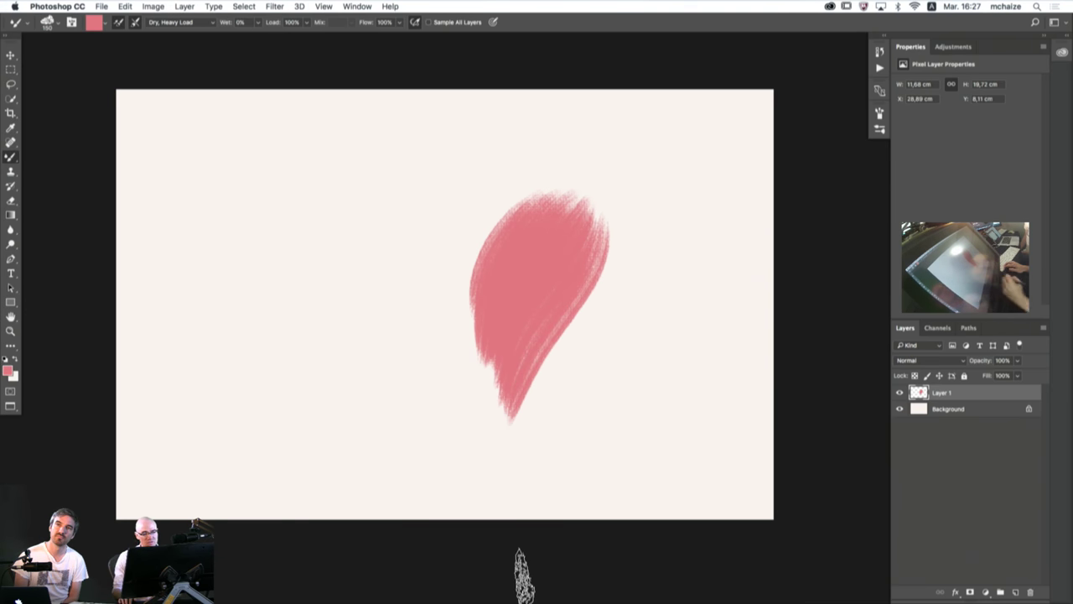
pyautogui.moveTo(582, 231)
pyautogui.mouseDown()
pyautogui.moveTo(512, 410)
pyautogui.moveTo(559, 233)
pyautogui.moveTo(517, 354)
pyautogui.moveTo(550, 208)
pyautogui.moveTo(502, 336)
pyautogui.moveTo(495, 285)
pyautogui.moveTo(556, 235)
pyautogui.moveTo(530, 334)
pyautogui.moveTo(604, 232)
pyautogui.mouseUp()
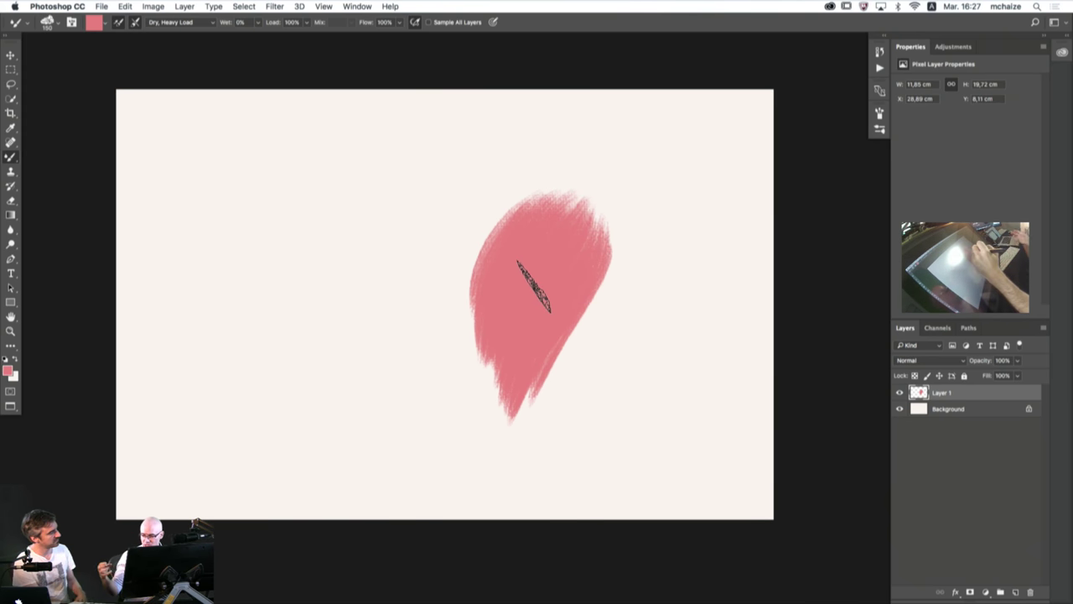
# - Set the foreground colour to the deeper red e64e4e and work it into the pink leaf-shaped patch with mixer strokes
pyautogui.click(7, 371)
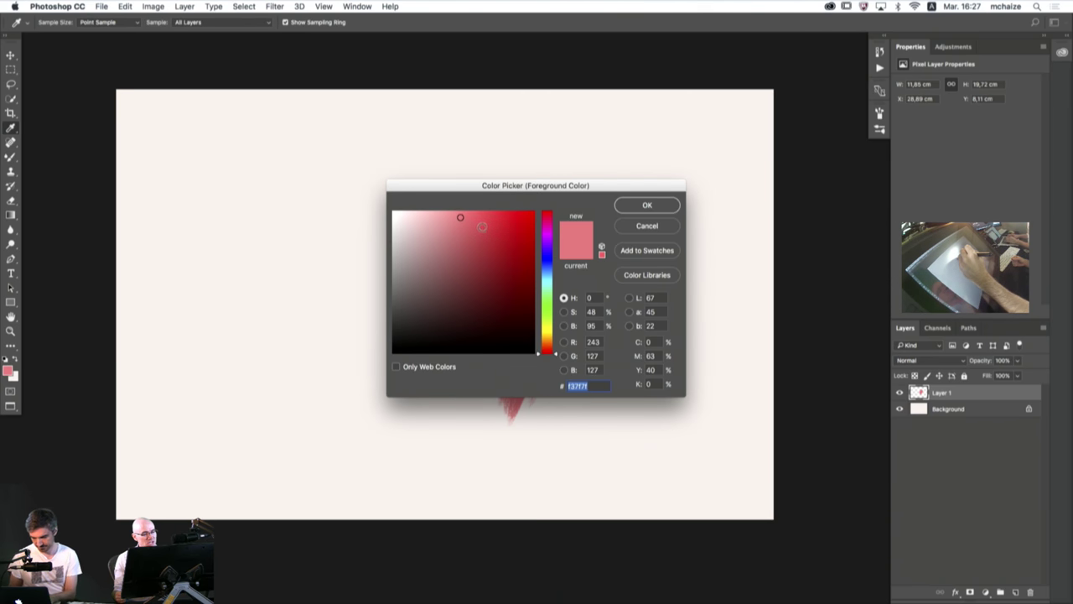
pyautogui.click(485, 226)
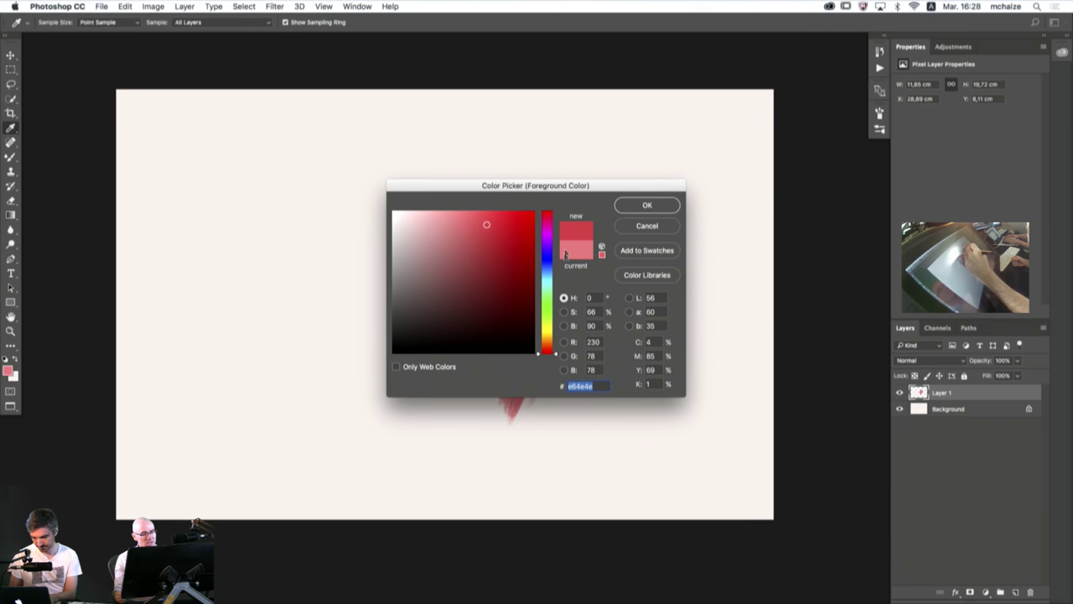
pyautogui.click(641, 205)
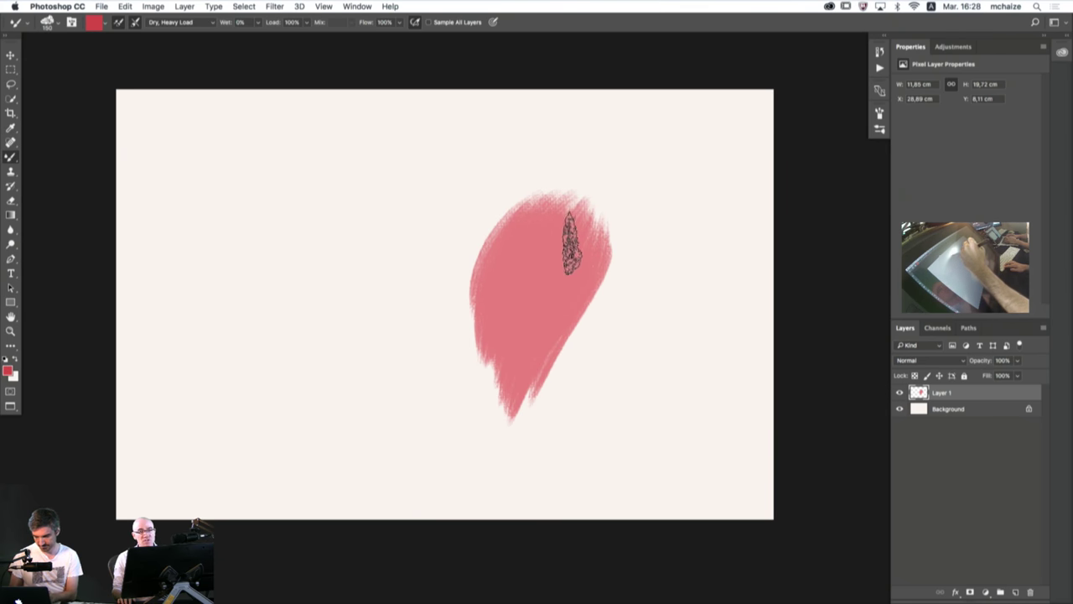
pyautogui.moveTo(581, 228)
pyautogui.mouseDown()
pyautogui.moveTo(512, 355)
pyautogui.moveTo(549, 247)
pyautogui.moveTo(508, 359)
pyautogui.moveTo(551, 228)
pyautogui.moveTo(503, 336)
pyautogui.moveTo(536, 226)
pyautogui.moveTo(494, 333)
pyautogui.moveTo(541, 249)
pyautogui.moveTo(532, 341)
pyautogui.moveTo(582, 236)
pyautogui.moveTo(582, 281)
pyautogui.mouseUp()
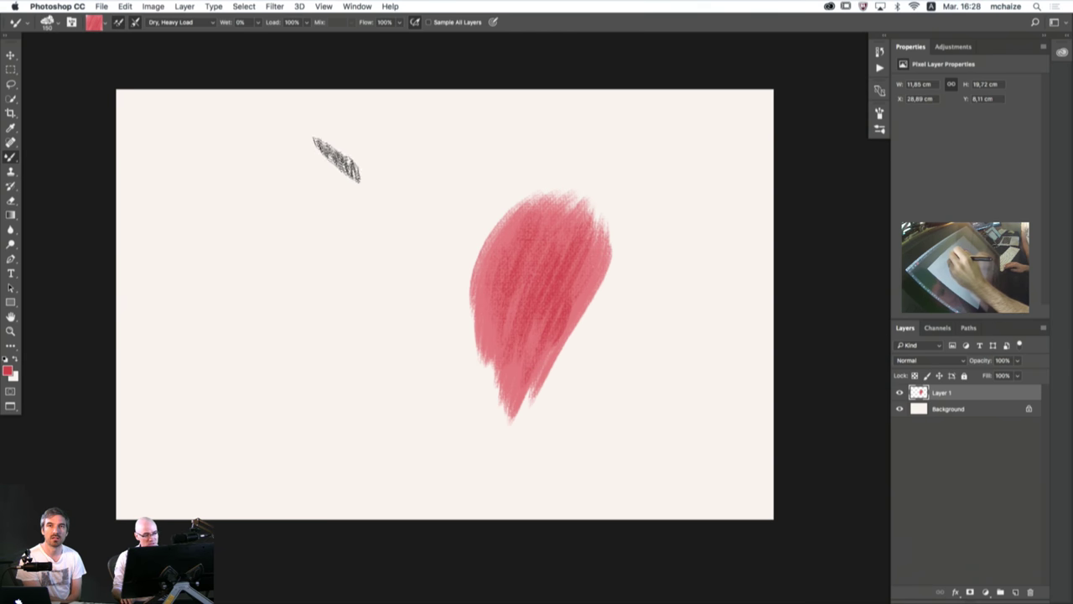
# - Paint a large hair-like mass of long wavy red mixer strokes on the left half of the canvas
pyautogui.moveTo(343, 153)
pyautogui.mouseDown()
pyautogui.moveTo(354, 189)
pyautogui.moveTo(321, 352)
pyautogui.moveTo(319, 432)
pyautogui.mouseUp()
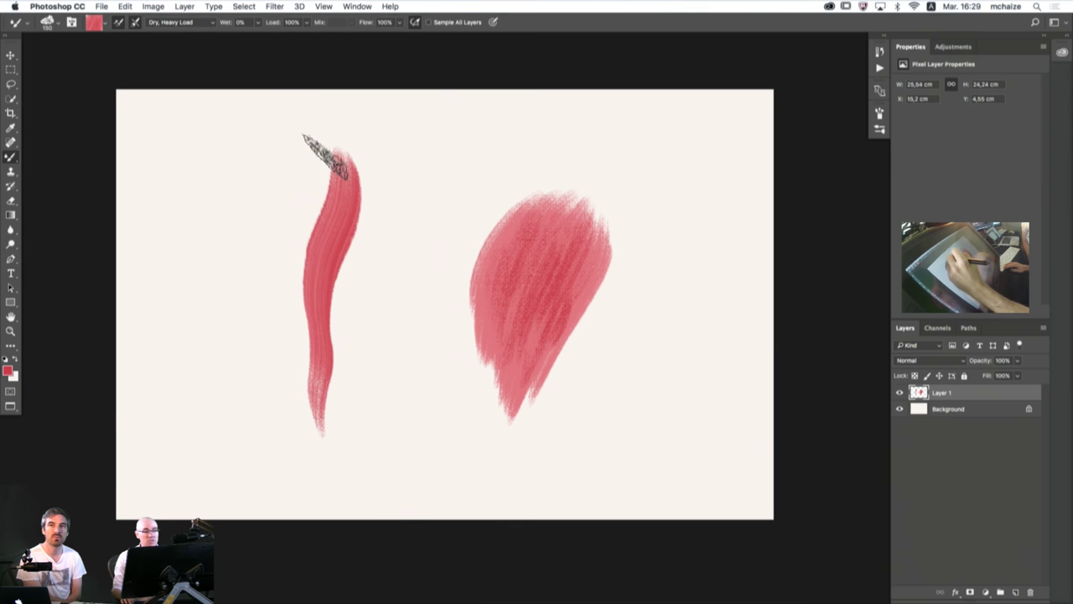
pyautogui.moveTo(355, 176)
pyautogui.mouseDown()
pyautogui.moveTo(330, 447)
pyautogui.moveTo(343, 447)
pyautogui.moveTo(368, 283)
pyautogui.moveTo(363, 195)
pyautogui.moveTo(288, 132)
pyautogui.moveTo(322, 143)
pyautogui.moveTo(340, 168)
pyautogui.moveTo(326, 279)
pyautogui.moveTo(335, 394)
pyautogui.moveTo(261, 344)
pyautogui.moveTo(390, 239)
pyautogui.moveTo(364, 138)
pyautogui.moveTo(365, 343)
pyautogui.moveTo(376, 150)
pyautogui.moveTo(403, 260)
pyautogui.moveTo(345, 360)
pyautogui.moveTo(409, 233)
pyautogui.moveTo(399, 171)
pyautogui.moveTo(385, 357)
pyautogui.moveTo(335, 323)
pyautogui.moveTo(400, 216)
pyautogui.moveTo(362, 309)
pyautogui.moveTo(282, 415)
pyautogui.moveTo(315, 323)
pyautogui.moveTo(366, 265)
pyautogui.moveTo(279, 405)
pyautogui.moveTo(275, 337)
pyautogui.moveTo(350, 173)
pyautogui.moveTo(330, 185)
pyautogui.moveTo(326, 312)
pyautogui.moveTo(343, 164)
pyautogui.moveTo(336, 236)
pyautogui.moveTo(280, 315)
pyautogui.moveTo(294, 307)
pyautogui.moveTo(323, 201)
pyautogui.moveTo(287, 220)
pyautogui.moveTo(327, 286)
pyautogui.moveTo(286, 147)
pyautogui.moveTo(305, 139)
pyautogui.moveTo(329, 289)
pyautogui.moveTo(274, 320)
pyautogui.moveTo(326, 166)
pyautogui.moveTo(287, 334)
pyautogui.moveTo(276, 335)
pyautogui.moveTo(362, 262)
pyautogui.moveTo(358, 171)
pyautogui.moveTo(290, 358)
pyautogui.mouseUp()
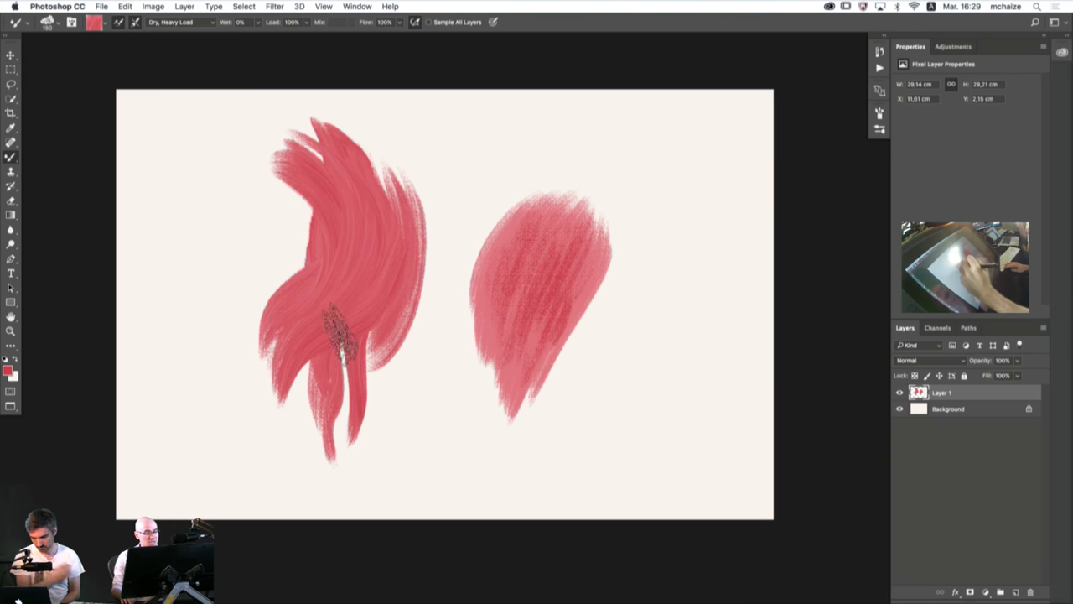
pyautogui.moveTo(336, 335); pyautogui.dragTo(295, 448)
pyautogui.moveTo(403, 216)
pyautogui.mouseDown()
pyautogui.moveTo(413, 252)
pyautogui.moveTo(385, 172)
pyautogui.mouseUp()
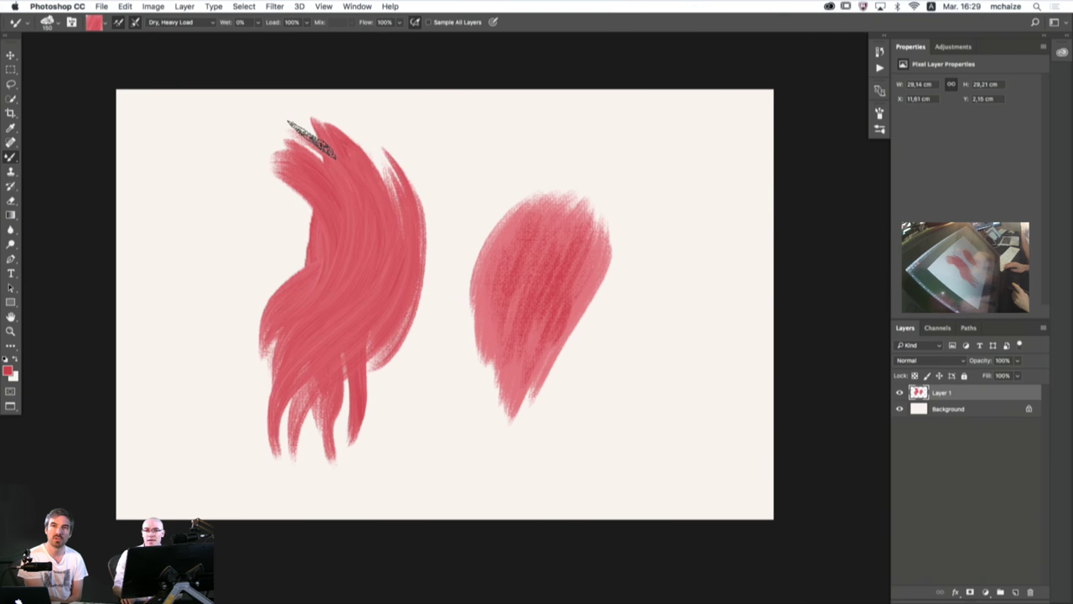
# - Paint one long curving mixer stroke around the right side of the leaf-shaped patch, and clear everything from Layer 1
pyautogui.moveTo(691, 324)
pyautogui.mouseDown()
pyautogui.moveTo(523, 477)
pyautogui.moveTo(664, 316)
pyautogui.moveTo(612, 172)
pyautogui.mouseUp()
pyautogui.press('super+a')
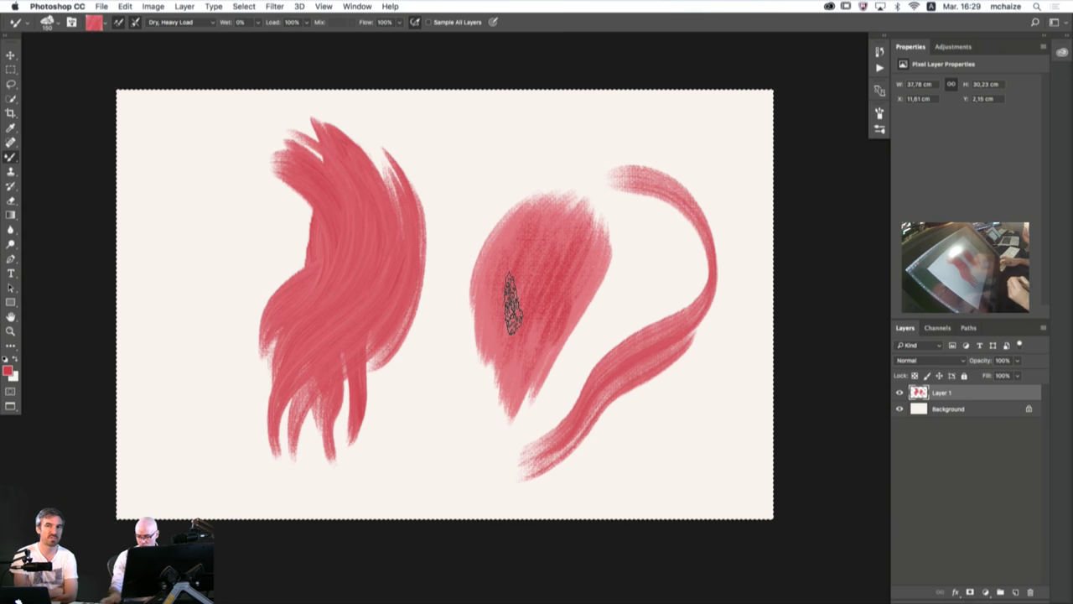
pyautogui.press('Delete')
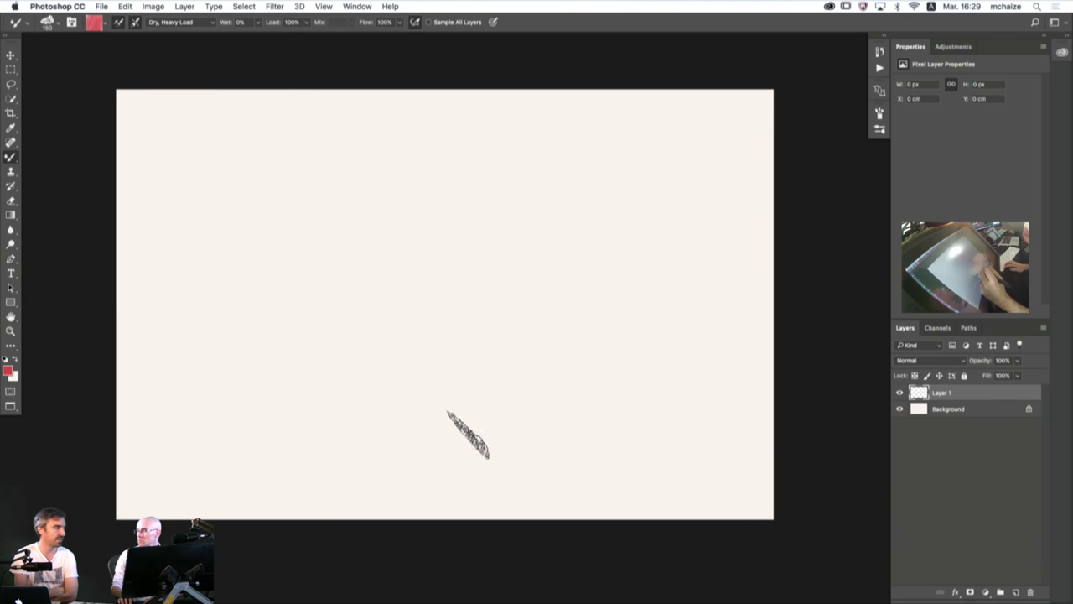
# - Paint a tall patch of overlapping vertical red mixer strokes right of the canvas centre
pyautogui.moveTo(533, 246); pyautogui.dragTo(537, 314)
pyautogui.moveTo(518, 387)
pyautogui.mouseDown()
pyautogui.moveTo(511, 377)
pyautogui.moveTo(546, 311)
pyautogui.moveTo(561, 246)
pyautogui.moveTo(506, 389)
pyautogui.moveTo(503, 336)
pyautogui.moveTo(520, 294)
pyautogui.moveTo(546, 336)
pyautogui.moveTo(532, 431)
pyautogui.moveTo(558, 328)
pyautogui.moveTo(564, 195)
pyautogui.moveTo(505, 431)
pyautogui.moveTo(491, 420)
pyautogui.moveTo(498, 568)
pyautogui.mouseUp()
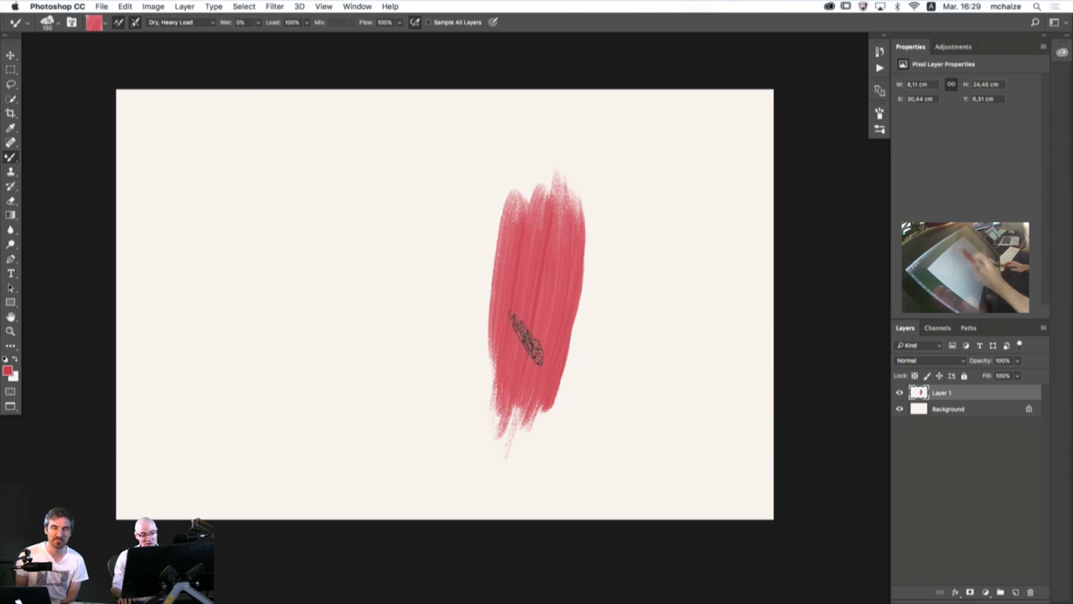
pyautogui.moveTo(527, 340)
pyautogui.mouseDown()
pyautogui.moveTo(527, 206)
pyautogui.moveTo(539, 250)
pyautogui.mouseUp()
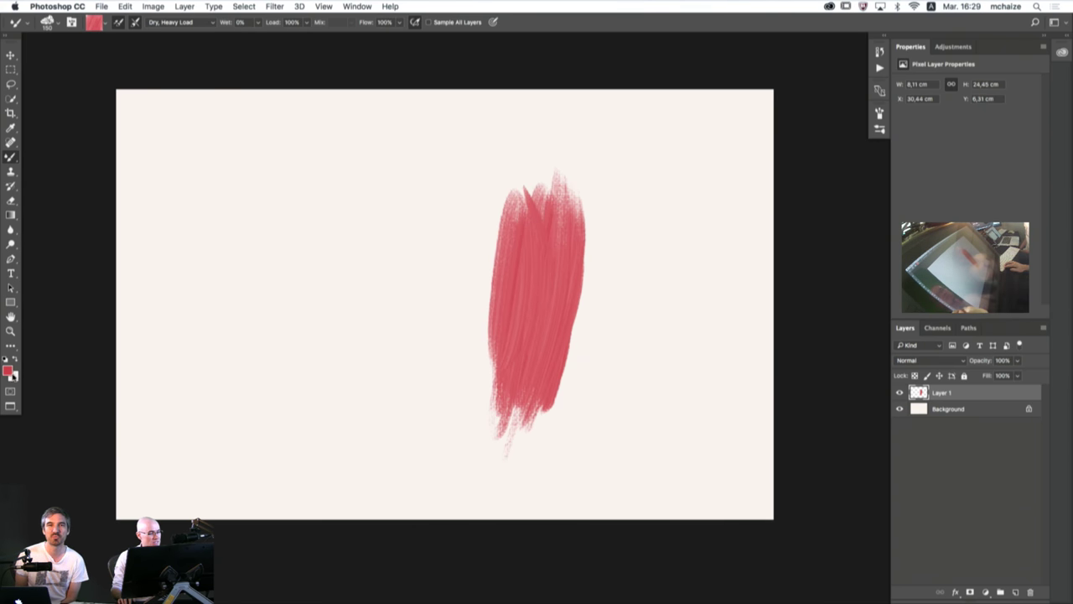
# - Set the foreground colour to bright yellow and paint vertical mixer strokes over the left edge of the red patch
pyautogui.click(8, 370)
pyautogui.click(546, 330)
pyautogui.click(511, 220)
pyautogui.press('Return')
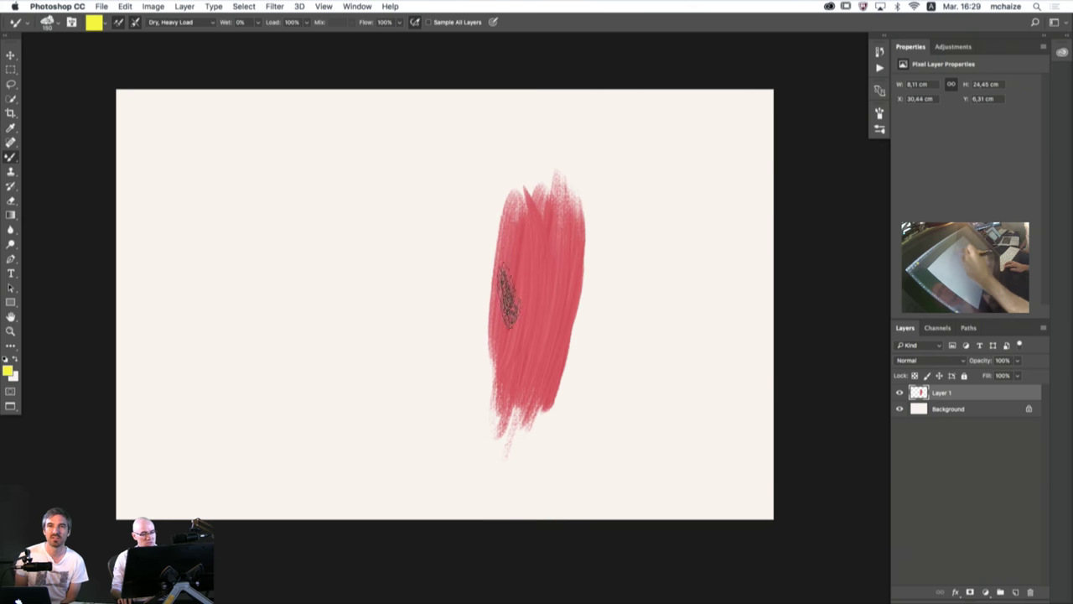
pyautogui.moveTo(506, 295)
pyautogui.mouseDown()
pyautogui.moveTo(492, 365)
pyautogui.moveTo(512, 205)
pyautogui.moveTo(485, 354)
pyautogui.moveTo(498, 236)
pyautogui.moveTo(476, 332)
pyautogui.moveTo(509, 357)
pyautogui.mouseUp()
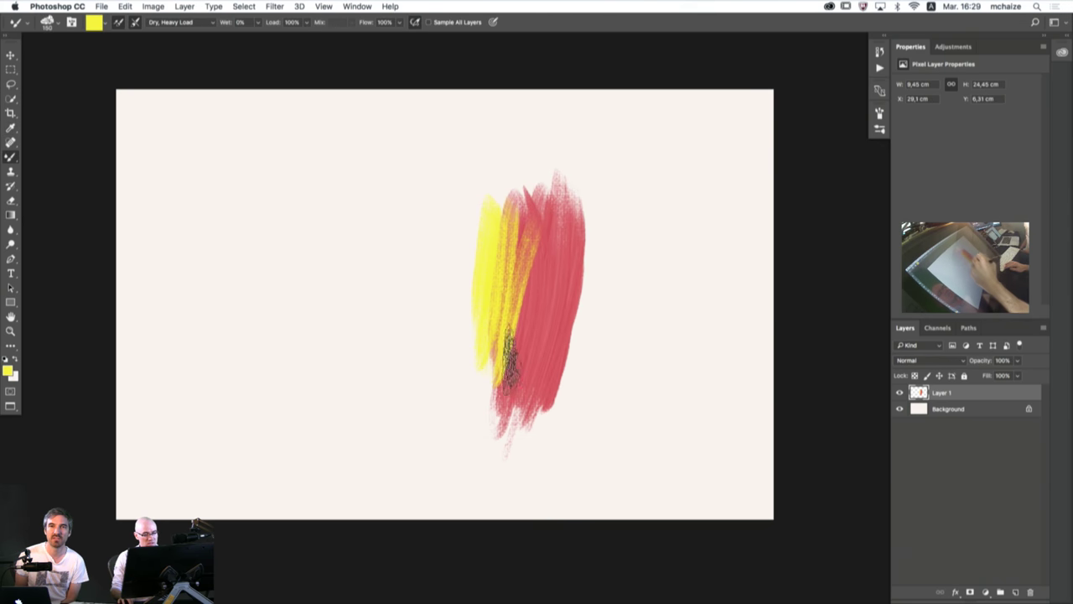
# - Paint strokes loaded with the yellow-red mix on the left half of the canvas, and clear everything from Layer 1
pyautogui.moveTo(329, 156)
pyautogui.mouseDown()
pyautogui.moveTo(297, 419)
pyautogui.moveTo(333, 161)
pyautogui.moveTo(304, 257)
pyautogui.moveTo(223, 252)
pyautogui.moveTo(228, 221)
pyautogui.moveTo(214, 239)
pyautogui.moveTo(262, 271)
pyautogui.mouseUp()
pyautogui.press('super+a')
pyautogui.press('BackSpace')
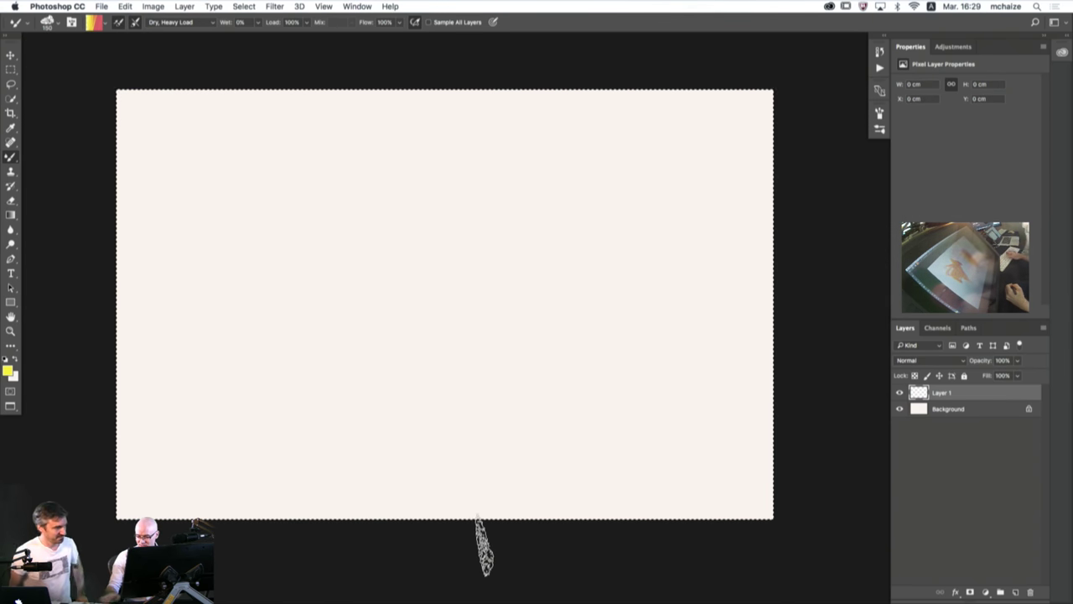
pyautogui.press('super+d')
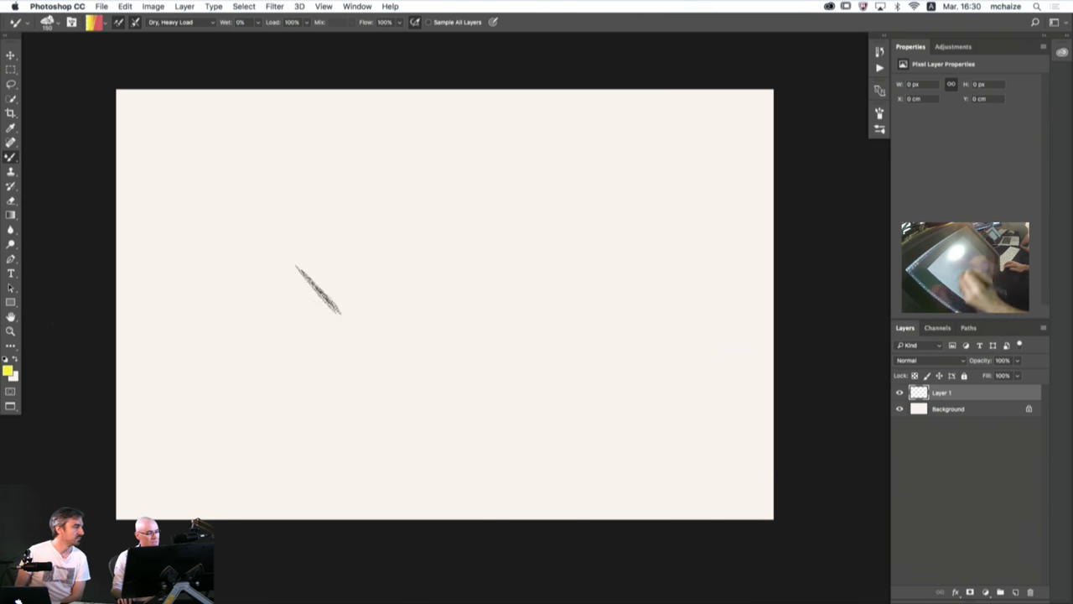
# - Set the foreground colour to the orange-red ea5927 and paint a diagonal patch of parallel mixer strokes near the canvas centre
pyautogui.click(11, 371)
pyautogui.moveTo(547, 329); pyautogui.dragTo(548, 347)
pyautogui.click(645, 207)
pyautogui.moveTo(572, 215); pyautogui.dragTo(465, 367)
pyautogui.moveTo(558, 220); pyautogui.dragTo(457, 337)
pyautogui.moveTo(539, 210); pyautogui.dragTo(451, 328)
pyautogui.moveTo(572, 243)
pyautogui.mouseDown()
pyautogui.moveTo(493, 356)
pyautogui.moveTo(417, 412)
pyautogui.moveTo(474, 407)
pyautogui.mouseUp()
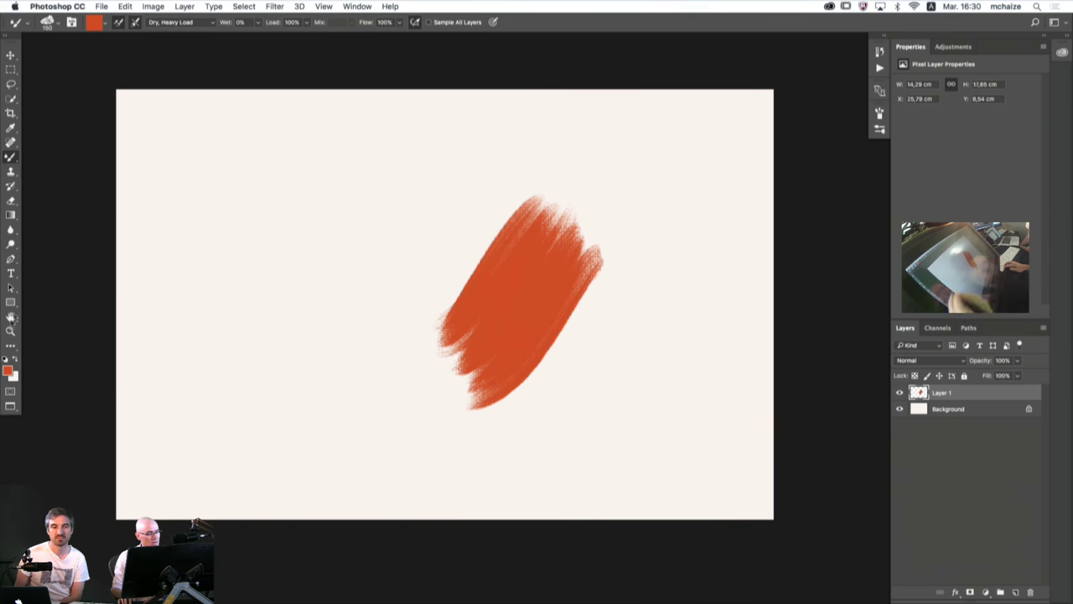
# - Set the foreground colour to golden yellow and, with Wet at 2%, paint a small patch below left of the orange-red one
pyautogui.click(8, 373)
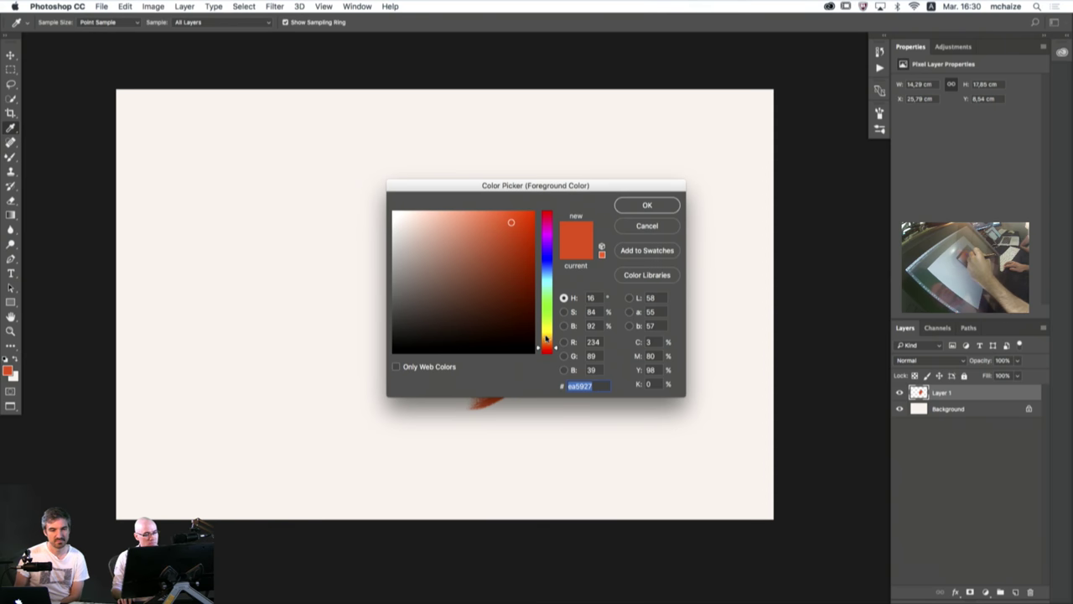
pyautogui.click(545, 338)
pyautogui.click(647, 205)
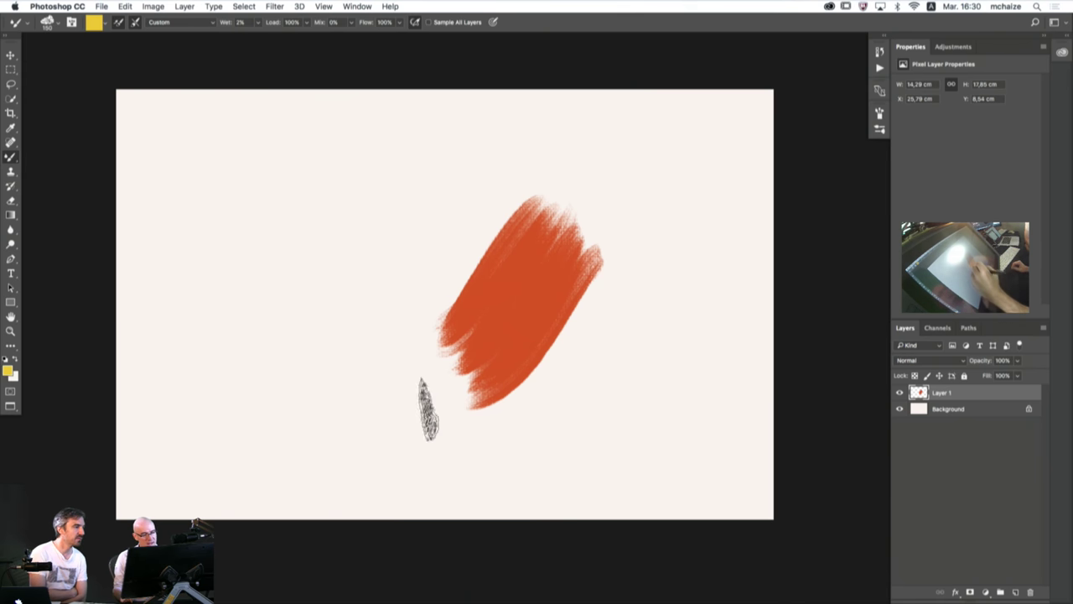
pyautogui.moveTo(378, 424)
pyautogui.mouseDown()
pyautogui.moveTo(414, 400)
pyautogui.moveTo(380, 420)
pyautogui.moveTo(392, 398)
pyautogui.moveTo(381, 399)
pyautogui.moveTo(392, 425)
pyautogui.moveTo(422, 397)
pyautogui.mouseUp()
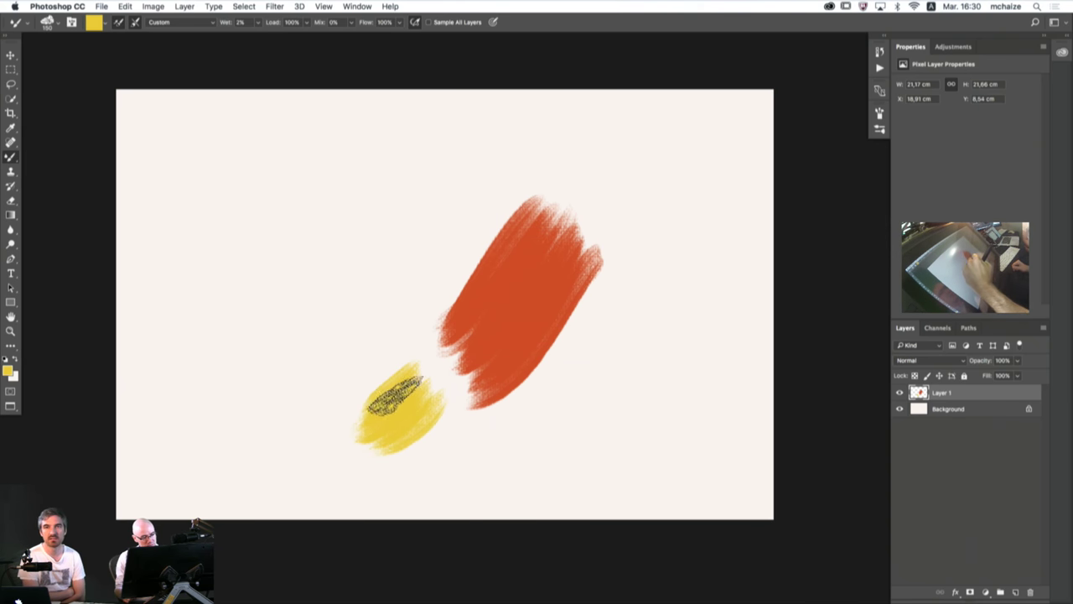
# - Blend the yellow paint up into the orange-red patch with mixer strokes, and clear everything from Layer 1
pyautogui.moveTo(394, 394)
pyautogui.mouseDown()
pyautogui.moveTo(537, 260)
pyautogui.moveTo(427, 402)
pyautogui.moveTo(523, 276)
pyautogui.moveTo(508, 302)
pyautogui.moveTo(423, 365)
pyautogui.moveTo(527, 260)
pyautogui.moveTo(510, 322)
pyautogui.moveTo(428, 407)
pyautogui.moveTo(541, 303)
pyautogui.moveTo(478, 360)
pyautogui.mouseUp()
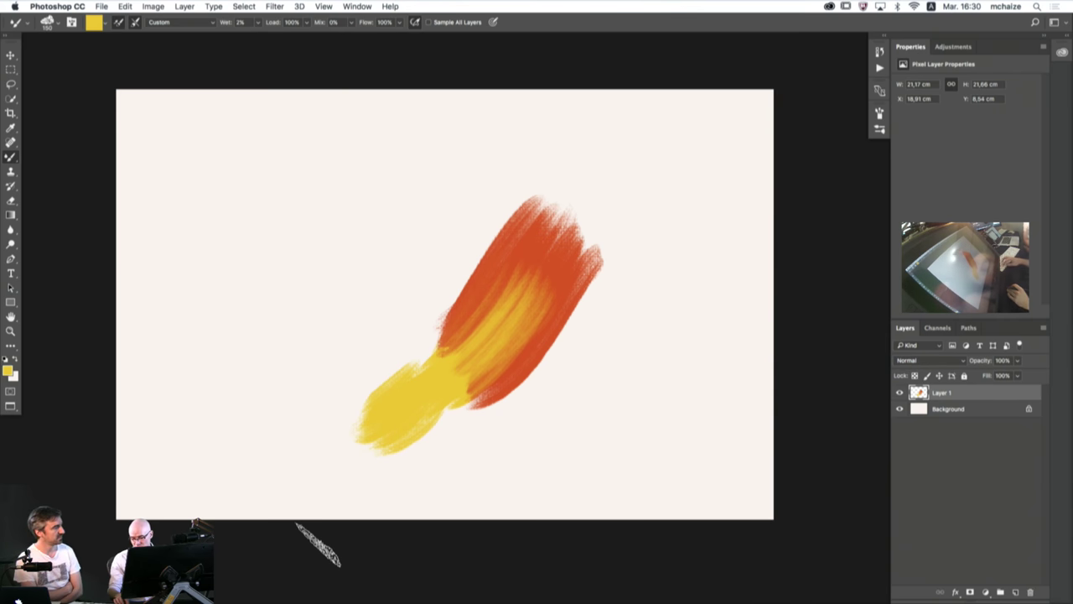
pyautogui.press('super+a')
pyautogui.press('BackSpace')
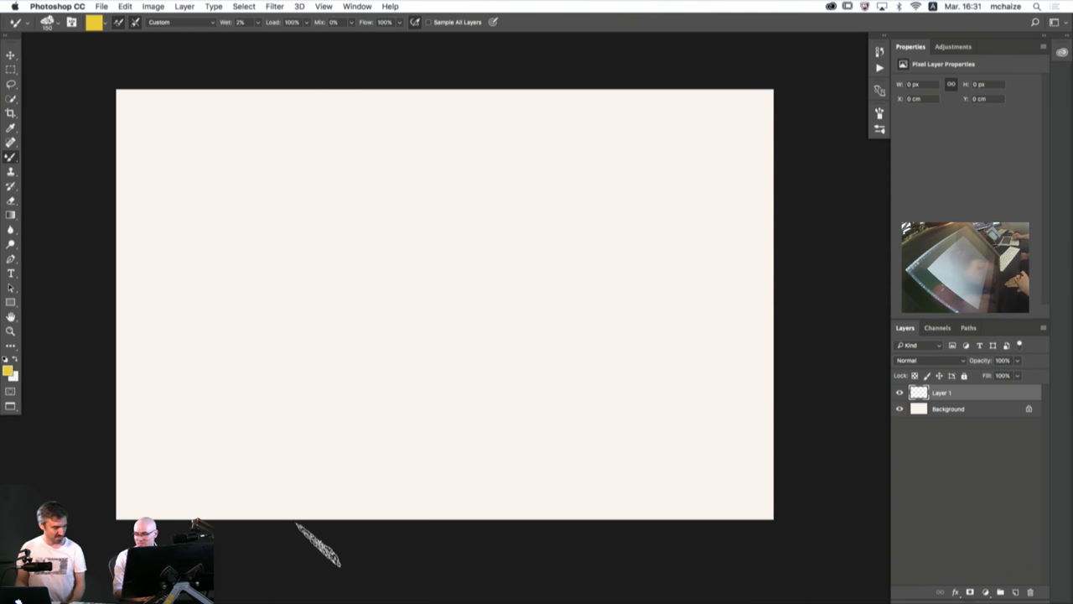
# - Switch to Safari and look through Adobe's Hidden treasures of creativity page, including the 5th Scream contest section
pyautogui.press('super+Tab')
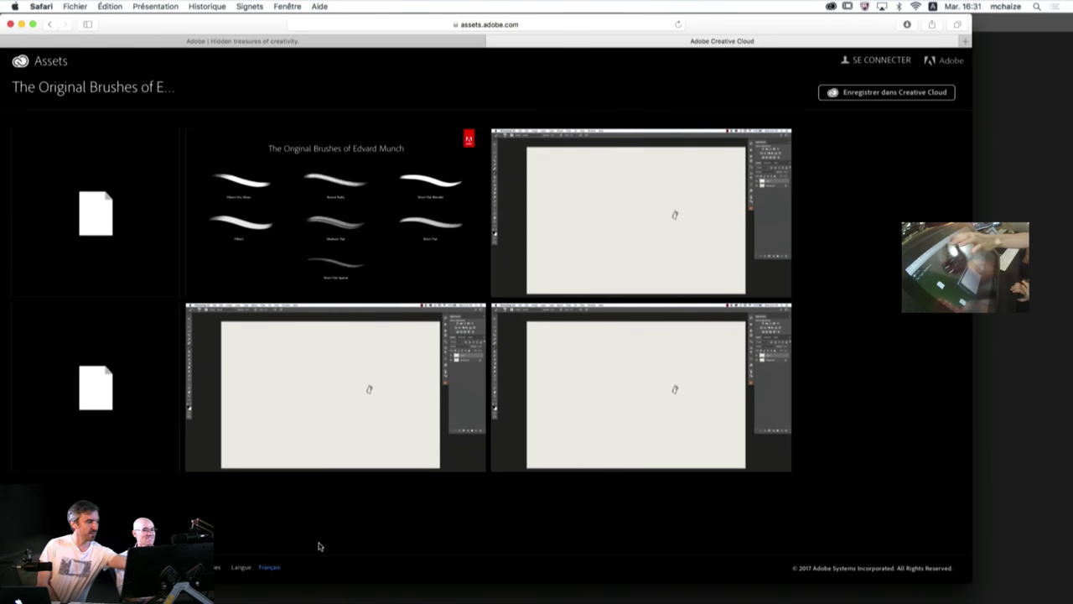
pyautogui.click(457, 41)
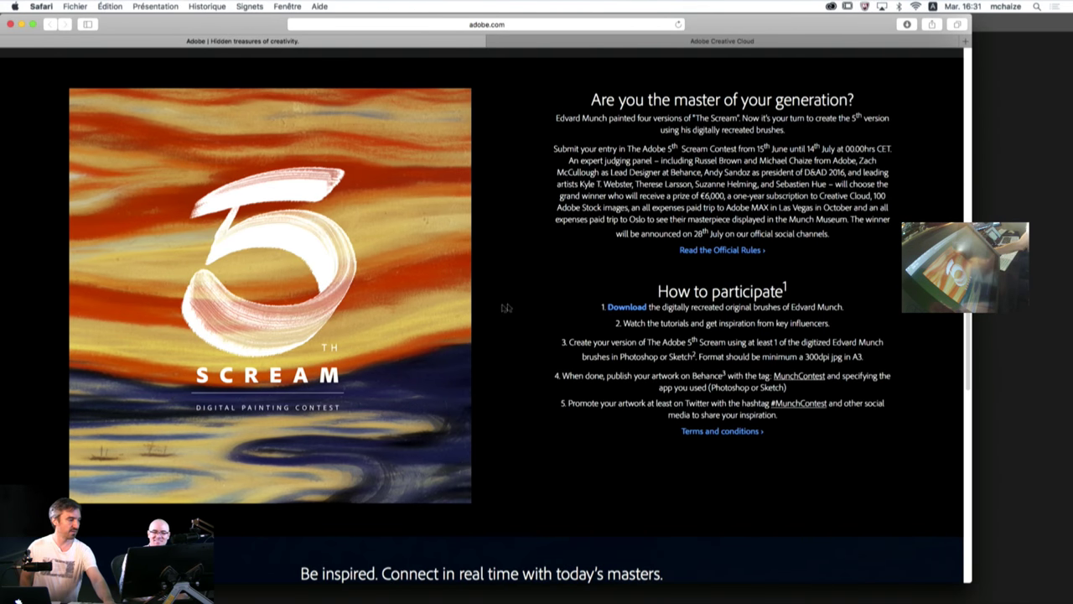
pyautogui.scroll(-15, 499, 353)
pyautogui.scroll(20, 499, 353)
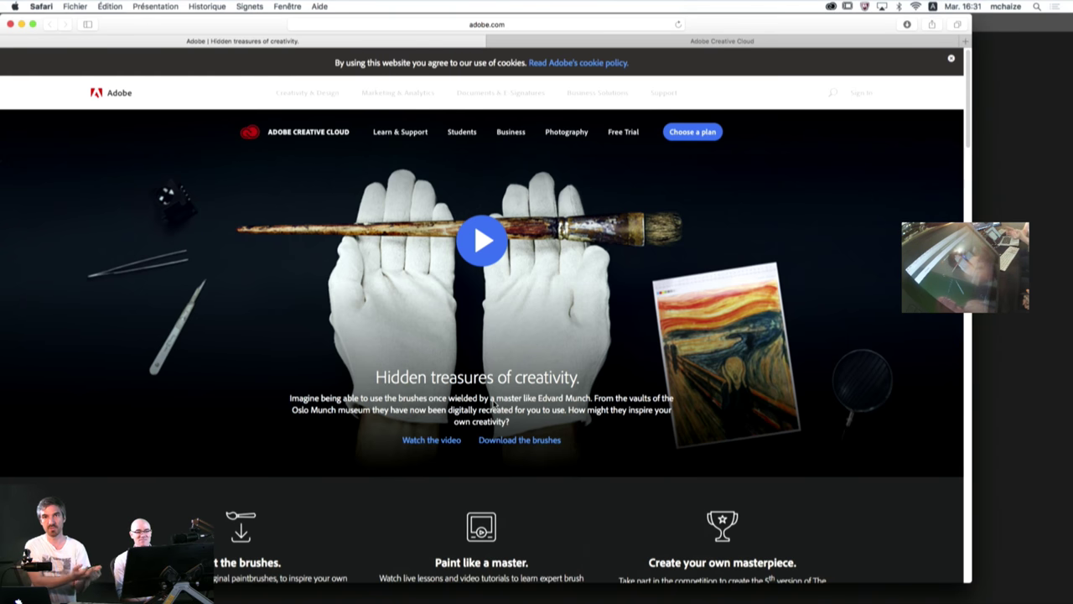
pyautogui.scroll(-15, 493, 405)
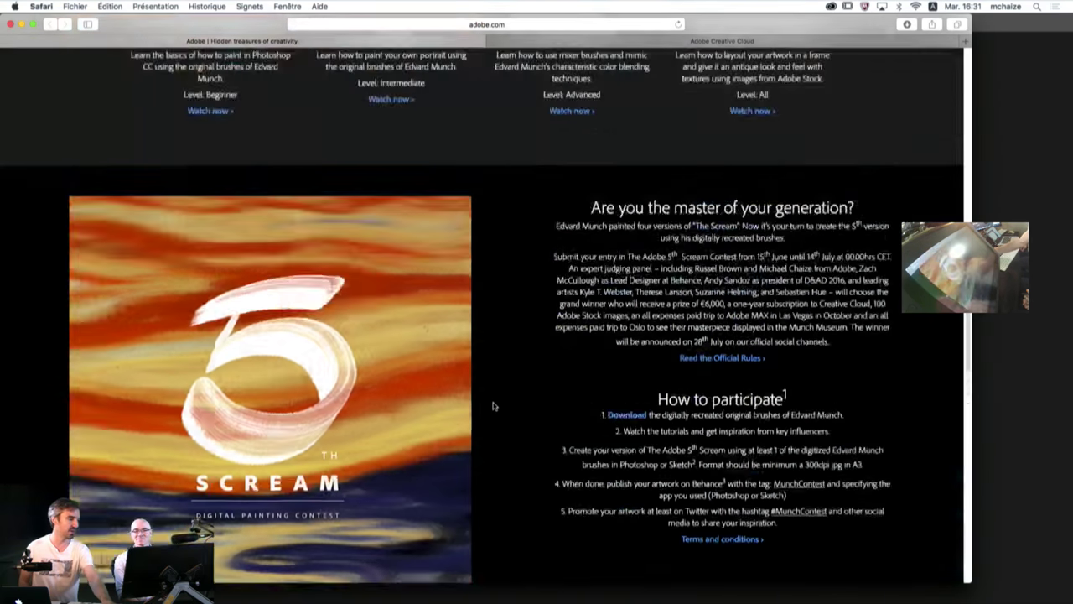
pyautogui.scroll(15, 493, 405)
# - Examine the page's Munch brush section, the four Photoshop video tutorials and the contest's participation rules
pyautogui.scroll(-3, 494, 407)
pyautogui.scroll(-10, 494, 407)
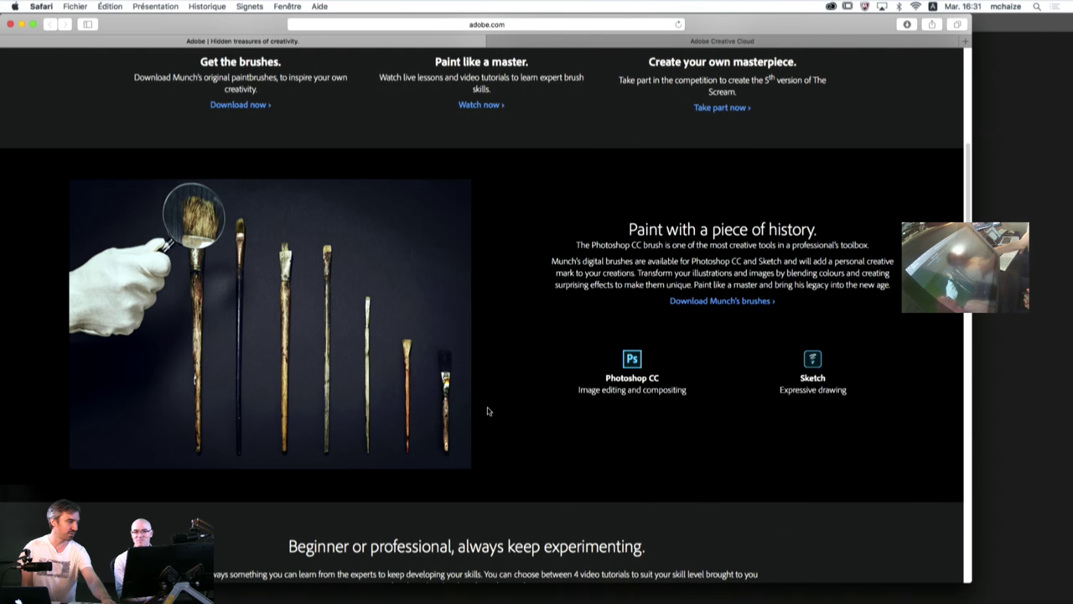
pyautogui.scroll(-5, 488, 411)
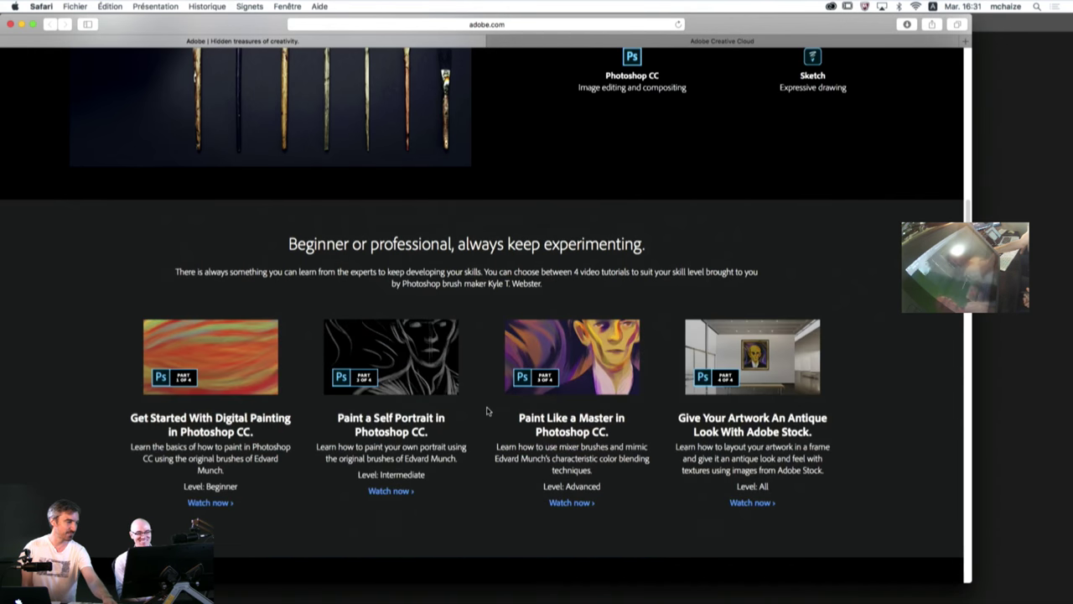
pyautogui.scroll(-2, 487, 410)
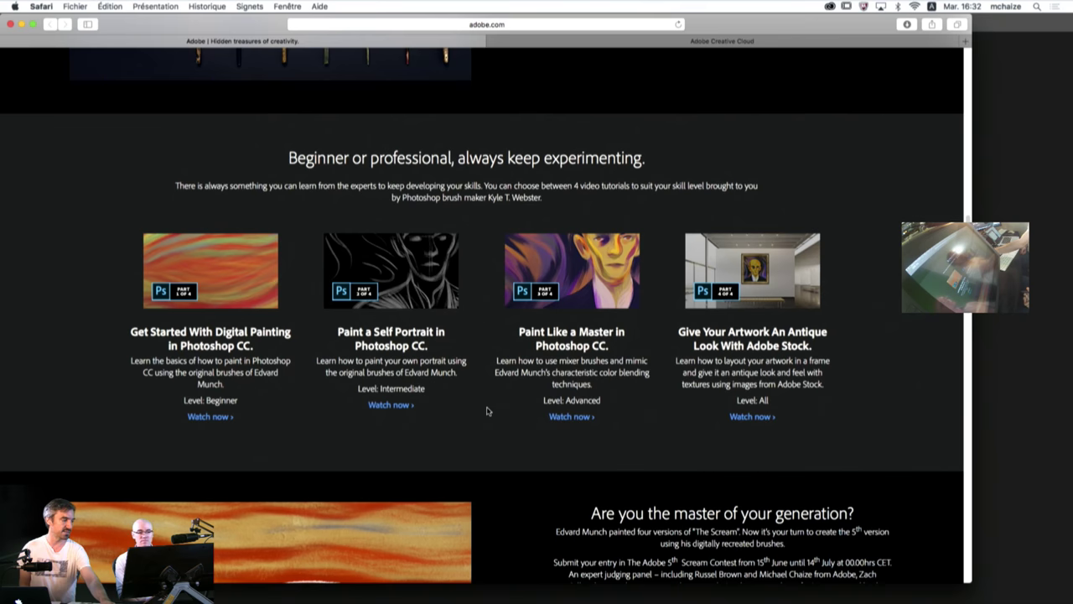
pyautogui.scroll(-5, 487, 411)
pyautogui.scroll(-10, 487, 411)
pyautogui.scroll(9, 487, 411)
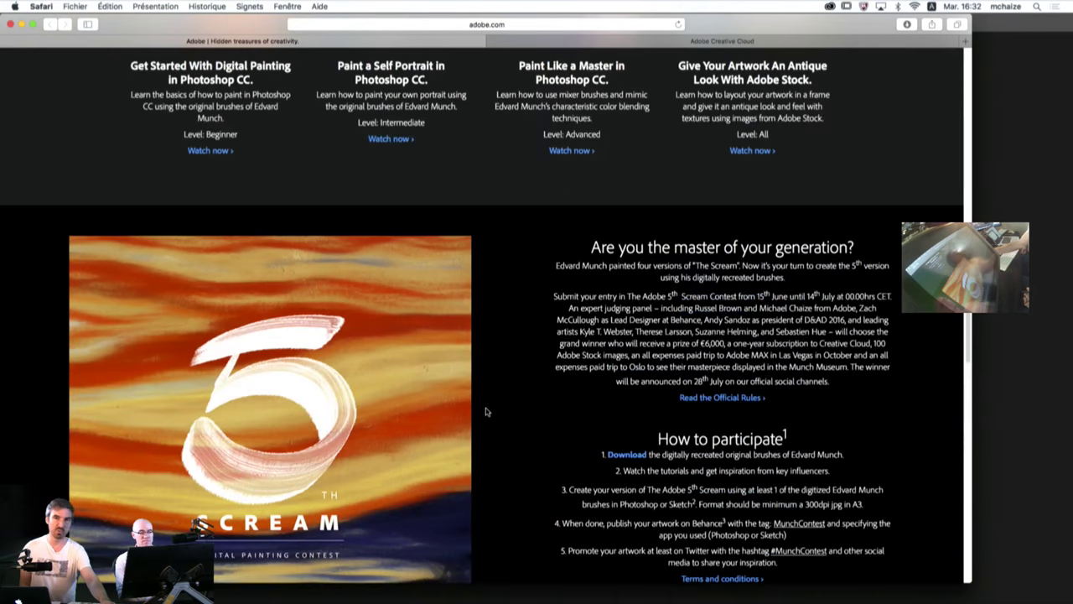
pyautogui.scroll(-5, 486, 412)
pyautogui.scroll(2, 486, 412)
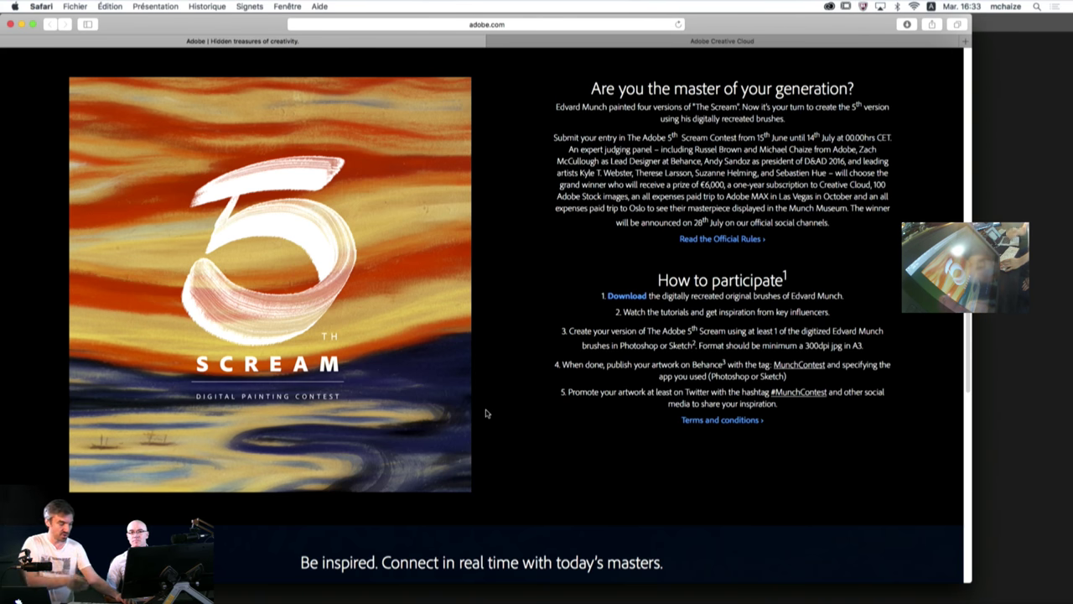
# - Review the brush download links and the Photoshop and Sketch section again, ending at the How to participate instructions
pyautogui.scroll(-3, 487, 413)
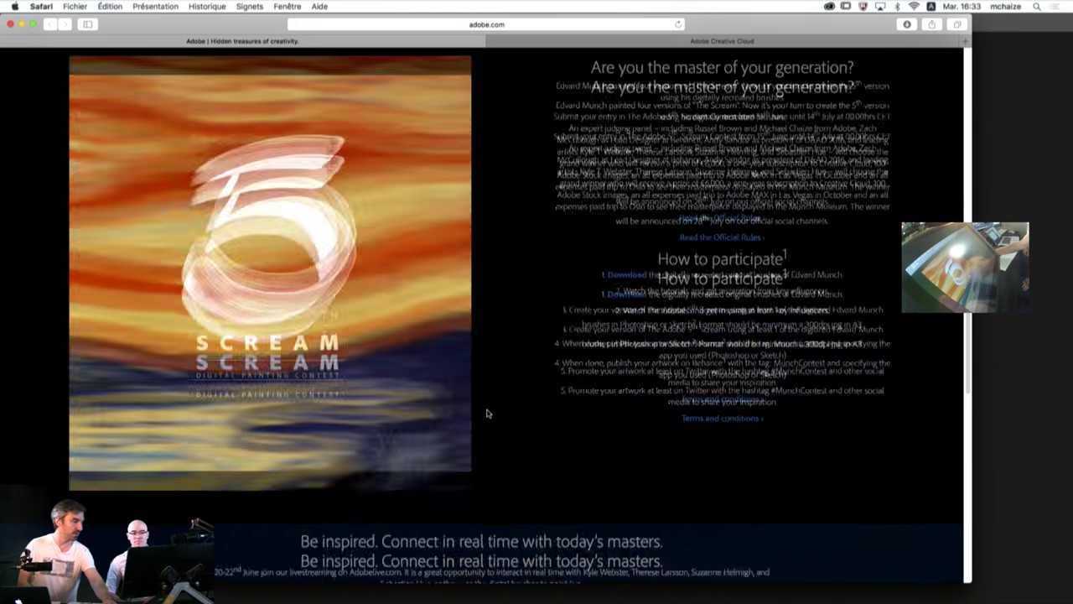
pyautogui.scroll(15, 487, 412)
pyautogui.scroll(-4, 485, 411)
pyautogui.scroll(-5, 485, 411)
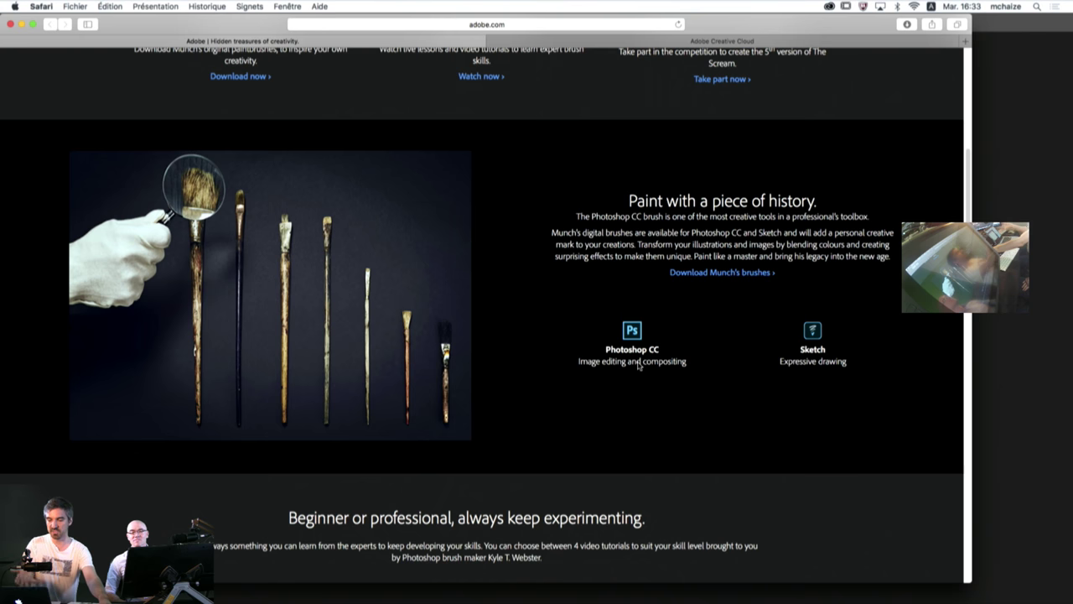
pyautogui.scroll(6, 639, 365)
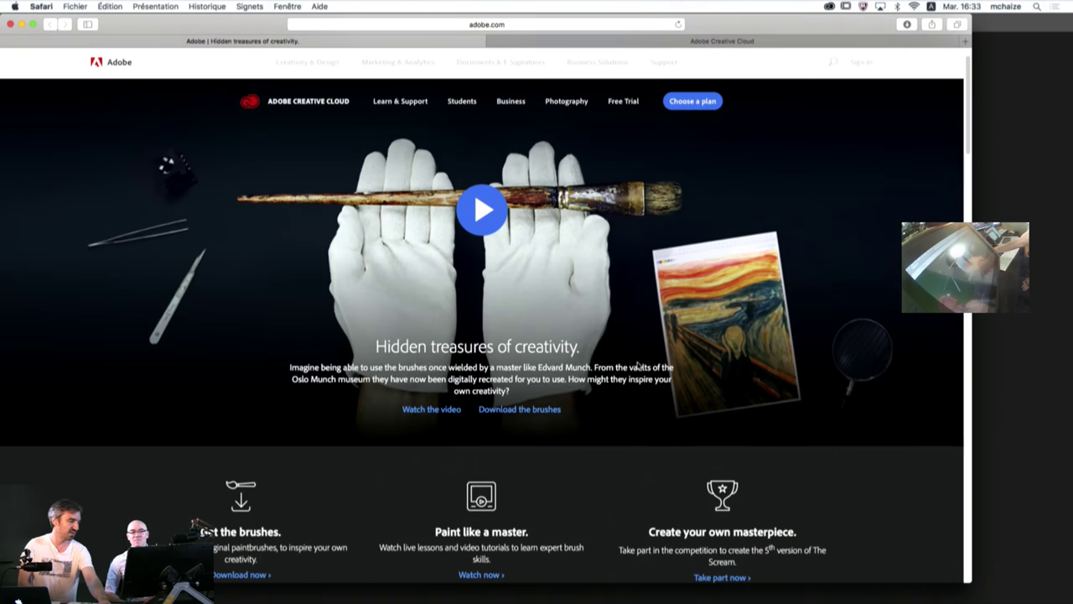
pyautogui.scroll(-18, 639, 366)
pyautogui.scroll(1, 639, 365)
pyautogui.scroll(3, 637, 366)
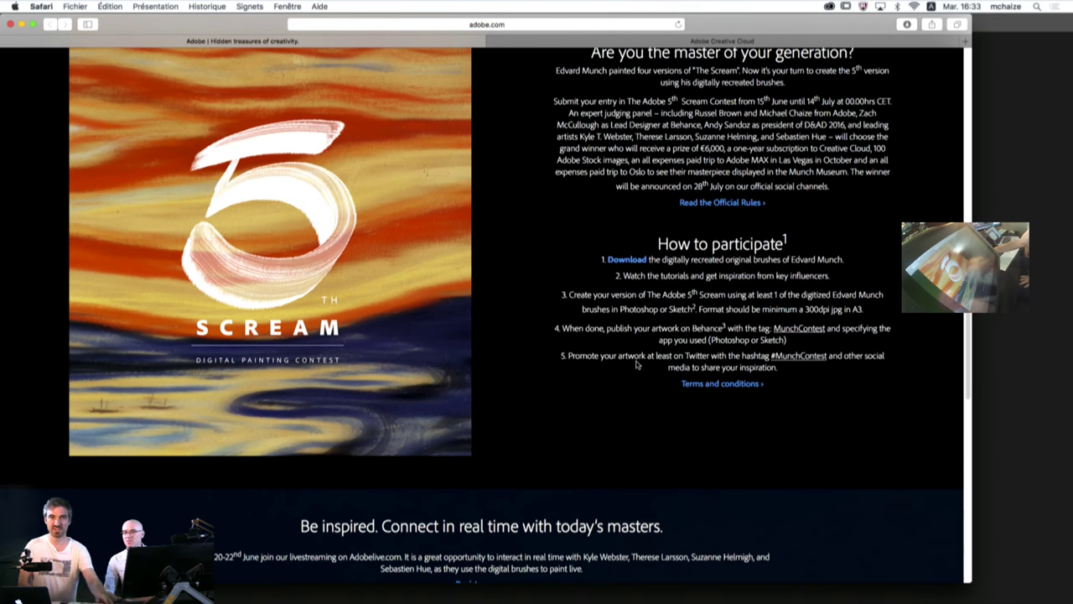
# - Switch back to Photoshop and bring up the document showing The Scream beside the Mona Lisa
pyautogui.press('super+Tab')
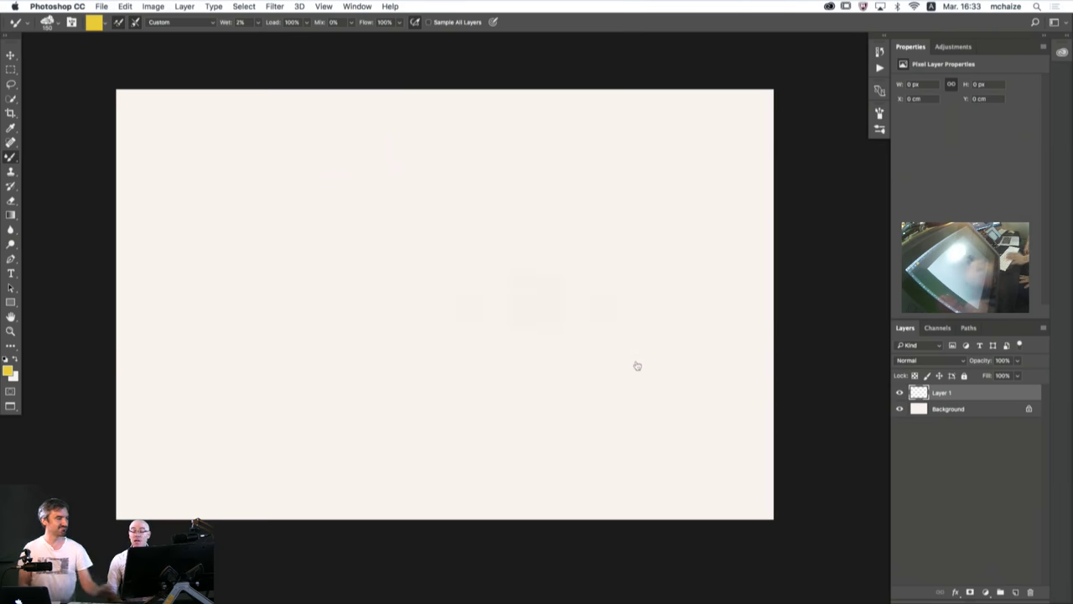
pyautogui.moveTo(614, 342); pyautogui.dragTo(658, 383)
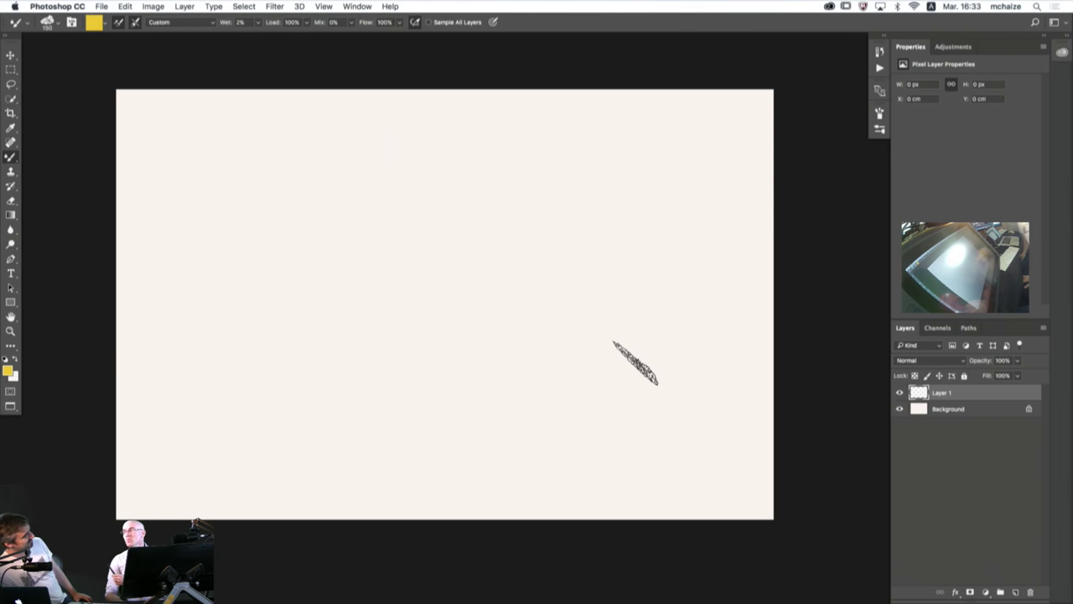
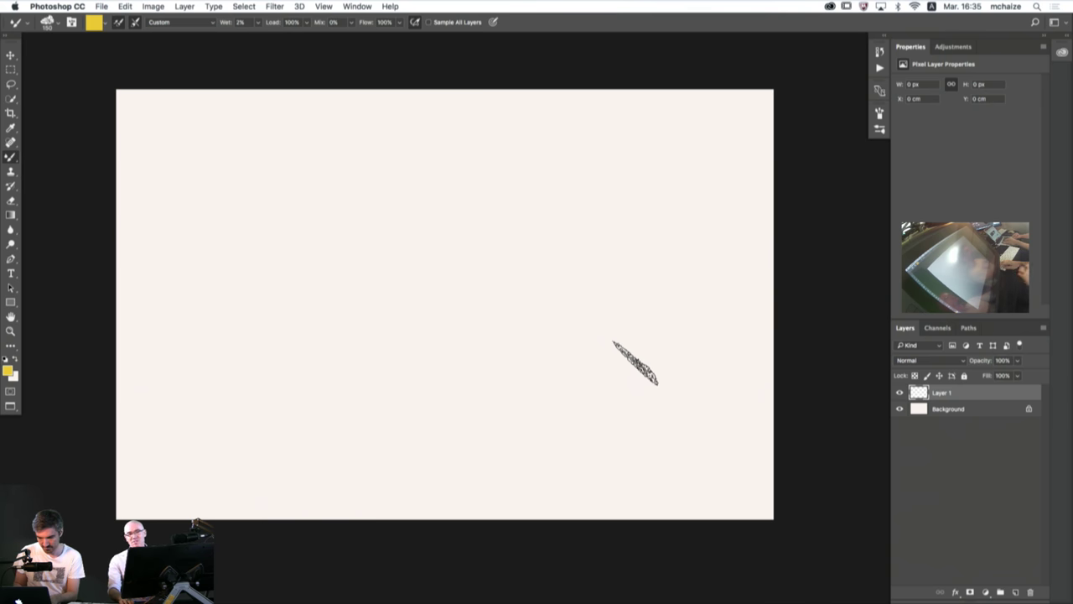
pyautogui.press('super+grave')
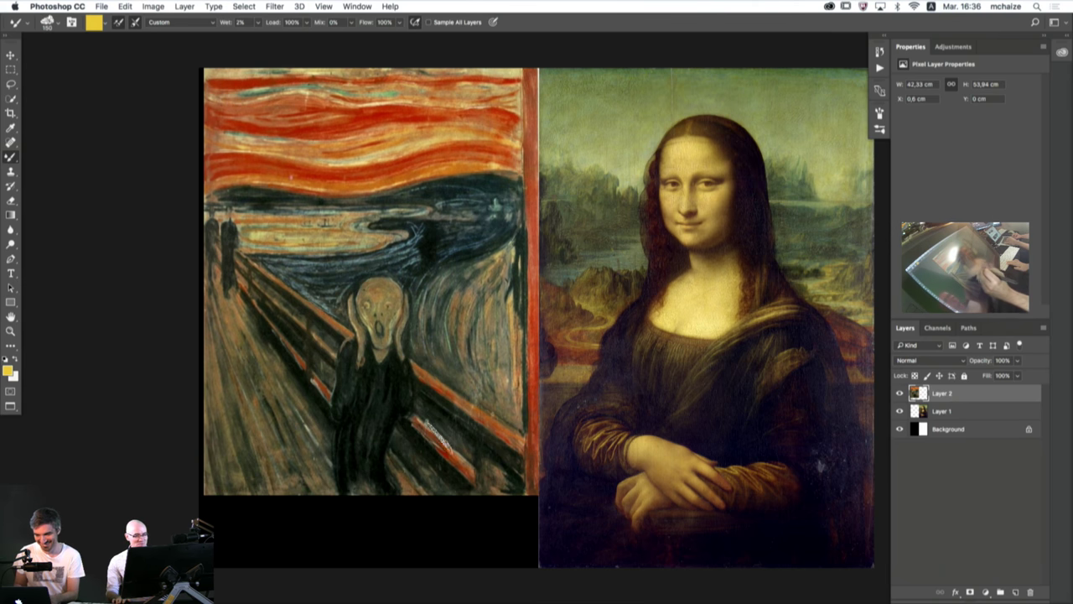
pyautogui.moveTo(435, 438); pyautogui.dragTo(378, 431)
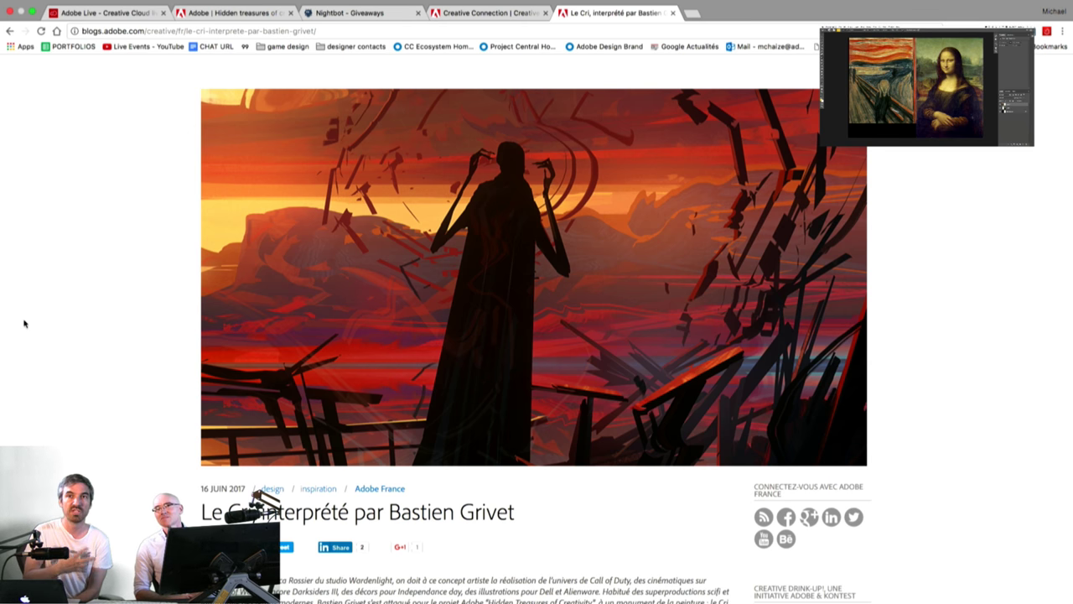
pyautogui.scroll(1, 24, 324)
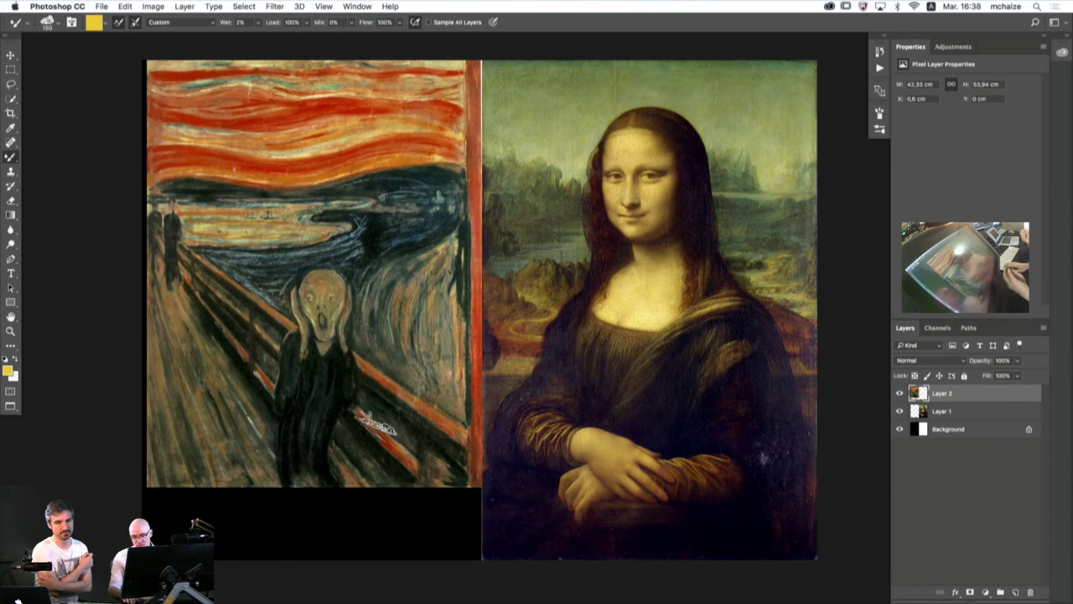
# - Merge the Scream, Mona Lisa and Background layers into a single layer and select the whole image for copying
pyautogui.click(904, 408)
pyautogui.press('BackSpace')
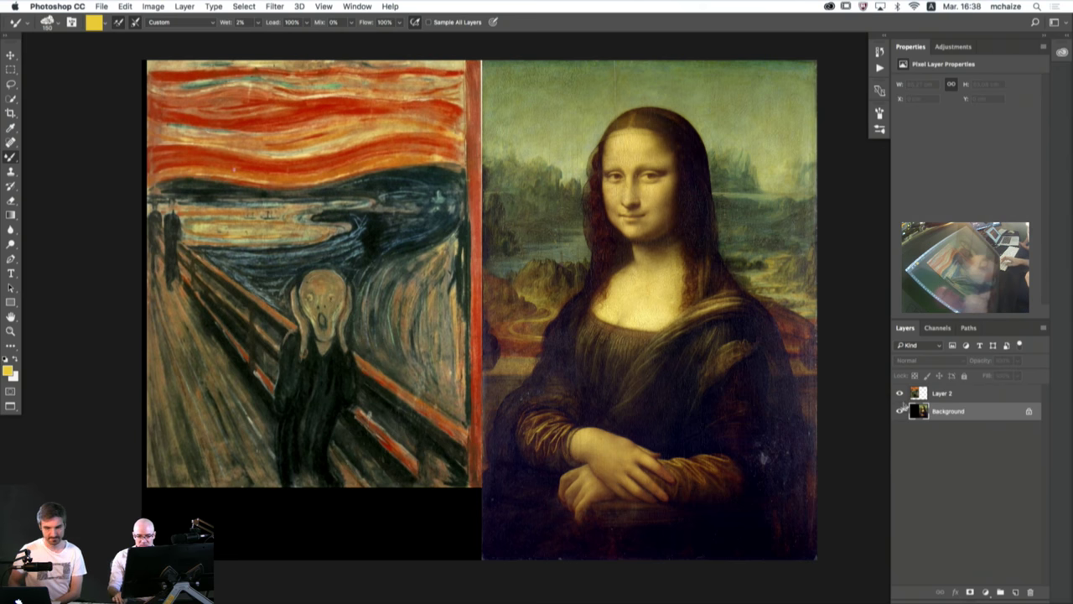
pyautogui.click(906, 395)
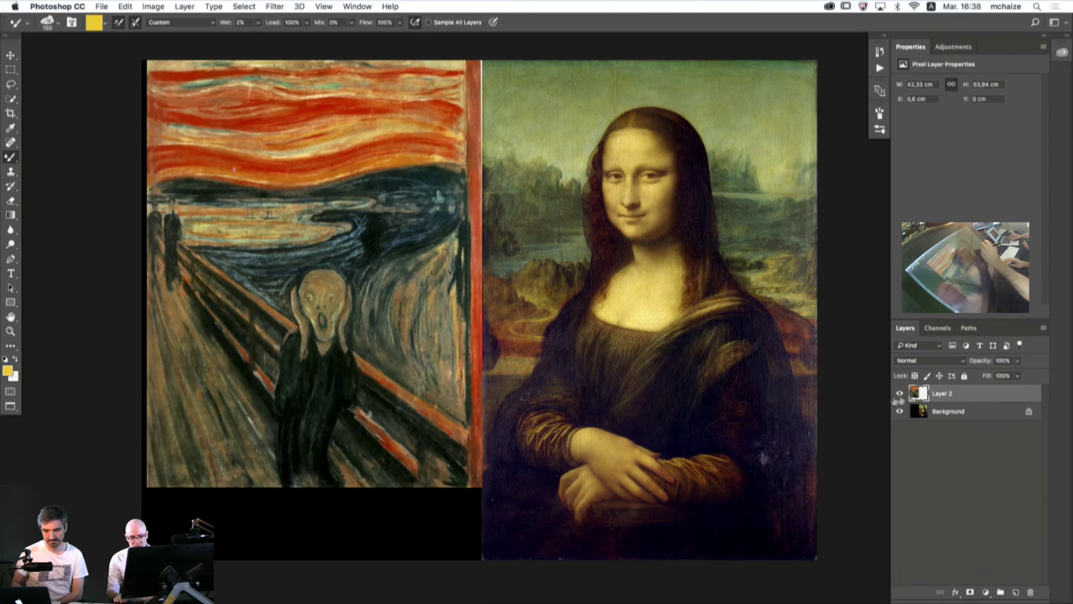
pyautogui.click(920, 409)
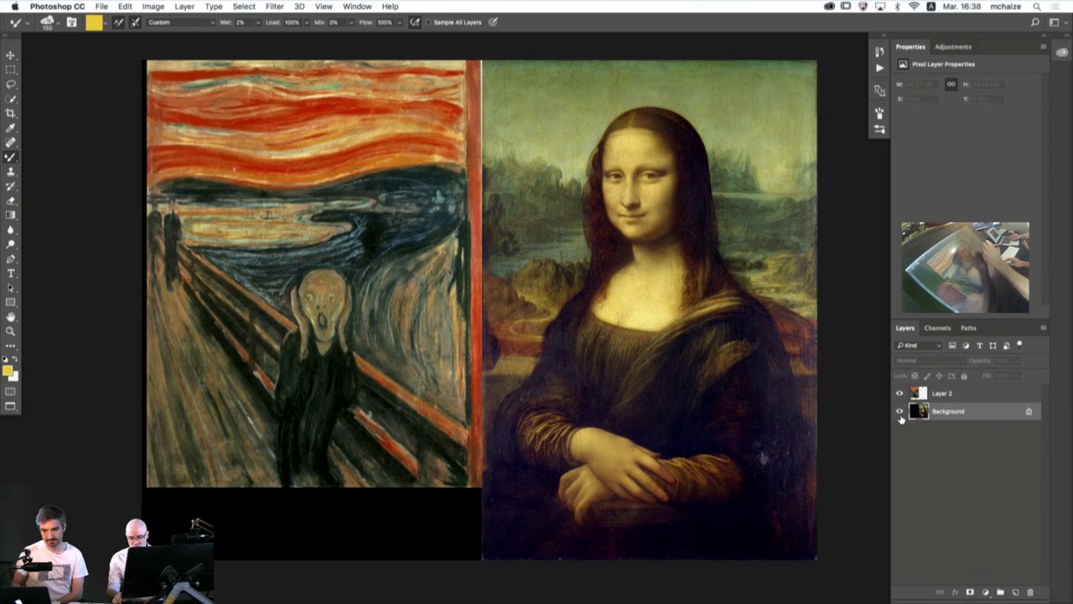
pyautogui.keyDown('shift'); pyautogui.click(904, 387); pyautogui.keyUp('shift')
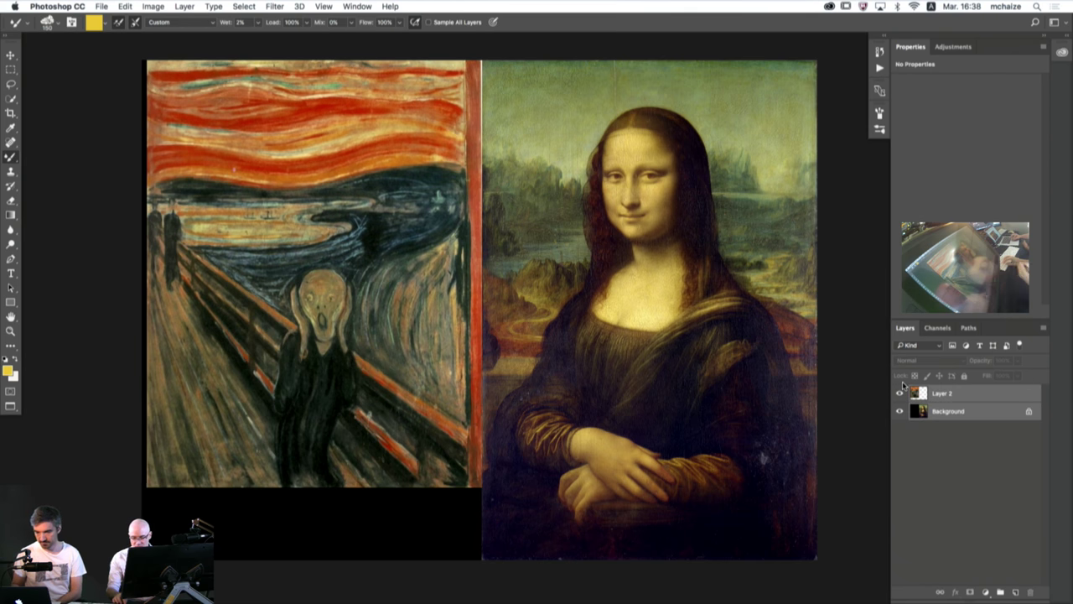
pyautogui.press('super+e')
pyautogui.press('super+a')
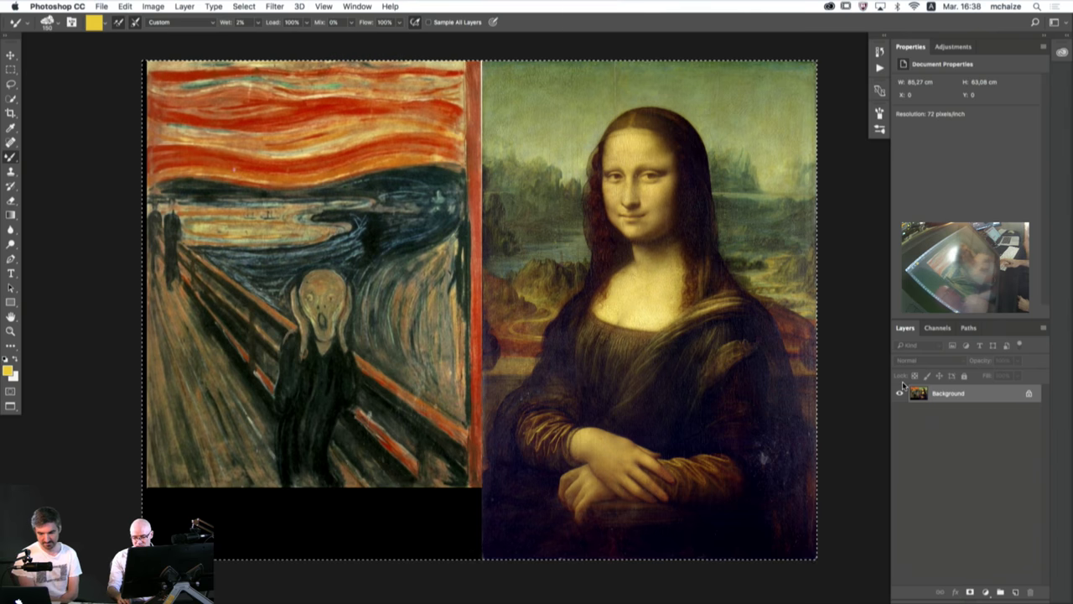
# - Switch to the blank canvas document and extend its canvas downwards into a tall portrait format with the Crop tool
pyautogui.hotkey('ctrl', 'Tab')
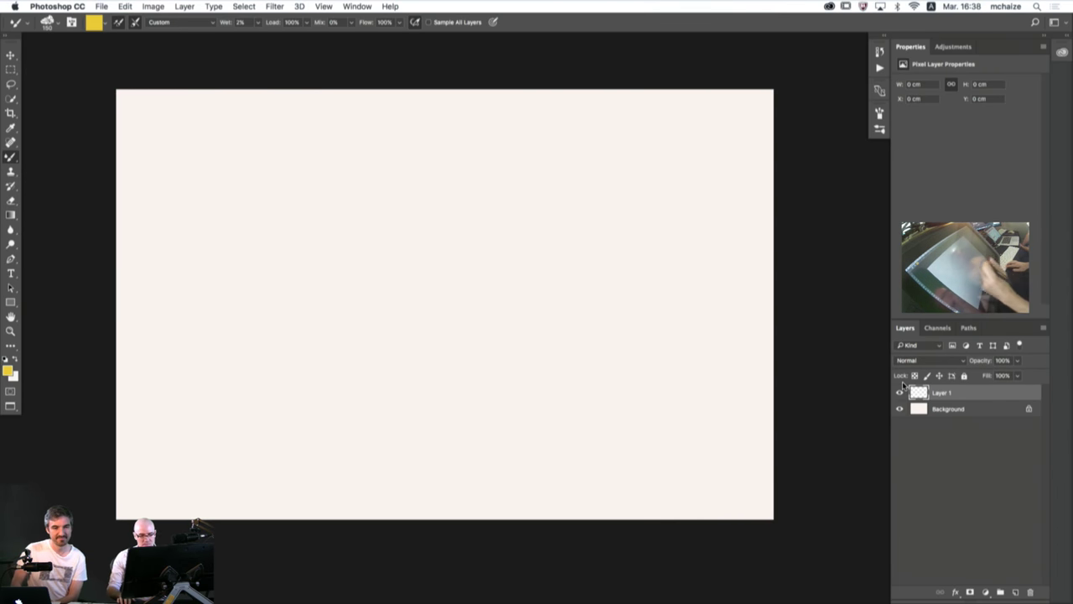
pyautogui.keyDown('alt'); pyautogui.click(450, 346); pyautogui.keyUp('alt')
pyautogui.keyDown('alt'); pyautogui.click(447, 344); pyautogui.keyUp('alt')
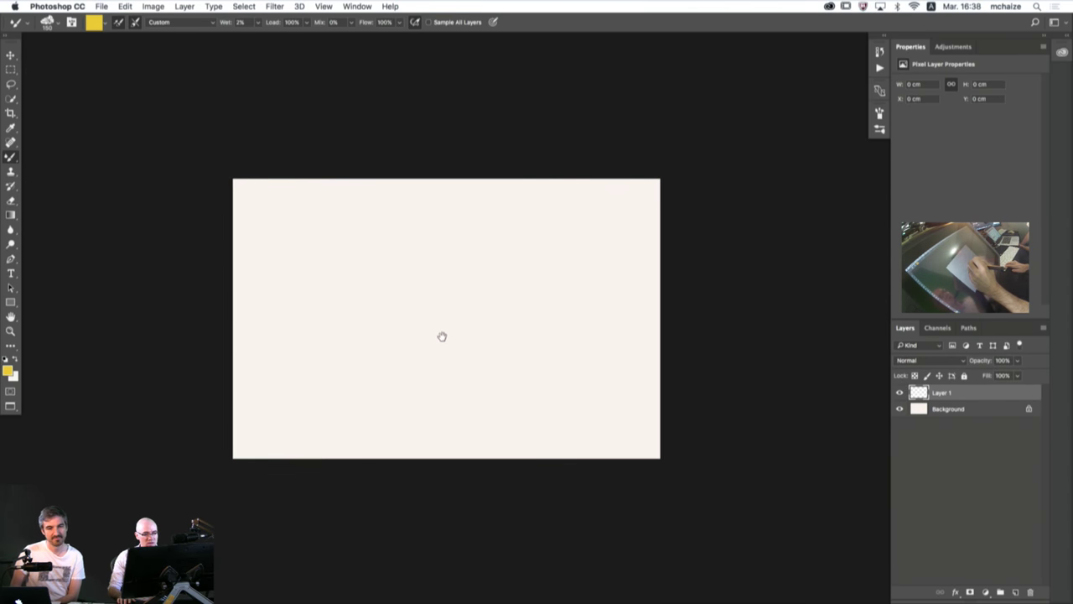
pyautogui.moveTo(442, 336); pyautogui.dragTo(498, 261)
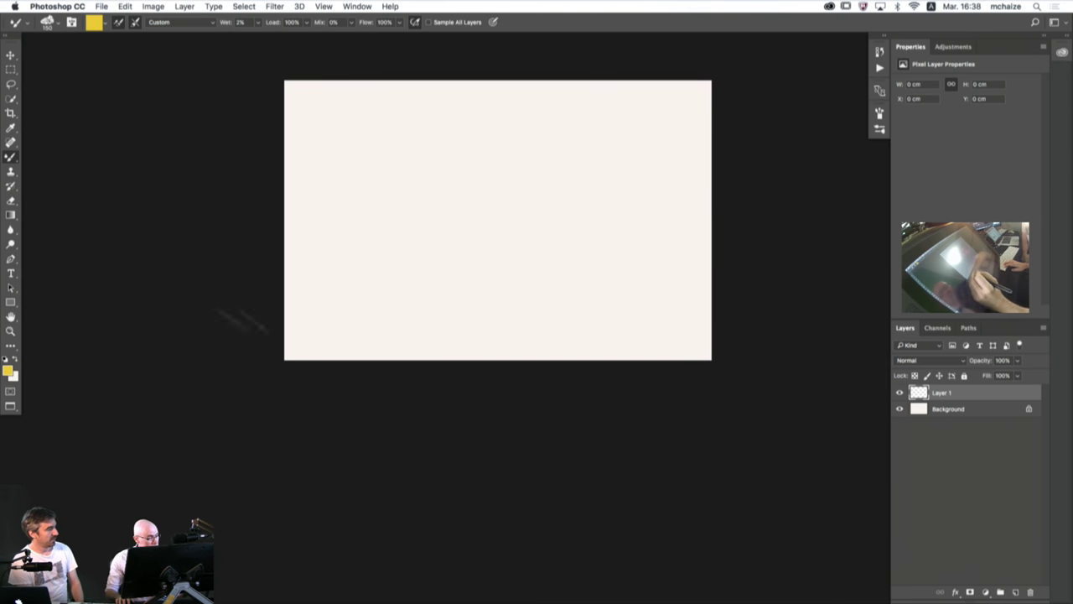
pyautogui.press('c')
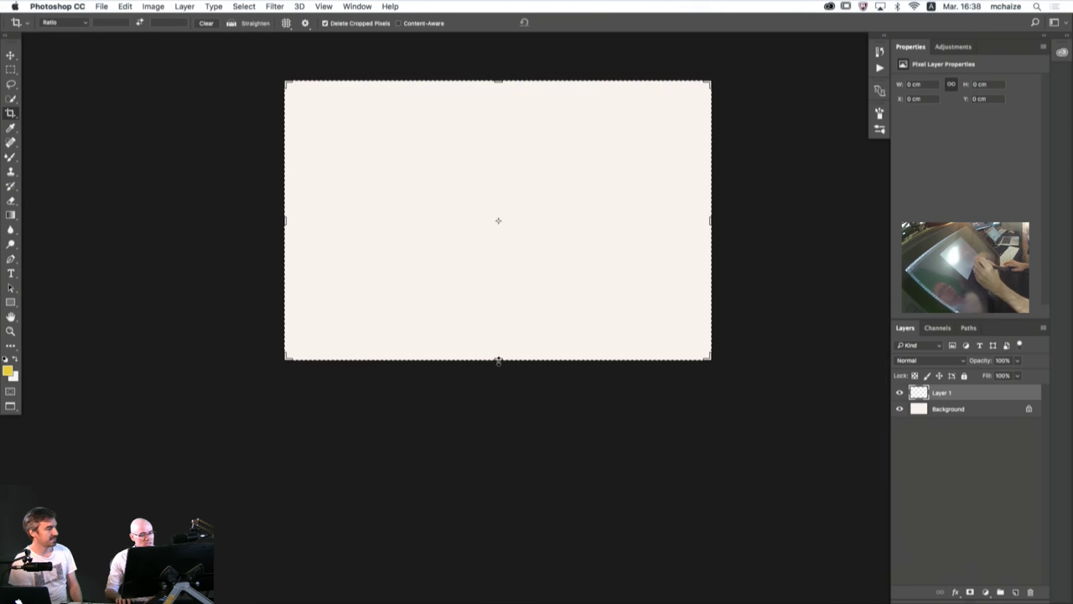
pyautogui.moveTo(498, 360); pyautogui.dragTo(486, 496)
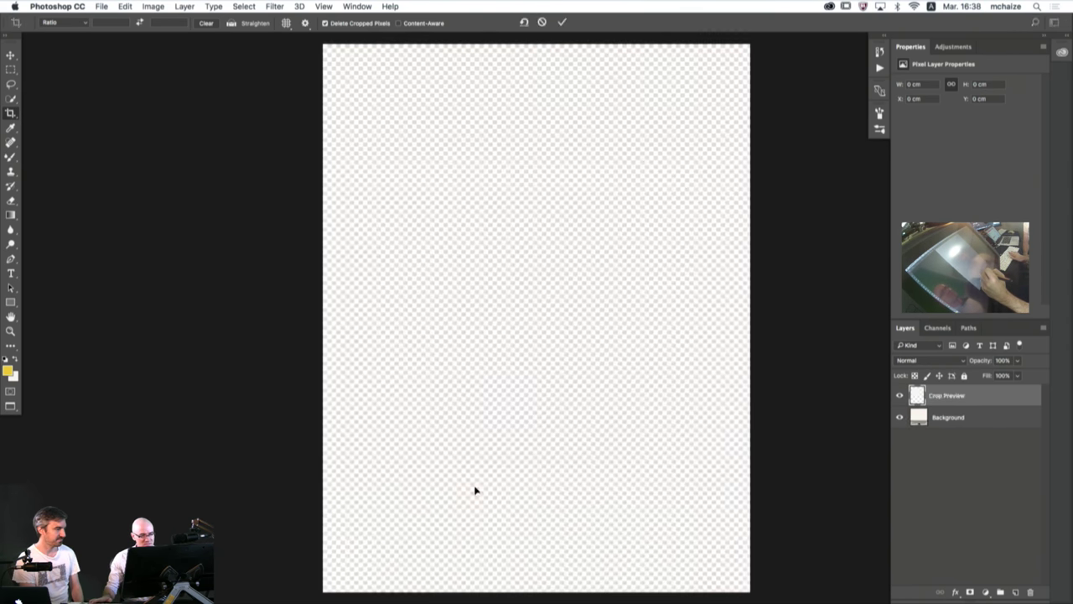
pyautogui.press('Return')
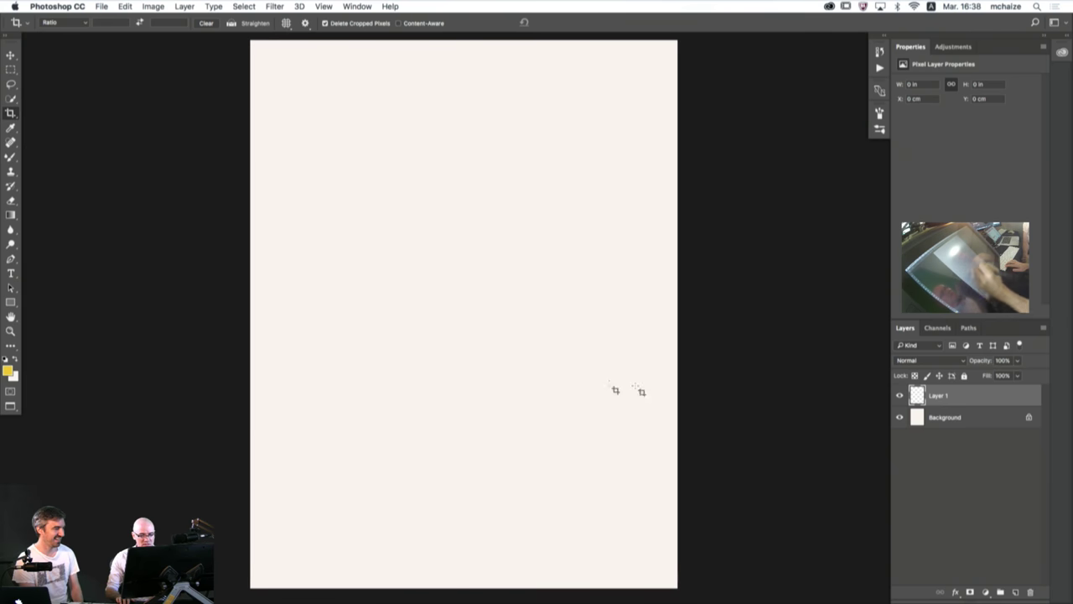
# - Set the foreground color to pale beige #cdc7b6 and fill the Background layer with it
pyautogui.click(923, 416)
pyautogui.click(8, 370)
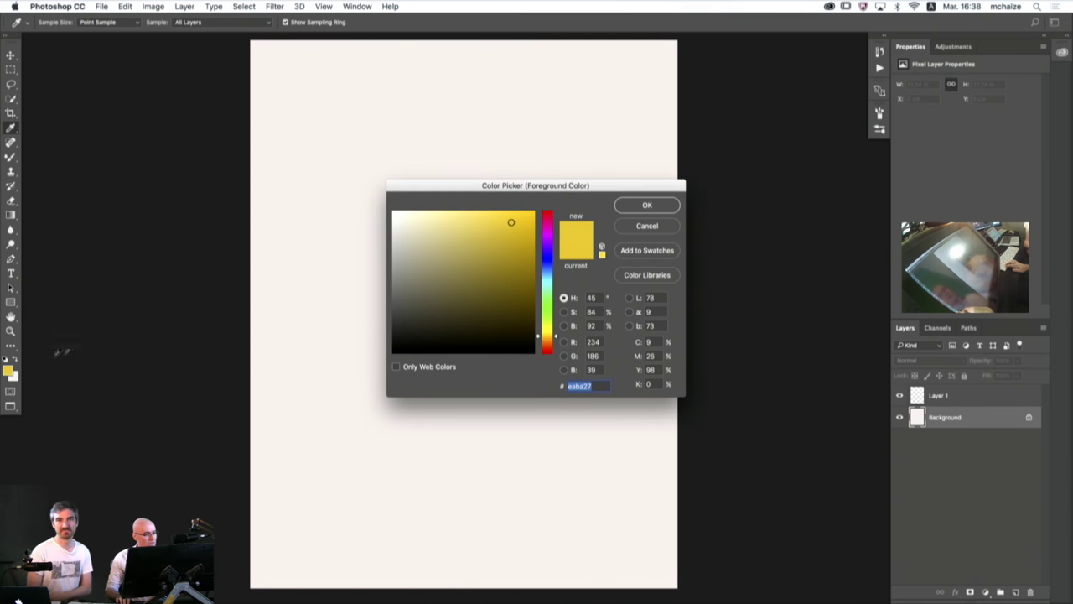
pyautogui.click(404, 230)
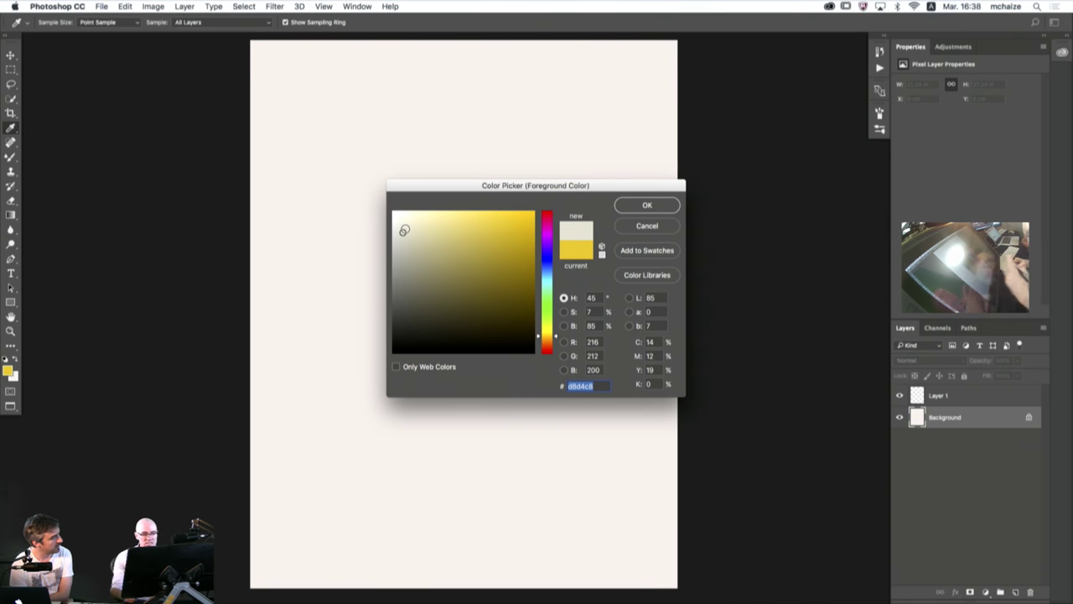
pyautogui.moveTo(404, 229); pyautogui.dragTo(407, 238)
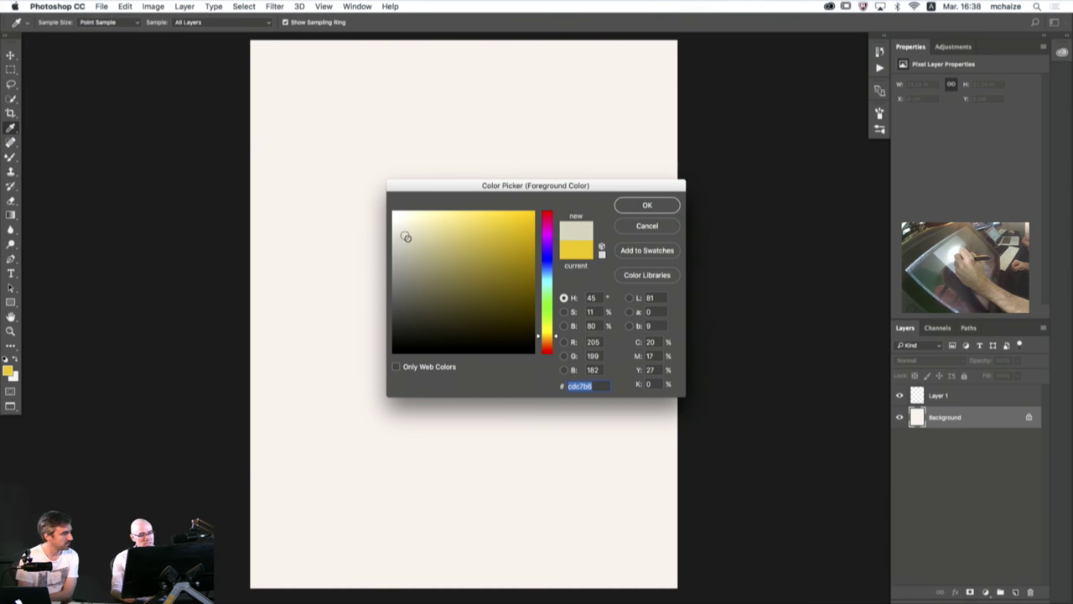
pyautogui.click(630, 207)
pyautogui.press('c')
pyautogui.hotkey('alt', 'BackSpace')
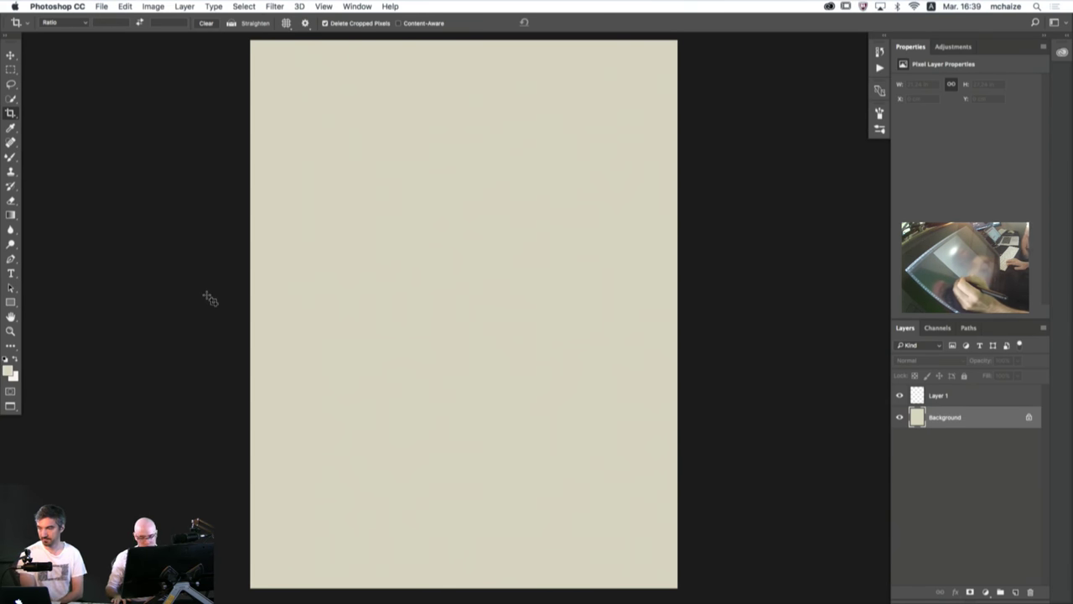
# - Paste the Scream and Mona Lisa reference and scale it to about 42.8% in the canvas's upper right area
pyautogui.press('v')
pyautogui.press('super+v')
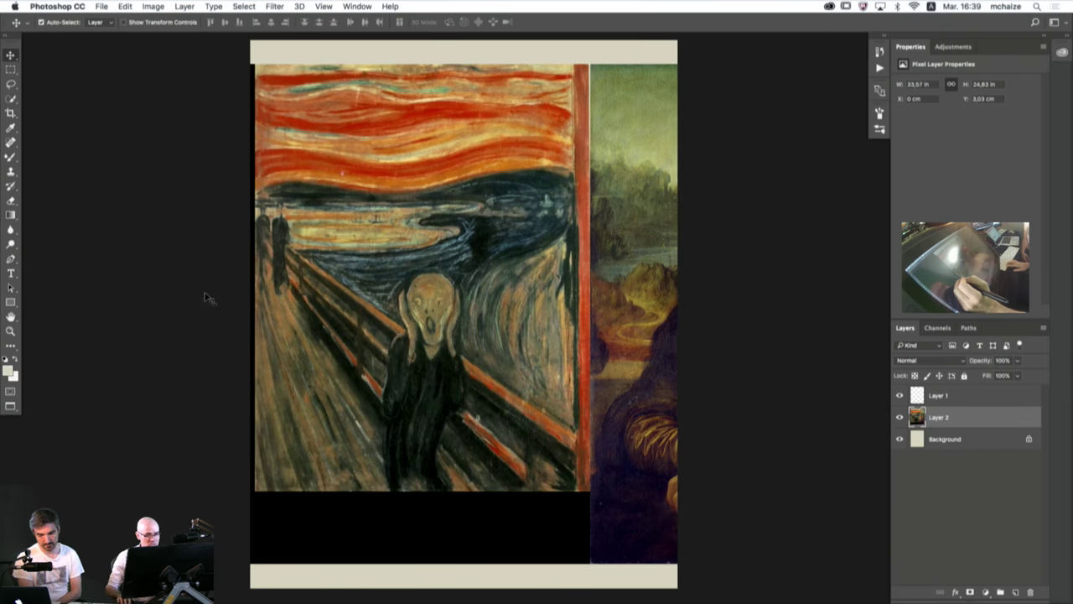
pyautogui.press('super+t')
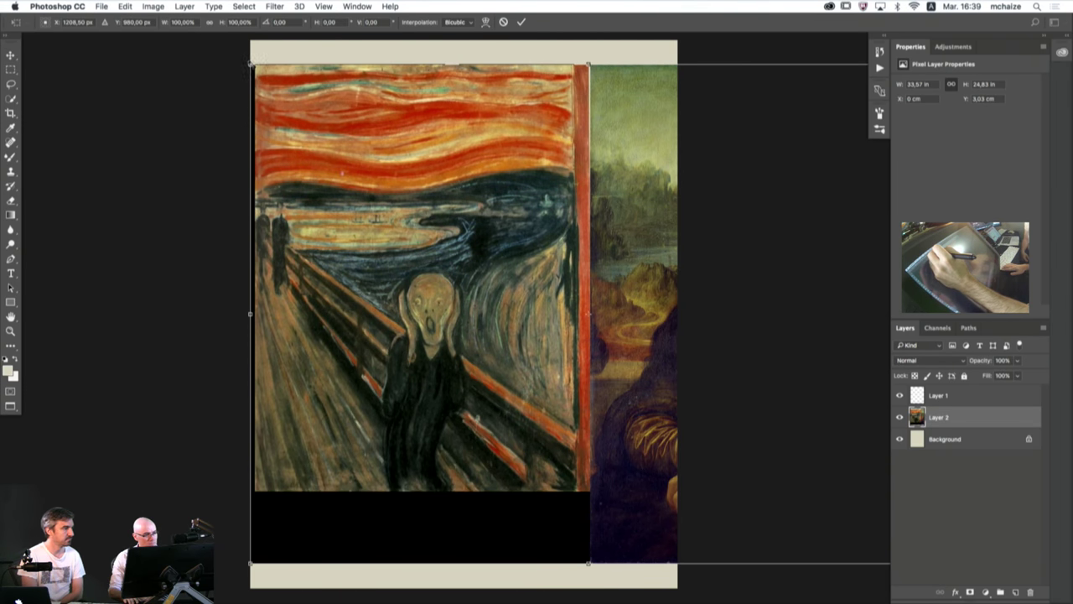
pyautogui.moveTo(252, 64); pyautogui.dragTo(442, 138)
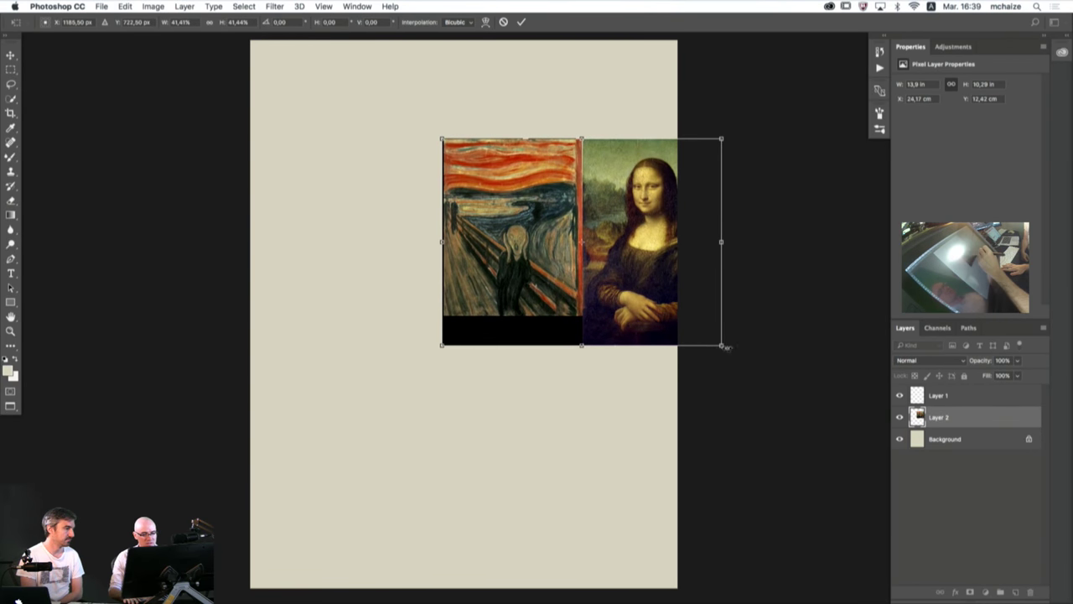
pyautogui.moveTo(727, 346); pyautogui.dragTo(732, 353)
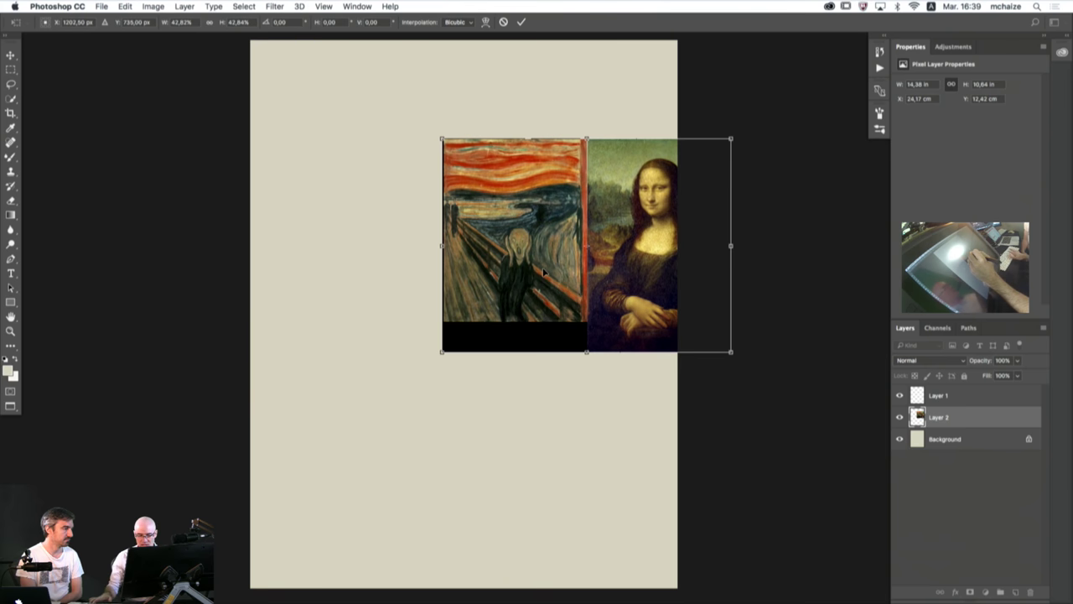
pyautogui.press('Return')
# - Extend the canvas to the left with the Crop tool and move the reference image to the canvas's top edge
pyautogui.press('c')
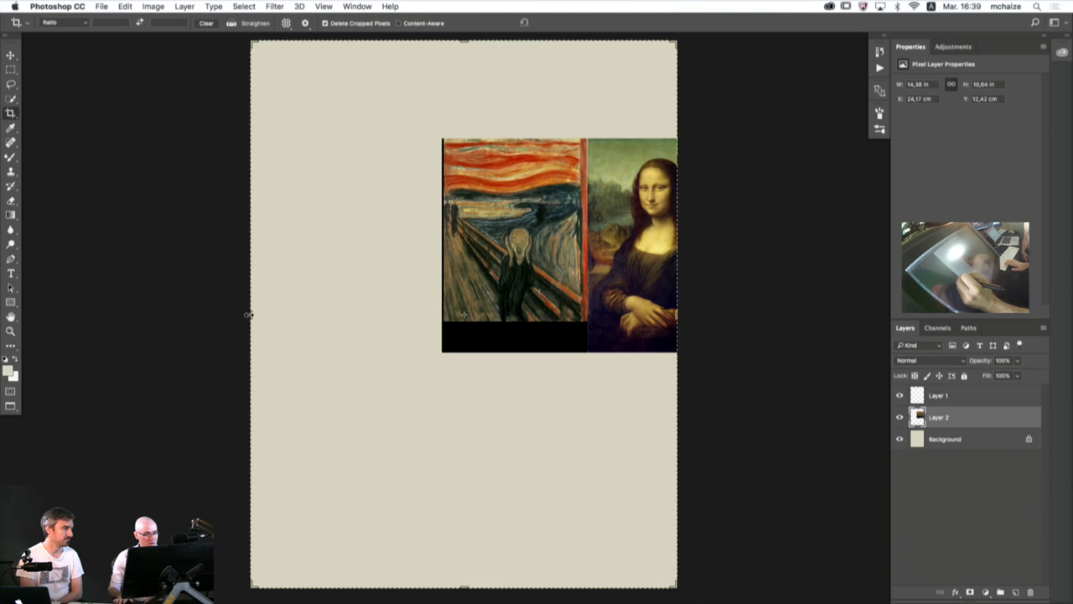
pyautogui.moveTo(248, 315); pyautogui.dragTo(136, 311)
pyautogui.press('Return')
pyautogui.press('v')
pyautogui.moveTo(662, 264)
pyautogui.mouseDown()
pyautogui.moveTo(644, 246)
pyautogui.moveTo(647, 181)
pyautogui.moveTo(679, 156)
pyautogui.mouseUp()
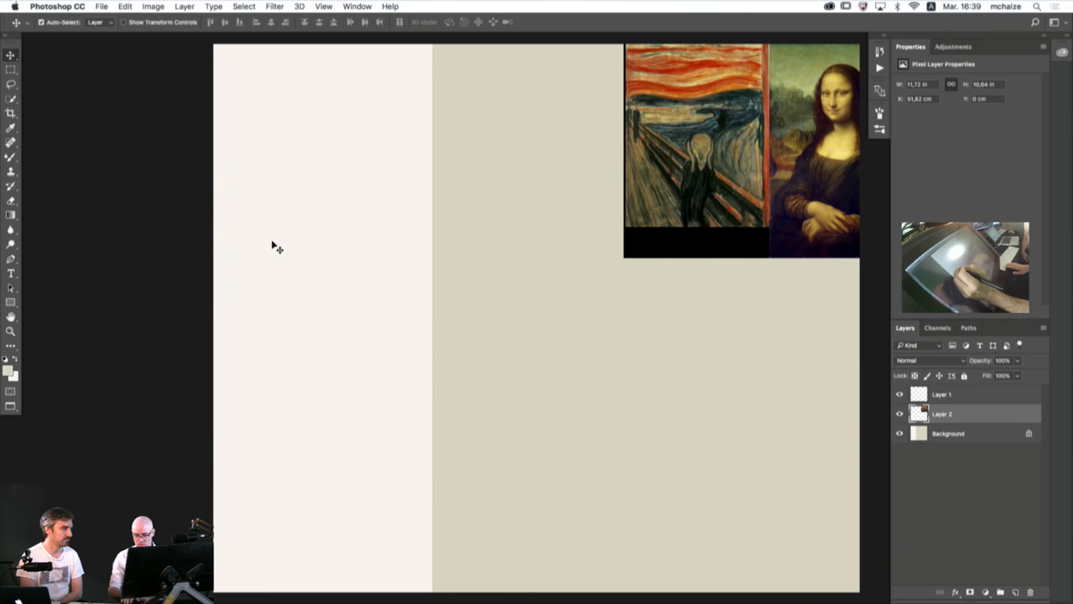
pyautogui.press('c')
pyautogui.moveTo(216, 312); pyautogui.dragTo(205, 317)
pyautogui.press('Return')
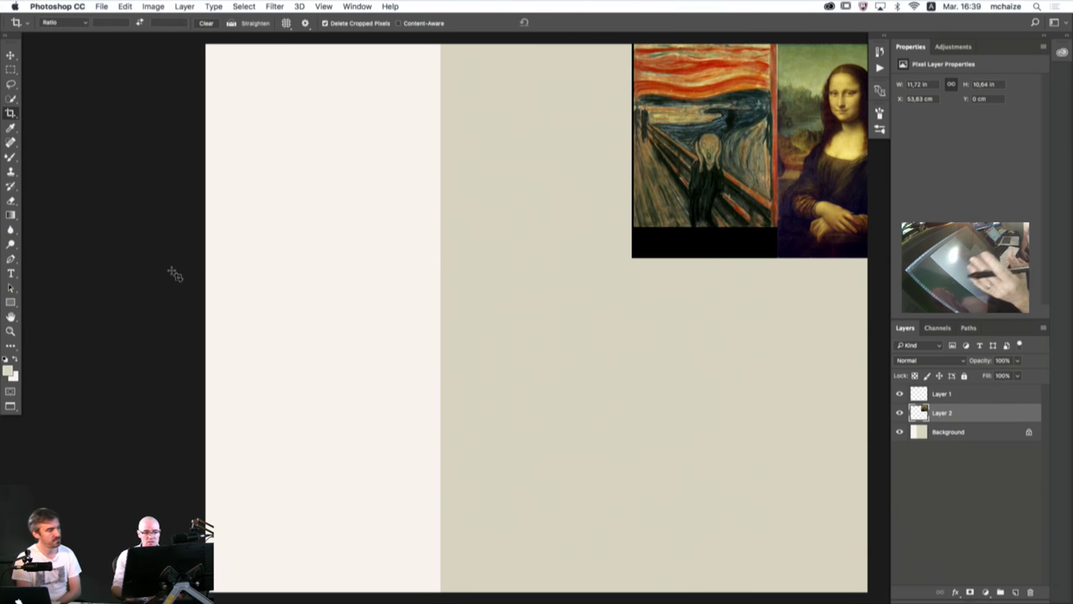
# - Fill the Background layer, including the newly added canvas area, with the beige foreground color
pyautogui.hscroll(3, 377, 360)
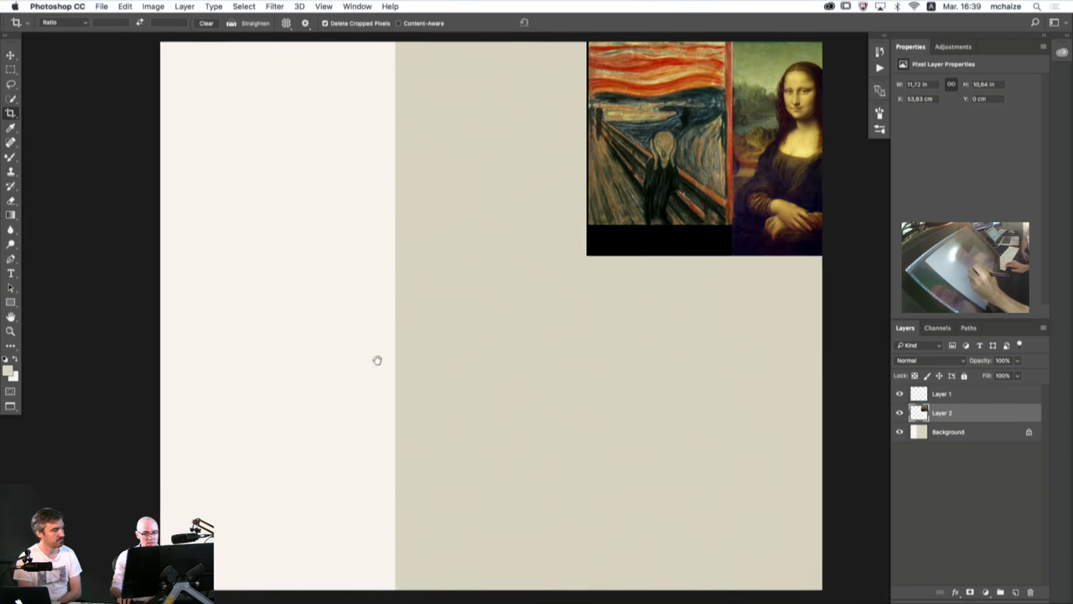
pyautogui.click(898, 431)
pyautogui.press('i')
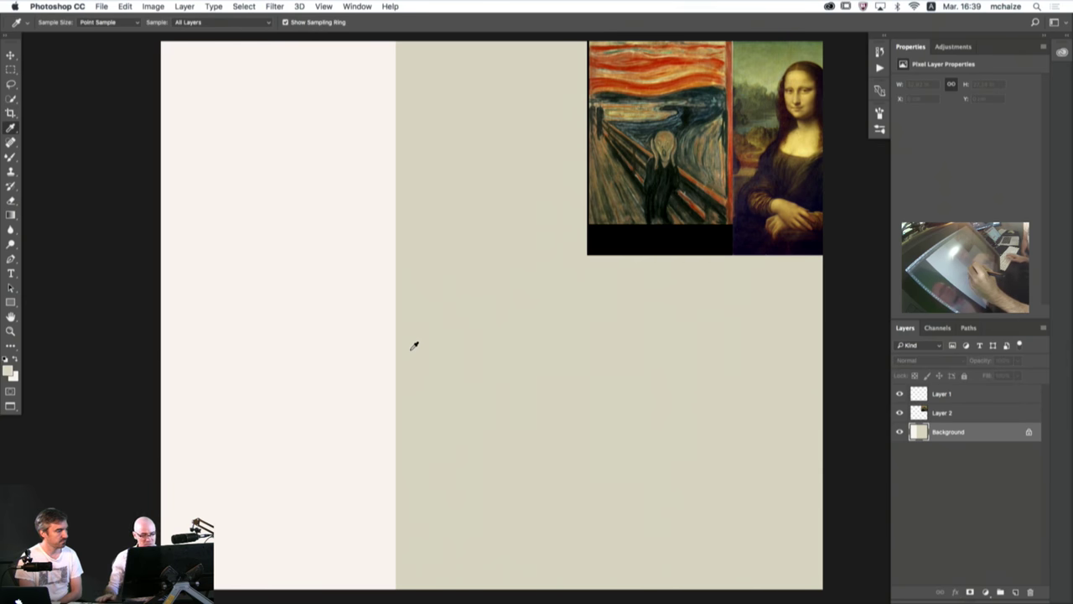
pyautogui.hotkey('alt', 'BackSpace')
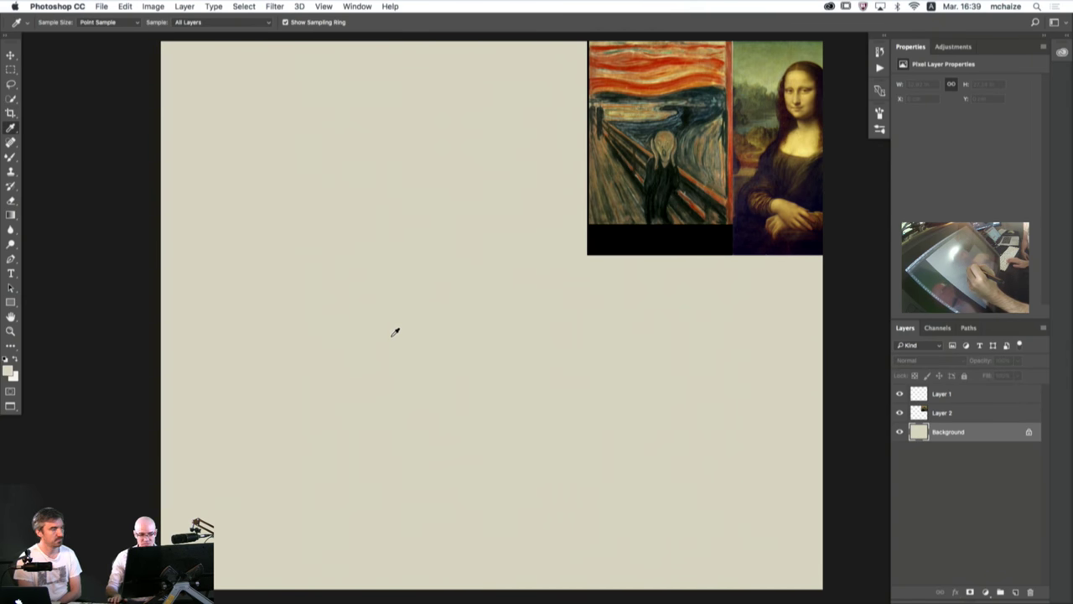
pyautogui.press('b')
pyautogui.scroll(-1, 501, 354)
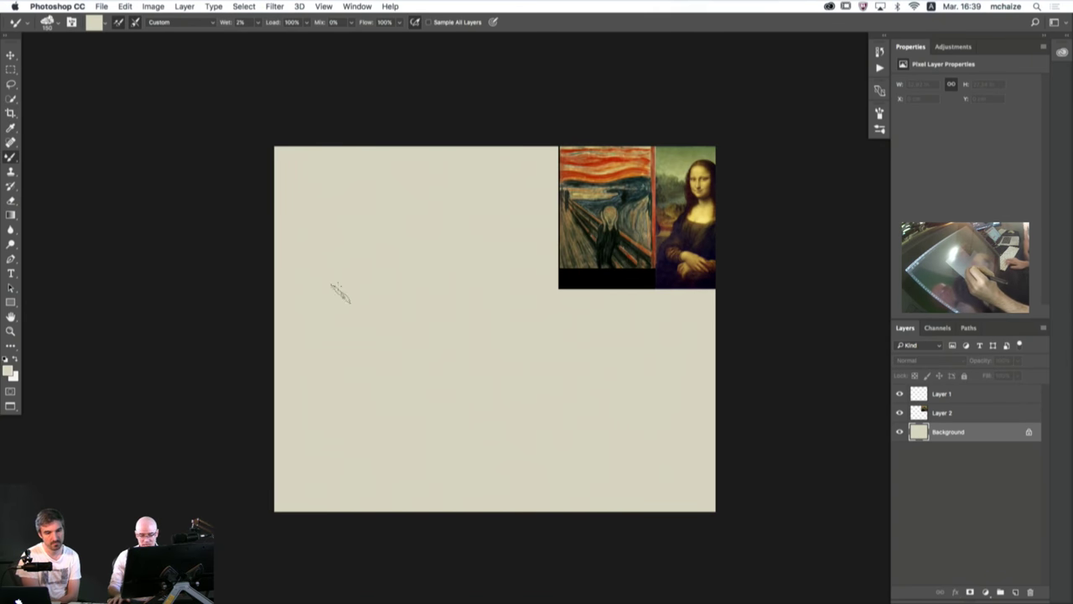
pyautogui.press('m')
pyautogui.moveTo(276, 147)
pyautogui.mouseDown()
pyautogui.moveTo(359, 311)
pyautogui.moveTo(551, 542)
pyautogui.mouseUp()
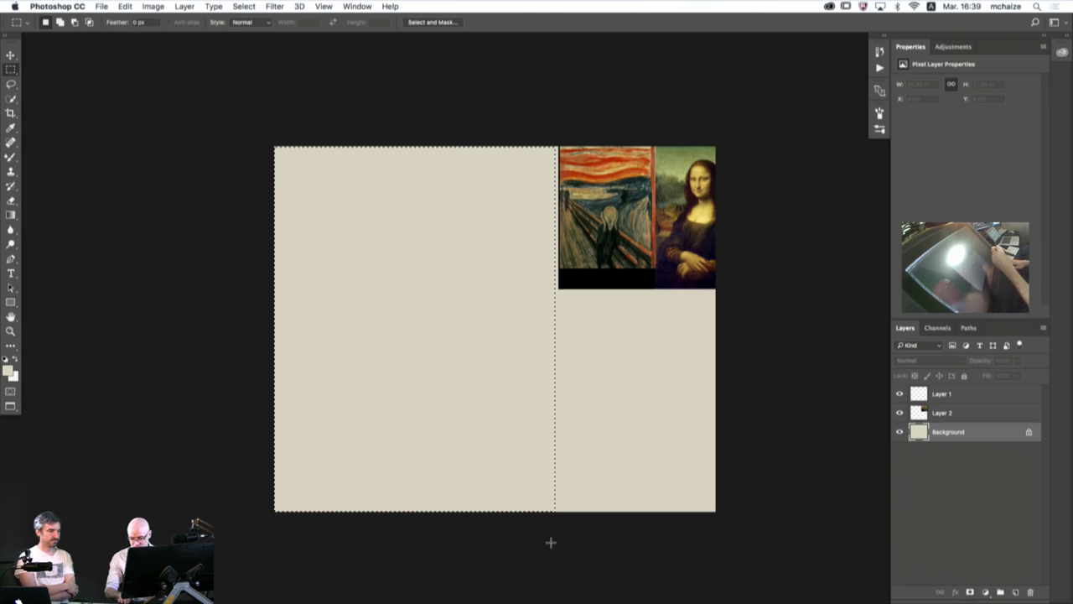
pyautogui.press('super+d')
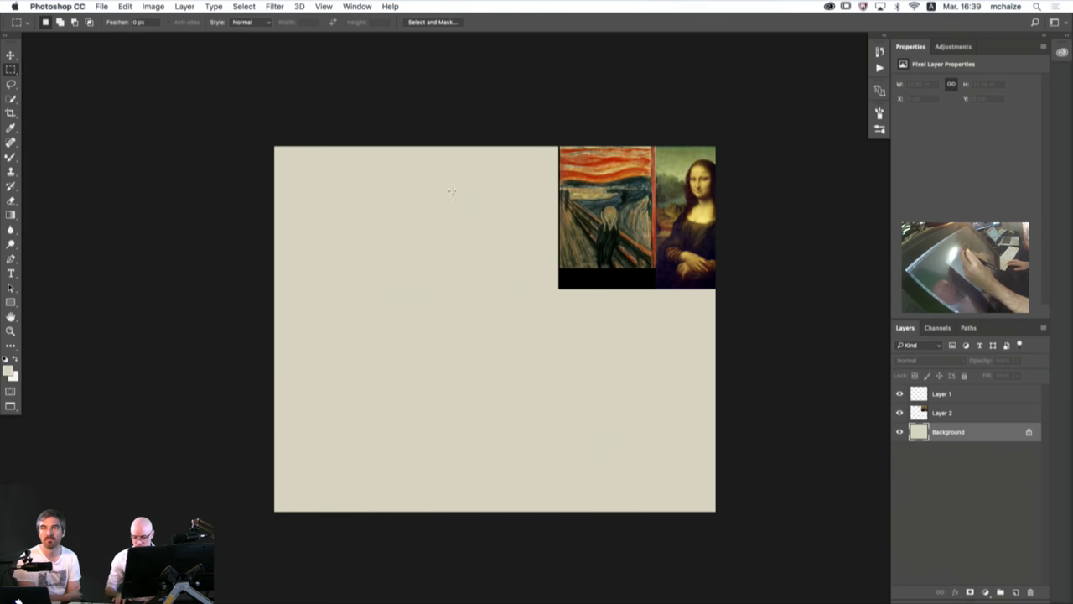
# - Paste the uncropped reference again, scale it down into the canvas's top right corner, and delete the earlier cropped copy on Layer 2
pyautogui.press('super+v')
pyautogui.press('super+t')
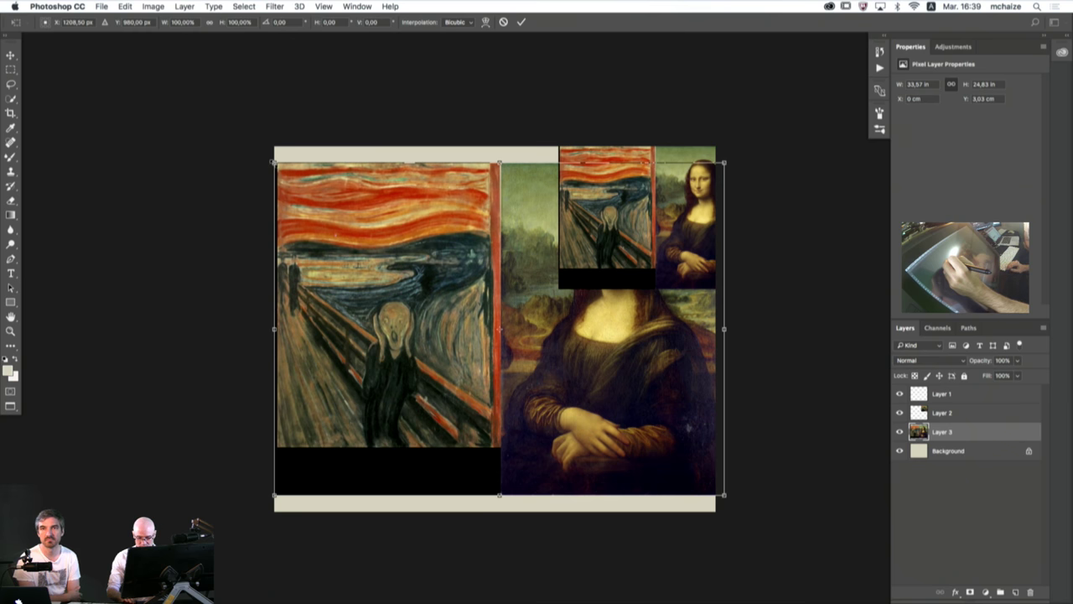
pyautogui.moveTo(275, 160); pyautogui.dragTo(568, 359)
pyautogui.moveTo(577, 421); pyautogui.dragTo(570, 195)
pyautogui.press('Return')
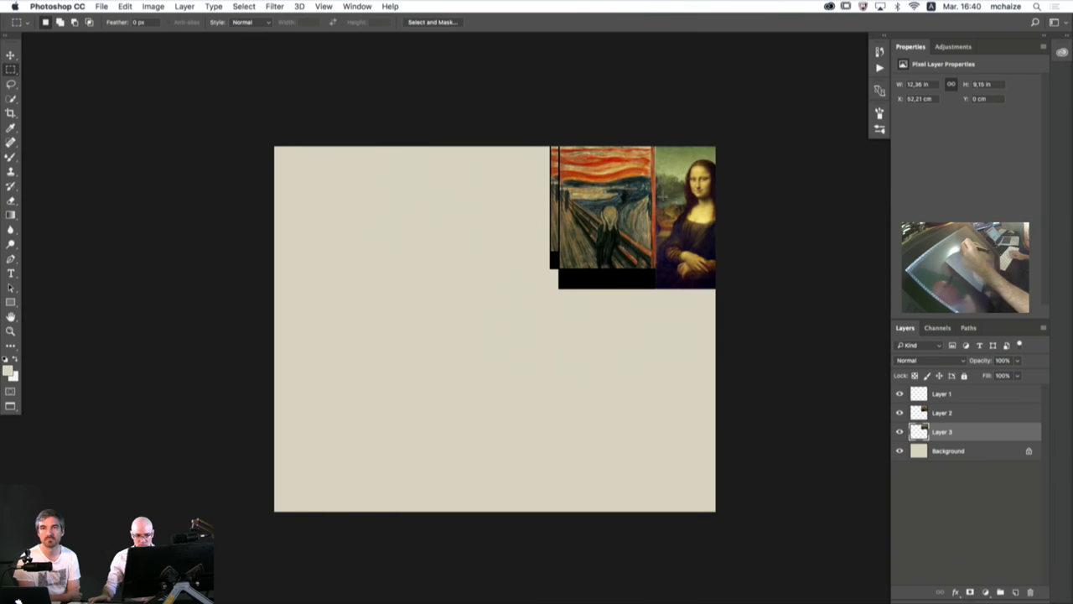
pyautogui.click(900, 413)
pyautogui.click(913, 411)
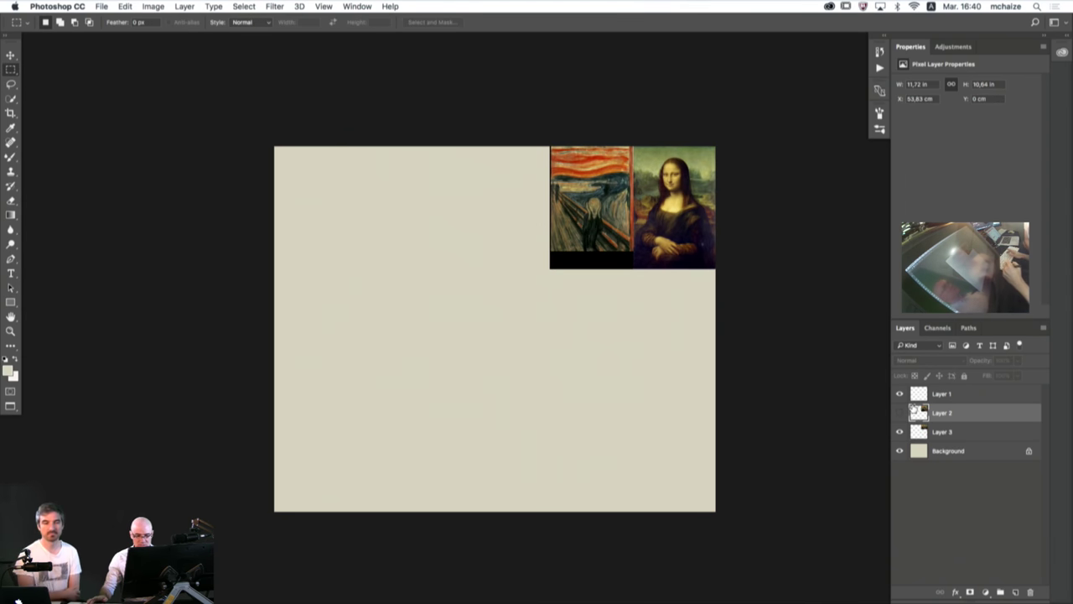
pyautogui.press('BackSpace')
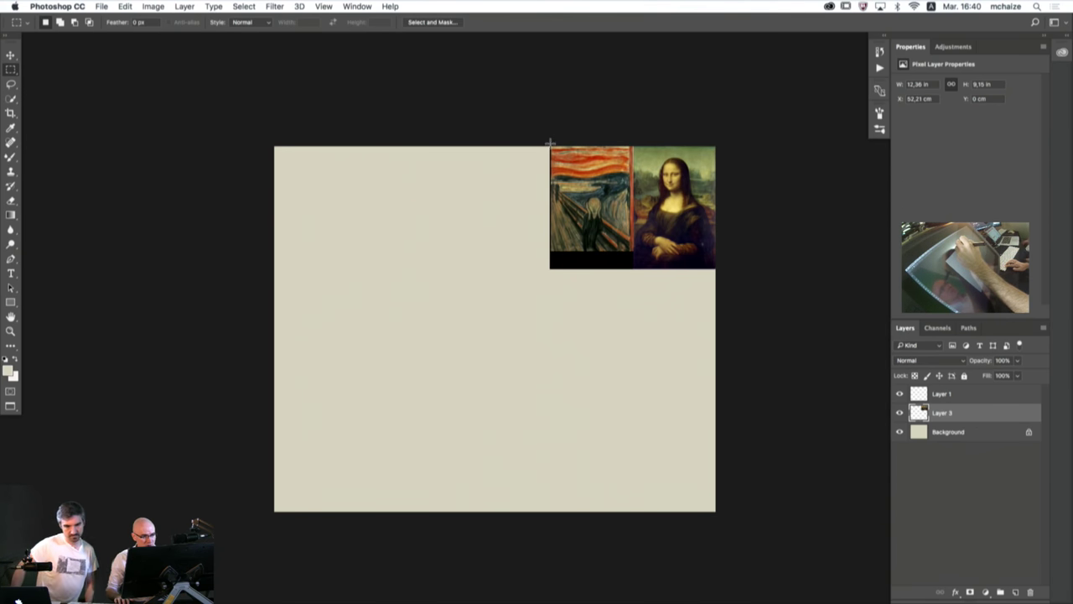
# - Fill the vertical strip behind and below the reference images with off-white on a new layer above the Background, and clear the selection
pyautogui.moveTo(550, 147)
pyautogui.mouseDown()
pyautogui.moveTo(757, 536)
pyautogui.moveTo(750, 530)
pyautogui.mouseUp()
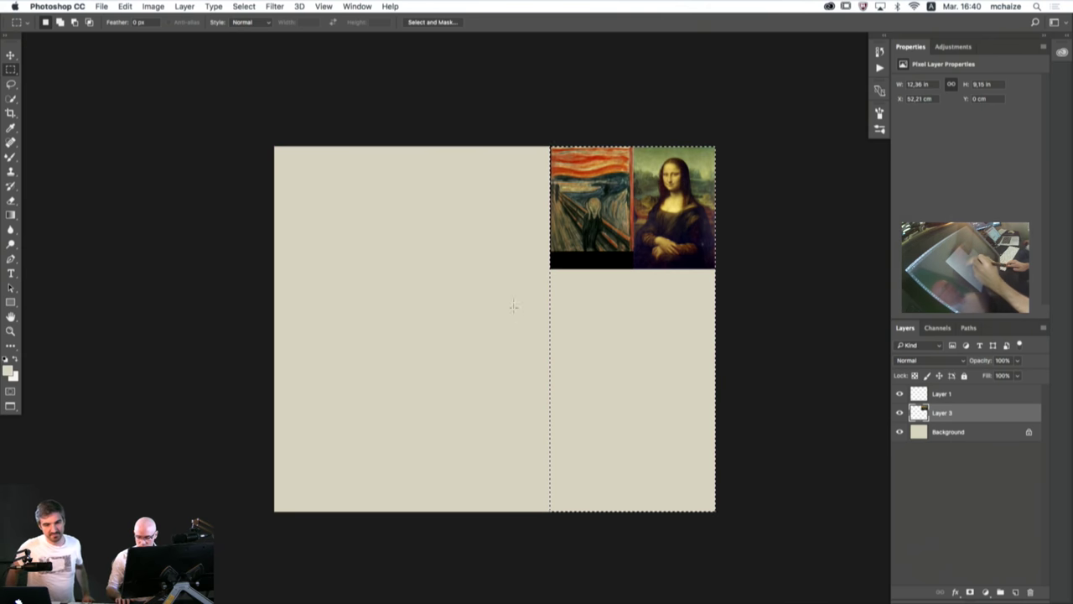
pyautogui.moveTo(630, 520); pyautogui.dragTo(547, 122)
pyautogui.click(922, 435)
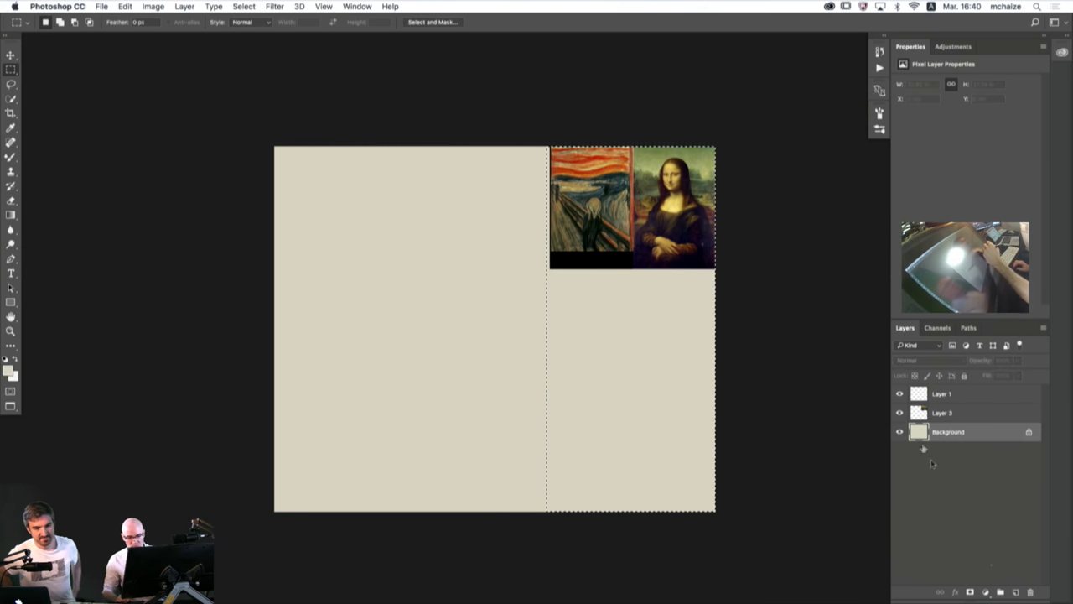
pyautogui.click(1015, 592)
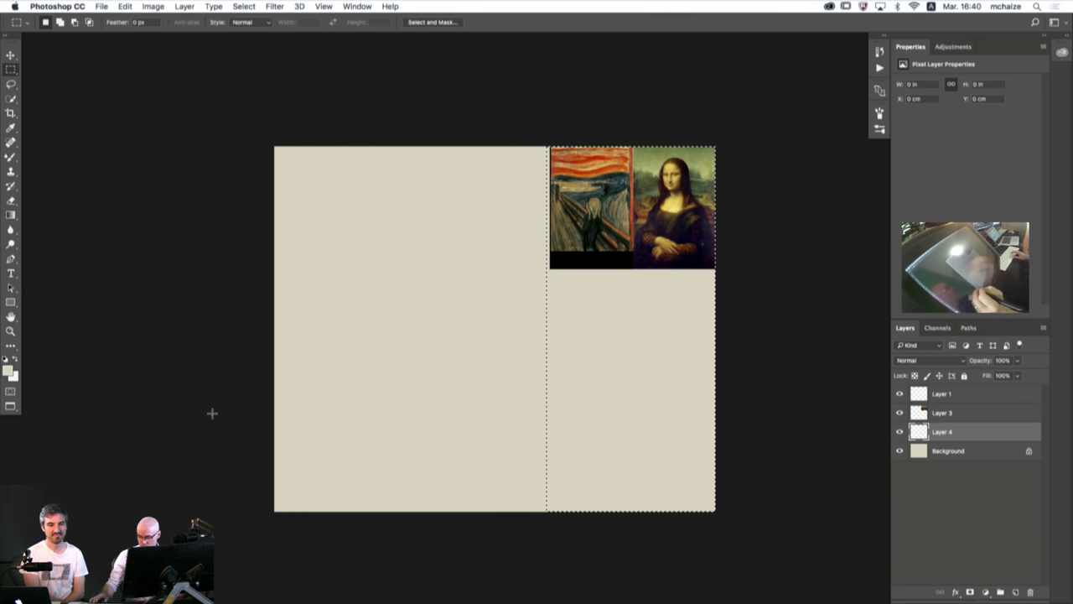
pyautogui.hotkey('alt', 'BackSpace')
pyautogui.press('super+d')
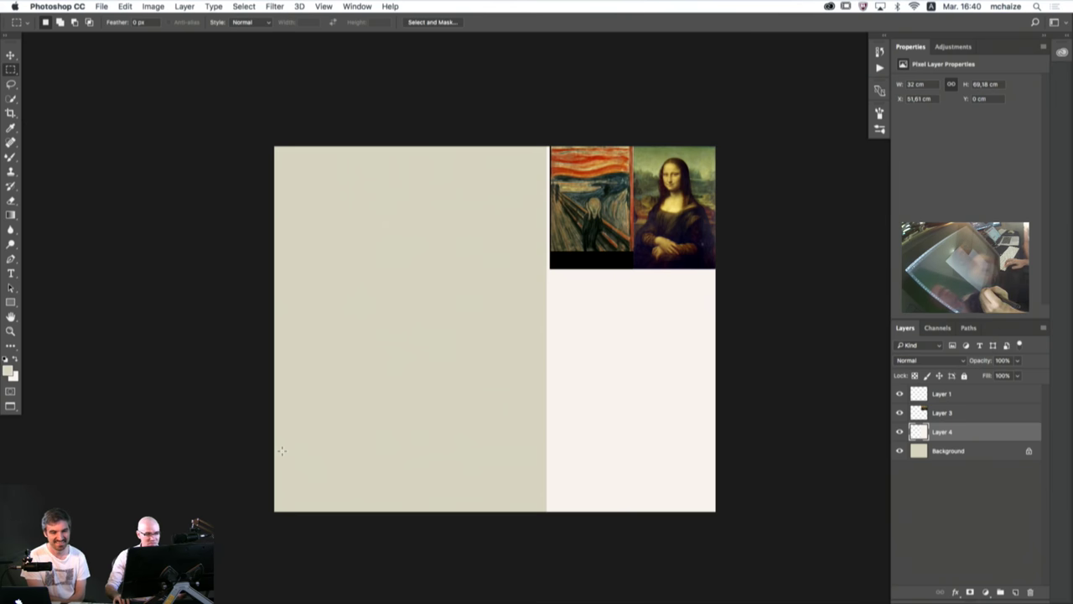
# - Activate the brush, fit the canvas larger in view, select Layer 1 and reset the foreground color to black
pyautogui.press('b')
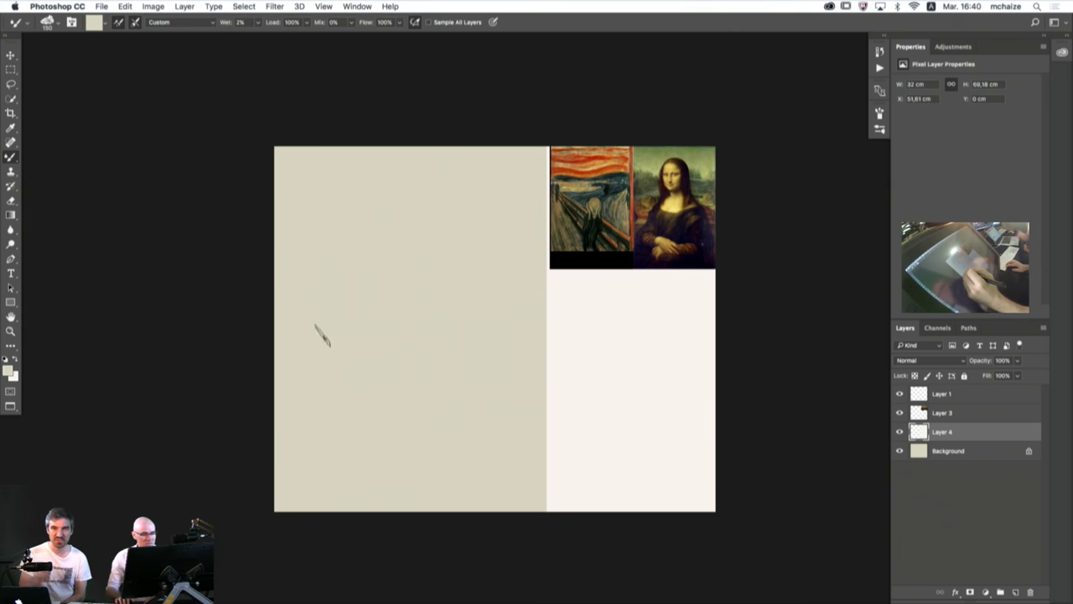
pyautogui.moveTo(326, 361)
pyautogui.mouseDown()
pyautogui.moveTo(348, 367)
pyautogui.moveTo(288, 361)
pyautogui.mouseUp()
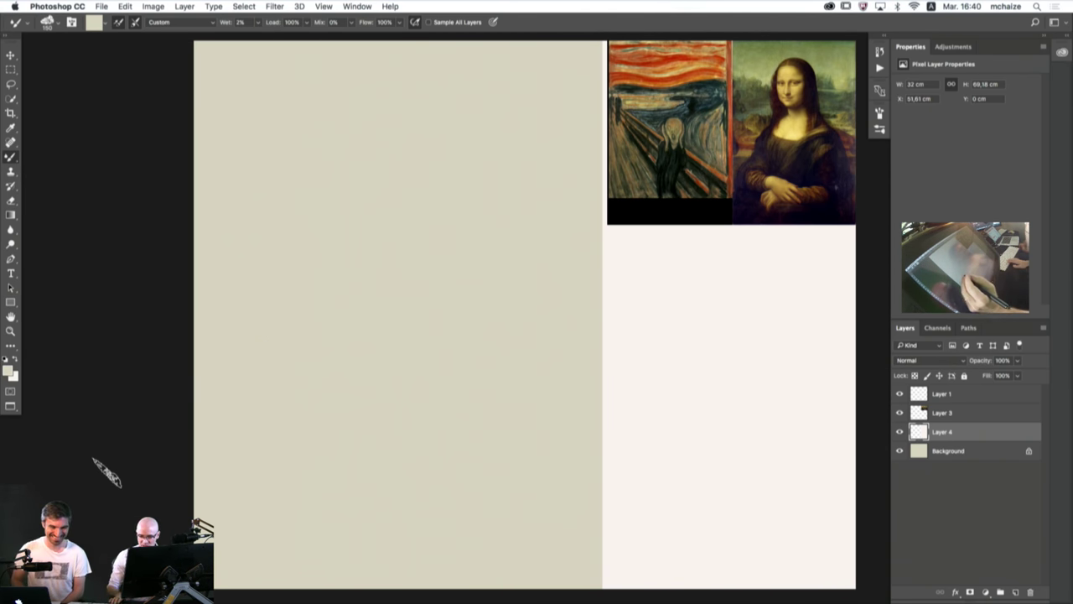
pyautogui.click(917, 395)
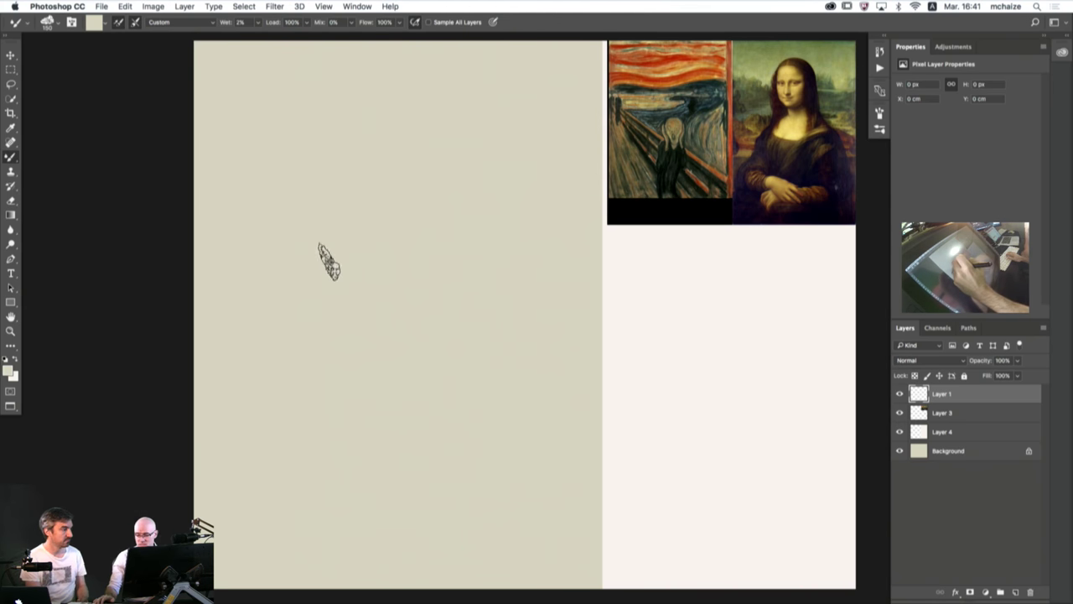
pyautogui.click(7, 359)
pyautogui.moveTo(332, 281)
pyautogui.mouseDown()
pyautogui.moveTo(292, 285)
pyautogui.moveTo(292, 368)
pyautogui.moveTo(336, 406)
pyautogui.mouseUp()
pyautogui.moveTo(391, 277)
pyautogui.mouseDown()
pyautogui.moveTo(431, 324)
pyautogui.moveTo(396, 411)
pyautogui.mouseUp()
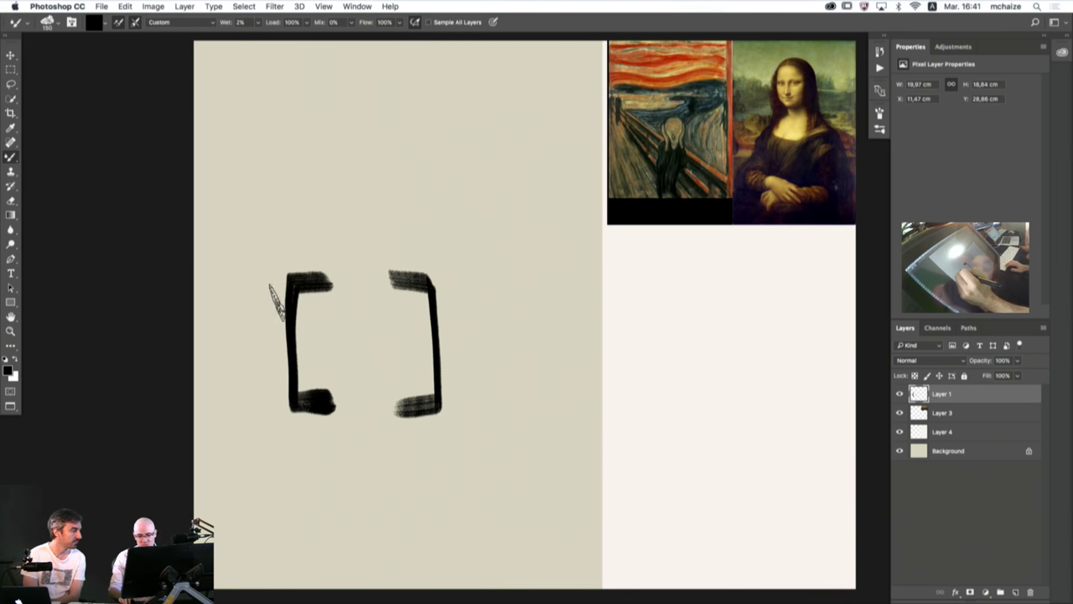
pyautogui.press('super+alt+z')
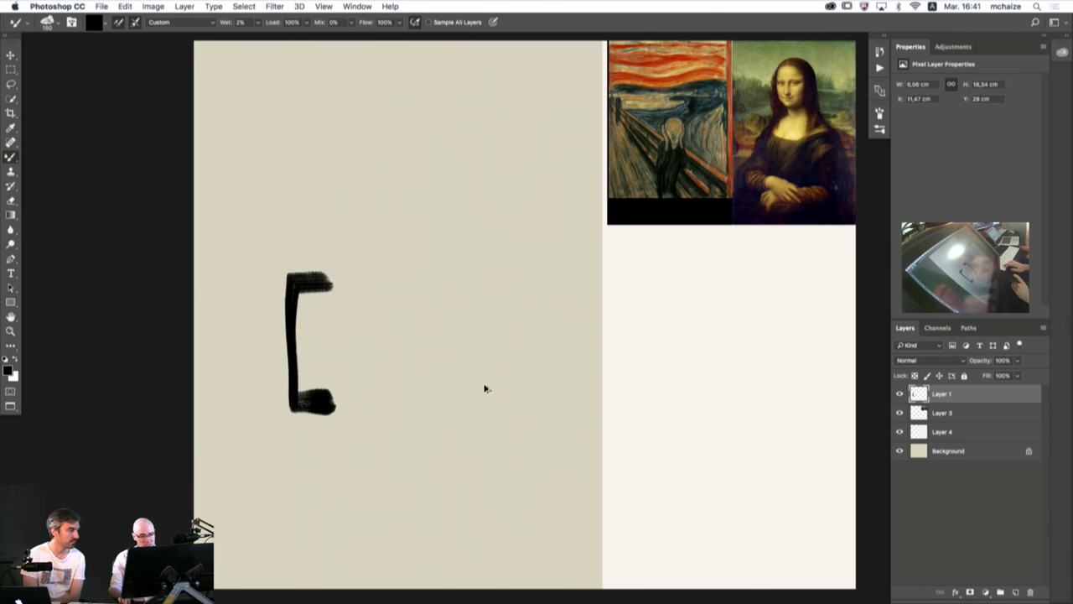
pyautogui.press('super+alt+z')
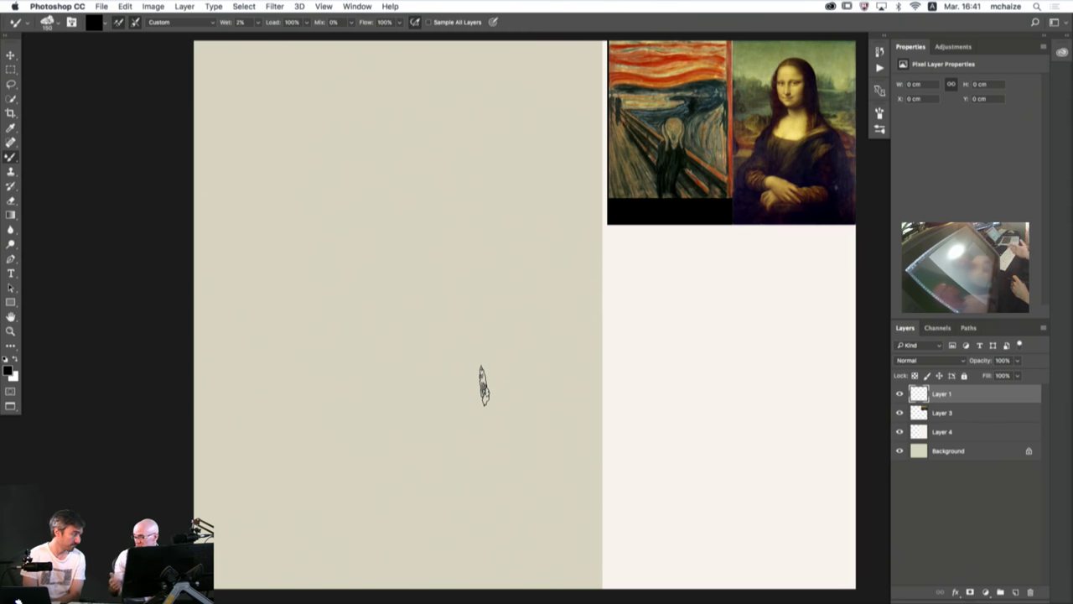
# - Choose the MUNCH - Filbert brush, reduce its size to 35 px and try it with a wavy stroke that is undone
pyautogui.click(26, 23)
pyautogui.click(44, 85)
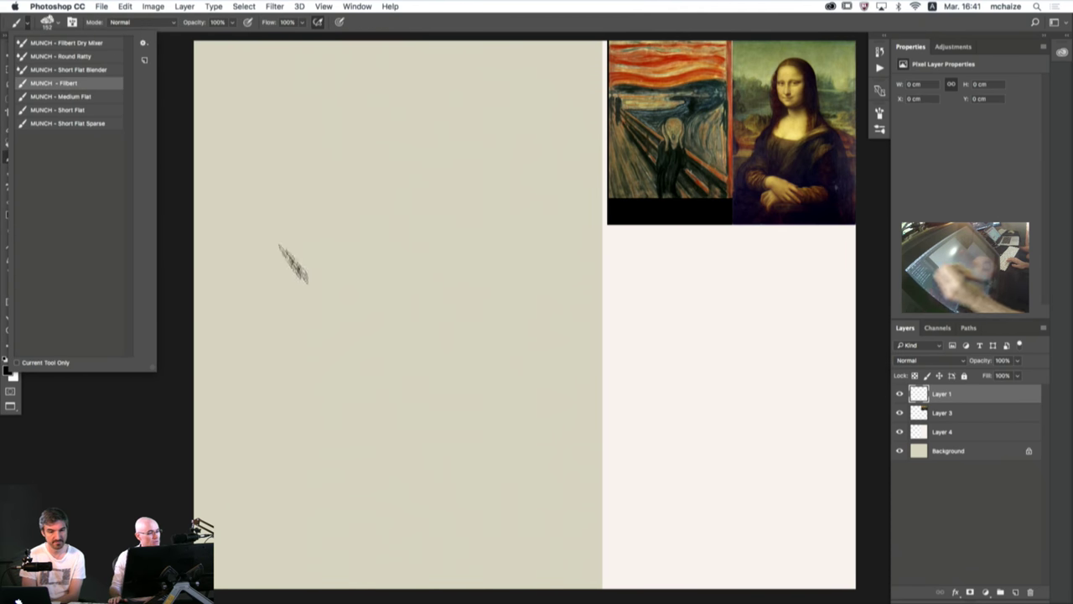
pyautogui.click(344, 304)
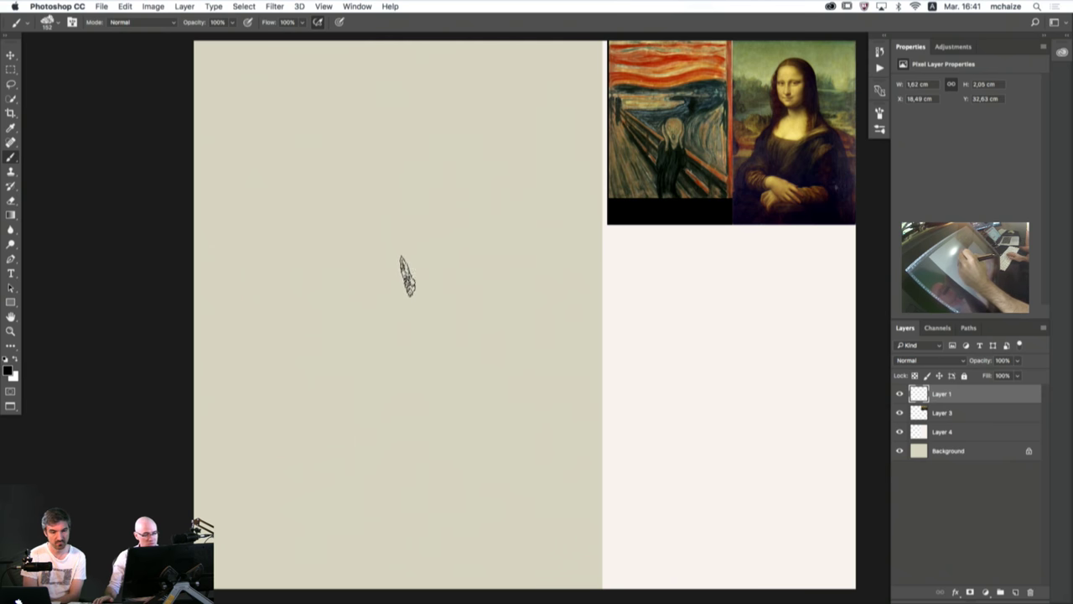
pyautogui.press('[')
pyautogui.press('[')
pyautogui.press('[')
pyautogui.press('[')
pyautogui.press('[')
pyautogui.press('[')
pyautogui.press('[')
pyautogui.press('[')
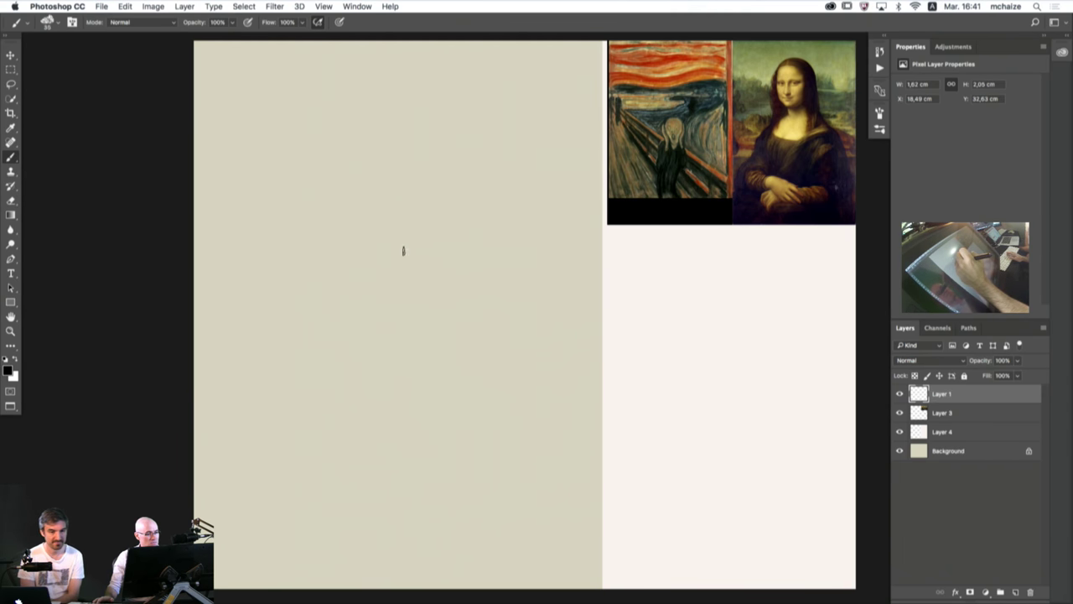
pyautogui.moveTo(435, 170)
pyautogui.mouseDown()
pyautogui.moveTo(409, 296)
pyautogui.moveTo(366, 391)
pyautogui.moveTo(392, 438)
pyautogui.mouseUp()
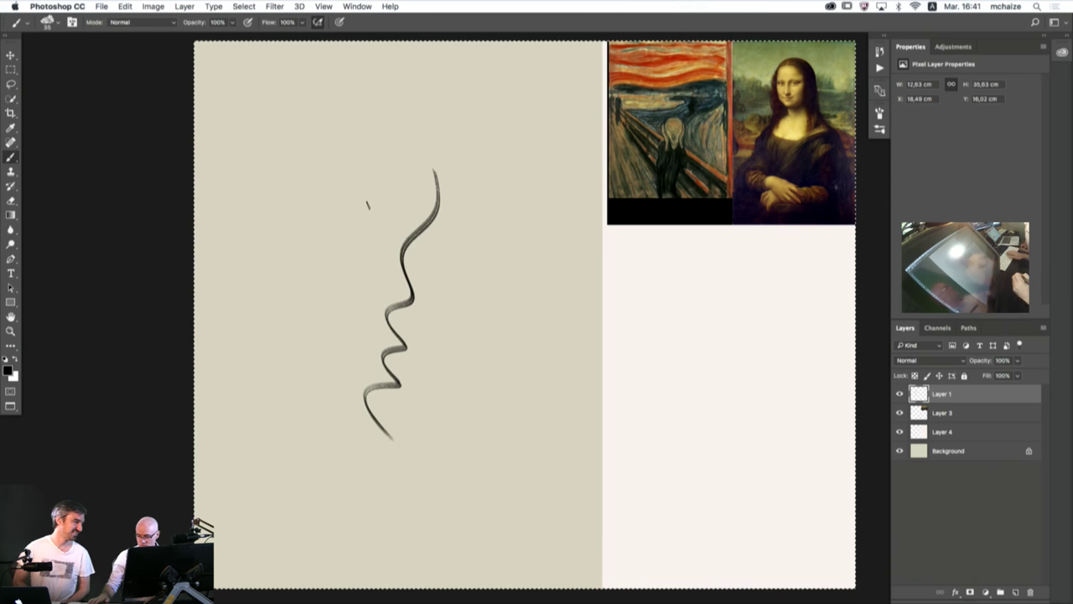
pyautogui.press('super+z')
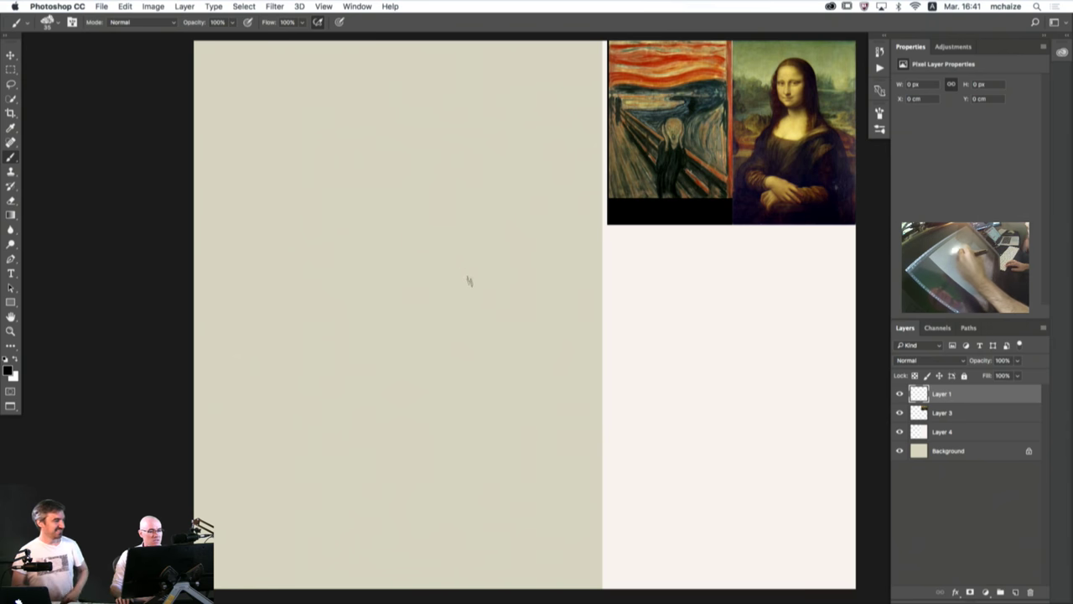
# - Sketch the Mona Lisa figure's outer silhouette on the beige area, with the top of the head, hair sides, shoulders and outer arms
pyautogui.moveTo(540, 361)
pyautogui.mouseDown()
pyautogui.moveTo(452, 283)
pyautogui.moveTo(514, 338)
pyautogui.moveTo(457, 238)
pyautogui.mouseUp()
pyautogui.moveTo(478, 303)
pyautogui.mouseDown()
pyautogui.moveTo(443, 170)
pyautogui.moveTo(360, 146)
pyautogui.moveTo(334, 178)
pyautogui.moveTo(316, 270)
pyautogui.mouseUp()
pyautogui.moveTo(325, 142)
pyautogui.mouseDown()
pyautogui.moveTo(273, 341)
pyautogui.moveTo(279, 377)
pyautogui.mouseUp()
pyautogui.moveTo(281, 336)
pyautogui.mouseDown()
pyautogui.moveTo(272, 414)
pyautogui.moveTo(220, 470)
pyautogui.mouseUp()
pyautogui.moveTo(225, 449)
pyautogui.mouseDown()
pyautogui.moveTo(219, 527)
pyautogui.moveTo(238, 542)
pyautogui.moveTo(228, 518)
pyautogui.mouseUp()
pyautogui.moveTo(290, 350); pyautogui.dragTo(269, 411)
# - Sketch the resting hand with its fingers, the forearm and the rounded sleeve opening at the figure's lower left
pyautogui.moveTo(285, 535); pyautogui.dragTo(383, 519)
pyautogui.moveTo(315, 472)
pyautogui.mouseDown()
pyautogui.moveTo(400, 503)
pyautogui.moveTo(415, 533)
pyautogui.mouseUp()
pyautogui.moveTo(361, 485); pyautogui.dragTo(410, 540)
pyautogui.moveTo(332, 522); pyautogui.dragTo(393, 537)
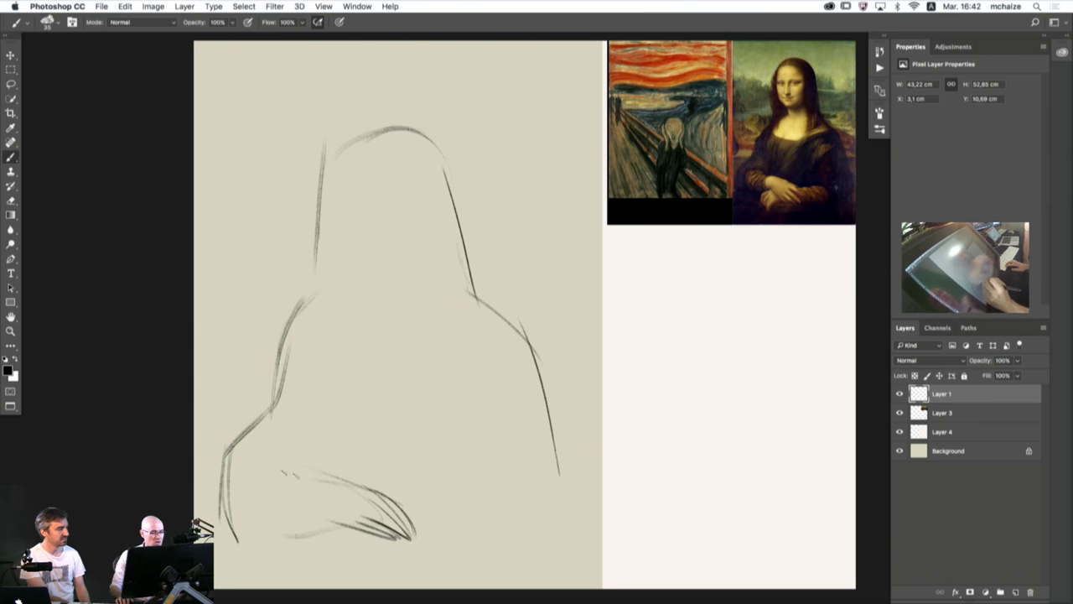
pyautogui.moveTo(282, 472); pyautogui.dragTo(344, 484)
pyautogui.moveTo(257, 430); pyautogui.dragTo(335, 483)
pyautogui.moveTo(317, 527)
pyautogui.mouseDown()
pyautogui.moveTo(287, 459)
pyautogui.moveTo(252, 526)
pyautogui.mouseUp()
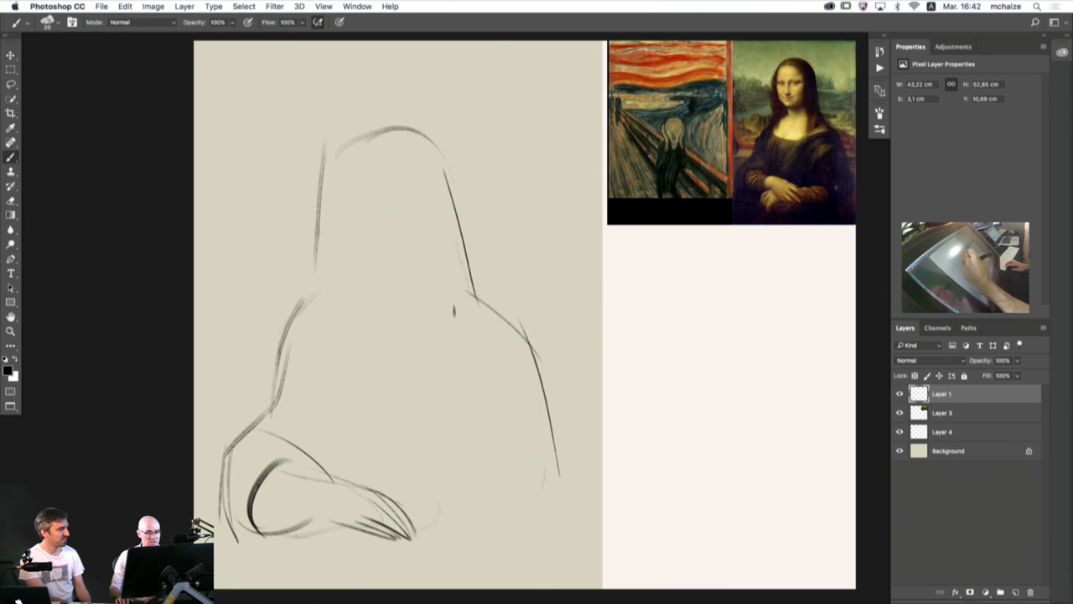
# - Sketch the raised arm from the hand beside the cheek down to the elbow, with sleeve curves and the outer shoulder line
pyautogui.moveTo(453, 317)
pyautogui.mouseDown()
pyautogui.moveTo(424, 205)
pyautogui.moveTo(419, 317)
pyautogui.moveTo(451, 335)
pyautogui.moveTo(518, 434)
pyautogui.mouseUp()
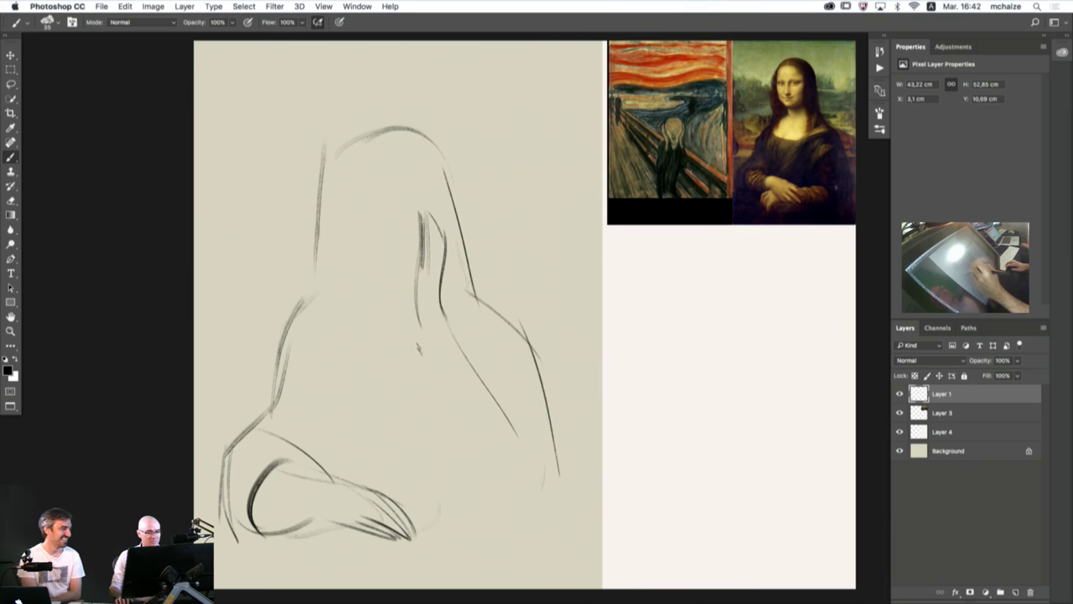
pyautogui.moveTo(419, 348); pyautogui.dragTo(449, 485)
pyautogui.moveTo(436, 394); pyautogui.dragTo(518, 509)
pyautogui.moveTo(511, 457); pyautogui.dragTo(480, 475)
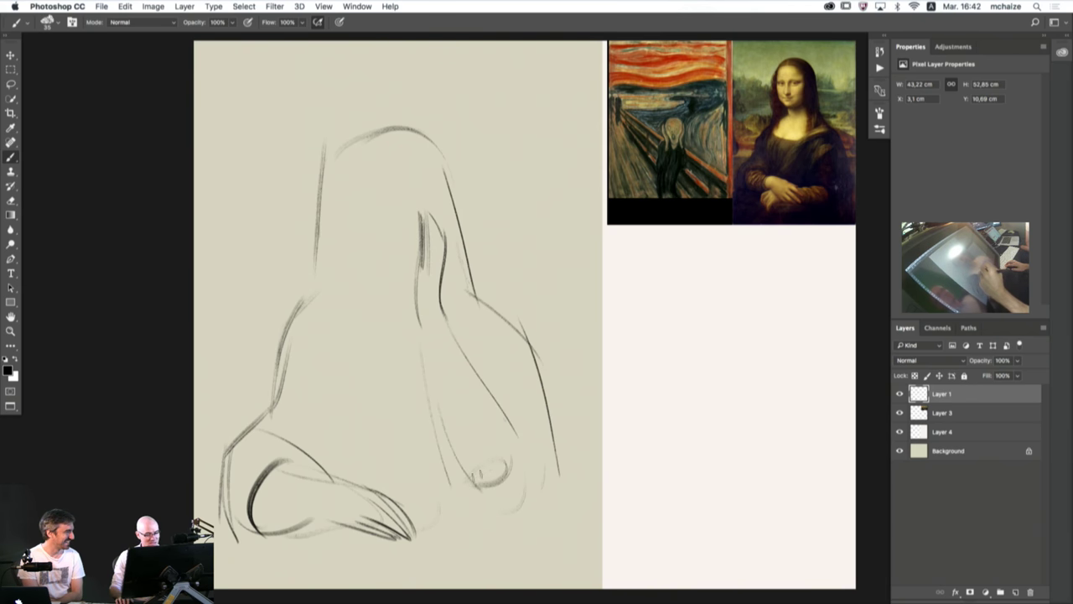
pyautogui.moveTo(515, 438); pyautogui.dragTo(449, 483)
pyautogui.moveTo(444, 487)
pyautogui.mouseDown()
pyautogui.moveTo(519, 525)
pyautogui.moveTo(541, 484)
pyautogui.mouseUp()
pyautogui.moveTo(537, 521)
pyautogui.mouseDown()
pyautogui.moveTo(547, 437)
pyautogui.moveTo(483, 301)
pyautogui.mouseUp()
pyautogui.moveTo(524, 353); pyautogui.dragTo(467, 283)
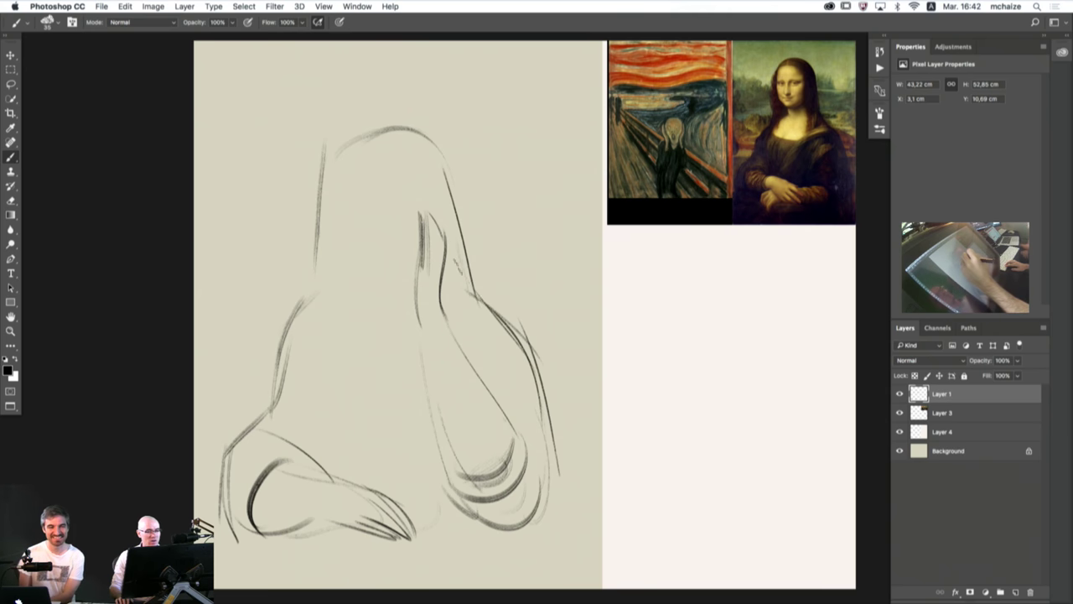
# - Strengthen the outer hair contour over the top of the head and down its right side to the shoulder
pyautogui.moveTo(460, 179); pyautogui.dragTo(490, 315)
pyautogui.moveTo(439, 150); pyautogui.dragTo(478, 307)
pyautogui.moveTo(414, 129); pyautogui.dragTo(454, 200)
pyautogui.moveTo(369, 119)
pyautogui.mouseDown()
pyautogui.moveTo(441, 151)
pyautogui.moveTo(427, 134)
pyautogui.moveTo(466, 213)
pyautogui.moveTo(330, 171)
pyautogui.mouseUp()
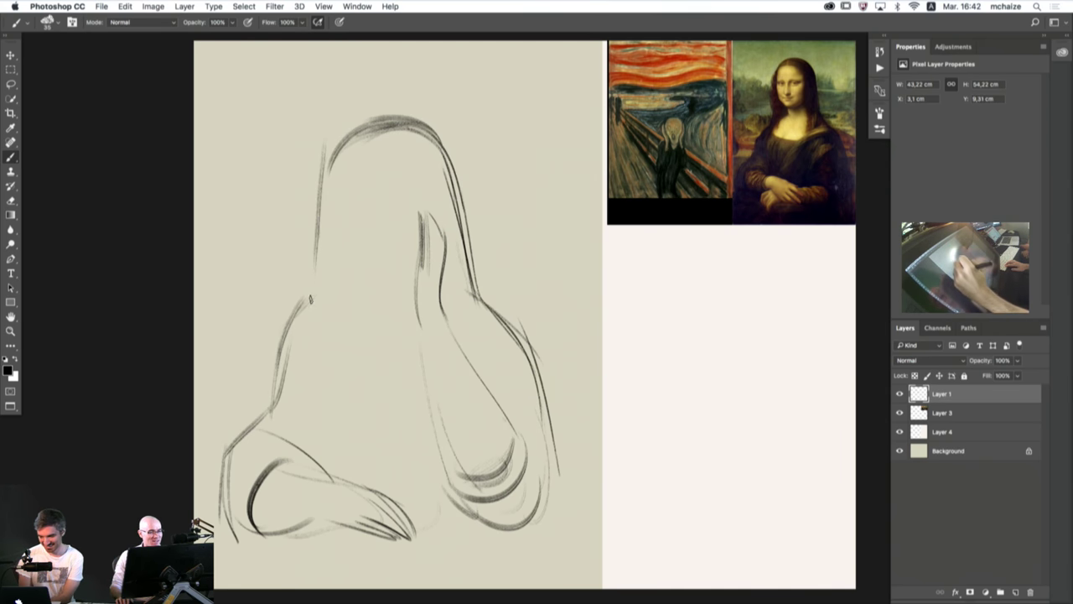
# - Sketch the inner hairline around the face and the left side of the face down to the neck
pyautogui.moveTo(396, 149)
pyautogui.mouseDown()
pyautogui.moveTo(339, 153)
pyautogui.moveTo(428, 183)
pyautogui.moveTo(411, 310)
pyautogui.mouseUp()
pyautogui.moveTo(423, 177); pyautogui.dragTo(426, 260)
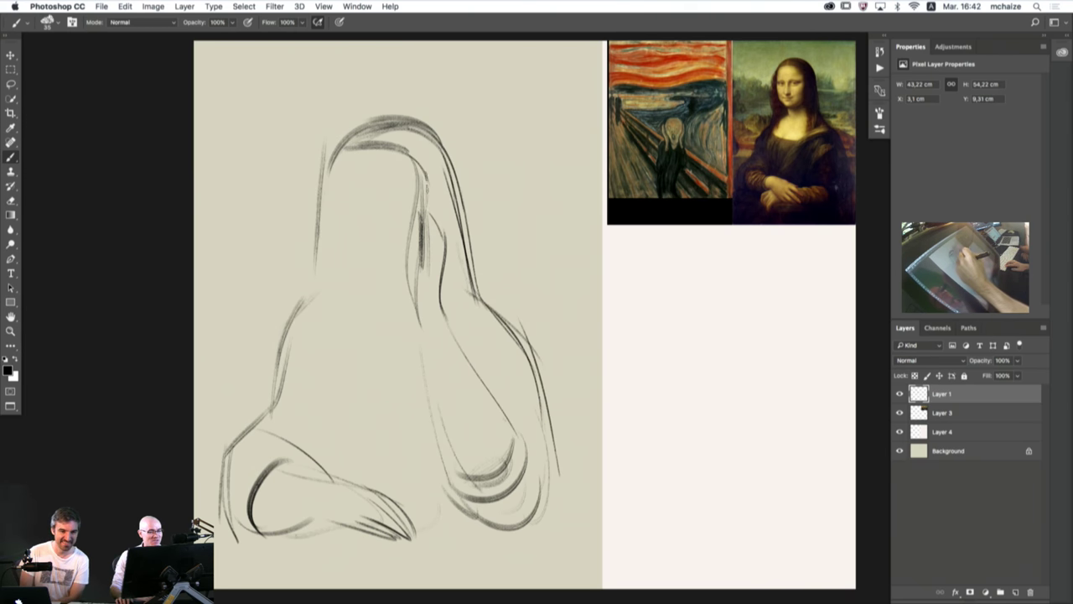
pyautogui.moveTo(394, 146); pyautogui.dragTo(431, 220)
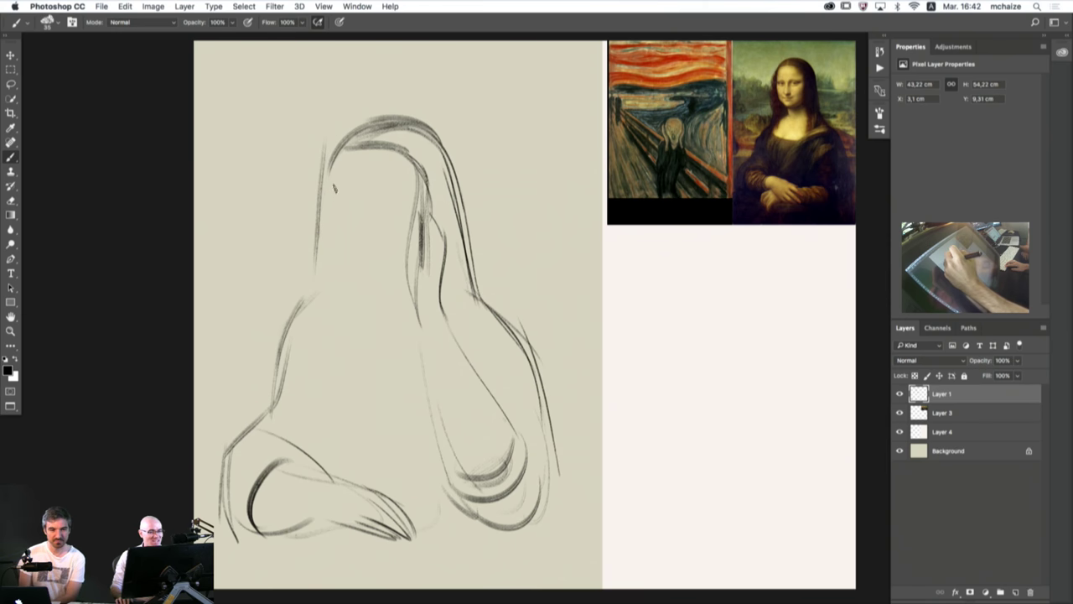
pyautogui.moveTo(335, 164); pyautogui.dragTo(340, 274)
pyautogui.moveTo(327, 189); pyautogui.dragTo(370, 285)
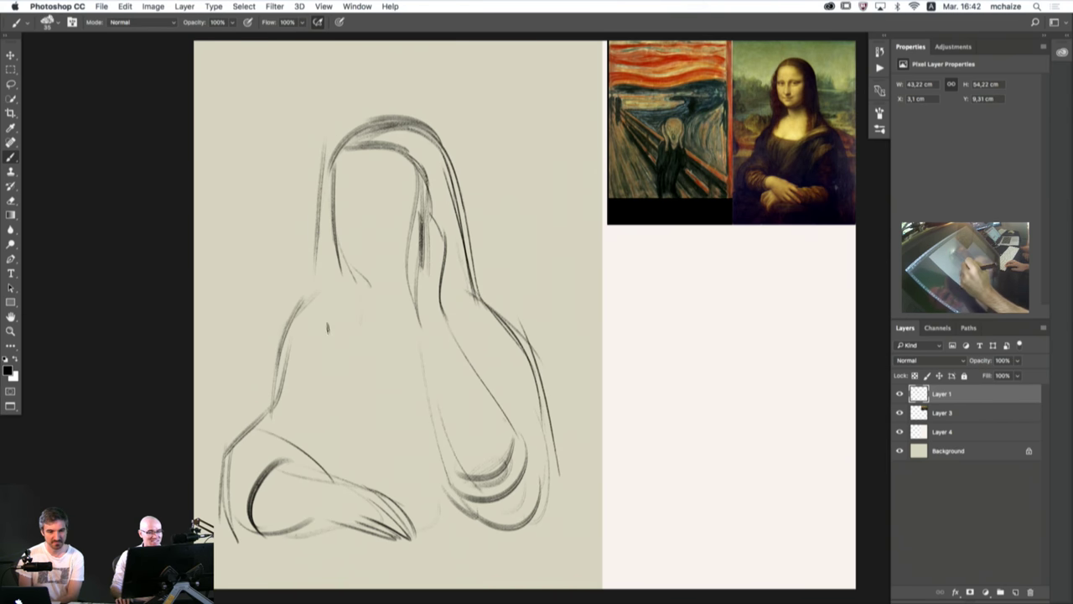
# - Draw the curved dress neckline across the chest and reinforce the left upper arm down to the elbow
pyautogui.moveTo(312, 372)
pyautogui.mouseDown()
pyautogui.moveTo(416, 381)
pyautogui.moveTo(403, 379)
pyautogui.mouseUp()
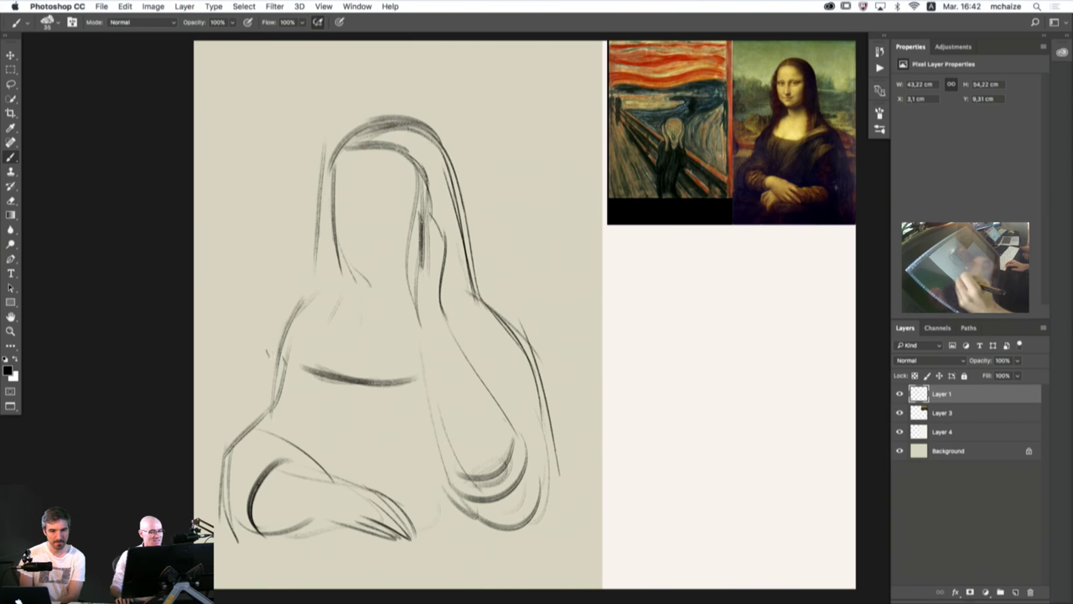
pyautogui.moveTo(294, 359); pyautogui.dragTo(287, 453)
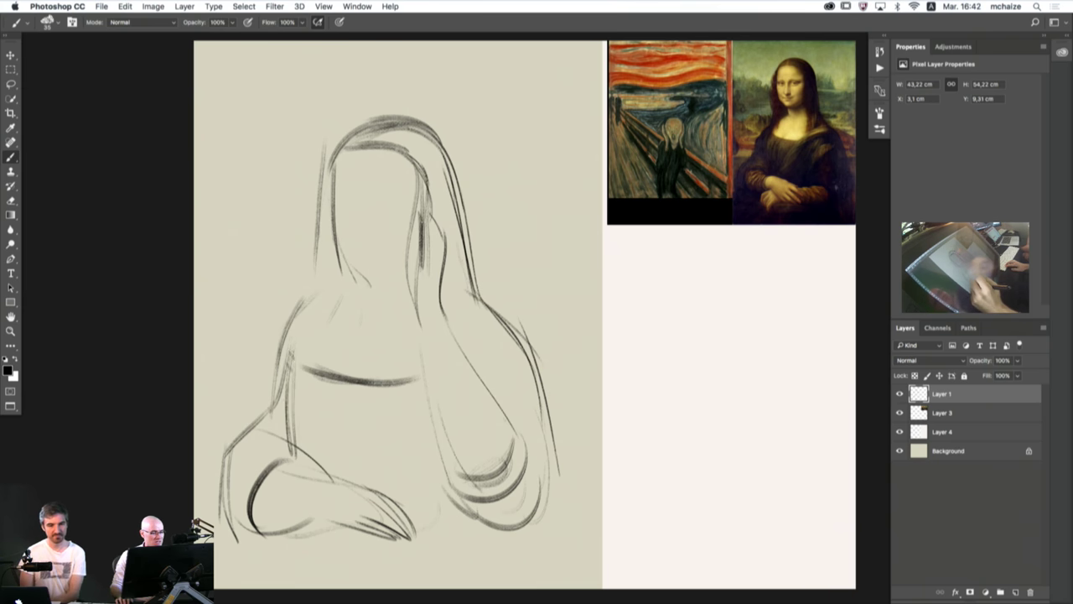
pyautogui.moveTo(296, 328); pyautogui.dragTo(235, 476)
pyautogui.moveTo(260, 404); pyautogui.dragTo(229, 495)
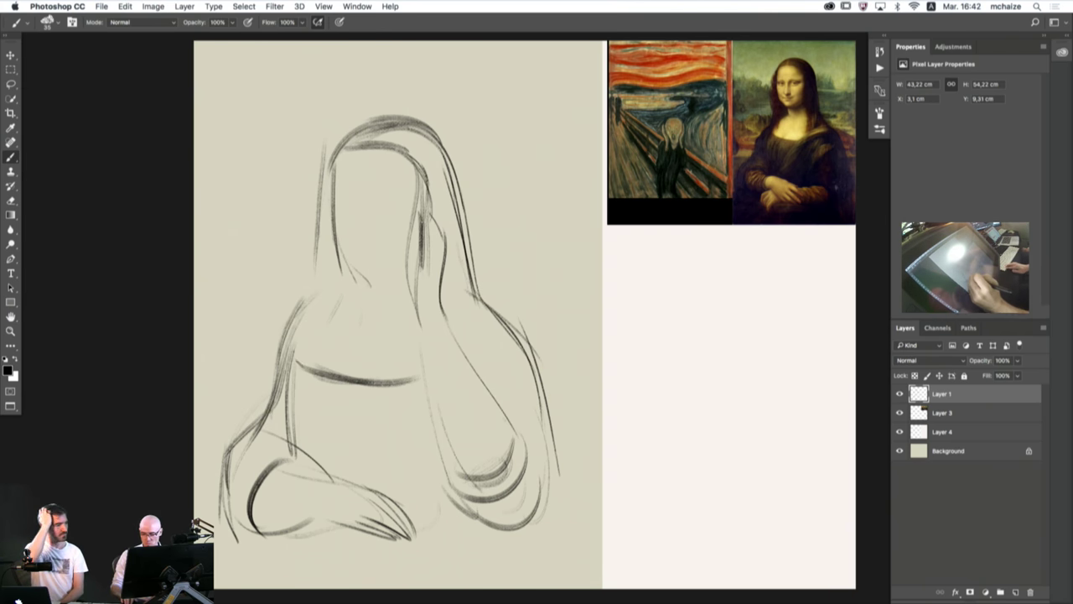
# - Move the whole Layer 1 sketch slightly up and to the right on the canvas
pyautogui.press('super+z')
pyautogui.moveTo(296, 372)
pyautogui.mouseDown()
pyautogui.moveTo(303, 358)
pyautogui.moveTo(276, 355)
pyautogui.moveTo(288, 339)
pyautogui.moveTo(194, 319)
pyautogui.mouseUp()
pyautogui.press('v')
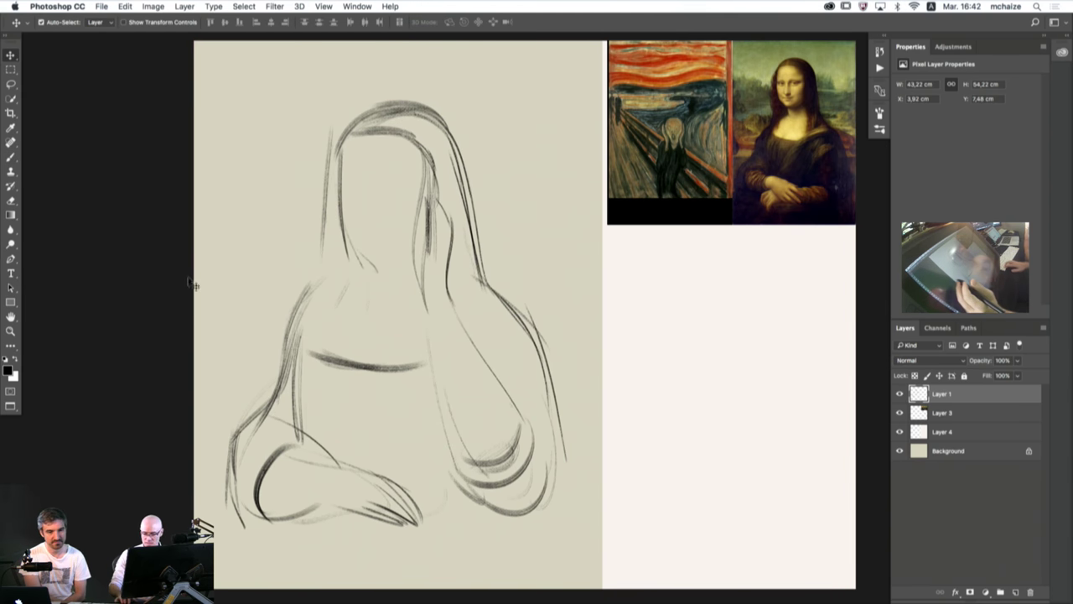
# - Brush horizontal ledge strokes beneath the resting hand and elbow, with a rounded edge at the ledge's left end
pyautogui.press('b')
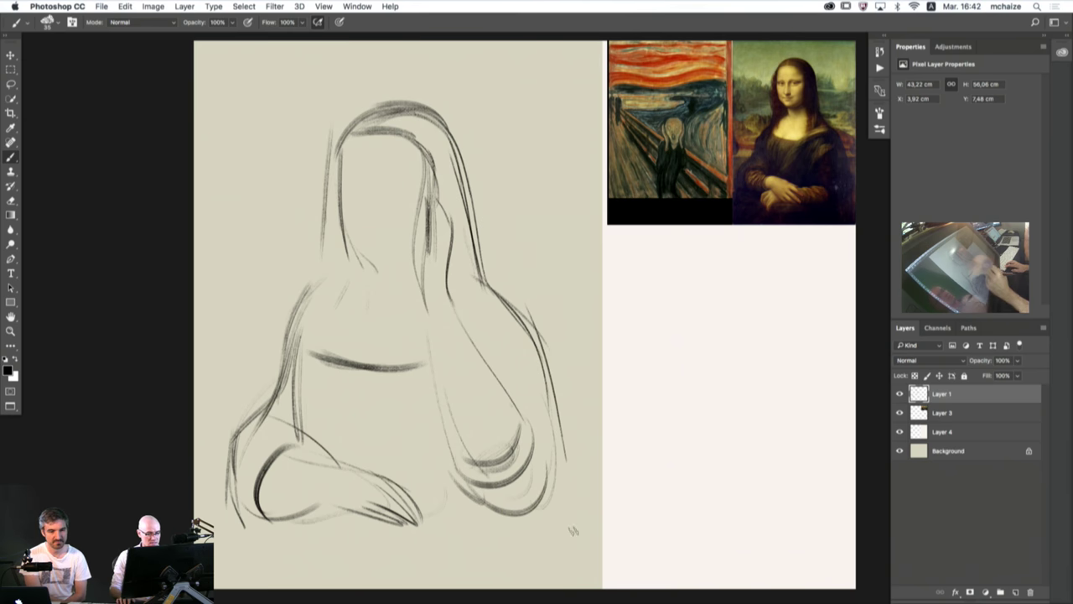
pyautogui.moveTo(573, 530); pyautogui.dragTo(306, 541)
pyautogui.moveTo(466, 521); pyautogui.dragTo(299, 519)
pyautogui.moveTo(579, 501); pyautogui.dragTo(428, 507)
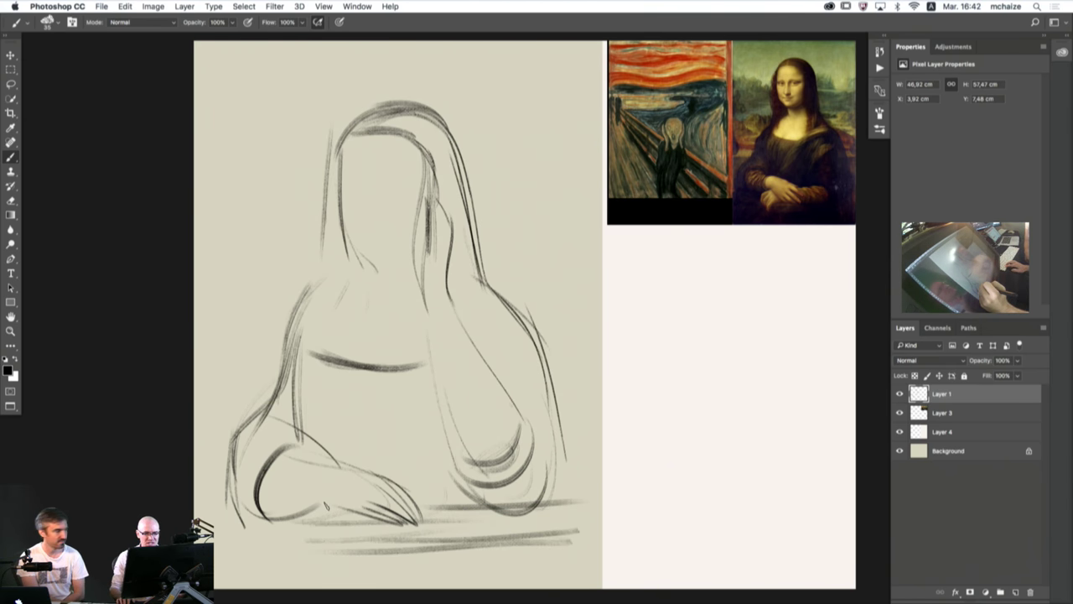
pyautogui.moveTo(469, 543)
pyautogui.mouseDown()
pyautogui.moveTo(339, 545)
pyautogui.moveTo(511, 560)
pyautogui.mouseUp()
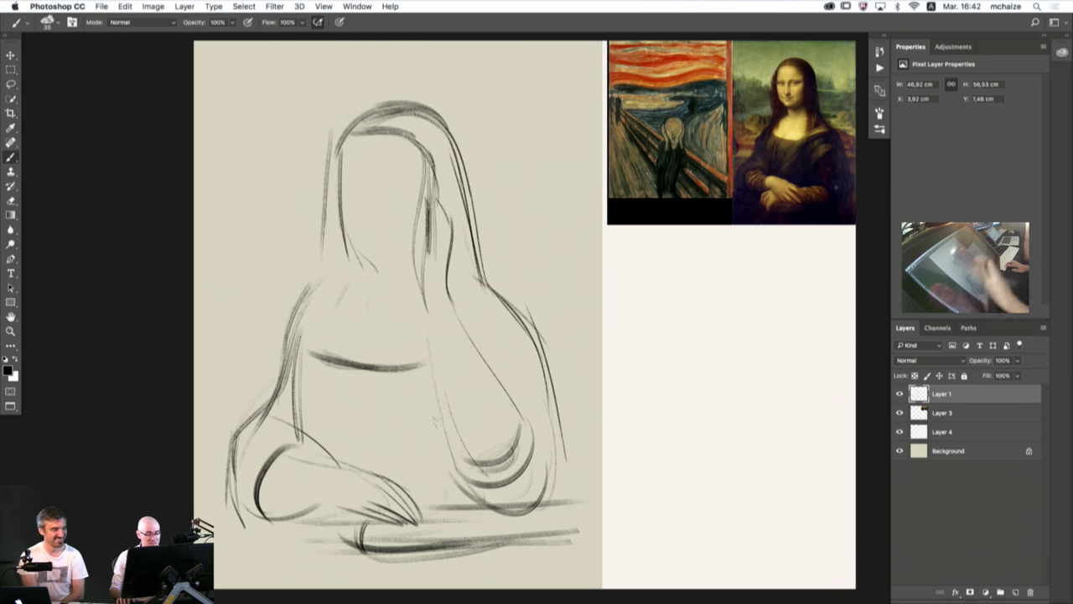
# - Darken the raised forearm and elbow contours and add curved sleeve folds along the arm, reinforcing the shoulder line beside it
pyautogui.moveTo(474, 508)
pyautogui.mouseDown()
pyautogui.moveTo(529, 512)
pyautogui.moveTo(533, 453)
pyautogui.moveTo(452, 472)
pyautogui.moveTo(519, 432)
pyautogui.moveTo(437, 426)
pyautogui.moveTo(426, 312)
pyautogui.mouseUp()
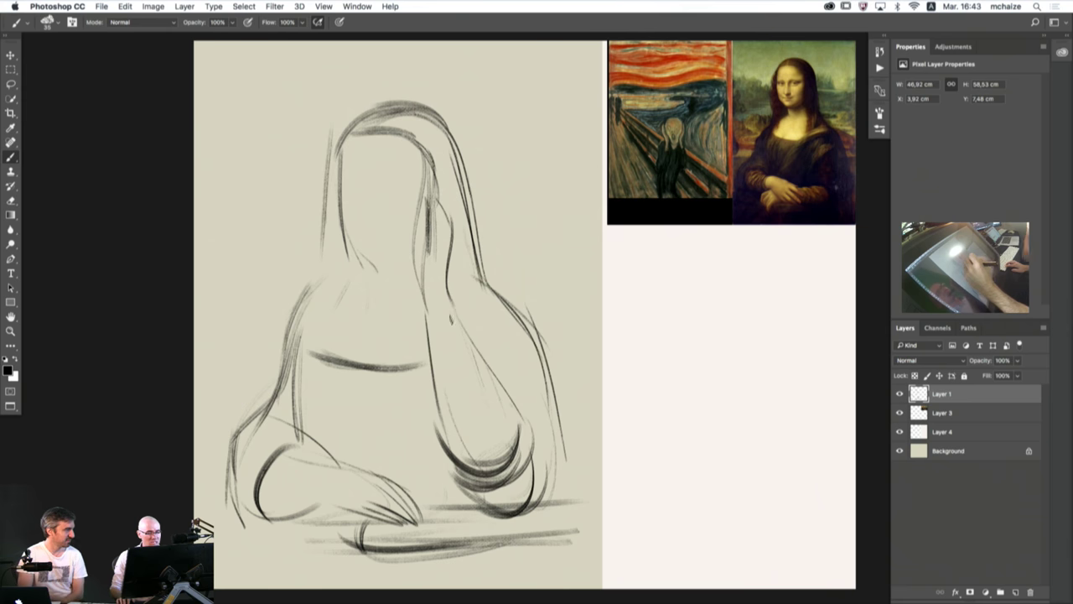
pyautogui.moveTo(454, 307)
pyautogui.mouseDown()
pyautogui.moveTo(424, 344)
pyautogui.moveTo(436, 399)
pyautogui.mouseUp()
pyautogui.moveTo(471, 330); pyautogui.dragTo(453, 412)
pyautogui.moveTo(475, 328)
pyautogui.mouseDown()
pyautogui.moveTo(485, 354)
pyautogui.moveTo(476, 412)
pyautogui.mouseUp()
pyautogui.moveTo(501, 352)
pyautogui.mouseDown()
pyautogui.moveTo(468, 362)
pyautogui.moveTo(471, 427)
pyautogui.mouseUp()
pyautogui.moveTo(504, 377); pyautogui.dragTo(495, 411)
pyautogui.moveTo(506, 399)
pyautogui.mouseDown()
pyautogui.moveTo(485, 448)
pyautogui.moveTo(496, 458)
pyautogui.mouseUp()
pyautogui.moveTo(508, 435); pyautogui.dragTo(450, 459)
pyautogui.moveTo(463, 387); pyautogui.dragTo(439, 414)
pyautogui.moveTo(500, 362); pyautogui.dragTo(488, 394)
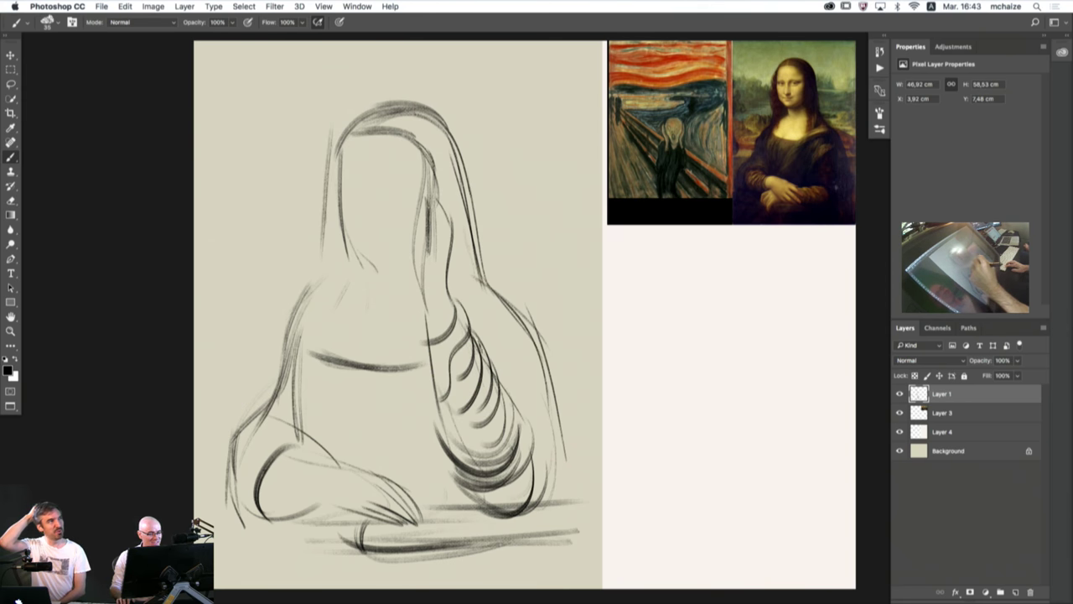
pyautogui.moveTo(485, 273)
pyautogui.mouseDown()
pyautogui.moveTo(533, 344)
pyautogui.moveTo(549, 434)
pyautogui.moveTo(478, 495)
pyautogui.mouseUp()
pyautogui.moveTo(515, 460)
pyautogui.mouseDown()
pyautogui.moveTo(469, 481)
pyautogui.moveTo(436, 414)
pyautogui.mouseUp()
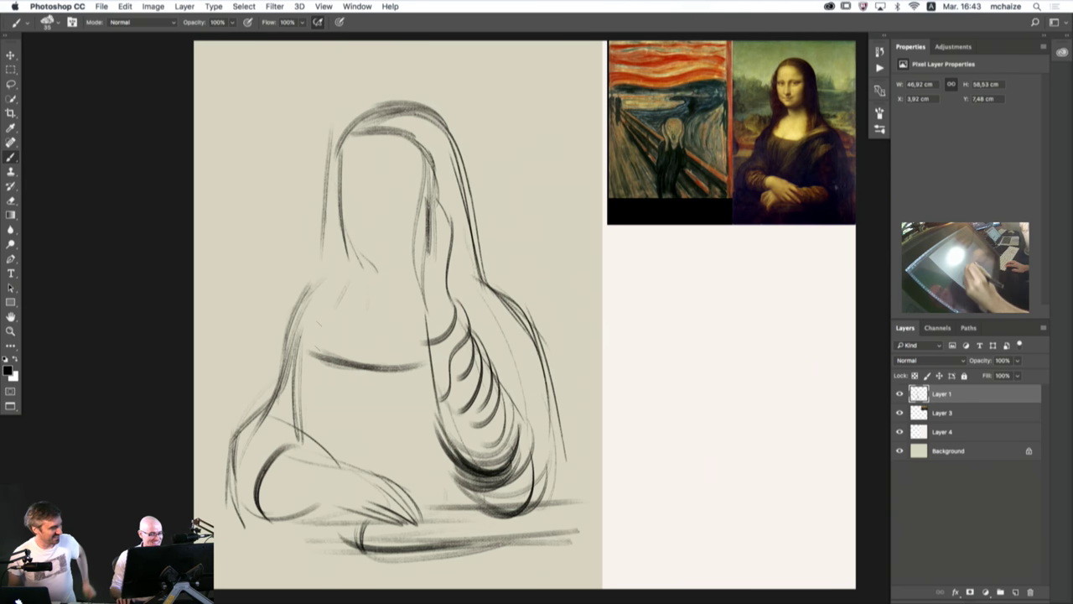
# - Add curved cuff folds at the resting forearm's wrist and define the fingers of the hand with darker strokes
pyautogui.moveTo(324, 460)
pyautogui.mouseDown()
pyautogui.moveTo(274, 474)
pyautogui.moveTo(285, 511)
pyautogui.moveTo(324, 513)
pyautogui.mouseUp()
pyautogui.moveTo(332, 467)
pyautogui.mouseDown()
pyautogui.moveTo(303, 460)
pyautogui.moveTo(312, 509)
pyautogui.mouseUp()
pyautogui.moveTo(328, 464)
pyautogui.mouseDown()
pyautogui.moveTo(319, 512)
pyautogui.moveTo(359, 523)
pyautogui.mouseUp()
pyautogui.moveTo(354, 520)
pyautogui.mouseDown()
pyautogui.moveTo(389, 532)
pyautogui.moveTo(367, 519)
pyautogui.mouseUp()
pyautogui.moveTo(383, 525)
pyautogui.mouseDown()
pyautogui.moveTo(352, 512)
pyautogui.moveTo(404, 532)
pyautogui.mouseUp()
pyautogui.moveTo(379, 513)
pyautogui.mouseDown()
pyautogui.moveTo(408, 527)
pyautogui.moveTo(359, 500)
pyautogui.moveTo(416, 530)
pyautogui.moveTo(411, 520)
pyautogui.mouseUp()
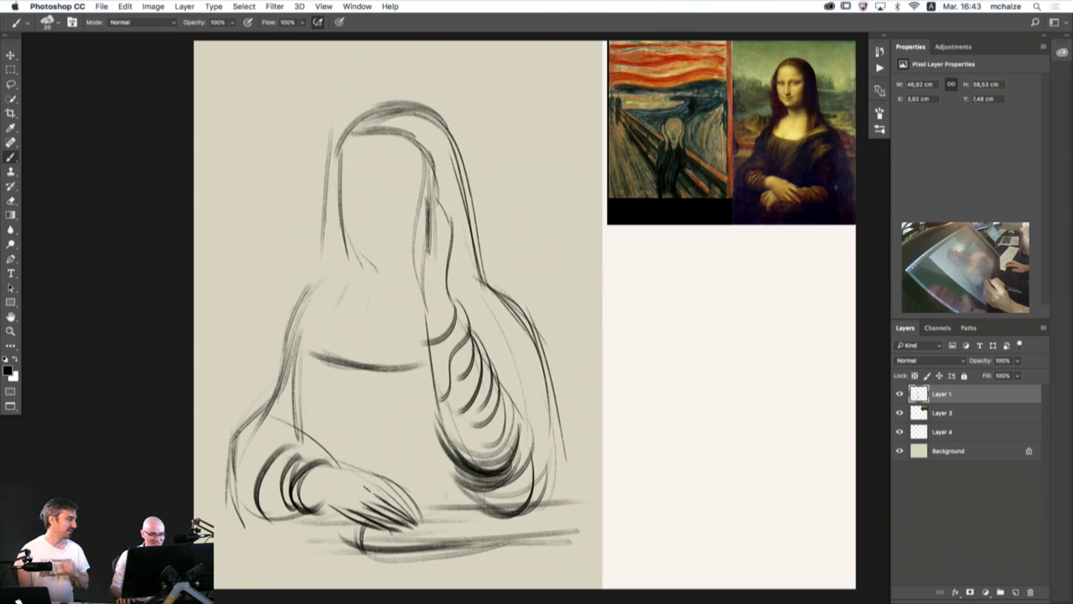
# - Darken the resting hand's finger lines and trace its upper contour back over the sleeve cuff
pyautogui.moveTo(372, 488); pyautogui.dragTo(421, 515)
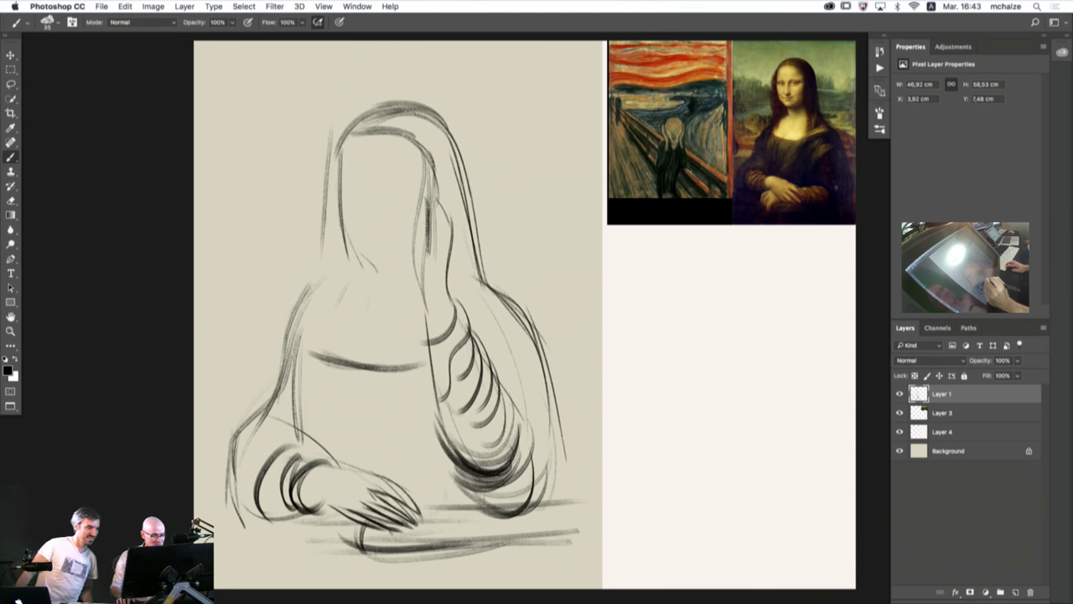
pyautogui.moveTo(382, 476); pyautogui.dragTo(417, 505)
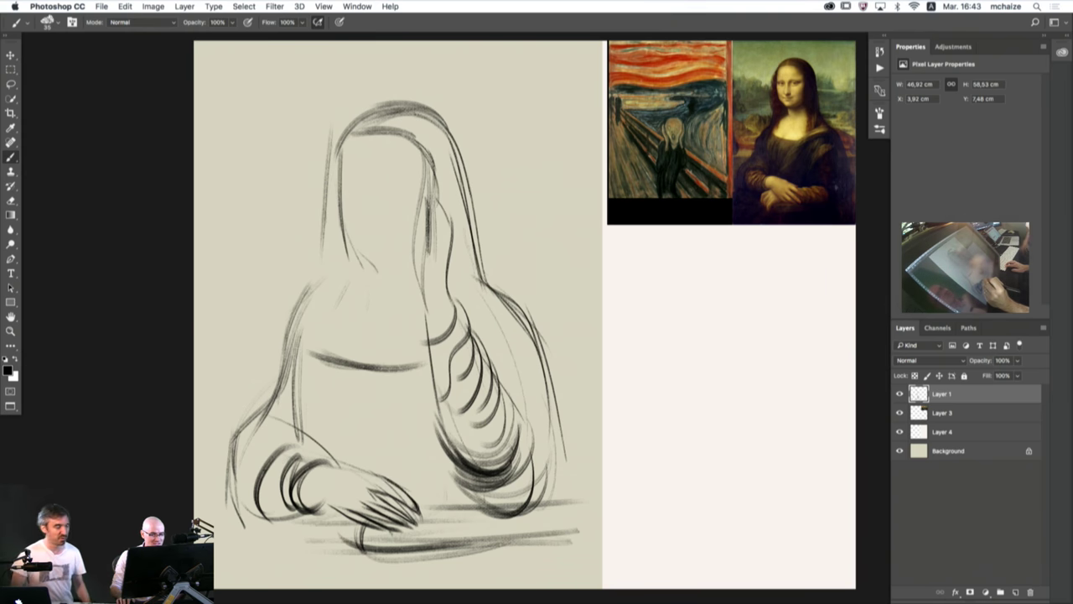
pyautogui.moveTo(359, 468)
pyautogui.mouseDown()
pyautogui.moveTo(404, 487)
pyautogui.moveTo(374, 469)
pyautogui.moveTo(315, 467)
pyautogui.moveTo(323, 459)
pyautogui.moveTo(282, 446)
pyautogui.moveTo(248, 496)
pyautogui.moveTo(327, 507)
pyautogui.moveTo(257, 481)
pyautogui.mouseUp()
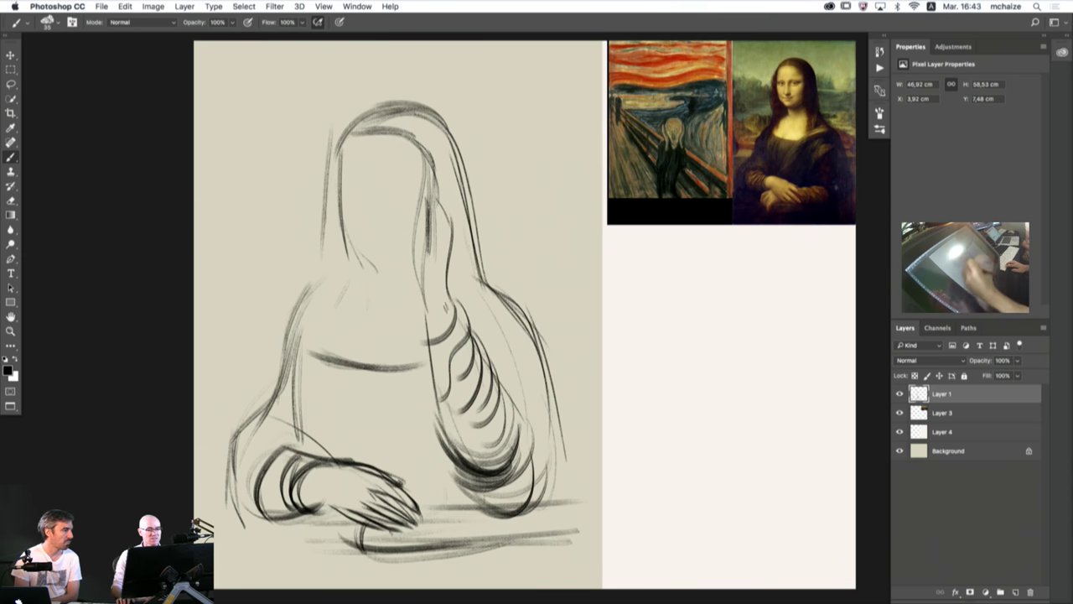
# - Darken the wavy hair strands that fall beside the face down to the raised forearm
pyautogui.moveTo(426, 317)
pyautogui.mouseDown()
pyautogui.moveTo(418, 288)
pyautogui.moveTo(433, 190)
pyautogui.moveTo(441, 243)
pyautogui.mouseUp()
pyautogui.moveTo(438, 186); pyautogui.dragTo(448, 265)
pyautogui.moveTo(448, 207); pyautogui.dragTo(445, 299)
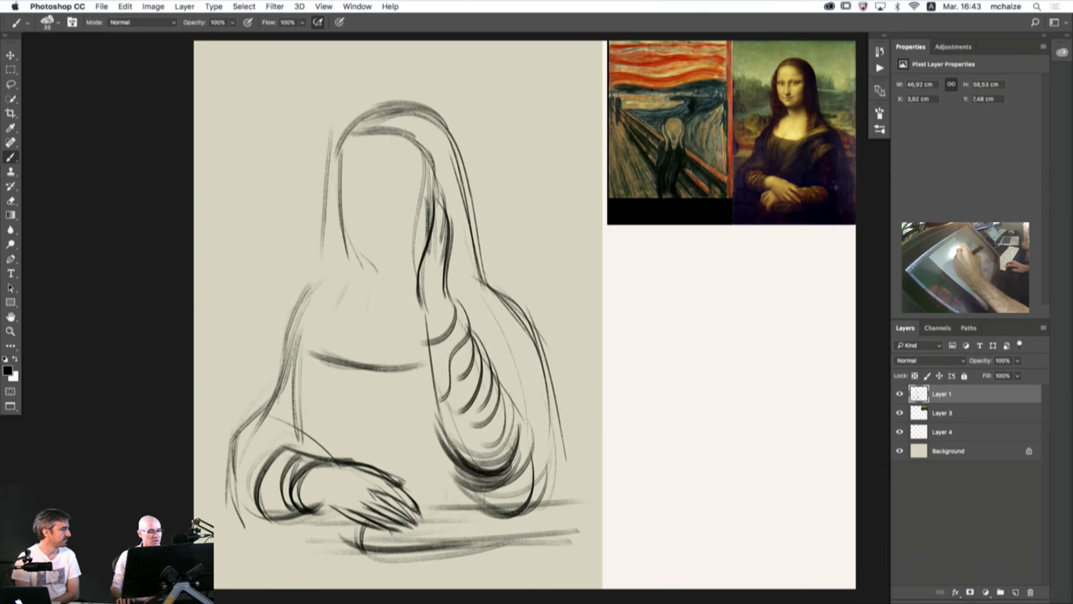
pyautogui.moveTo(435, 180)
pyautogui.mouseDown()
pyautogui.moveTo(448, 292)
pyautogui.moveTo(420, 280)
pyautogui.mouseUp()
pyautogui.moveTo(437, 216); pyautogui.dragTo(422, 272)
pyautogui.moveTo(426, 257); pyautogui.dragTo(419, 333)
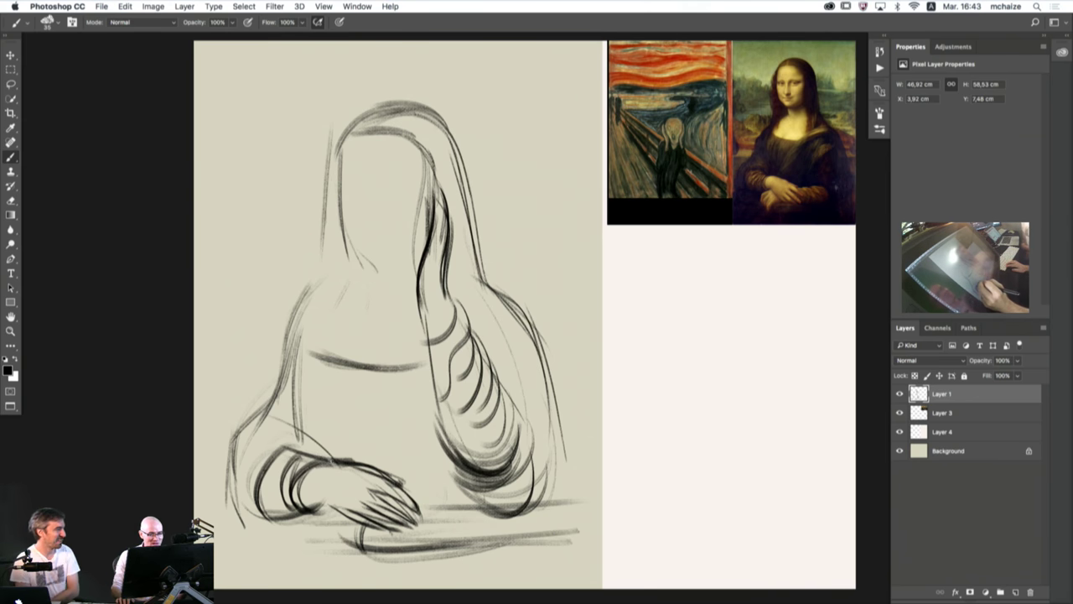
# - Add a curved fold over the resting arm's sleeve and reinforce the lower contour of the wrist and hand
pyautogui.moveTo(333, 462)
pyautogui.mouseDown()
pyautogui.moveTo(241, 452)
pyautogui.moveTo(238, 463)
pyautogui.mouseUp()
pyautogui.moveTo(262, 447)
pyautogui.mouseDown()
pyautogui.moveTo(282, 507)
pyautogui.moveTo(414, 528)
pyautogui.mouseUp()
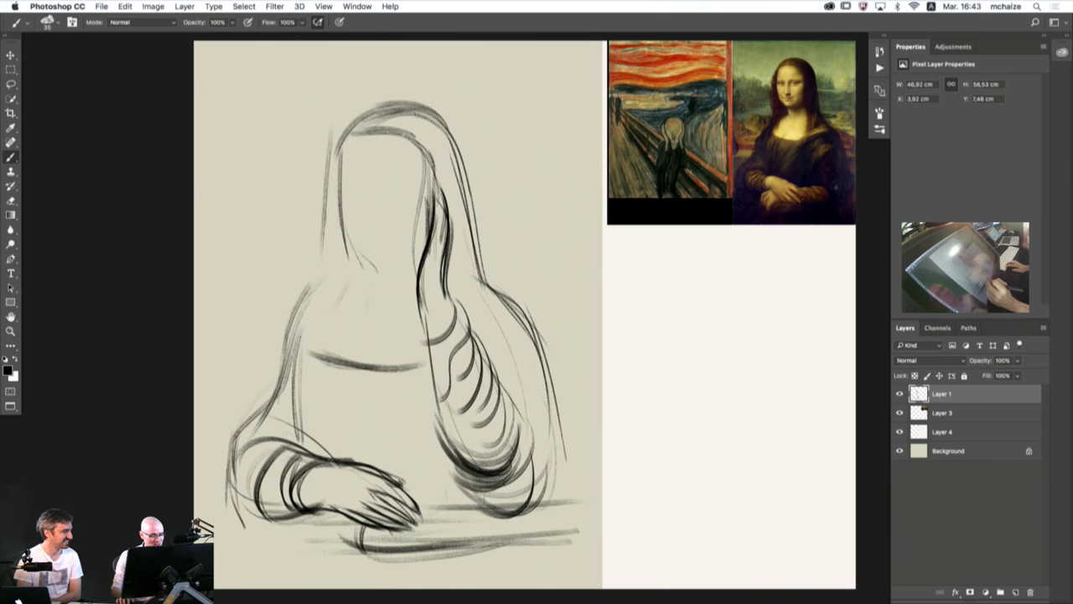
pyautogui.rightClick(222, 389)
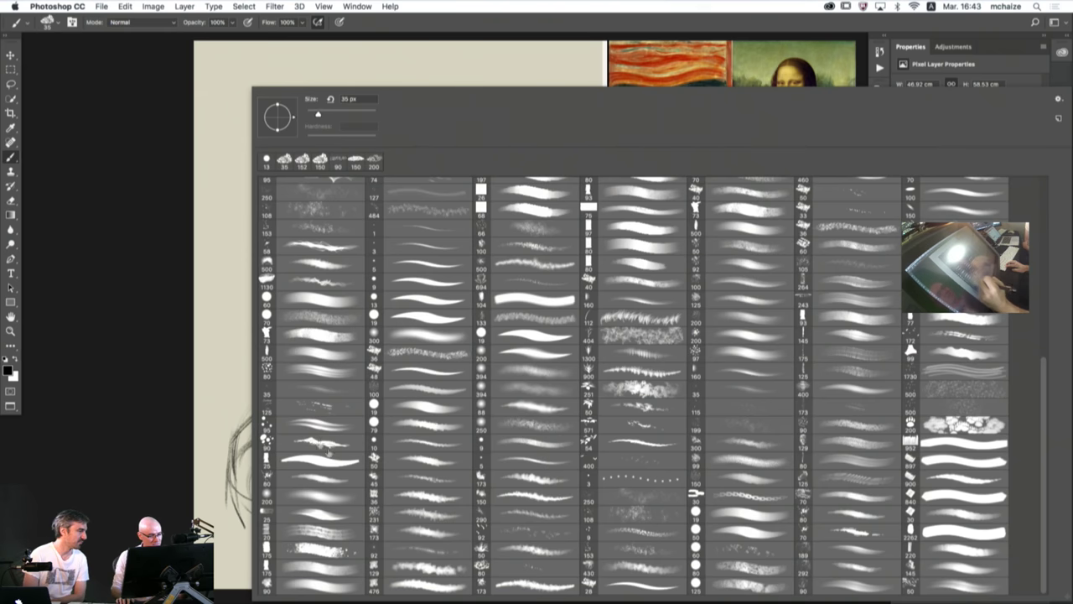
pyautogui.rightClick(177, 311)
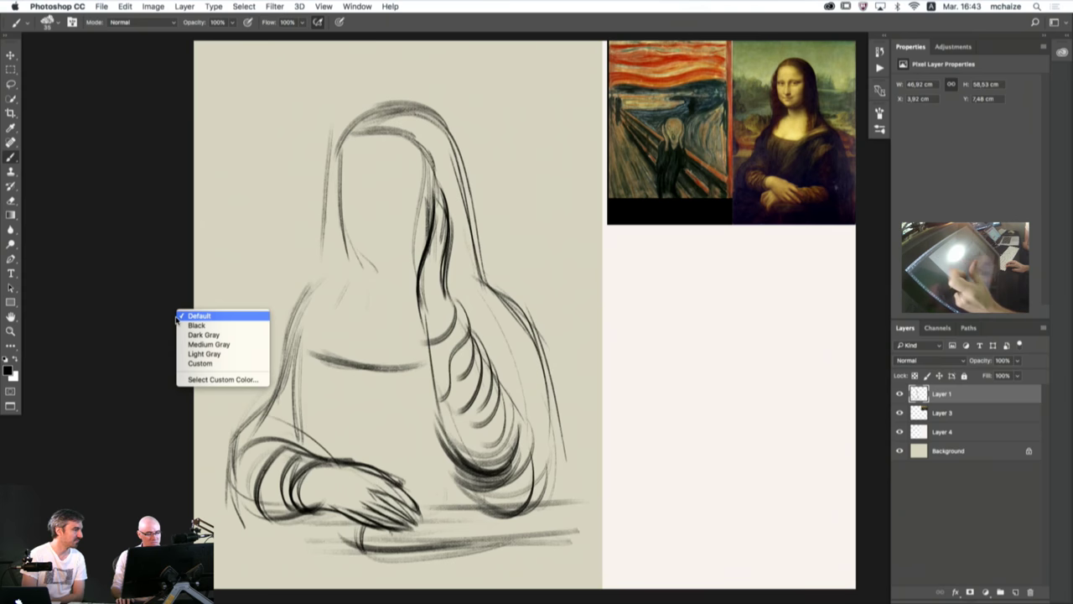
pyautogui.click(107, 360)
pyautogui.rightClick(313, 438)
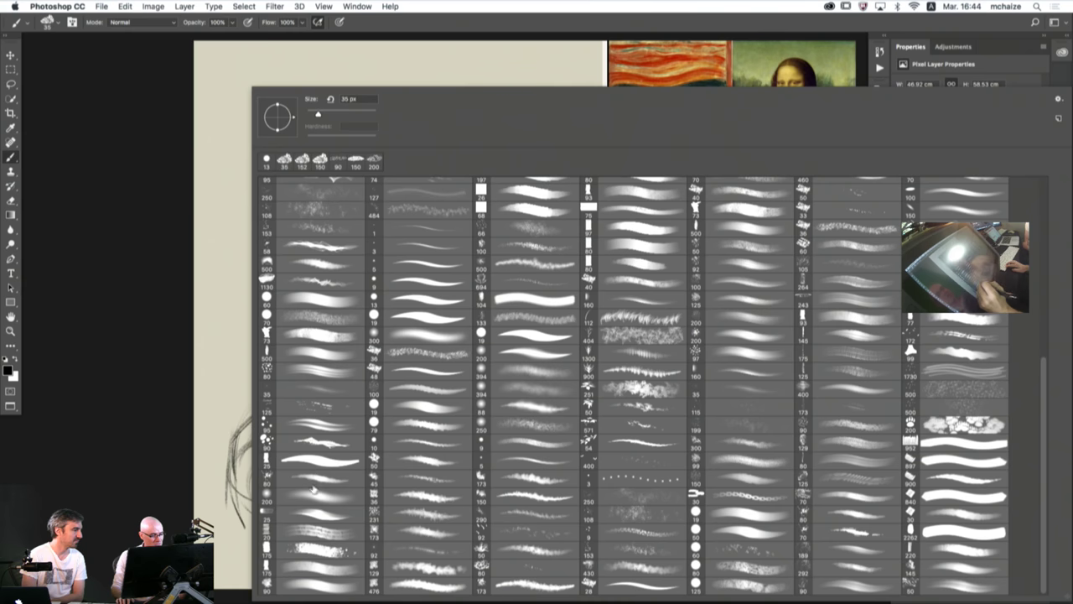
pyautogui.rightClick(168, 483)
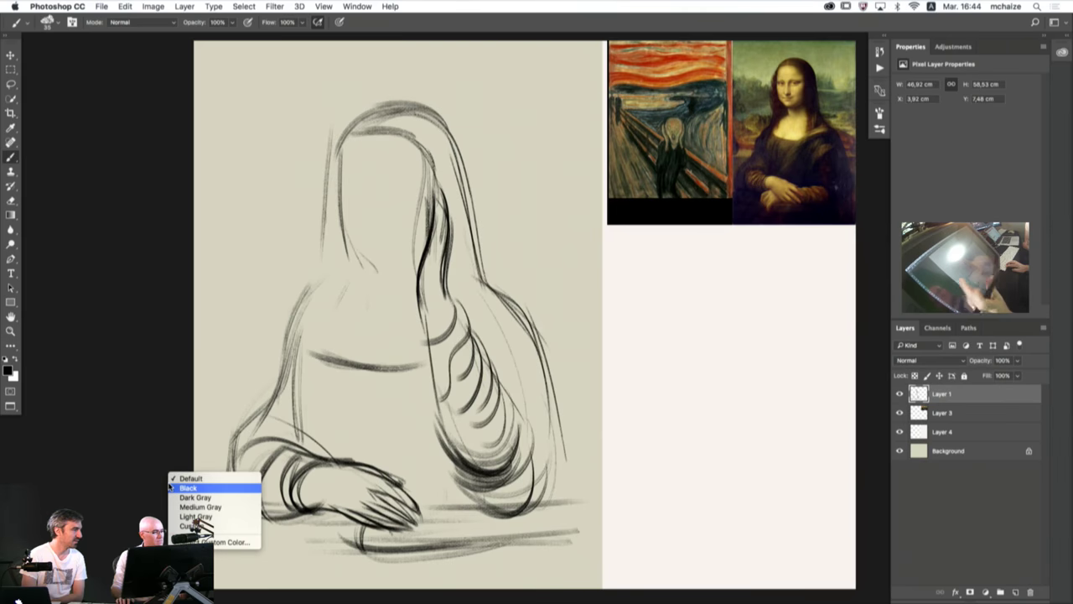
pyautogui.click(142, 342)
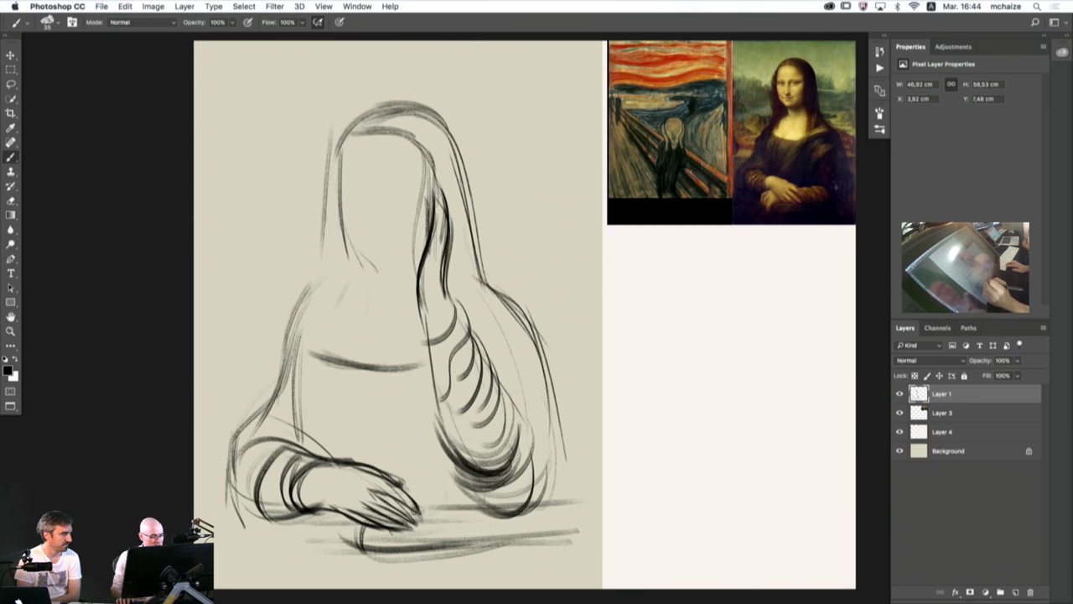
# - Erase the long inner finger lines of the resting hand, keeping its outer contour and fingertips
pyautogui.moveTo(375, 475); pyautogui.dragTo(420, 514)
pyautogui.moveTo(380, 478)
pyautogui.mouseDown()
pyautogui.moveTo(421, 514)
pyautogui.moveTo(314, 507)
pyautogui.moveTo(377, 520)
pyautogui.moveTo(420, 495)
pyautogui.moveTo(363, 484)
pyautogui.moveTo(412, 513)
pyautogui.moveTo(369, 525)
pyautogui.moveTo(401, 524)
pyautogui.mouseUp()
pyautogui.press('e')
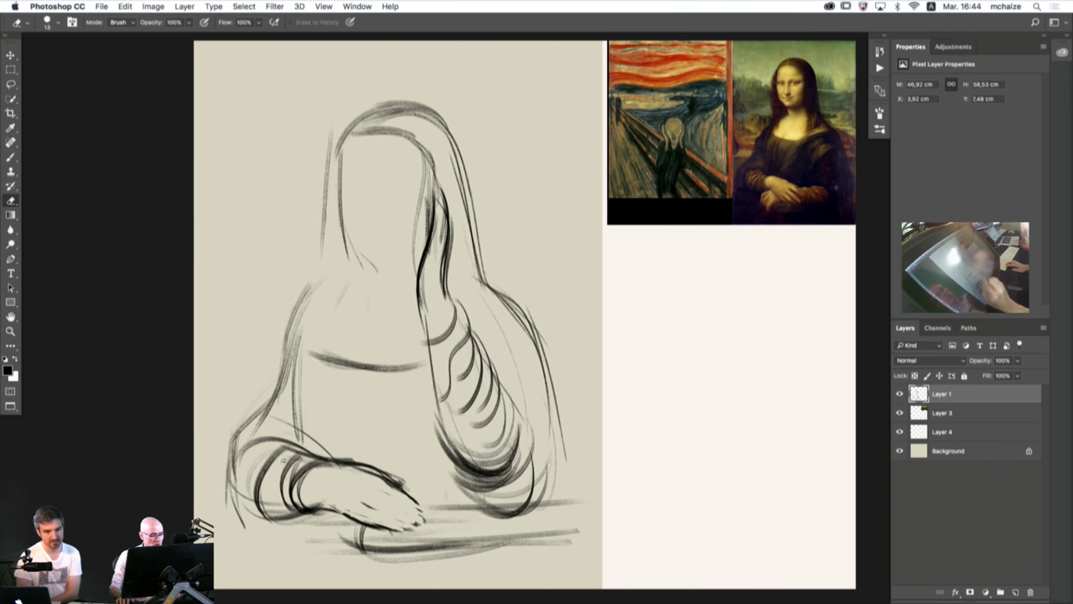
pyautogui.press('b')
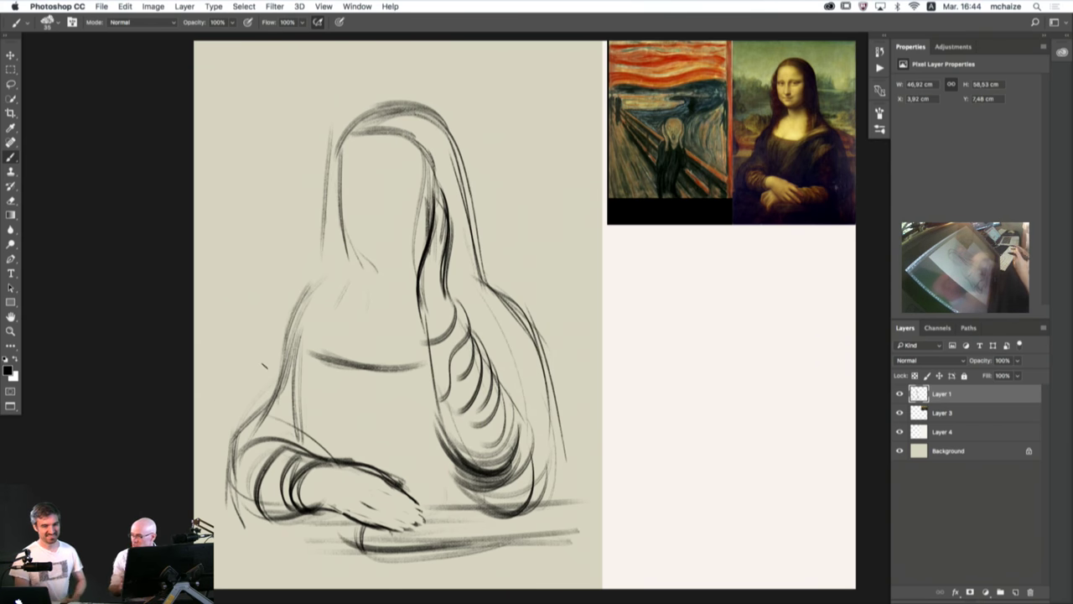
# - With the brush mode set to Clear, remove the stray diagonal line above the resting sleeve and the dense strokes below the raised elbow
pyautogui.click(112, 23)
pyautogui.click(123, 47)
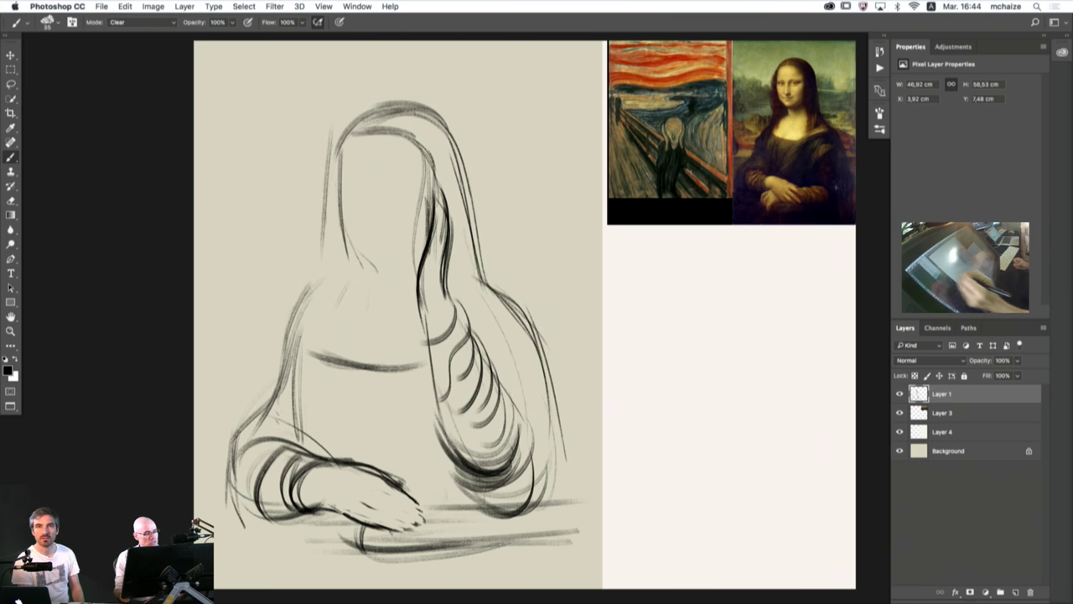
pyautogui.moveTo(300, 299)
pyautogui.mouseDown()
pyautogui.moveTo(275, 400)
pyautogui.moveTo(233, 444)
pyautogui.moveTo(305, 437)
pyautogui.moveTo(330, 461)
pyautogui.mouseUp()
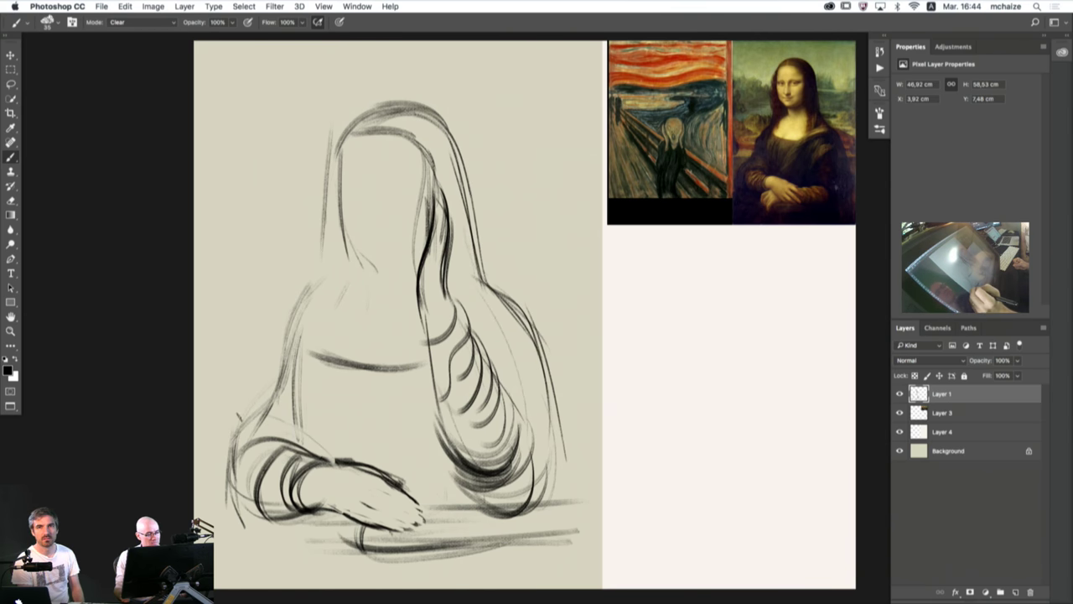
pyautogui.moveTo(393, 368); pyautogui.dragTo(425, 367)
pyautogui.moveTo(450, 452)
pyautogui.mouseDown()
pyautogui.moveTo(478, 490)
pyautogui.moveTo(508, 485)
pyautogui.moveTo(487, 495)
pyautogui.moveTo(459, 482)
pyautogui.moveTo(475, 488)
pyautogui.moveTo(513, 473)
pyautogui.moveTo(510, 504)
pyautogui.mouseUp()
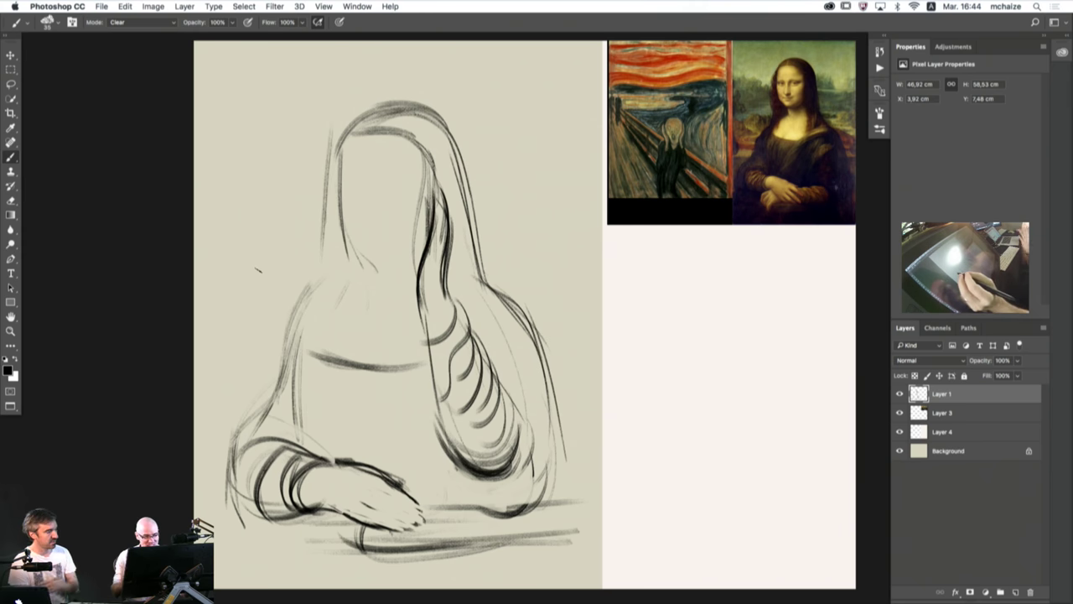
# - With the brush mode set to Normal, redraw the raised arm's elbow with rounded contours sweeping up the outside of the sleeve
pyautogui.click(138, 22)
pyautogui.click(118, 10)
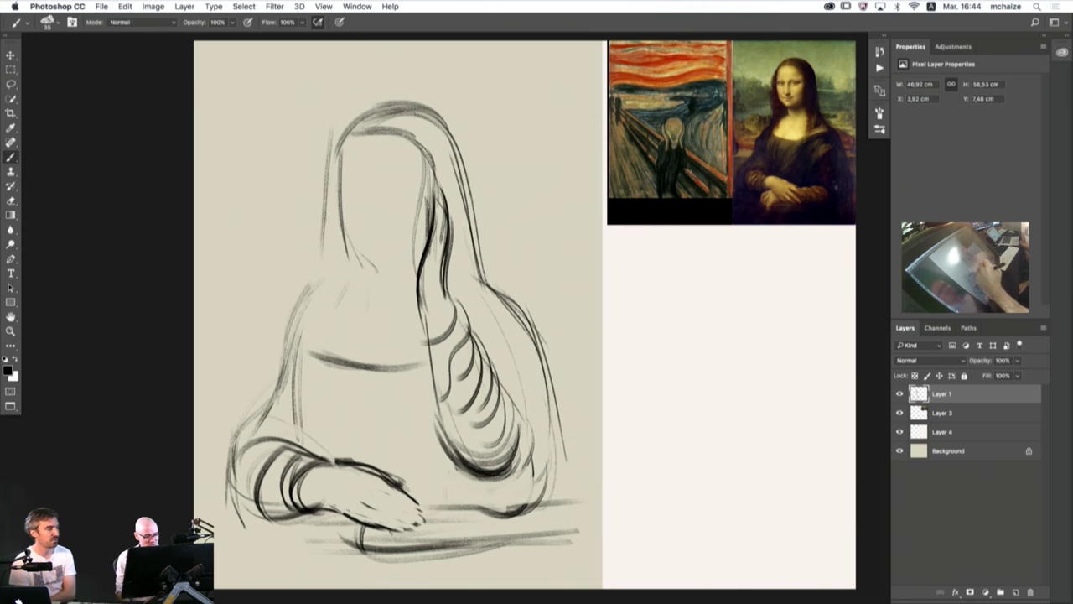
pyautogui.moveTo(456, 473); pyautogui.dragTo(540, 455)
pyautogui.moveTo(488, 505); pyautogui.dragTo(540, 414)
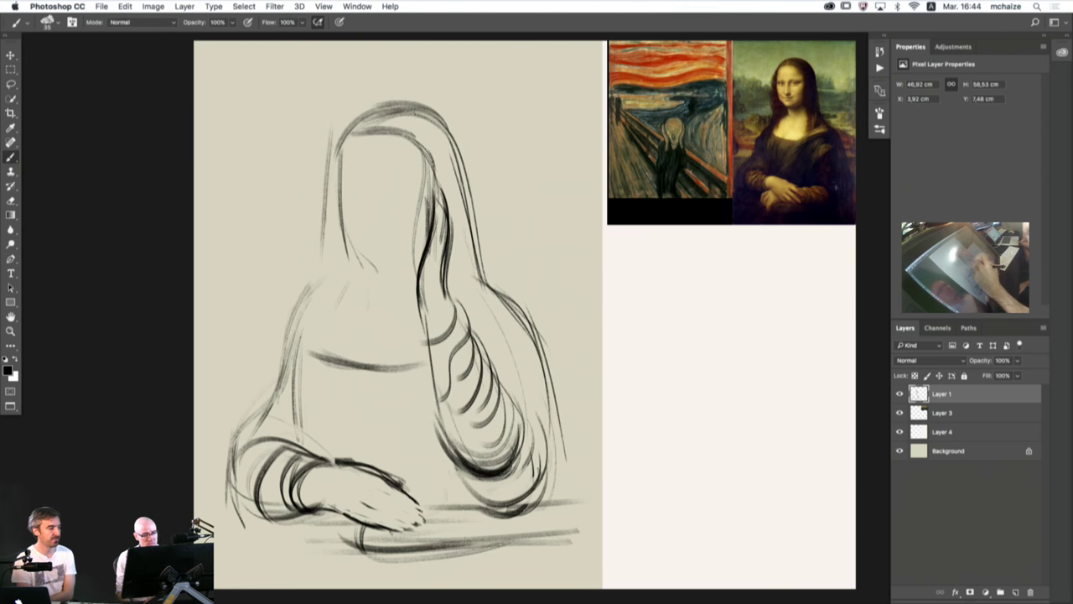
pyautogui.moveTo(540, 473); pyautogui.dragTo(482, 367)
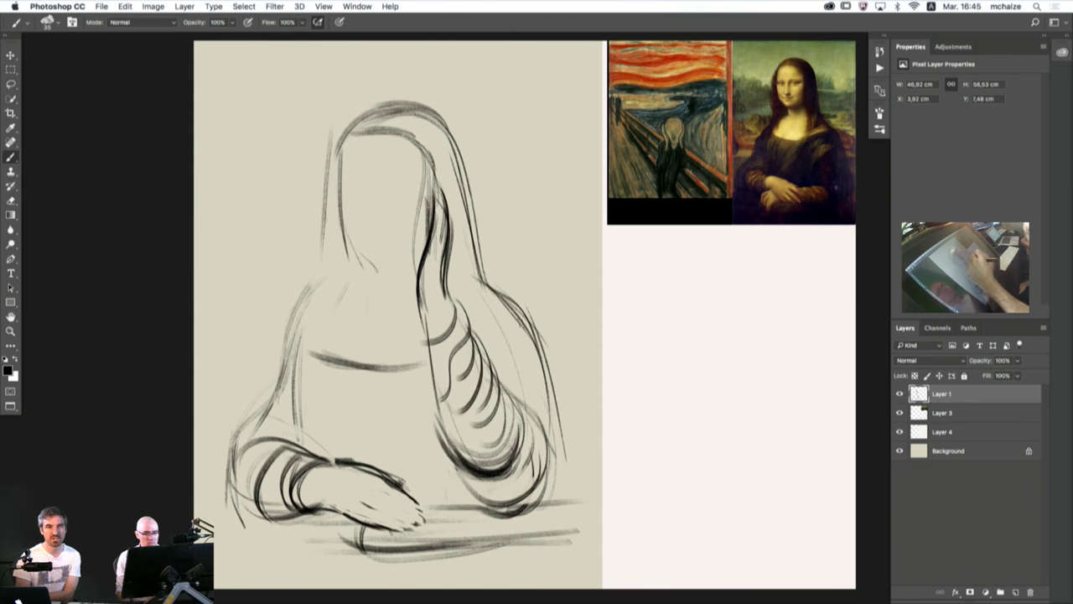
# - Brush two curved drapery bands across the shoulder and continue them as diagonal folds over the torso to the resting hand
pyautogui.moveTo(535, 325); pyautogui.dragTo(466, 352)
pyautogui.moveTo(516, 293)
pyautogui.mouseDown()
pyautogui.moveTo(447, 339)
pyautogui.moveTo(448, 329)
pyautogui.moveTo(352, 443)
pyautogui.mouseUp()
pyautogui.moveTo(416, 361); pyautogui.dragTo(344, 463)
pyautogui.moveTo(428, 416); pyautogui.dragTo(393, 466)
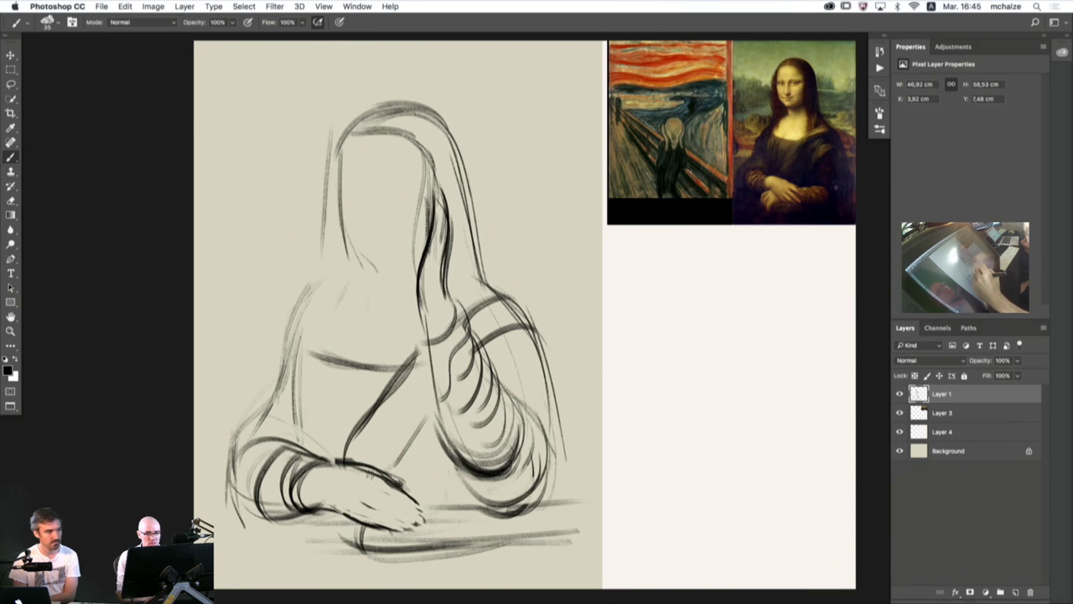
pyautogui.moveTo(436, 362)
pyautogui.mouseDown()
pyautogui.moveTo(392, 477)
pyautogui.moveTo(384, 434)
pyautogui.moveTo(342, 460)
pyautogui.moveTo(372, 421)
pyautogui.mouseUp()
pyautogui.moveTo(435, 393); pyautogui.dragTo(395, 478)
pyautogui.moveTo(436, 411); pyautogui.dragTo(399, 481)
pyautogui.moveTo(349, 433); pyautogui.dragTo(334, 468)
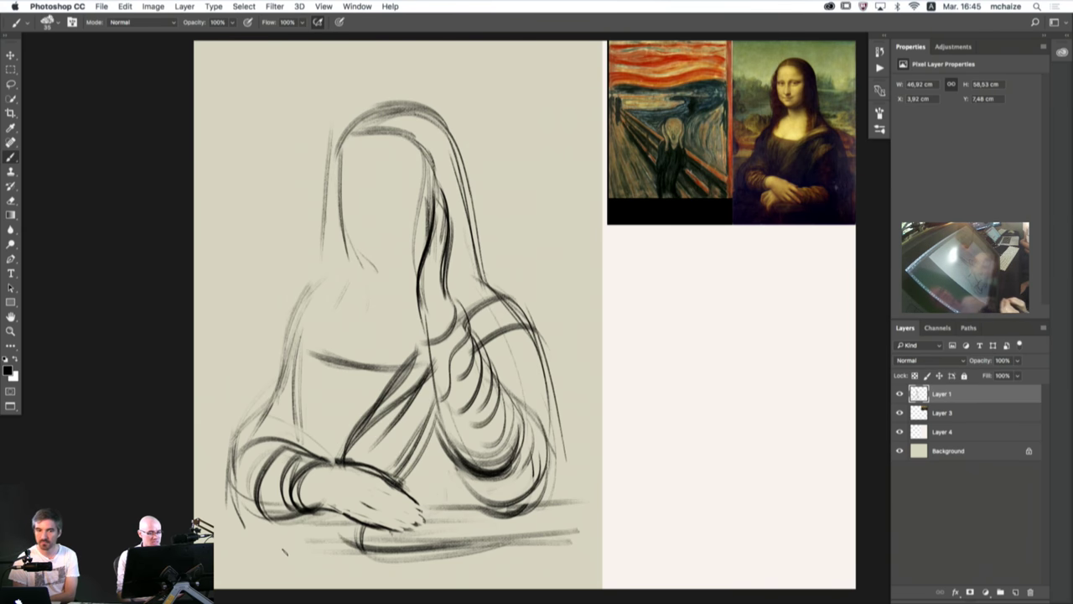
# - Thicken the shoulder contour and the drapery bands crossing it above the raised arm
pyautogui.moveTo(496, 297); pyautogui.dragTo(535, 339)
pyautogui.moveTo(487, 293); pyautogui.dragTo(530, 338)
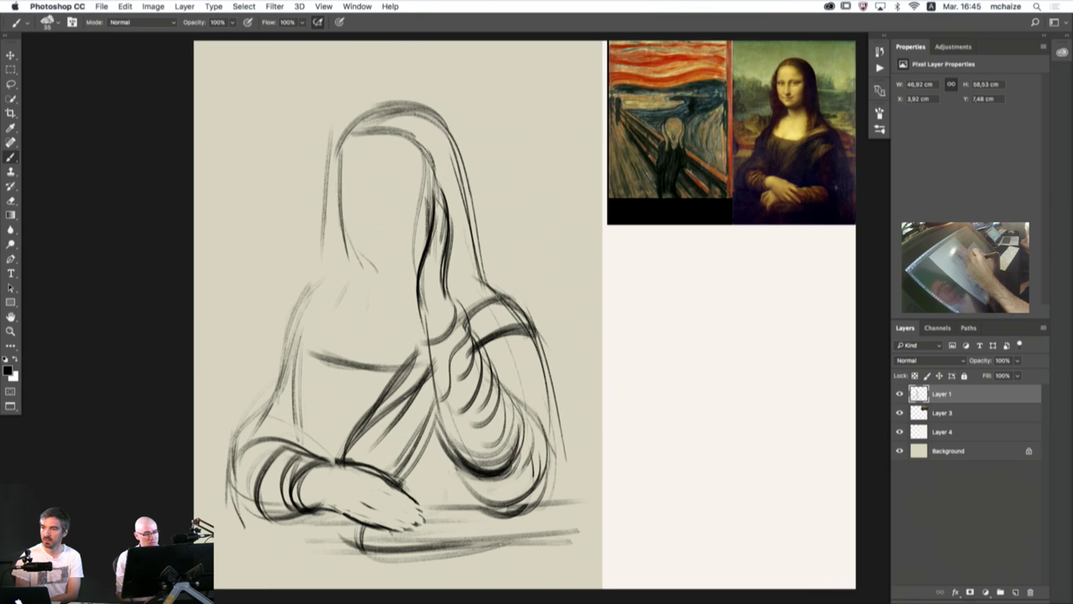
pyautogui.moveTo(466, 308); pyautogui.dragTo(524, 314)
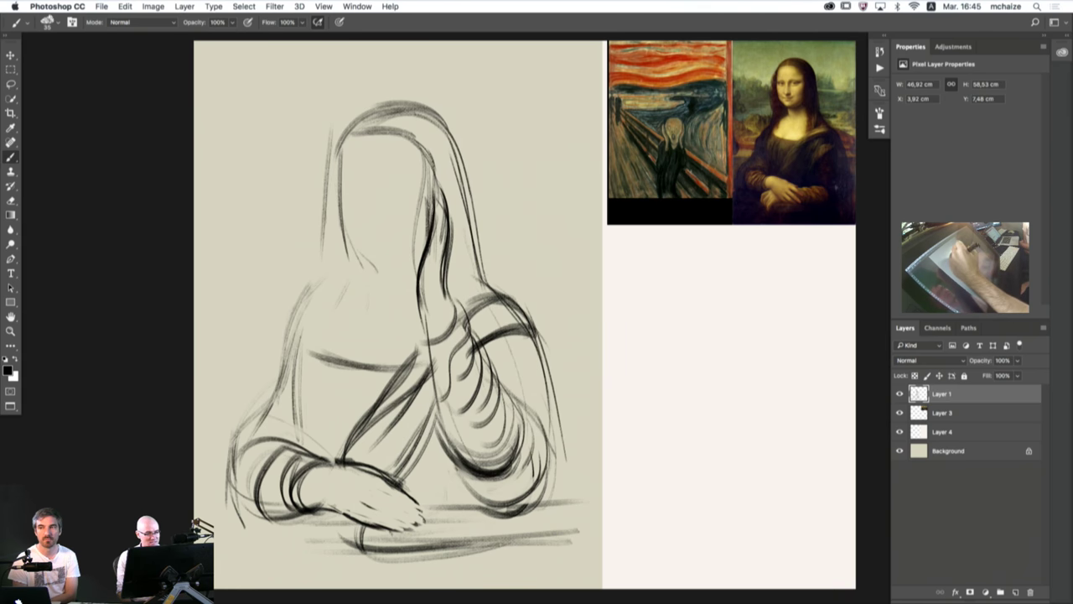
# - Reinforce the hair framing the raised-arm side of the face and the outer head contour, adding a strand down the neck
pyautogui.moveTo(429, 238); pyautogui.dragTo(435, 167)
pyautogui.moveTo(436, 206); pyautogui.dragTo(411, 146)
pyautogui.moveTo(437, 187)
pyautogui.mouseDown()
pyautogui.moveTo(395, 141)
pyautogui.moveTo(370, 141)
pyautogui.moveTo(428, 110)
pyautogui.moveTo(467, 180)
pyautogui.mouseUp()
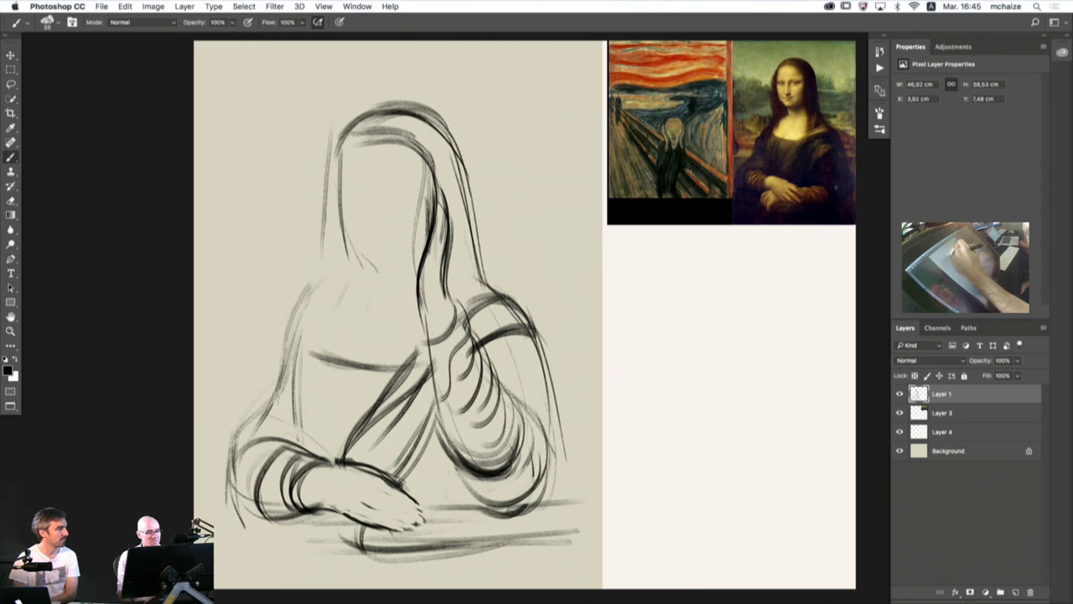
pyautogui.moveTo(453, 132)
pyautogui.mouseDown()
pyautogui.moveTo(485, 284)
pyautogui.moveTo(424, 112)
pyautogui.mouseUp()
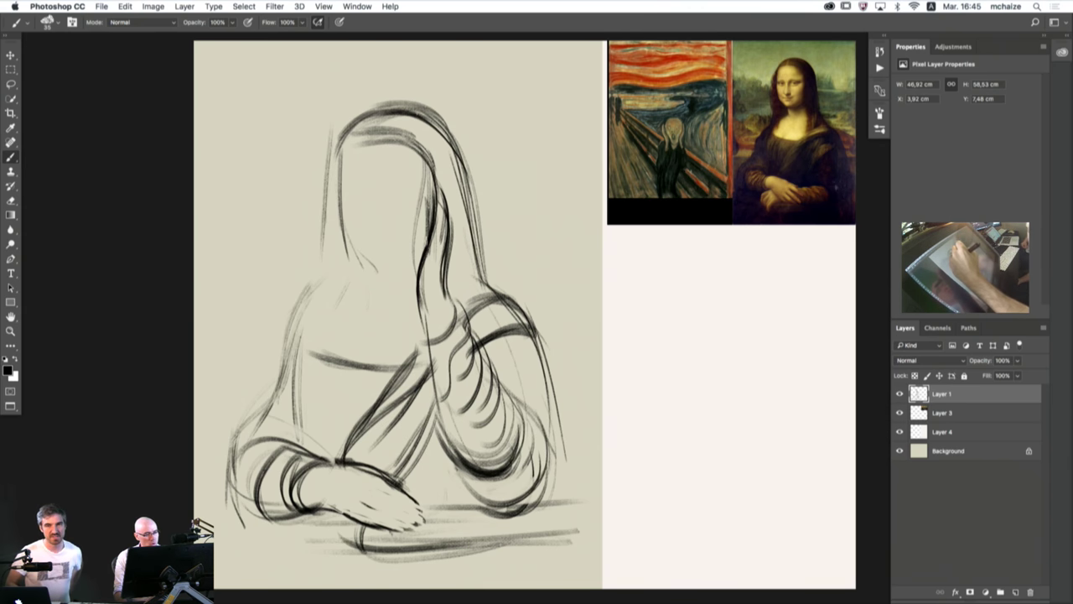
pyautogui.moveTo(425, 221)
pyautogui.mouseDown()
pyautogui.moveTo(407, 263)
pyautogui.moveTo(410, 310)
pyautogui.mouseUp()
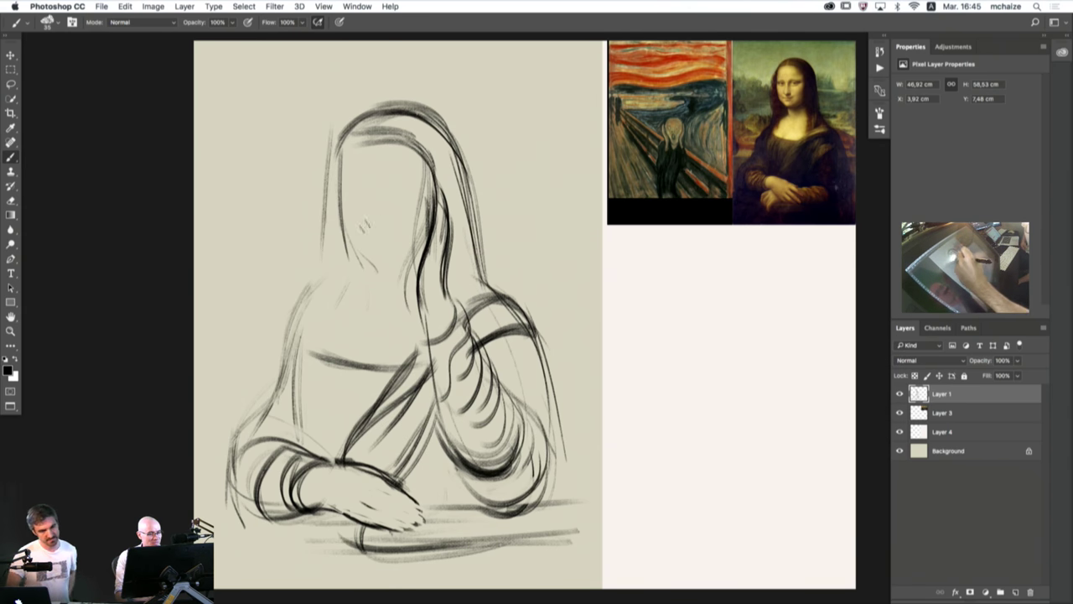
# - Darken the hairline arc over the forehead and the opposite side of the face, and sketch the neck curve
pyautogui.moveTo(377, 129); pyautogui.dragTo(437, 175)
pyautogui.moveTo(379, 131)
pyautogui.mouseDown()
pyautogui.moveTo(423, 144)
pyautogui.moveTo(336, 187)
pyautogui.mouseUp()
pyautogui.moveTo(337, 146)
pyautogui.mouseDown()
pyautogui.moveTo(358, 292)
pyautogui.moveTo(339, 319)
pyautogui.mouseUp()
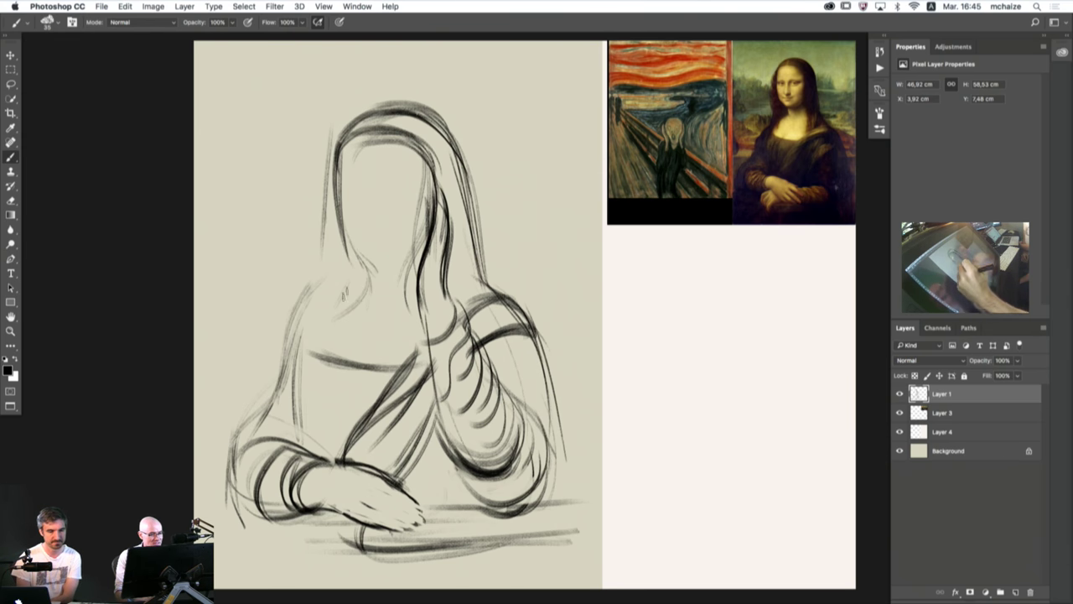
# - Darken the shoulder and upper arm contour above the resting arm and round out the outline of its sleeve
pyautogui.moveTo(333, 278); pyautogui.dragTo(296, 312)
pyautogui.moveTo(290, 316); pyautogui.dragTo(283, 364)
pyautogui.moveTo(333, 283); pyautogui.dragTo(295, 320)
pyautogui.moveTo(301, 309); pyautogui.dragTo(242, 444)
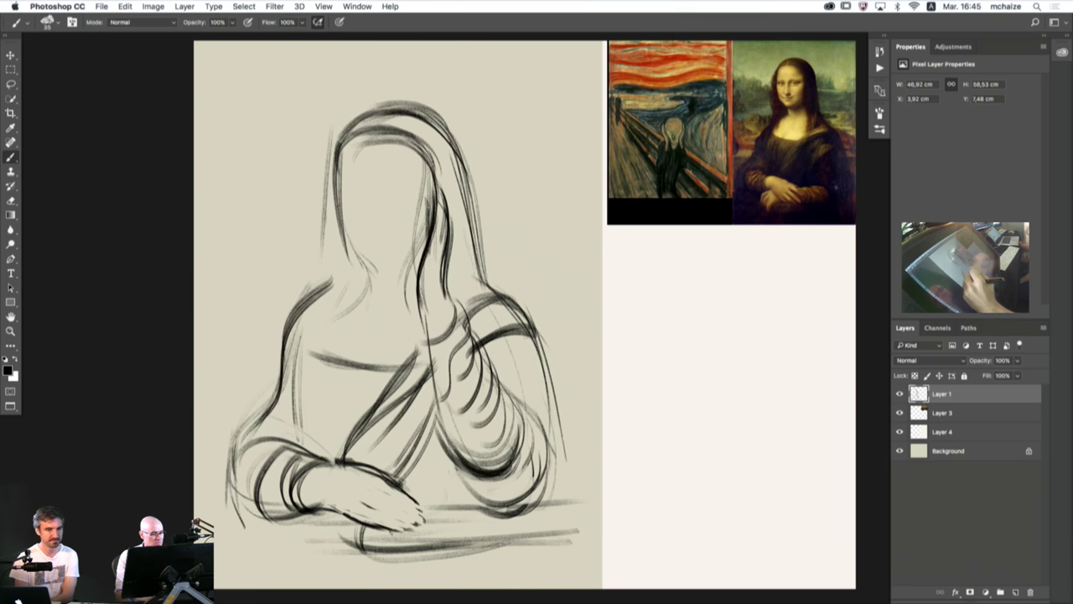
pyautogui.moveTo(283, 369); pyautogui.dragTo(233, 476)
pyautogui.moveTo(268, 411); pyautogui.dragTo(228, 500)
pyautogui.moveTo(293, 442)
pyautogui.mouseDown()
pyautogui.moveTo(238, 525)
pyautogui.moveTo(309, 525)
pyautogui.mouseUp()
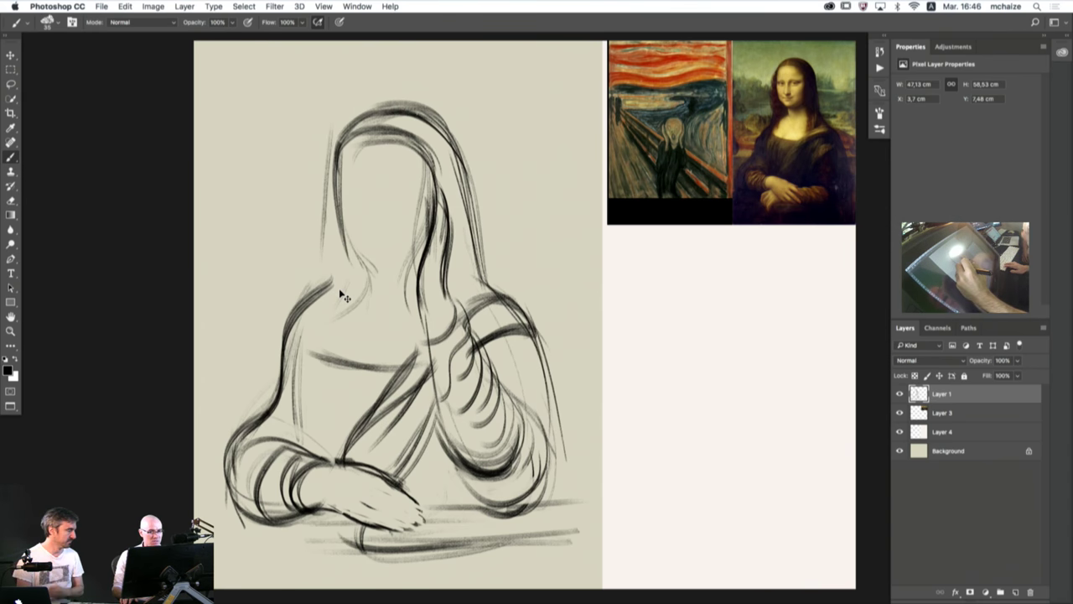
# - Move the Layer 1 sketch slightly up and extend the ledge strokes beneath the hand and past both elbows
pyautogui.moveTo(339, 294)
pyautogui.mouseDown()
pyautogui.moveTo(333, 284)
pyautogui.moveTo(309, 295)
pyautogui.mouseUp()
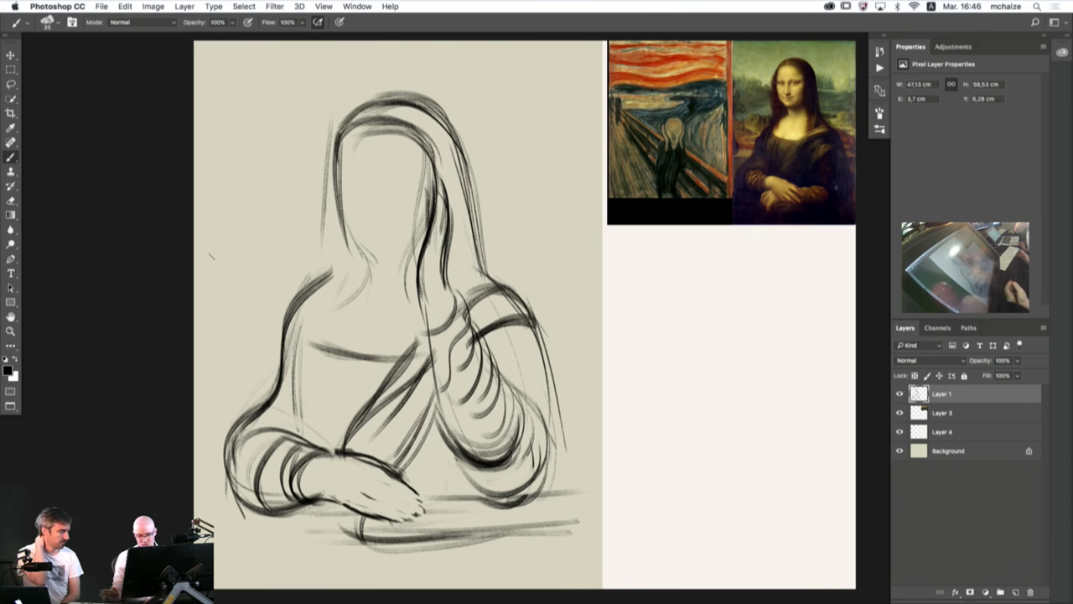
pyautogui.moveTo(503, 524)
pyautogui.mouseDown()
pyautogui.moveTo(374, 534)
pyautogui.moveTo(295, 558)
pyautogui.mouseUp()
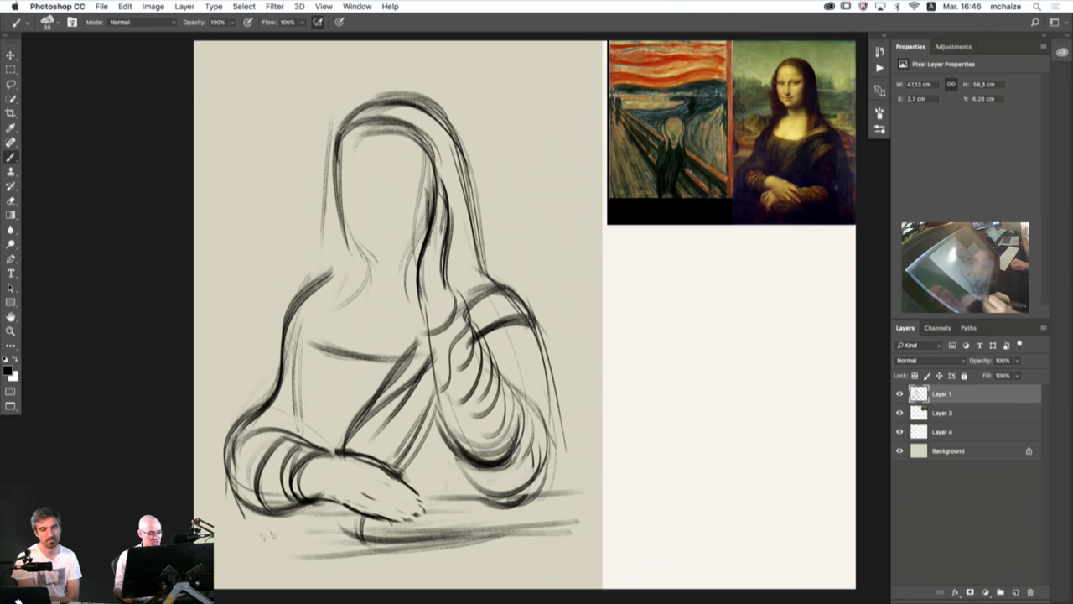
pyautogui.moveTo(342, 510)
pyautogui.mouseDown()
pyautogui.moveTo(253, 517)
pyautogui.moveTo(224, 505)
pyautogui.mouseUp()
pyautogui.moveTo(252, 499)
pyautogui.mouseDown()
pyautogui.moveTo(209, 498)
pyautogui.moveTo(250, 514)
pyautogui.mouseUp()
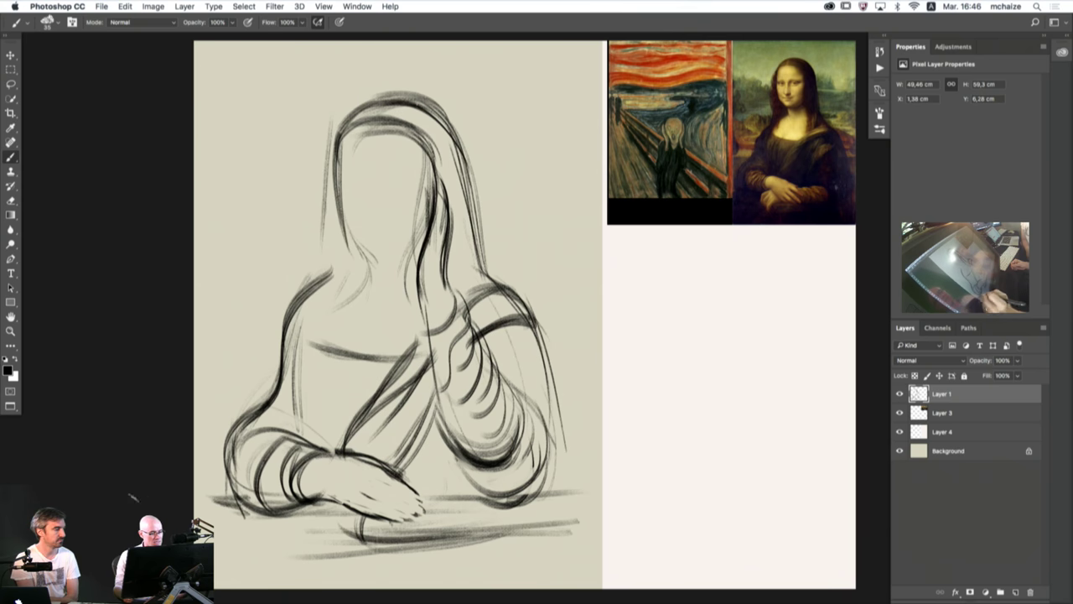
pyautogui.moveTo(370, 500)
pyautogui.mouseDown()
pyautogui.moveTo(557, 489)
pyautogui.moveTo(487, 493)
pyautogui.mouseUp()
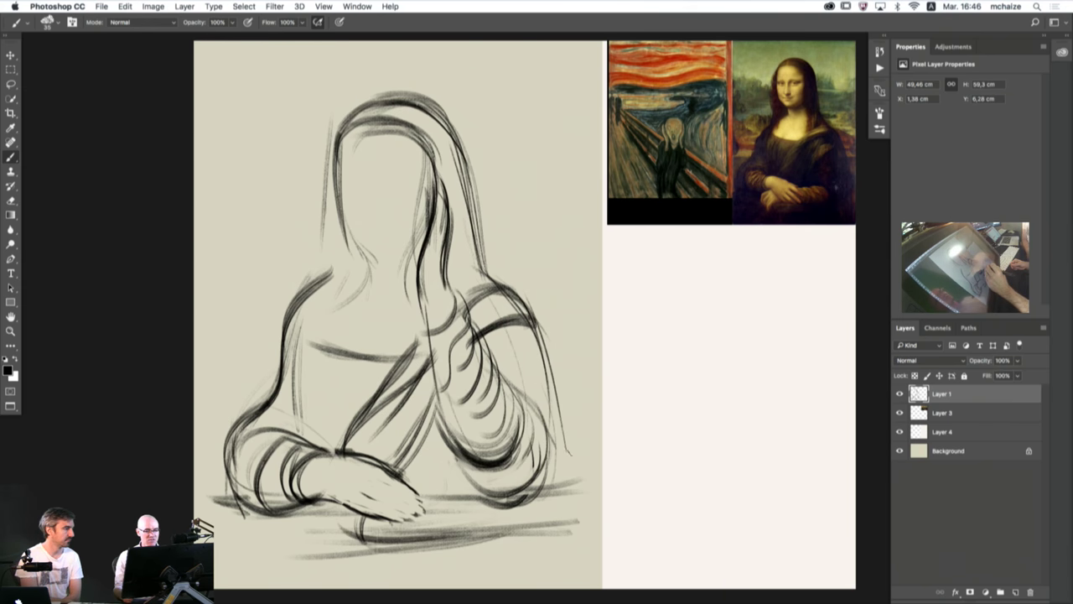
# - Sketch a straight diagonal railing line behind the figure, from beyond the raised arm's elbow to above the opposite shoulder
pyautogui.moveTo(552, 426); pyautogui.dragTo(600, 463)
pyautogui.moveTo(523, 404); pyautogui.dragTo(600, 464)
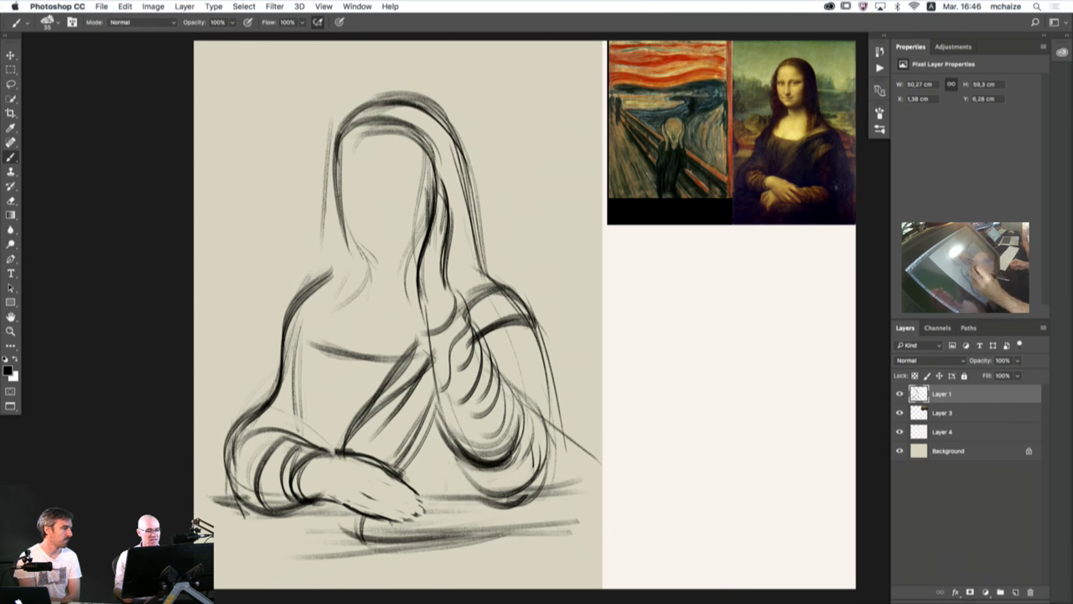
pyautogui.moveTo(295, 271); pyautogui.dragTo(209, 232)
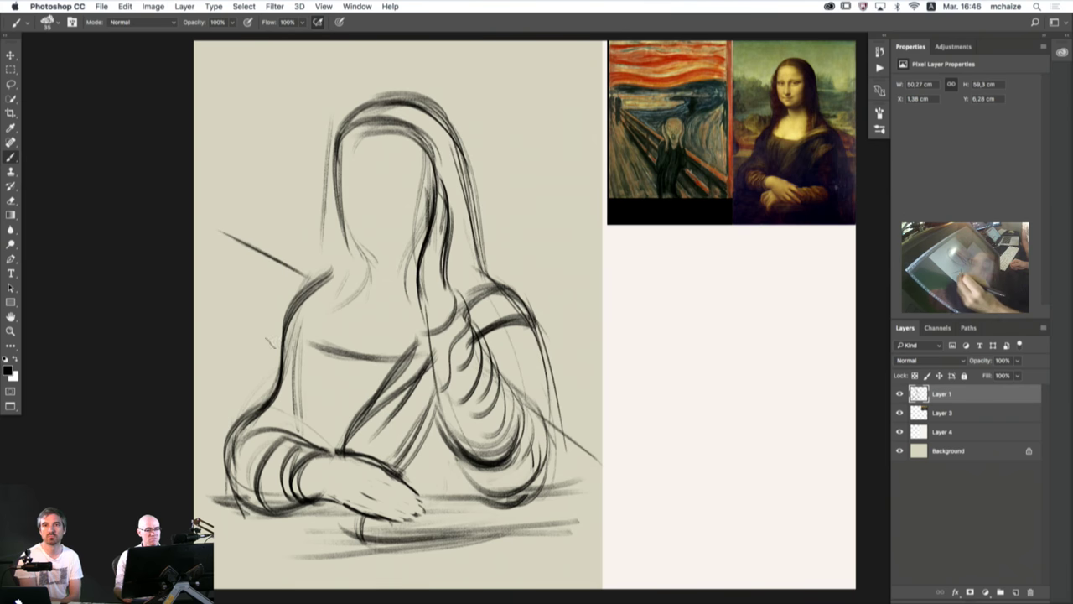
# - Sketch several parallel diagonal railing lines behind the shoulder and upper arm of the resting arm, running out to the canvas edge
pyautogui.moveTo(287, 285)
pyautogui.mouseDown()
pyautogui.moveTo(220, 240)
pyautogui.moveTo(236, 270)
pyautogui.mouseUp()
pyautogui.moveTo(289, 310)
pyautogui.mouseDown()
pyautogui.moveTo(233, 272)
pyautogui.moveTo(260, 300)
pyautogui.mouseUp()
pyautogui.moveTo(297, 357)
pyautogui.mouseDown()
pyautogui.moveTo(221, 308)
pyautogui.moveTo(252, 341)
pyautogui.mouseUp()
pyautogui.moveTo(292, 379); pyautogui.dragTo(215, 295)
pyautogui.moveTo(255, 359); pyautogui.dragTo(194, 299)
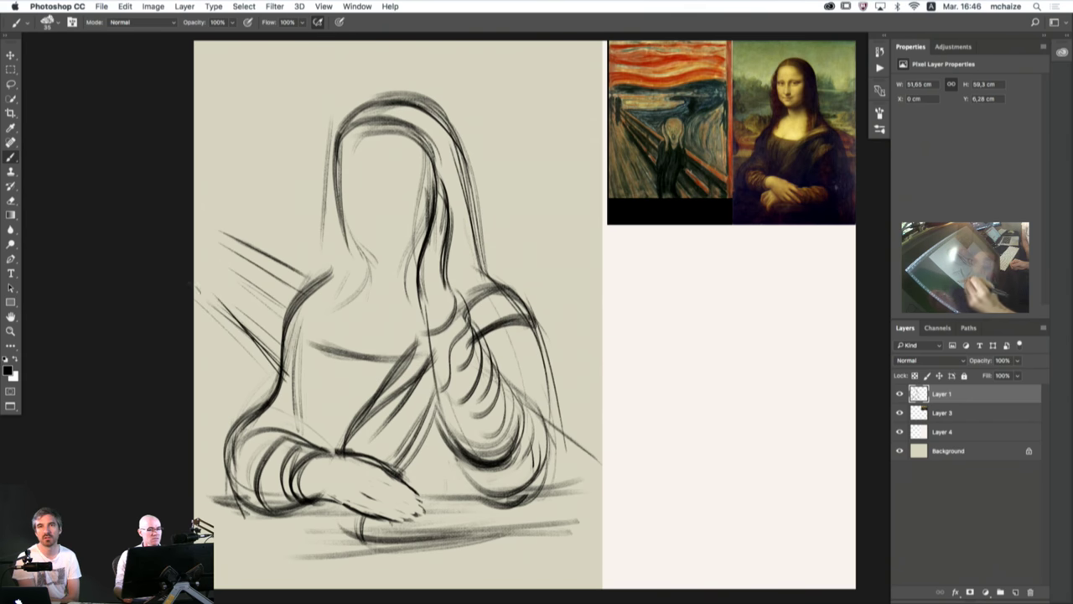
pyautogui.moveTo(273, 276); pyautogui.dragTo(210, 239)
pyautogui.moveTo(300, 290); pyautogui.dragTo(275, 275)
# - Extend the railing line beyond the raised arm's elbow and add contour strokes to the resting hand's fingers and wrist
pyautogui.moveTo(556, 424); pyautogui.dragTo(621, 482)
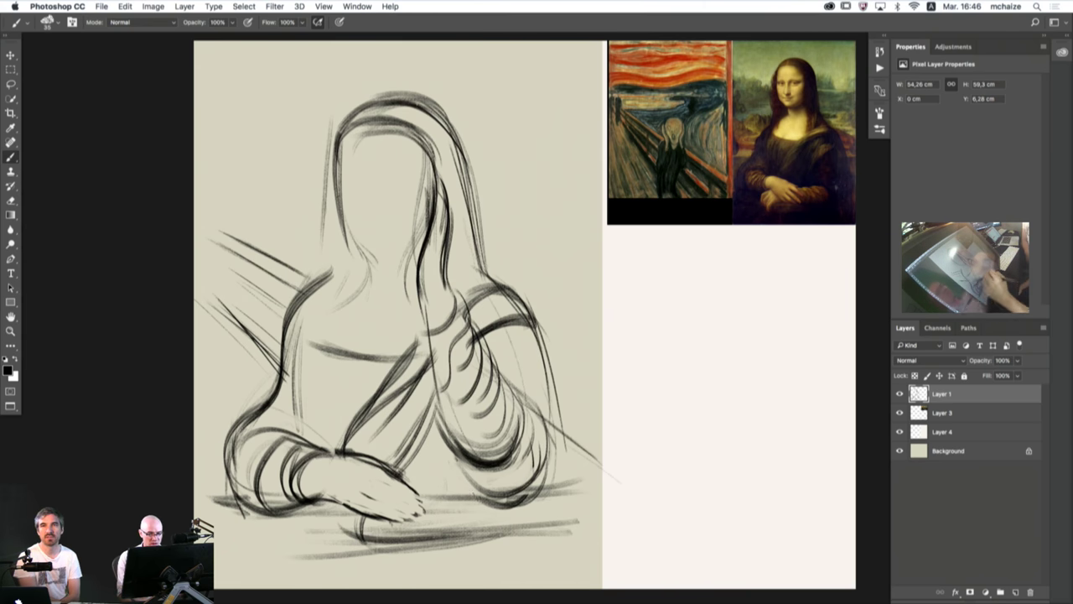
pyautogui.moveTo(377, 501); pyautogui.dragTo(434, 505)
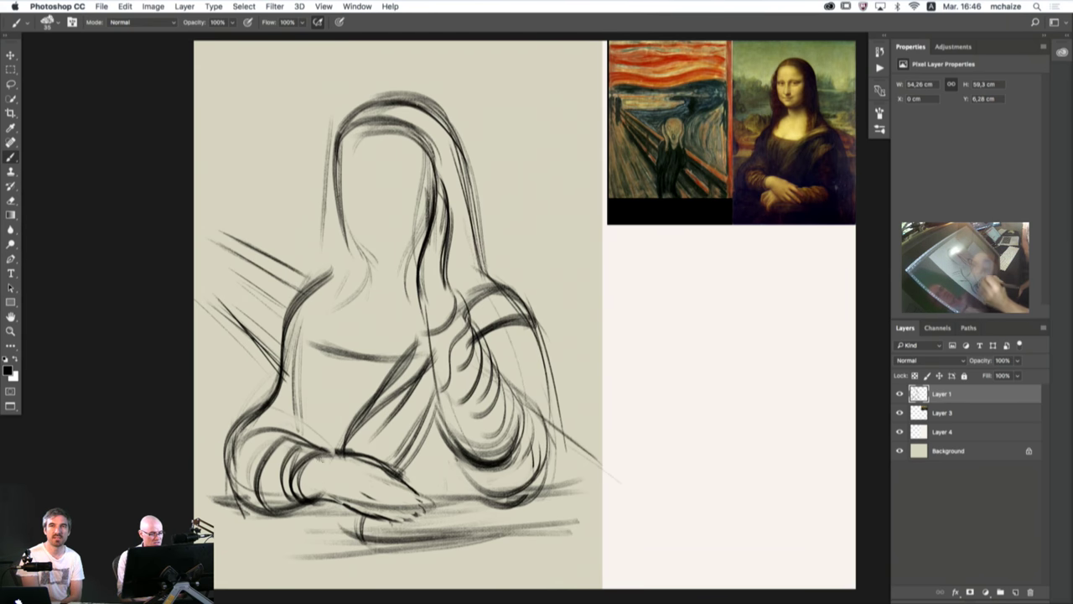
pyautogui.moveTo(319, 459)
pyautogui.mouseDown()
pyautogui.moveTo(420, 479)
pyautogui.moveTo(334, 508)
pyautogui.moveTo(314, 501)
pyautogui.mouseUp()
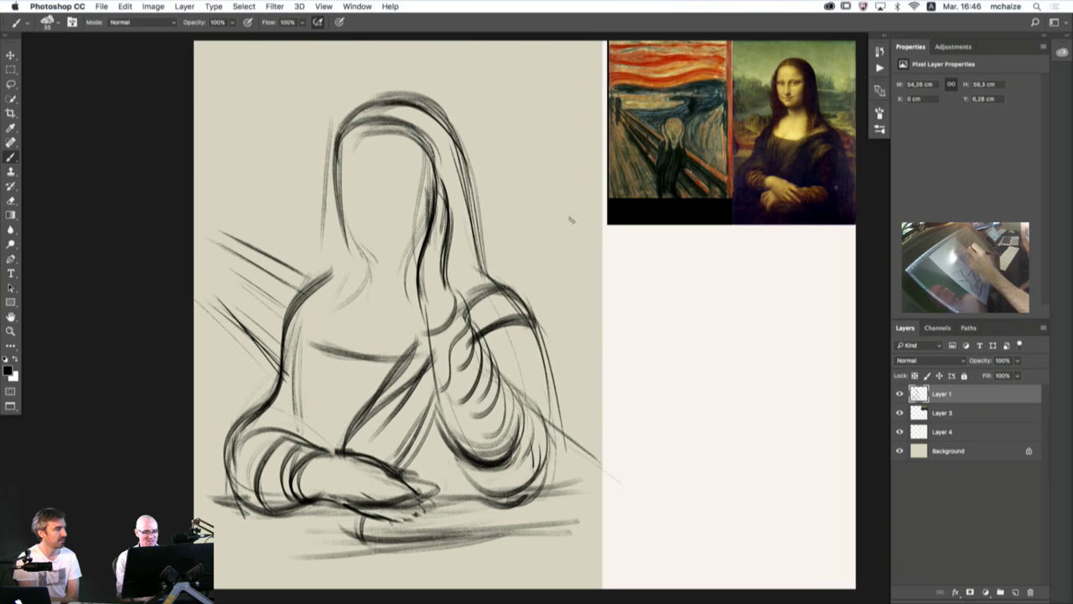
# - Sketch looping, winding landscape curves beside the hair, above the shoulder of the raised arm
pyautogui.moveTo(488, 247)
pyautogui.mouseDown()
pyautogui.moveTo(559, 218)
pyautogui.moveTo(510, 176)
pyautogui.mouseUp()
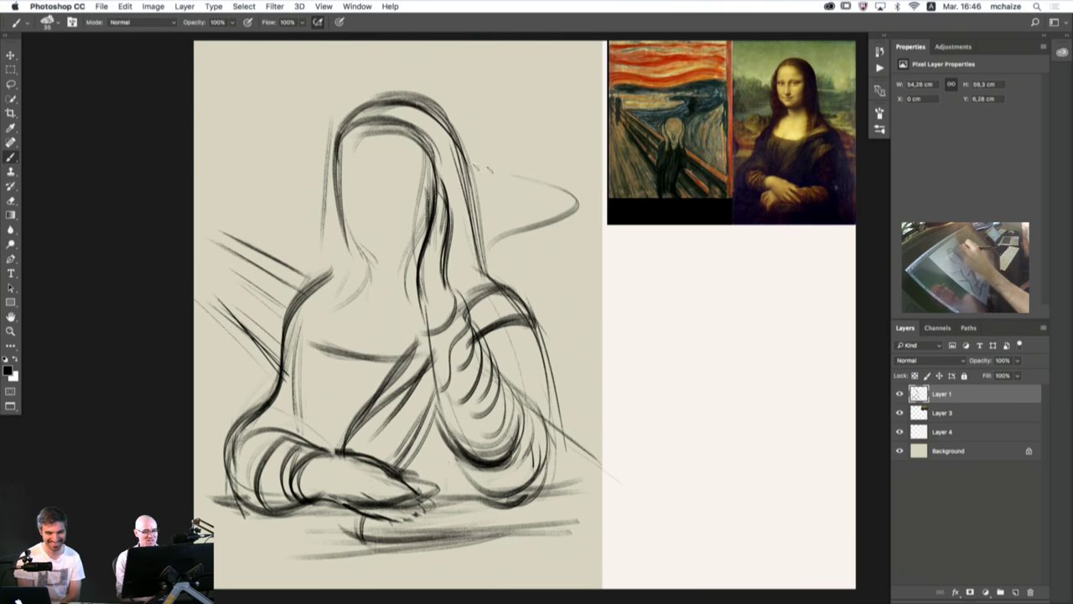
pyautogui.moveTo(574, 183)
pyautogui.mouseDown()
pyautogui.moveTo(532, 219)
pyautogui.moveTo(590, 209)
pyautogui.moveTo(493, 171)
pyautogui.mouseUp()
pyautogui.moveTo(574, 211); pyautogui.dragTo(537, 182)
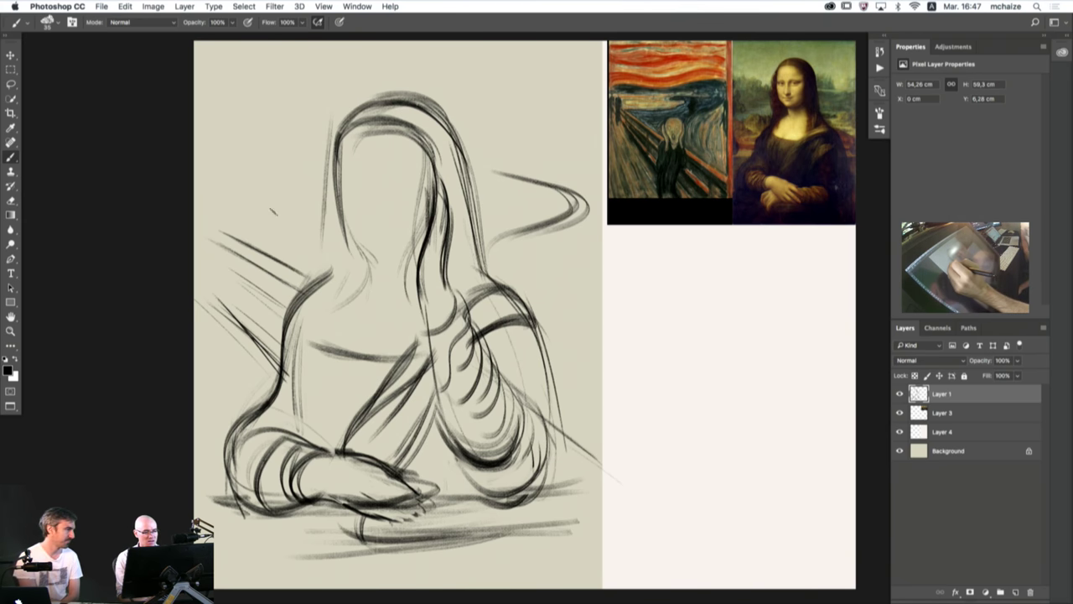
pyautogui.moveTo(563, 202)
pyautogui.mouseDown()
pyautogui.moveTo(482, 182)
pyautogui.moveTo(562, 202)
pyautogui.moveTo(490, 237)
pyautogui.mouseUp()
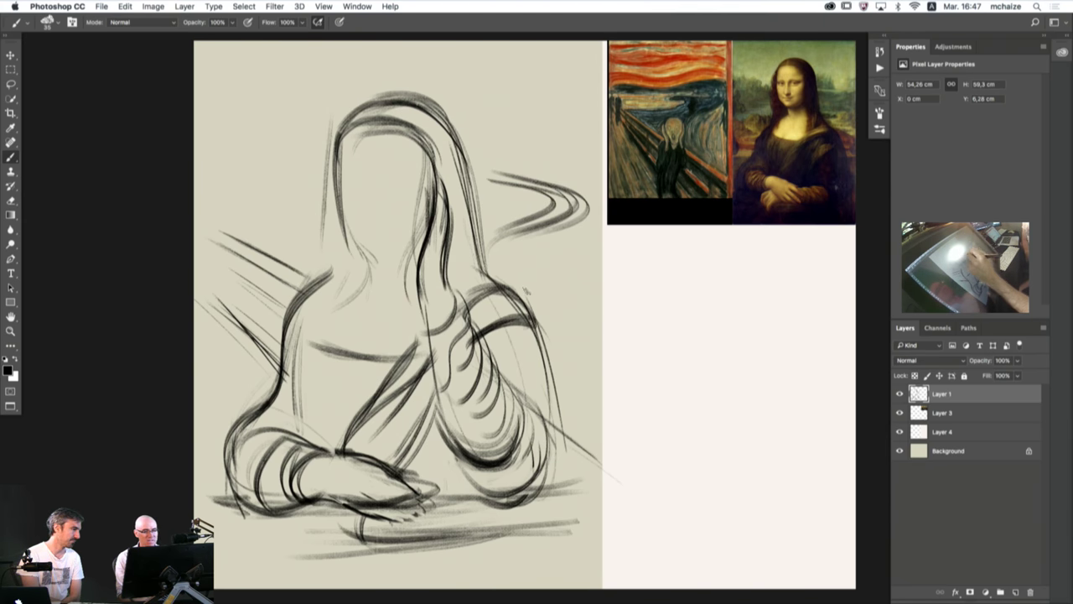
pyautogui.moveTo(552, 288)
pyautogui.mouseDown()
pyautogui.moveTo(537, 186)
pyautogui.moveTo(503, 188)
pyautogui.mouseUp()
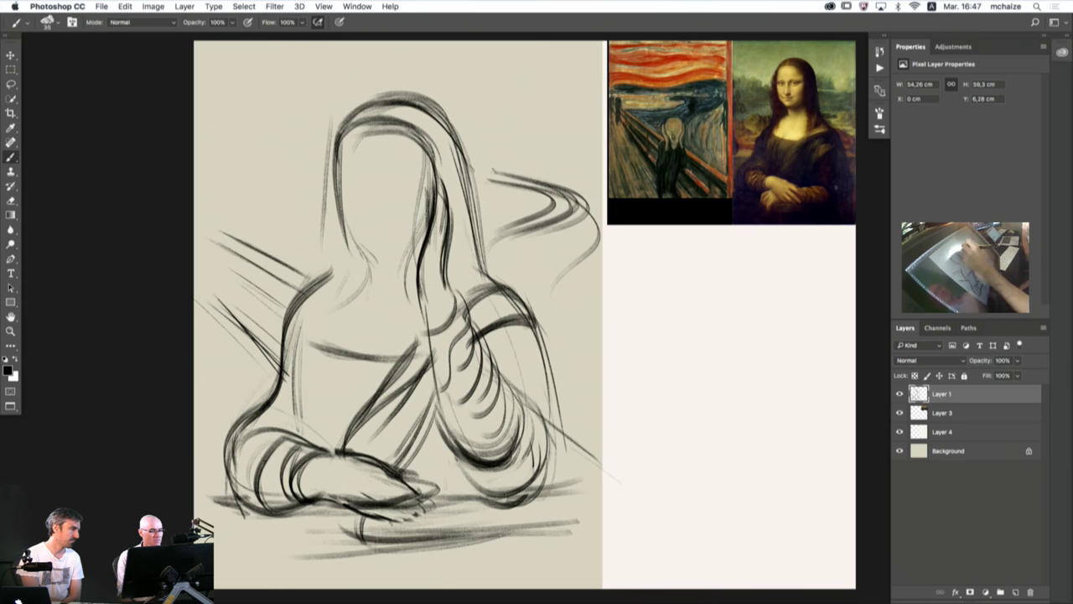
# - Sketch the horizon line and swirling shoreline and cloud curves on the opposite side of the head
pyautogui.moveTo(362, 167); pyautogui.dragTo(226, 175)
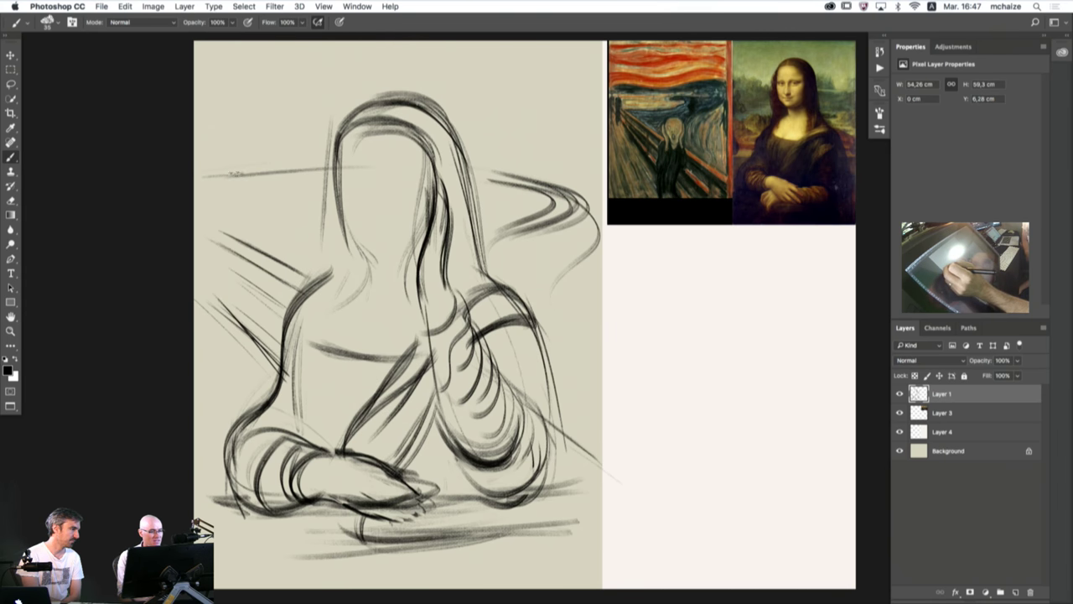
pyautogui.moveTo(295, 176)
pyautogui.mouseDown()
pyautogui.moveTo(329, 208)
pyautogui.moveTo(224, 217)
pyautogui.mouseUp()
pyautogui.moveTo(283, 172)
pyautogui.mouseDown()
pyautogui.moveTo(219, 176)
pyautogui.moveTo(236, 171)
pyautogui.mouseUp()
pyautogui.moveTo(317, 157); pyautogui.dragTo(224, 159)
pyautogui.moveTo(285, 159)
pyautogui.mouseDown()
pyautogui.moveTo(245, 155)
pyautogui.moveTo(331, 125)
pyautogui.moveTo(211, 141)
pyautogui.mouseUp()
pyautogui.moveTo(198, 87); pyautogui.dragTo(325, 106)
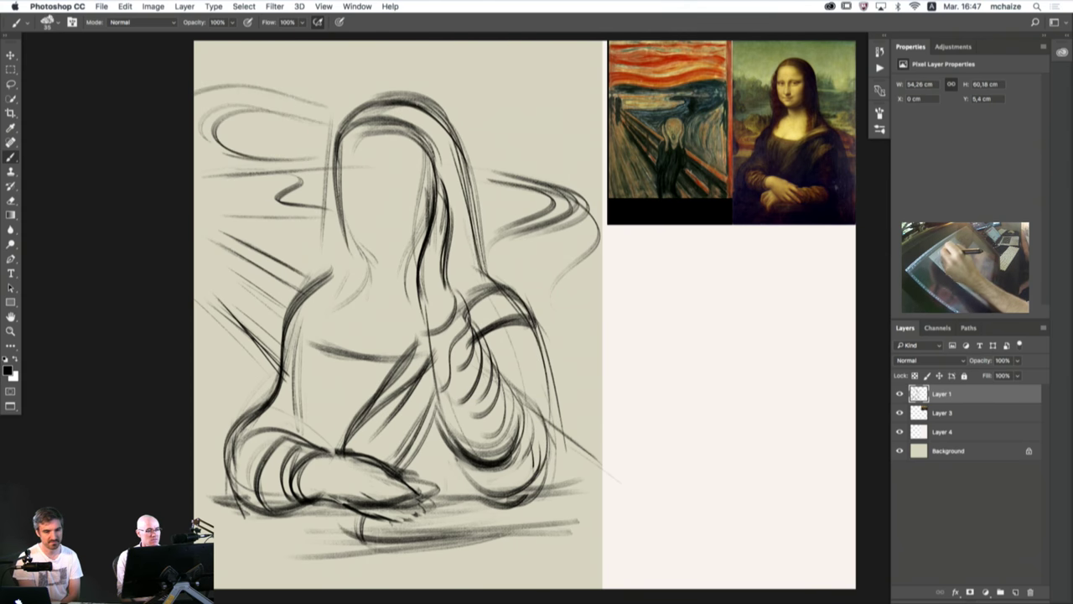
# - Fill the sky above and around the head with long wavy strokes and link the cloud loop to the horizon
pyautogui.moveTo(460, 128)
pyautogui.mouseDown()
pyautogui.moveTo(548, 117)
pyautogui.moveTo(600, 128)
pyautogui.mouseUp()
pyautogui.moveTo(523, 119)
pyautogui.mouseDown()
pyautogui.moveTo(473, 122)
pyautogui.moveTo(602, 83)
pyautogui.mouseUp()
pyautogui.moveTo(446, 101)
pyautogui.mouseDown()
pyautogui.moveTo(578, 83)
pyautogui.moveTo(327, 62)
pyautogui.moveTo(210, 73)
pyautogui.moveTo(362, 63)
pyautogui.moveTo(530, 72)
pyautogui.moveTo(386, 71)
pyautogui.mouseUp()
pyautogui.moveTo(488, 49); pyautogui.dragTo(299, 45)
pyautogui.moveTo(452, 54)
pyautogui.mouseDown()
pyautogui.moveTo(322, 43)
pyautogui.moveTo(537, 50)
pyautogui.mouseUp()
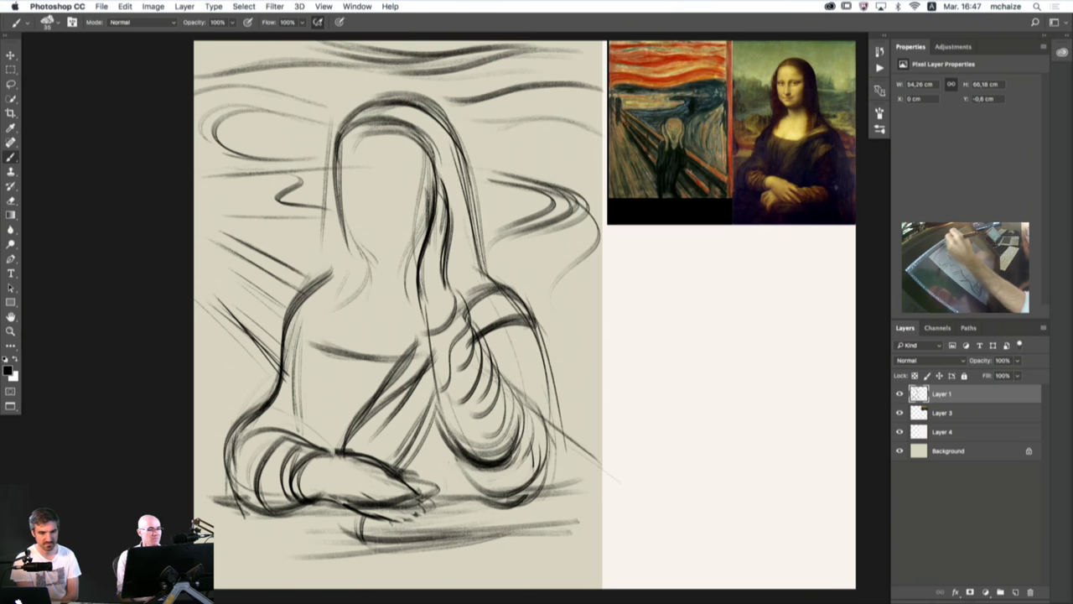
pyautogui.moveTo(414, 69)
pyautogui.mouseDown()
pyautogui.moveTo(602, 60)
pyautogui.moveTo(473, 58)
pyautogui.mouseUp()
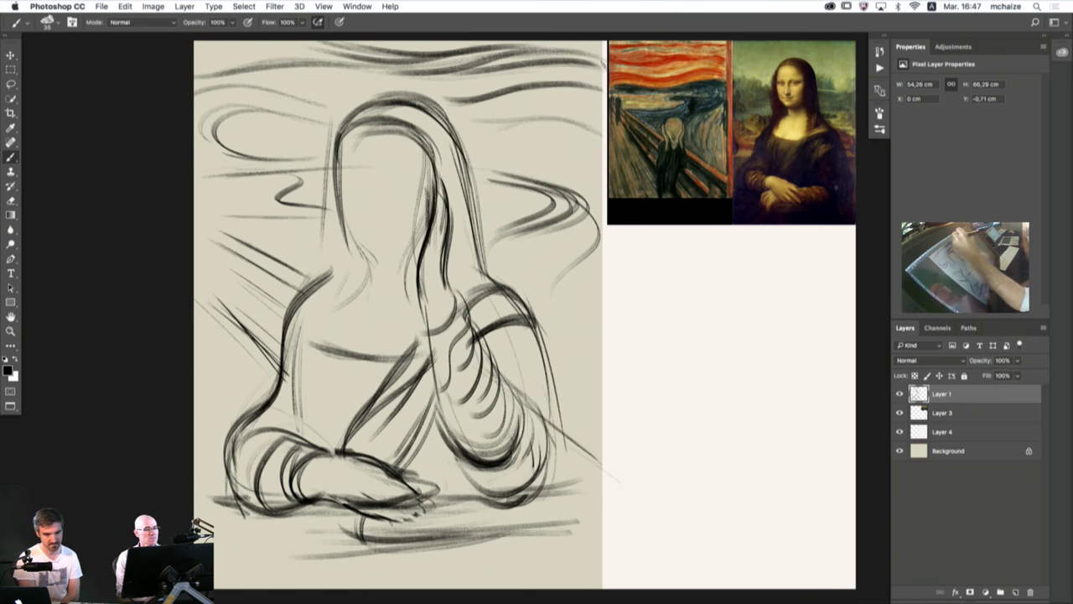
pyautogui.moveTo(602, 64)
pyautogui.mouseDown()
pyautogui.moveTo(328, 46)
pyautogui.moveTo(344, 70)
pyautogui.moveTo(195, 53)
pyautogui.mouseUp()
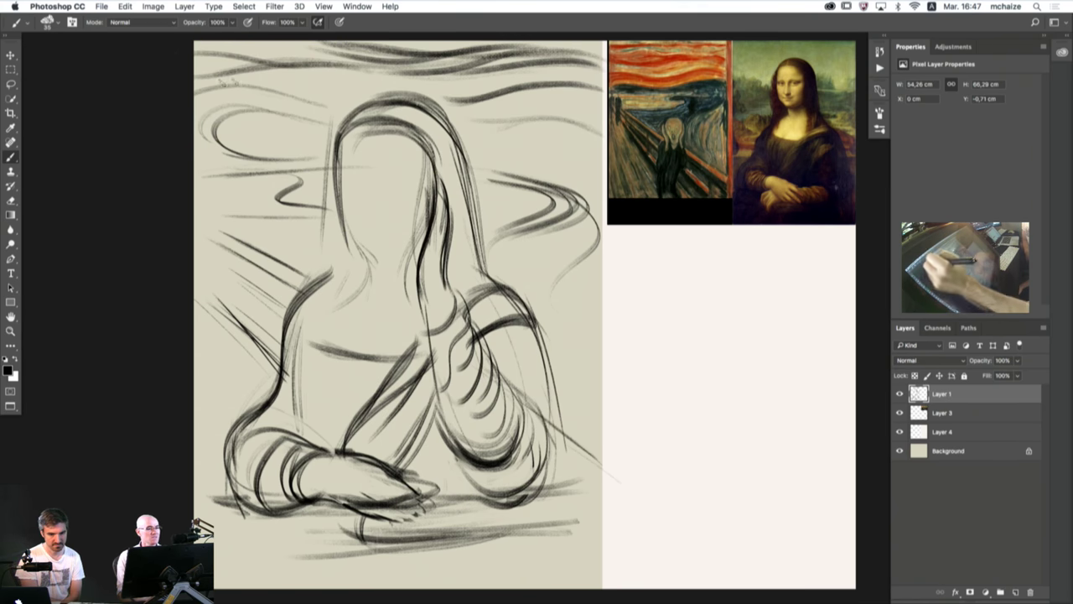
pyautogui.moveTo(302, 82); pyautogui.dragTo(361, 82)
pyautogui.moveTo(252, 154); pyautogui.dragTo(205, 176)
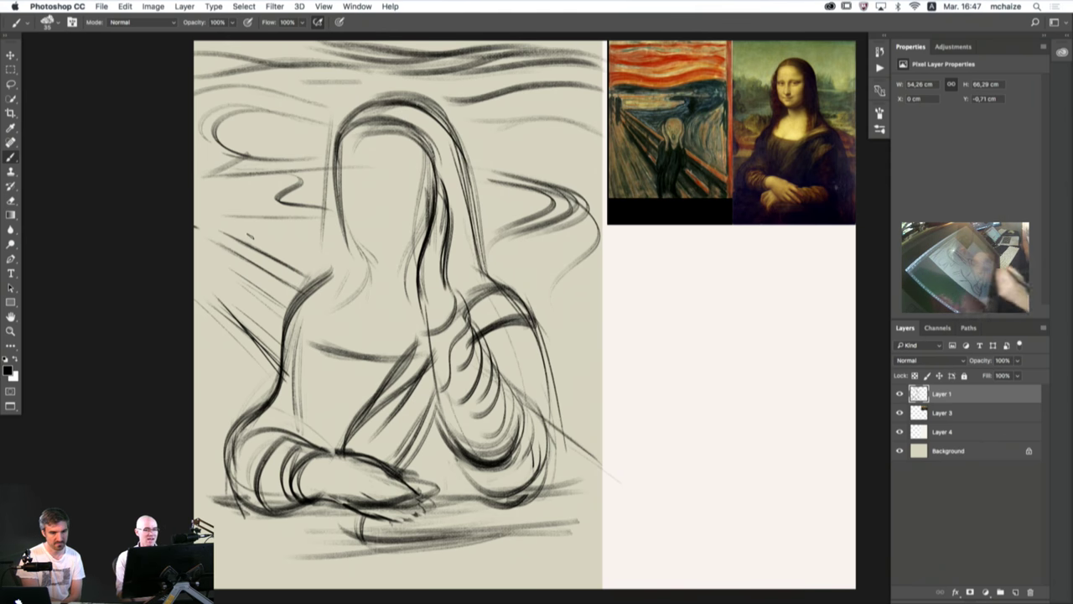
# - Redraw the narrow cheek and jaw contour of the face down to the chin
pyautogui.moveTo(350, 212); pyautogui.dragTo(364, 255)
pyautogui.moveTo(343, 217); pyautogui.dragTo(358, 261)
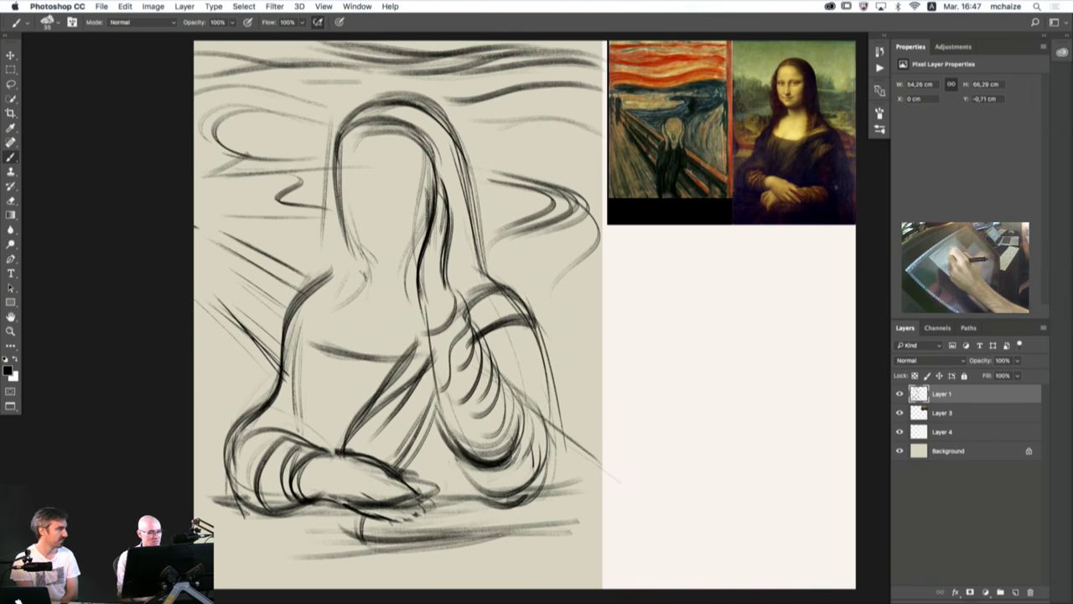
pyautogui.moveTo(338, 153); pyautogui.dragTo(363, 264)
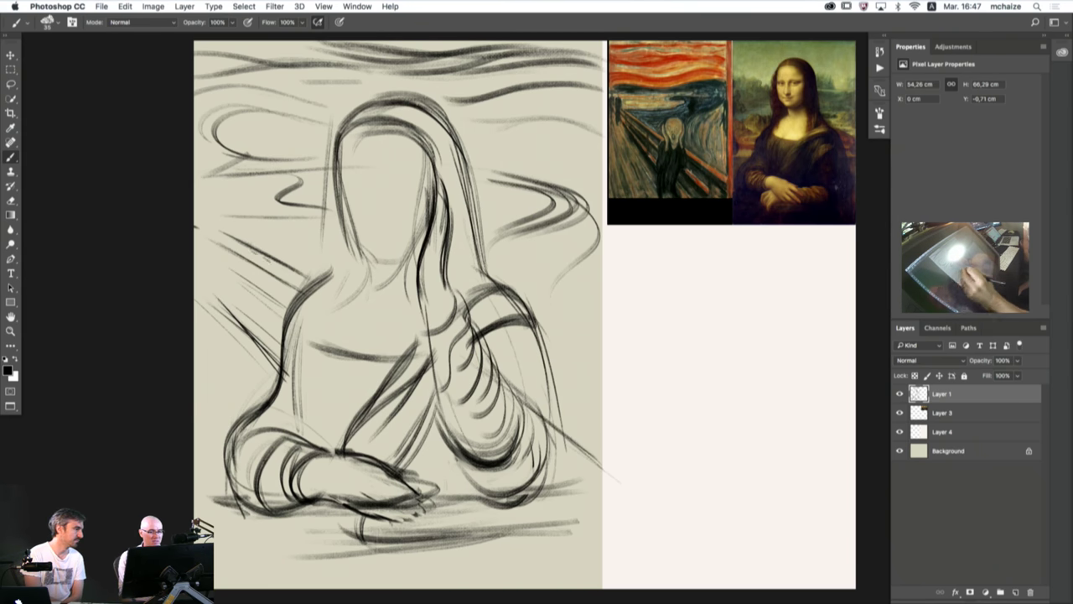
# - Extend the diagonal railing guide lines through the torso toward the resting wrist and out past the raised arm's elbow
pyautogui.moveTo(222, 233); pyautogui.dragTo(259, 256)
pyautogui.moveTo(357, 308); pyautogui.dragTo(506, 408)
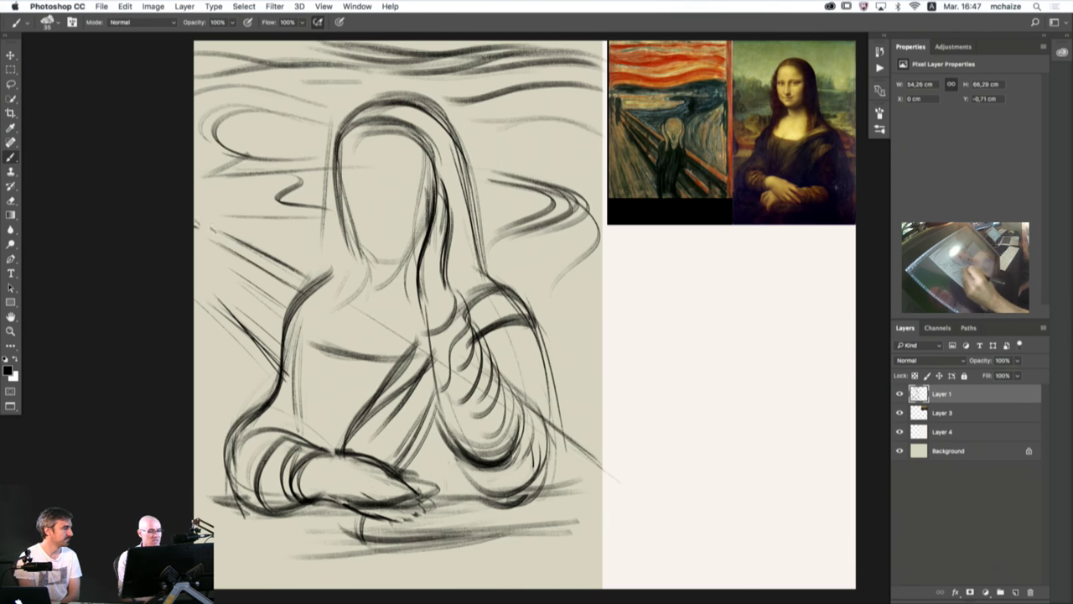
pyautogui.moveTo(207, 276); pyautogui.dragTo(326, 423)
pyautogui.moveTo(216, 308); pyautogui.dragTo(338, 446)
pyautogui.moveTo(495, 592)
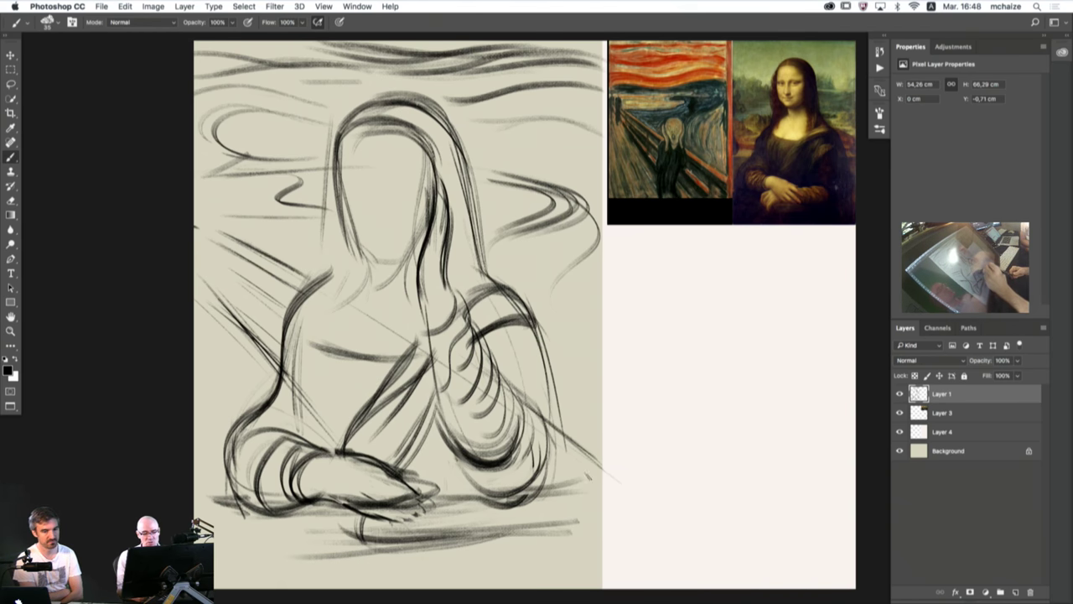
pyautogui.moveTo(560, 438); pyautogui.dragTo(642, 503)
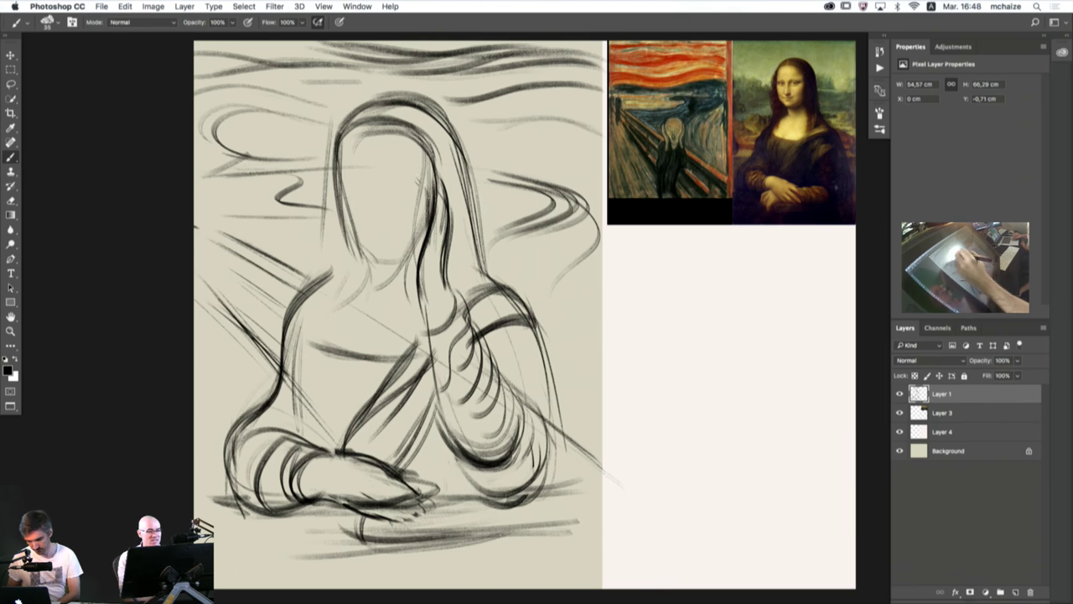
# - Darken the outer hair contour and continue it along the shoulder, upper arm and elbow of the raised arm
pyautogui.moveTo(432, 103)
pyautogui.mouseDown()
pyautogui.moveTo(474, 207)
pyautogui.moveTo(469, 186)
pyautogui.moveTo(488, 278)
pyautogui.mouseUp()
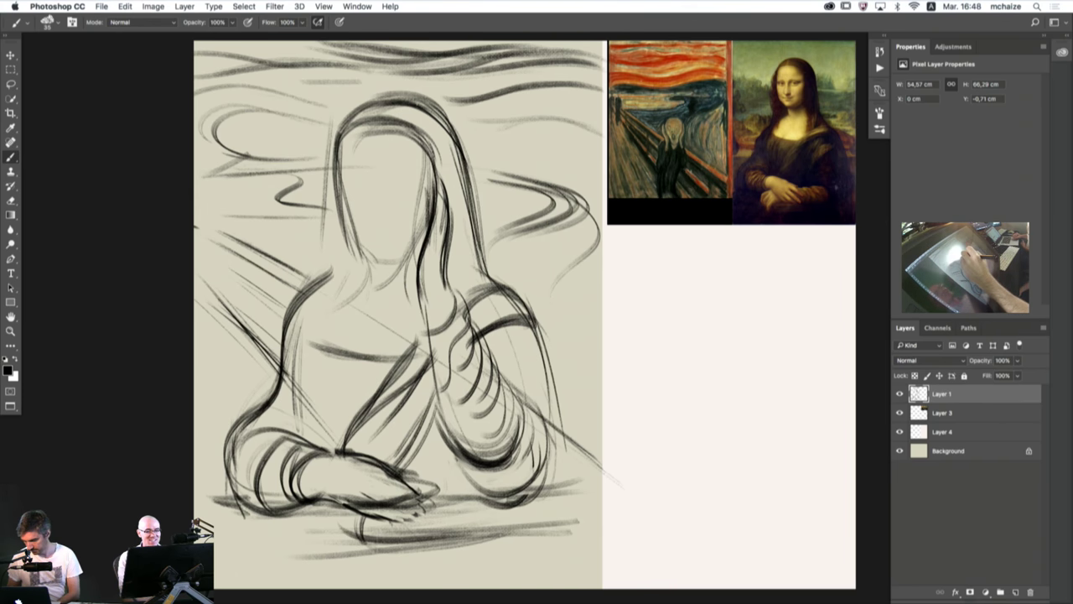
pyautogui.moveTo(473, 231); pyautogui.dragTo(530, 315)
pyautogui.moveTo(478, 258); pyautogui.dragTo(550, 402)
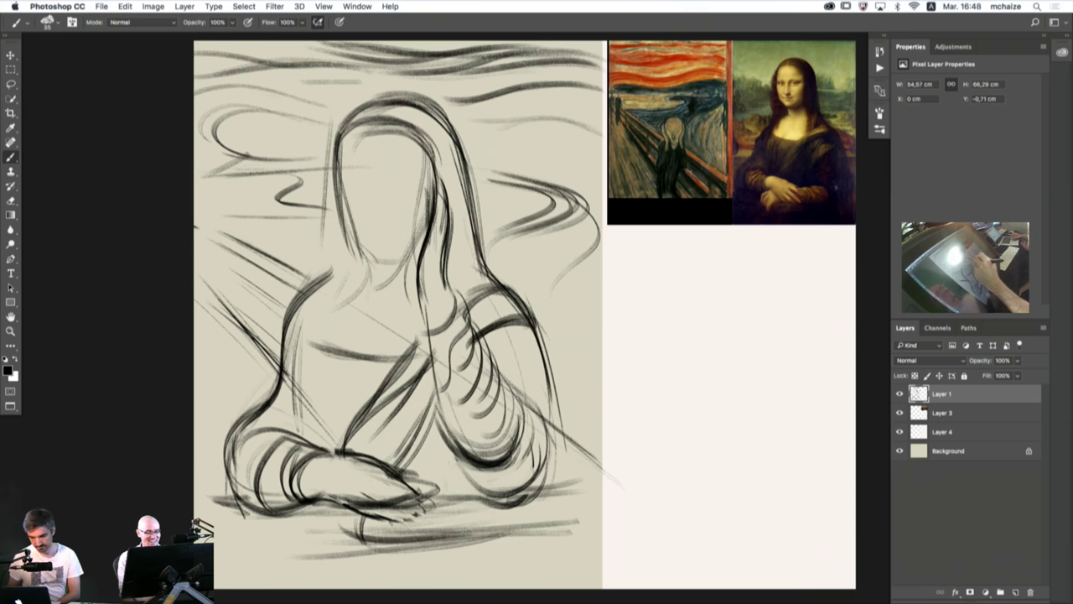
pyautogui.moveTo(520, 302)
pyautogui.mouseDown()
pyautogui.moveTo(558, 438)
pyautogui.moveTo(498, 503)
pyautogui.mouseUp()
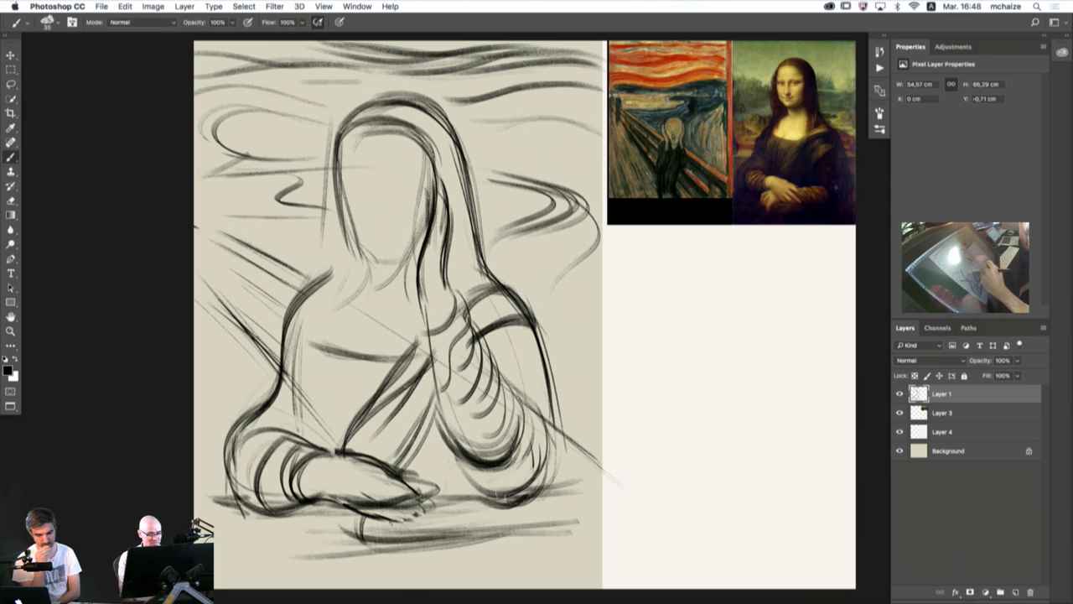
pyautogui.moveTo(446, 441); pyautogui.dragTo(526, 500)
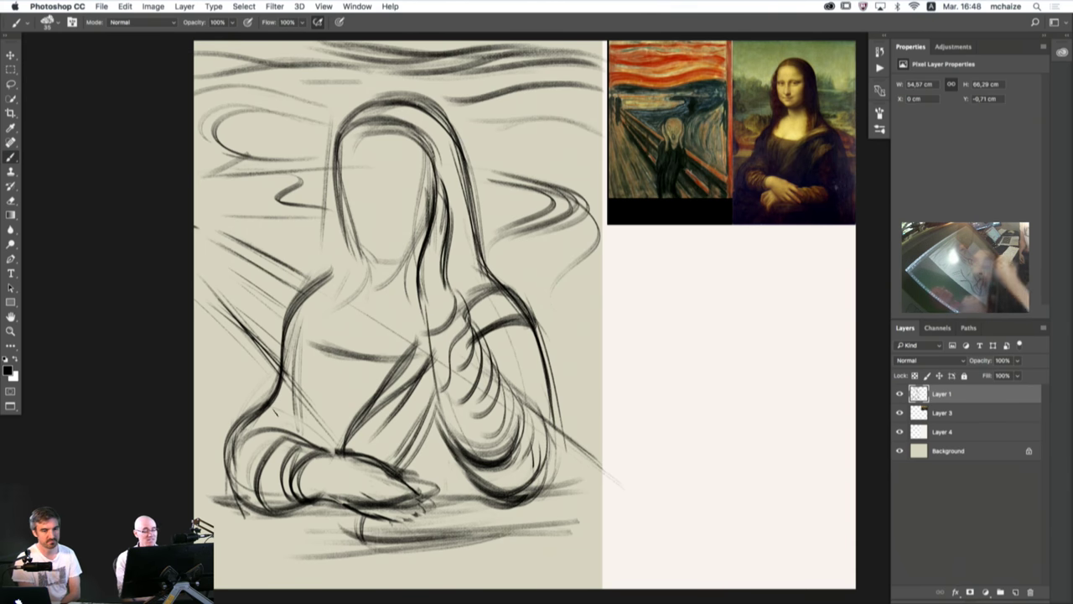
# - Strengthen the resting hand's outline from the wrist over the knuckles to the fingertips
pyautogui.moveTo(314, 451)
pyautogui.mouseDown()
pyautogui.moveTo(401, 474)
pyautogui.moveTo(423, 512)
pyautogui.mouseUp()
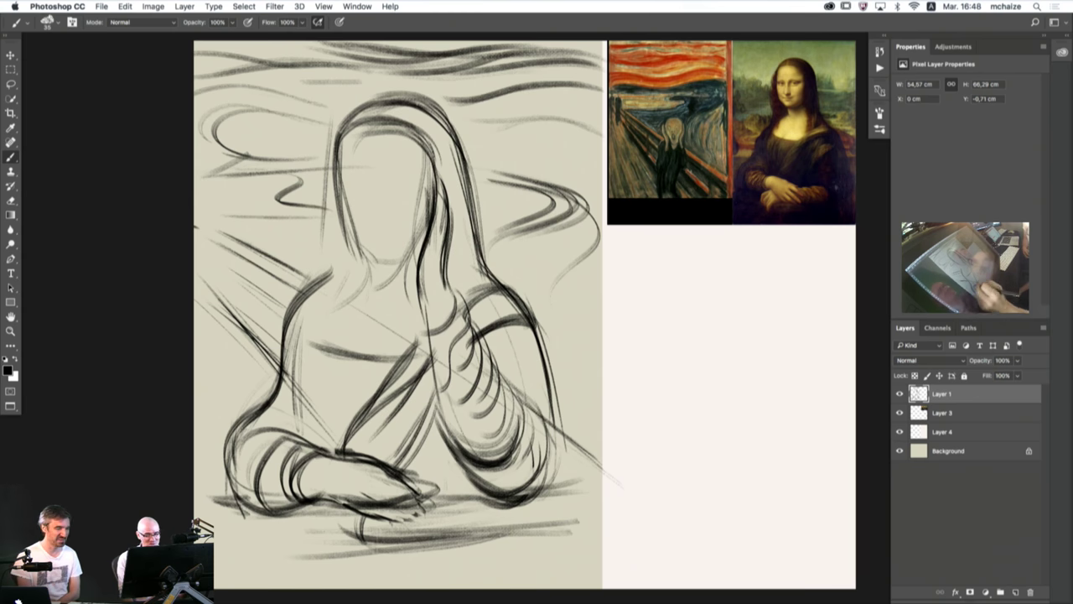
pyautogui.moveTo(370, 459)
pyautogui.mouseDown()
pyautogui.moveTo(289, 451)
pyautogui.moveTo(297, 487)
pyautogui.moveTo(374, 520)
pyautogui.moveTo(428, 515)
pyautogui.mouseUp()
pyautogui.moveTo(390, 476); pyautogui.dragTo(435, 510)
pyautogui.moveTo(375, 467); pyautogui.dragTo(408, 487)
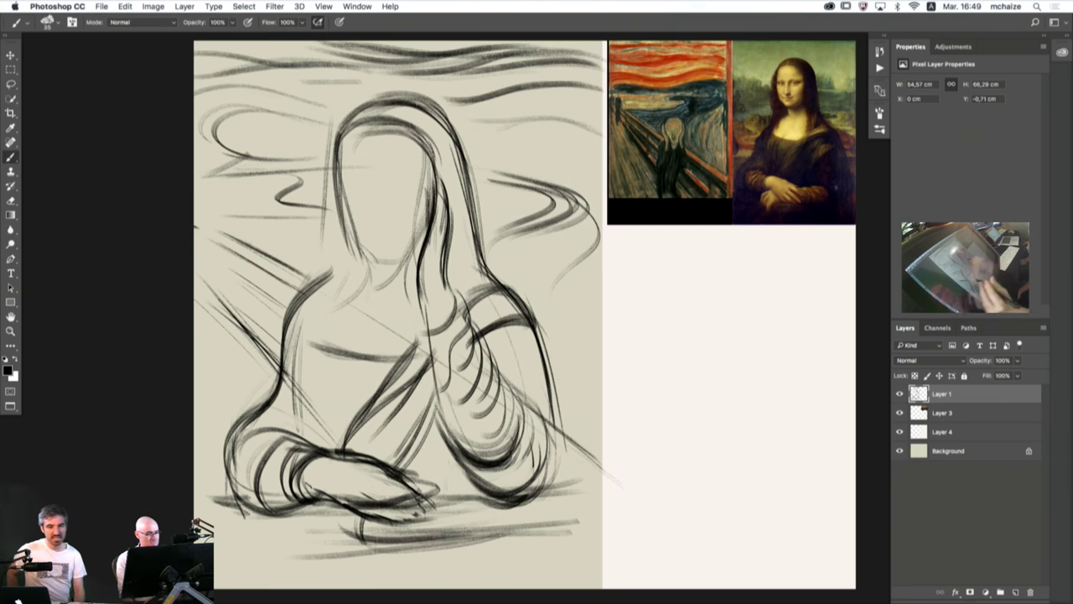
# - Set the brush mode to Clear and erase the stray strokes inside the resting hand
pyautogui.click(117, 20)
pyautogui.click(123, 50)
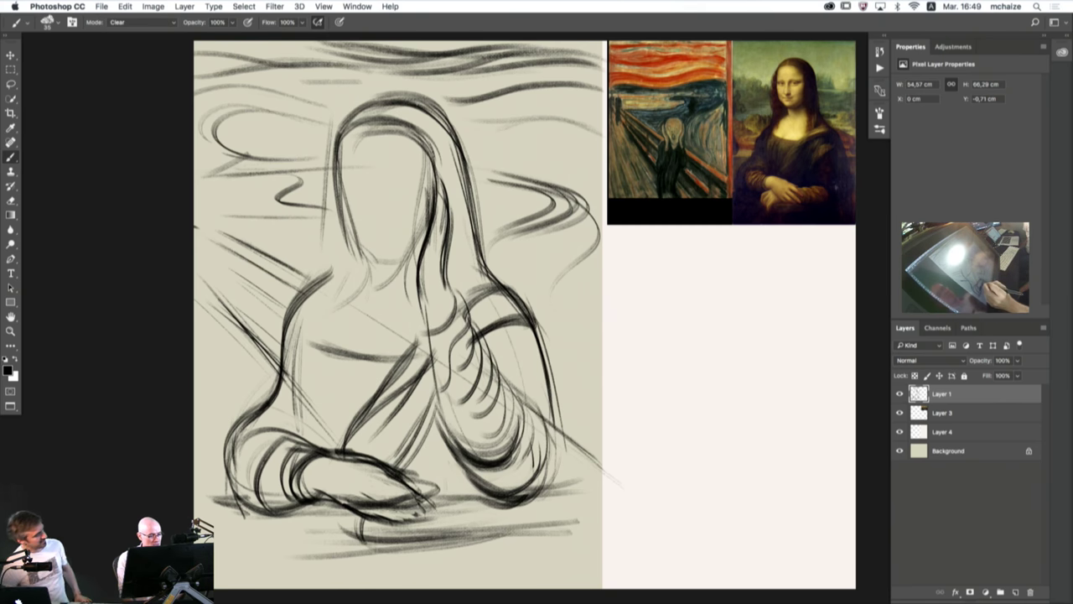
pyautogui.moveTo(345, 501)
pyautogui.mouseDown()
pyautogui.moveTo(421, 508)
pyautogui.moveTo(396, 490)
pyautogui.moveTo(424, 509)
pyautogui.moveTo(371, 496)
pyautogui.moveTo(383, 498)
pyautogui.mouseUp()
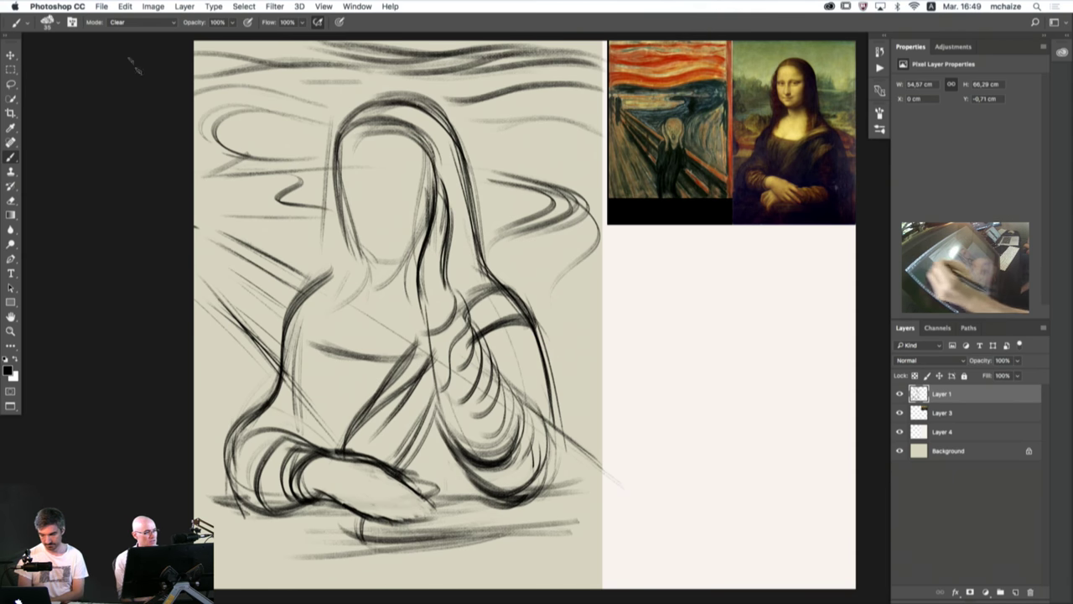
# - Set the brush mode back to Normal and redraw the finger lines of the resting hand
pyautogui.click(138, 22)
pyautogui.click(126, 10)
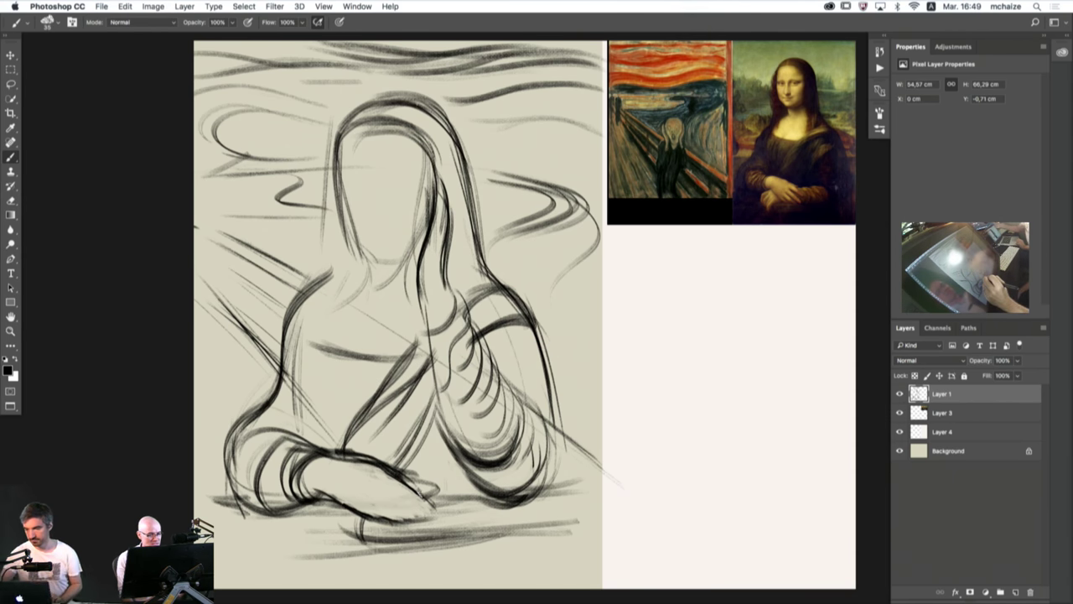
pyautogui.moveTo(375, 458)
pyautogui.mouseDown()
pyautogui.moveTo(430, 512)
pyautogui.moveTo(376, 488)
pyautogui.moveTo(427, 514)
pyautogui.moveTo(392, 519)
pyautogui.moveTo(325, 500)
pyautogui.mouseUp()
pyautogui.moveTo(436, 520); pyautogui.dragTo(369, 484)
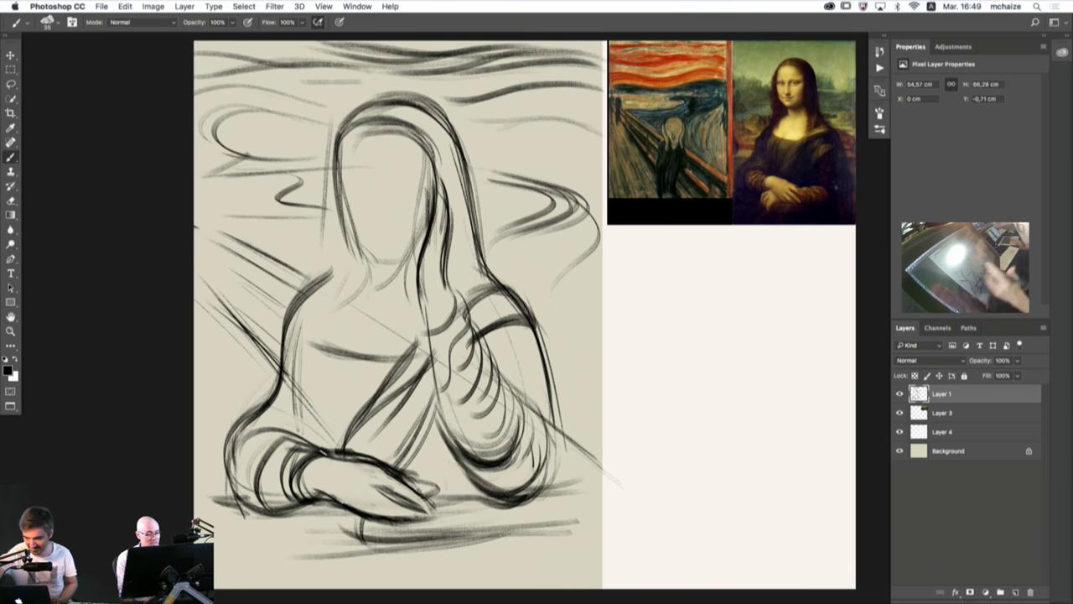
# - Build up the sleeve cuff around the resting wrist with dark curved strokes and darken the lines between the fingers
pyautogui.moveTo(335, 500)
pyautogui.mouseDown()
pyautogui.moveTo(304, 493)
pyautogui.moveTo(285, 445)
pyautogui.mouseUp()
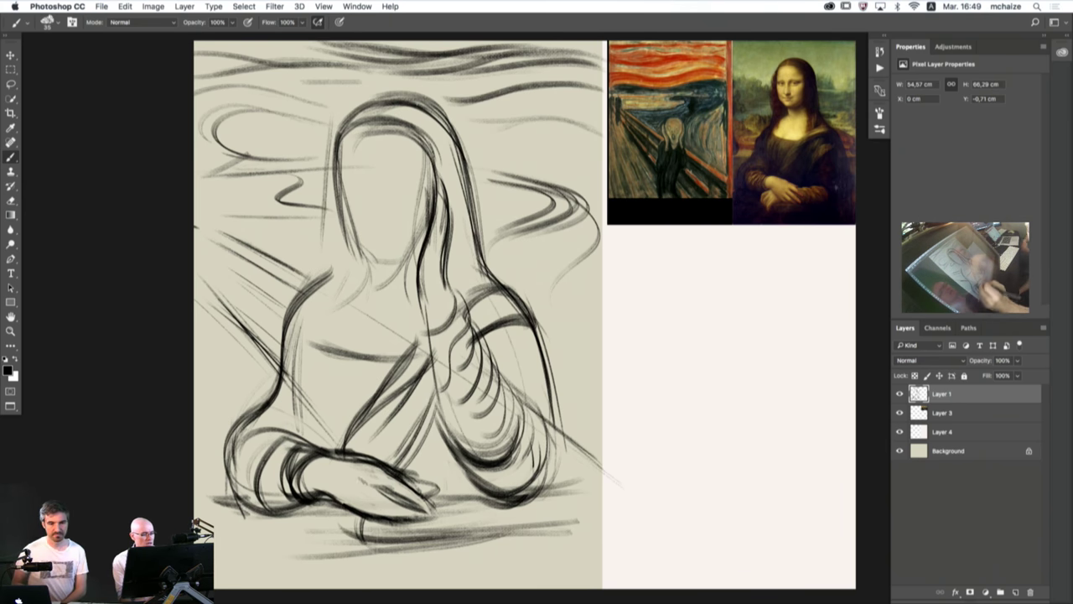
pyautogui.moveTo(377, 483); pyautogui.dragTo(435, 514)
pyautogui.moveTo(394, 480); pyautogui.dragTo(379, 509)
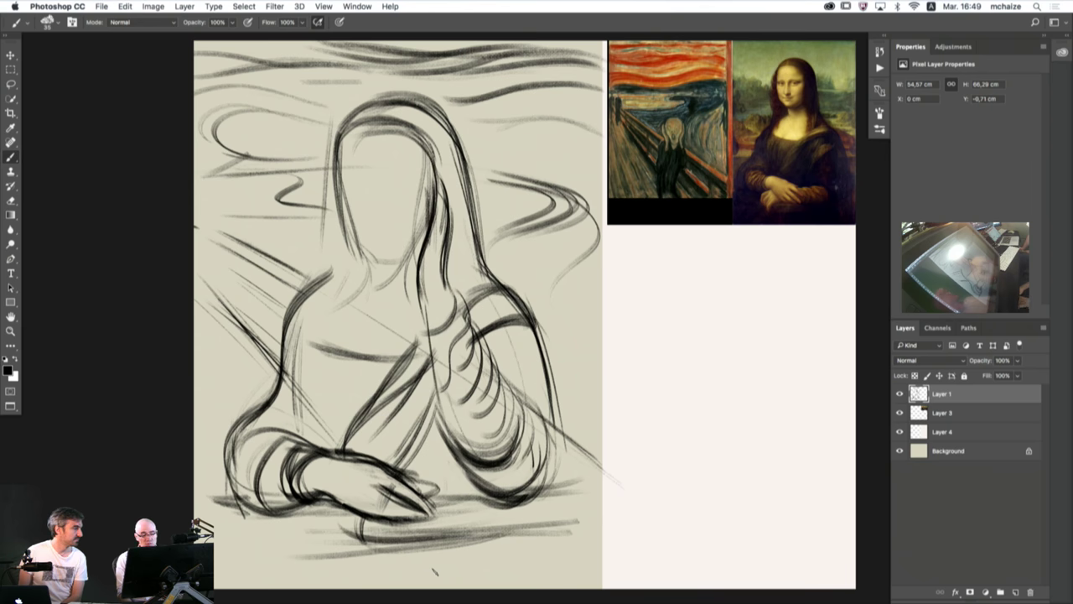
pyautogui.moveTo(327, 453)
pyautogui.mouseDown()
pyautogui.moveTo(294, 498)
pyautogui.moveTo(281, 492)
pyautogui.mouseUp()
pyautogui.moveTo(302, 496); pyautogui.dragTo(319, 505)
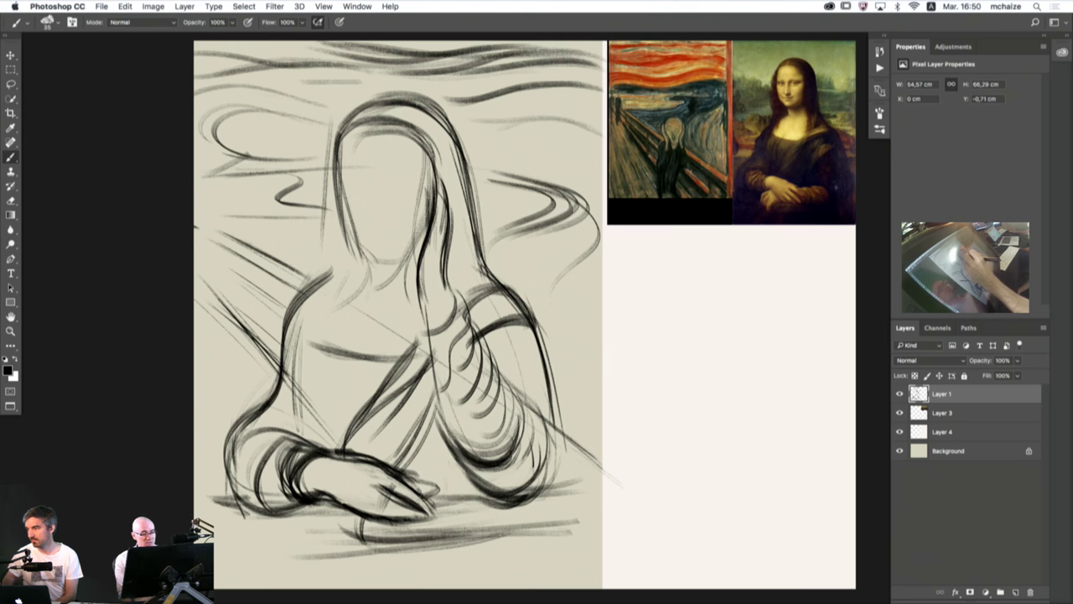
# - Strengthen the long hair line from the face down around the right sleeve's full loop, plus the bodice fold running toward the resting hand
pyautogui.moveTo(482, 262)
pyautogui.mouseDown()
pyautogui.moveTo(540, 358)
pyautogui.moveTo(559, 460)
pyautogui.moveTo(531, 493)
pyautogui.moveTo(456, 476)
pyautogui.mouseUp()
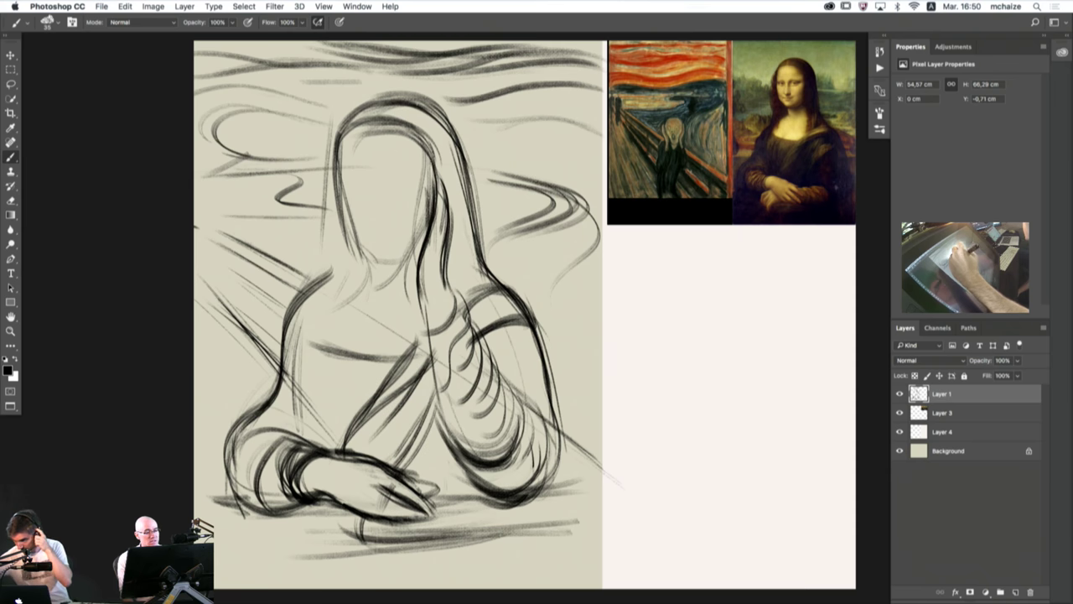
pyautogui.moveTo(422, 146); pyautogui.dragTo(437, 223)
pyautogui.moveTo(405, 129); pyautogui.dragTo(432, 333)
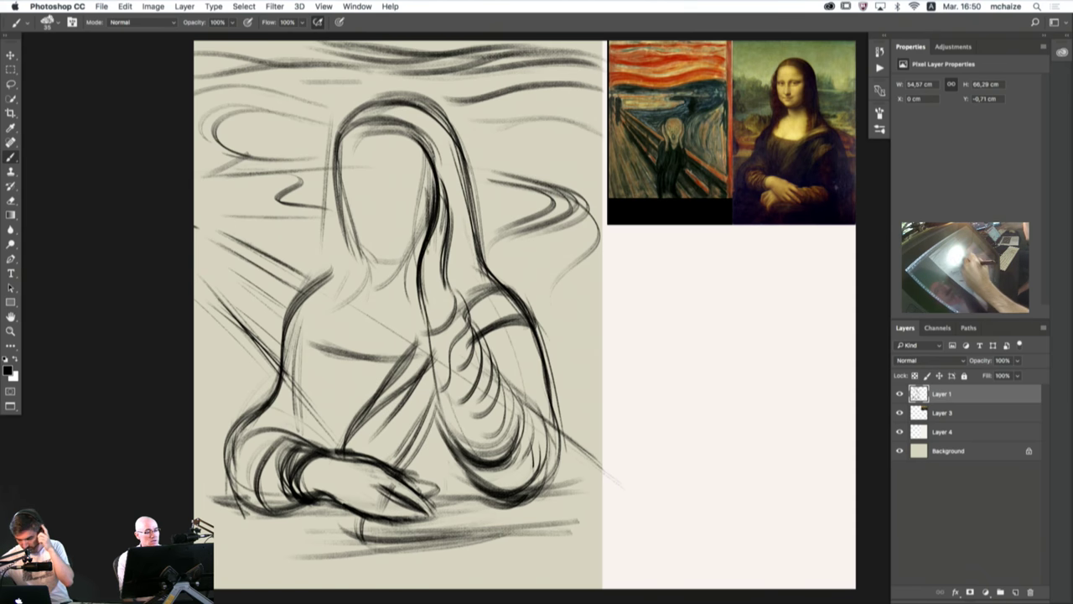
pyautogui.moveTo(414, 134)
pyautogui.mouseDown()
pyautogui.moveTo(436, 181)
pyautogui.moveTo(419, 293)
pyautogui.moveTo(430, 410)
pyautogui.moveTo(474, 490)
pyautogui.moveTo(552, 471)
pyautogui.moveTo(499, 502)
pyautogui.mouseUp()
pyautogui.moveTo(448, 444)
pyautogui.mouseDown()
pyautogui.moveTo(422, 351)
pyautogui.moveTo(435, 176)
pyautogui.moveTo(414, 134)
pyautogui.mouseUp()
pyautogui.moveTo(414, 134)
pyautogui.mouseDown()
pyautogui.moveTo(435, 183)
pyautogui.moveTo(419, 356)
pyautogui.moveTo(466, 478)
pyautogui.moveTo(557, 402)
pyautogui.moveTo(526, 317)
pyautogui.moveTo(447, 301)
pyautogui.moveTo(338, 470)
pyautogui.mouseUp()
pyautogui.moveTo(418, 356); pyautogui.dragTo(388, 366)
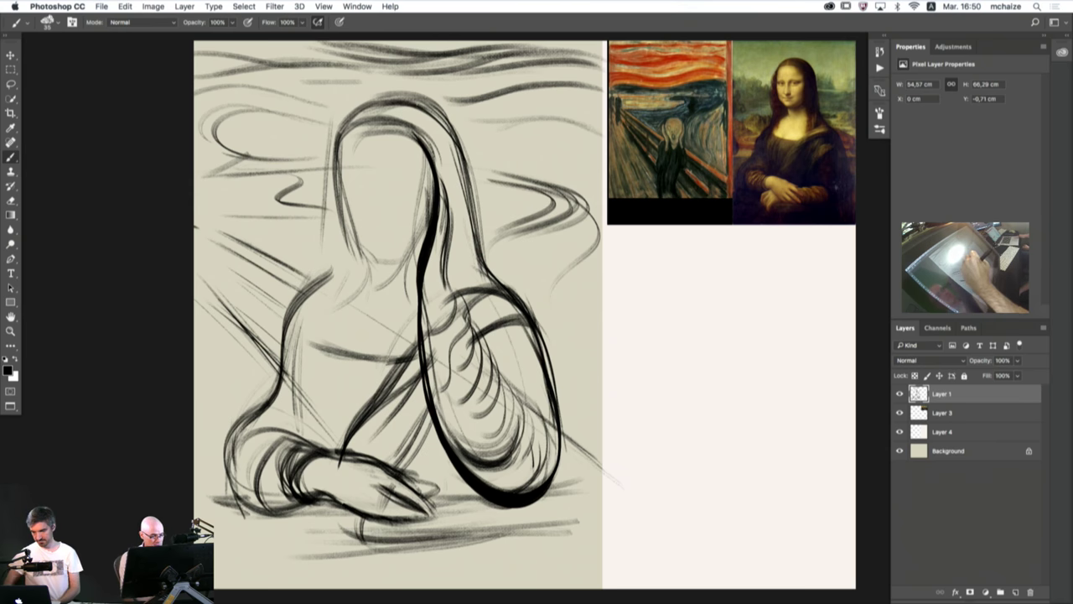
# - Darken the curved neckline across the chest and draw the inner garment edge from the neck down the bodice
pyautogui.moveTo(310, 339)
pyautogui.mouseDown()
pyautogui.moveTo(396, 362)
pyautogui.moveTo(419, 356)
pyautogui.mouseUp()
pyautogui.moveTo(312, 332); pyautogui.dragTo(376, 361)
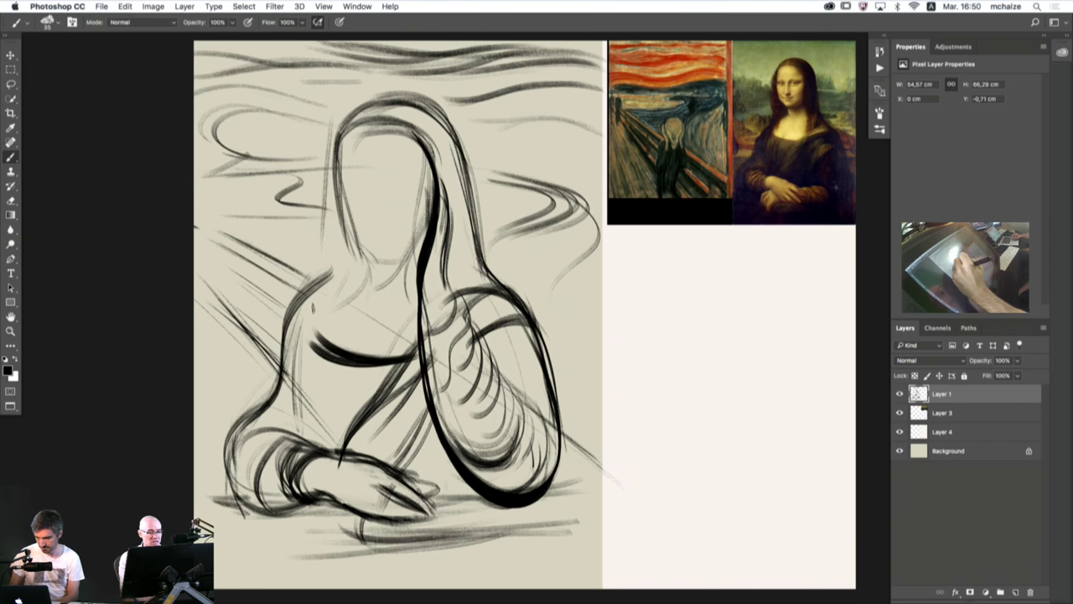
pyautogui.moveTo(364, 266)
pyautogui.mouseDown()
pyautogui.moveTo(319, 372)
pyautogui.moveTo(319, 340)
pyautogui.moveTo(326, 404)
pyautogui.mouseUp()
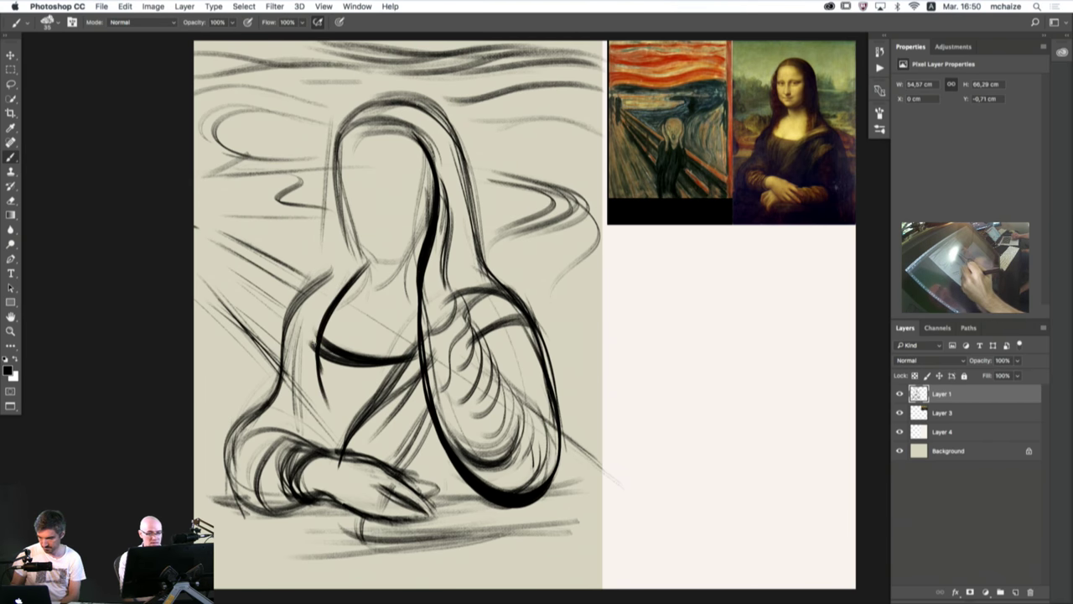
pyautogui.moveTo(356, 267); pyautogui.dragTo(327, 426)
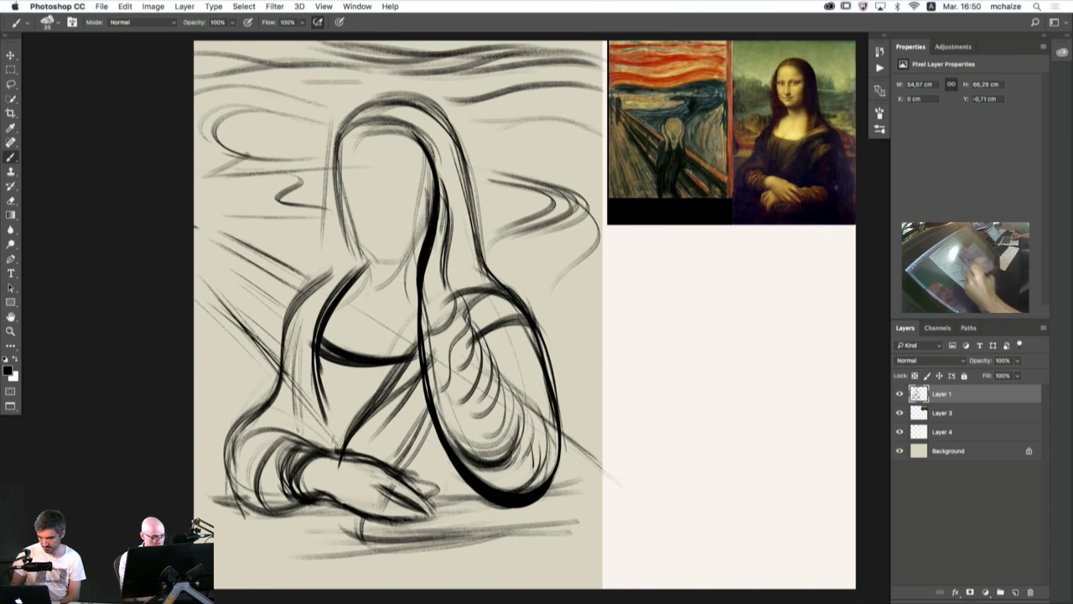
# - Strengthen the outer contour from the left shoulder down around the elbow and along the underside of the forearm to the fingertips
pyautogui.moveTo(347, 267)
pyautogui.mouseDown()
pyautogui.moveTo(296, 307)
pyautogui.moveTo(288, 343)
pyautogui.moveTo(302, 290)
pyautogui.moveTo(283, 317)
pyautogui.moveTo(229, 453)
pyautogui.moveTo(242, 514)
pyautogui.mouseUp()
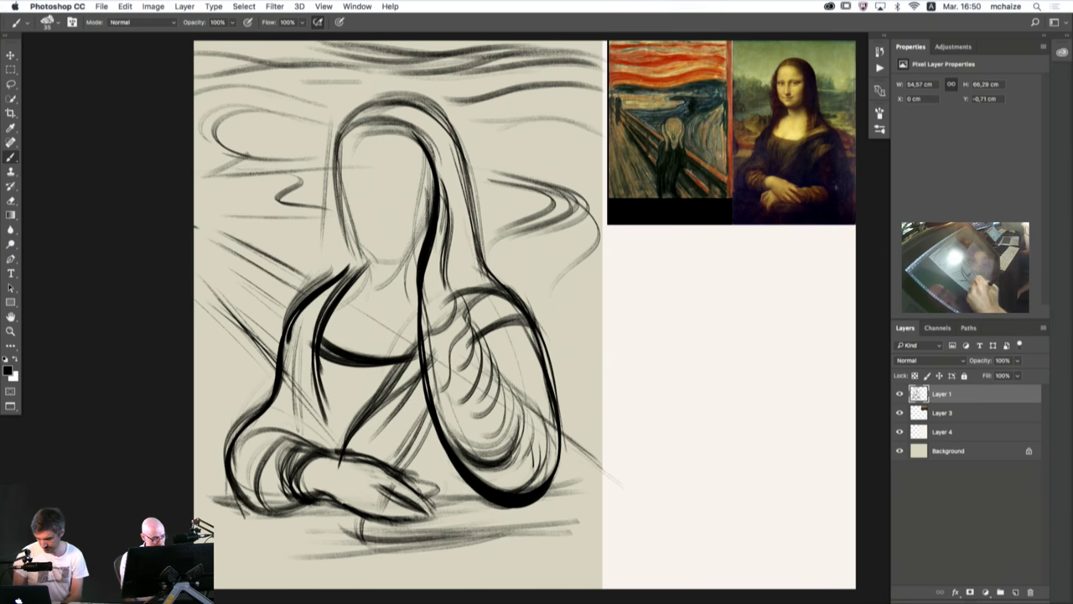
pyautogui.moveTo(262, 399); pyautogui.dragTo(275, 506)
pyautogui.moveTo(283, 381)
pyautogui.mouseDown()
pyautogui.moveTo(243, 511)
pyautogui.moveTo(313, 503)
pyautogui.moveTo(419, 519)
pyautogui.mouseUp()
pyautogui.moveTo(327, 492); pyautogui.dragTo(438, 508)
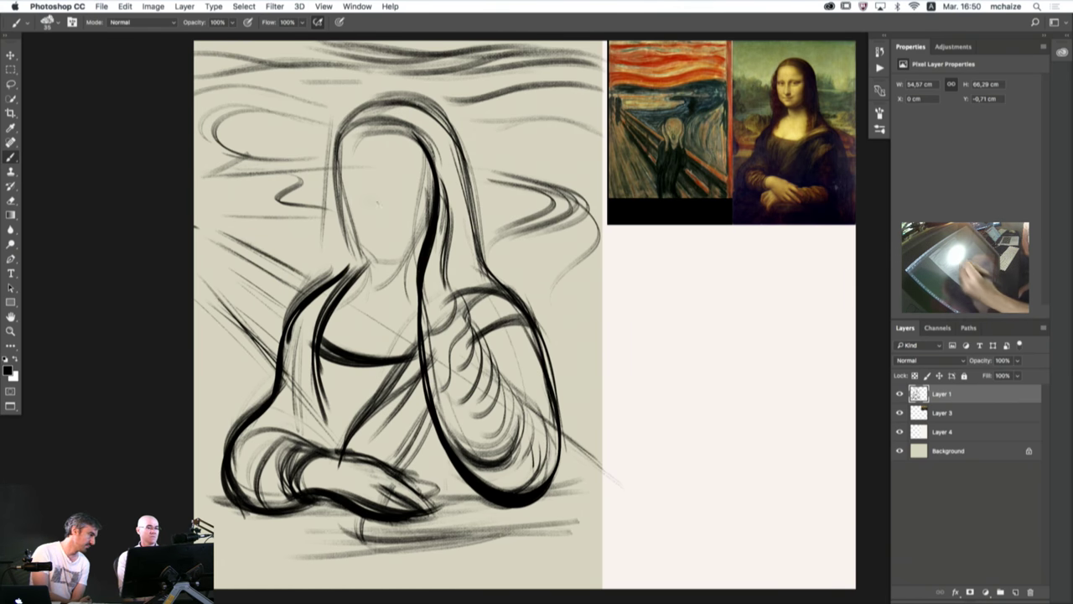
# - Build up the hair contour along the left side of the face, curving past the jaw and into the neck
pyautogui.moveTo(386, 134); pyautogui.dragTo(342, 168)
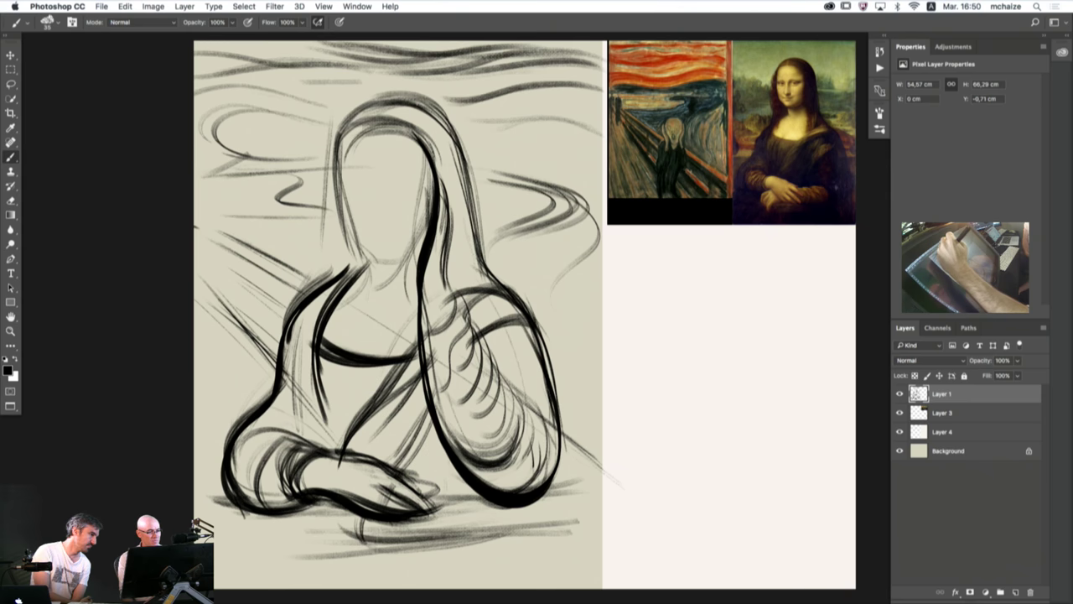
pyautogui.moveTo(366, 122); pyautogui.dragTo(344, 193)
pyautogui.moveTo(350, 124)
pyautogui.mouseDown()
pyautogui.moveTo(339, 225)
pyautogui.moveTo(367, 278)
pyautogui.mouseUp()
pyautogui.moveTo(347, 220)
pyautogui.mouseDown()
pyautogui.moveTo(370, 268)
pyautogui.moveTo(344, 137)
pyautogui.moveTo(374, 264)
pyautogui.moveTo(344, 298)
pyautogui.mouseUp()
pyautogui.moveTo(371, 239)
pyautogui.mouseDown()
pyautogui.moveTo(356, 128)
pyautogui.moveTo(351, 297)
pyautogui.moveTo(322, 319)
pyautogui.mouseUp()
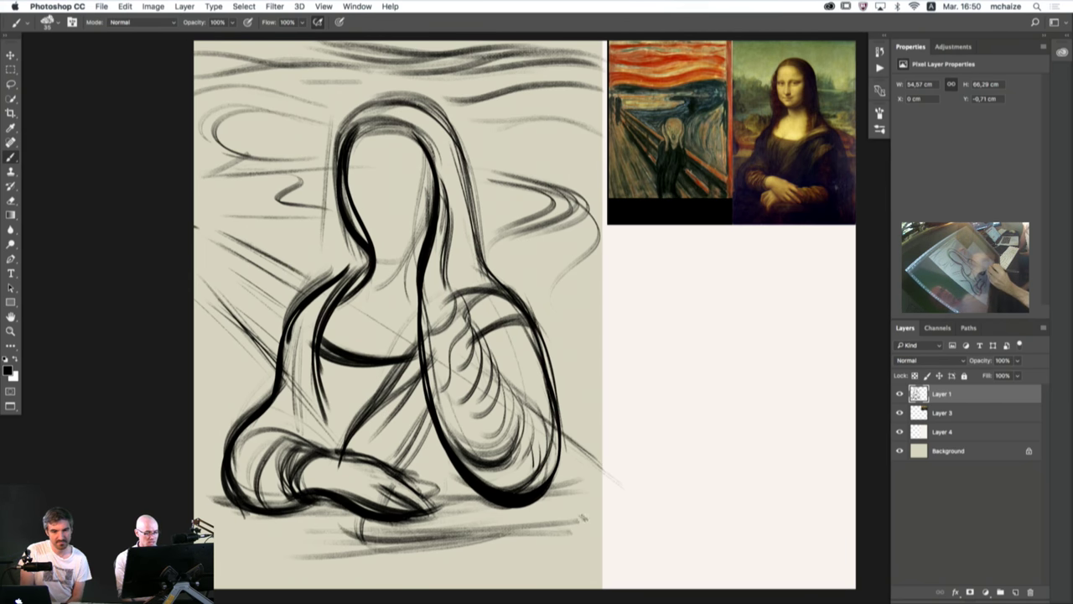
# - Draw thick sweeping curves beneath the figure that rise around the right elbow, and darken the band toward the canvas's lower-left corner
pyautogui.moveTo(586, 516)
pyautogui.mouseDown()
pyautogui.moveTo(496, 544)
pyautogui.moveTo(323, 552)
pyautogui.moveTo(238, 586)
pyautogui.moveTo(282, 586)
pyautogui.mouseUp()
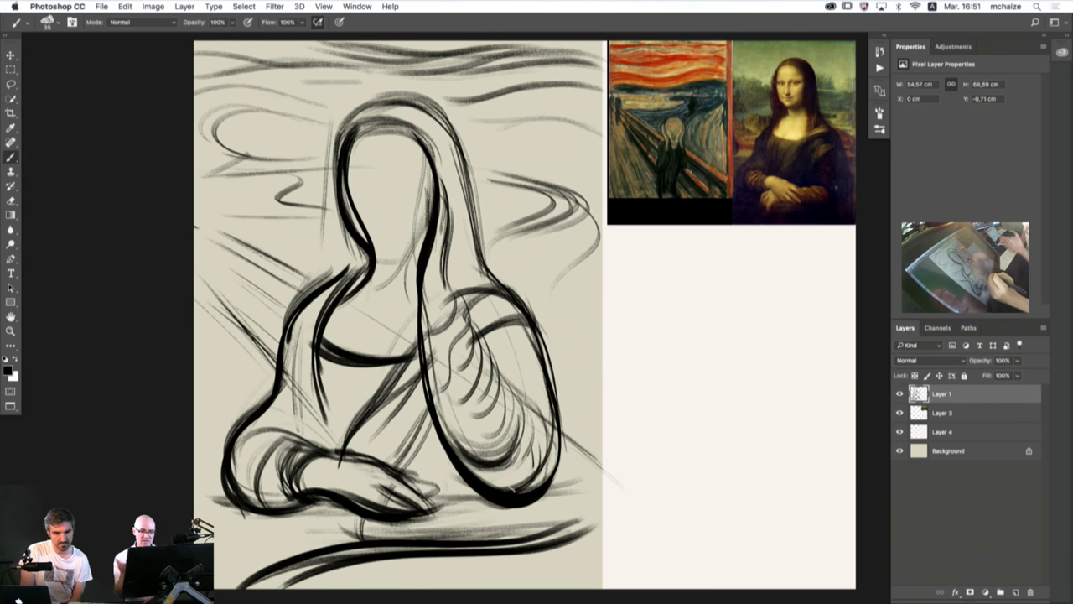
pyautogui.moveTo(267, 593)
pyautogui.mouseDown()
pyautogui.moveTo(431, 550)
pyautogui.moveTo(589, 489)
pyautogui.moveTo(291, 591)
pyautogui.moveTo(557, 525)
pyautogui.moveTo(574, 452)
pyautogui.mouseUp()
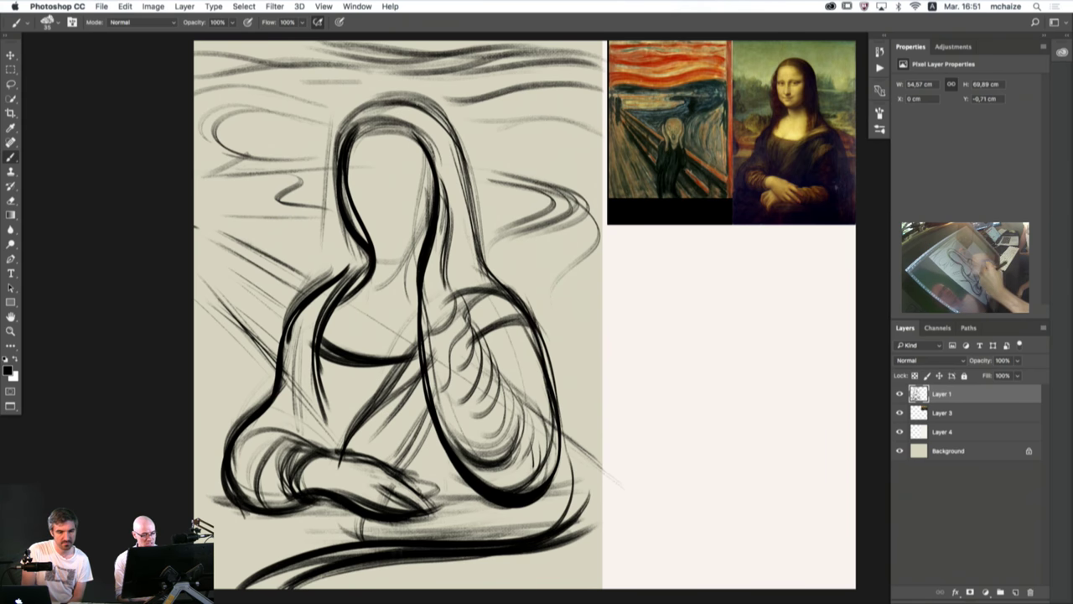
pyautogui.moveTo(417, 557)
pyautogui.mouseDown()
pyautogui.moveTo(572, 486)
pyautogui.moveTo(537, 330)
pyautogui.moveTo(458, 549)
pyautogui.mouseUp()
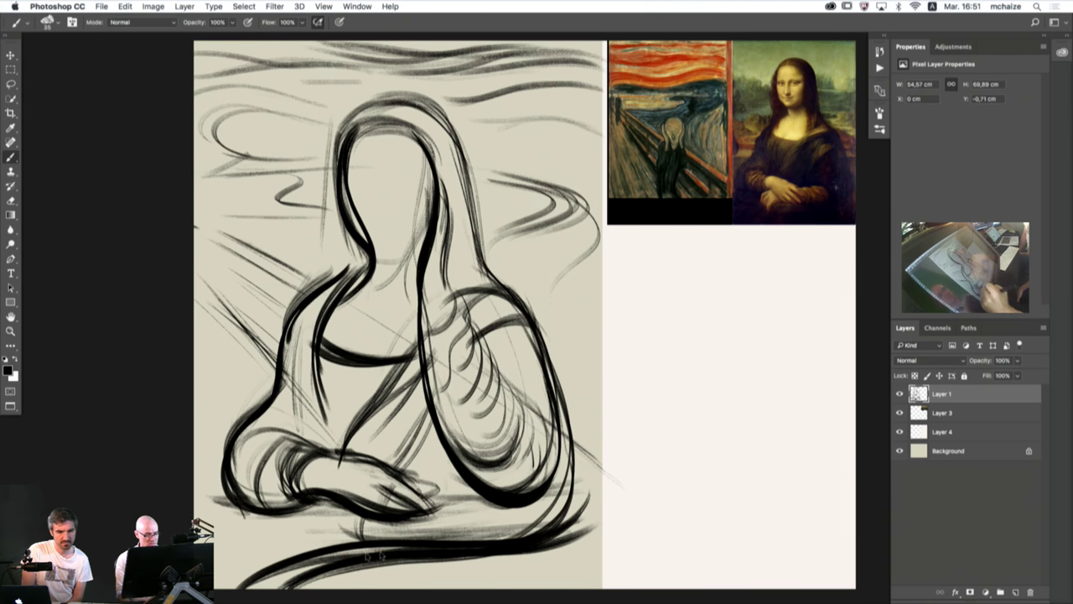
pyautogui.moveTo(337, 560)
pyautogui.mouseDown()
pyautogui.moveTo(525, 324)
pyautogui.moveTo(540, 339)
pyautogui.moveTo(562, 503)
pyautogui.moveTo(241, 595)
pyautogui.mouseUp()
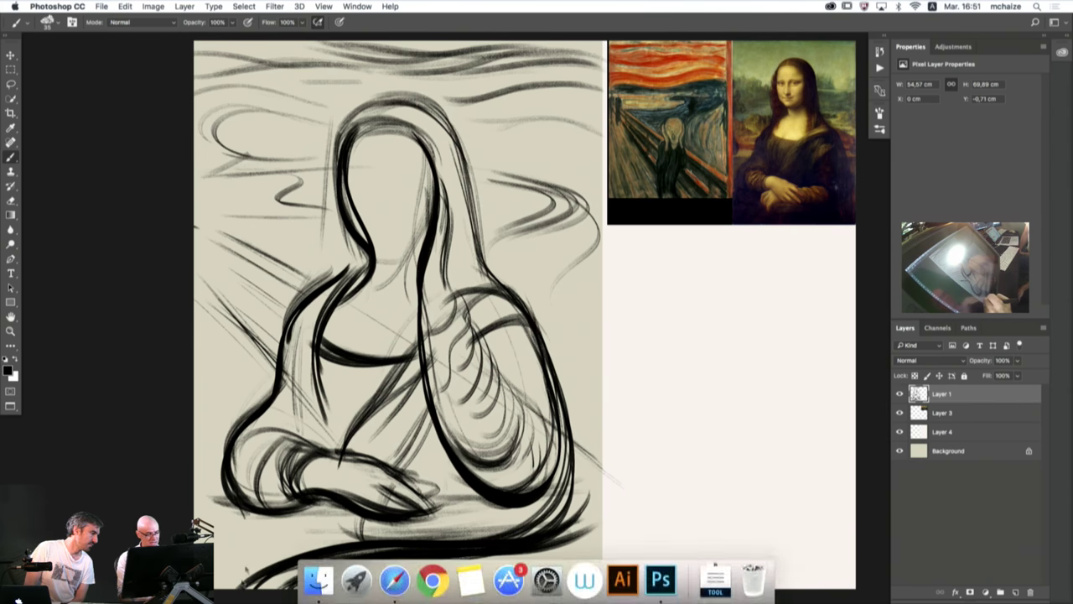
# - Add loose echoing arcs outside both elbows and darken the diagonal railing line on either side of the figure
pyautogui.moveTo(299, 508)
pyautogui.mouseDown()
pyautogui.moveTo(216, 444)
pyautogui.moveTo(233, 364)
pyautogui.mouseUp()
pyautogui.moveTo(228, 479); pyautogui.dragTo(268, 331)
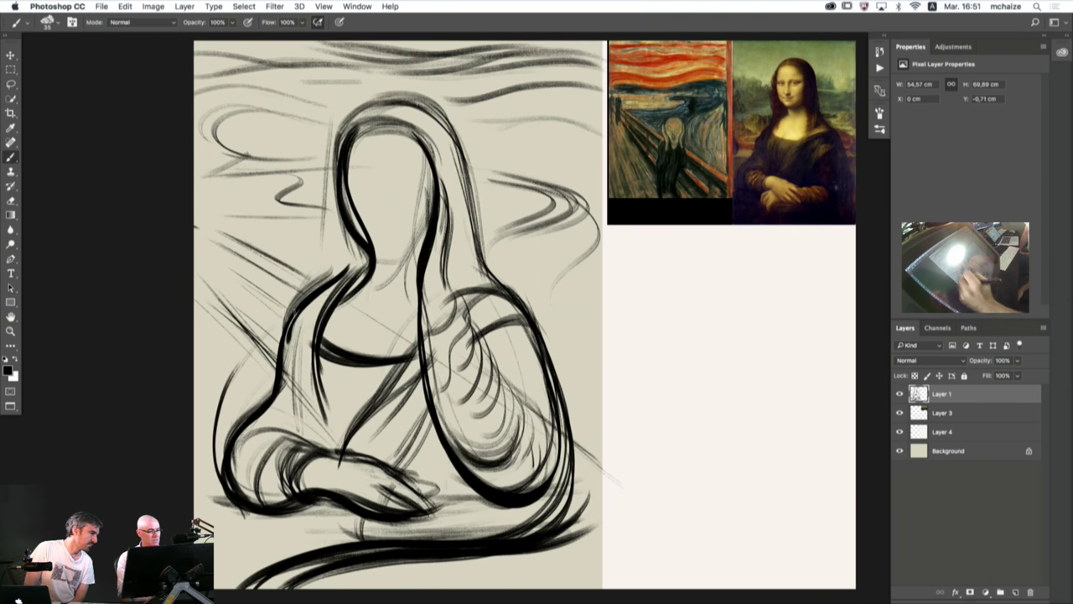
pyautogui.moveTo(218, 466)
pyautogui.mouseDown()
pyautogui.moveTo(255, 334)
pyautogui.moveTo(277, 365)
pyautogui.mouseUp()
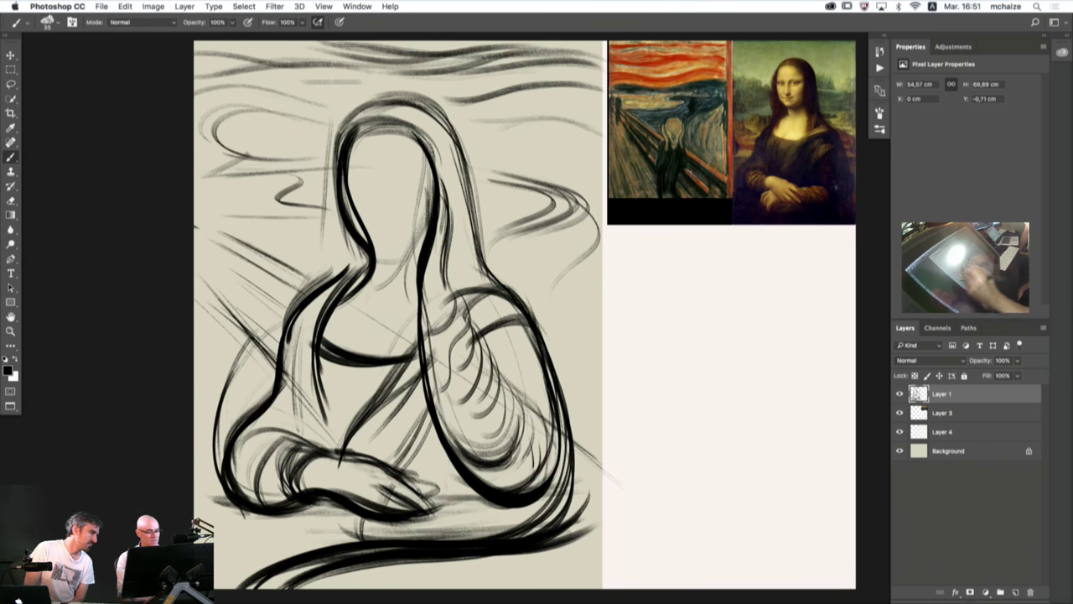
pyautogui.moveTo(575, 447)
pyautogui.mouseDown()
pyautogui.moveTo(616, 481)
pyautogui.moveTo(555, 527)
pyautogui.mouseUp()
pyautogui.moveTo(601, 485); pyautogui.dragTo(590, 529)
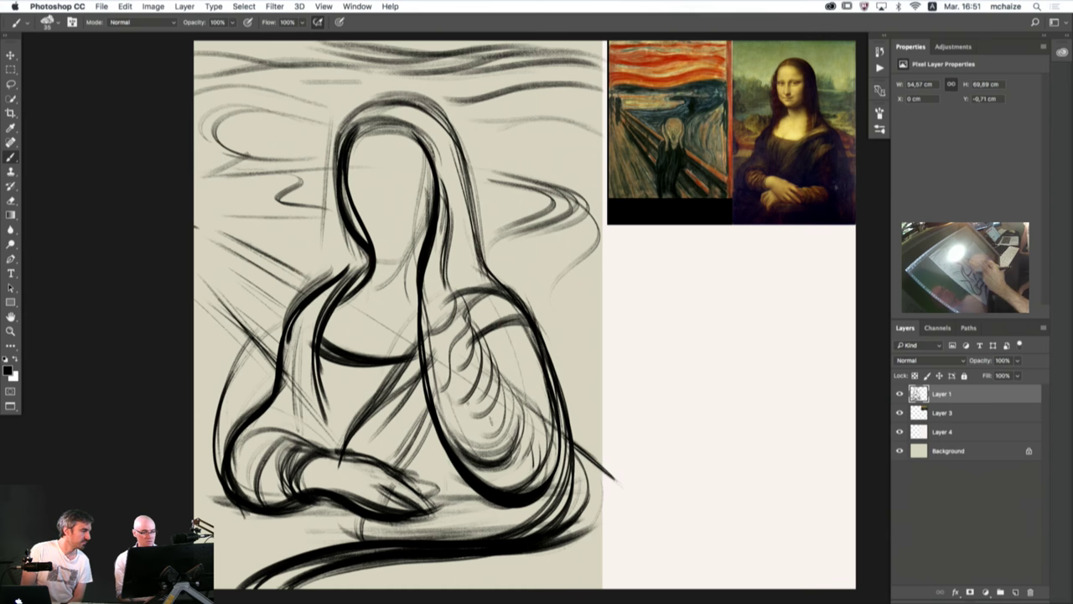
pyautogui.moveTo(318, 290); pyautogui.dragTo(218, 232)
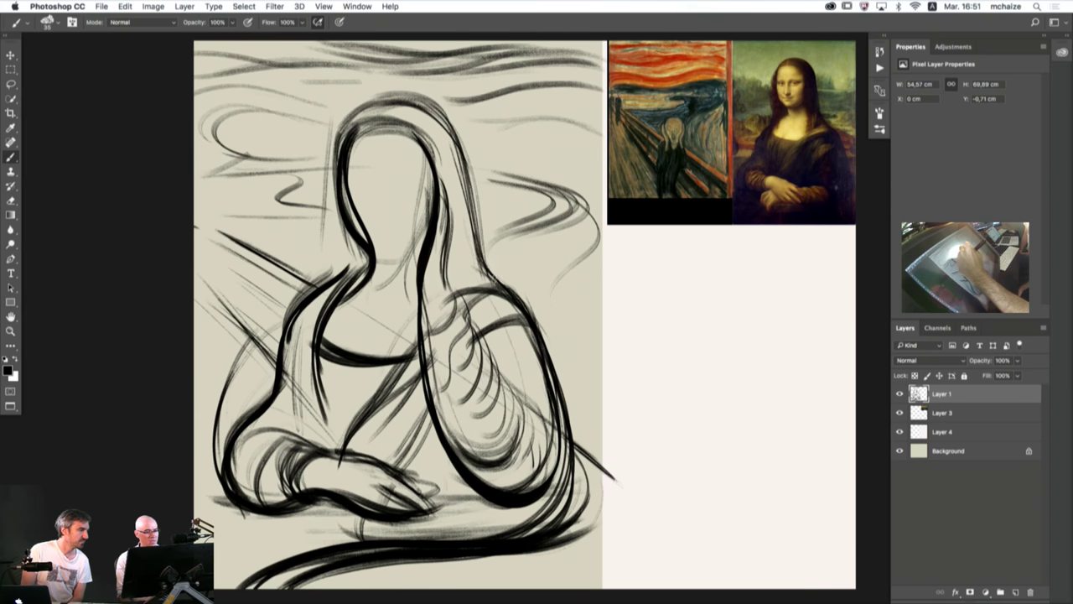
# - Thicken the outer hair contour over the crown and down both sides to the shoulders
pyautogui.moveTo(499, 292)
pyautogui.mouseDown()
pyautogui.moveTo(464, 158)
pyautogui.moveTo(378, 94)
pyautogui.moveTo(348, 131)
pyautogui.mouseUp()
pyautogui.moveTo(391, 101); pyautogui.dragTo(339, 147)
pyautogui.moveTo(389, 105)
pyautogui.mouseDown()
pyautogui.moveTo(370, 113)
pyautogui.moveTo(340, 210)
pyautogui.mouseUp()
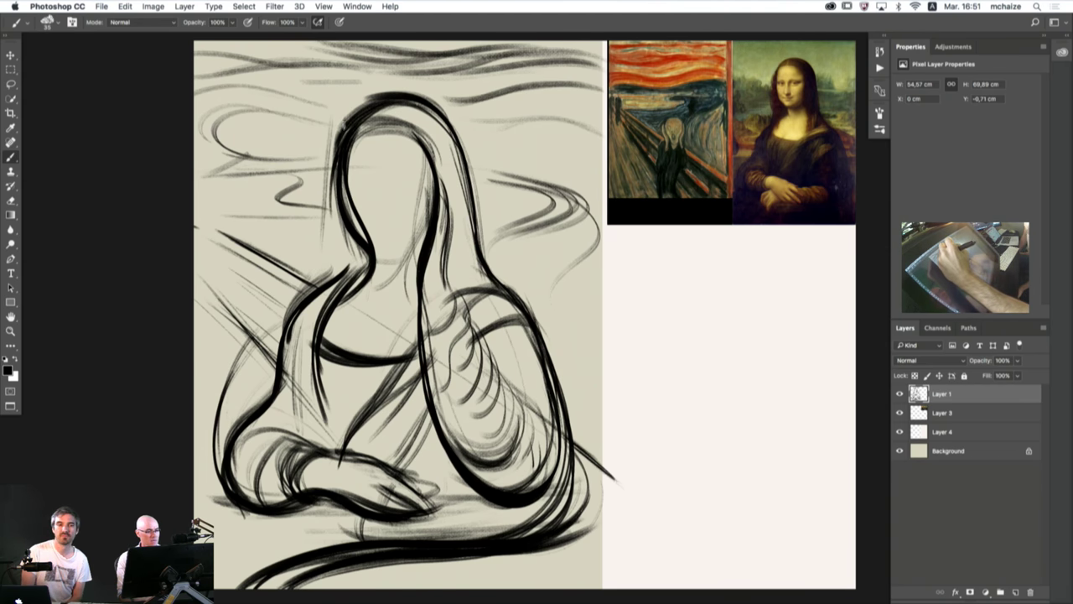
pyautogui.moveTo(342, 126)
pyautogui.mouseDown()
pyautogui.moveTo(320, 288)
pyautogui.moveTo(318, 203)
pyautogui.moveTo(364, 109)
pyautogui.mouseUp()
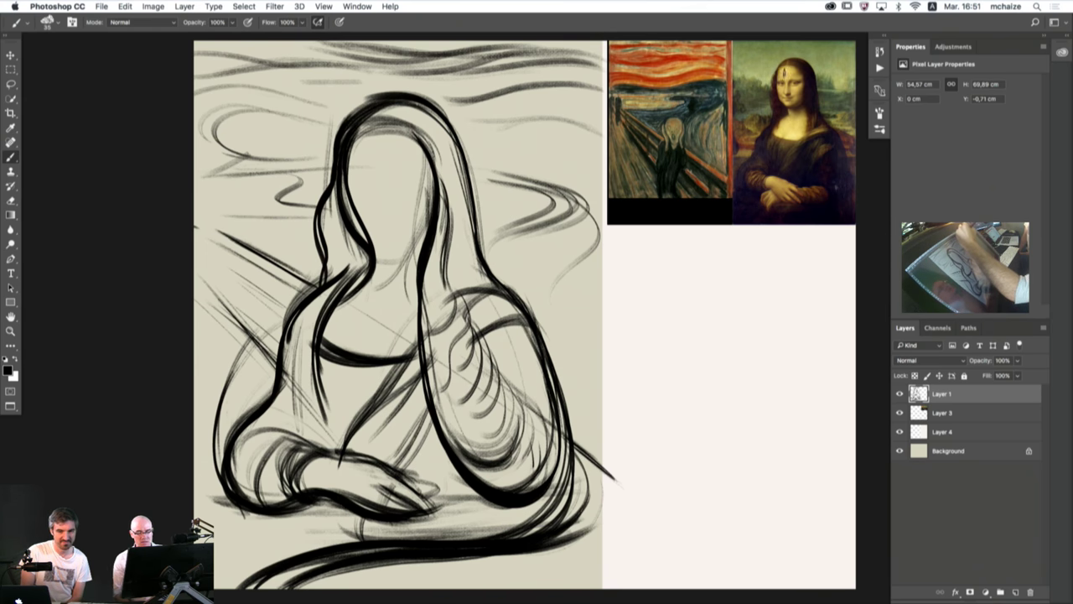
pyautogui.keyDown('super'); pyautogui.click(782, 73); pyautogui.keyUp('super')
pyautogui.moveTo(782, 73)
pyautogui.mouseDown()
pyautogui.moveTo(700, 216)
pyautogui.moveTo(694, 281)
pyautogui.mouseUp()
pyautogui.press('super+z')
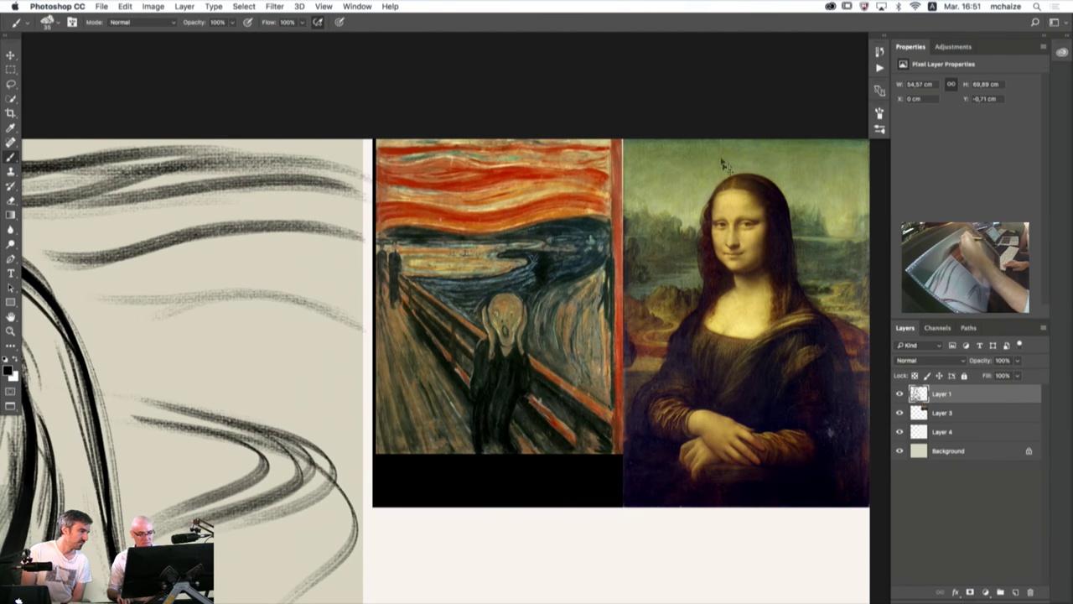
# - Darken the inner hairline across the forehead and thicken the strand running down the right side of the face
pyautogui.keyDown('alt'); pyautogui.click(317, 414); pyautogui.keyUp('alt')
pyautogui.moveTo(259, 431); pyautogui.dragTo(472, 336)
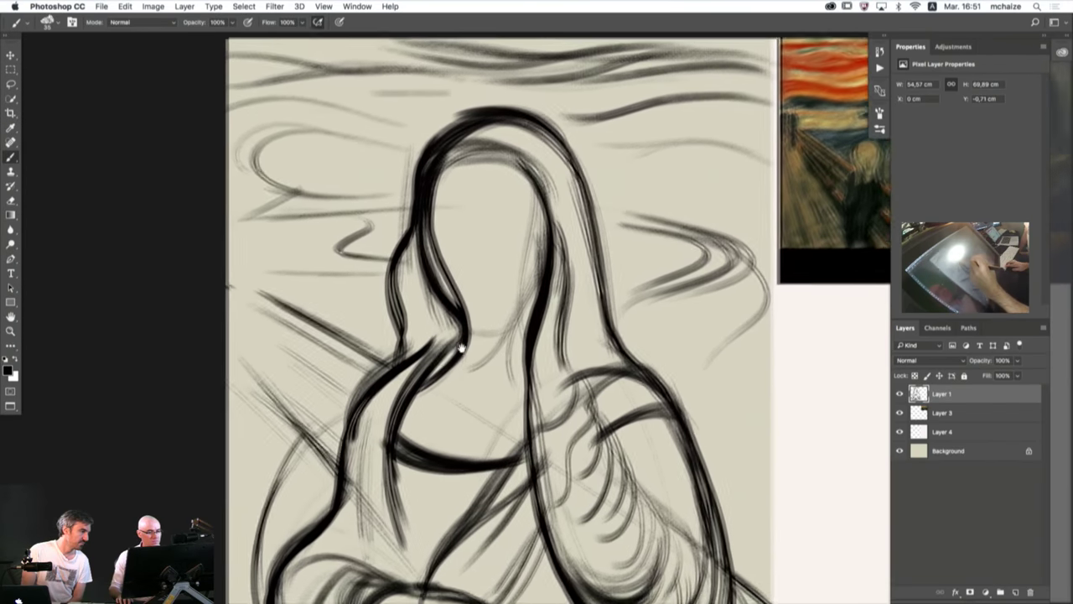
pyautogui.keyDown('alt'); pyautogui.click(447, 332); pyautogui.keyUp('alt')
pyautogui.moveTo(509, 159)
pyautogui.mouseDown()
pyautogui.moveTo(477, 189)
pyautogui.moveTo(449, 278)
pyautogui.moveTo(458, 337)
pyautogui.moveTo(447, 349)
pyautogui.moveTo(462, 240)
pyautogui.mouseUp()
pyautogui.moveTo(479, 189); pyautogui.dragTo(539, 154)
pyautogui.moveTo(428, 403); pyautogui.dragTo(379, 372)
pyautogui.scroll(-2, 366, 377)
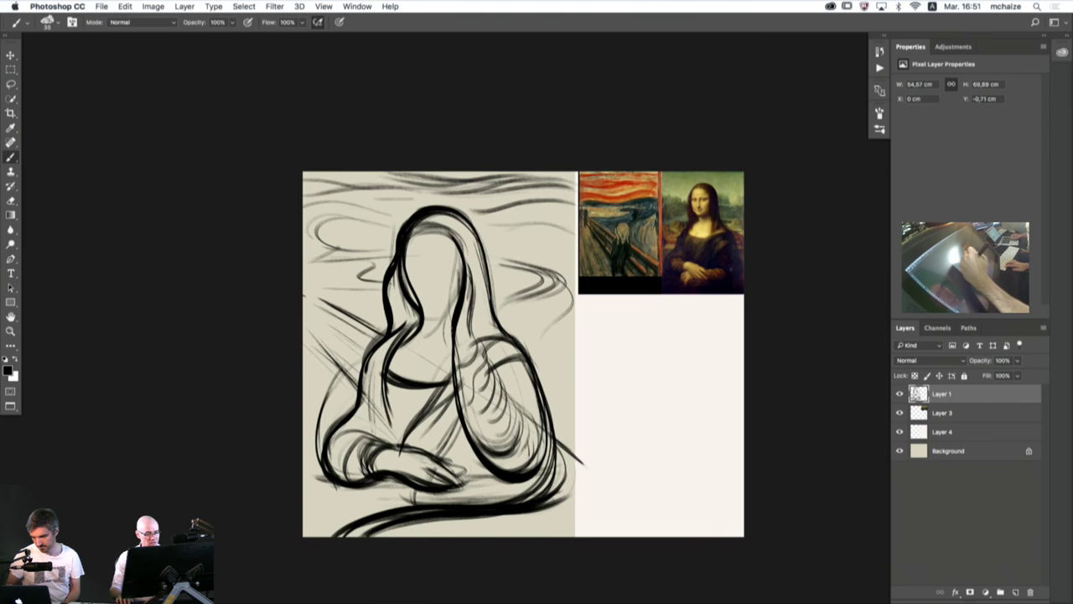
pyautogui.moveTo(463, 267)
pyautogui.mouseDown()
pyautogui.moveTo(451, 343)
pyautogui.moveTo(453, 321)
pyautogui.mouseUp()
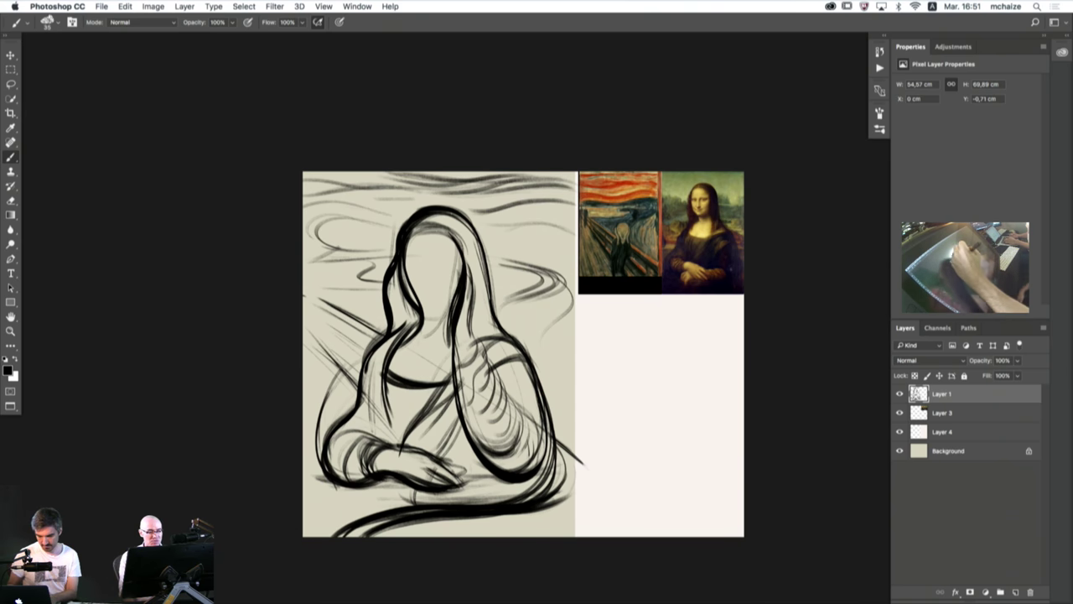
pyautogui.moveTo(445, 228)
pyautogui.mouseDown()
pyautogui.moveTo(462, 269)
pyautogui.moveTo(458, 240)
pyautogui.mouseUp()
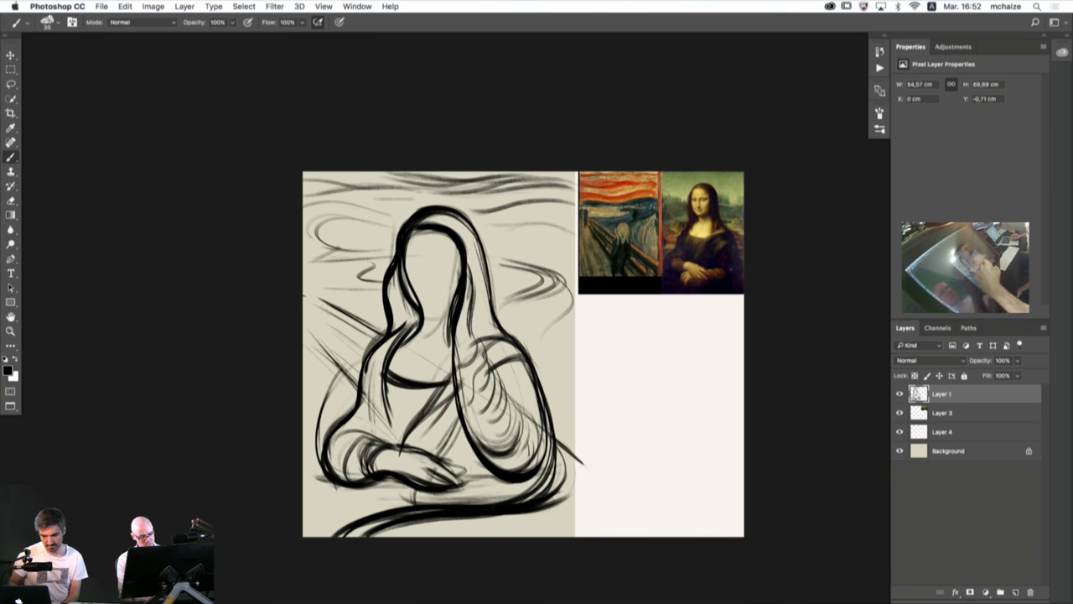
pyautogui.moveTo(519, 499); pyautogui.dragTo(521, 369)
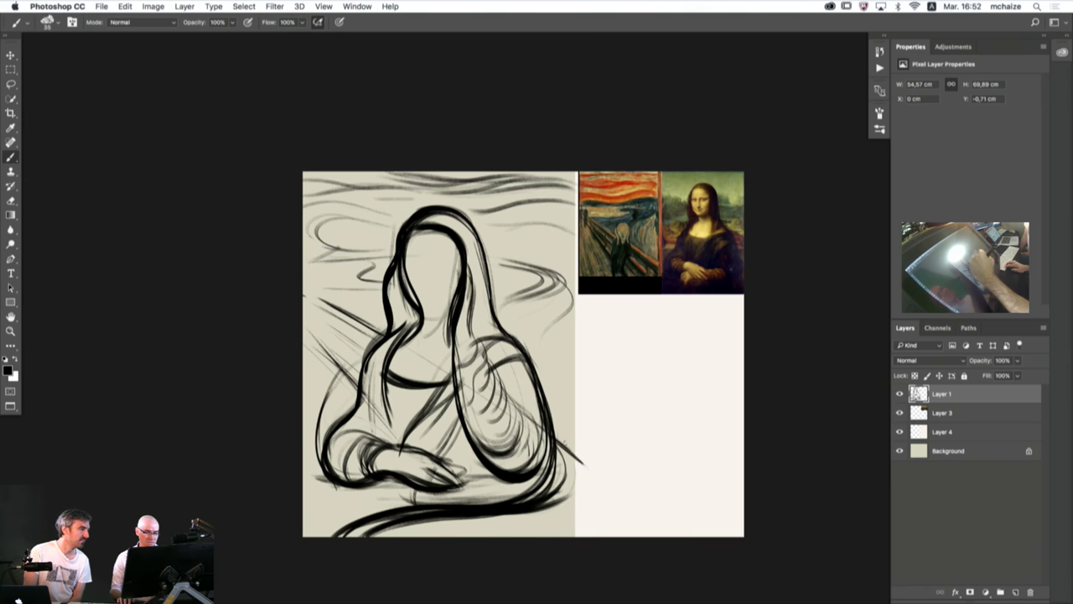
pyautogui.keyDown('super'); pyautogui.click(643, 238); pyautogui.keyUp('super')
pyautogui.moveTo(647, 287); pyautogui.dragTo(652, 250)
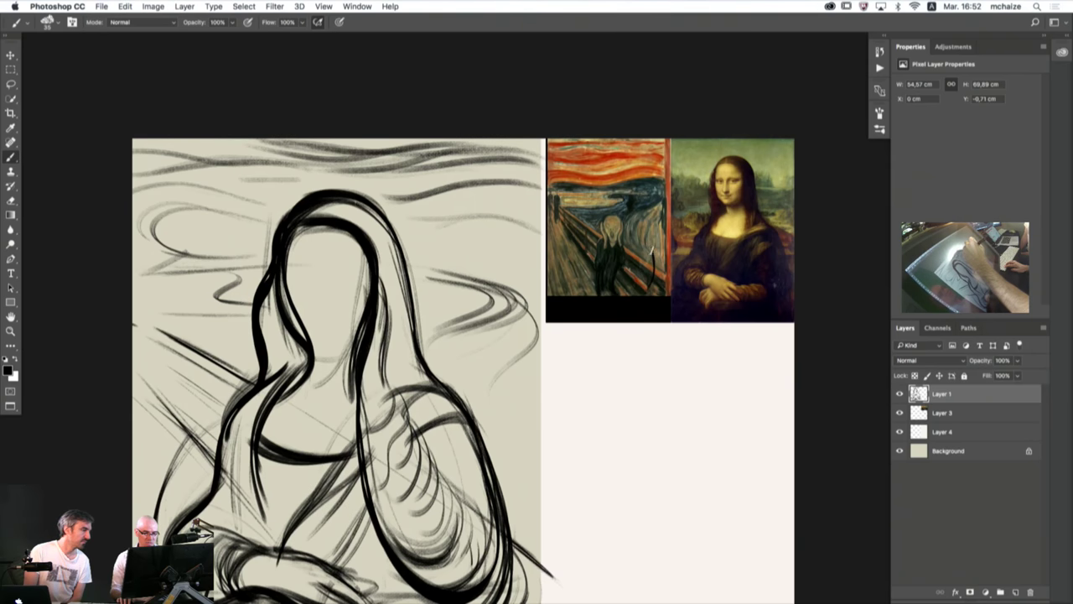
pyautogui.press('super+z')
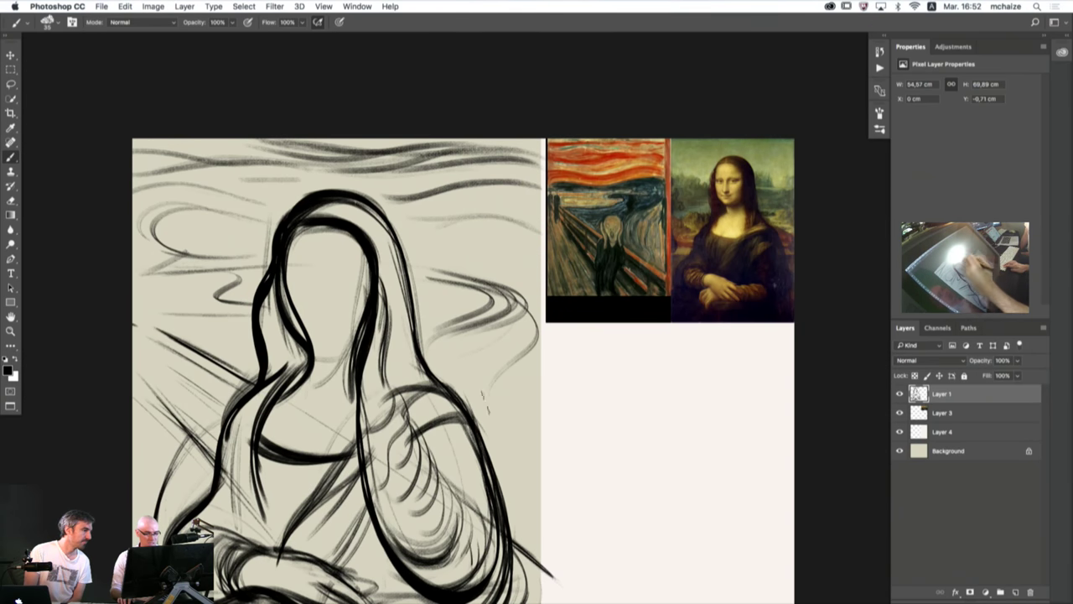
# - Draw long wavy vertical lines in the background beside the right shoulder, echoing the swirls of the Scream reference
pyautogui.scroll(-3, 514, 564)
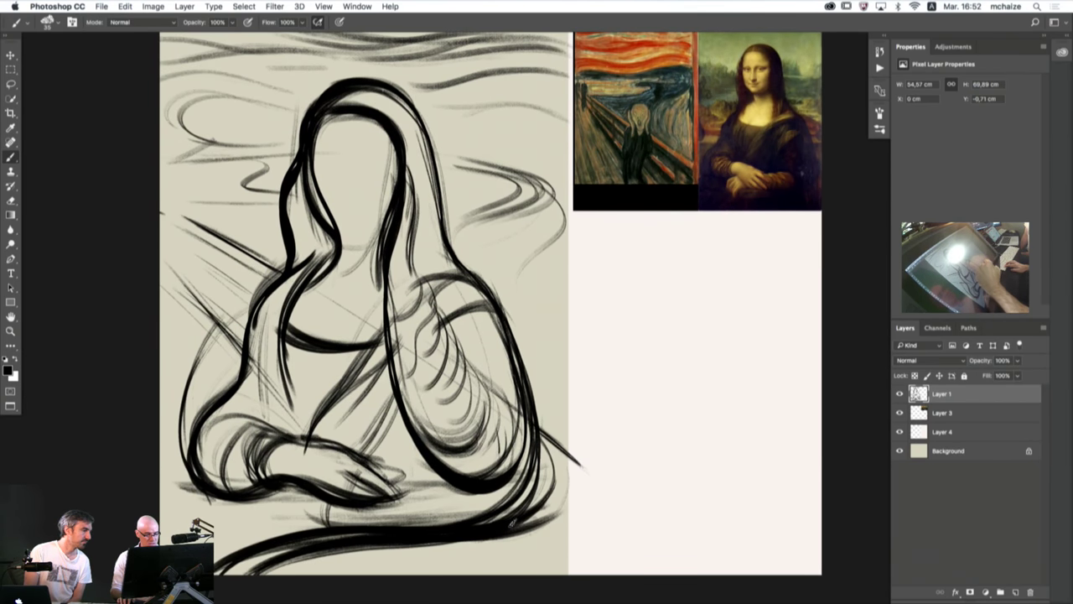
pyautogui.moveTo(512, 522)
pyautogui.mouseDown()
pyautogui.moveTo(545, 453)
pyautogui.moveTo(525, 160)
pyautogui.moveTo(474, 126)
pyautogui.moveTo(494, 295)
pyautogui.mouseUp()
pyautogui.moveTo(557, 343)
pyautogui.mouseDown()
pyautogui.moveTo(557, 251)
pyautogui.moveTo(456, 133)
pyautogui.mouseUp()
pyautogui.moveTo(526, 229); pyautogui.dragTo(487, 159)
pyautogui.moveTo(448, 251); pyautogui.dragTo(449, 334)
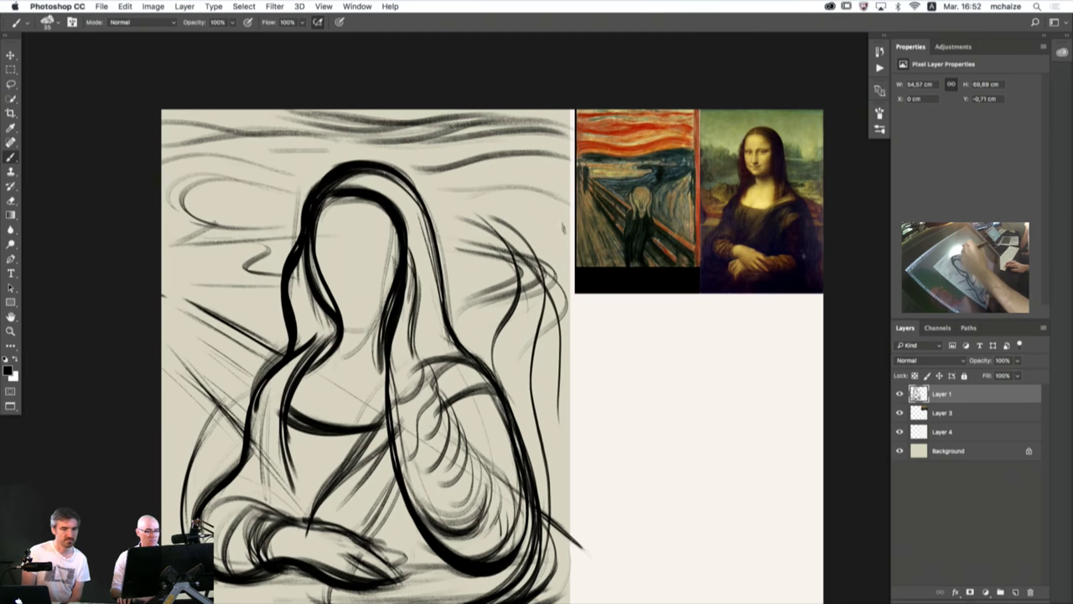
# - Reinforce the swirling background curves on both sides of the figure's head with bold black brush strokes
pyautogui.moveTo(561, 226)
pyautogui.mouseDown()
pyautogui.moveTo(430, 209)
pyautogui.moveTo(520, 337)
pyautogui.moveTo(515, 371)
pyautogui.mouseUp()
pyautogui.moveTo(515, 364)
pyautogui.mouseDown()
pyautogui.moveTo(546, 254)
pyautogui.moveTo(495, 201)
pyautogui.mouseUp()
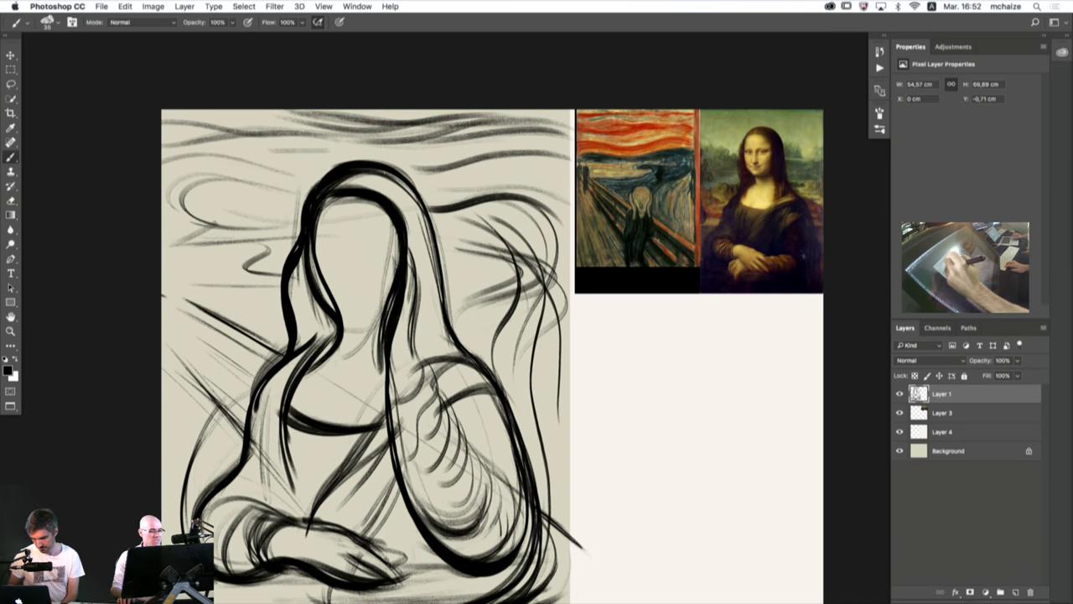
pyautogui.moveTo(267, 227)
pyautogui.mouseDown()
pyautogui.moveTo(196, 175)
pyautogui.moveTo(294, 192)
pyautogui.mouseUp()
pyautogui.moveTo(280, 267)
pyautogui.mouseDown()
pyautogui.moveTo(251, 255)
pyautogui.moveTo(175, 183)
pyautogui.mouseUp()
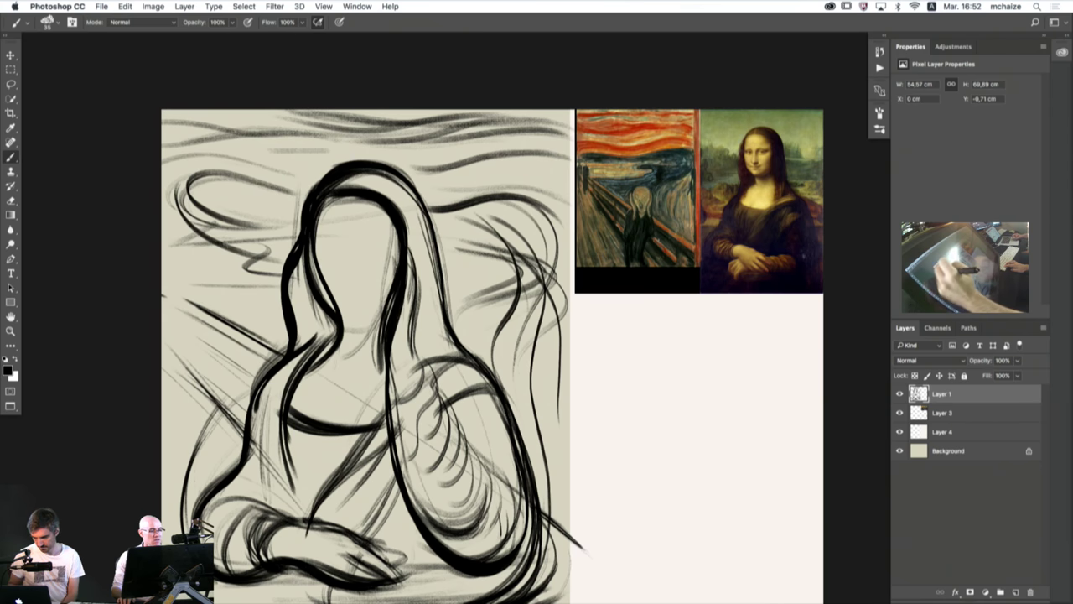
pyautogui.moveTo(234, 249)
pyautogui.mouseDown()
pyautogui.moveTo(273, 183)
pyautogui.moveTo(301, 194)
pyautogui.mouseUp()
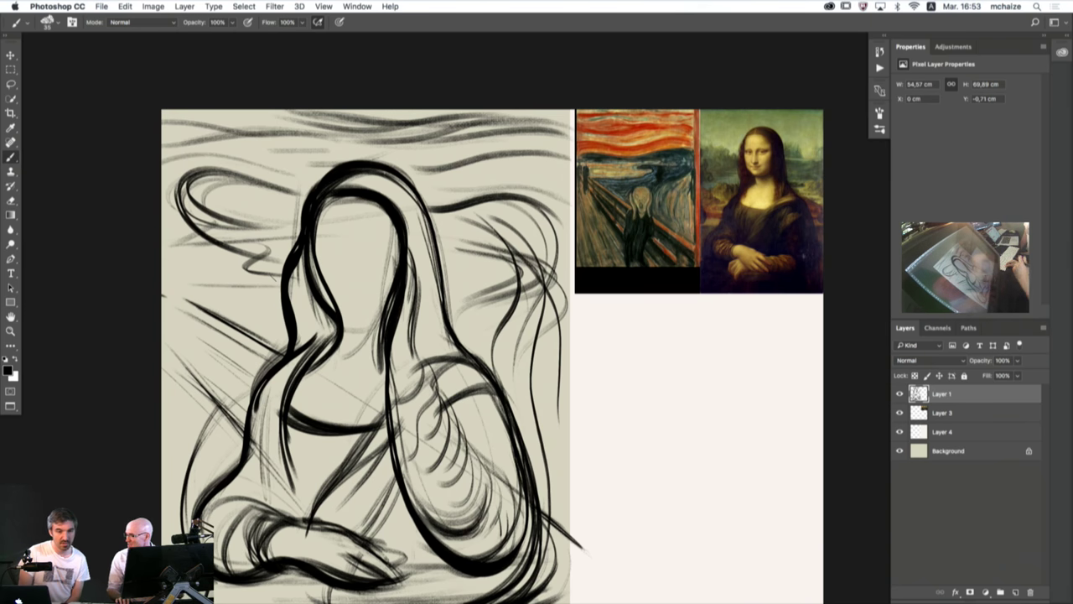
# - Sketch diagonal, wavy landscape strokes along the canvas's left edge, below the looping curve beside the hair
pyautogui.moveTo(152, 241); pyautogui.dragTo(265, 300)
pyautogui.moveTo(168, 270)
pyautogui.mouseDown()
pyautogui.moveTo(282, 311)
pyautogui.moveTo(220, 295)
pyautogui.mouseUp()
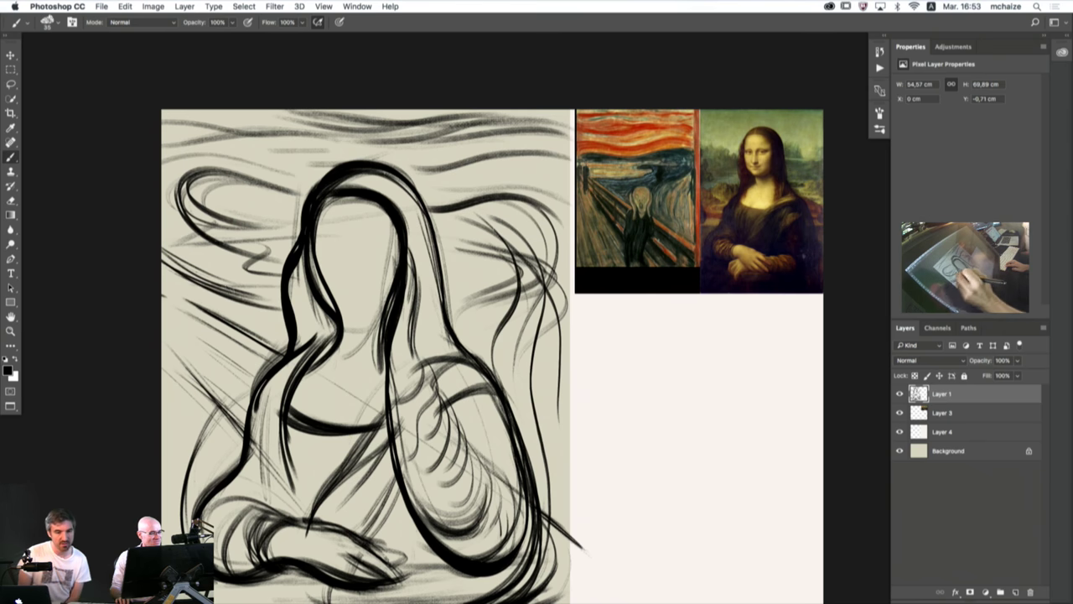
pyautogui.moveTo(158, 244); pyautogui.dragTo(240, 293)
pyautogui.moveTo(161, 223); pyautogui.dragTo(199, 261)
# - Add wavy horizontal sky strokes across the canvas above and beside the head
pyautogui.moveTo(151, 150); pyautogui.dragTo(561, 137)
pyautogui.press('super+z')
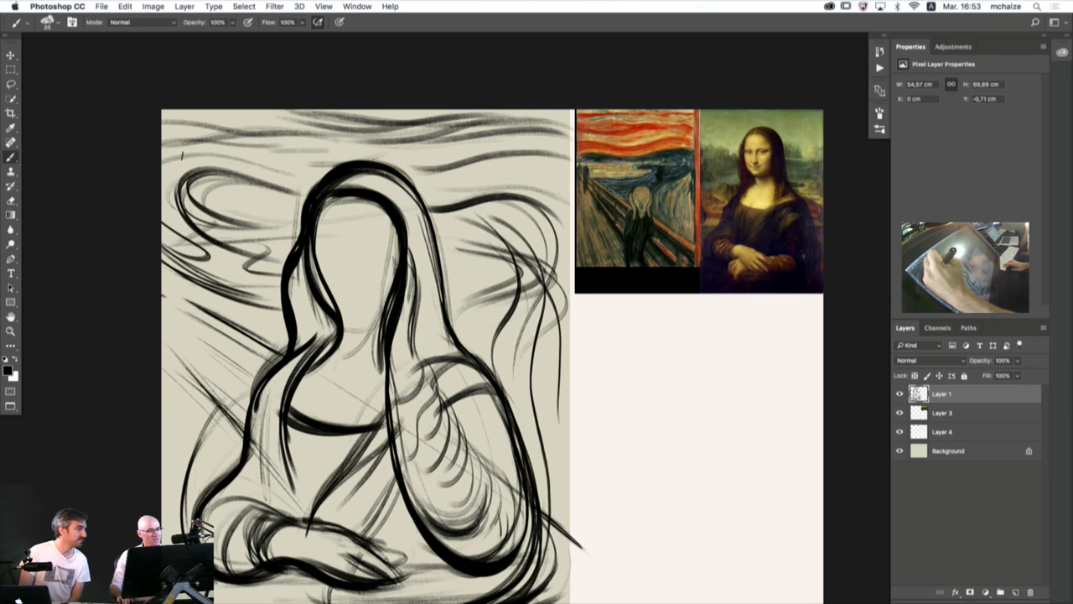
pyautogui.moveTo(173, 156)
pyautogui.mouseDown()
pyautogui.moveTo(557, 116)
pyautogui.moveTo(189, 127)
pyautogui.moveTo(300, 126)
pyautogui.moveTo(218, 103)
pyautogui.moveTo(167, 111)
pyautogui.moveTo(311, 117)
pyautogui.mouseUp()
pyautogui.moveTo(403, 151)
pyautogui.mouseDown()
pyautogui.moveTo(560, 164)
pyautogui.moveTo(468, 168)
pyautogui.moveTo(428, 141)
pyautogui.moveTo(576, 131)
pyautogui.moveTo(442, 160)
pyautogui.moveTo(564, 193)
pyautogui.mouseUp()
pyautogui.moveTo(563, 193); pyautogui.dragTo(467, 175)
# - Draw the straight diagonal railing lines left of the figure, crossing them with short vertical strokes and extending faint diagonals across the torso
pyautogui.keyDown('alt'); pyautogui.click(317, 449); pyautogui.keyUp('alt')
pyautogui.moveTo(307, 440)
pyautogui.mouseDown()
pyautogui.moveTo(349, 408)
pyautogui.moveTo(367, 356)
pyautogui.mouseUp()
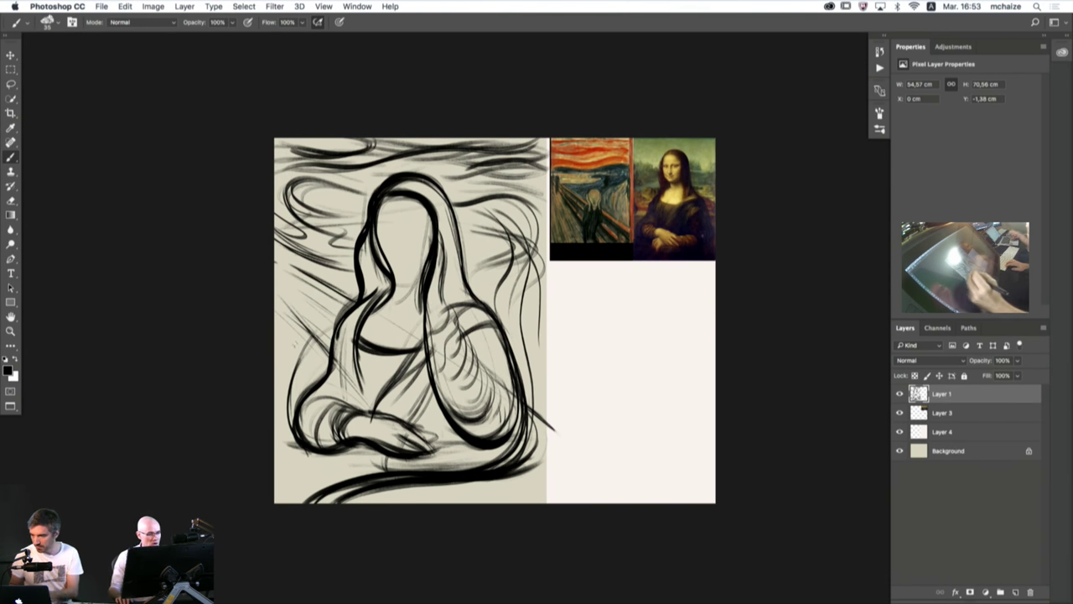
pyautogui.moveTo(295, 276)
pyautogui.mouseDown()
pyautogui.moveTo(341, 303)
pyautogui.moveTo(290, 281)
pyautogui.moveTo(338, 316)
pyautogui.moveTo(278, 279)
pyautogui.mouseUp()
pyautogui.moveTo(329, 354); pyautogui.dragTo(280, 301)
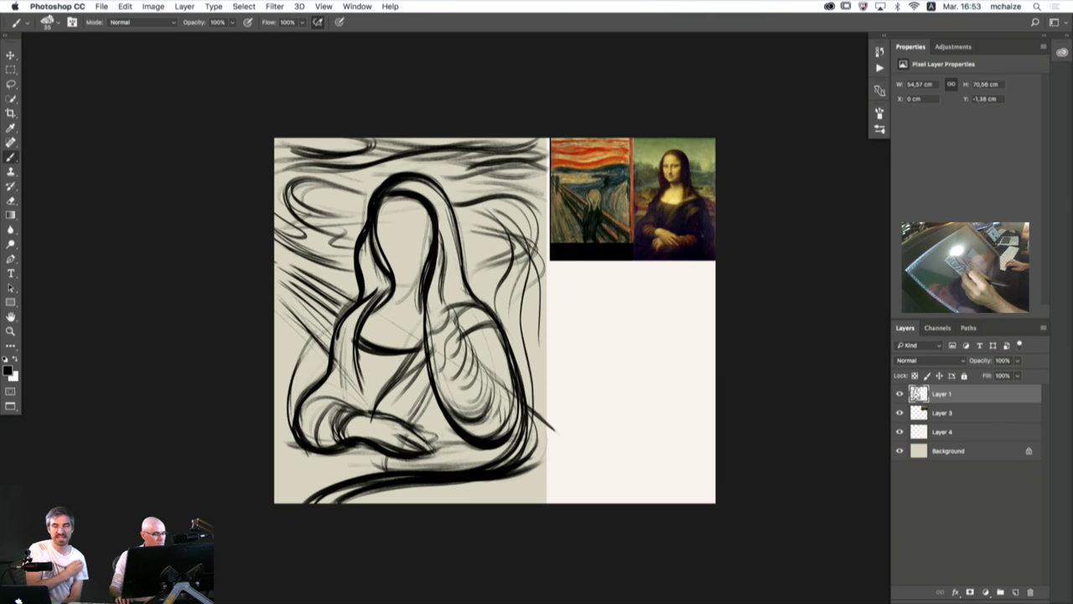
pyautogui.moveTo(512, 392); pyautogui.dragTo(378, 307)
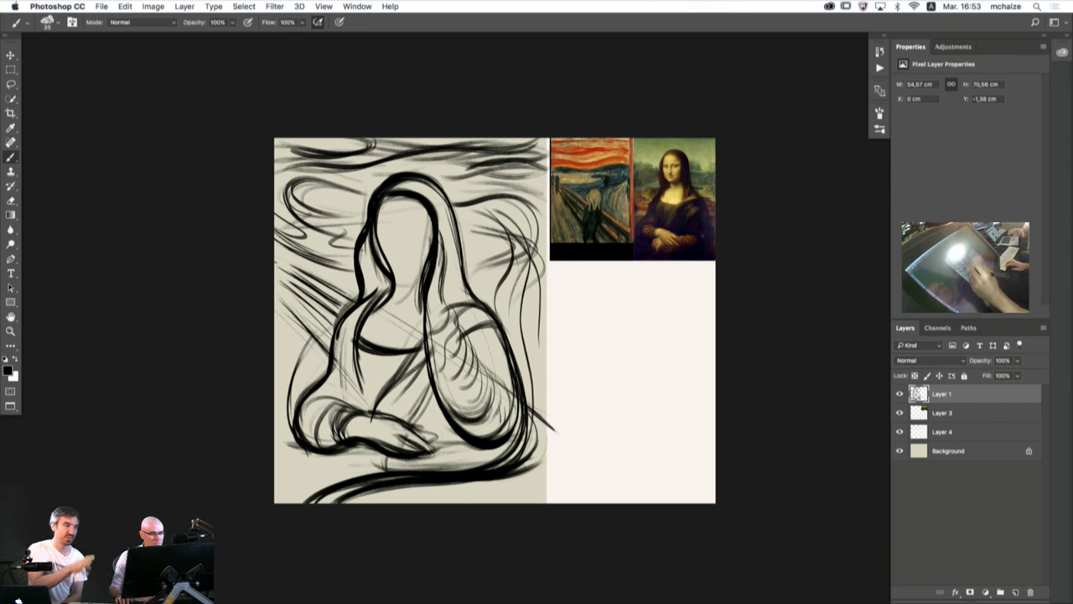
pyautogui.moveTo(298, 313); pyautogui.dragTo(292, 280)
pyautogui.moveTo(300, 326); pyautogui.dragTo(304, 293)
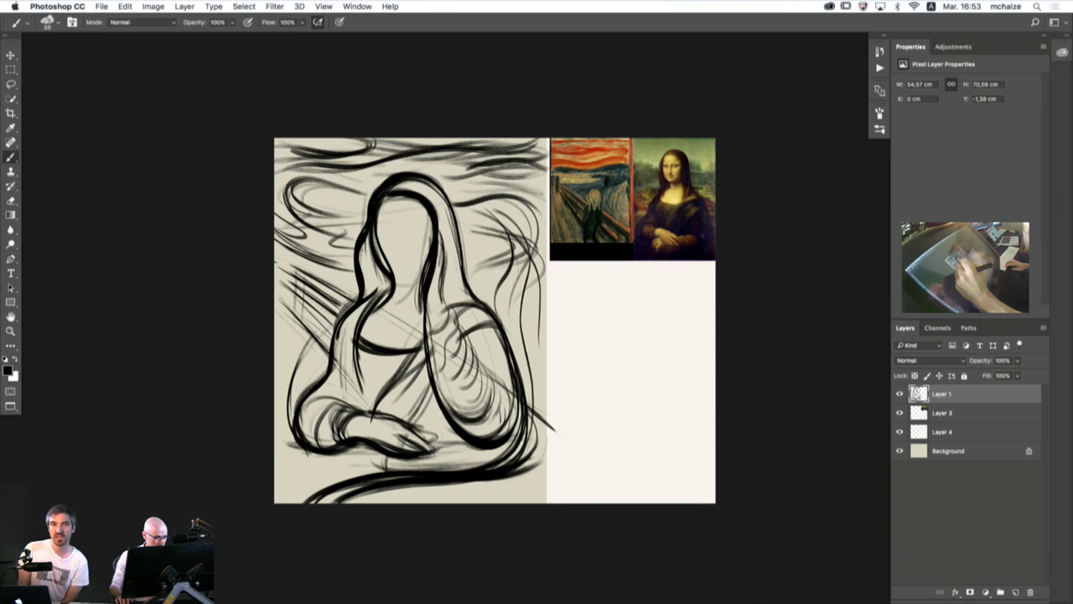
# - Thicken the outline of the figure's left-hand shoulder and sleeve with long downward brush strokes
pyautogui.moveTo(334, 344); pyautogui.dragTo(289, 436)
pyautogui.moveTo(354, 302); pyautogui.dragTo(294, 415)
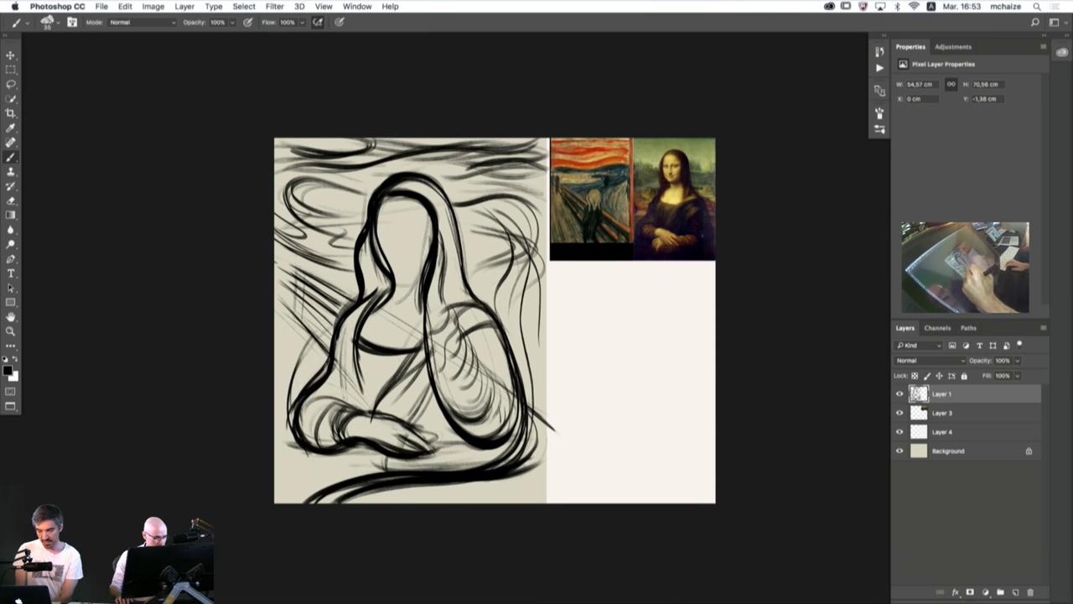
pyautogui.moveTo(329, 359)
pyautogui.mouseDown()
pyautogui.moveTo(313, 445)
pyautogui.moveTo(292, 420)
pyautogui.mouseUp()
pyautogui.moveTo(352, 304); pyautogui.dragTo(312, 394)
# - Set the brush mode to Clear and thin the left-hand shoulder outline and the hair lines beside the face
pyautogui.click(105, 24)
pyautogui.click(118, 47)
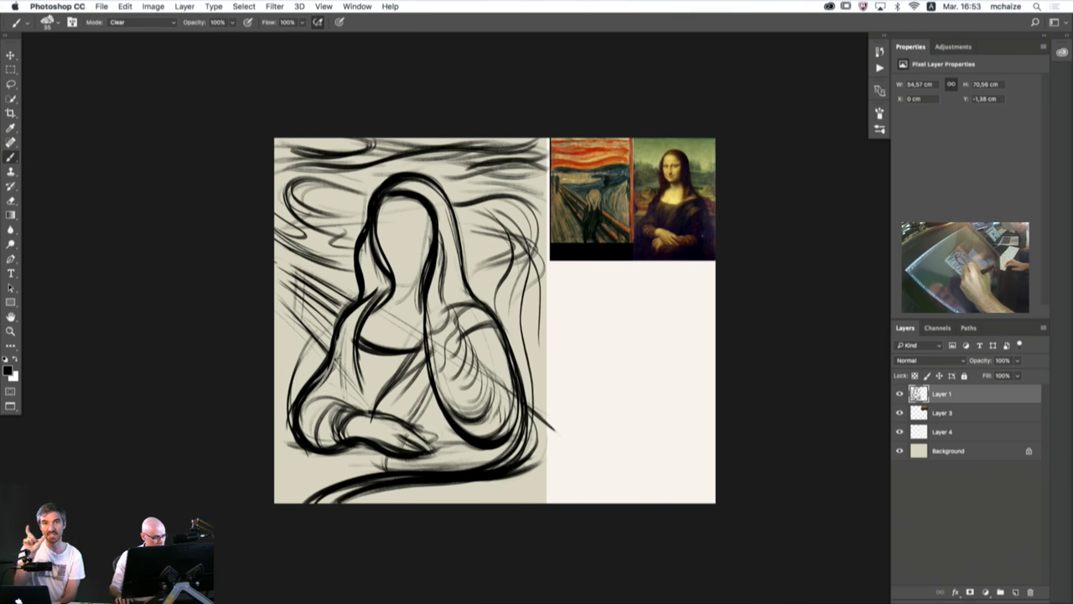
pyautogui.moveTo(340, 352); pyautogui.dragTo(300, 413)
pyautogui.moveTo(325, 374); pyautogui.dragTo(298, 428)
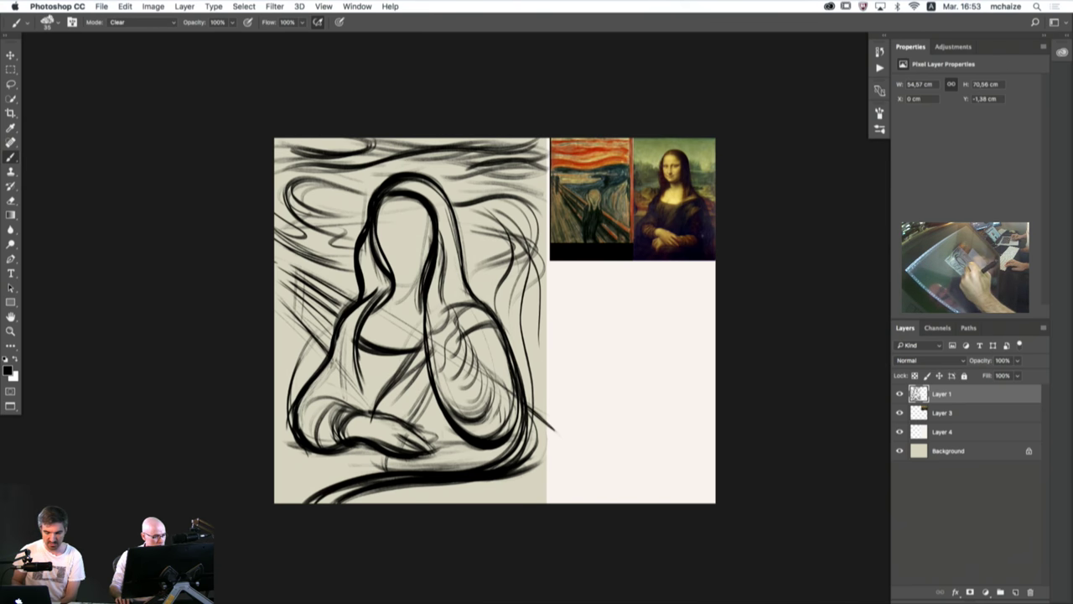
pyautogui.moveTo(371, 290); pyautogui.dragTo(333, 366)
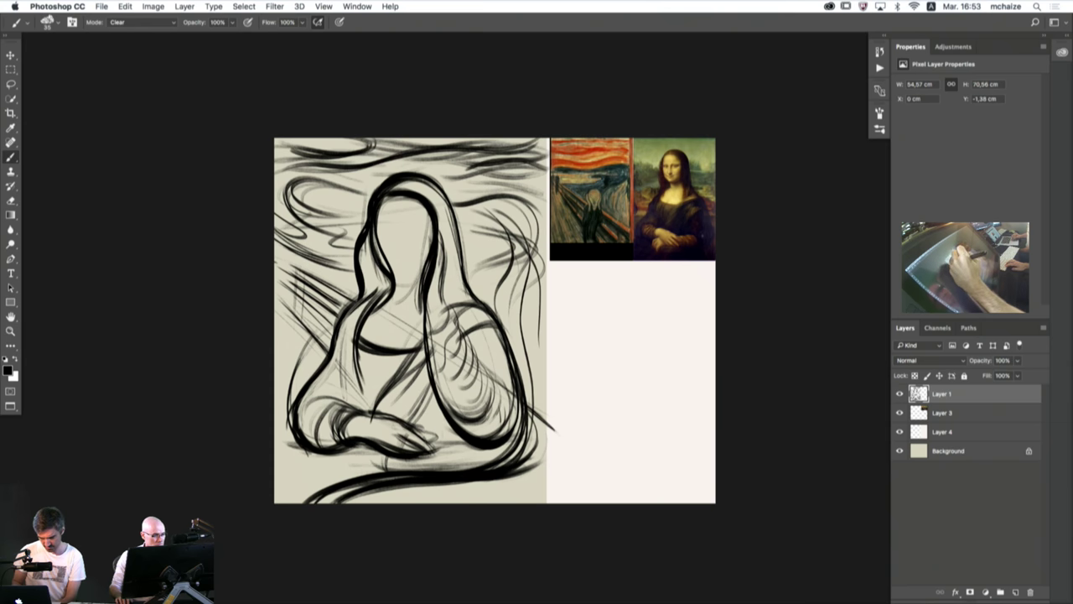
pyautogui.moveTo(370, 249); pyautogui.dragTo(383, 274)
pyautogui.moveTo(369, 228); pyautogui.dragTo(389, 281)
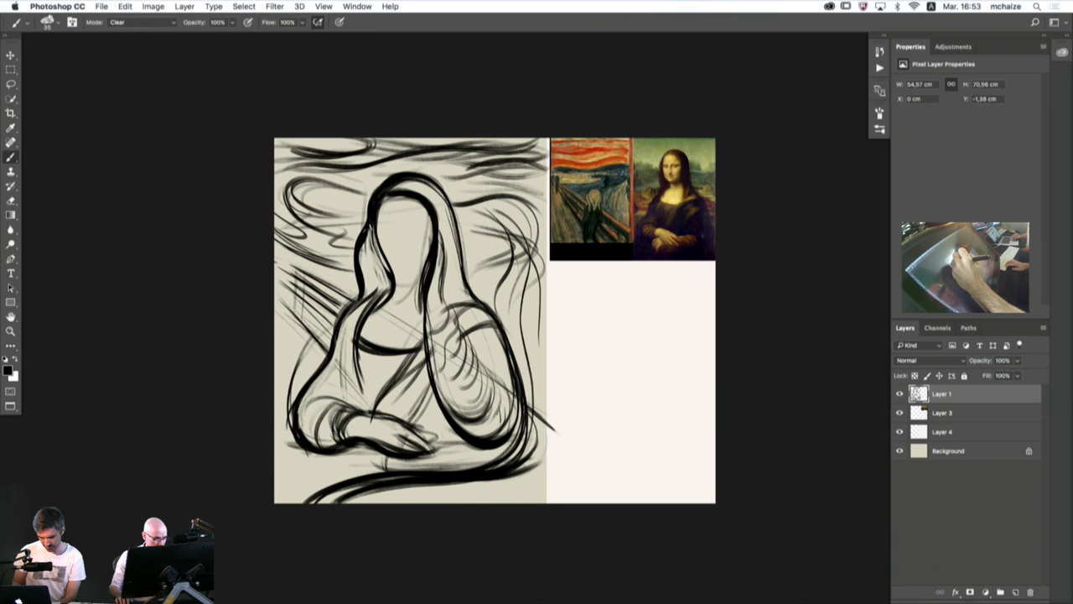
# - Erase the outer edge of the thick outline over the top of the head and down the left-hand side of the hair
pyautogui.moveTo(385, 180); pyautogui.dragTo(430, 177)
pyautogui.moveTo(390, 177); pyautogui.dragTo(437, 182)
pyautogui.moveTo(379, 188)
pyautogui.mouseDown()
pyautogui.moveTo(442, 190)
pyautogui.moveTo(387, 182)
pyautogui.moveTo(359, 248)
pyautogui.mouseUp()
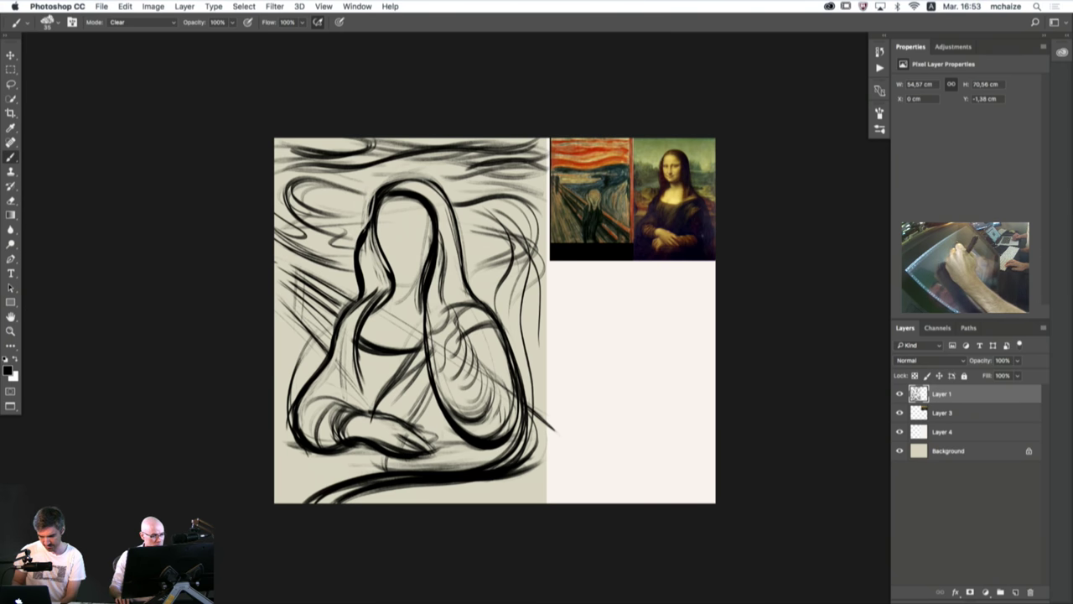
pyautogui.moveTo(385, 181); pyautogui.dragTo(370, 205)
pyautogui.moveTo(384, 183); pyautogui.dragTo(340, 317)
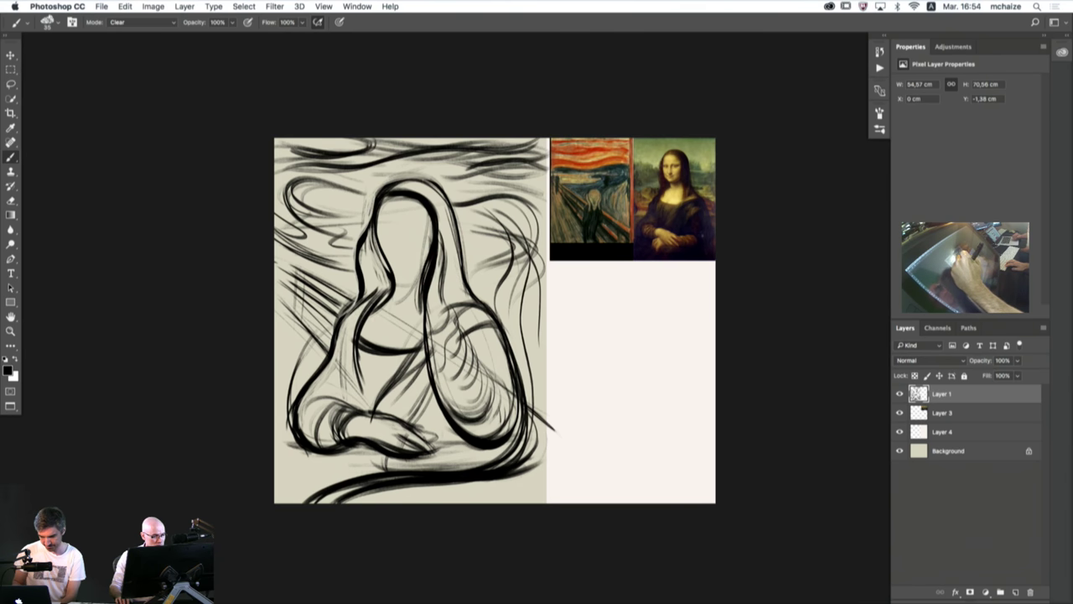
pyautogui.moveTo(383, 188); pyautogui.dragTo(371, 205)
pyautogui.moveTo(390, 180); pyautogui.dragTo(379, 195)
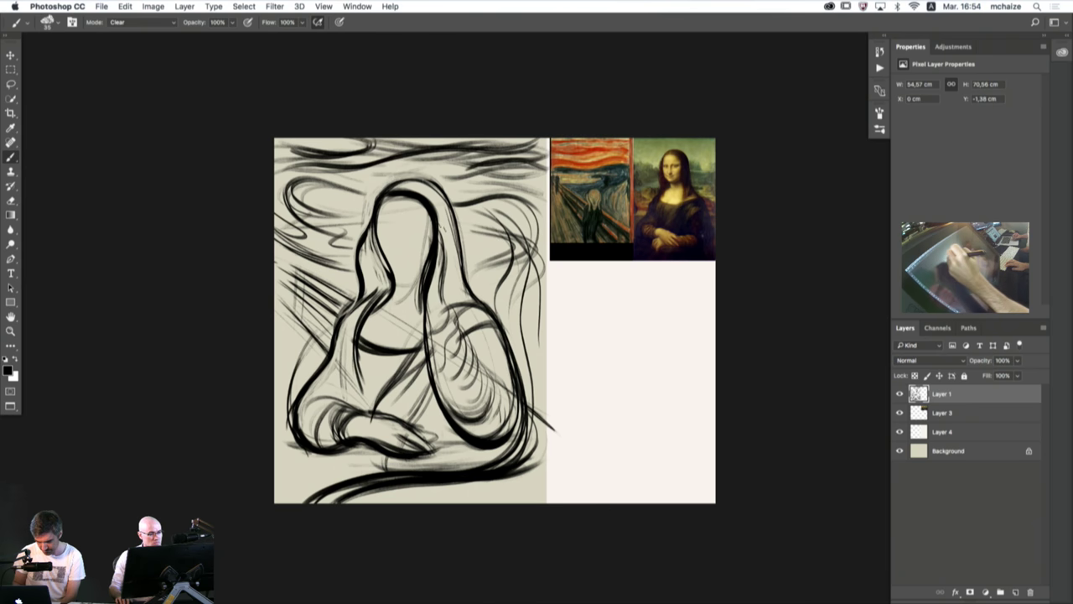
# - Thin the right-hand hair, shoulder and sleeve outlines, including the inner hair line beside the face
pyautogui.moveTo(456, 213)
pyautogui.mouseDown()
pyautogui.moveTo(463, 260)
pyautogui.moveTo(517, 362)
pyautogui.mouseUp()
pyautogui.moveTo(480, 299)
pyautogui.mouseDown()
pyautogui.moveTo(507, 338)
pyautogui.moveTo(510, 441)
pyautogui.moveTo(511, 402)
pyautogui.moveTo(448, 404)
pyautogui.mouseUp()
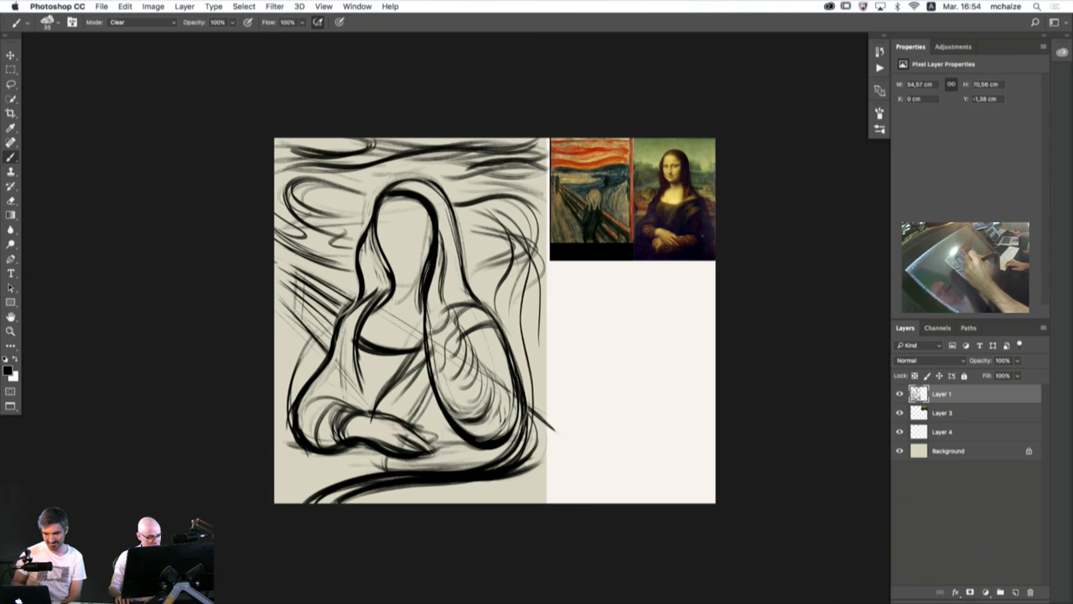
pyautogui.moveTo(432, 310); pyautogui.dragTo(445, 334)
pyautogui.moveTo(437, 247); pyautogui.dragTo(426, 307)
pyautogui.moveTo(437, 221)
pyautogui.mouseDown()
pyautogui.moveTo(425, 299)
pyautogui.moveTo(441, 292)
pyautogui.moveTo(429, 210)
pyautogui.mouseUp()
pyautogui.moveTo(425, 266); pyautogui.dragTo(424, 200)
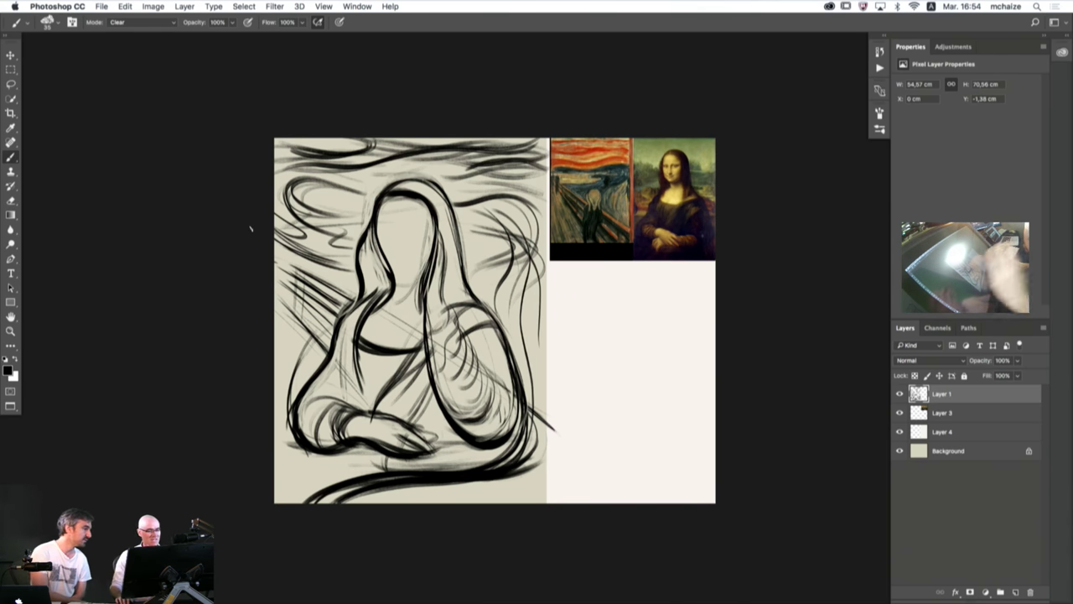
# - Carve away parts of the thick sweeping line beneath the arms and around the right-hand elbow
pyautogui.moveTo(423, 458)
pyautogui.mouseDown()
pyautogui.moveTo(378, 454)
pyautogui.moveTo(336, 503)
pyautogui.mouseUp()
pyautogui.moveTo(390, 481)
pyautogui.mouseDown()
pyautogui.moveTo(338, 509)
pyautogui.moveTo(349, 501)
pyautogui.mouseUp()
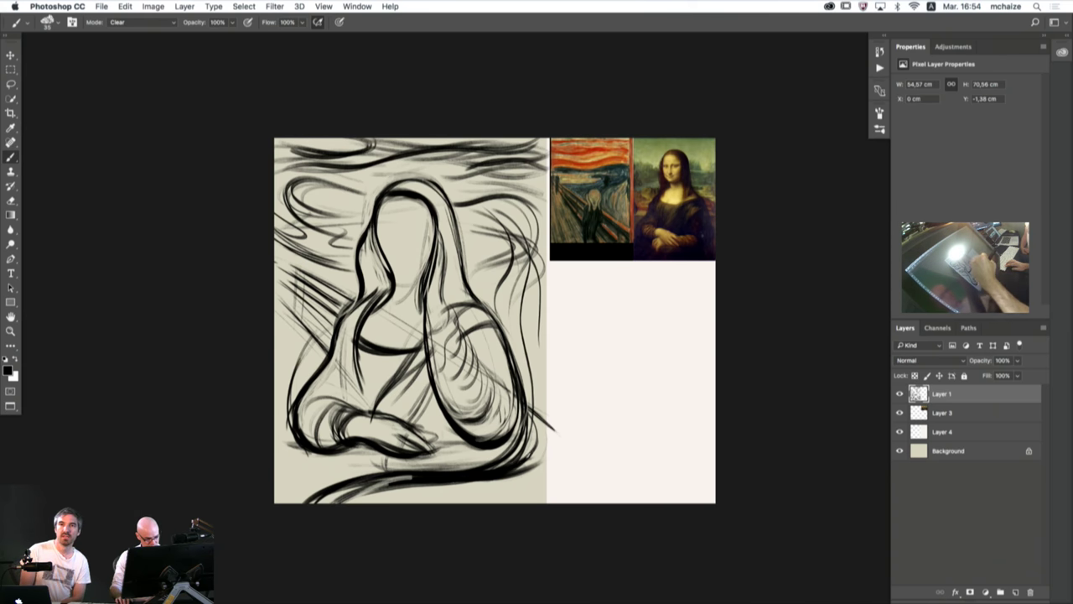
pyautogui.moveTo(530, 454)
pyautogui.mouseDown()
pyautogui.moveTo(392, 480)
pyautogui.moveTo(525, 453)
pyautogui.moveTo(444, 481)
pyautogui.moveTo(478, 481)
pyautogui.mouseUp()
pyautogui.moveTo(480, 481)
pyautogui.mouseDown()
pyautogui.moveTo(532, 451)
pyautogui.moveTo(523, 374)
pyautogui.moveTo(495, 296)
pyautogui.mouseUp()
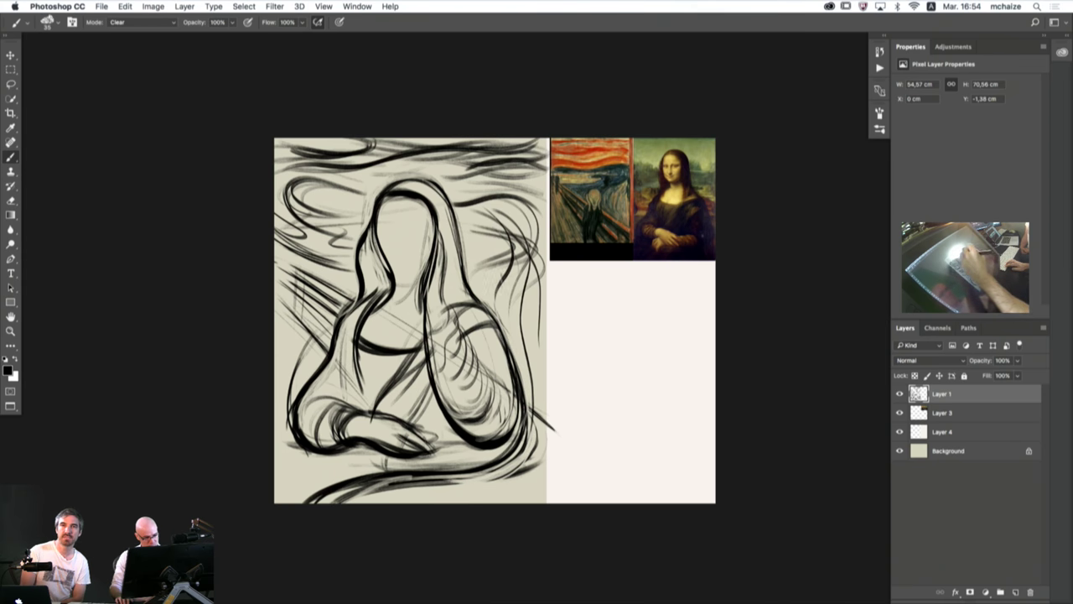
pyautogui.moveTo(529, 460)
pyautogui.mouseDown()
pyautogui.moveTo(490, 481)
pyautogui.moveTo(502, 479)
pyautogui.mouseUp()
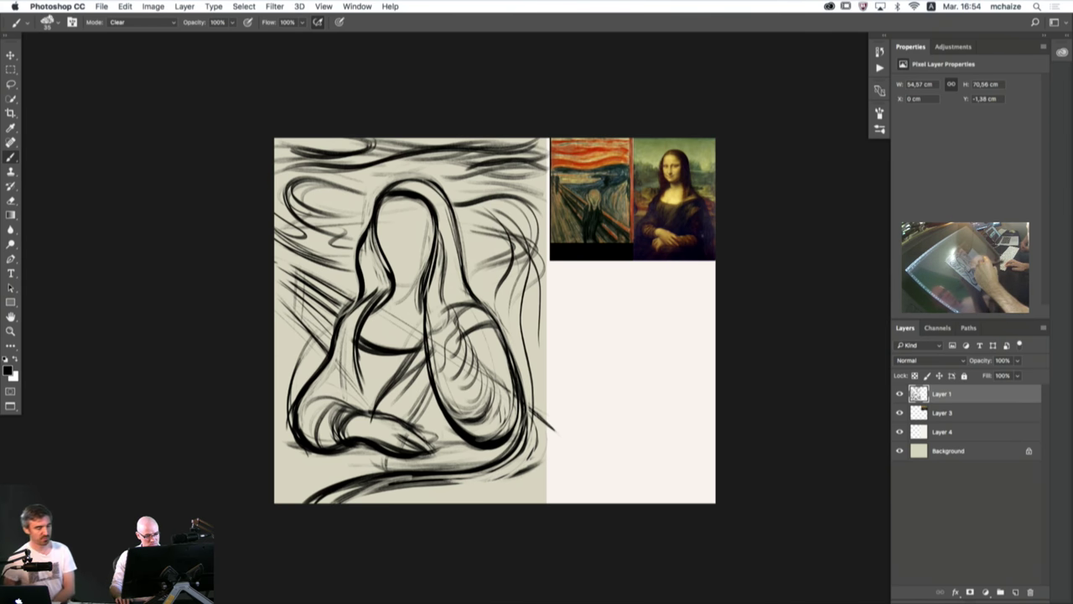
pyautogui.moveTo(537, 435); pyautogui.dragTo(528, 460)
pyautogui.moveTo(524, 469); pyautogui.dragTo(383, 491)
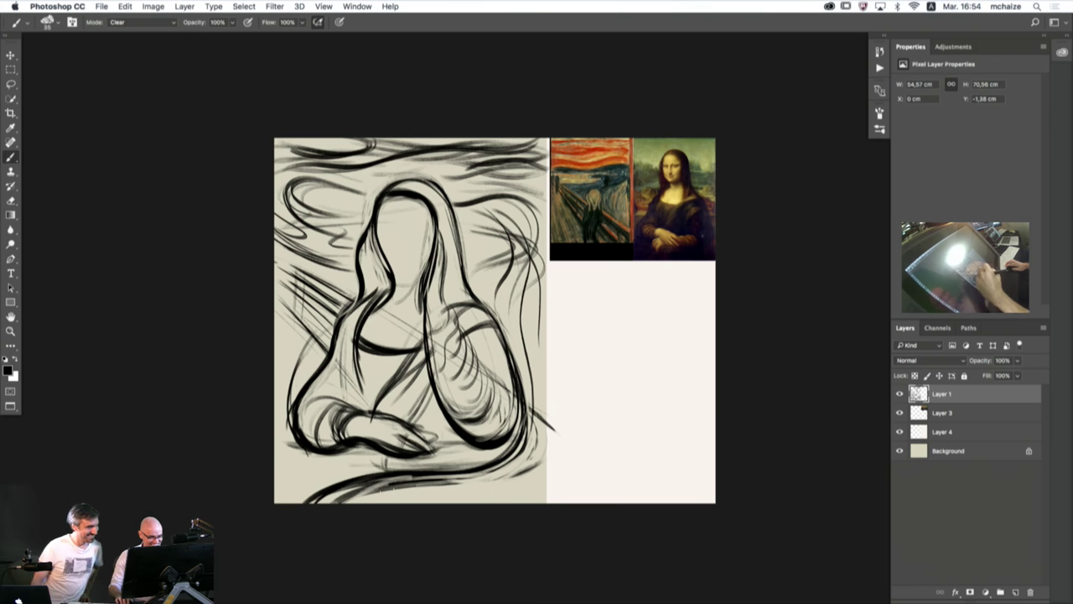
# - Enlarge the brush to 100 and clear the lower side of the sweeping line along the canvas's bottom
pyautogui.press(']')
pyautogui.press(']')
pyautogui.press(']')
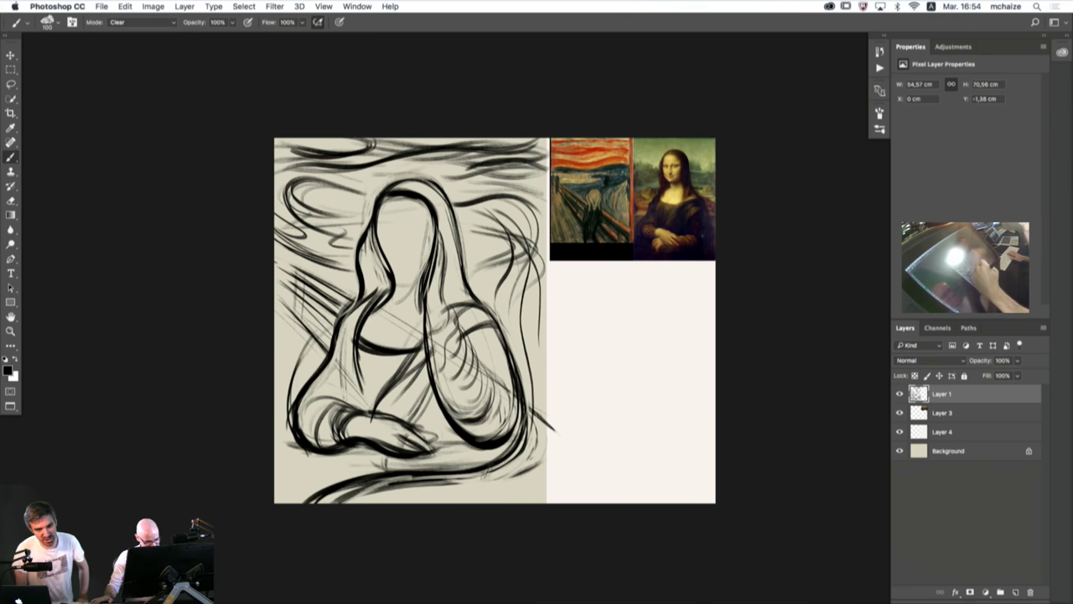
pyautogui.moveTo(500, 470)
pyautogui.mouseDown()
pyautogui.moveTo(419, 480)
pyautogui.moveTo(326, 512)
pyautogui.mouseUp()
pyautogui.moveTo(411, 484); pyautogui.dragTo(315, 504)
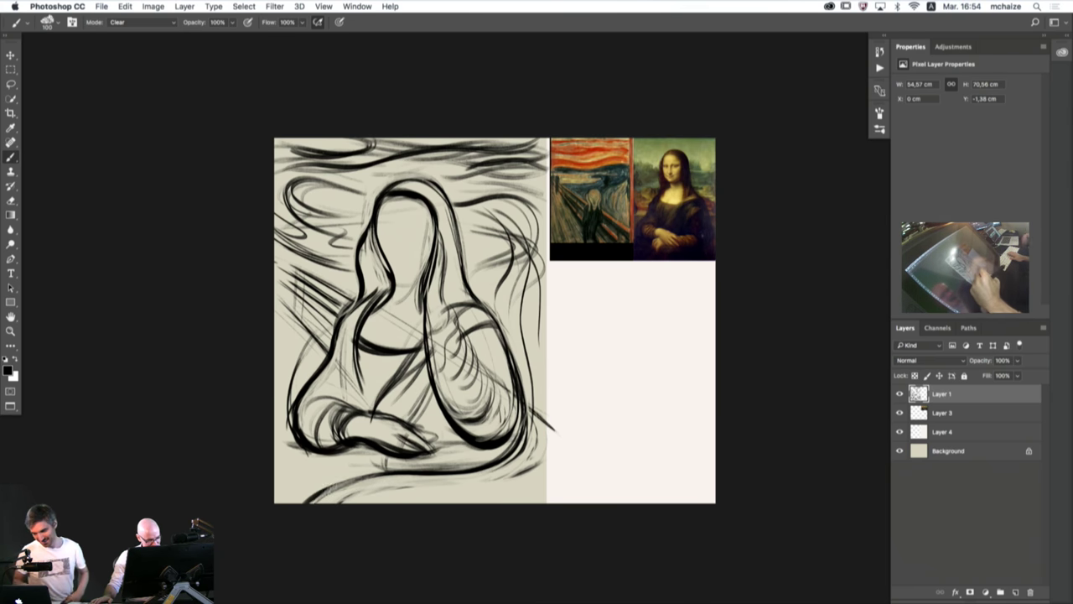
pyautogui.moveTo(368, 478); pyautogui.dragTo(305, 506)
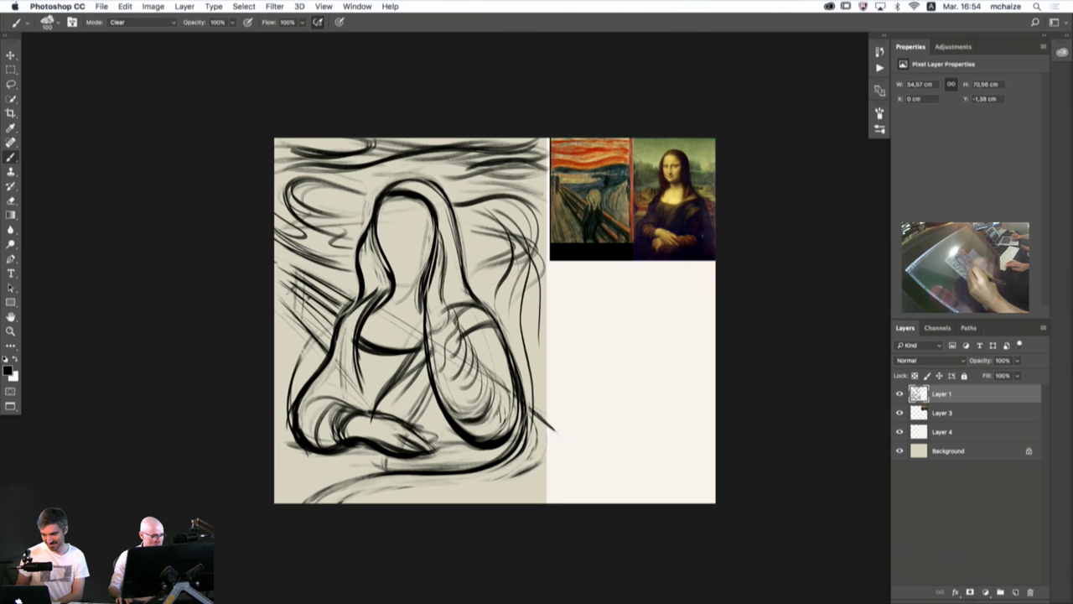
# - Set the brush mode back to Normal and draw steep diagonal strokes across the lower-left background and sleeve
pyautogui.click(138, 22)
pyautogui.click(126, 10)
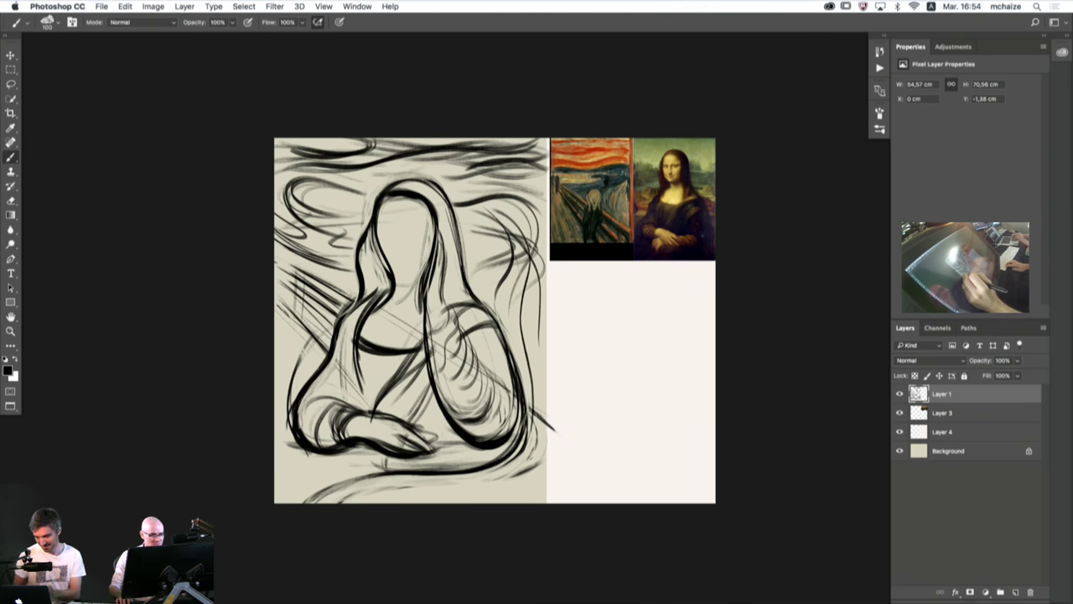
pyautogui.moveTo(283, 322)
pyautogui.mouseDown()
pyautogui.moveTo(317, 386)
pyautogui.moveTo(307, 377)
pyautogui.moveTo(304, 435)
pyautogui.mouseUp()
pyautogui.moveTo(275, 386); pyautogui.dragTo(315, 487)
pyautogui.moveTo(276, 406); pyautogui.dragTo(293, 444)
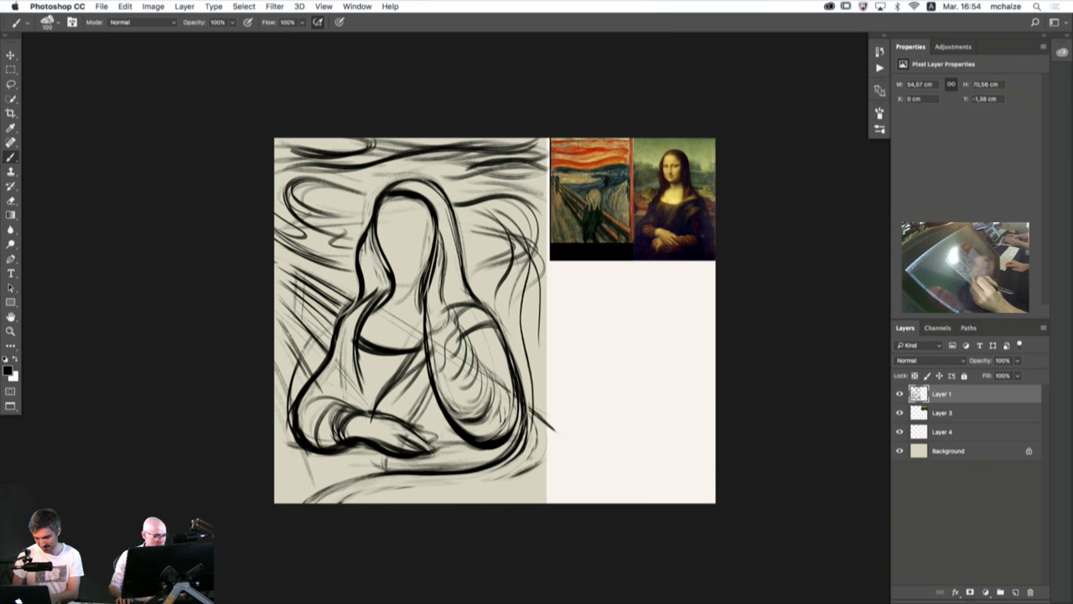
pyautogui.moveTo(319, 384); pyautogui.dragTo(366, 477)
pyautogui.moveTo(303, 415)
pyautogui.mouseDown()
pyautogui.moveTo(319, 501)
pyautogui.moveTo(318, 487)
pyautogui.mouseUp()
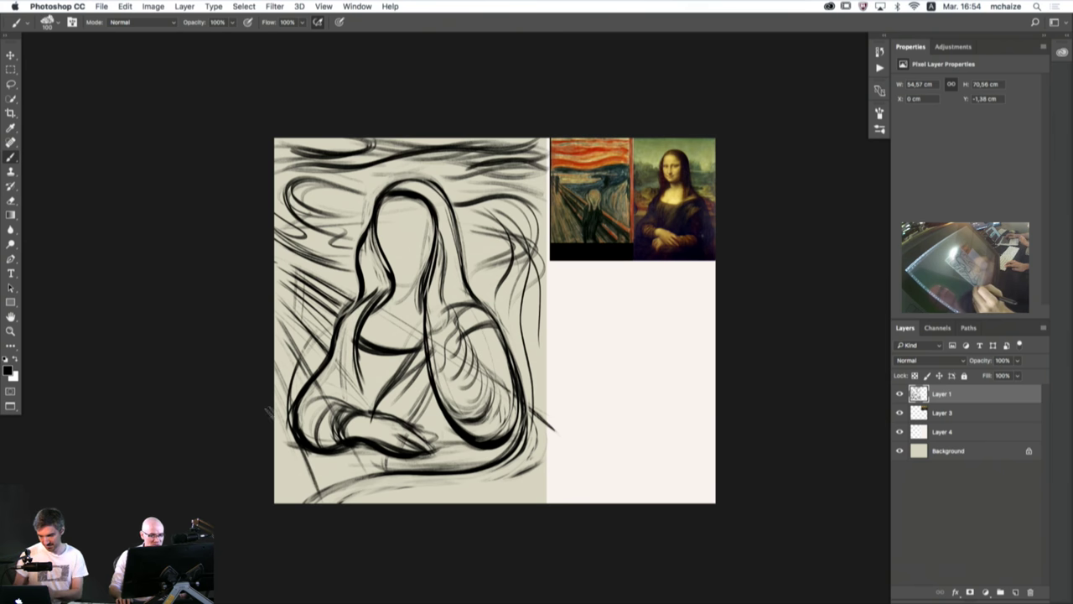
# - Check the two reference paintings, then draw strokes from the right-hand elbow down past the canvas's bottom edge
pyautogui.scroll(5, 654, 218)
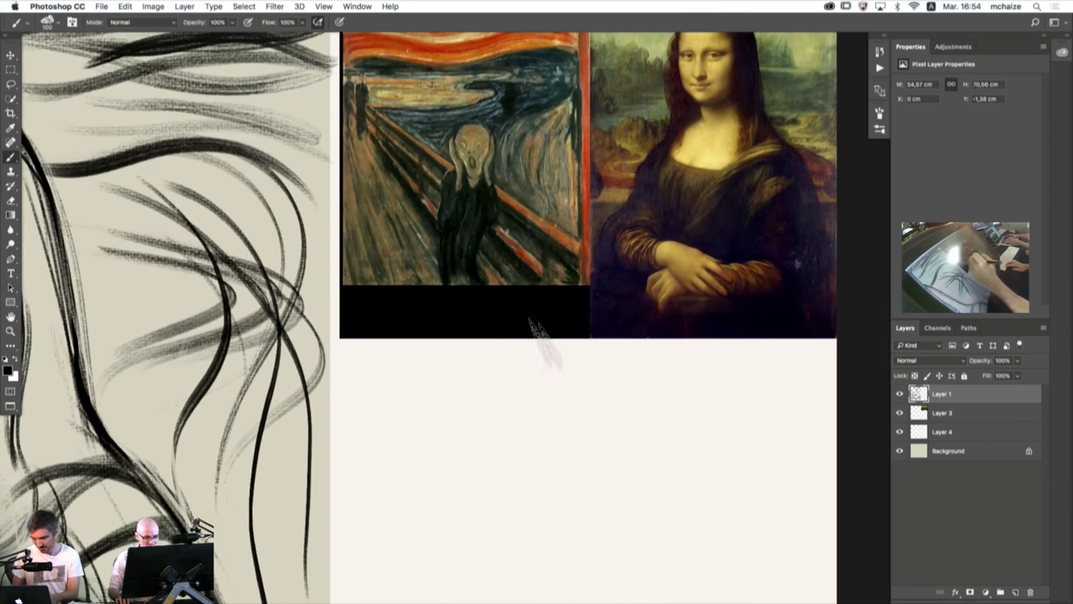
pyautogui.moveTo(602, 323); pyautogui.dragTo(546, 420)
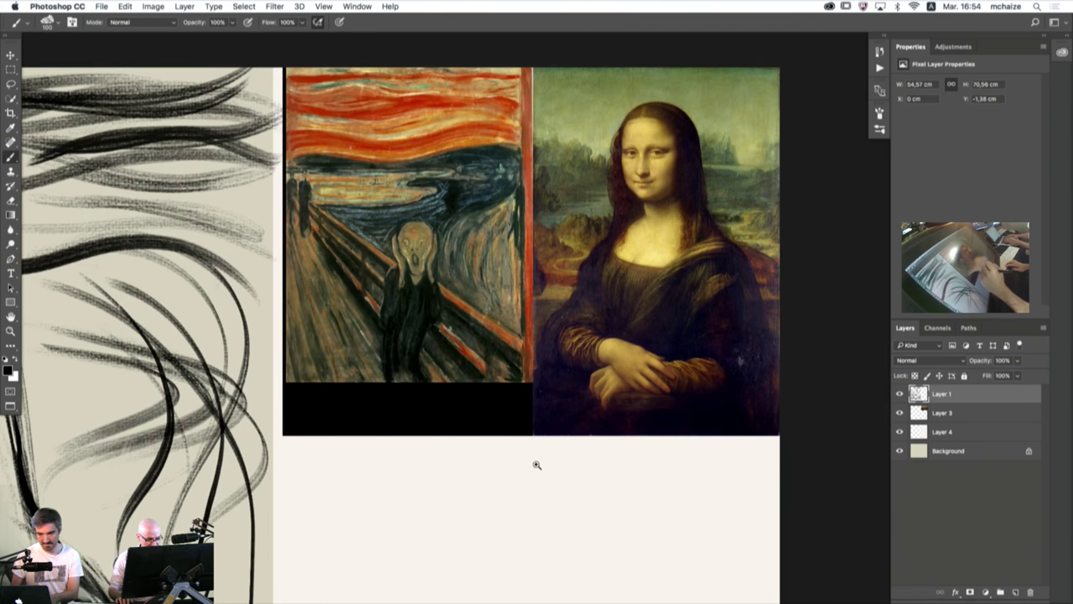
pyautogui.keyDown('alt'); pyautogui.click(537, 465); pyautogui.keyUp('alt')
pyautogui.keyDown('alt'); pyautogui.click(532, 463); pyautogui.keyUp('alt')
pyautogui.moveTo(433, 479); pyautogui.dragTo(521, 354)
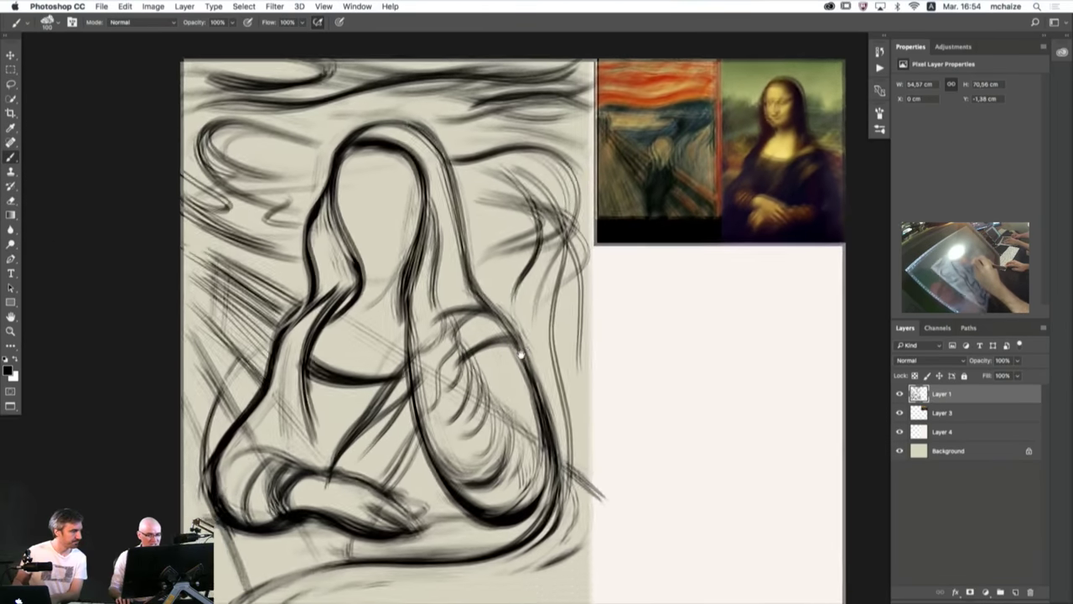
pyautogui.scroll(-4, 520, 354)
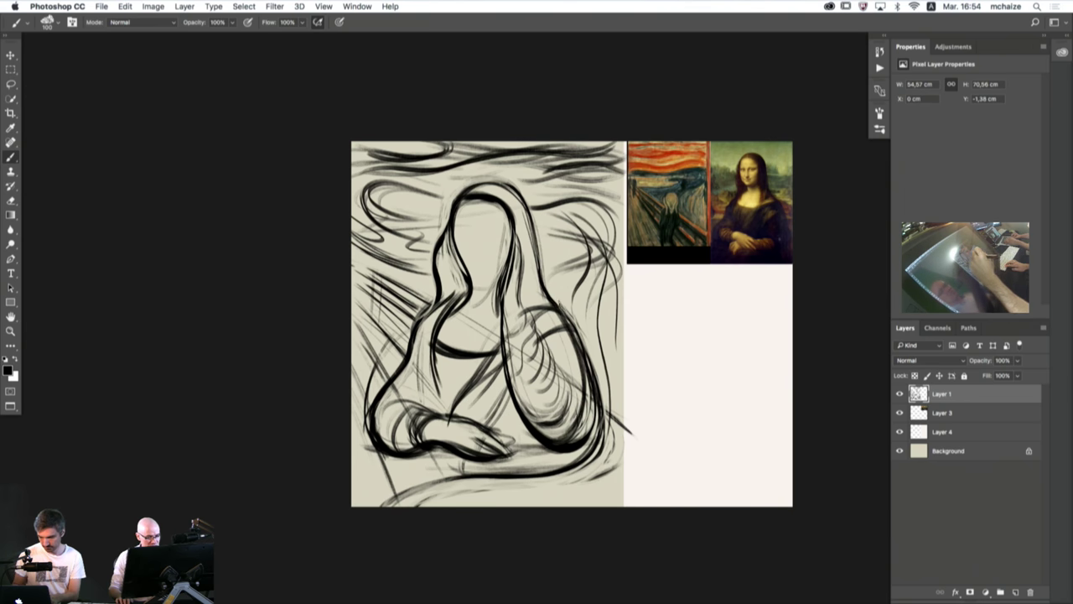
pyautogui.moveTo(562, 308)
pyautogui.mouseDown()
pyautogui.moveTo(562, 448)
pyautogui.moveTo(525, 522)
pyautogui.moveTo(572, 329)
pyautogui.moveTo(546, 506)
pyautogui.mouseUp()
pyautogui.moveTo(561, 449); pyautogui.dragTo(552, 506)
pyautogui.moveTo(575, 429); pyautogui.dragTo(567, 322)
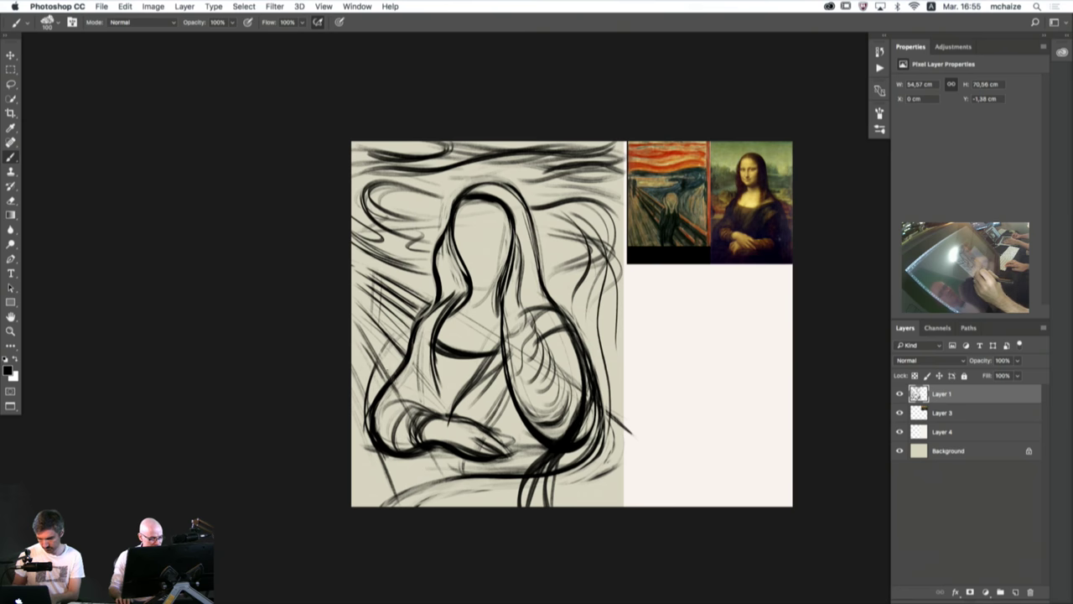
# - Thicken the left-hand sleeve outline and draw body lines from beneath the forearm down to the canvas's bottom edge
pyautogui.moveTo(420, 326); pyautogui.dragTo(370, 431)
pyautogui.moveTo(374, 443)
pyautogui.mouseDown()
pyautogui.moveTo(419, 466)
pyautogui.moveTo(416, 511)
pyautogui.mouseUp()
pyautogui.moveTo(419, 463); pyautogui.dragTo(413, 500)
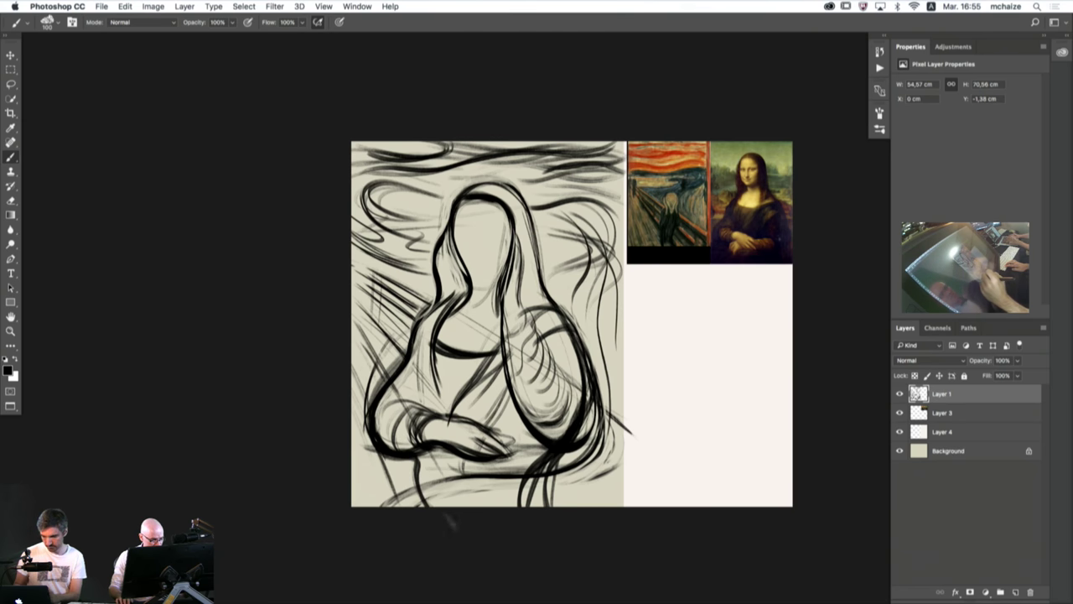
# - Thicken the black body lines beneath the forearm and below the right-hand elbow down to the canvas's bottom edge
pyautogui.moveTo(423, 450); pyautogui.dragTo(418, 507)
pyautogui.moveTo(396, 446)
pyautogui.mouseDown()
pyautogui.moveTo(421, 472)
pyautogui.moveTo(427, 501)
pyautogui.mouseUp()
pyautogui.moveTo(423, 479); pyautogui.dragTo(433, 509)
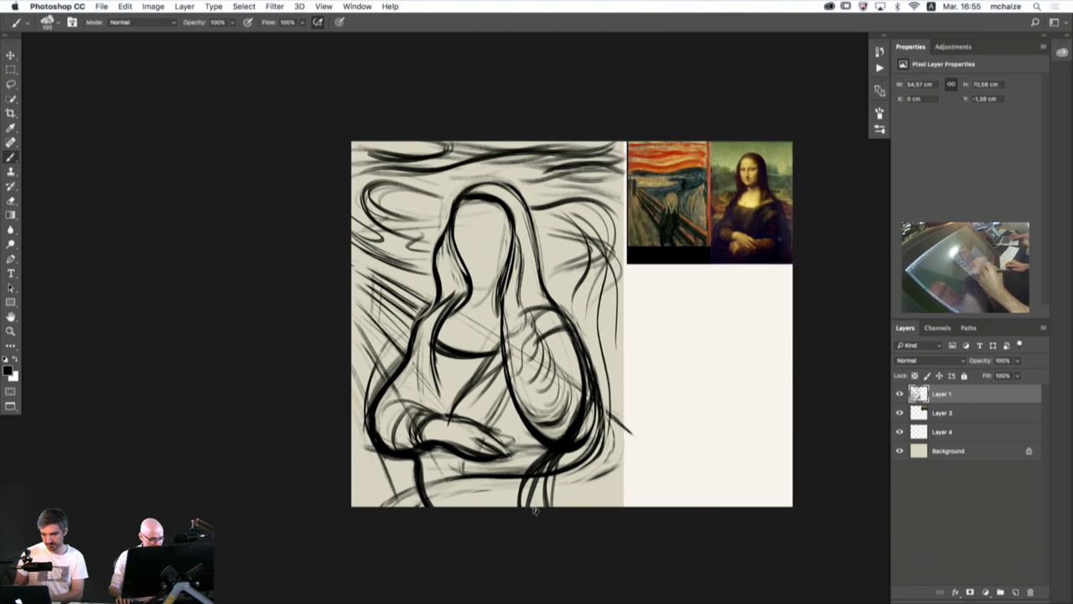
pyautogui.moveTo(548, 505)
pyautogui.mouseDown()
pyautogui.moveTo(572, 438)
pyautogui.moveTo(563, 314)
pyautogui.moveTo(573, 426)
pyautogui.mouseUp()
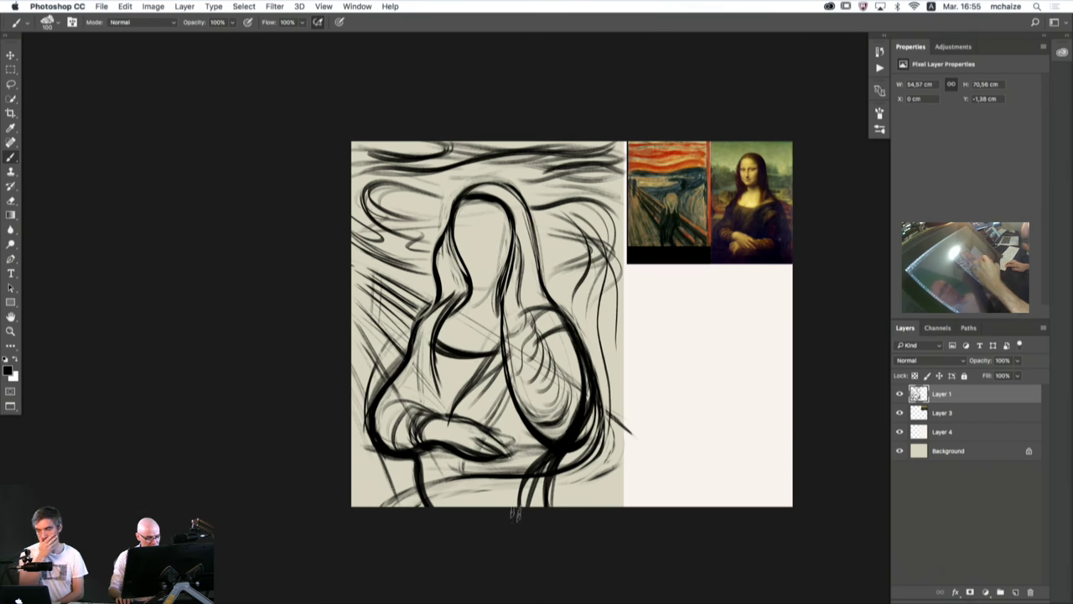
# - Sample the beige background colour and paint over the excess strokes along the outer edge of the right-hand sleeve and elbow
pyautogui.keyDown('alt'); pyautogui.click(587, 478); pyautogui.keyUp('alt')
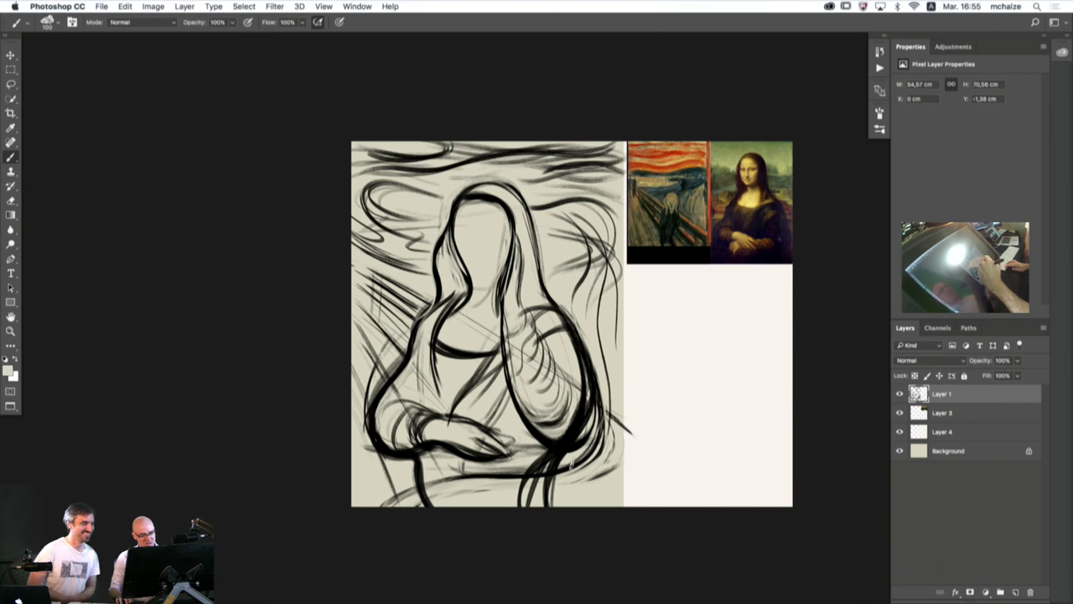
pyautogui.moveTo(555, 473)
pyautogui.mouseDown()
pyautogui.moveTo(602, 425)
pyautogui.moveTo(577, 474)
pyautogui.moveTo(598, 369)
pyautogui.mouseUp()
pyautogui.moveTo(590, 441)
pyautogui.mouseDown()
pyautogui.moveTo(594, 367)
pyautogui.moveTo(586, 438)
pyautogui.moveTo(593, 396)
pyautogui.mouseUp()
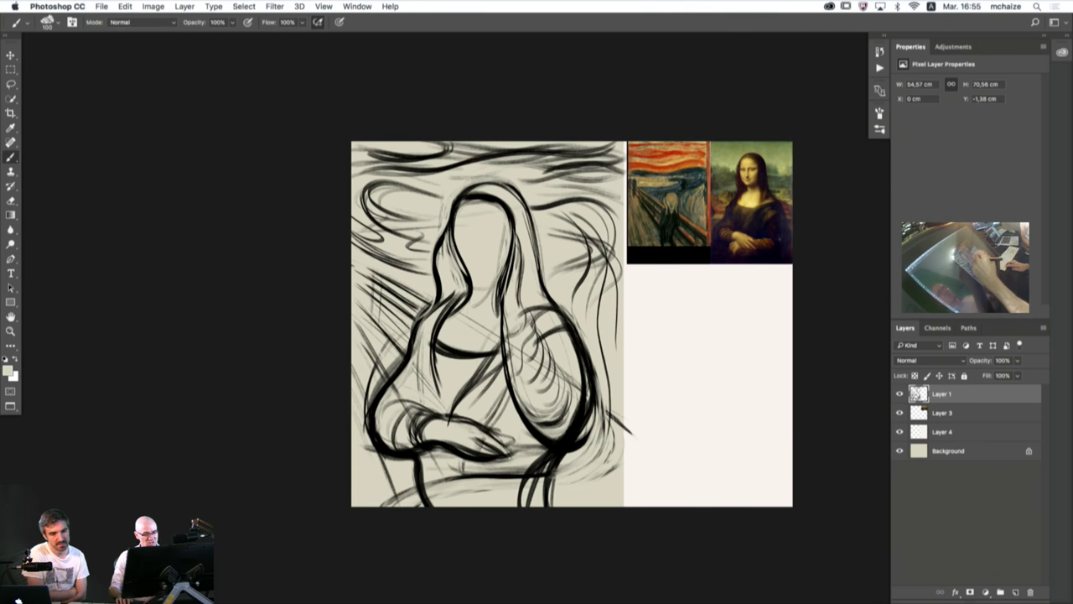
pyautogui.moveTo(556, 437)
pyautogui.mouseDown()
pyautogui.moveTo(581, 369)
pyautogui.moveTo(579, 397)
pyautogui.mouseUp()
pyautogui.moveTo(592, 419); pyautogui.dragTo(593, 364)
pyautogui.moveTo(596, 419); pyautogui.dragTo(565, 311)
# - Trim the left-hand sleeve outline with beige strokes from the shoulder down to the elbow
pyautogui.moveTo(431, 304)
pyautogui.mouseDown()
pyautogui.moveTo(371, 417)
pyautogui.moveTo(373, 438)
pyautogui.moveTo(396, 456)
pyautogui.mouseUp()
pyautogui.moveTo(366, 411); pyautogui.dragTo(393, 457)
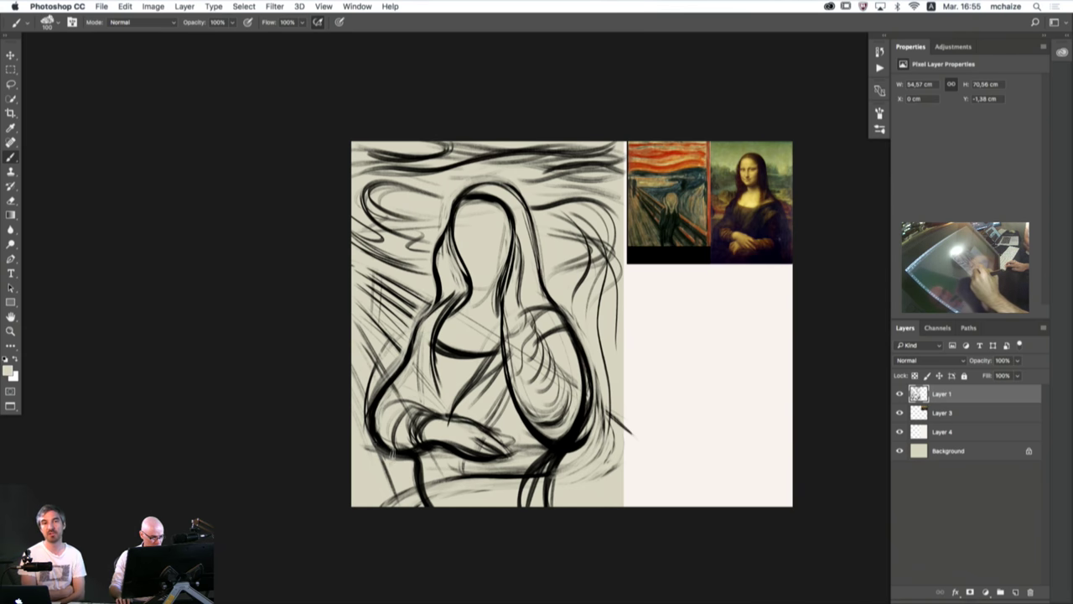
pyautogui.moveTo(380, 374); pyautogui.dragTo(374, 437)
pyautogui.moveTo(367, 400)
pyautogui.mouseDown()
pyautogui.moveTo(374, 353)
pyautogui.moveTo(358, 323)
pyautogui.mouseUp()
# - Fade the lines beneath the forearm and the body strokes at the canvas's bottom with beige brush strokes
pyautogui.moveTo(377, 452)
pyautogui.mouseDown()
pyautogui.moveTo(390, 471)
pyautogui.moveTo(503, 473)
pyautogui.mouseUp()
pyautogui.moveTo(462, 474); pyautogui.dragTo(534, 464)
pyautogui.moveTo(516, 506); pyautogui.dragTo(537, 461)
pyautogui.moveTo(521, 504); pyautogui.dragTo(544, 455)
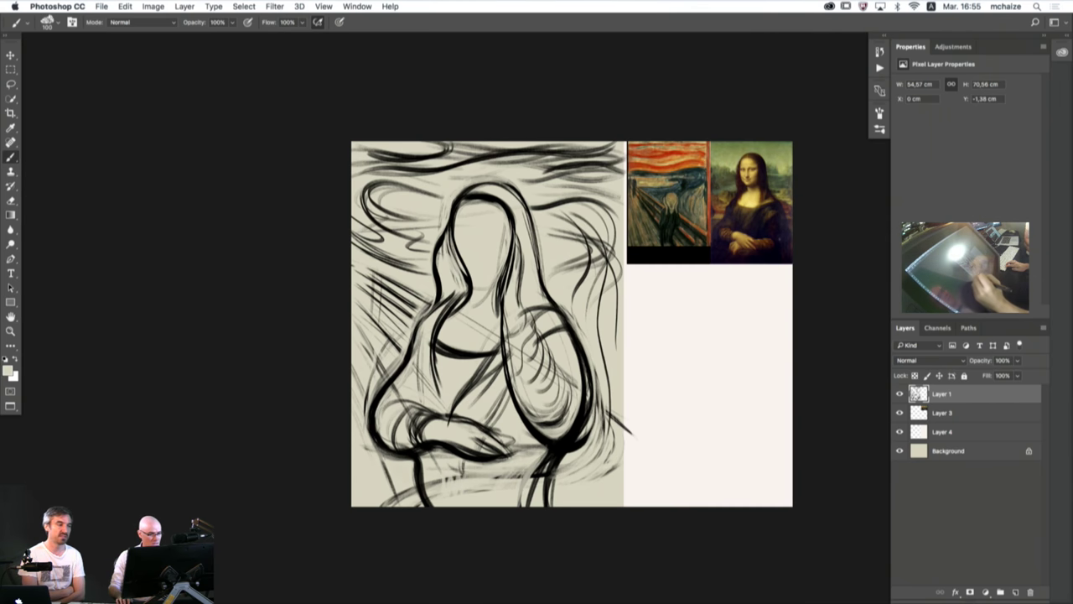
pyautogui.moveTo(412, 460); pyautogui.dragTo(425, 510)
pyautogui.moveTo(415, 459)
pyautogui.mouseDown()
pyautogui.moveTo(425, 512)
pyautogui.moveTo(369, 441)
pyautogui.moveTo(372, 417)
pyautogui.mouseUp()
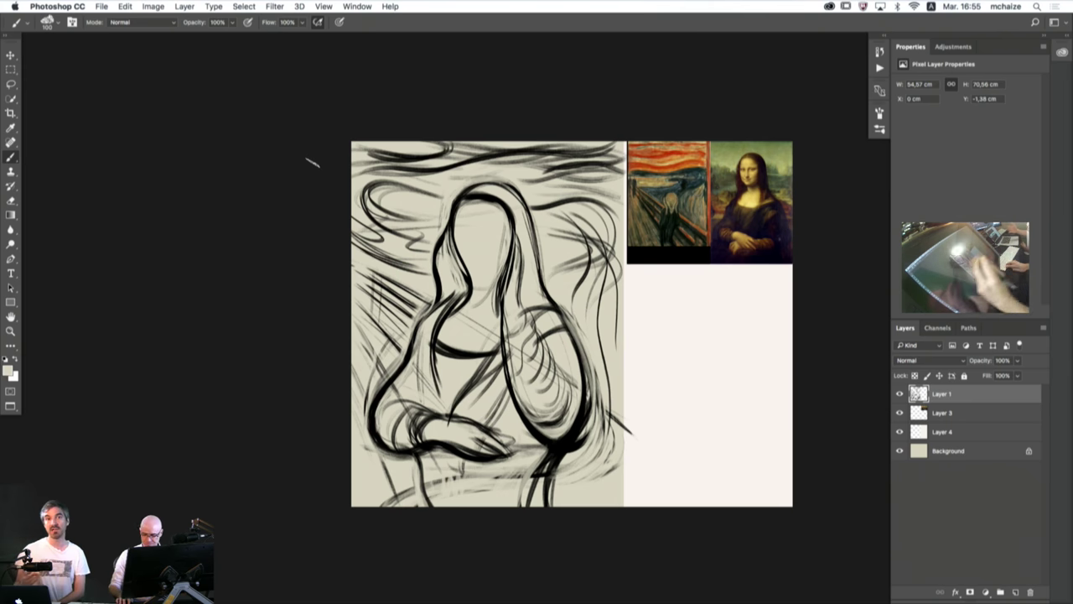
# - Nudge the sketch layer slightly to the right so its X position is 0,21 cm, and return to the Brush tool
pyautogui.press('v')
pyautogui.press('Right')
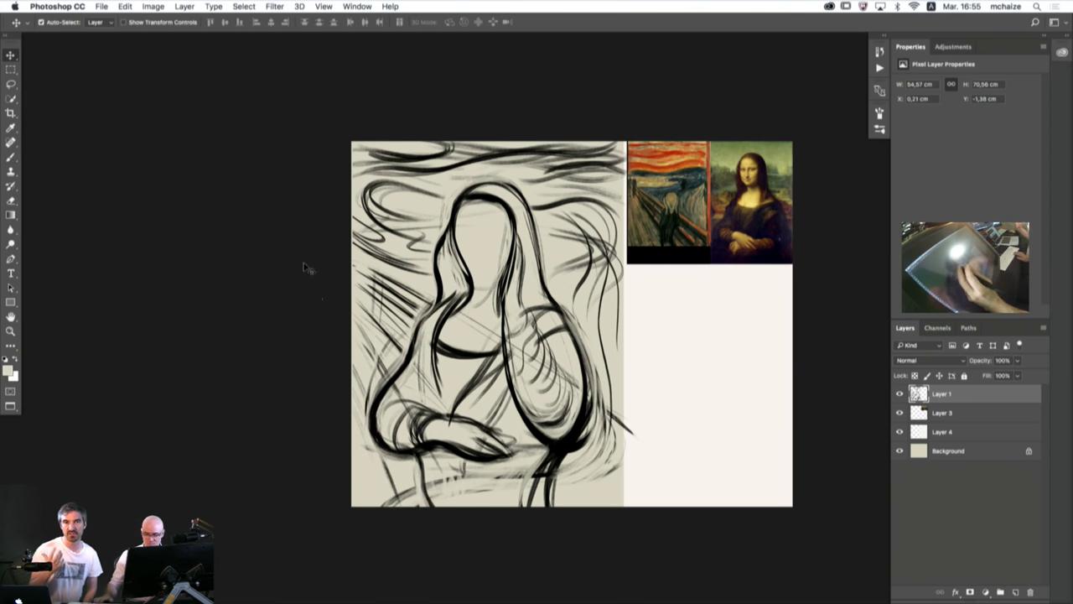
pyautogui.press('b')
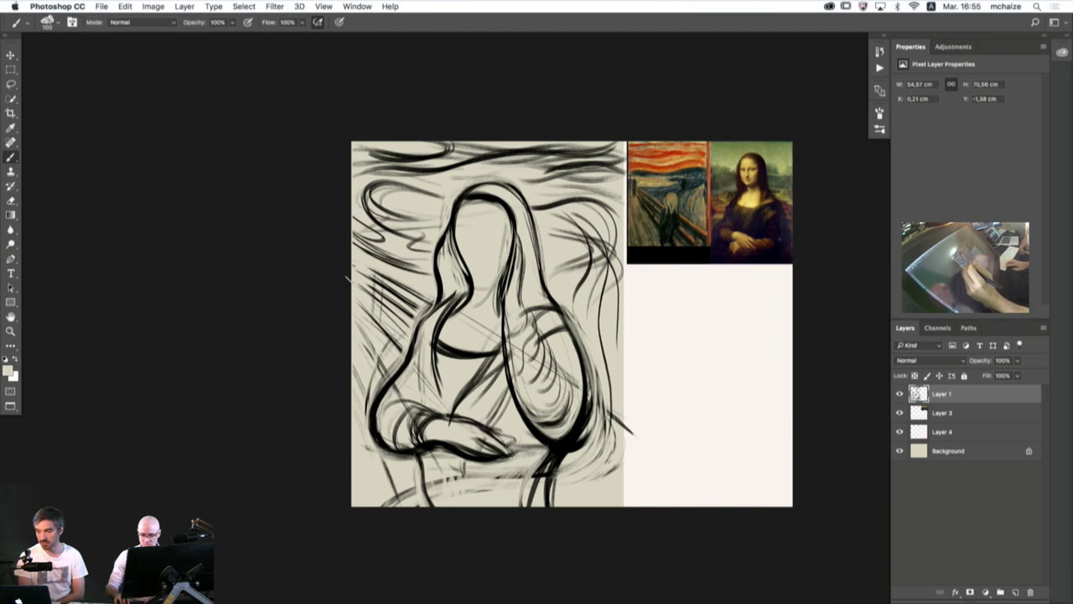
# - Paint a round open mouth, nostrils and two eyes in black on the blank face with the brush reduced to 50
pyautogui.keyDown('super'); pyautogui.click(478, 260); pyautogui.keyUp('super')
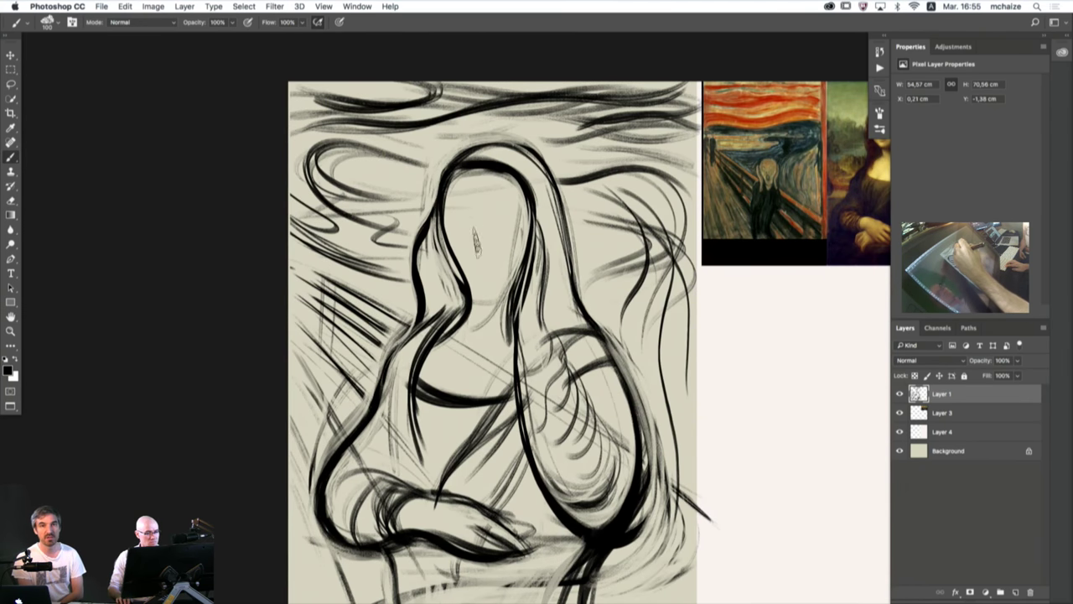
pyautogui.moveTo(484, 242); pyautogui.dragTo(404, 224)
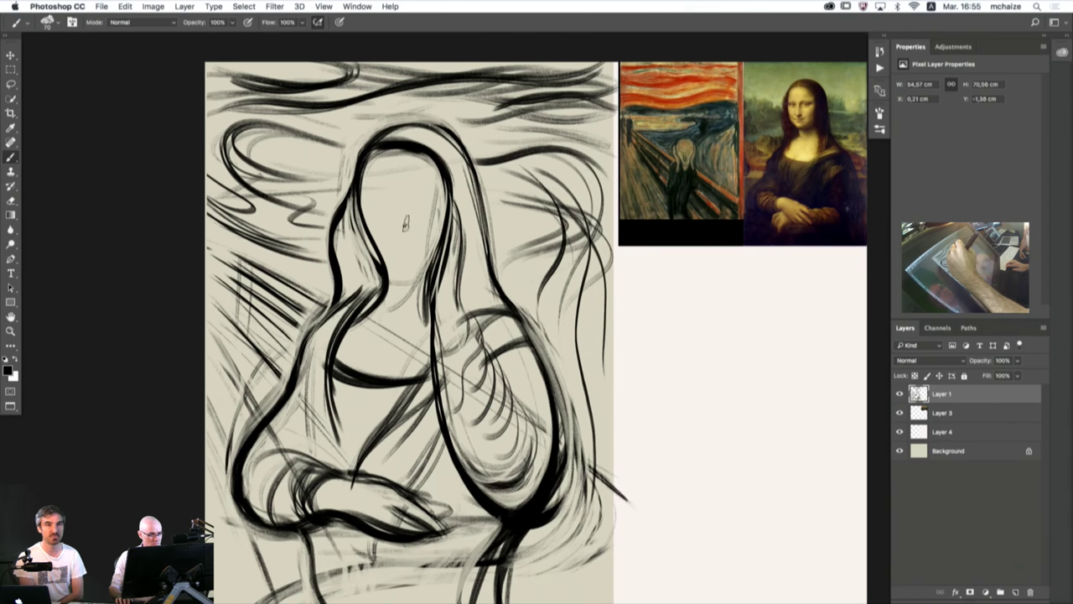
pyautogui.moveTo(401, 236)
pyautogui.mouseDown()
pyautogui.moveTo(396, 244)
pyautogui.moveTo(407, 228)
pyautogui.moveTo(401, 247)
pyautogui.mouseUp()
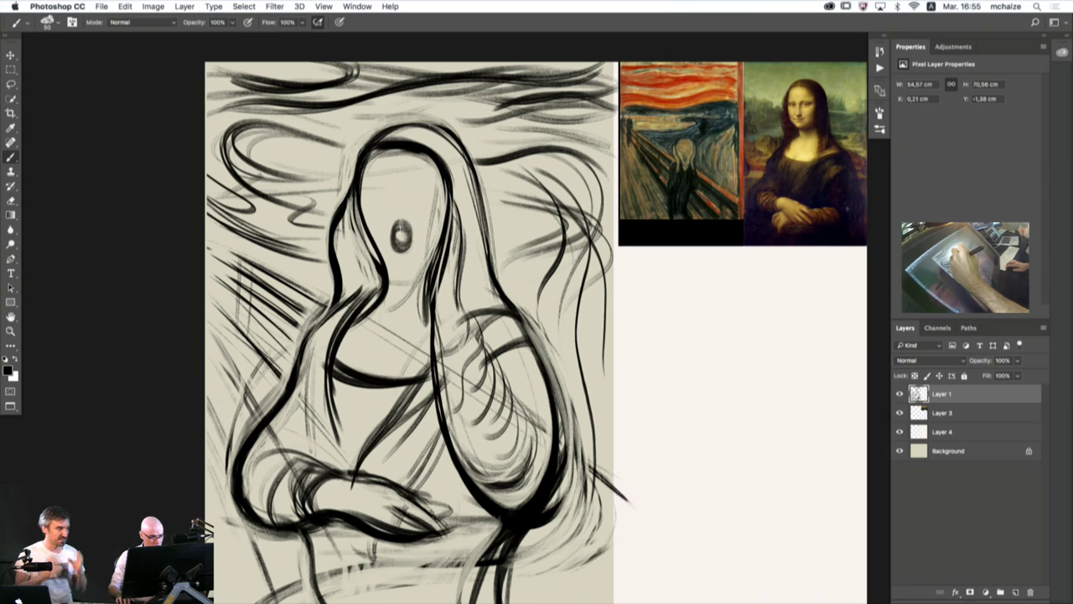
pyautogui.moveTo(401, 223)
pyautogui.mouseDown()
pyautogui.moveTo(394, 243)
pyautogui.moveTo(407, 228)
pyautogui.moveTo(401, 249)
pyautogui.moveTo(407, 234)
pyautogui.moveTo(394, 228)
pyautogui.moveTo(411, 248)
pyautogui.moveTo(394, 229)
pyautogui.moveTo(409, 237)
pyautogui.mouseUp()
pyautogui.press('super+z')
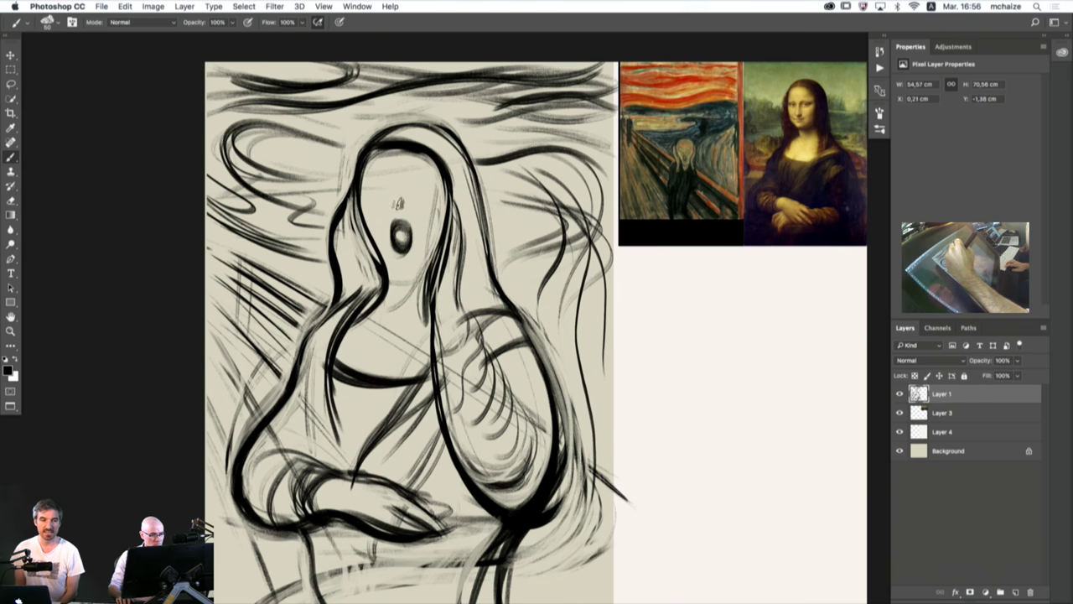
pyautogui.moveTo(426, 192)
pyautogui.mouseDown()
pyautogui.moveTo(417, 178)
pyautogui.moveTo(421, 196)
pyautogui.moveTo(381, 201)
pyautogui.mouseUp()
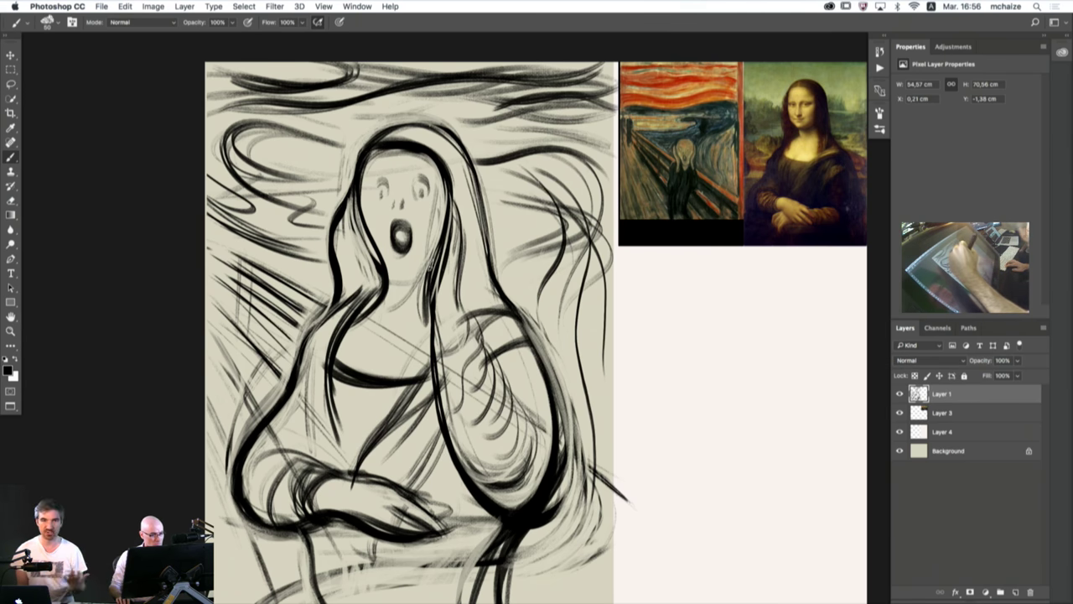
# - Draw black hair strands from the right-hand side of the face down to the shoulder
pyautogui.moveTo(446, 183)
pyautogui.mouseDown()
pyautogui.moveTo(431, 270)
pyautogui.moveTo(445, 221)
pyautogui.moveTo(455, 246)
pyautogui.mouseUp()
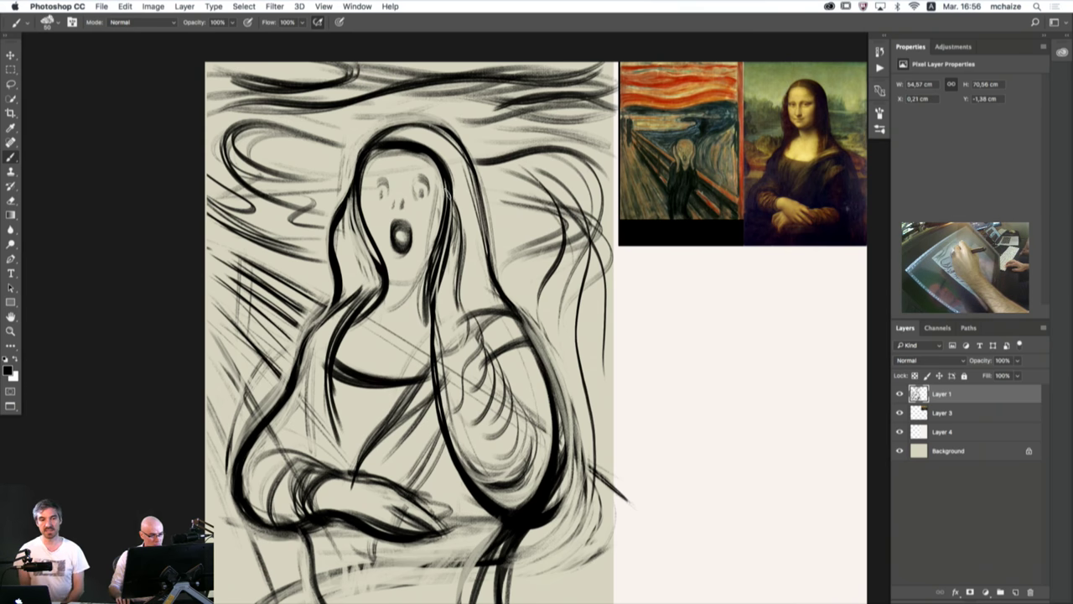
pyautogui.moveTo(452, 196); pyautogui.dragTo(453, 319)
pyautogui.moveTo(451, 247); pyautogui.dragTo(476, 343)
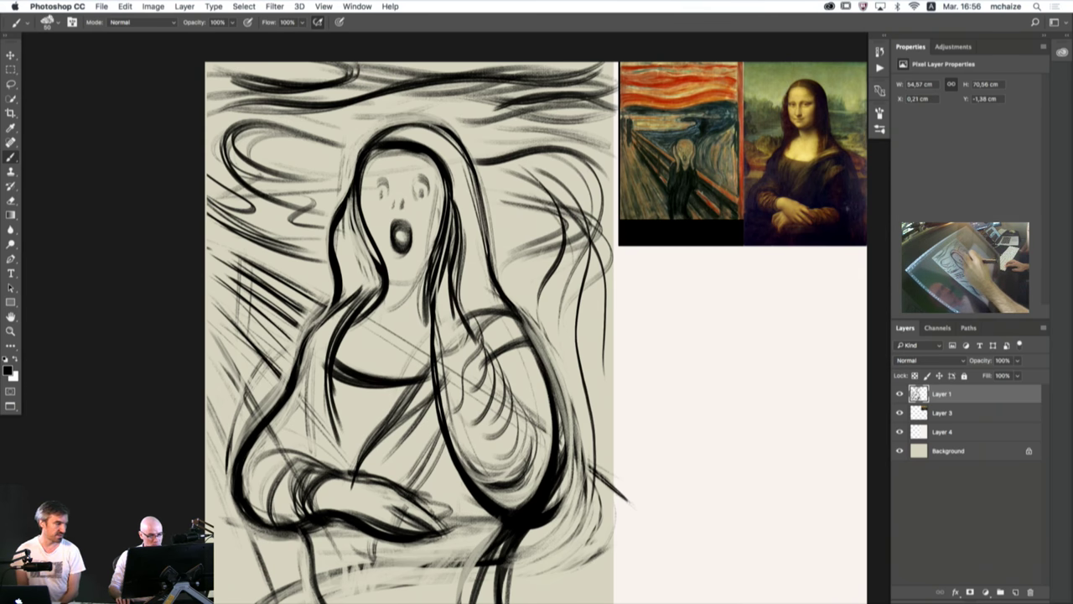
pyautogui.moveTo(451, 265); pyautogui.dragTo(473, 359)
pyautogui.moveTo(458, 309); pyautogui.dragTo(472, 360)
pyautogui.moveTo(454, 195); pyautogui.dragTo(452, 280)
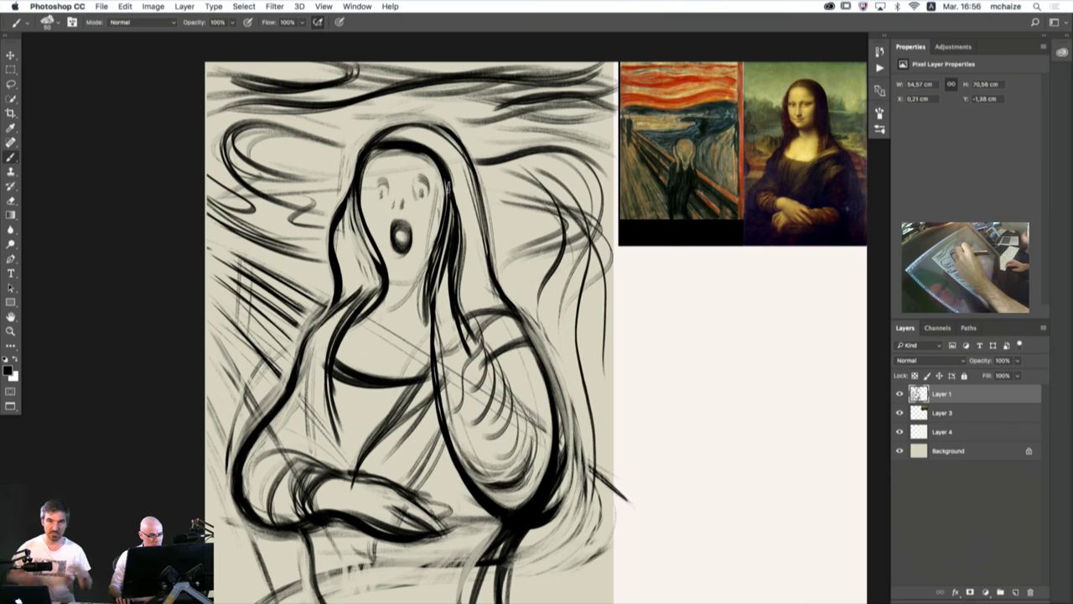
# - Sample the beige background and thin the dark hair strands beside the right-hand cheek and neck
pyautogui.keyDown('alt'); pyautogui.click(475, 223); pyautogui.keyUp('alt')
pyautogui.moveTo(449, 215); pyautogui.dragTo(437, 299)
pyautogui.moveTo(444, 237)
pyautogui.mouseDown()
pyautogui.moveTo(434, 339)
pyautogui.moveTo(448, 288)
pyautogui.moveTo(465, 356)
pyautogui.mouseUp()
pyautogui.moveTo(451, 255); pyautogui.dragTo(455, 314)
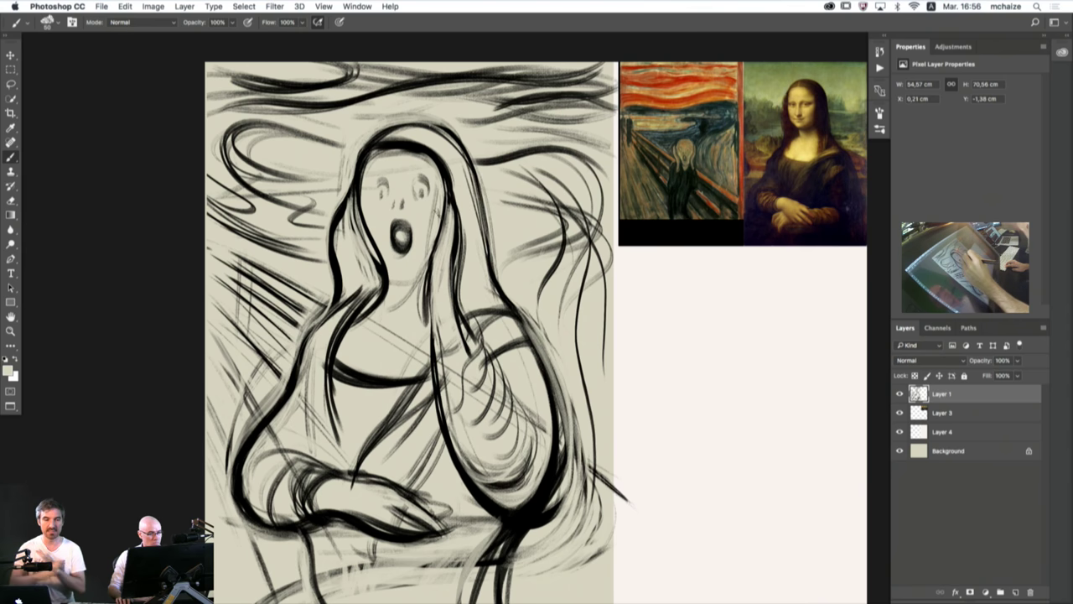
# - Clean the inner face contour with beige strokes along the right-hand cheek, forehead hairline and left-hand jaw
pyautogui.moveTo(436, 197); pyautogui.dragTo(440, 232)
pyautogui.moveTo(442, 229)
pyautogui.mouseDown()
pyautogui.moveTo(434, 158)
pyautogui.moveTo(391, 155)
pyautogui.mouseUp()
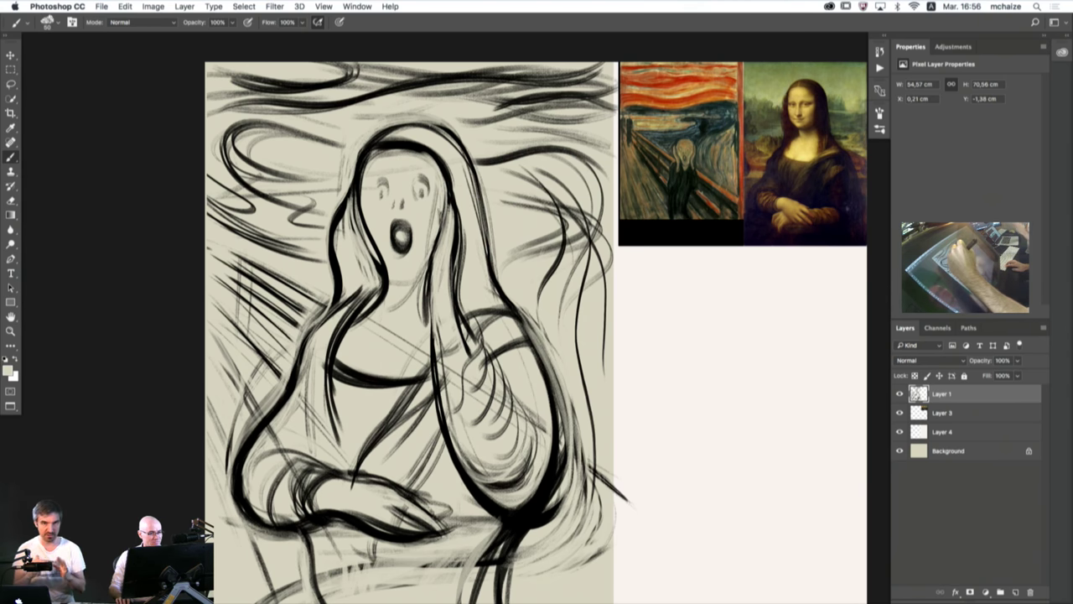
pyautogui.moveTo(440, 218); pyautogui.dragTo(415, 157)
pyautogui.moveTo(444, 192); pyautogui.dragTo(409, 154)
pyautogui.moveTo(426, 171)
pyautogui.mouseDown()
pyautogui.moveTo(394, 151)
pyautogui.moveTo(368, 163)
pyautogui.moveTo(361, 191)
pyautogui.mouseUp()
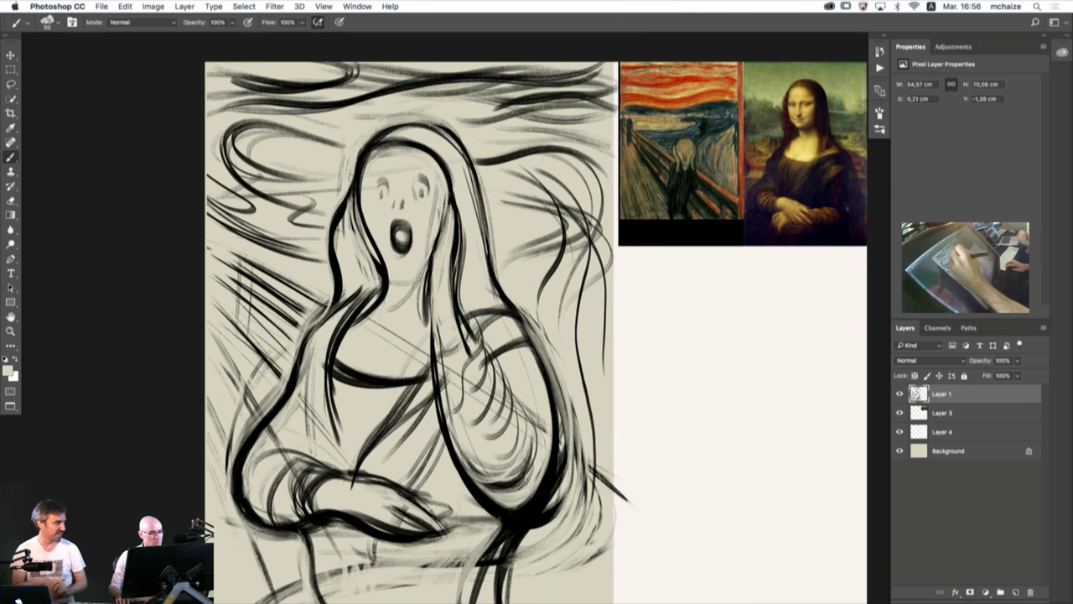
pyautogui.moveTo(379, 251); pyautogui.dragTo(386, 304)
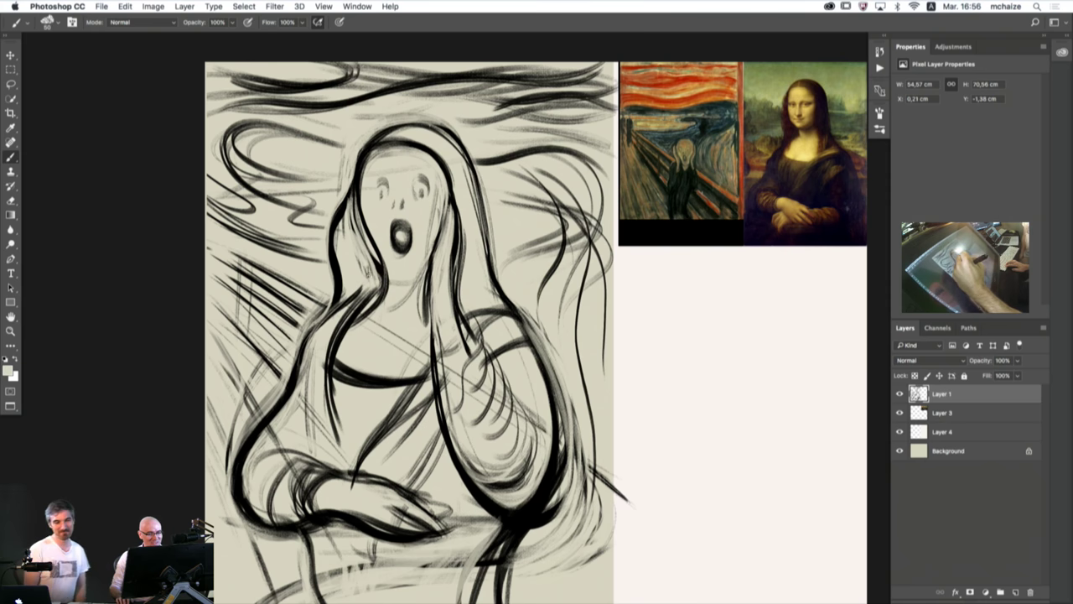
# - Switch back to black and draw the chin line and more hair strands on both sides of the face
pyautogui.press('d')
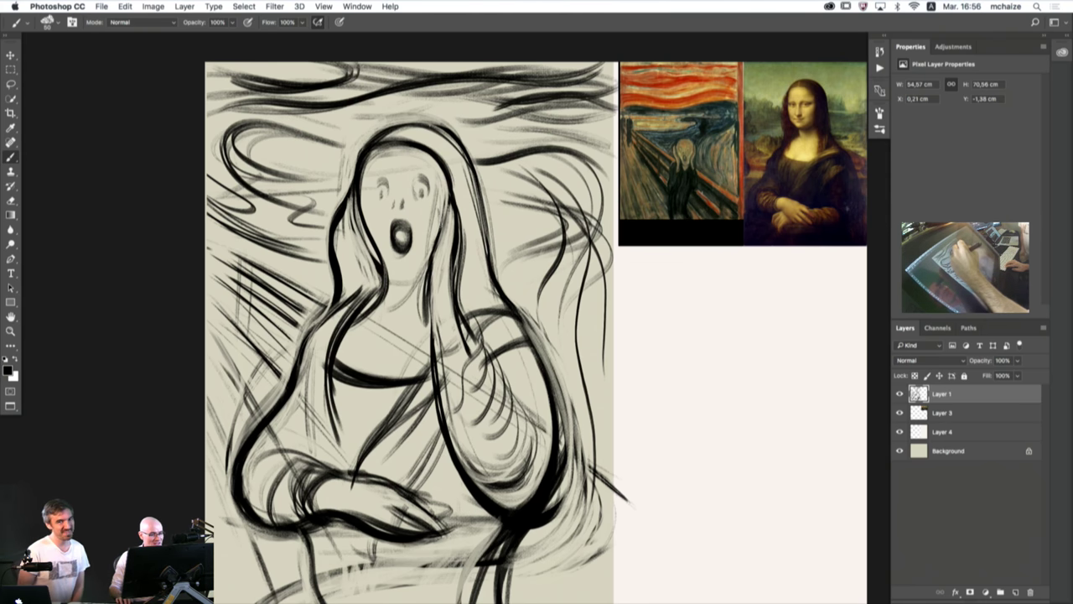
pyautogui.moveTo(451, 207); pyautogui.dragTo(424, 324)
pyautogui.moveTo(438, 238)
pyautogui.mouseDown()
pyautogui.moveTo(430, 334)
pyautogui.moveTo(450, 311)
pyautogui.moveTo(457, 193)
pyautogui.mouseUp()
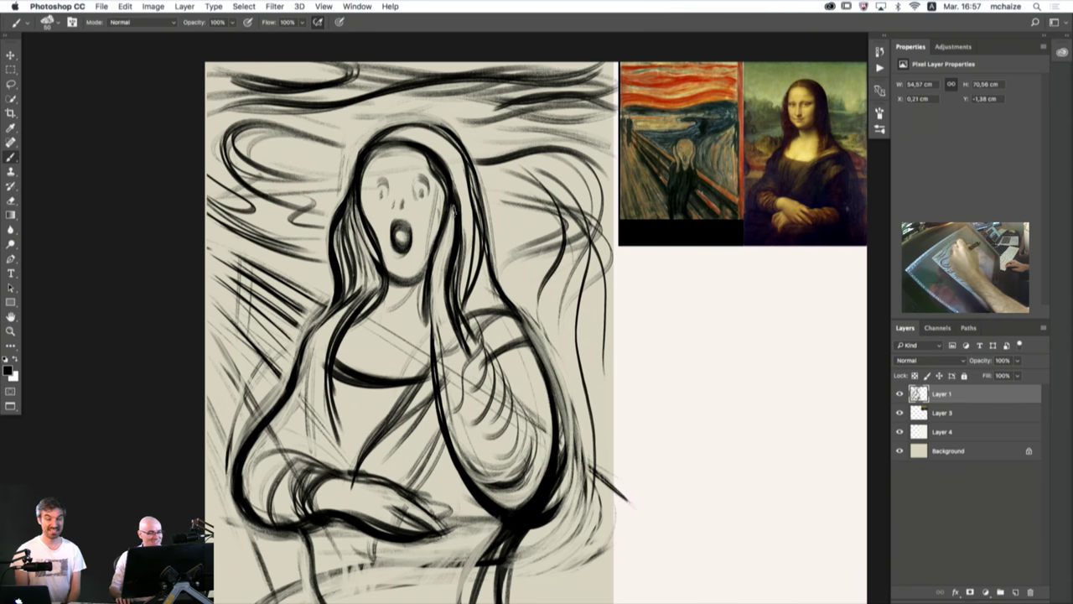
# - Sample the beige background and lighten the gap in the hair beside the right-hand side of the face
pyautogui.keyDown('alt'); pyautogui.click(447, 234); pyautogui.keyUp('alt')
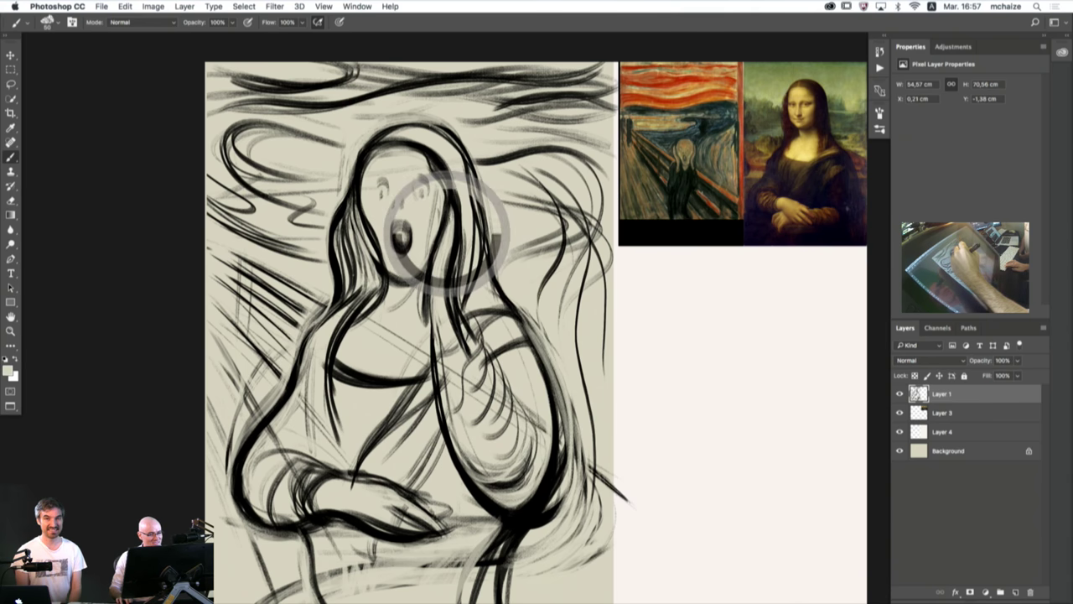
pyautogui.moveTo(448, 179); pyautogui.dragTo(453, 216)
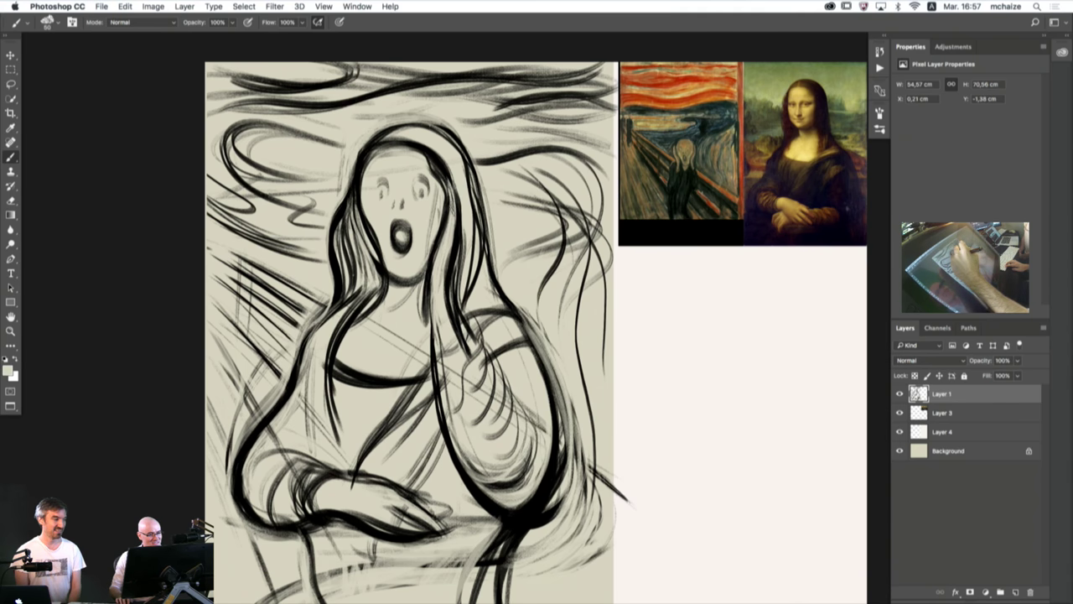
pyautogui.moveTo(448, 177)
pyautogui.mouseDown()
pyautogui.moveTo(457, 228)
pyautogui.moveTo(444, 281)
pyautogui.mouseUp()
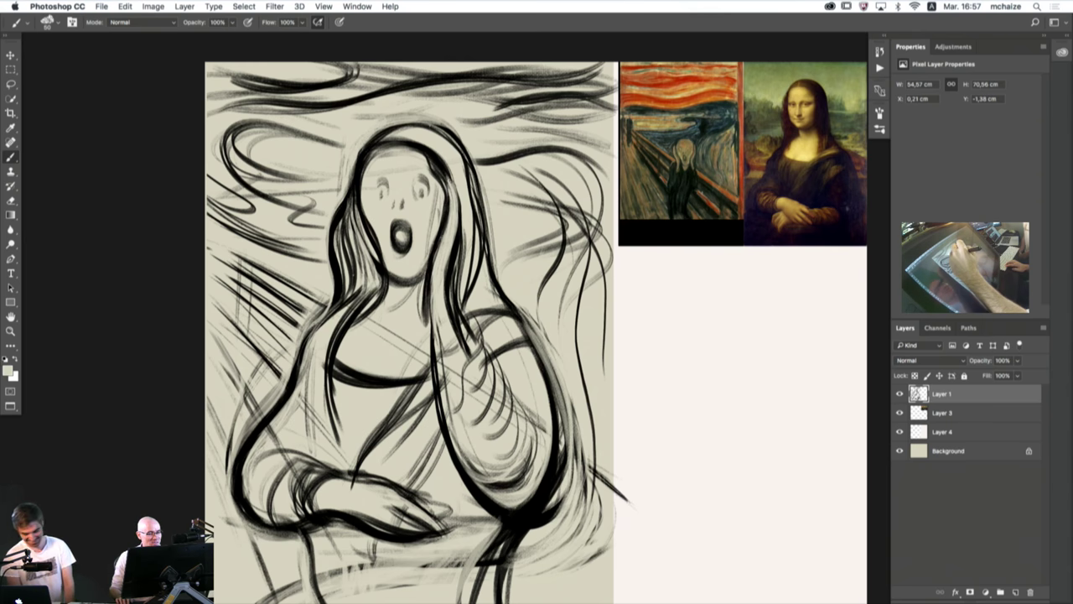
pyautogui.moveTo(448, 179); pyautogui.dragTo(444, 319)
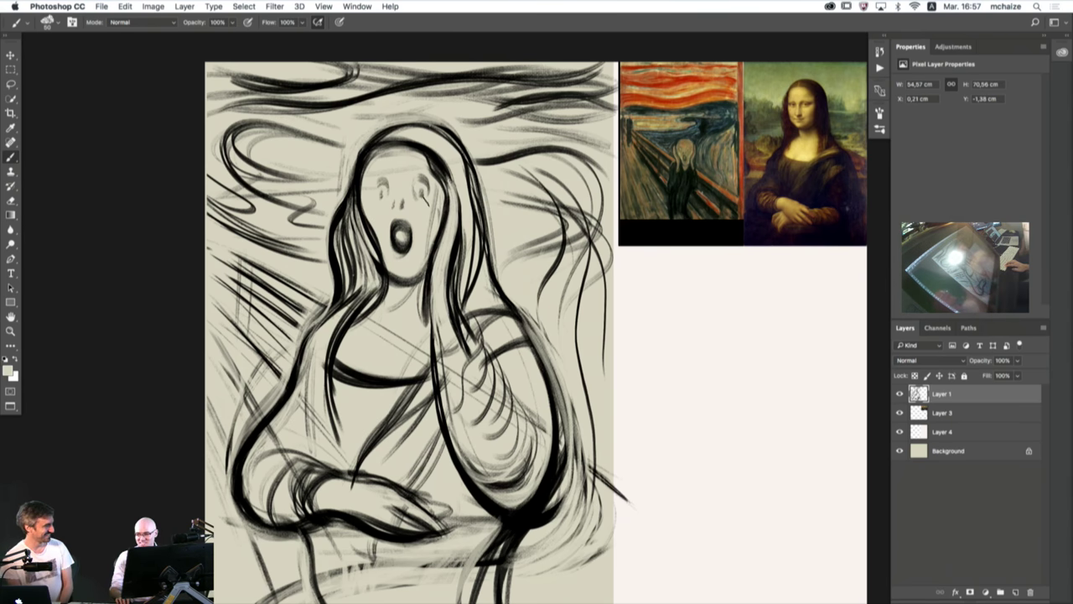
# - Set the brush to black at size 25 and draw the outlines and pupils of both eyes
pyautogui.press('x')
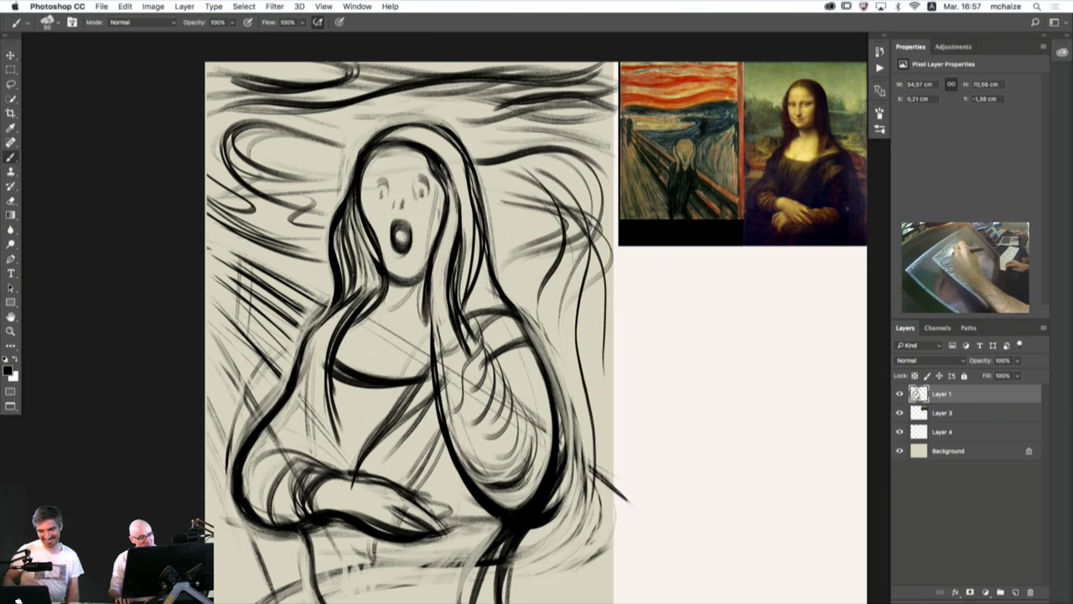
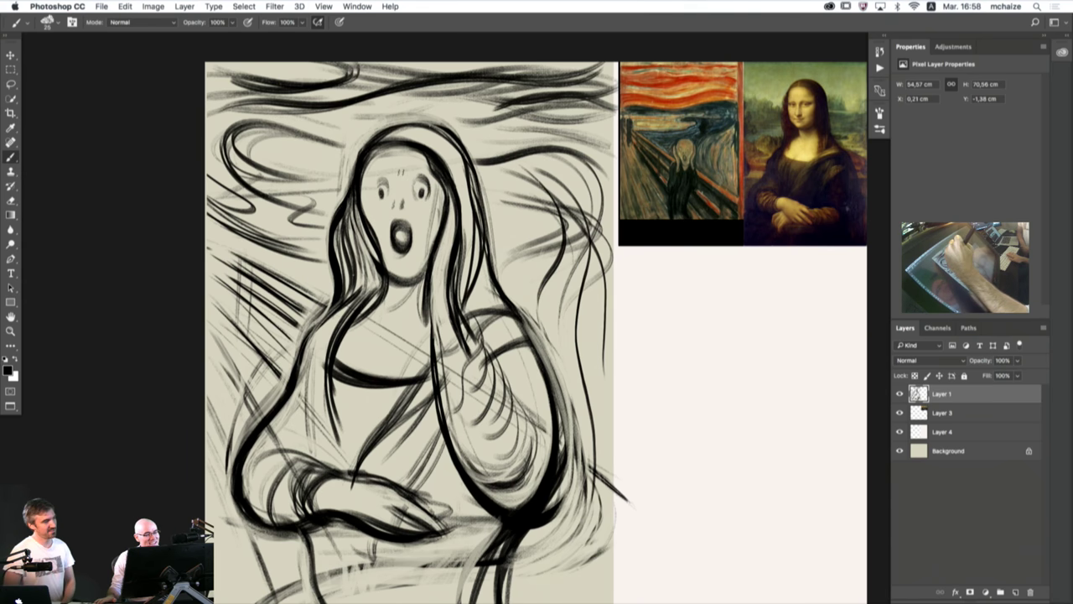
pyautogui.moveTo(384, 186); pyautogui.dragTo(377, 192)
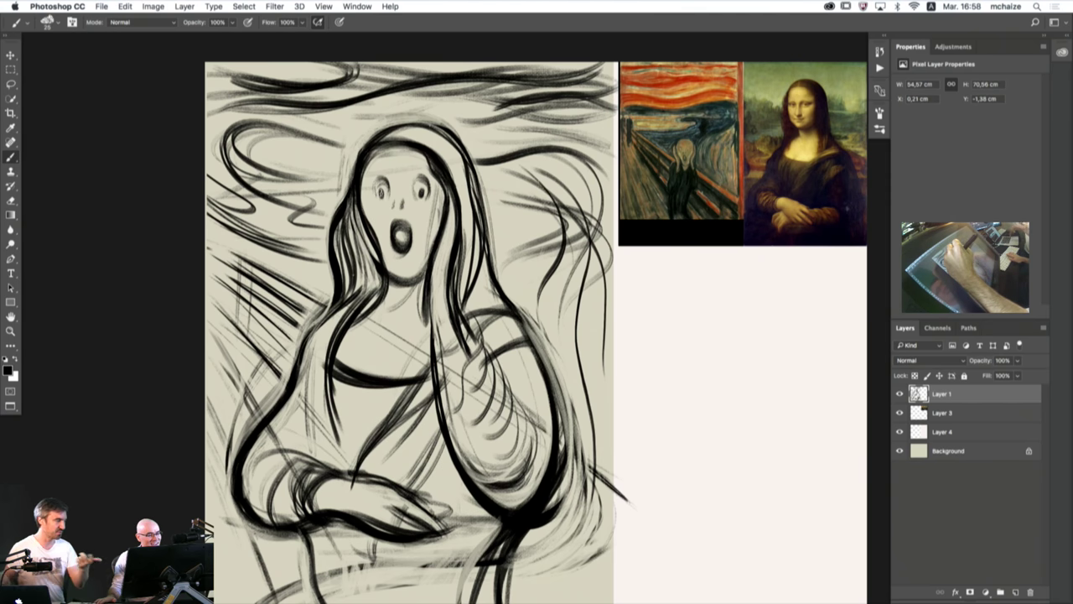
pyautogui.moveTo(380, 190); pyautogui.dragTo(380, 197)
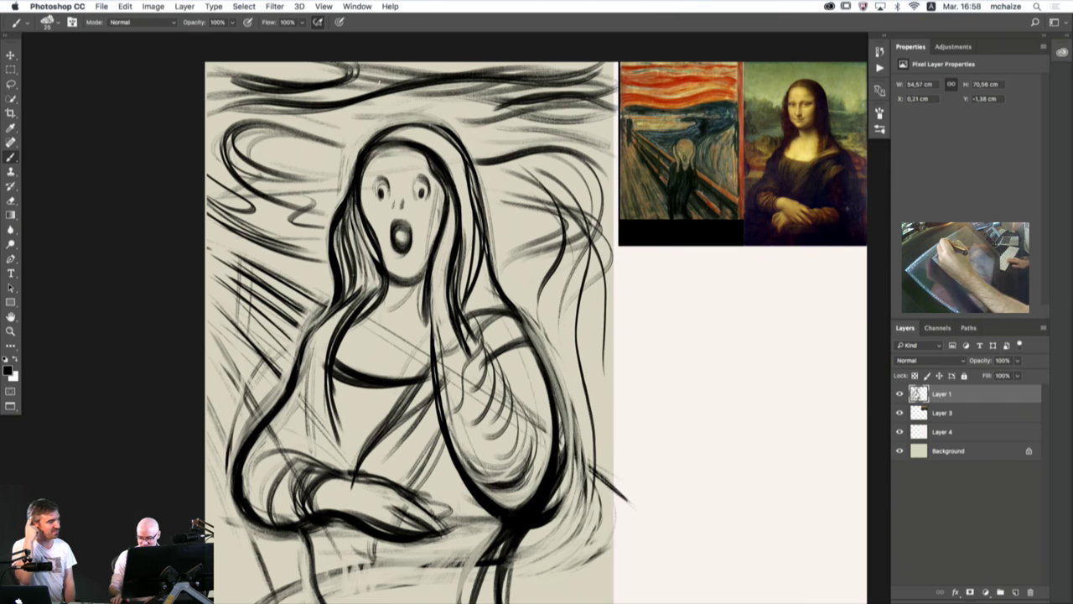
# - Refine the open mouth's contour with sampled beige and black, and darken the chin line
pyautogui.keyDown('alt'); pyautogui.click(388, 219); pyautogui.keyUp('alt')
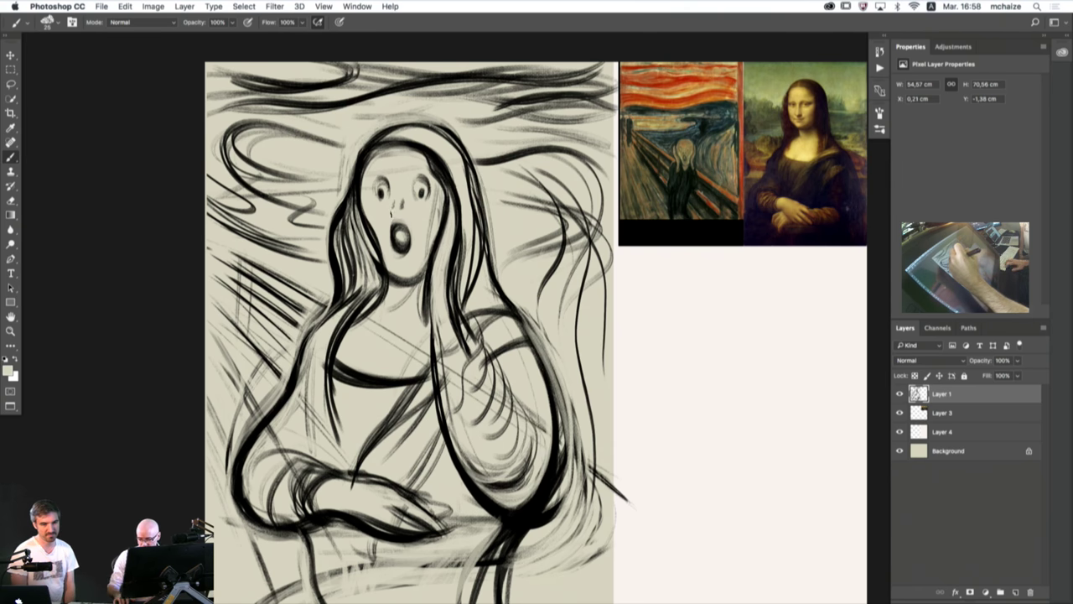
pyautogui.keyDown('alt'); pyautogui.click(433, 157); pyautogui.keyUp('alt')
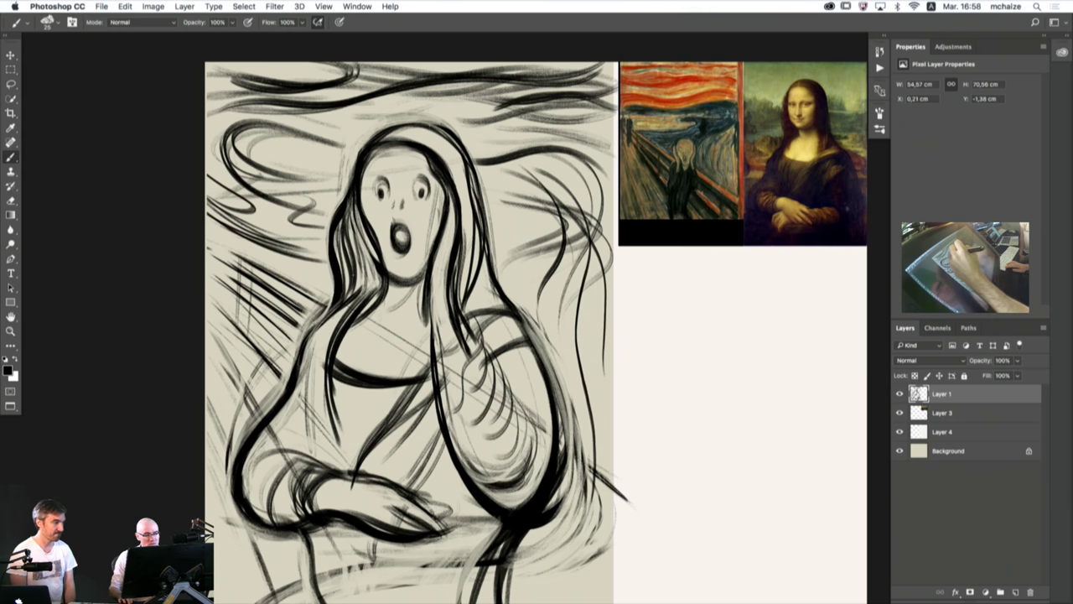
pyautogui.moveTo(402, 223); pyautogui.dragTo(393, 243)
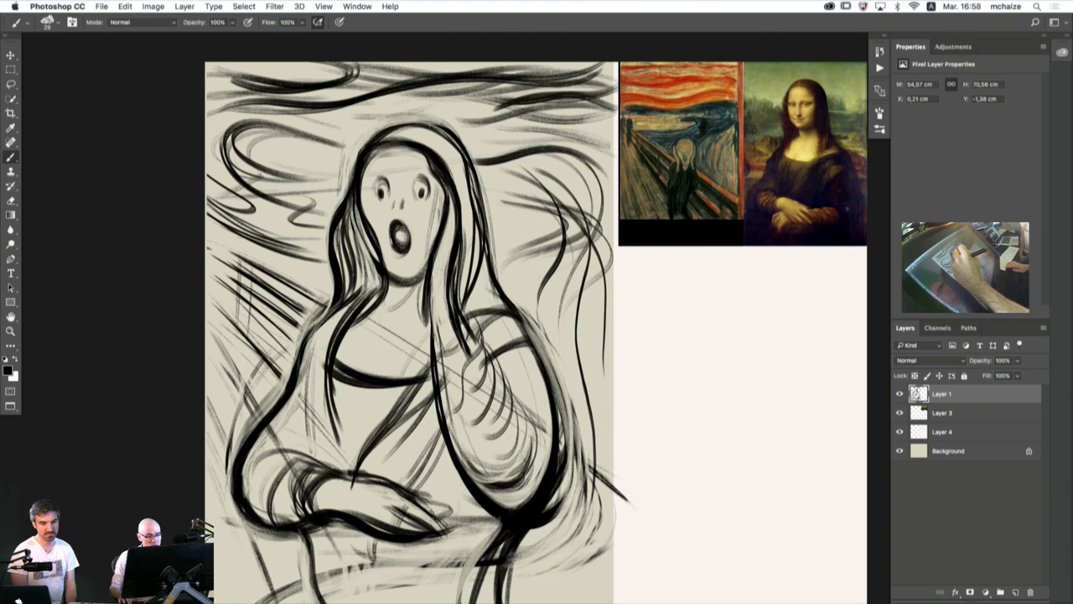
pyautogui.moveTo(408, 263); pyautogui.dragTo(423, 273)
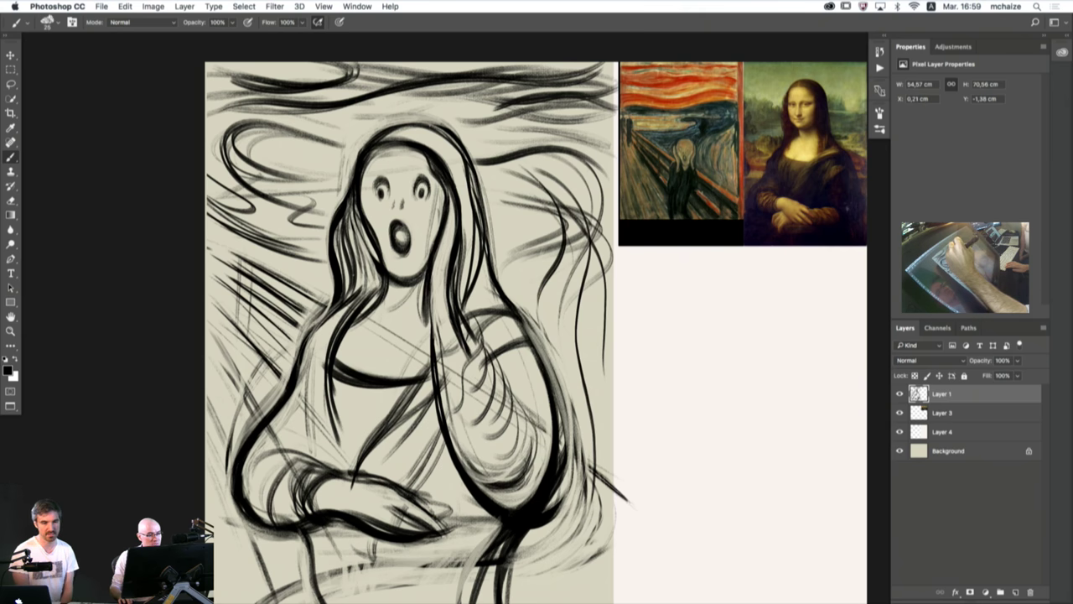
# - Lighten the mouth's interior and thin the dress neckline with sampled beige at brush size 35, redrawing the neckline's edge in black
pyautogui.moveTo(413, 203); pyautogui.dragTo(423, 177)
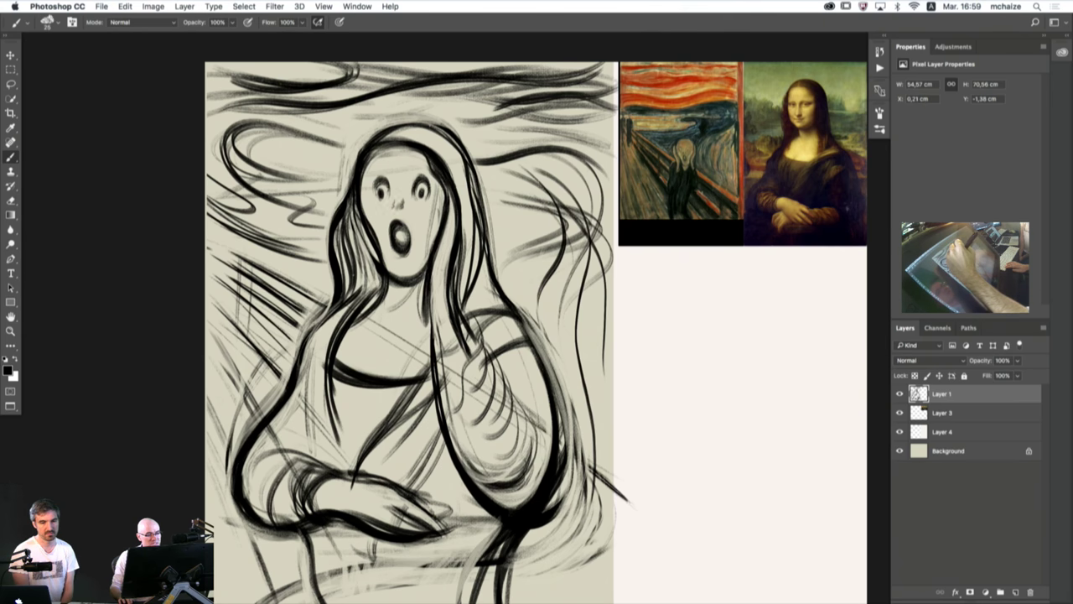
pyautogui.keyDown('alt'); pyautogui.click(408, 203); pyautogui.keyUp('alt')
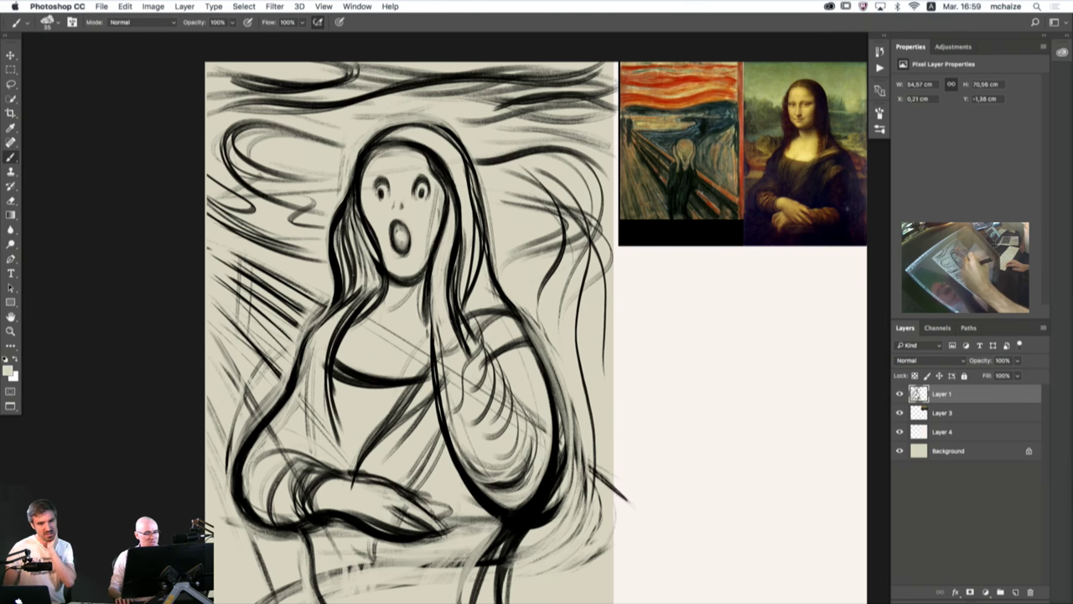
pyautogui.moveTo(425, 364); pyautogui.dragTo(336, 362)
pyautogui.keyDown('alt'); pyautogui.click(402, 383); pyautogui.keyUp('alt')
pyautogui.moveTo(425, 369); pyautogui.dragTo(335, 359)
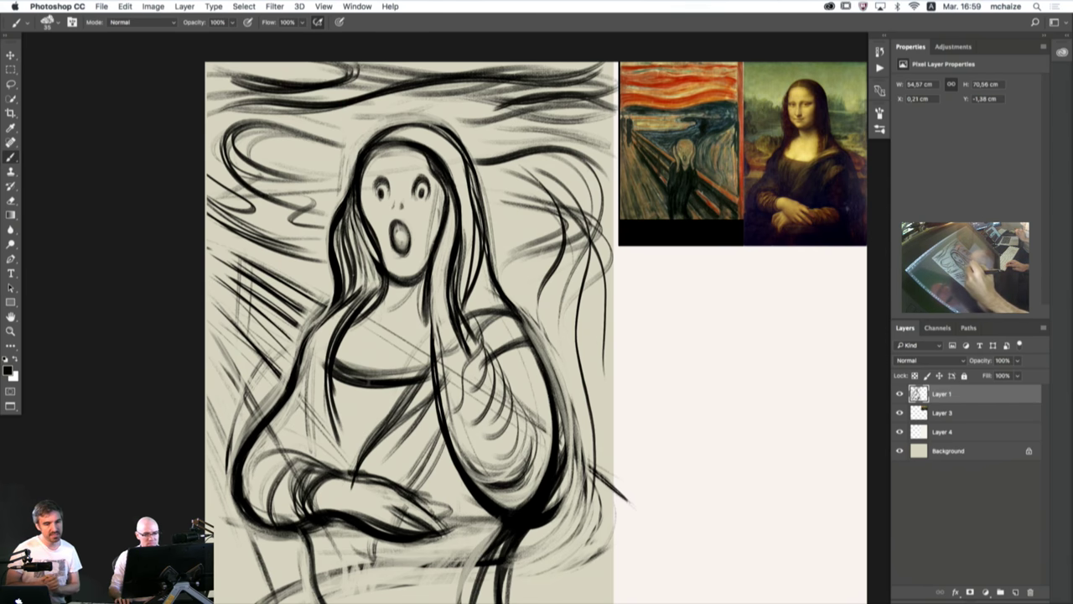
# - Draw thin black fabric folds on the bodice below the neckline and darken the dress edge beside the shoulder
pyautogui.moveTo(401, 369); pyautogui.dragTo(357, 453)
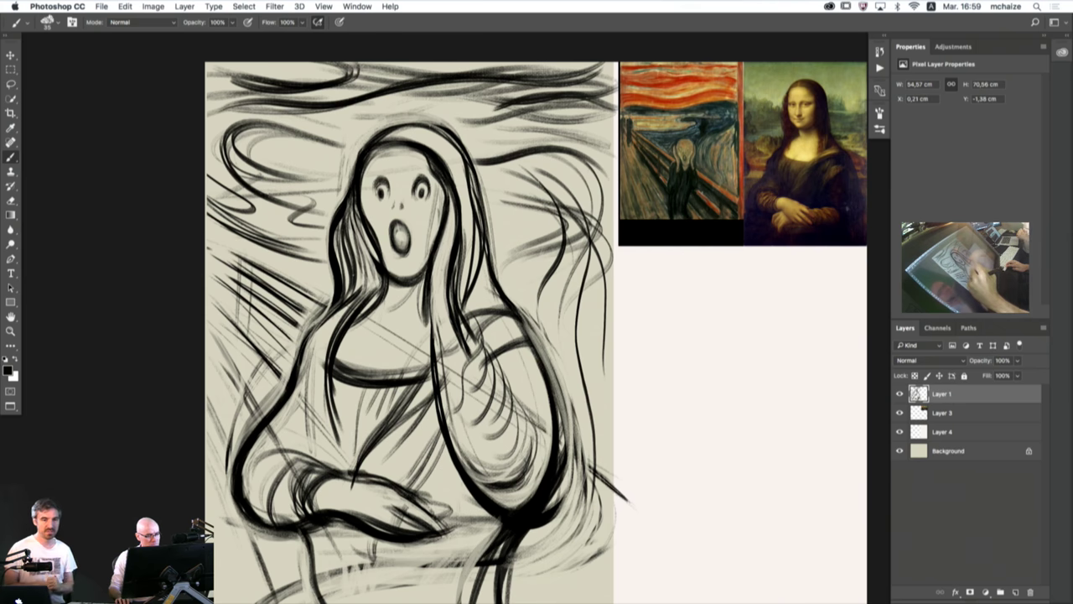
pyautogui.moveTo(352, 386); pyautogui.dragTo(353, 451)
pyautogui.moveTo(343, 360); pyautogui.dragTo(347, 465)
pyautogui.moveTo(327, 337); pyautogui.dragTo(336, 453)
pyautogui.moveTo(346, 309); pyautogui.dragTo(320, 356)
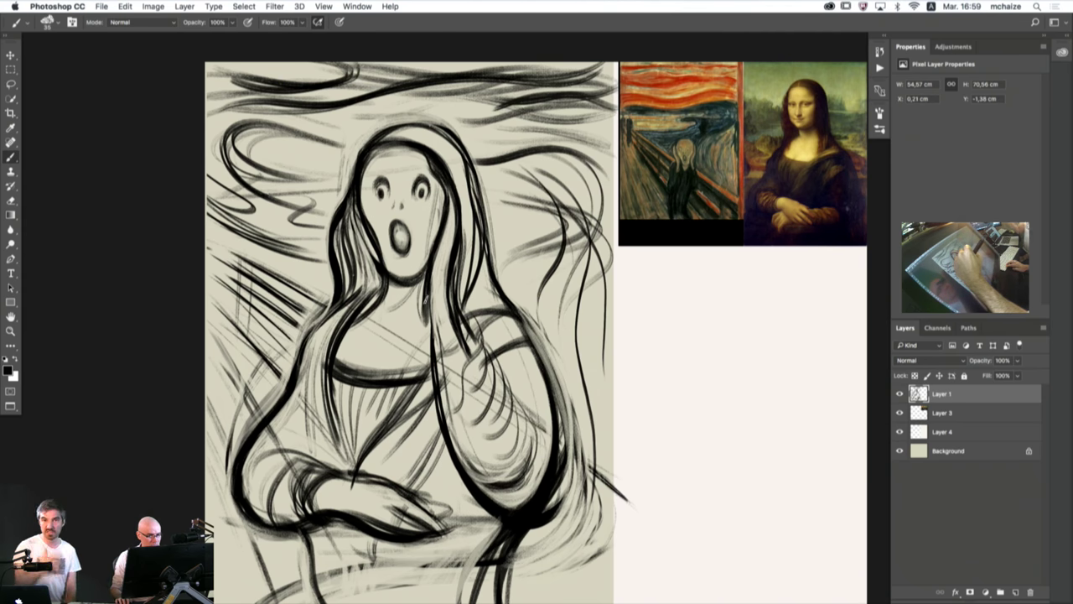
# - Extend the raised forearm's inner edge in black up to the jaw and paint the hand against the cheek in sampled beige
pyautogui.moveTo(425, 297)
pyautogui.mouseDown()
pyautogui.moveTo(441, 176)
pyautogui.moveTo(430, 335)
pyautogui.mouseUp()
pyautogui.moveTo(424, 260); pyautogui.dragTo(433, 381)
pyautogui.keyDown('alt'); pyautogui.click(438, 261); pyautogui.keyUp('alt')
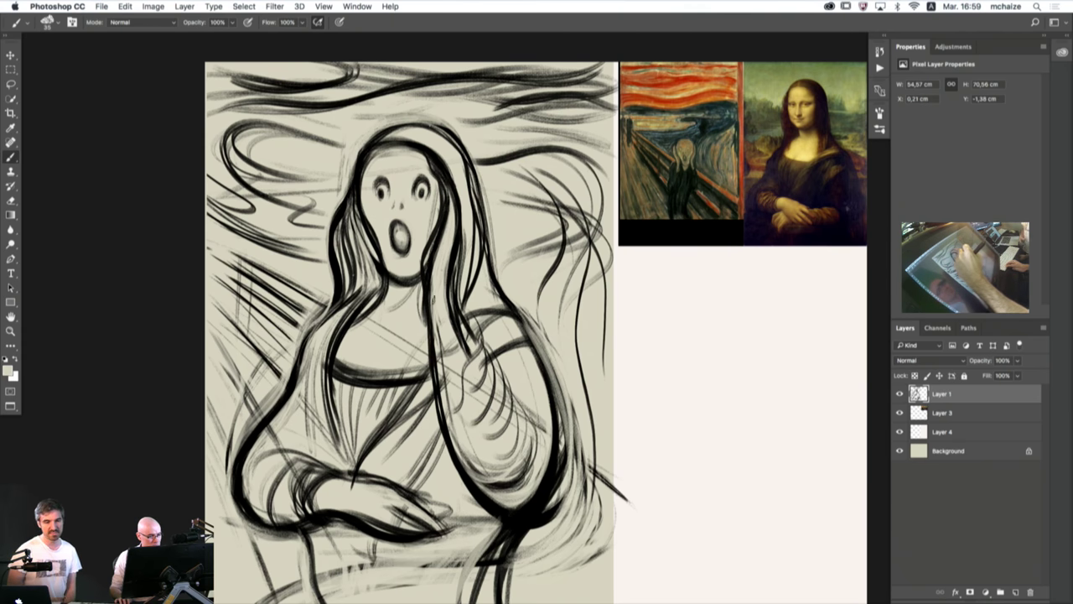
pyautogui.moveTo(433, 302)
pyautogui.mouseDown()
pyautogui.moveTo(433, 241)
pyautogui.moveTo(428, 265)
pyautogui.mouseUp()
pyautogui.moveTo(432, 325); pyautogui.dragTo(440, 230)
pyautogui.moveTo(430, 279); pyautogui.dragTo(447, 191)
pyautogui.moveTo(445, 228)
pyautogui.mouseDown()
pyautogui.moveTo(439, 170)
pyautogui.moveTo(450, 252)
pyautogui.mouseUp()
# - Sample black and draw the outer contour of the raised hand and wrist down to the sleeve
pyautogui.keyDown('alt'); pyautogui.click(444, 164); pyautogui.keyUp('alt')
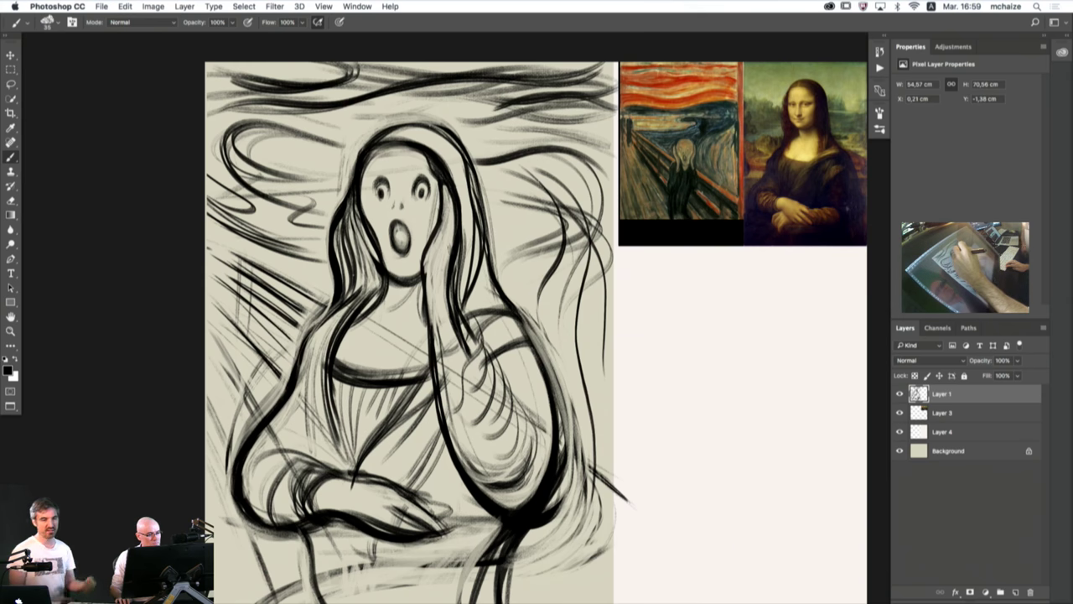
pyautogui.moveTo(448, 182)
pyautogui.mouseDown()
pyautogui.moveTo(455, 245)
pyautogui.moveTo(442, 277)
pyautogui.mouseUp()
pyautogui.moveTo(454, 225); pyautogui.dragTo(443, 320)
pyautogui.moveTo(445, 280)
pyautogui.mouseDown()
pyautogui.moveTo(452, 342)
pyautogui.moveTo(472, 354)
pyautogui.moveTo(463, 372)
pyautogui.mouseUp()
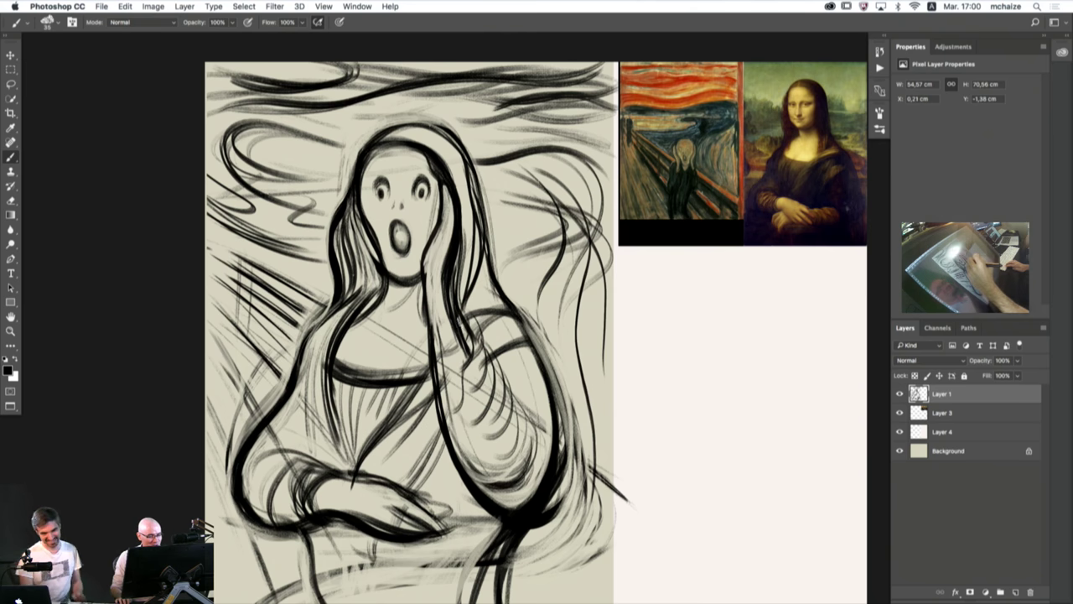
# - Draw black sleeve folds gathered at the raised wrist and a bold curved fold running down to the elbow
pyautogui.moveTo(474, 337)
pyautogui.mouseDown()
pyautogui.moveTo(446, 388)
pyautogui.moveTo(454, 422)
pyautogui.mouseUp()
pyautogui.moveTo(473, 362)
pyautogui.mouseDown()
pyautogui.moveTo(485, 414)
pyautogui.moveTo(486, 400)
pyautogui.mouseUp()
pyautogui.moveTo(468, 324)
pyautogui.mouseDown()
pyautogui.moveTo(481, 344)
pyautogui.moveTo(486, 423)
pyautogui.mouseUp()
pyautogui.moveTo(484, 356)
pyautogui.mouseDown()
pyautogui.moveTo(506, 388)
pyautogui.moveTo(527, 467)
pyautogui.mouseUp()
pyautogui.moveTo(510, 389); pyautogui.dragTo(535, 479)
pyautogui.moveTo(537, 445); pyautogui.dragTo(501, 493)
pyautogui.moveTo(503, 395); pyautogui.dragTo(533, 468)
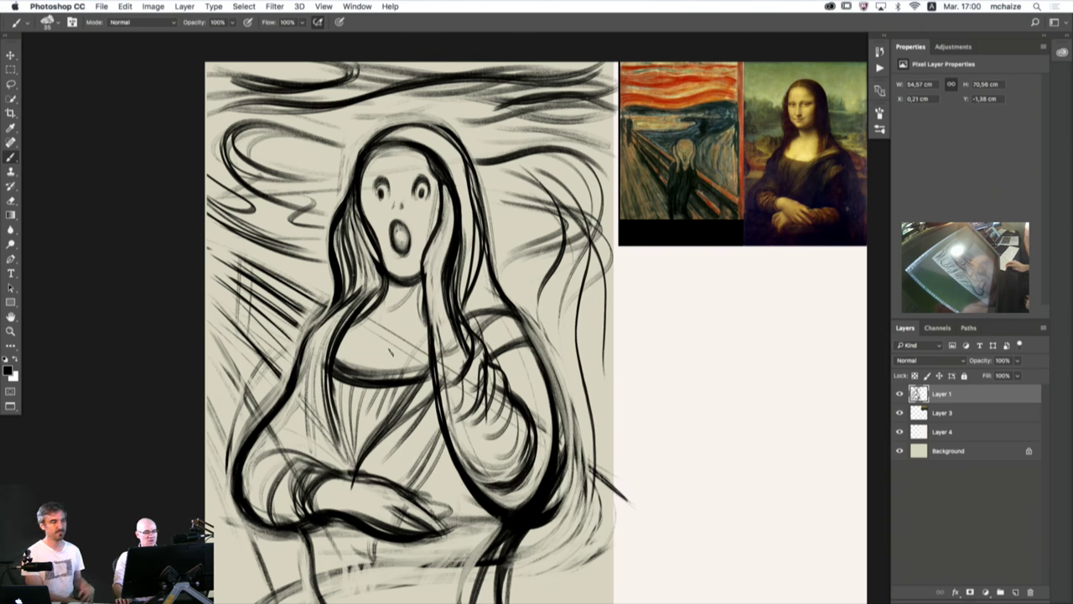
# - Darken the body contours below both arms in black and lighten the strokes beneath the raised elbow with sampled beige
pyautogui.moveTo(460, 498); pyautogui.dragTo(478, 440)
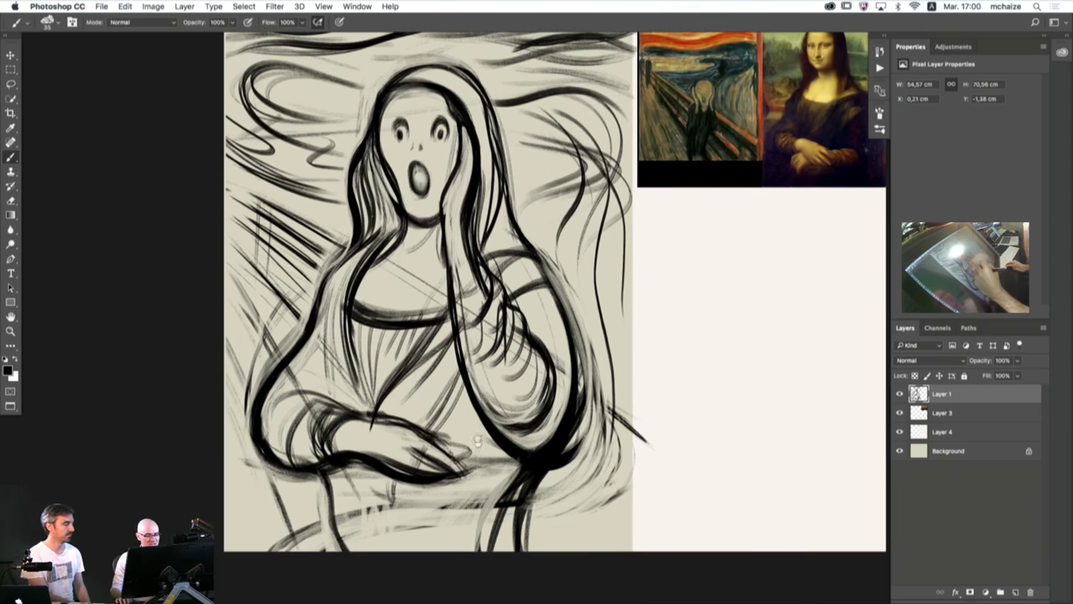
pyautogui.moveTo(539, 456); pyautogui.dragTo(493, 552)
pyautogui.moveTo(348, 558)
pyautogui.mouseDown()
pyautogui.moveTo(303, 467)
pyautogui.moveTo(355, 575)
pyautogui.moveTo(254, 413)
pyautogui.mouseUp()
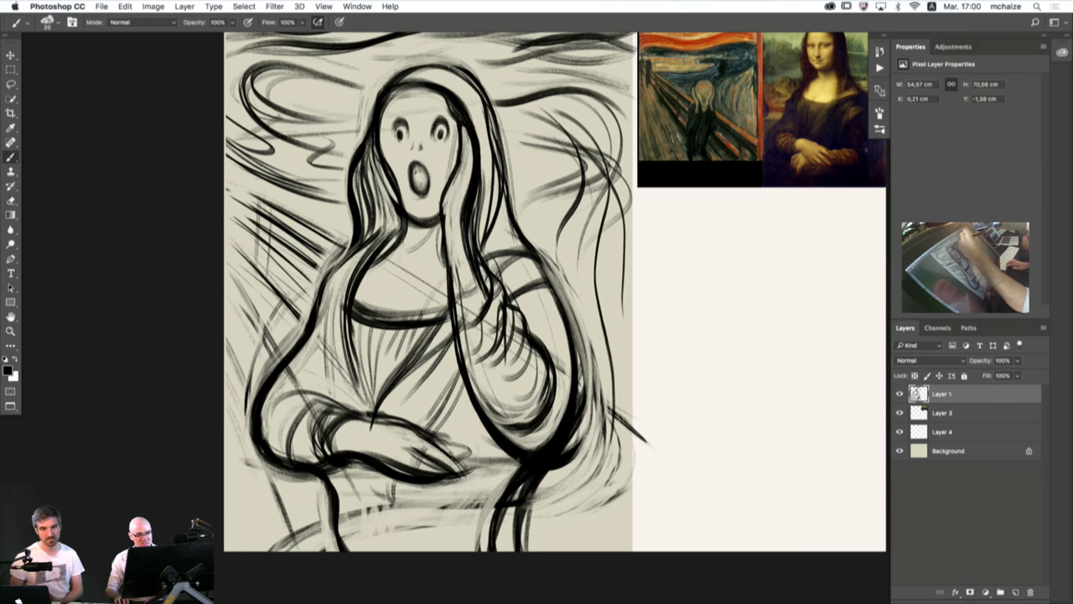
pyautogui.keyDown('alt'); pyautogui.click(540, 512); pyautogui.keyUp('alt')
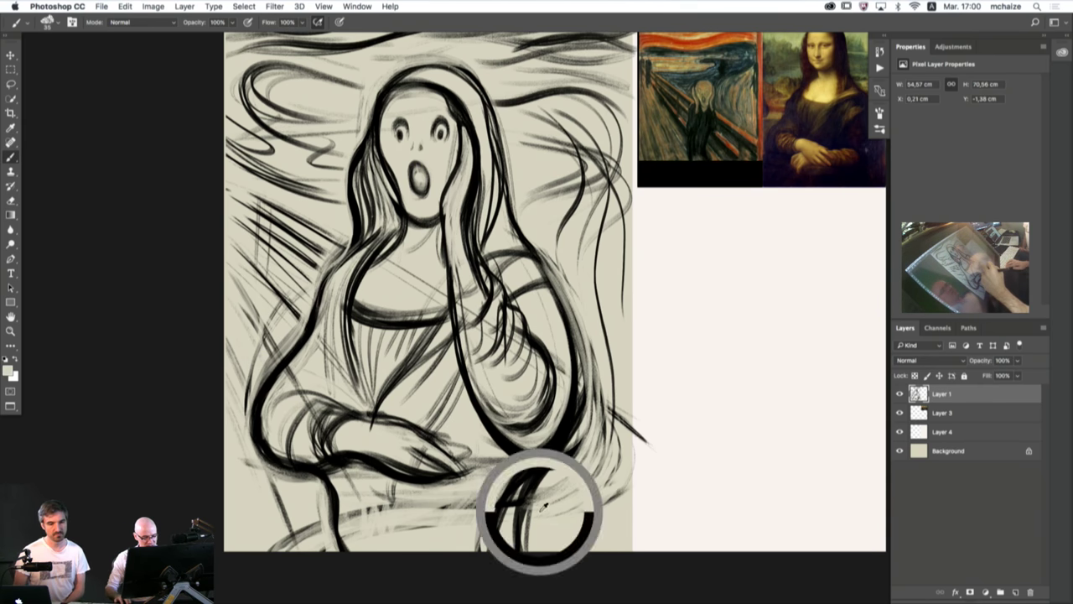
pyautogui.moveTo(522, 517)
pyautogui.mouseDown()
pyautogui.moveTo(518, 551)
pyautogui.moveTo(543, 475)
pyautogui.mouseUp()
pyautogui.moveTo(530, 480)
pyautogui.mouseDown()
pyautogui.moveTo(517, 538)
pyautogui.moveTo(513, 530)
pyautogui.moveTo(522, 549)
pyautogui.moveTo(513, 507)
pyautogui.mouseUp()
# - Sample black and redraw the body contour beneath the raised elbow, reinforcing the elbow's lower edge
pyautogui.keyDown('alt'); pyautogui.click(540, 463); pyautogui.keyUp('alt')
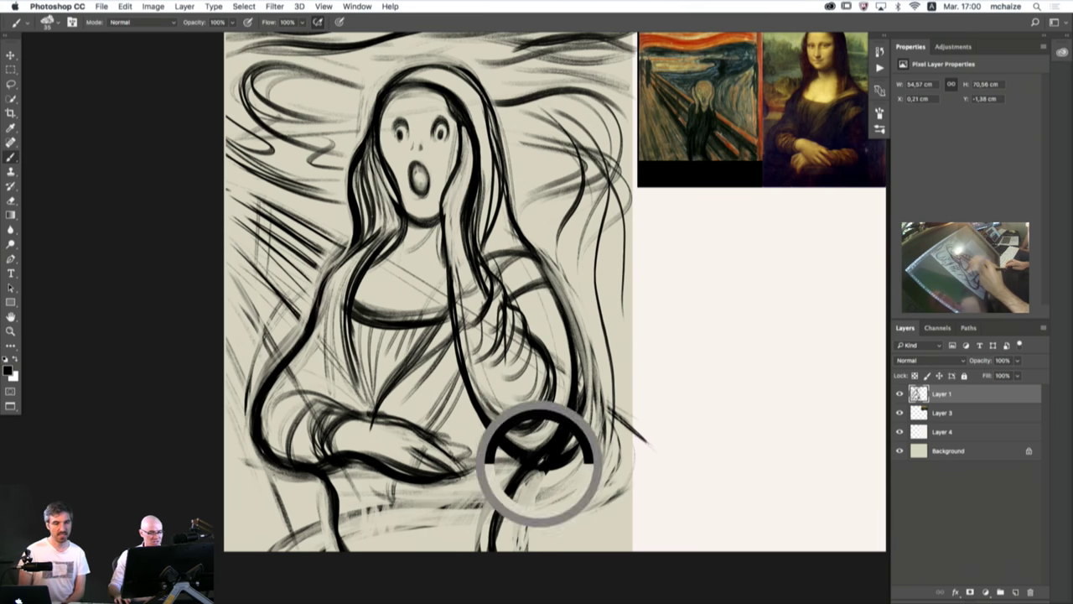
pyautogui.moveTo(504, 551); pyautogui.dragTo(537, 472)
pyautogui.moveTo(552, 277)
pyautogui.mouseDown()
pyautogui.moveTo(568, 334)
pyautogui.moveTo(503, 552)
pyautogui.mouseUp()
pyautogui.moveTo(534, 471)
pyautogui.mouseDown()
pyautogui.moveTo(509, 554)
pyautogui.moveTo(520, 480)
pyautogui.mouseUp()
pyautogui.moveTo(561, 434); pyautogui.dragTo(567, 418)
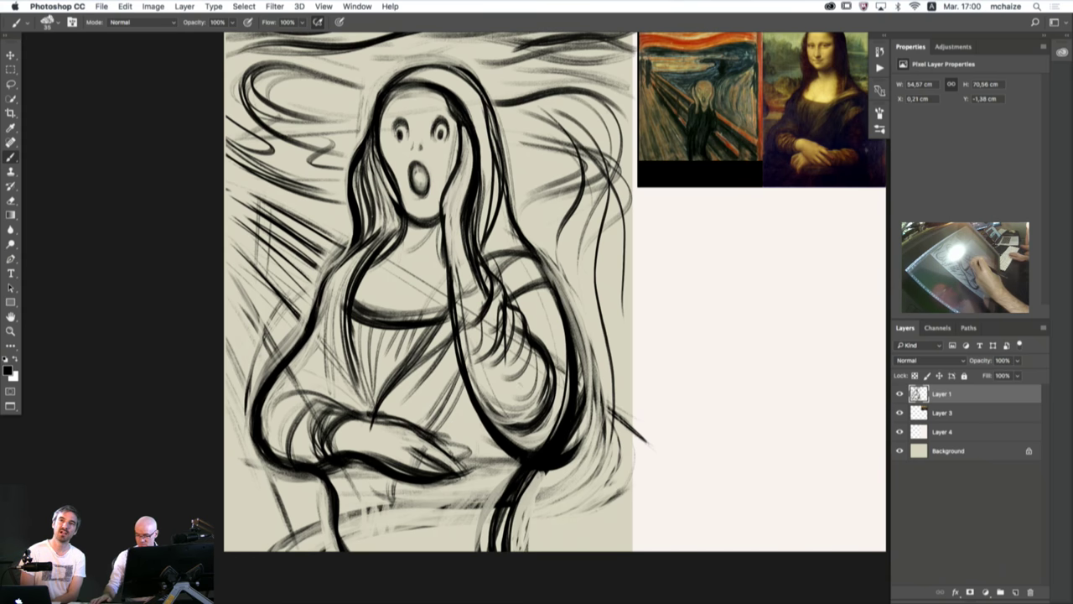
# - Sample beige at brush size 50 and paint out the surplus inner lines below the raised elbow, leaving one contour
pyautogui.keyDown('alt'); pyautogui.click(483, 482); pyautogui.keyUp('alt')
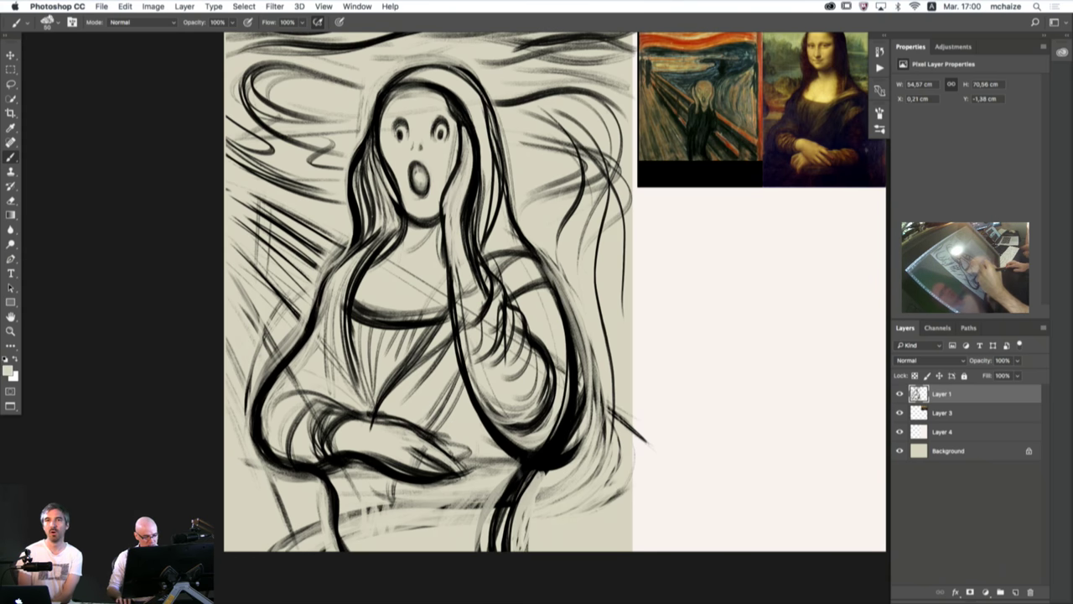
pyautogui.moveTo(522, 466); pyautogui.dragTo(492, 547)
pyautogui.moveTo(500, 487)
pyautogui.mouseDown()
pyautogui.moveTo(476, 549)
pyautogui.moveTo(497, 535)
pyautogui.moveTo(490, 557)
pyautogui.mouseUp()
pyautogui.moveTo(527, 476); pyautogui.dragTo(493, 520)
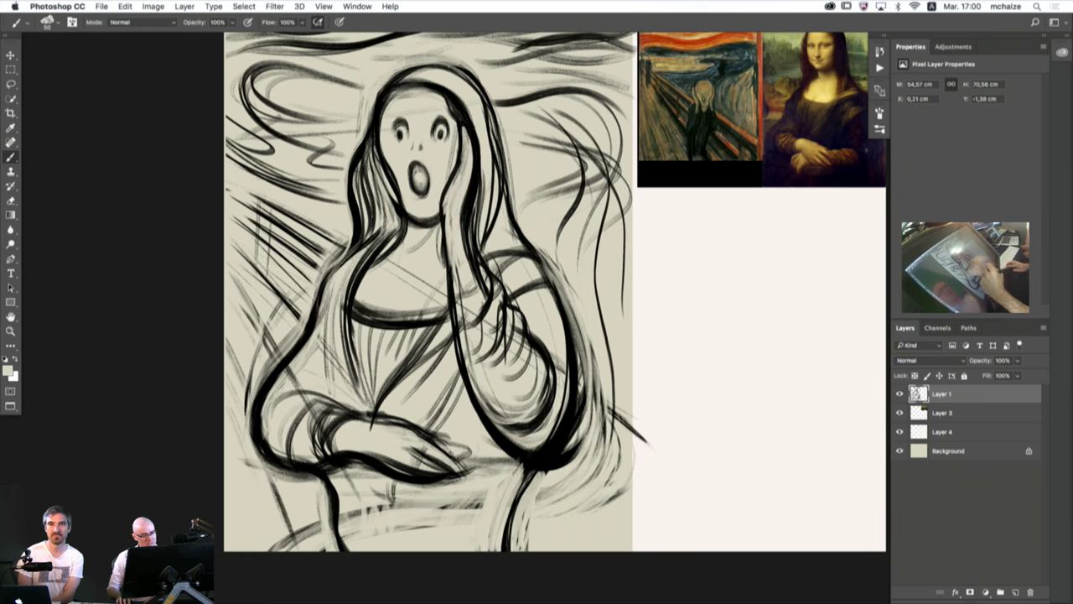
# - Reset the brush colour to black and redraw the raised hand's inner contour from the temple down the forearm
pyautogui.moveTo(389, 355); pyautogui.dragTo(354, 393)
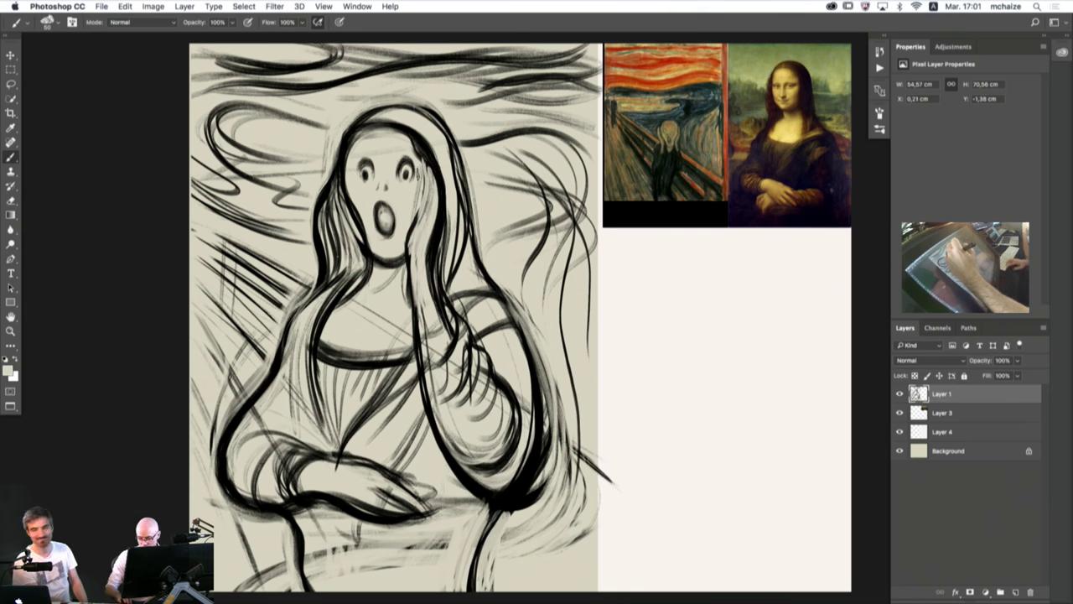
pyautogui.press('d')
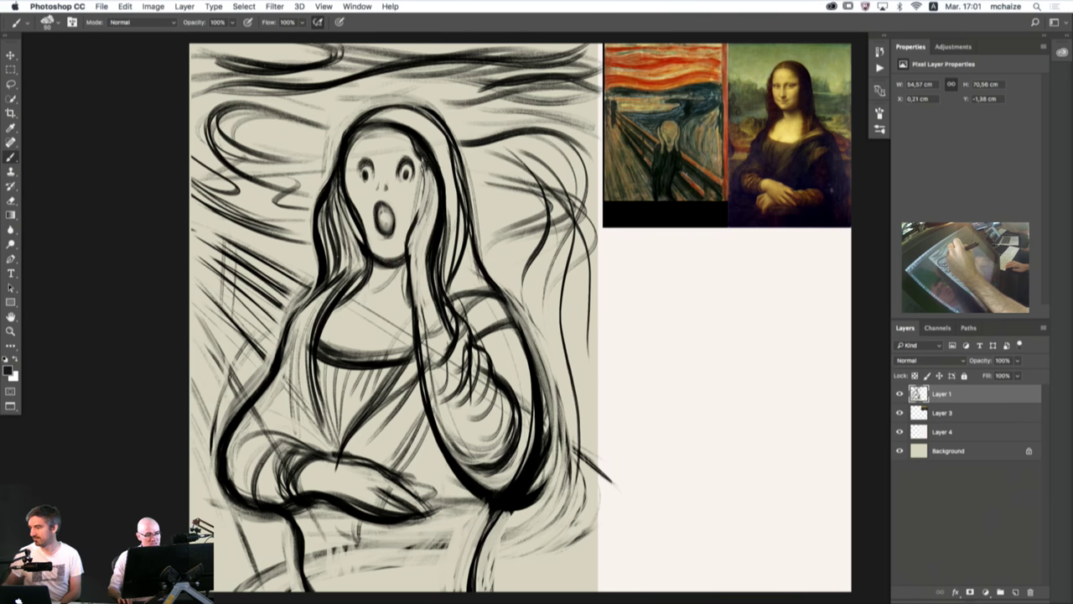
pyautogui.moveTo(422, 161); pyautogui.dragTo(414, 236)
pyautogui.moveTo(425, 179); pyautogui.dragTo(411, 292)
pyautogui.moveTo(407, 245); pyautogui.dragTo(413, 325)
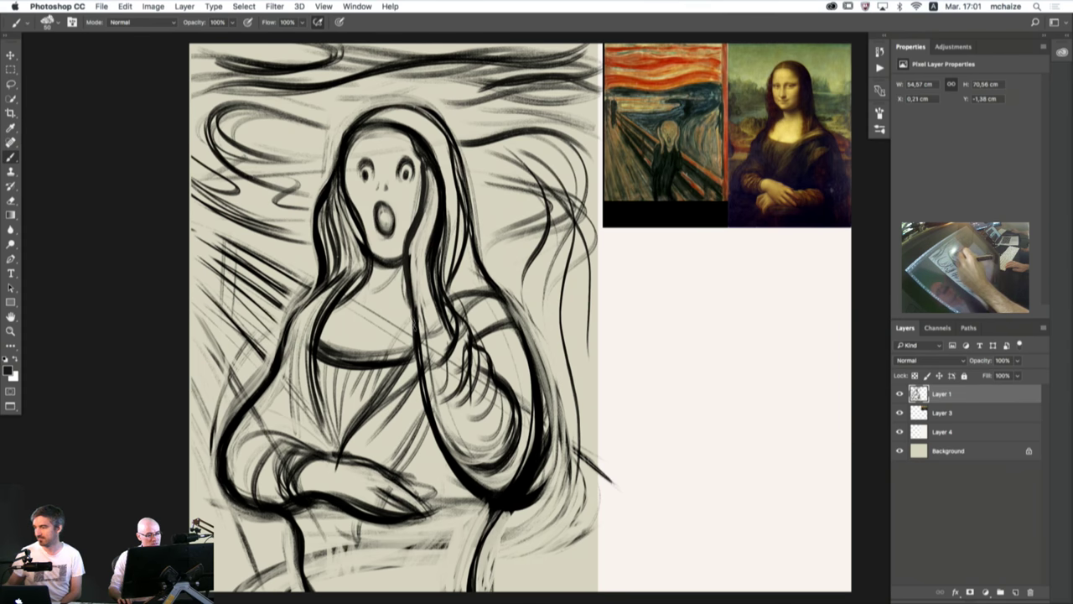
pyautogui.moveTo(408, 277); pyautogui.dragTo(423, 386)
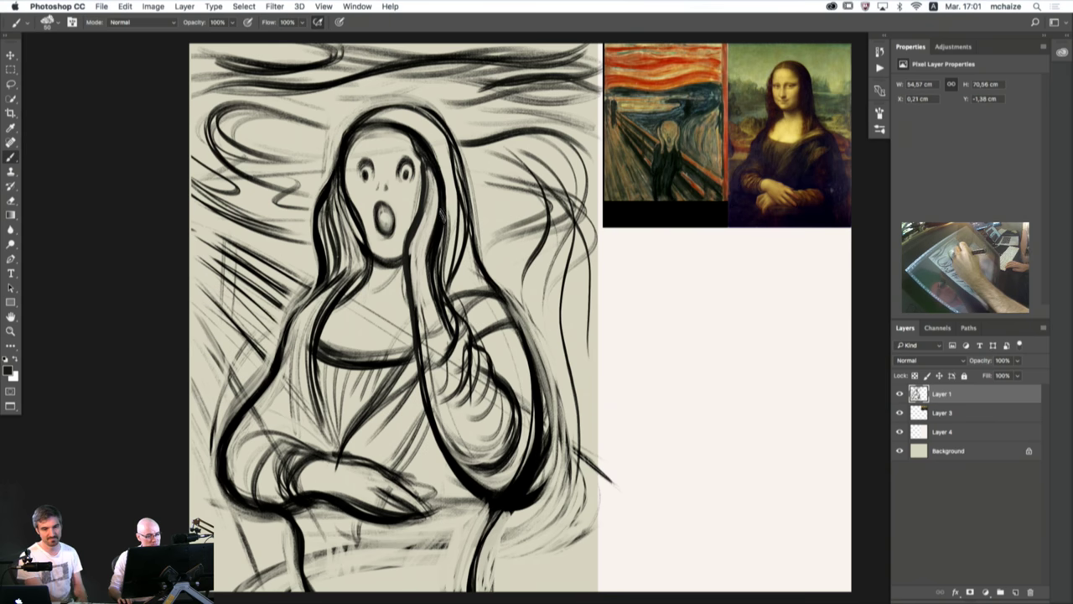
# - Strengthen the outer contour of the raised hand and wrist with black strokes running into the sleeve folds
pyautogui.moveTo(442, 215); pyautogui.dragTo(431, 282)
pyautogui.moveTo(435, 235)
pyautogui.mouseDown()
pyautogui.moveTo(429, 291)
pyautogui.moveTo(458, 342)
pyautogui.mouseUp()
pyautogui.moveTo(440, 297); pyautogui.dragTo(467, 382)
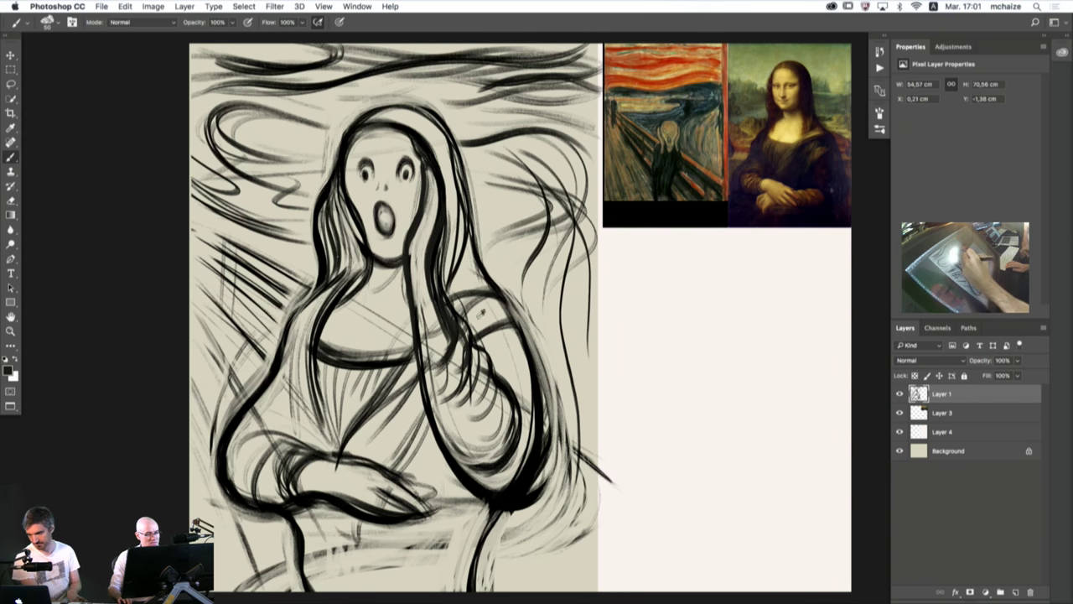
# - Sample beige and lighten the hair beside the raised hand, continuing up to the top of the forehead
pyautogui.keyDown('alt'); pyautogui.click(482, 314); pyautogui.keyUp('alt')
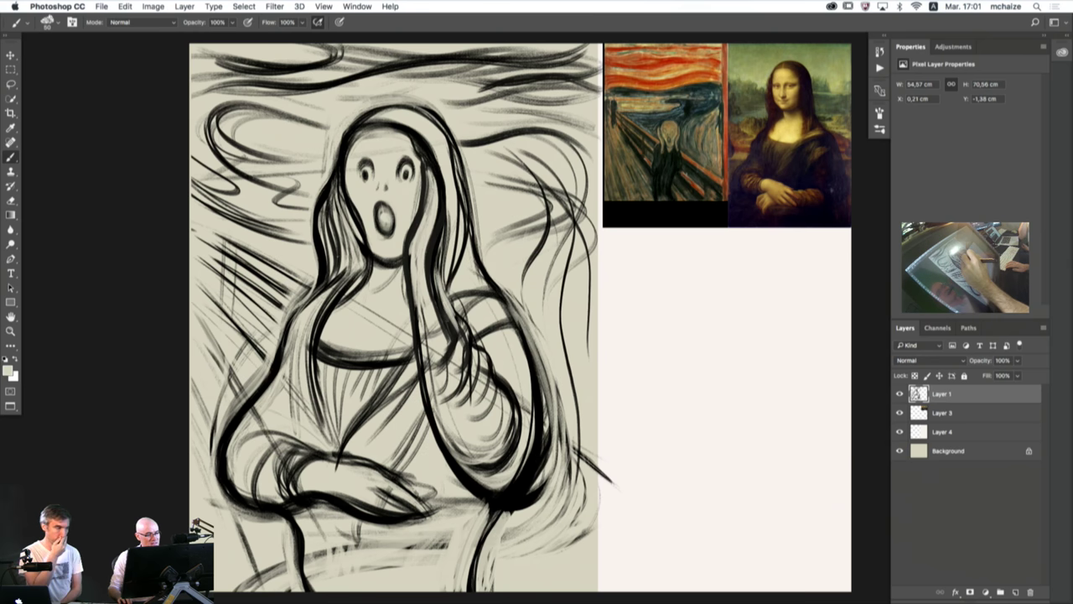
pyautogui.moveTo(439, 270); pyautogui.dragTo(448, 321)
pyautogui.moveTo(448, 210)
pyautogui.mouseDown()
pyautogui.moveTo(437, 280)
pyautogui.moveTo(434, 269)
pyautogui.mouseUp()
pyautogui.moveTo(447, 202); pyautogui.dragTo(437, 250)
pyautogui.moveTo(445, 166); pyautogui.dragTo(439, 238)
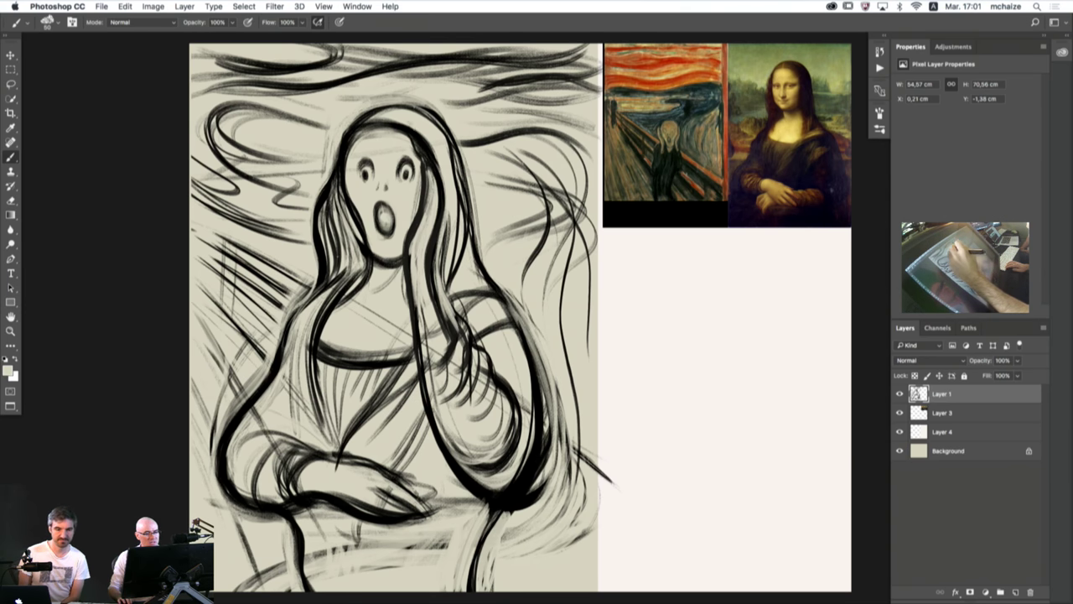
pyautogui.moveTo(438, 168)
pyautogui.mouseDown()
pyautogui.moveTo(424, 138)
pyautogui.moveTo(383, 123)
pyautogui.mouseUp()
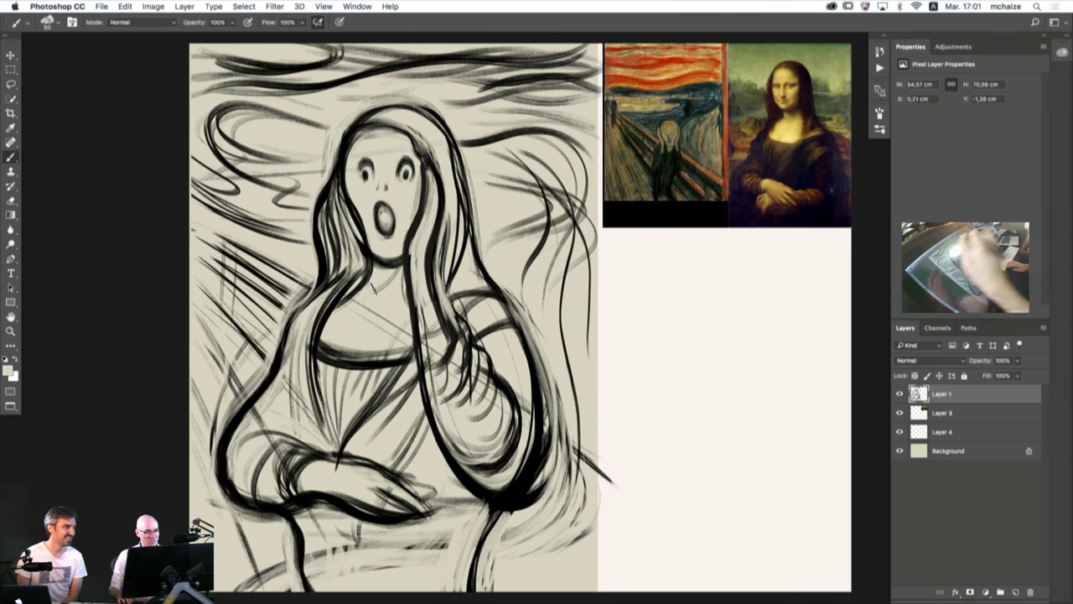
# - Sample black and add curved hair strands from the parting over the crown beside the raised hand
pyautogui.keyDown('alt'); pyautogui.click(427, 178); pyautogui.keyUp('alt')
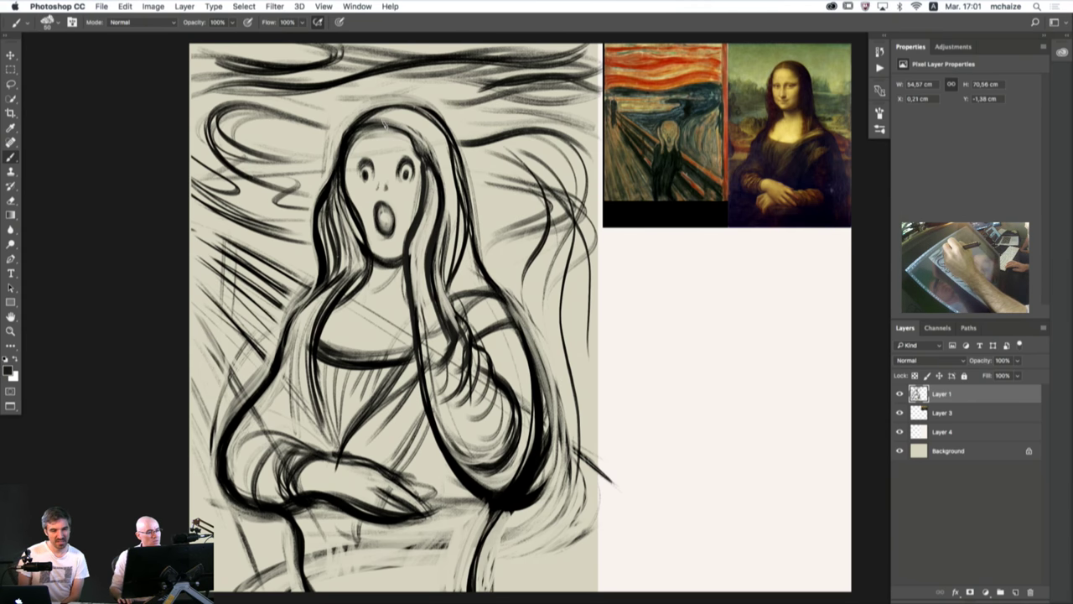
pyautogui.moveTo(385, 124); pyautogui.dragTo(457, 199)
pyautogui.moveTo(422, 130)
pyautogui.mouseDown()
pyautogui.moveTo(463, 202)
pyautogui.moveTo(462, 181)
pyautogui.mouseUp()
pyautogui.moveTo(391, 117)
pyautogui.mouseDown()
pyautogui.moveTo(447, 143)
pyautogui.moveTo(434, 125)
pyautogui.mouseUp()
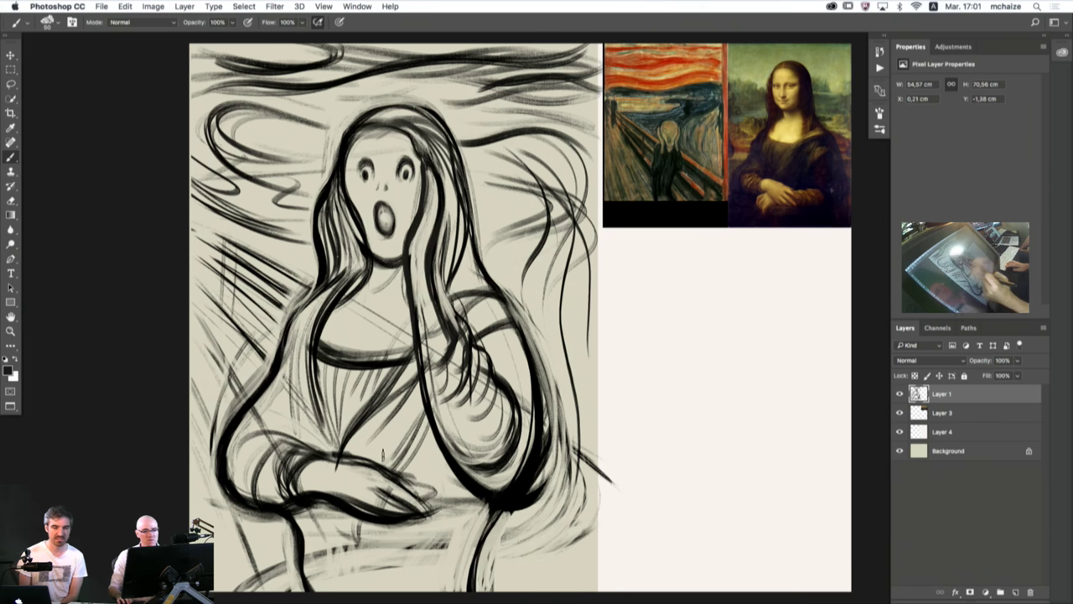
# - Sample black and thicken the raised arm's outer shoulder contour and the body line beneath its elbow
pyautogui.keyDown('alt'); pyautogui.click(404, 151); pyautogui.keyUp('alt')
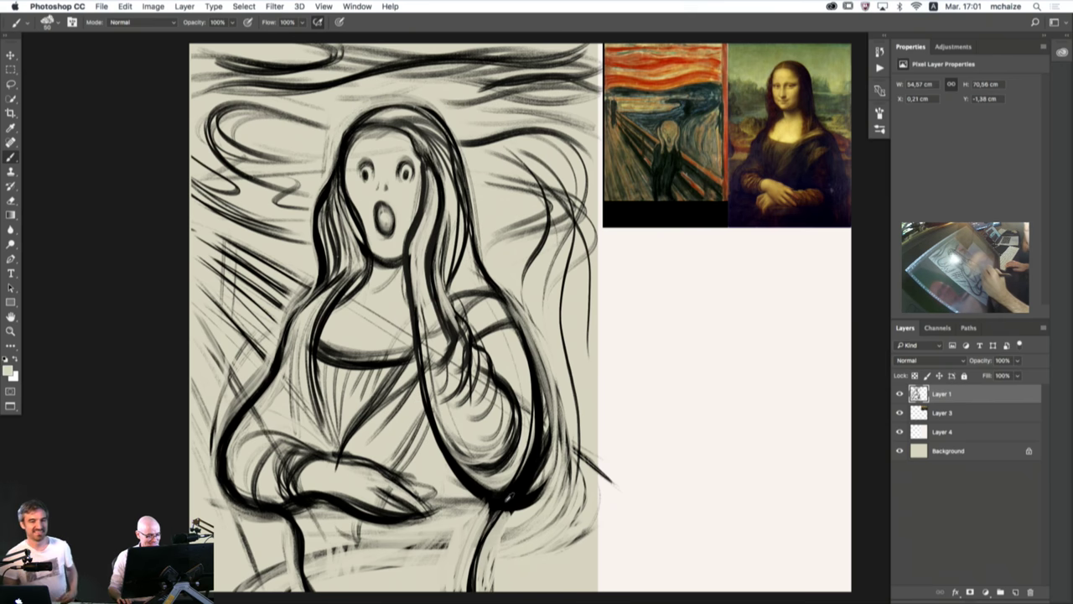
pyautogui.keyDown('alt'); pyautogui.click(512, 494); pyautogui.keyUp('alt')
pyautogui.moveTo(505, 502); pyautogui.dragTo(468, 590)
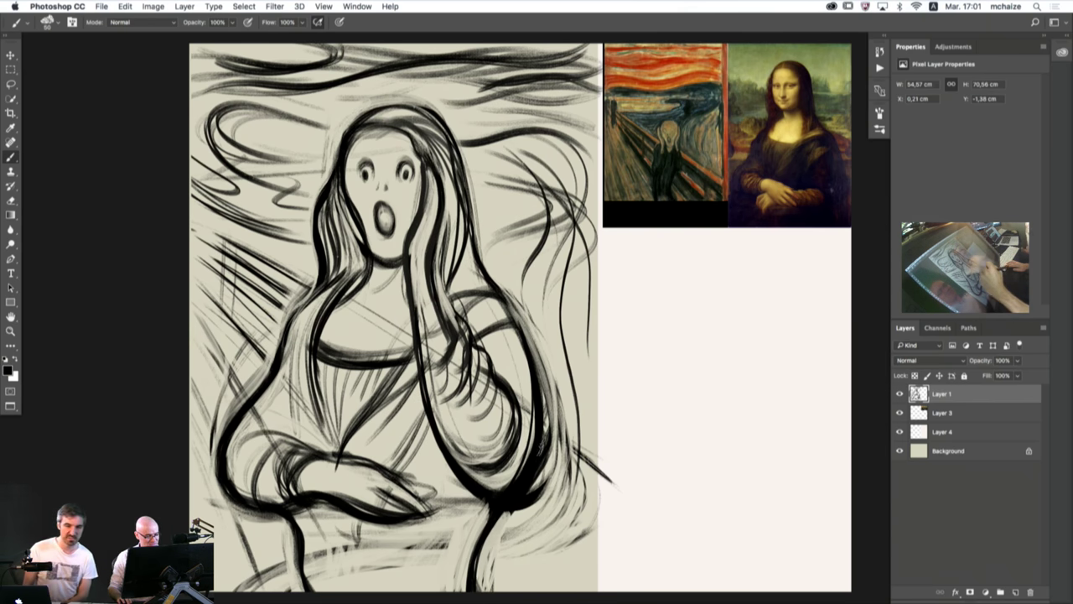
pyautogui.moveTo(480, 273); pyautogui.dragTo(530, 383)
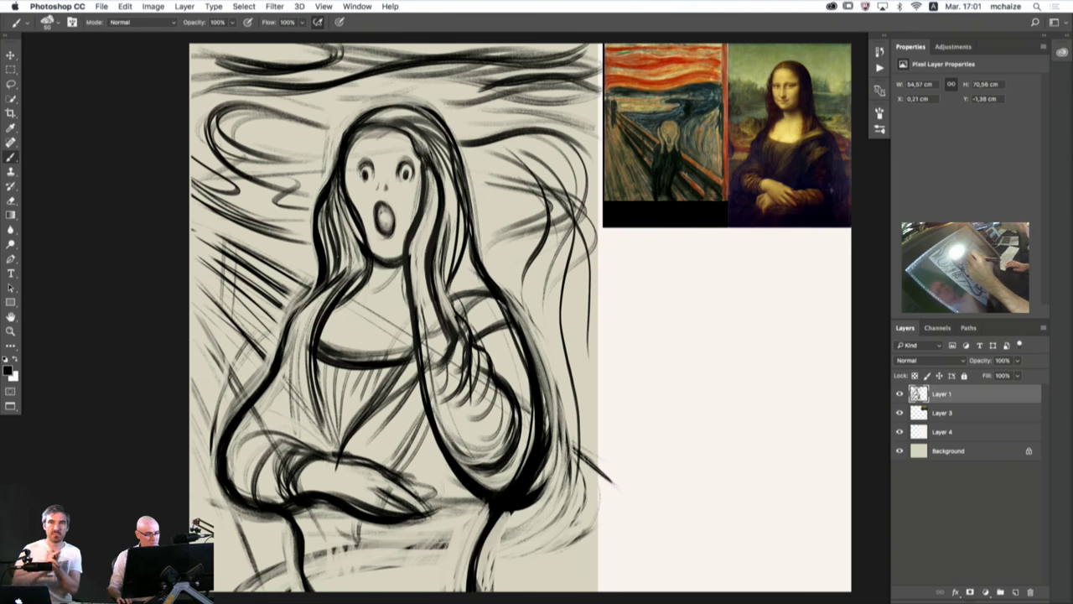
pyautogui.moveTo(507, 491); pyautogui.dragTo(468, 599)
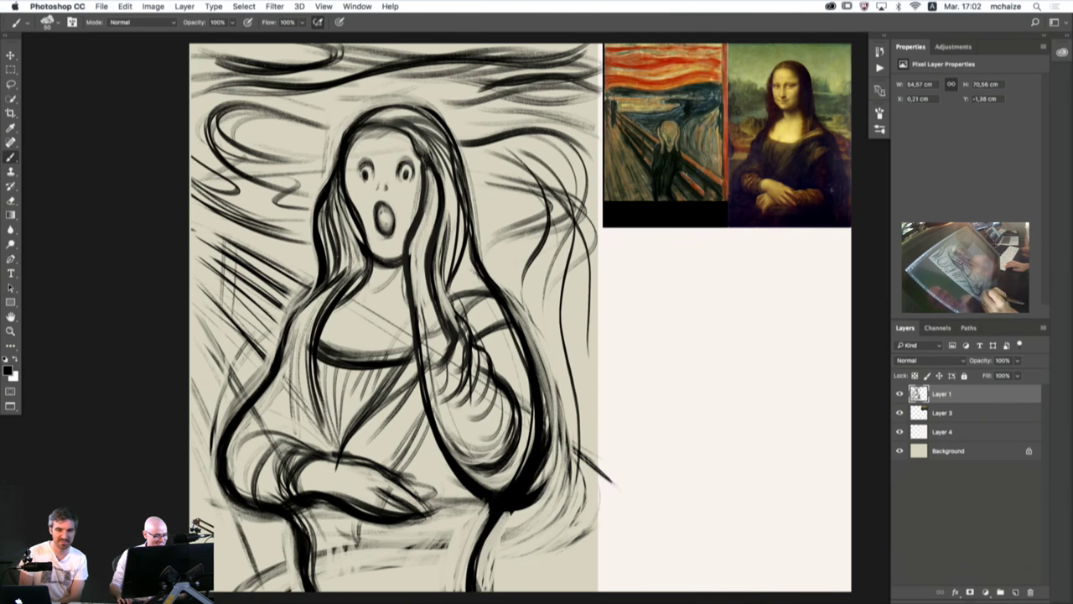
# - Thicken the body contour below the resting arm in black, trimming its inner edge with beige
pyautogui.moveTo(296, 513); pyautogui.dragTo(315, 596)
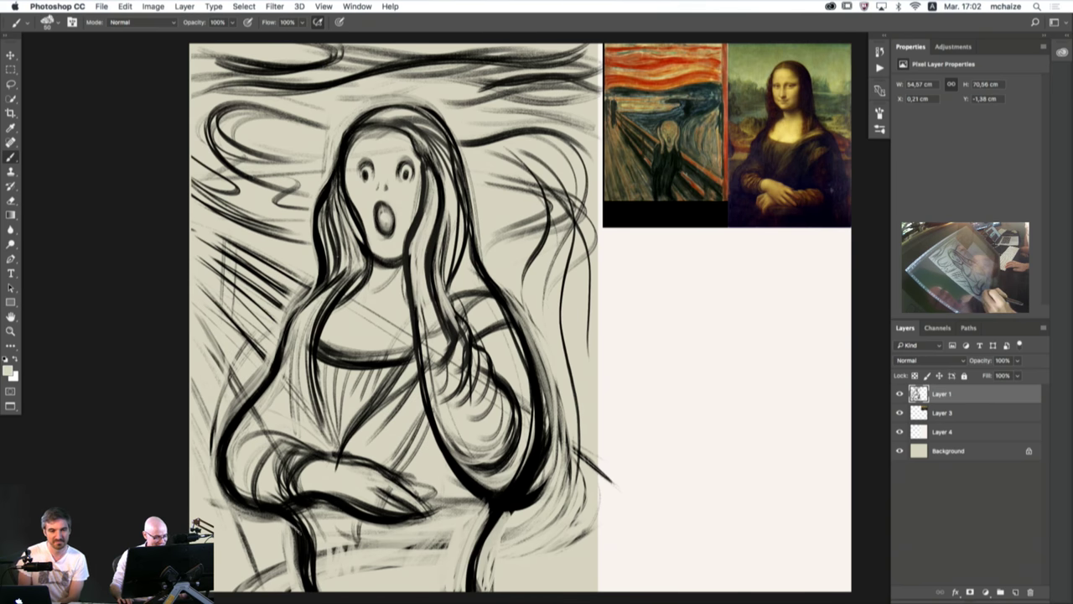
pyautogui.moveTo(295, 527); pyautogui.dragTo(300, 587)
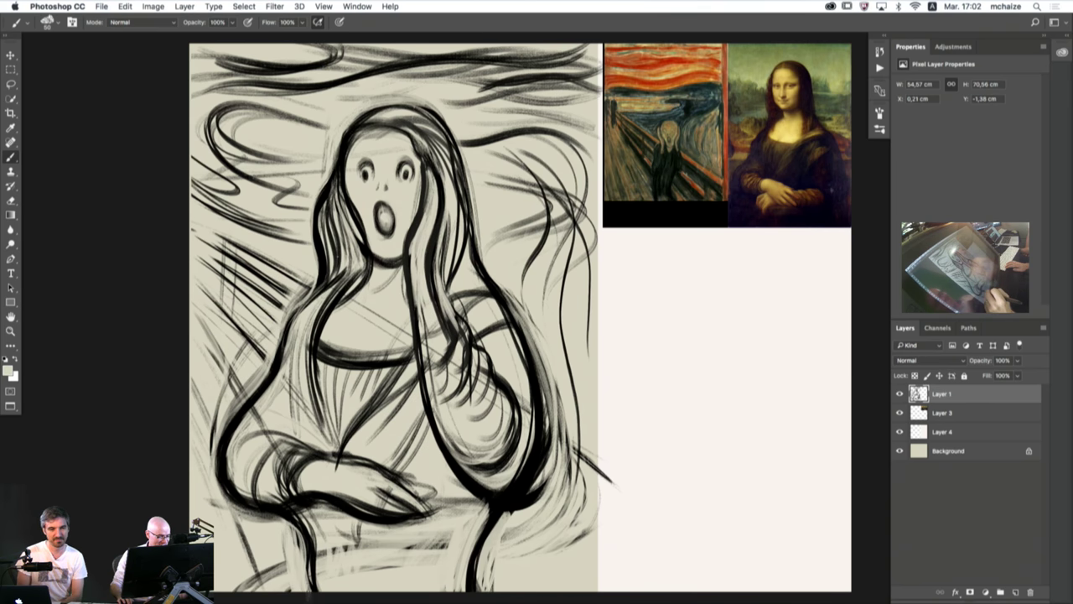
pyautogui.moveTo(301, 549); pyautogui.dragTo(309, 597)
# - Clean up the outer edges of the resting arm's sleeve, the left-hand hair and the crown with beige strokes
pyautogui.moveTo(268, 515)
pyautogui.mouseDown()
pyautogui.moveTo(301, 551)
pyautogui.moveTo(220, 471)
pyautogui.mouseUp()
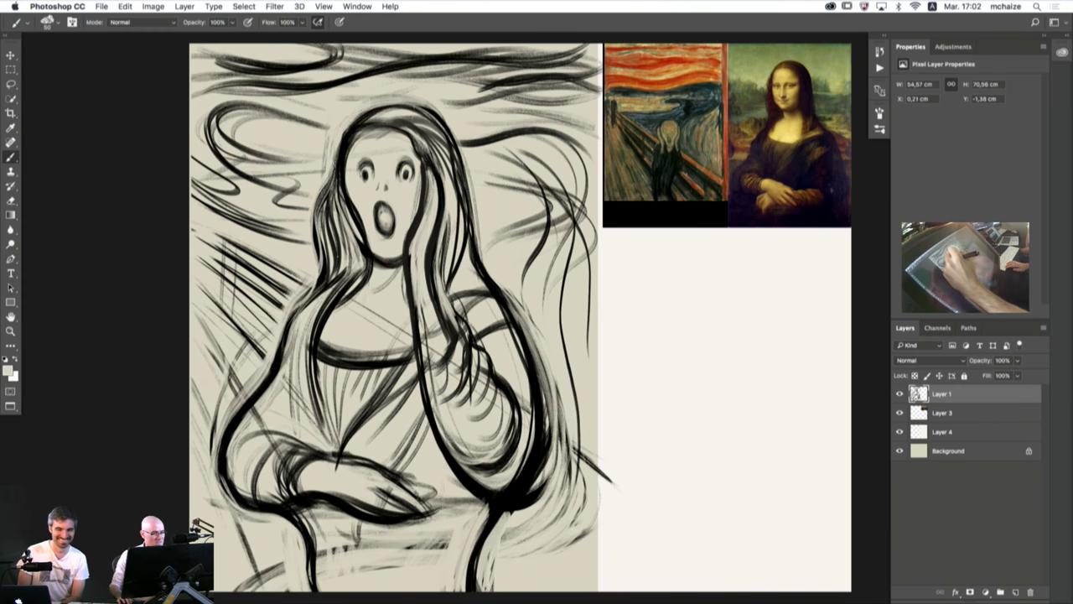
pyautogui.moveTo(330, 174); pyautogui.dragTo(316, 265)
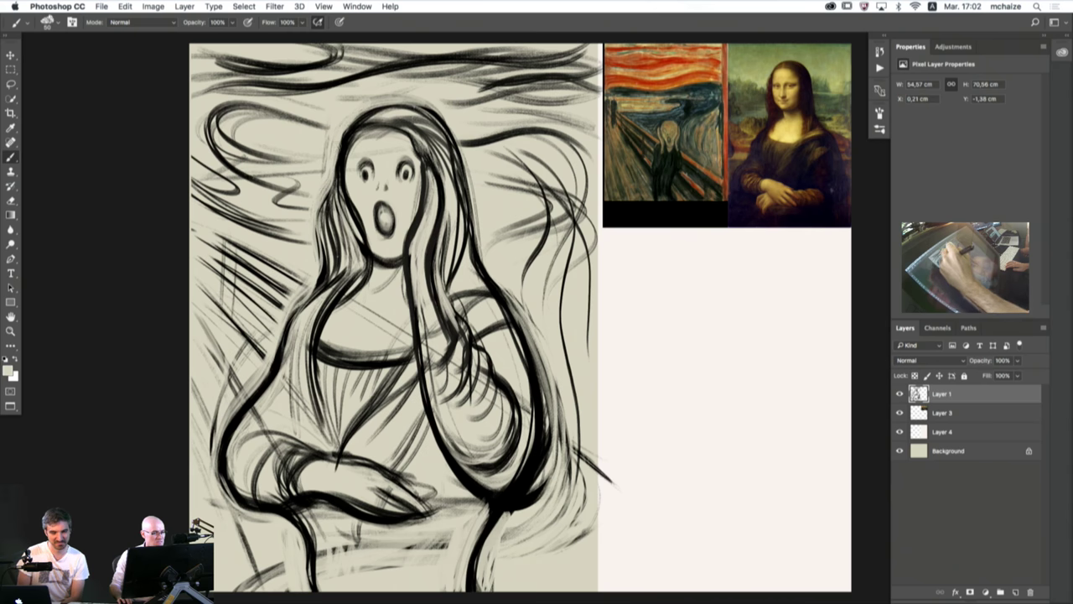
pyautogui.moveTo(382, 105); pyautogui.dragTo(432, 108)
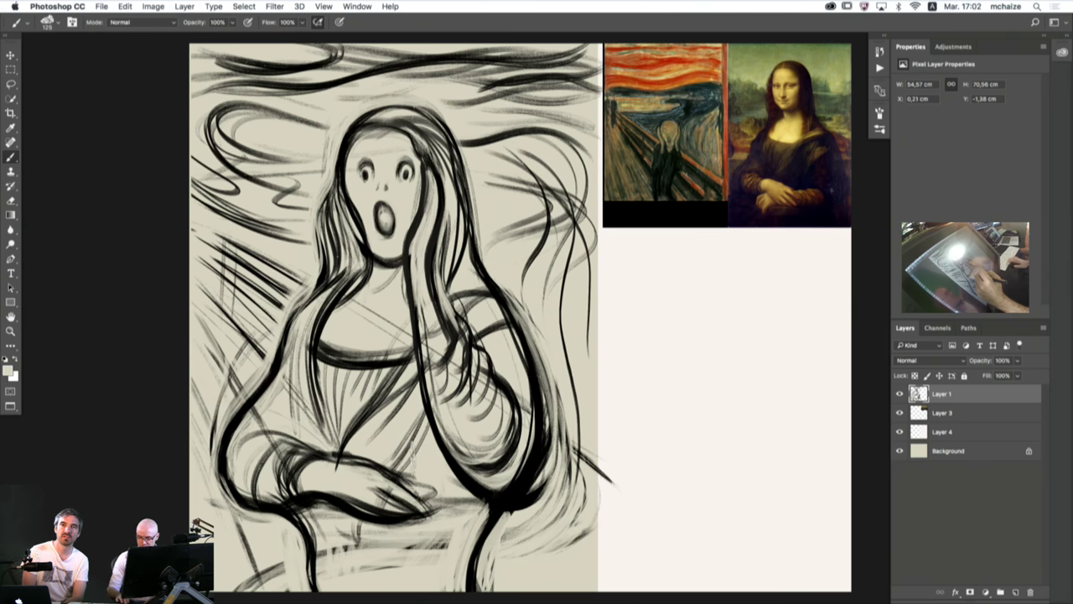
# - Sample black and fill the dress below the resting hand and the area between the two arms
pyautogui.keyDown('alt'); pyautogui.click(468, 474); pyautogui.keyUp('alt')
pyautogui.moveTo(481, 495); pyautogui.dragTo(450, 591)
pyautogui.moveTo(453, 507)
pyautogui.mouseDown()
pyautogui.moveTo(446, 590)
pyautogui.moveTo(428, 537)
pyautogui.moveTo(402, 587)
pyautogui.moveTo(377, 537)
pyautogui.moveTo(352, 587)
pyautogui.moveTo(328, 537)
pyautogui.moveTo(319, 598)
pyautogui.moveTo(298, 504)
pyautogui.moveTo(415, 532)
pyautogui.moveTo(448, 509)
pyautogui.moveTo(451, 486)
pyautogui.moveTo(417, 473)
pyautogui.moveTo(427, 503)
pyautogui.moveTo(457, 428)
pyautogui.moveTo(419, 462)
pyautogui.moveTo(398, 463)
pyautogui.moveTo(416, 443)
pyautogui.moveTo(399, 460)
pyautogui.mouseUp()
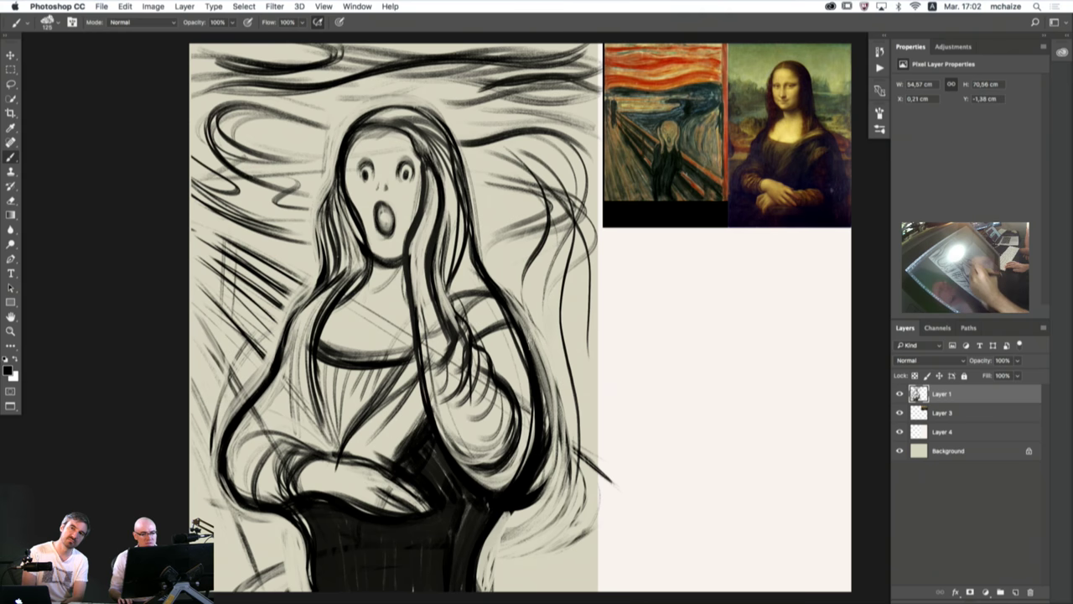
pyautogui.moveTo(426, 405); pyautogui.dragTo(380, 478)
# - Fill the shadow beside the raised forearm and the drapery from the opposite shoulder down along the bodice in black
pyautogui.moveTo(493, 366); pyautogui.dragTo(525, 425)
pyautogui.moveTo(464, 341); pyautogui.dragTo(448, 367)
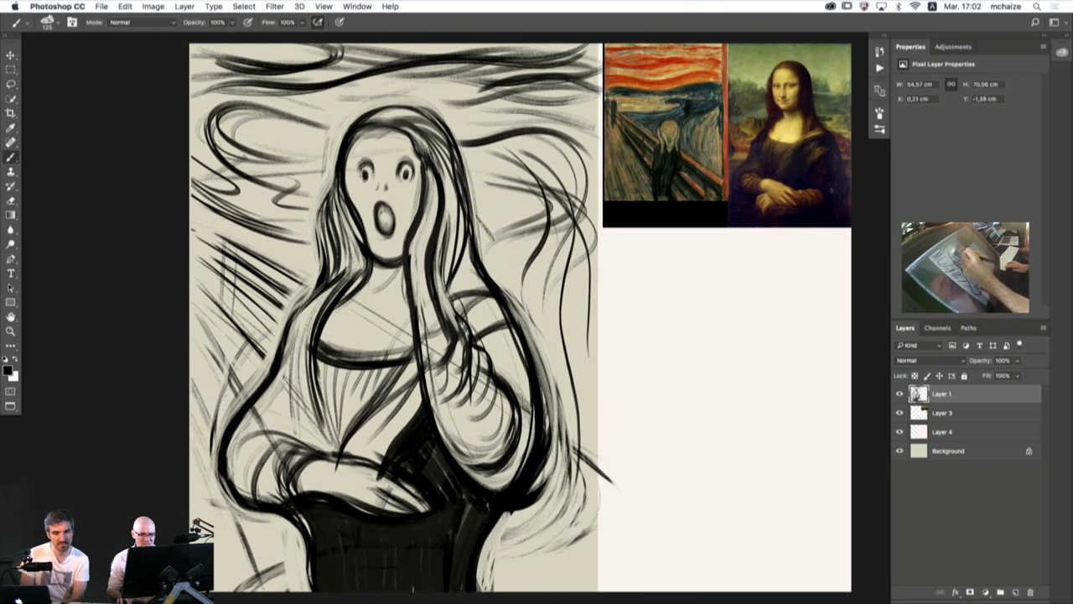
pyautogui.moveTo(520, 338)
pyautogui.mouseDown()
pyautogui.moveTo(498, 380)
pyautogui.moveTo(492, 357)
pyautogui.moveTo(519, 403)
pyautogui.moveTo(531, 388)
pyautogui.moveTo(520, 376)
pyautogui.moveTo(511, 443)
pyautogui.moveTo(471, 476)
pyautogui.moveTo(509, 468)
pyautogui.moveTo(453, 432)
pyautogui.mouseUp()
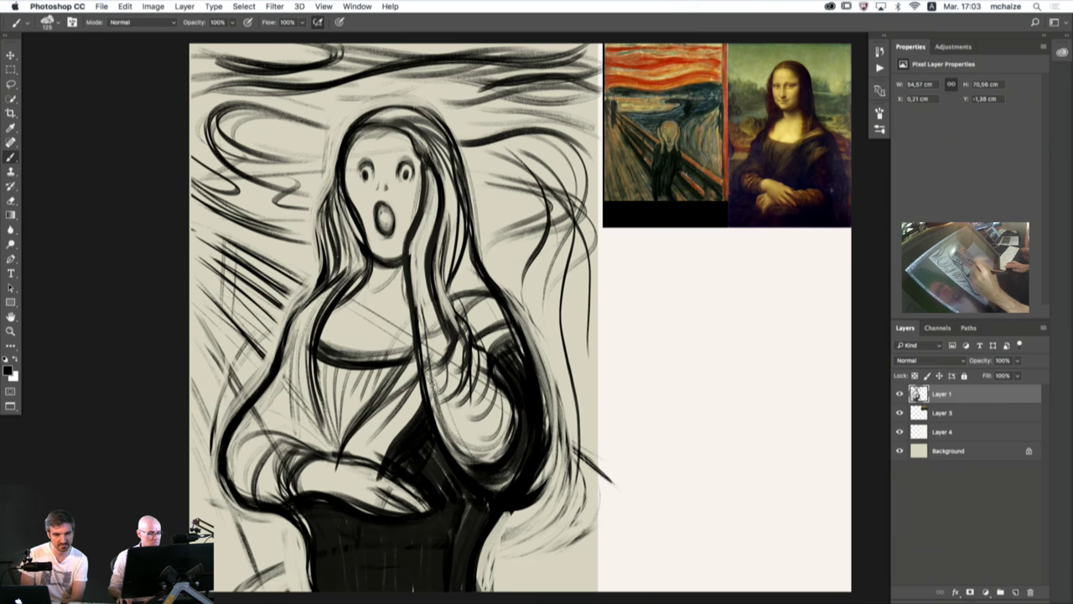
pyautogui.moveTo(323, 450)
pyautogui.mouseDown()
pyautogui.moveTo(308, 377)
pyautogui.moveTo(316, 344)
pyautogui.moveTo(306, 436)
pyautogui.moveTo(304, 384)
pyautogui.moveTo(297, 453)
pyautogui.moveTo(295, 393)
pyautogui.moveTo(294, 444)
pyautogui.moveTo(316, 327)
pyautogui.moveTo(296, 411)
pyautogui.mouseUp()
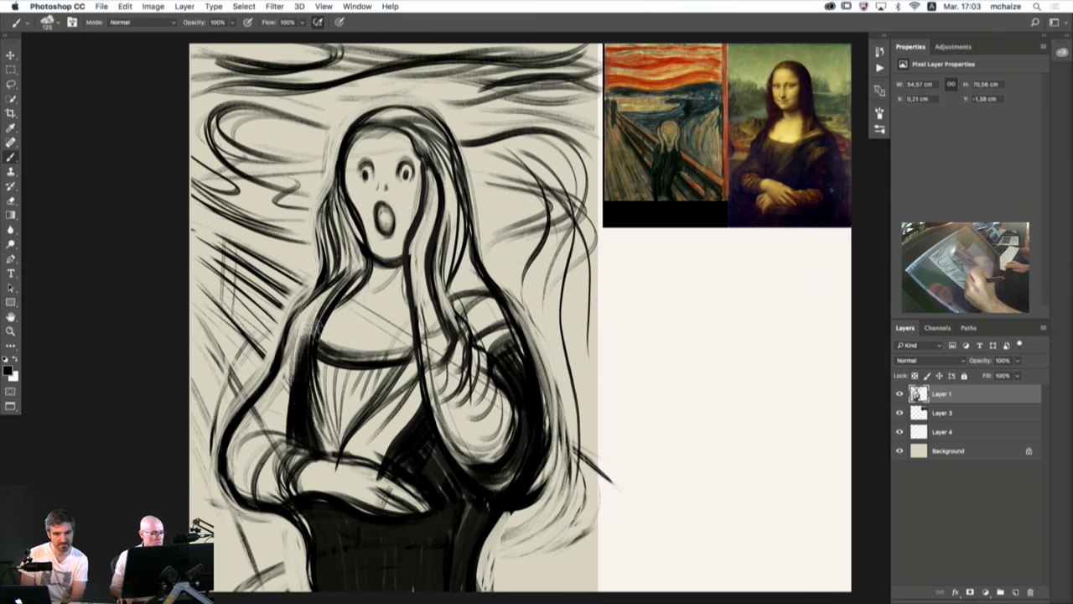
pyautogui.moveTo(317, 329)
pyautogui.mouseDown()
pyautogui.moveTo(290, 429)
pyautogui.moveTo(298, 335)
pyautogui.moveTo(320, 307)
pyautogui.moveTo(296, 361)
pyautogui.moveTo(292, 440)
pyautogui.moveTo(277, 420)
pyautogui.moveTo(285, 401)
pyautogui.mouseUp()
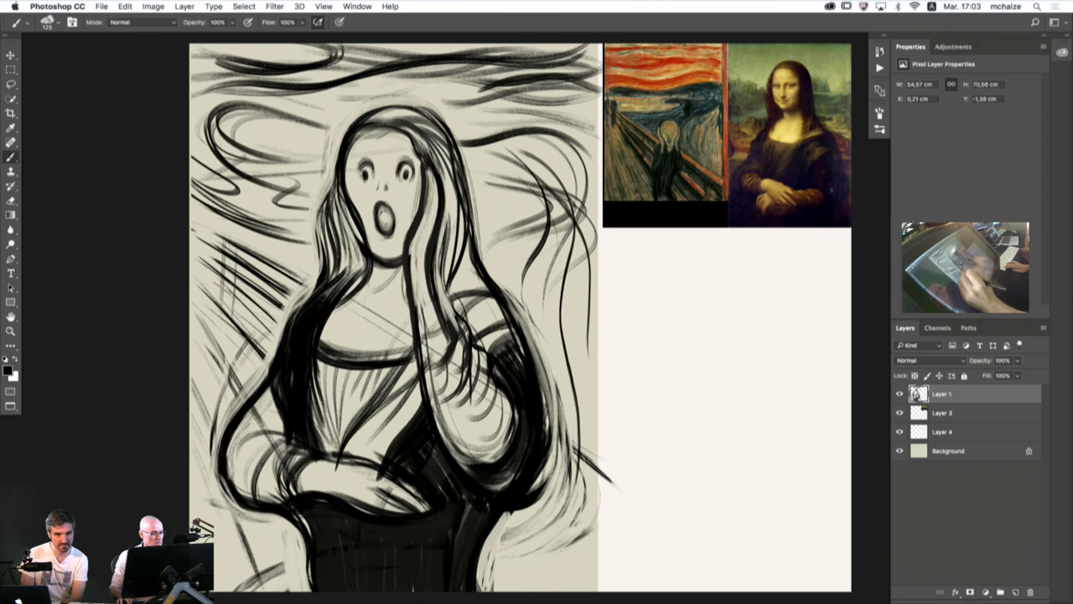
# - Shade the upper sleeve of the resting arm in black and soften it with sampled beige and grey strokes
pyautogui.moveTo(289, 445)
pyautogui.mouseDown()
pyautogui.moveTo(269, 499)
pyautogui.moveTo(294, 423)
pyautogui.moveTo(293, 442)
pyautogui.moveTo(243, 470)
pyautogui.moveTo(248, 457)
pyautogui.mouseUp()
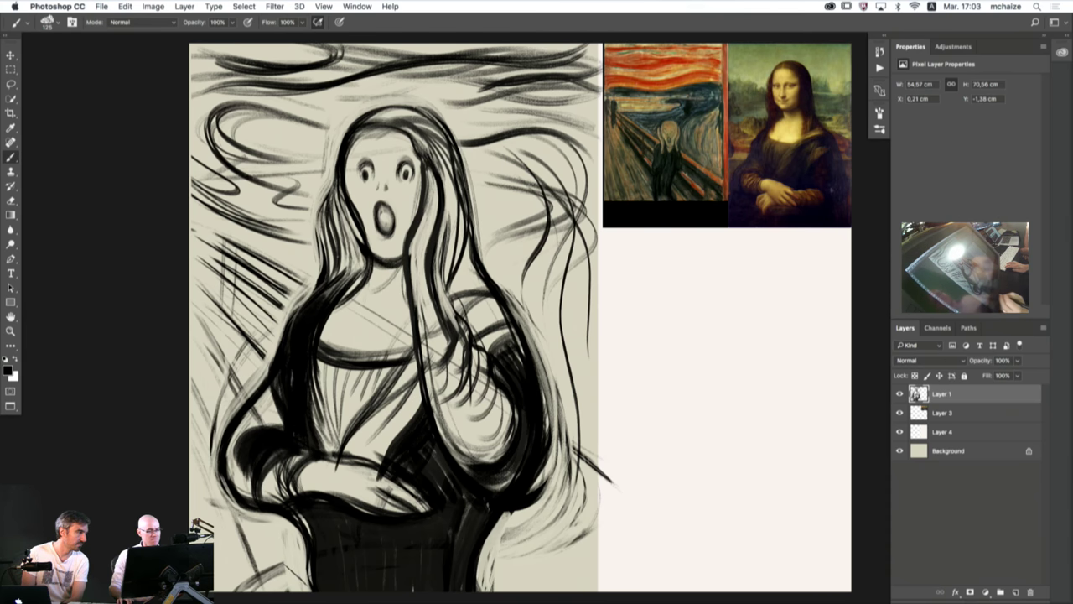
pyautogui.keyDown('alt'); pyautogui.click(237, 485); pyautogui.keyUp('alt')
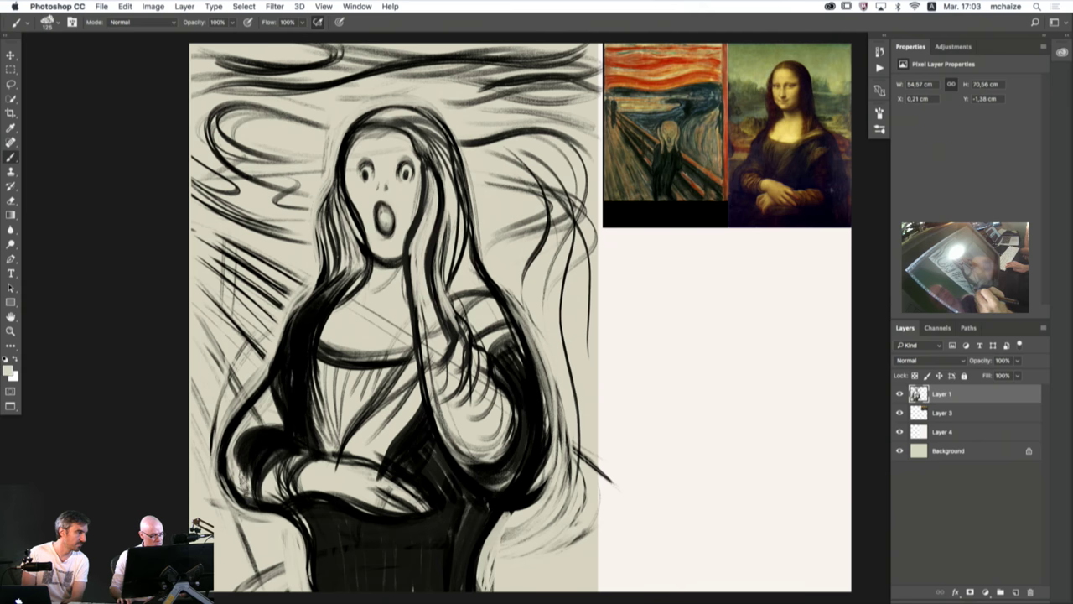
pyautogui.moveTo(249, 459)
pyautogui.mouseDown()
pyautogui.moveTo(251, 490)
pyautogui.moveTo(273, 453)
pyautogui.moveTo(242, 467)
pyautogui.moveTo(225, 461)
pyautogui.moveTo(276, 442)
pyautogui.moveTo(302, 449)
pyautogui.moveTo(235, 445)
pyautogui.moveTo(267, 412)
pyautogui.moveTo(307, 451)
pyautogui.mouseUp()
pyautogui.keyDown('alt'); pyautogui.click(275, 444); pyautogui.keyUp('alt')
pyautogui.keyDown('alt'); pyautogui.click(272, 441); pyautogui.keyUp('alt')
pyautogui.keyDown('alt'); pyautogui.click(245, 448); pyautogui.keyUp('alt')
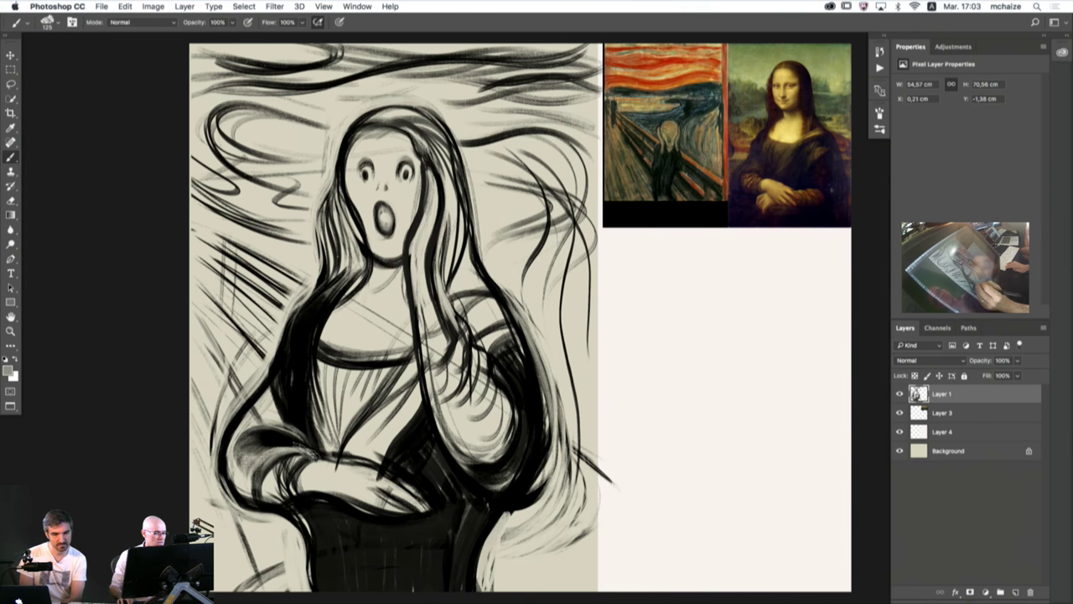
pyautogui.moveTo(241, 479)
pyautogui.mouseDown()
pyautogui.moveTo(286, 443)
pyautogui.moveTo(251, 453)
pyautogui.moveTo(287, 446)
pyautogui.mouseUp()
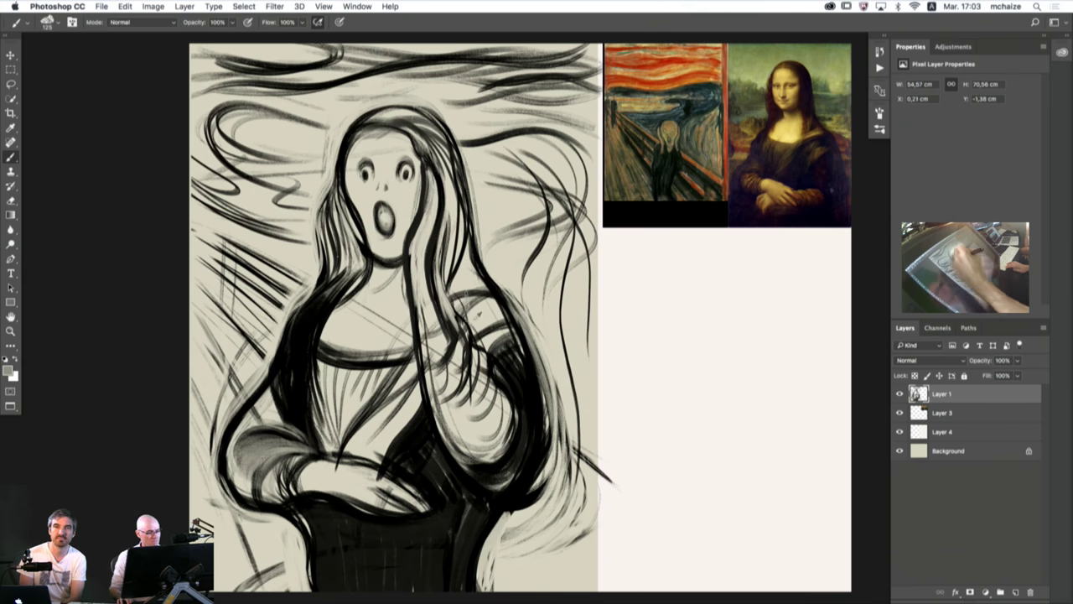
# - Sample black and fill the hair beside the raised hand and over the crown with a smaller brush
pyautogui.keyDown('alt'); pyautogui.click(519, 378); pyautogui.keyUp('alt')
pyautogui.moveTo(451, 171); pyautogui.dragTo(436, 260)
pyautogui.moveTo(450, 198); pyautogui.dragTo(448, 278)
pyautogui.moveTo(461, 222)
pyautogui.mouseDown()
pyautogui.moveTo(446, 287)
pyautogui.moveTo(453, 281)
pyautogui.mouseUp()
pyautogui.moveTo(444, 131)
pyautogui.mouseDown()
pyautogui.moveTo(445, 214)
pyautogui.moveTo(448, 180)
pyautogui.moveTo(443, 198)
pyautogui.moveTo(426, 158)
pyautogui.mouseUp()
pyautogui.moveTo(406, 119)
pyautogui.mouseDown()
pyautogui.moveTo(432, 164)
pyautogui.moveTo(444, 158)
pyautogui.moveTo(454, 172)
pyautogui.moveTo(394, 106)
pyautogui.mouseUp()
pyautogui.moveTo(436, 144)
pyautogui.mouseDown()
pyautogui.moveTo(390, 109)
pyautogui.moveTo(358, 123)
pyautogui.moveTo(389, 126)
pyautogui.moveTo(370, 118)
pyautogui.moveTo(376, 132)
pyautogui.mouseUp()
# - Resample the dark color and fill the hair on the side away from the raised hand with long strands down to the shoulder
pyautogui.keyDown('alt'); pyautogui.click(392, 96); pyautogui.keyUp('alt')
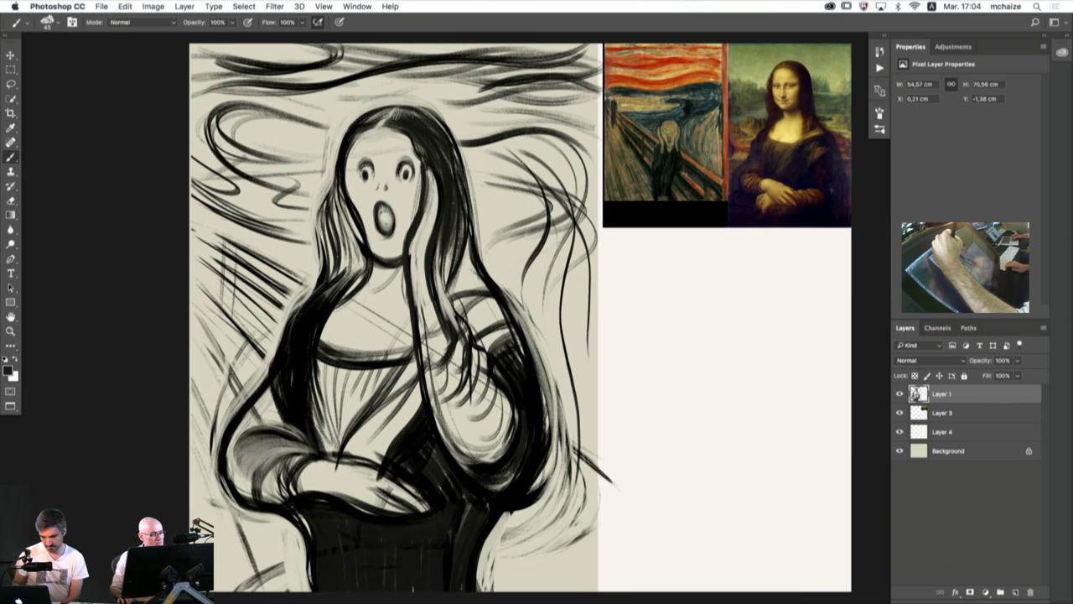
pyautogui.moveTo(352, 141); pyautogui.dragTo(314, 295)
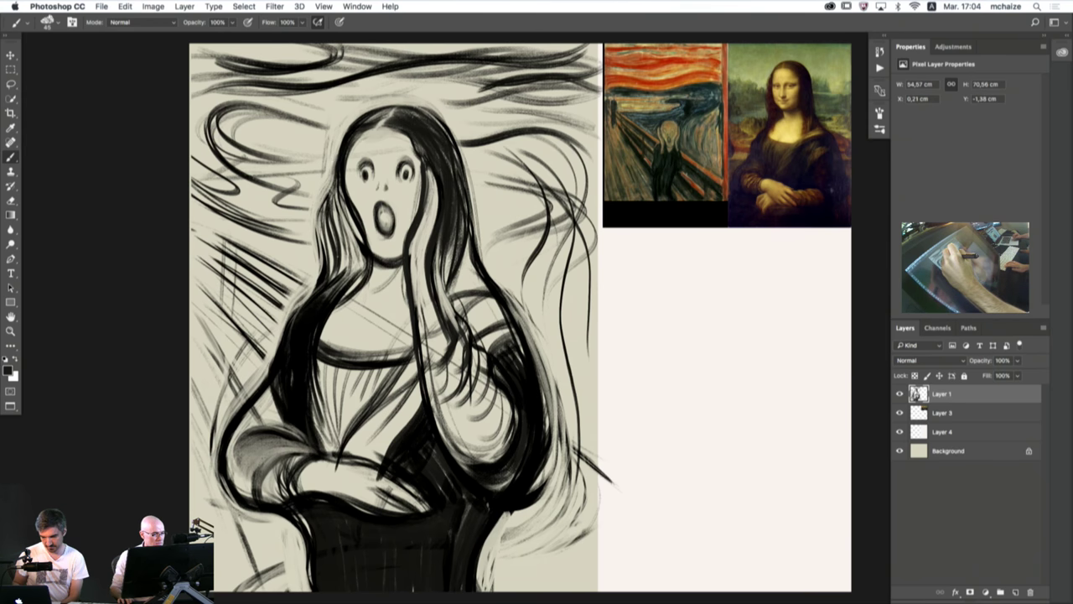
pyautogui.moveTo(338, 187); pyautogui.dragTo(353, 261)
pyautogui.moveTo(342, 202); pyautogui.dragTo(359, 261)
pyautogui.moveTo(348, 212)
pyautogui.mouseDown()
pyautogui.moveTo(363, 273)
pyautogui.moveTo(344, 279)
pyautogui.mouseUp()
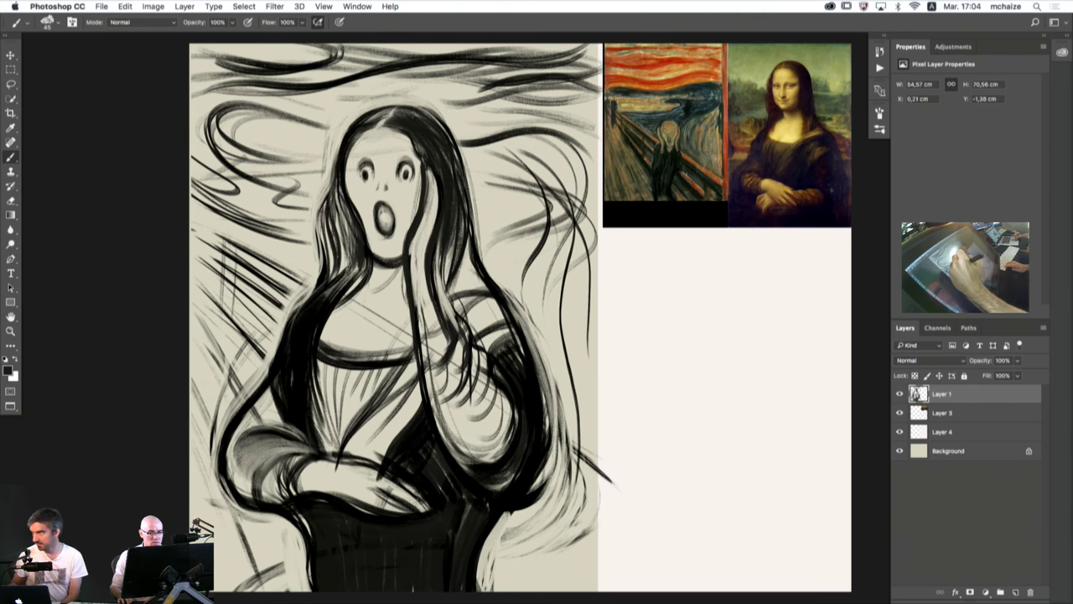
pyautogui.moveTo(352, 229); pyautogui.dragTo(336, 283)
pyautogui.moveTo(356, 240); pyautogui.dragTo(338, 286)
pyautogui.moveTo(358, 247); pyautogui.dragTo(350, 278)
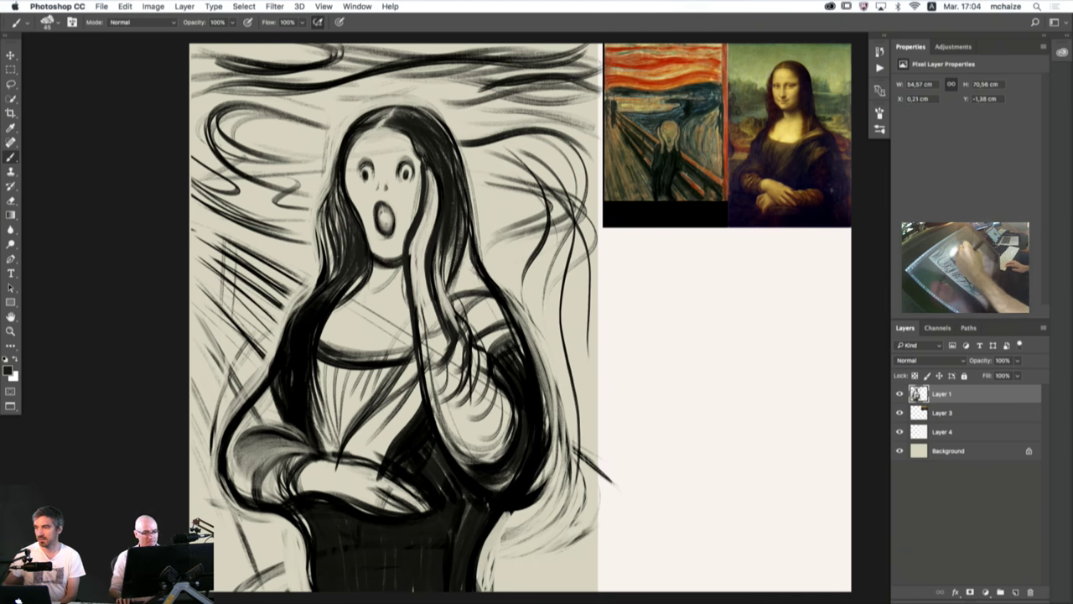
# - Darken the lower hair strands between the raised hand and its shoulder in black
pyautogui.moveTo(470, 206); pyautogui.dragTo(455, 291)
pyautogui.moveTo(471, 238); pyautogui.dragTo(458, 297)
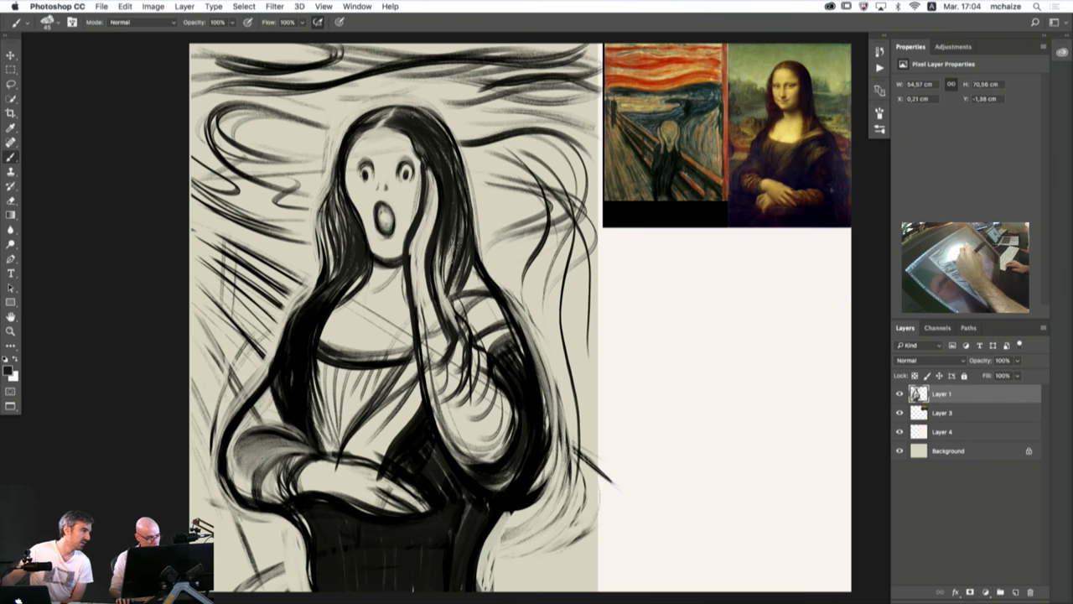
pyautogui.moveTo(453, 228); pyautogui.dragTo(441, 297)
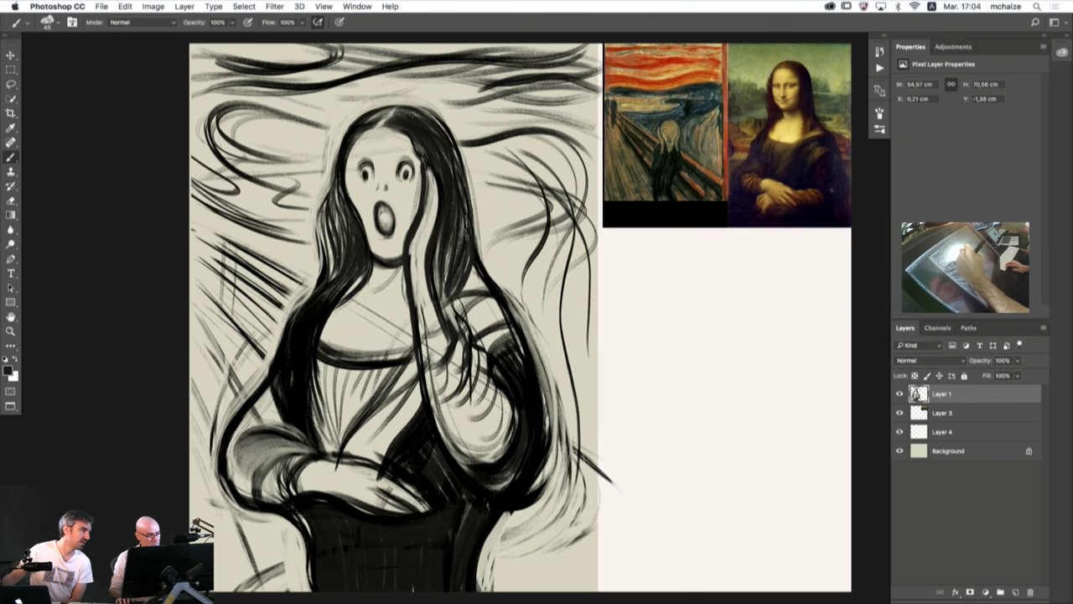
pyautogui.moveTo(466, 223); pyautogui.dragTo(451, 290)
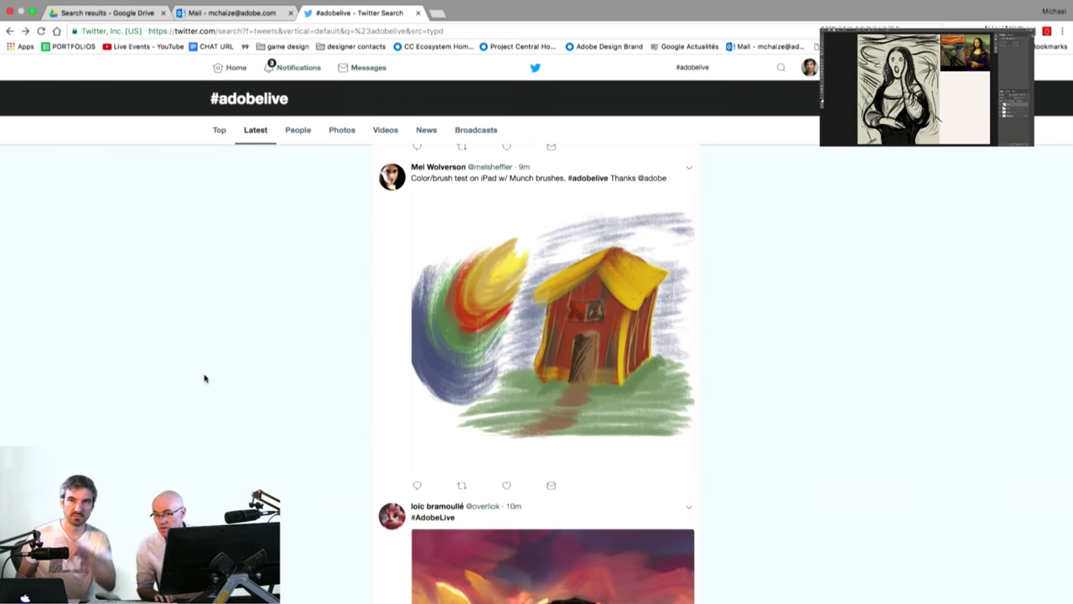
# - Switch to the #adobelive Twitter feed and view the painted house and the screaming long-haired portrait enlarged
pyautogui.click(568, 260)
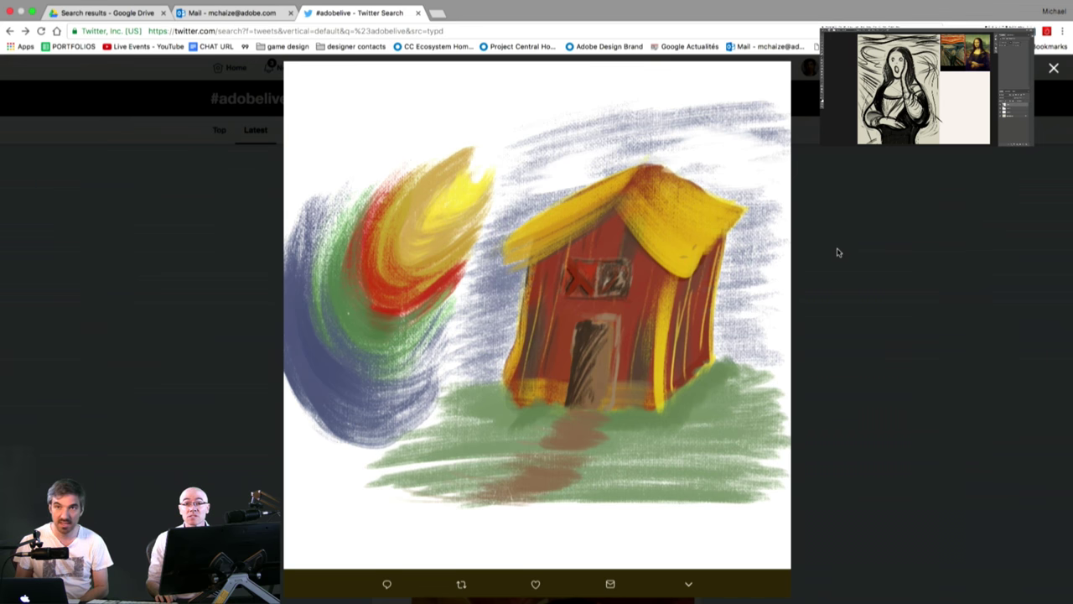
pyautogui.click(837, 253)
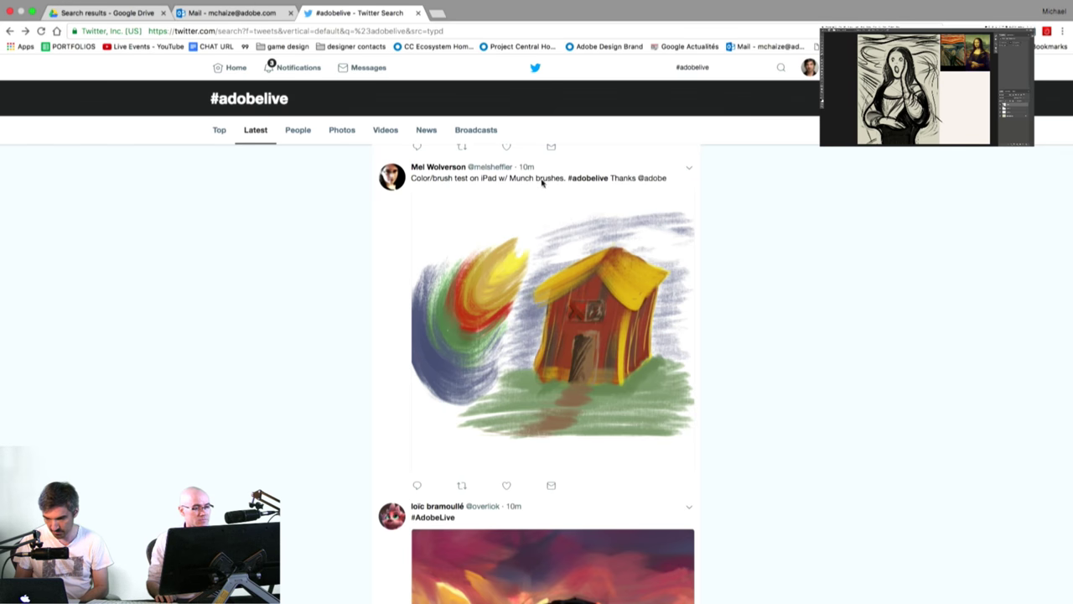
pyautogui.scroll(-5, 316, 292)
pyautogui.click(564, 266)
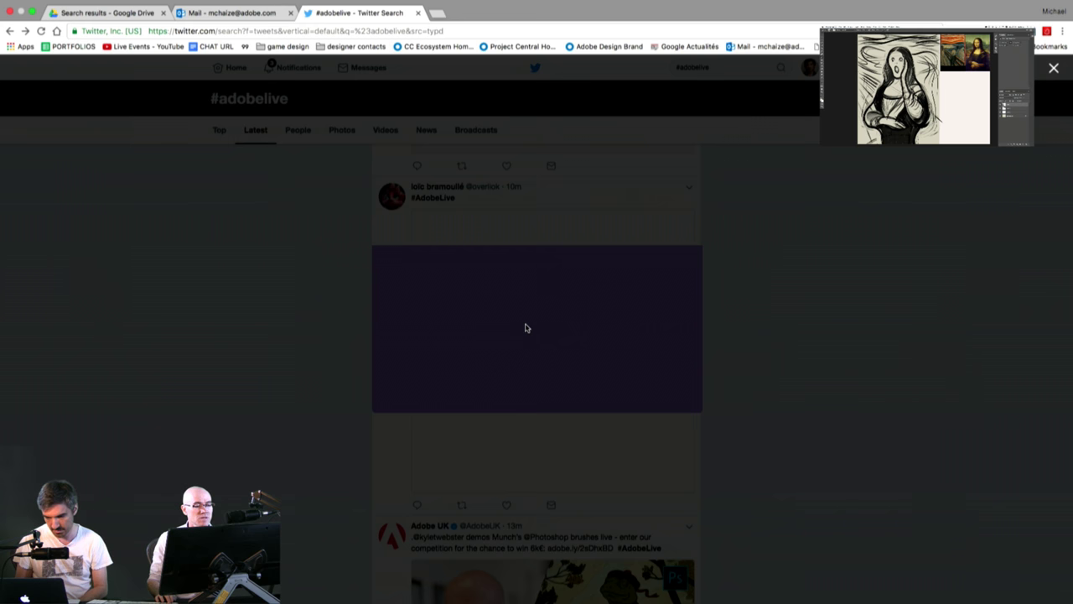
pyautogui.click(759, 270)
pyautogui.click(583, 265)
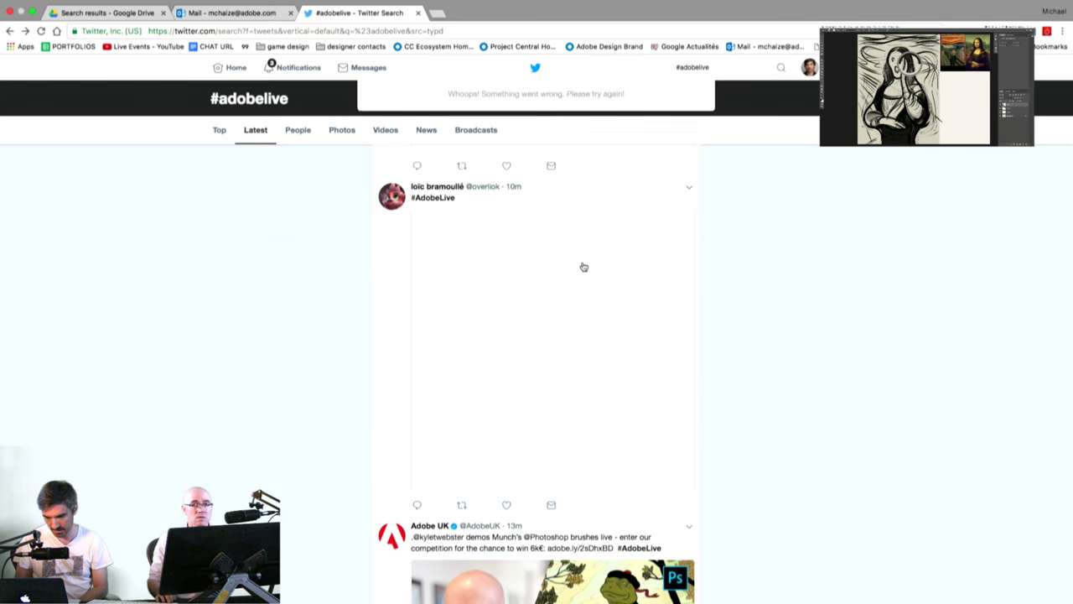
pyautogui.click(611, 283)
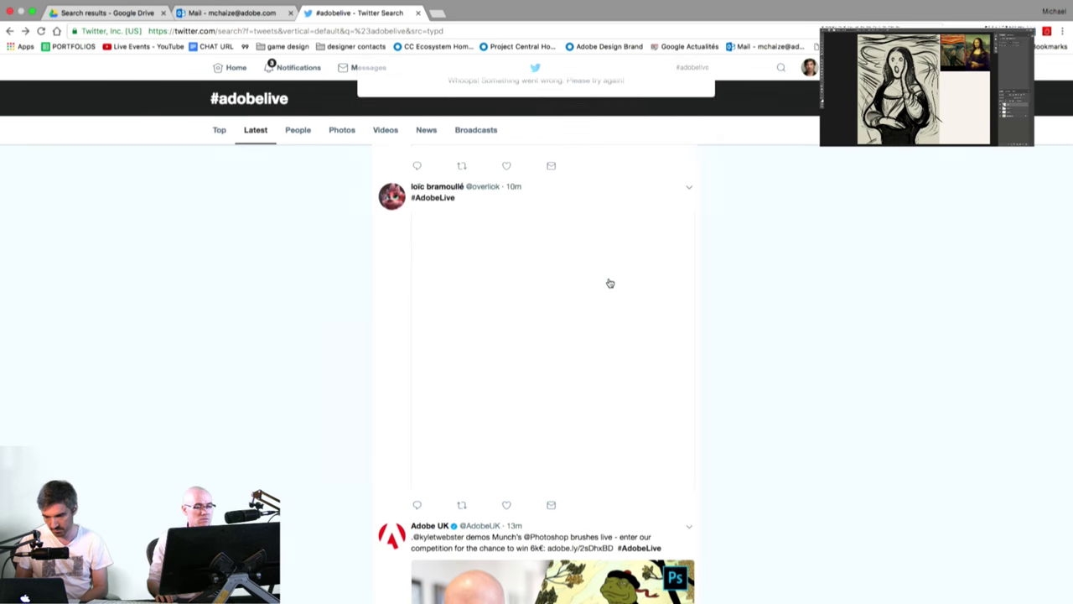
pyautogui.scroll(-10, 718, 280)
pyautogui.scroll(10, 718, 280)
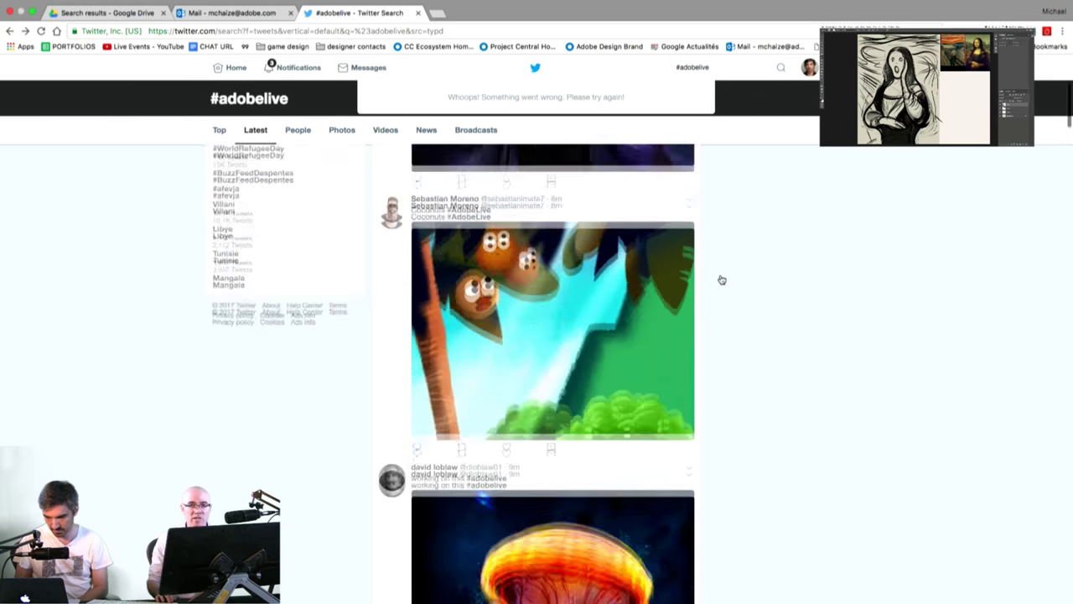
pyautogui.click(611, 279)
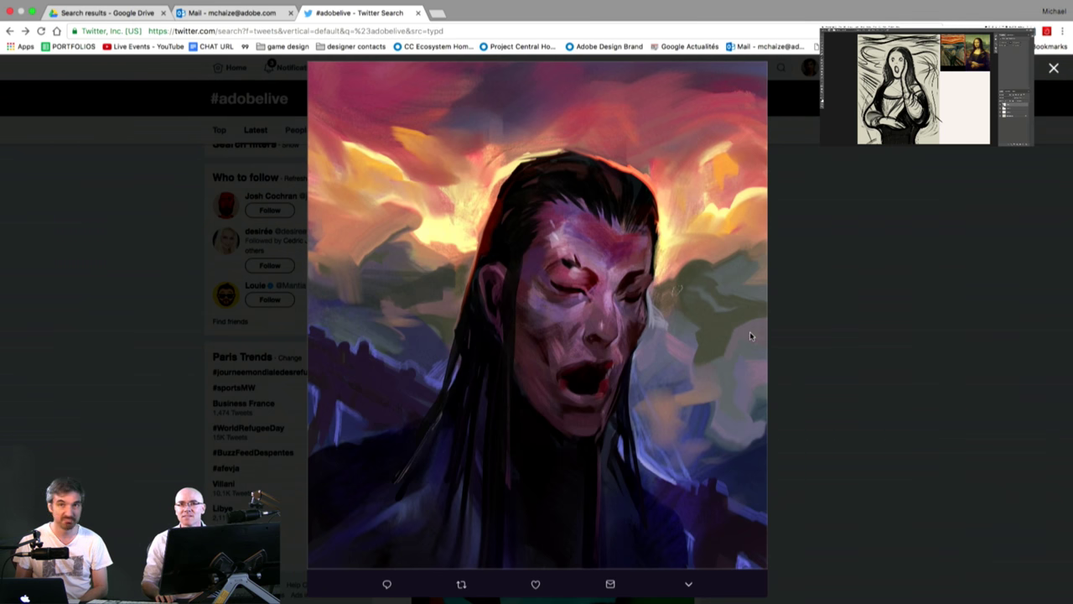
pyautogui.click(878, 331)
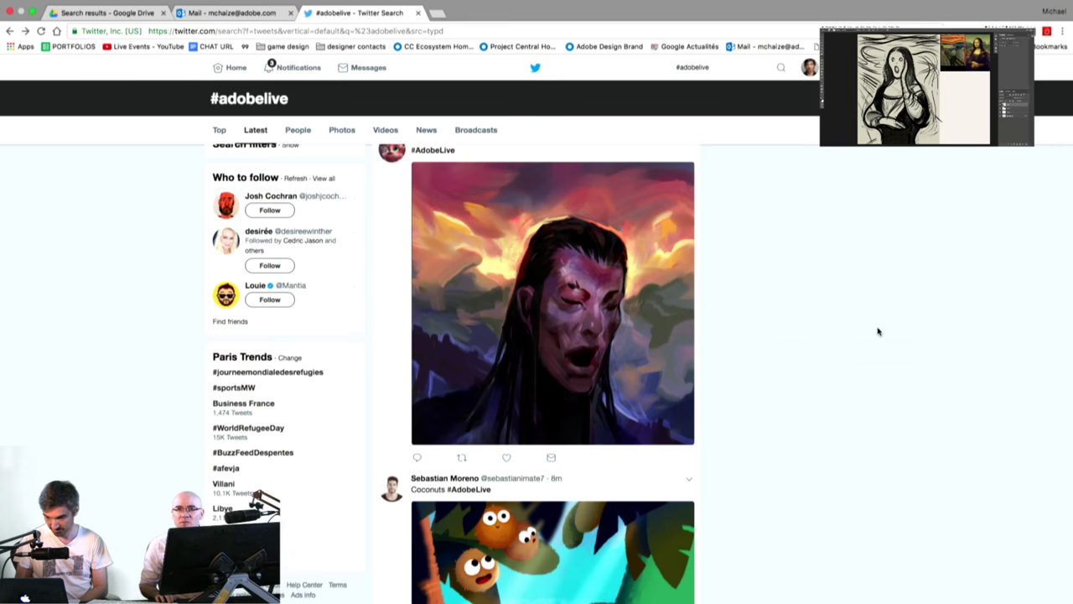
pyautogui.scroll(1, 500, 295)
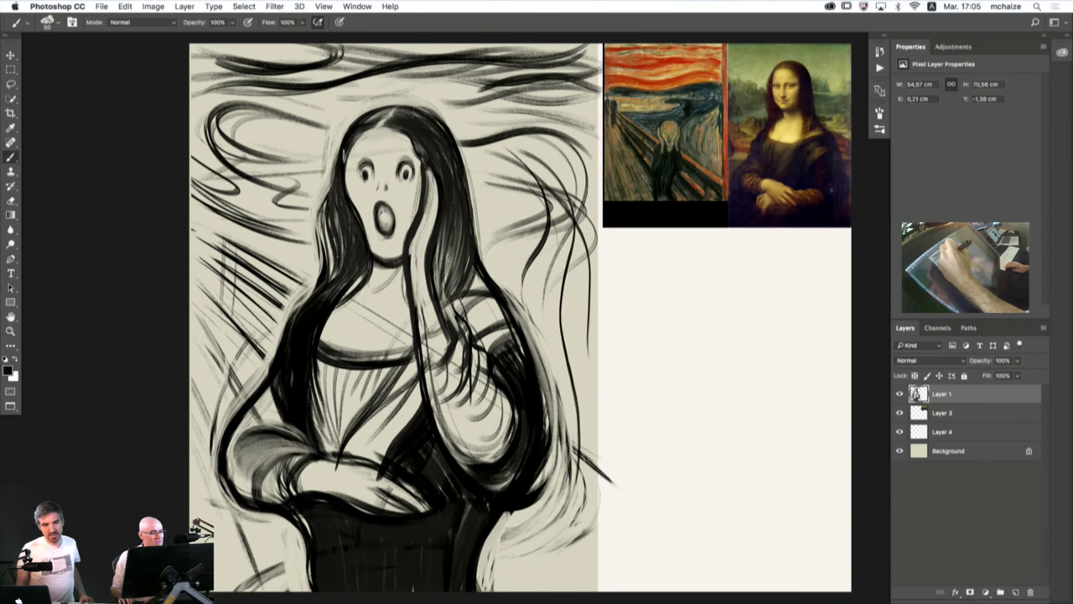
# - Switch back to Photoshop and deepen the hair opposite the raised hand in black, from the parting to the shoulder
pyautogui.moveTo(358, 132); pyautogui.dragTo(333, 245)
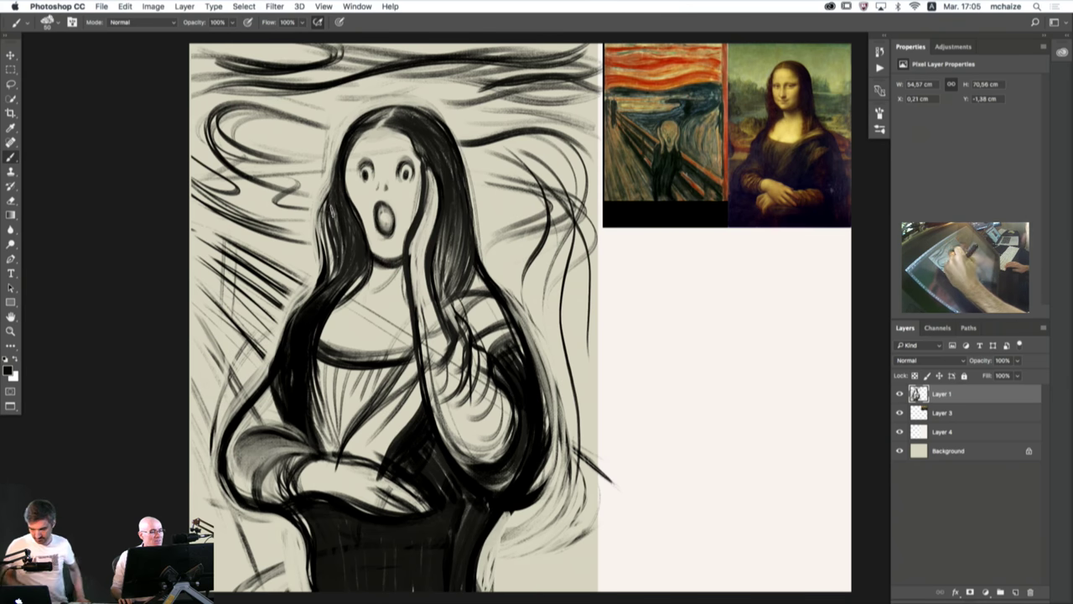
pyautogui.moveTo(336, 201); pyautogui.dragTo(333, 243)
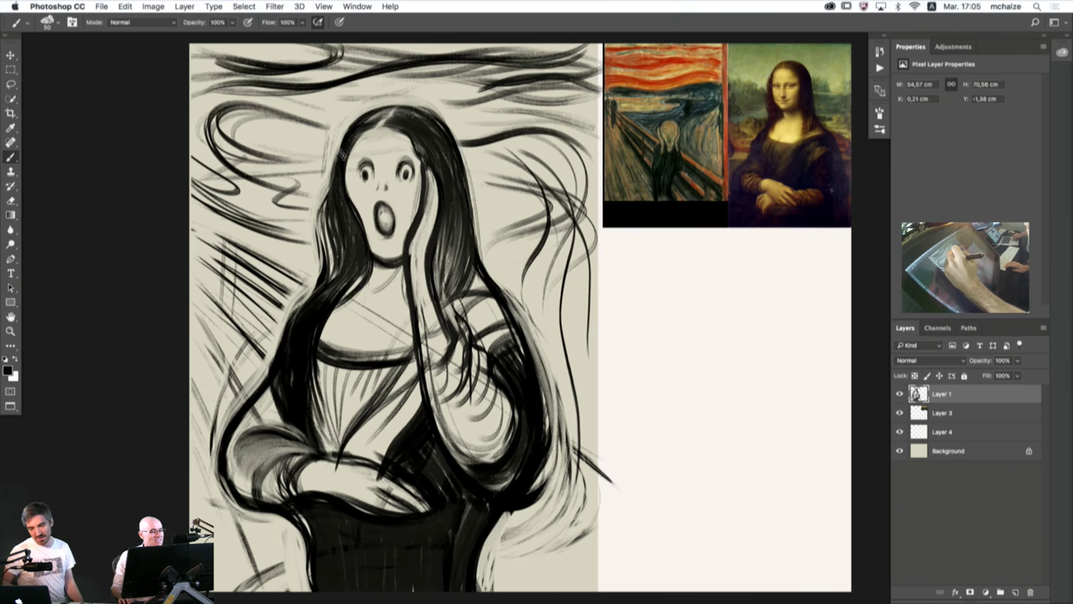
pyautogui.moveTo(325, 206)
pyautogui.mouseDown()
pyautogui.moveTo(324, 270)
pyautogui.moveTo(306, 303)
pyautogui.mouseUp()
pyautogui.moveTo(322, 263); pyautogui.dragTo(290, 327)
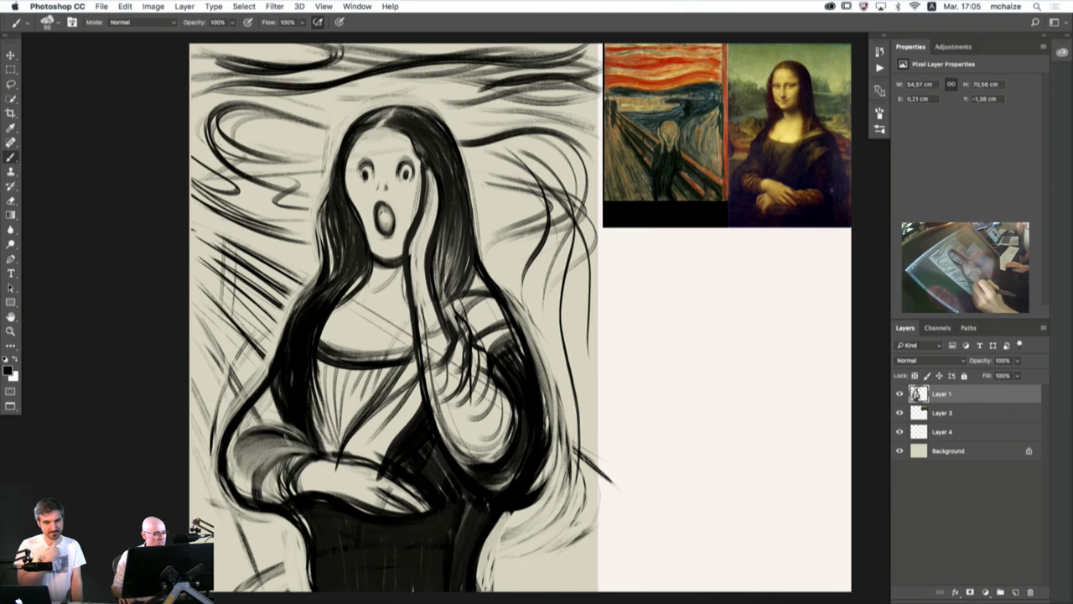
# - Darken the resting arm's upper sleeve with black strokes and blend them using a sampled grey
pyautogui.moveTo(256, 455)
pyautogui.mouseDown()
pyautogui.moveTo(314, 449)
pyautogui.moveTo(239, 469)
pyautogui.mouseUp()
pyautogui.moveTo(258, 434)
pyautogui.mouseDown()
pyautogui.moveTo(237, 474)
pyautogui.moveTo(229, 466)
pyautogui.moveTo(235, 482)
pyautogui.moveTo(268, 440)
pyautogui.mouseUp()
pyautogui.keyDown('alt'); pyautogui.click(248, 467); pyautogui.keyUp('alt')
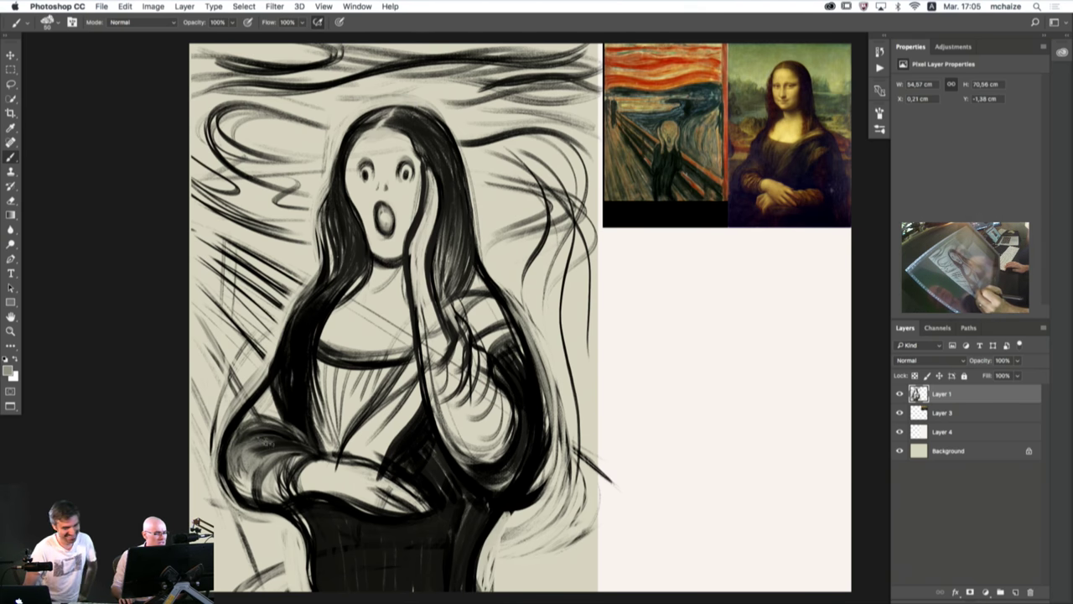
pyautogui.moveTo(242, 482)
pyautogui.mouseDown()
pyautogui.moveTo(235, 476)
pyautogui.moveTo(286, 439)
pyautogui.moveTo(306, 450)
pyautogui.mouseUp()
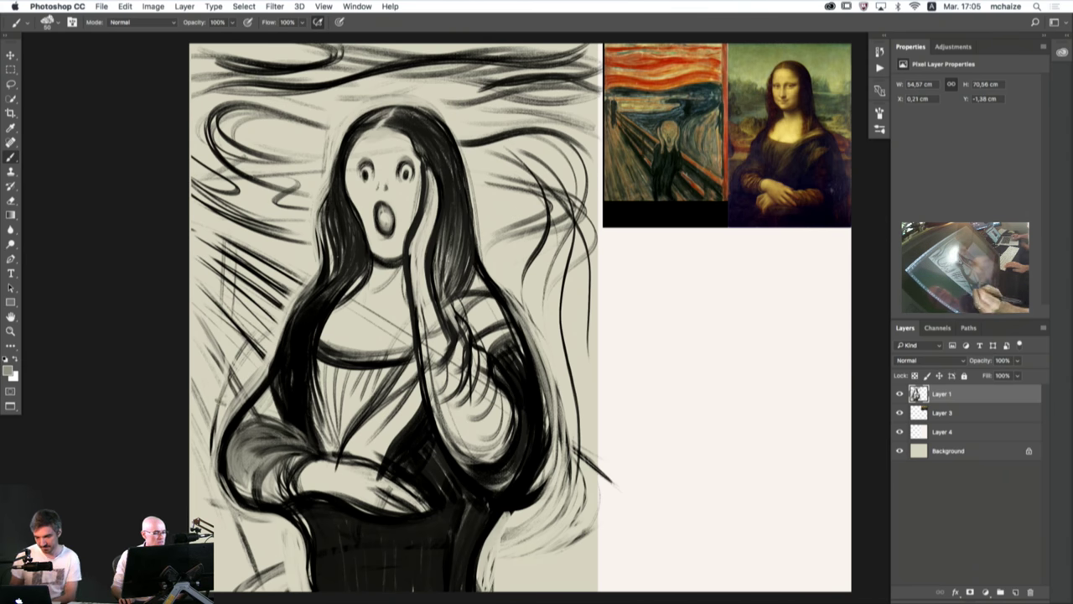
# - Shade curved folds on the raised forearm with black, beige and grey, and lighten the shoulder above it with beige
pyautogui.moveTo(493, 376)
pyautogui.mouseDown()
pyautogui.moveTo(458, 426)
pyautogui.moveTo(478, 446)
pyautogui.mouseUp()
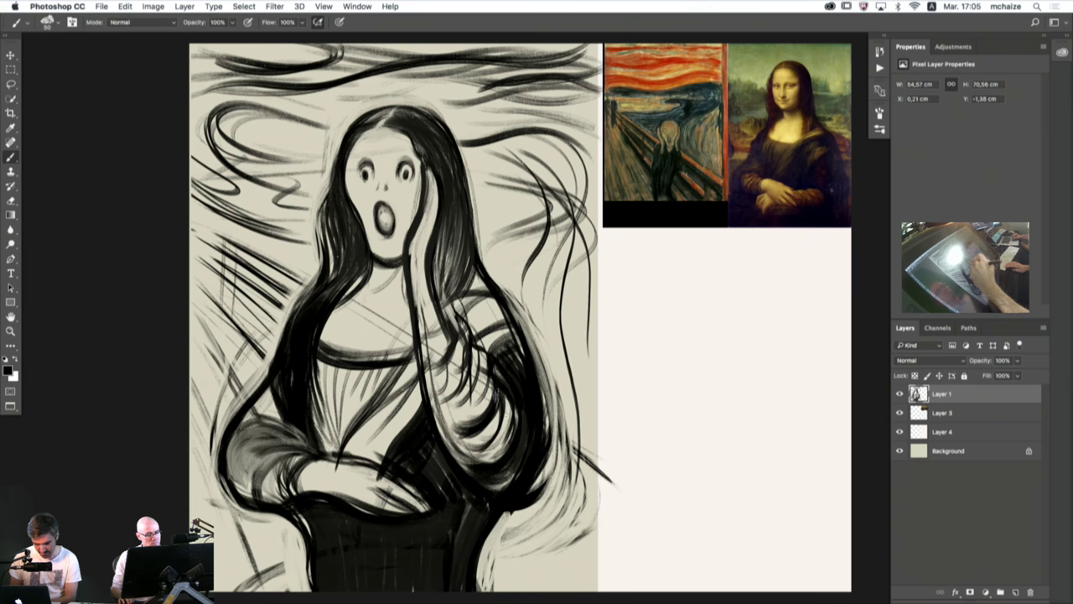
pyautogui.moveTo(502, 382); pyautogui.dragTo(463, 438)
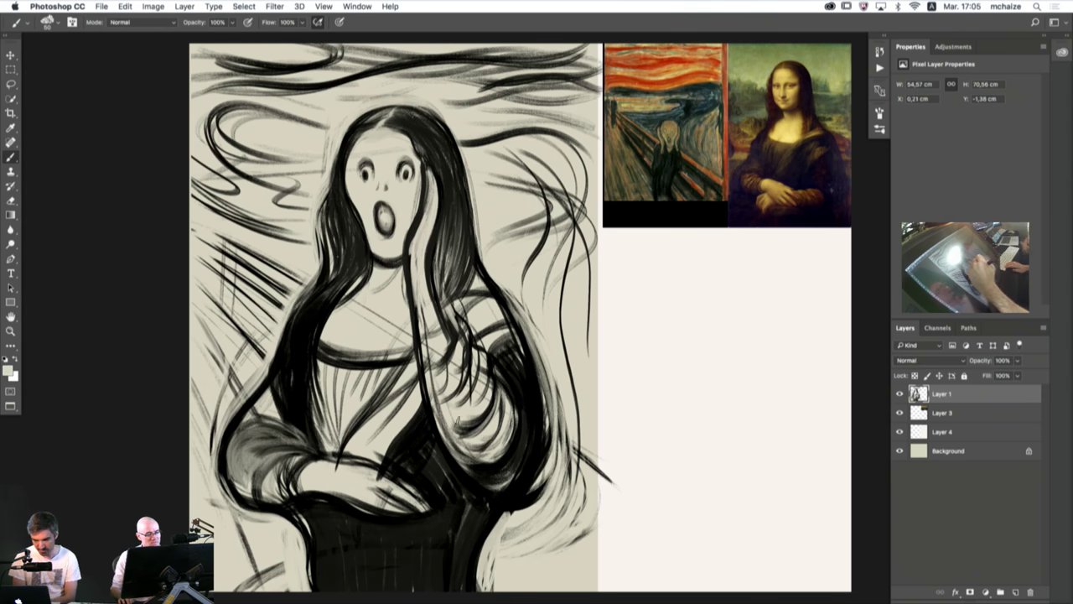
pyautogui.moveTo(490, 408)
pyautogui.mouseDown()
pyautogui.moveTo(449, 428)
pyautogui.moveTo(458, 434)
pyautogui.mouseUp()
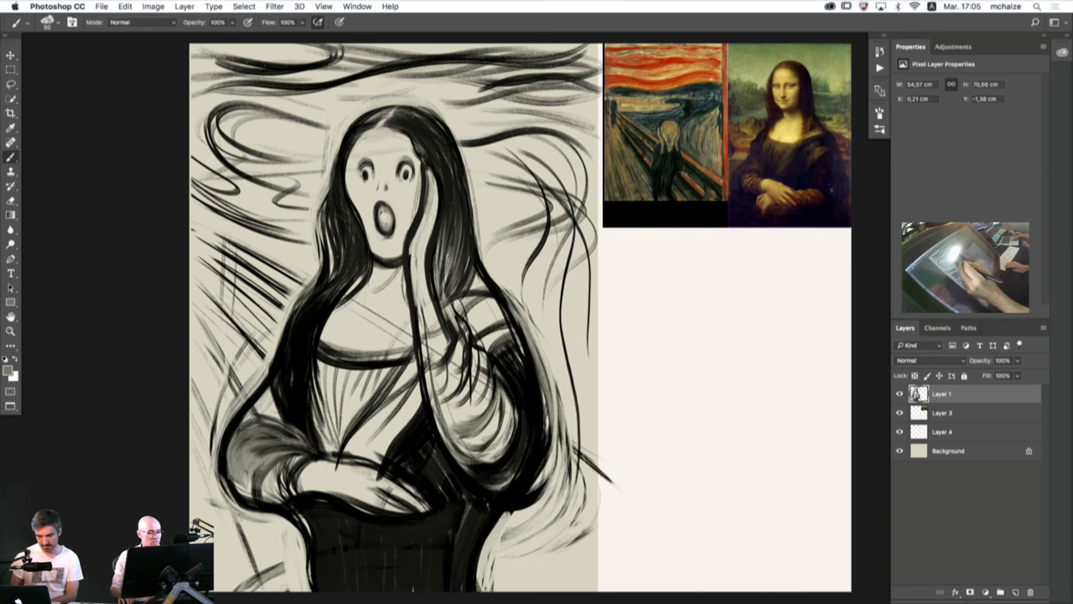
pyautogui.keyDown('alt'); pyautogui.click(472, 323); pyautogui.keyUp('alt')
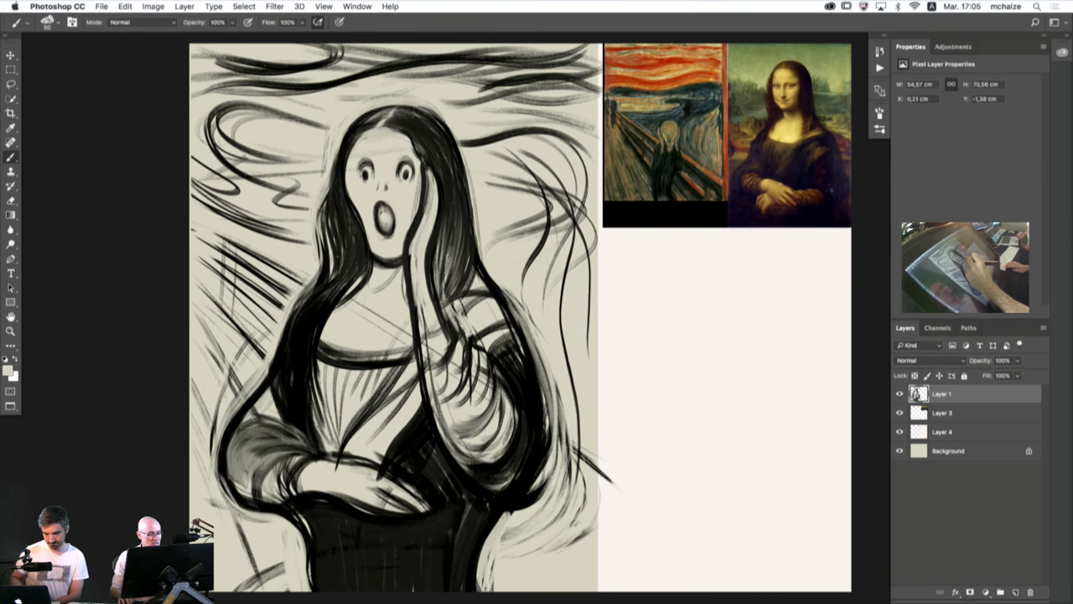
pyautogui.moveTo(468, 342); pyautogui.dragTo(505, 319)
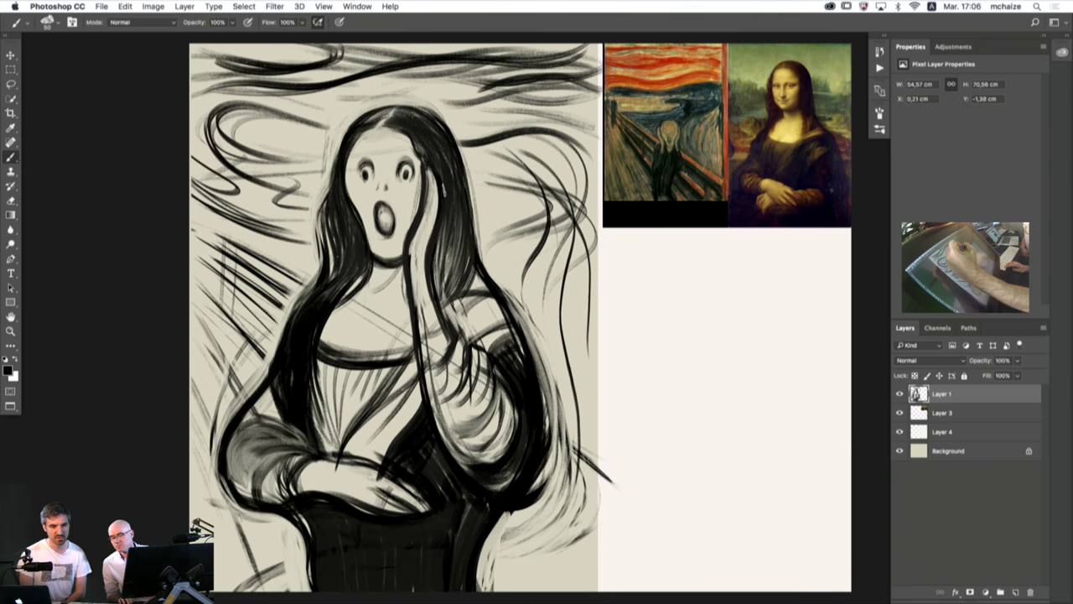
# - Darken the hair beside the raised hand and the opposite locks down to the resting arm's sleeve with black strokes
pyautogui.moveTo(436, 281); pyautogui.dragTo(452, 188)
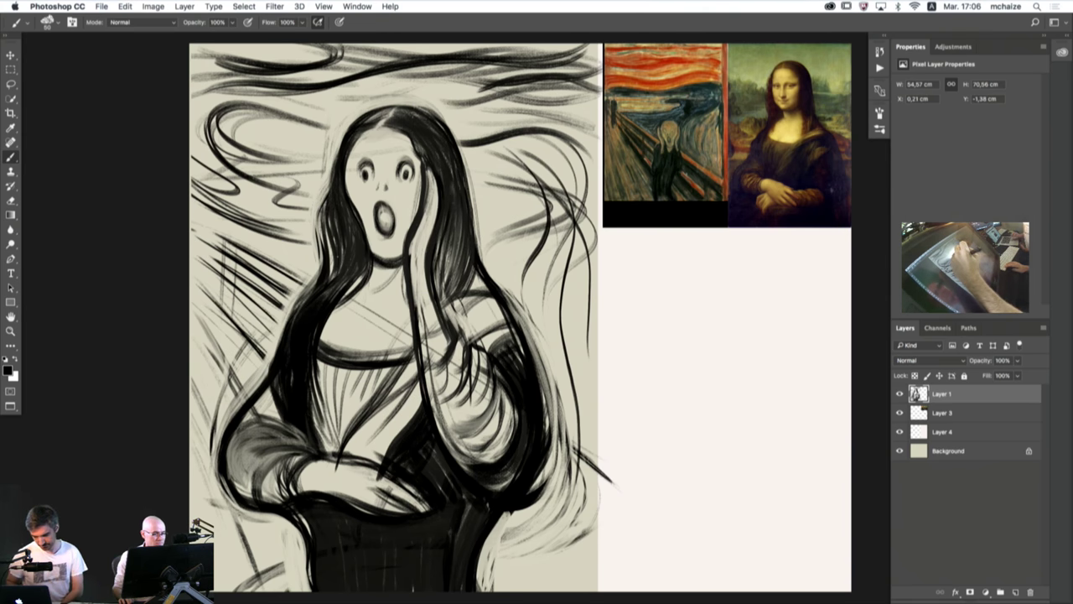
pyautogui.moveTo(433, 249); pyautogui.dragTo(442, 203)
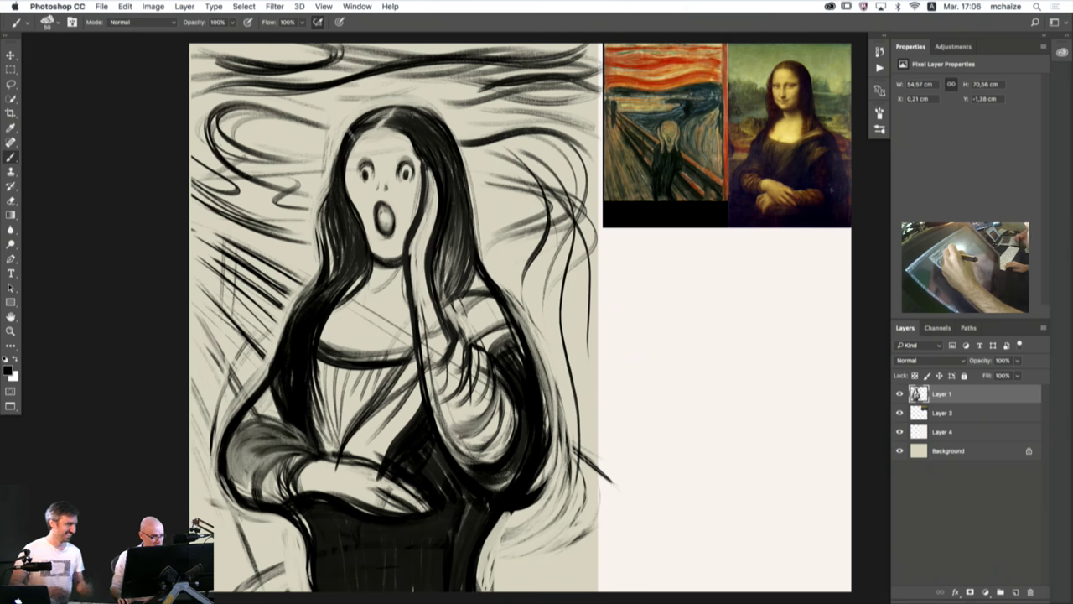
pyautogui.moveTo(322, 221)
pyautogui.mouseDown()
pyautogui.moveTo(274, 363)
pyautogui.moveTo(221, 451)
pyautogui.moveTo(310, 453)
pyautogui.mouseUp()
pyautogui.moveTo(255, 442); pyautogui.dragTo(306, 448)
pyautogui.moveTo(259, 413); pyautogui.dragTo(289, 428)
pyautogui.moveTo(267, 387); pyautogui.dragTo(277, 428)
# - Paint black fold lines converging toward the bodice's waist and shade the drape beside the raised arm with a larger brush
pyautogui.moveTo(396, 366); pyautogui.dragTo(338, 449)
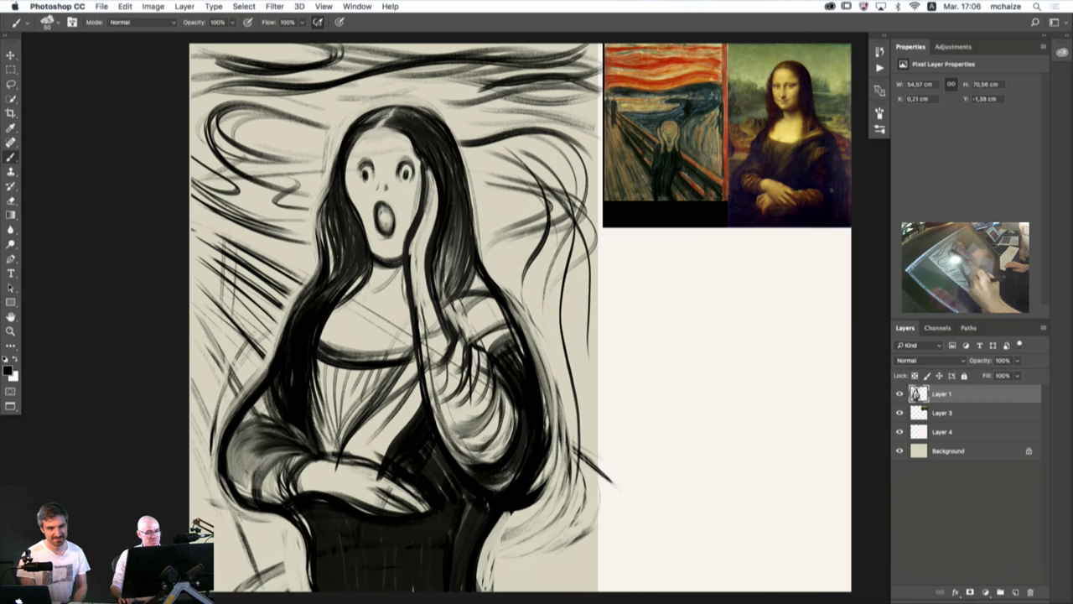
pyautogui.moveTo(346, 383); pyautogui.dragTo(334, 455)
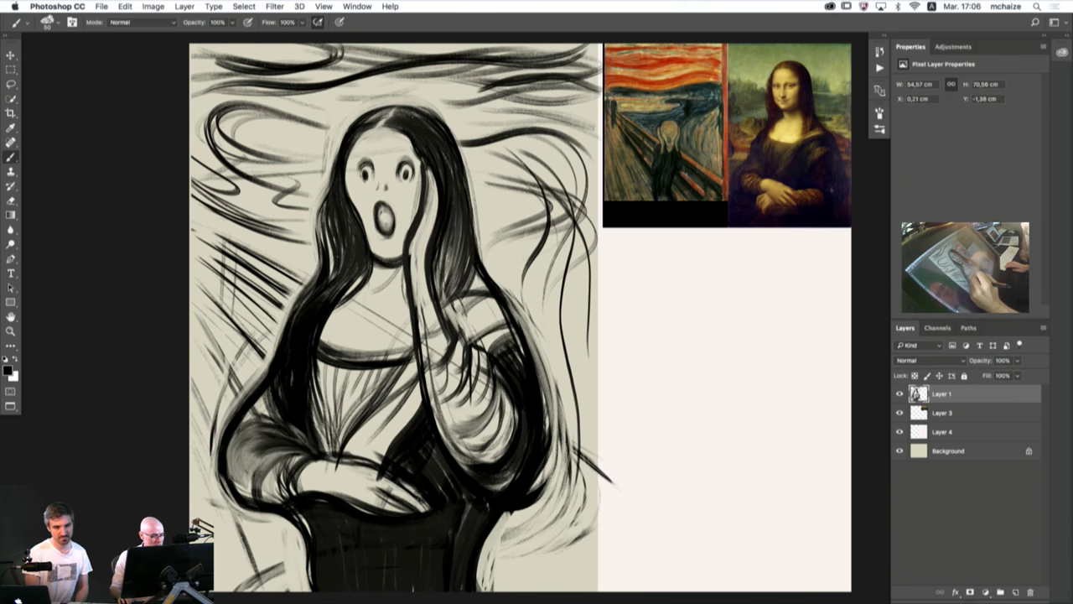
pyautogui.moveTo(312, 391); pyautogui.dragTo(326, 448)
pyautogui.moveTo(409, 372); pyautogui.dragTo(359, 424)
pyautogui.moveTo(417, 365); pyautogui.dragTo(370, 417)
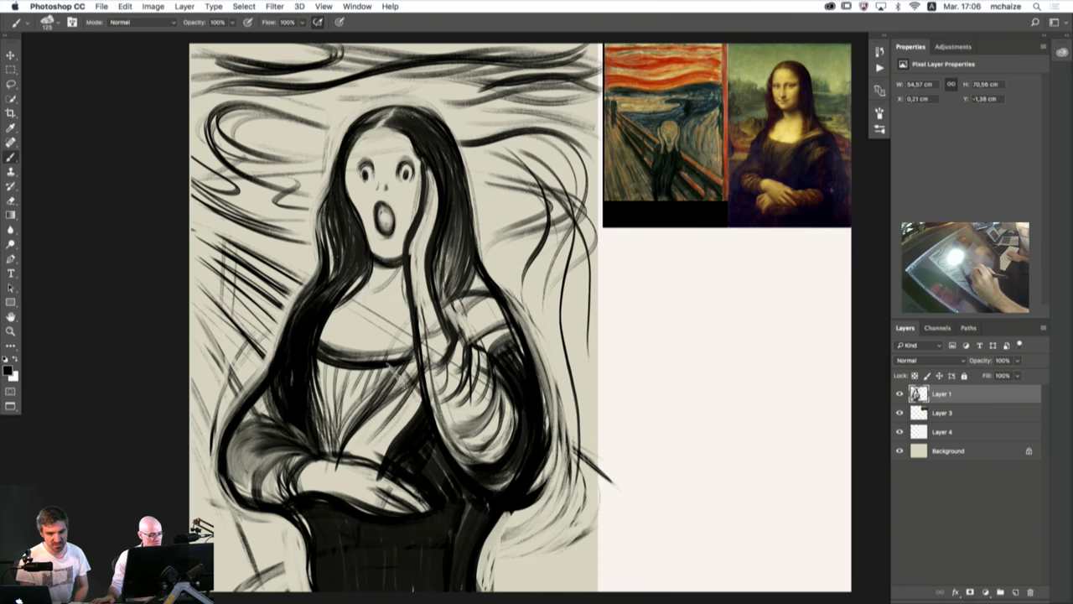
pyautogui.moveTo(407, 382)
pyautogui.mouseDown()
pyautogui.moveTo(365, 465)
pyautogui.moveTo(348, 461)
pyautogui.moveTo(390, 394)
pyautogui.mouseUp()
pyautogui.moveTo(420, 361)
pyautogui.mouseDown()
pyautogui.moveTo(396, 422)
pyautogui.moveTo(412, 401)
pyautogui.moveTo(372, 438)
pyautogui.moveTo(384, 438)
pyautogui.mouseUp()
# - Shade the shoulder above the raised forearm in black, blending it and the bodice drape with sampled beige strokes
pyautogui.moveTo(499, 315); pyautogui.dragTo(468, 351)
pyautogui.moveTo(505, 293)
pyautogui.mouseDown()
pyautogui.moveTo(460, 337)
pyautogui.moveTo(470, 313)
pyautogui.mouseUp()
pyautogui.keyDown('alt'); pyautogui.click(480, 282); pyautogui.keyUp('alt')
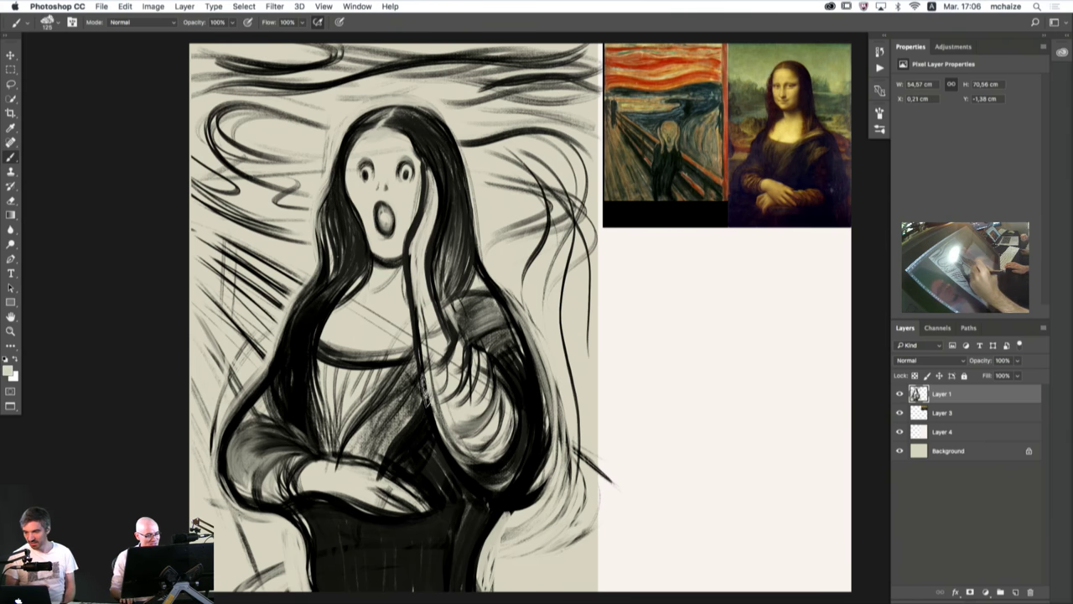
pyautogui.moveTo(426, 393); pyautogui.dragTo(393, 433)
pyautogui.moveTo(426, 364)
pyautogui.mouseDown()
pyautogui.moveTo(372, 428)
pyautogui.moveTo(371, 446)
pyautogui.mouseUp()
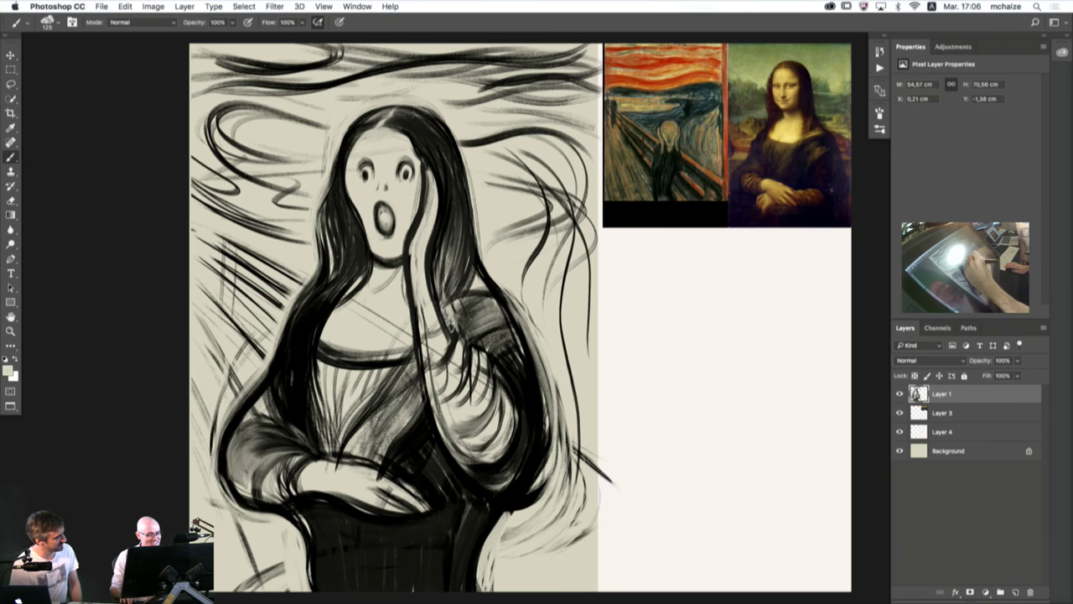
pyautogui.moveTo(511, 291)
pyautogui.mouseDown()
pyautogui.moveTo(486, 337)
pyautogui.moveTo(470, 345)
pyautogui.moveTo(485, 312)
pyautogui.moveTo(457, 320)
pyautogui.mouseUp()
pyautogui.keyDown('alt'); pyautogui.click(490, 283); pyautogui.keyUp('alt')
pyautogui.moveTo(490, 280)
pyautogui.mouseDown()
pyautogui.moveTo(504, 301)
pyautogui.moveTo(511, 378)
pyautogui.mouseUp()
pyautogui.moveTo(528, 308)
pyautogui.mouseDown()
pyautogui.moveTo(475, 348)
pyautogui.moveTo(490, 347)
pyautogui.mouseUp()
pyautogui.moveTo(527, 290)
pyautogui.mouseDown()
pyautogui.moveTo(460, 339)
pyautogui.moveTo(457, 322)
pyautogui.mouseUp()
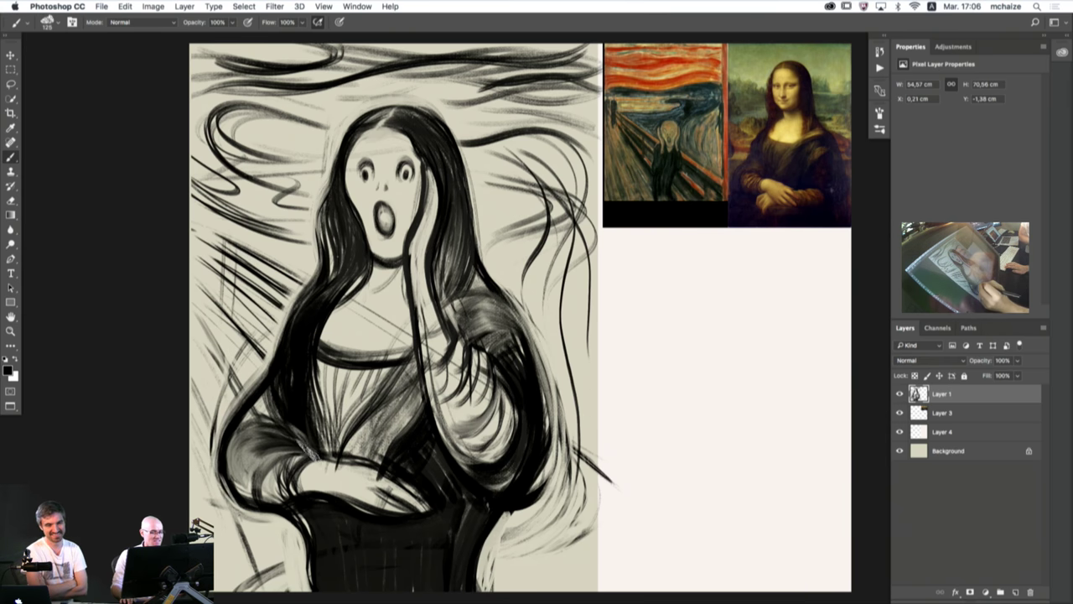
# - Repaint the resting hand with sampled beige, covering the black finger lines and reworking its upper outline
pyautogui.keyDown('alt'); pyautogui.click(337, 474); pyautogui.keyUp('alt')
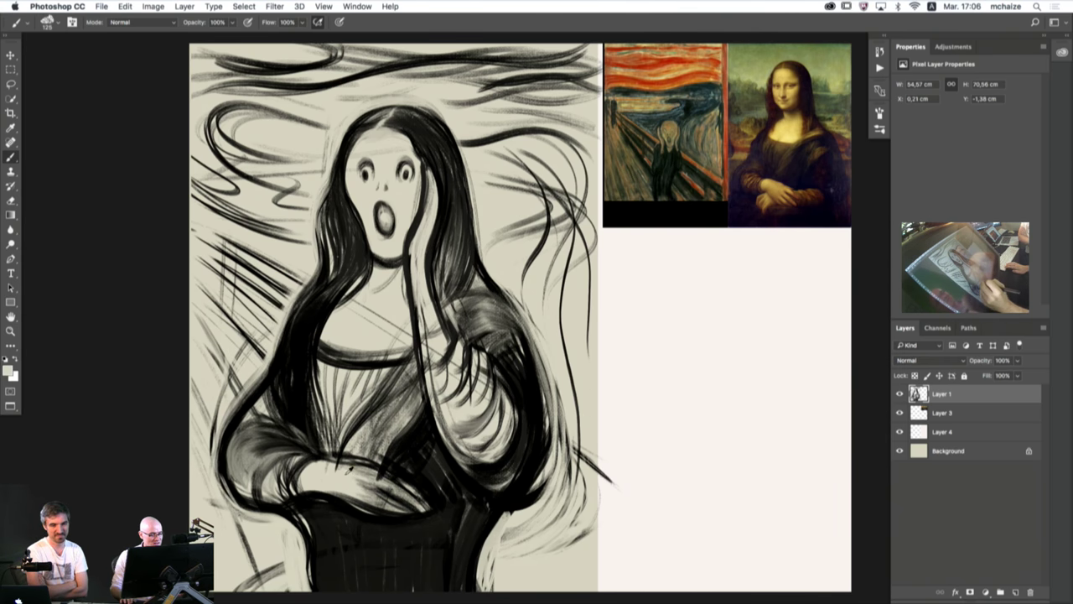
pyautogui.moveTo(350, 491)
pyautogui.mouseDown()
pyautogui.moveTo(426, 511)
pyautogui.moveTo(415, 497)
pyautogui.mouseUp()
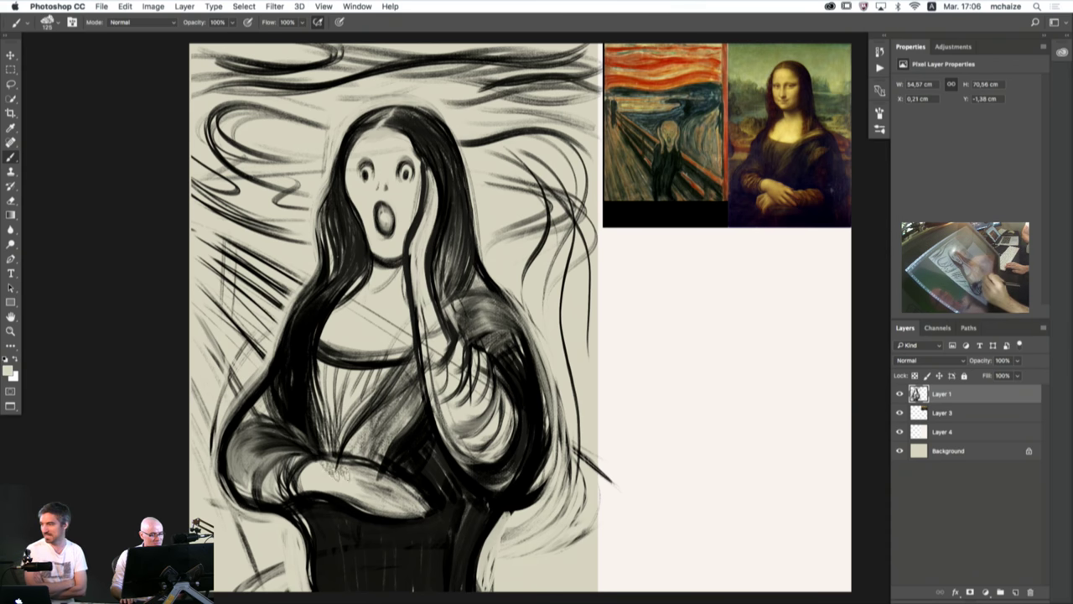
pyautogui.moveTo(336, 471); pyautogui.dragTo(423, 509)
pyautogui.moveTo(351, 454)
pyautogui.mouseDown()
pyautogui.moveTo(426, 485)
pyautogui.moveTo(369, 472)
pyautogui.moveTo(421, 479)
pyautogui.moveTo(391, 466)
pyautogui.moveTo(416, 484)
pyautogui.moveTo(425, 508)
pyautogui.moveTo(381, 487)
pyautogui.mouseUp()
pyautogui.keyDown('alt'); pyautogui.click(421, 476); pyautogui.keyUp('alt')
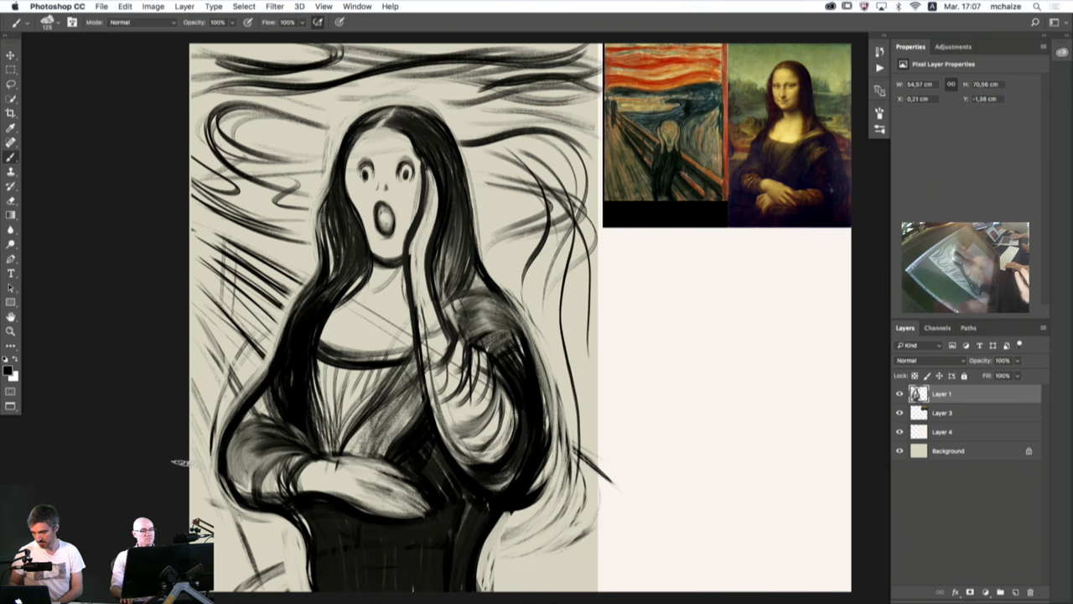
# - Shade the neck under the chin with black and sampled greys, and soften the hair edge beside the jaw
pyautogui.moveTo(373, 247)
pyautogui.mouseDown()
pyautogui.moveTo(375, 295)
pyautogui.moveTo(361, 224)
pyautogui.moveTo(392, 282)
pyautogui.moveTo(383, 294)
pyautogui.moveTo(337, 164)
pyautogui.moveTo(358, 253)
pyautogui.moveTo(344, 306)
pyautogui.mouseUp()
pyautogui.keyDown('alt'); pyautogui.click(371, 281); pyautogui.keyUp('alt')
pyautogui.keyDown('alt'); pyautogui.click(362, 245); pyautogui.keyUp('alt')
pyautogui.moveTo(356, 267); pyautogui.dragTo(335, 296)
pyautogui.moveTo(350, 221); pyautogui.dragTo(354, 276)
pyautogui.moveTo(344, 196)
pyautogui.mouseDown()
pyautogui.moveTo(367, 257)
pyautogui.moveTo(378, 258)
pyautogui.mouseUp()
pyautogui.keyDown('alt'); pyautogui.click(379, 245); pyautogui.keyUp('alt')
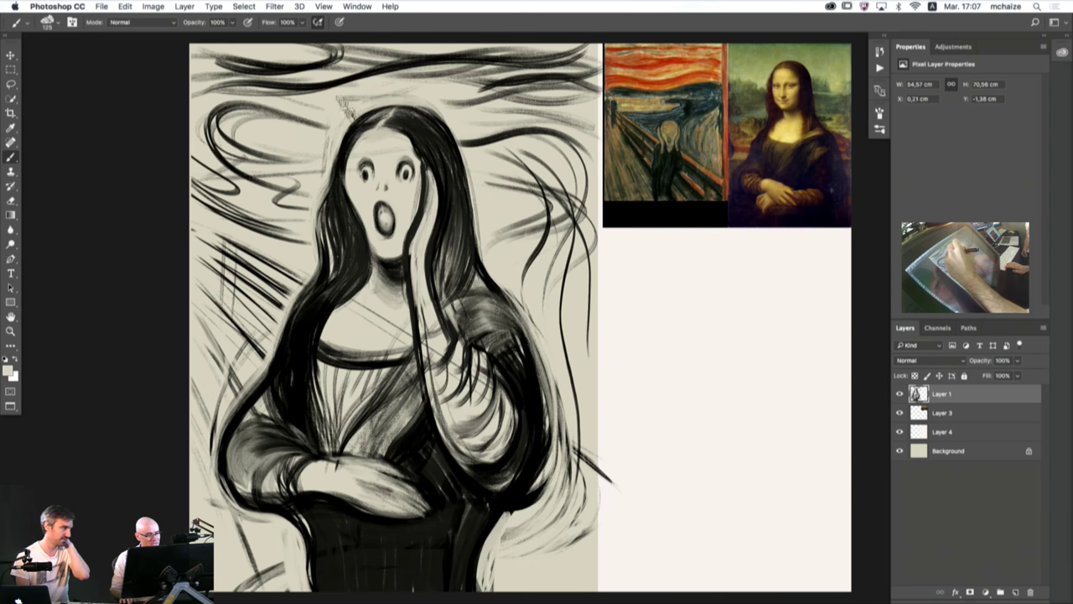
# - Soften the skirt edges and slim the raised arm's outer contour with sampled beige, then redraw the elbow-to-skirt edge in black
pyautogui.keyDown('alt'); pyautogui.click(340, 168); pyautogui.keyUp('alt')
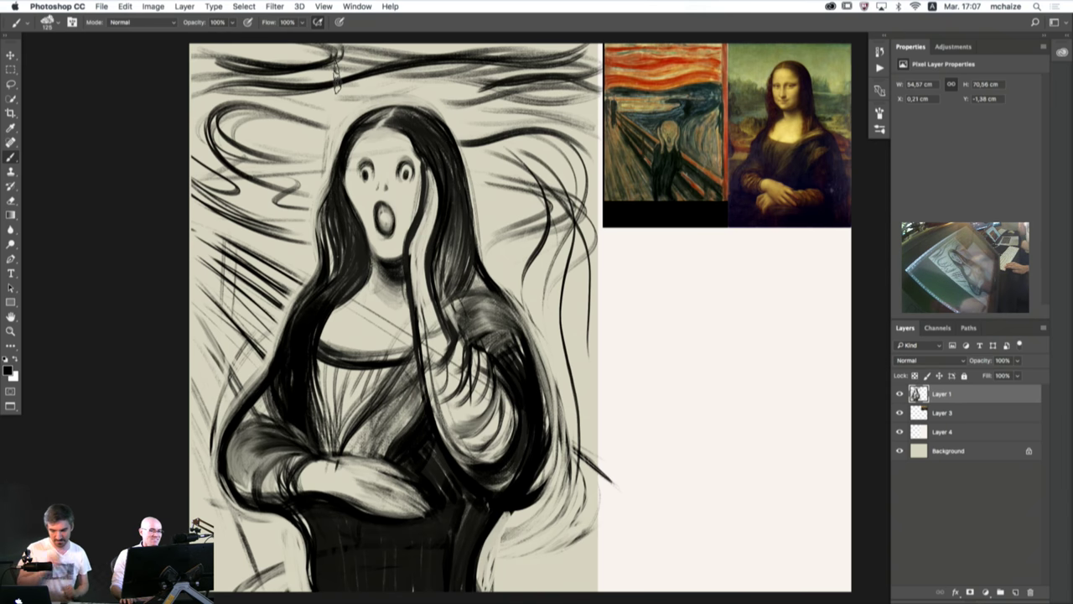
pyautogui.keyDown('alt'); pyautogui.click(288, 536); pyautogui.keyUp('alt')
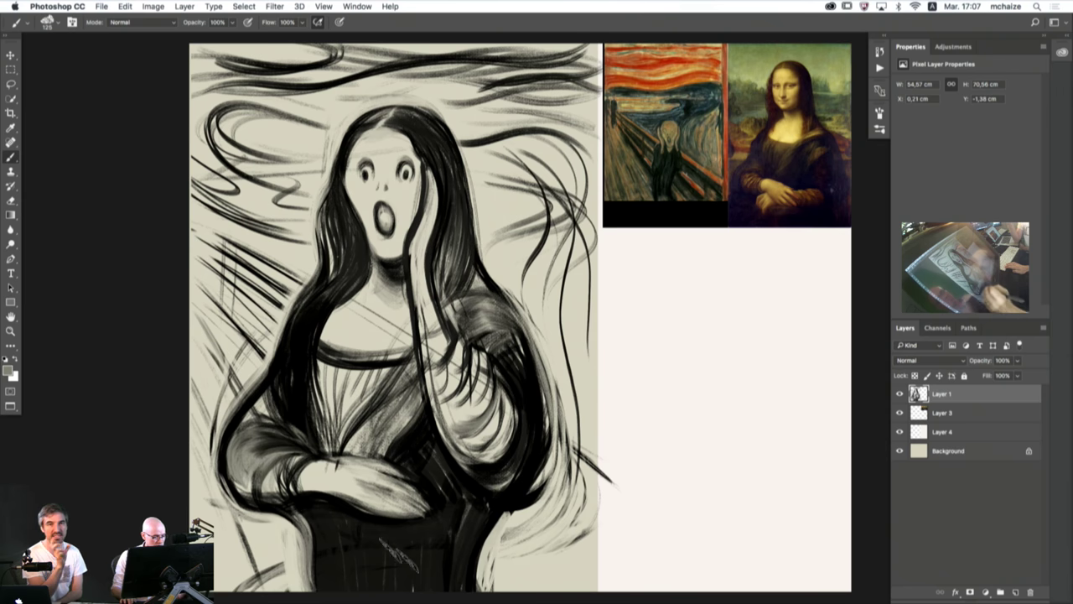
pyautogui.keyDown('alt'); pyautogui.click(484, 569); pyautogui.keyUp('alt')
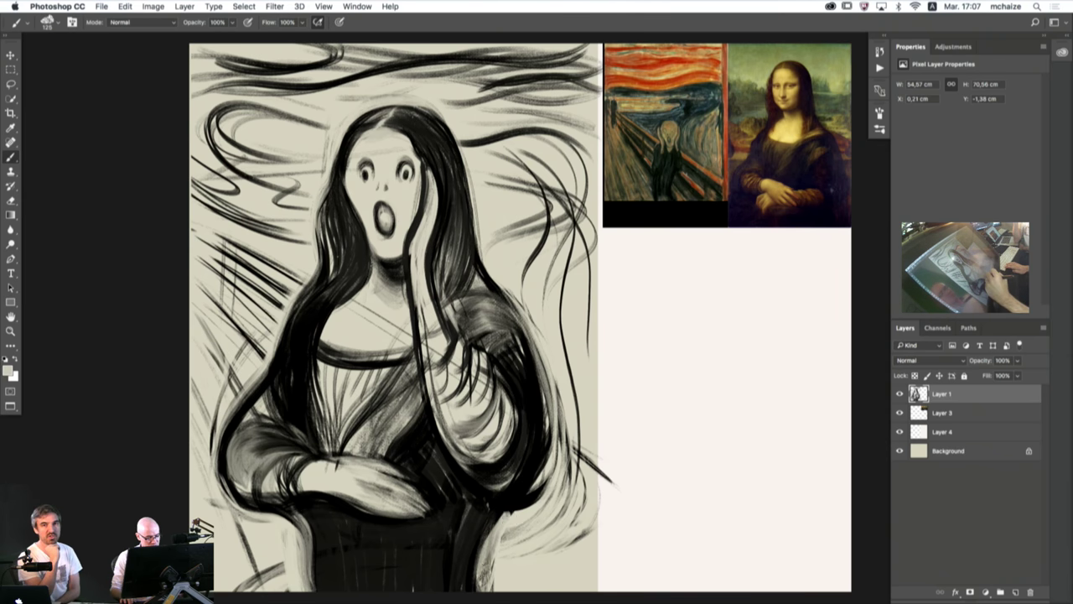
pyautogui.moveTo(484, 568)
pyautogui.mouseDown()
pyautogui.moveTo(503, 503)
pyautogui.moveTo(554, 445)
pyautogui.moveTo(477, 592)
pyautogui.moveTo(558, 394)
pyautogui.moveTo(520, 336)
pyautogui.mouseUp()
pyautogui.moveTo(544, 444); pyautogui.dragTo(508, 304)
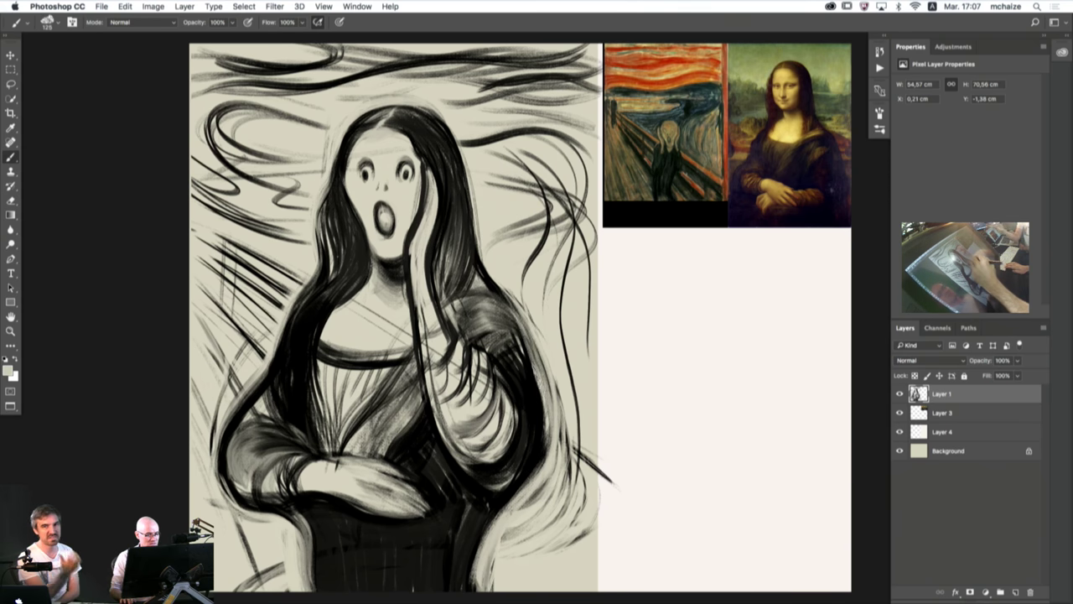
pyautogui.moveTo(537, 377)
pyautogui.mouseDown()
pyautogui.moveTo(479, 266)
pyautogui.moveTo(540, 453)
pyautogui.moveTo(537, 476)
pyautogui.moveTo(484, 273)
pyautogui.mouseUp()
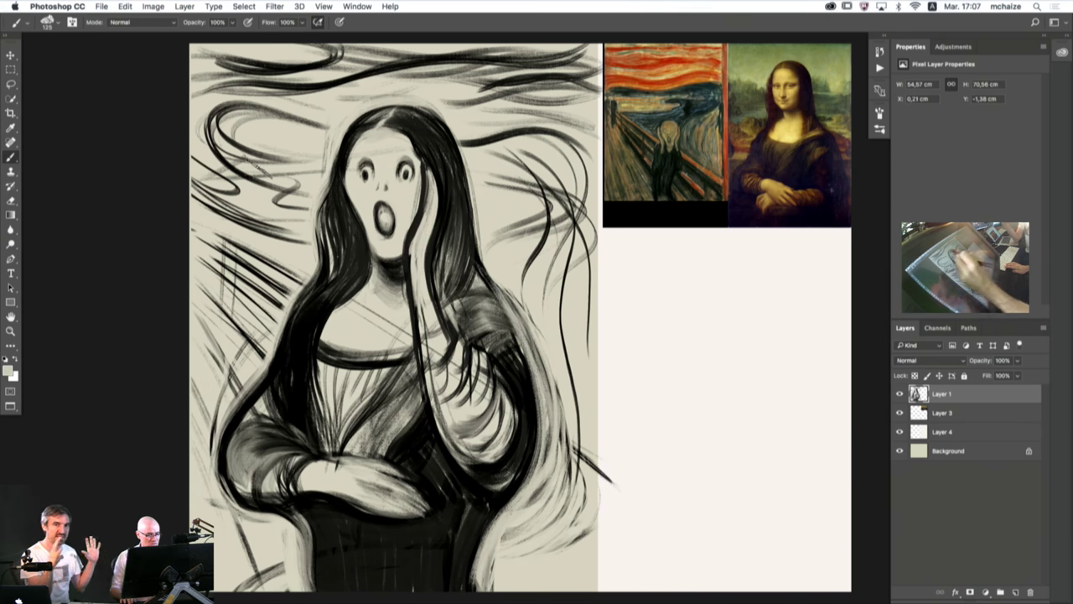
pyautogui.press('d')
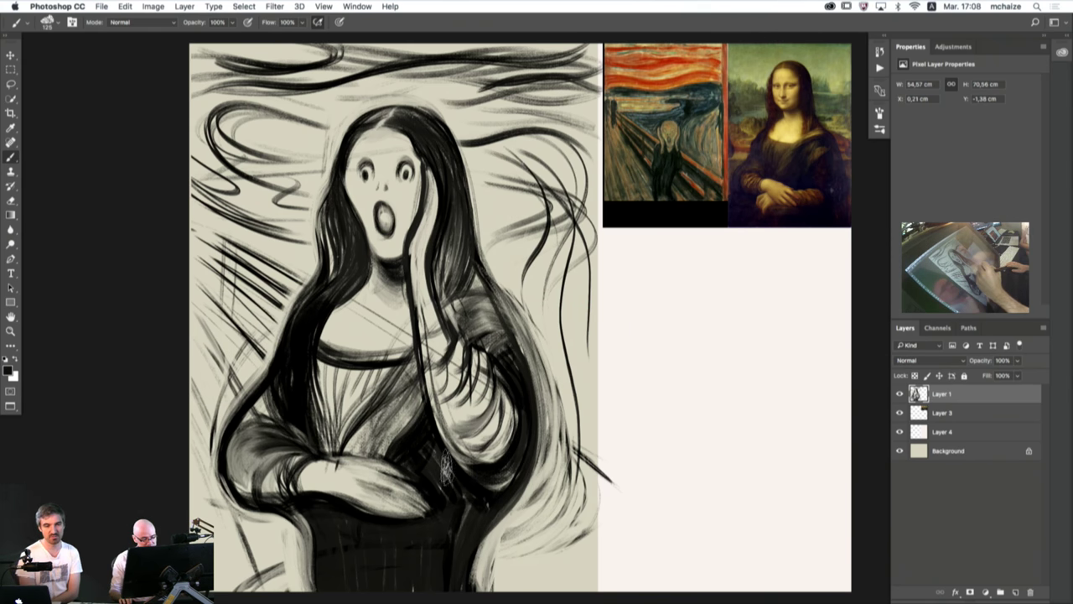
pyautogui.moveTo(527, 452)
pyautogui.mouseDown()
pyautogui.moveTo(481, 490)
pyautogui.moveTo(463, 588)
pyautogui.mouseUp()
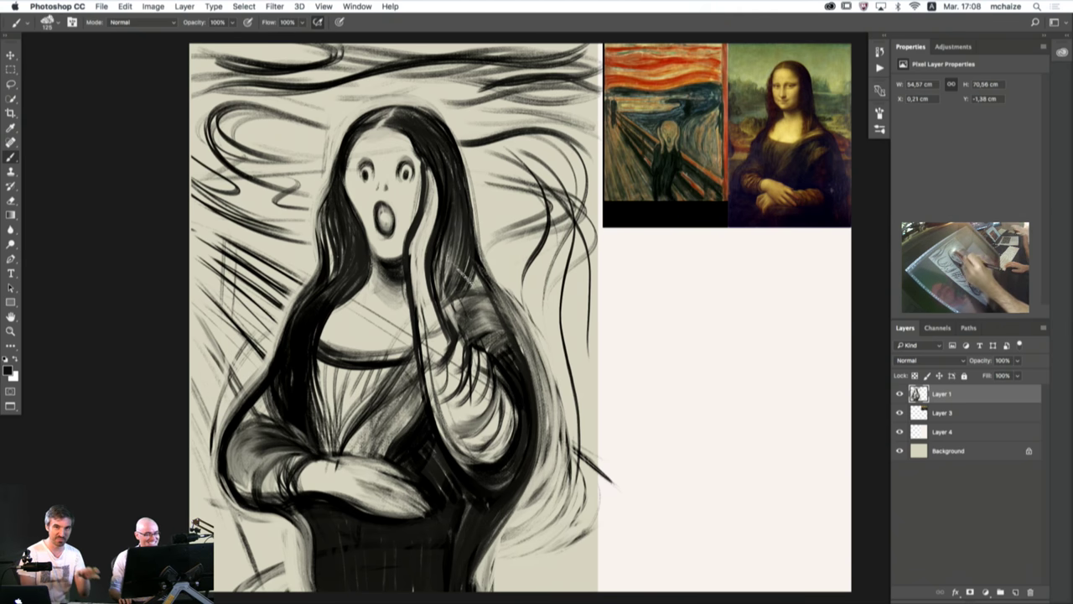
# - Blend the raised arm's shoulder and upper sleeve with sampled grey and beige, and reinforce its curved shadow in black
pyautogui.keyDown('alt'); pyautogui.click(482, 308); pyautogui.keyUp('alt')
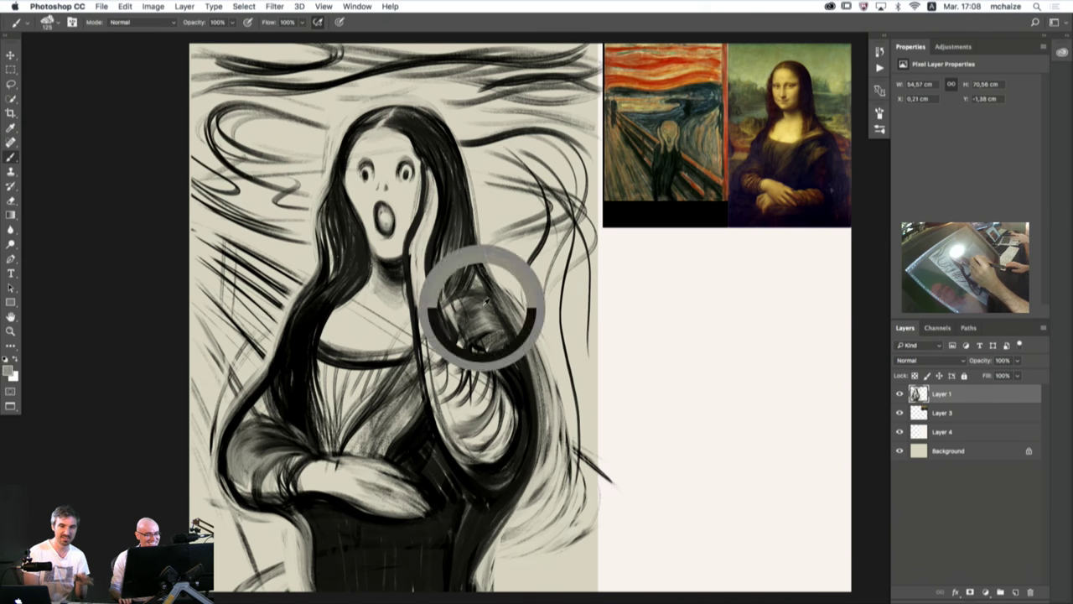
pyautogui.moveTo(472, 307)
pyautogui.mouseDown()
pyautogui.moveTo(515, 341)
pyautogui.moveTo(523, 366)
pyautogui.mouseUp()
pyautogui.keyDown('alt'); pyautogui.click(559, 348); pyautogui.keyUp('alt')
pyautogui.moveTo(478, 332)
pyautogui.mouseDown()
pyautogui.moveTo(522, 363)
pyautogui.moveTo(517, 342)
pyautogui.mouseUp()
pyautogui.moveTo(481, 306)
pyautogui.mouseDown()
pyautogui.moveTo(515, 338)
pyautogui.moveTo(501, 337)
pyautogui.mouseUp()
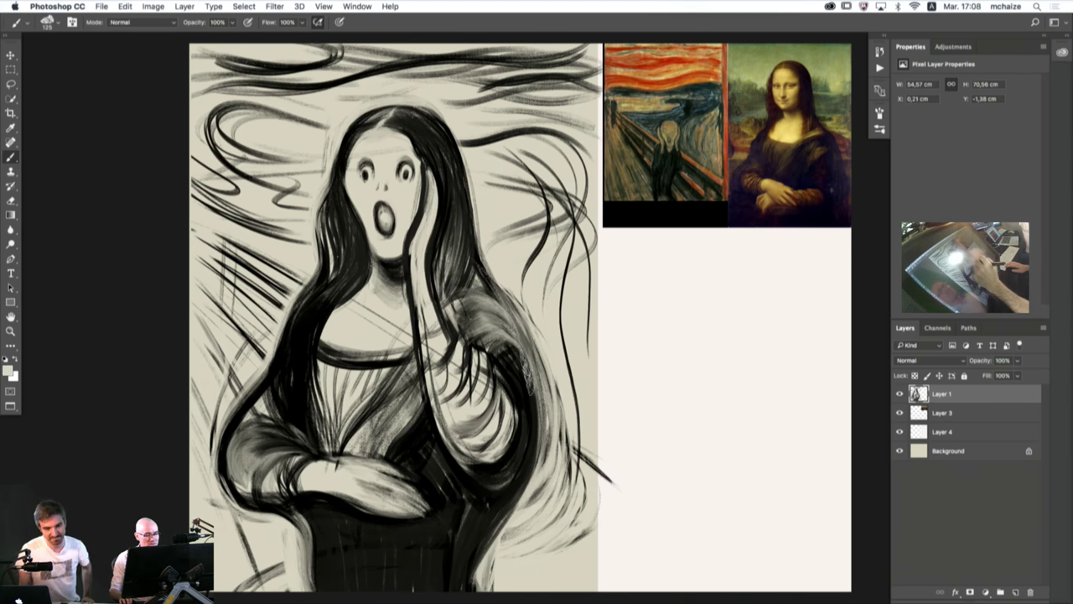
pyautogui.keyDown('alt'); pyautogui.click(518, 381); pyautogui.keyUp('alt')
pyautogui.moveTo(525, 388)
pyautogui.mouseDown()
pyautogui.moveTo(499, 348)
pyautogui.moveTo(462, 341)
pyautogui.moveTo(495, 327)
pyautogui.moveTo(466, 306)
pyautogui.moveTo(525, 359)
pyautogui.mouseUp()
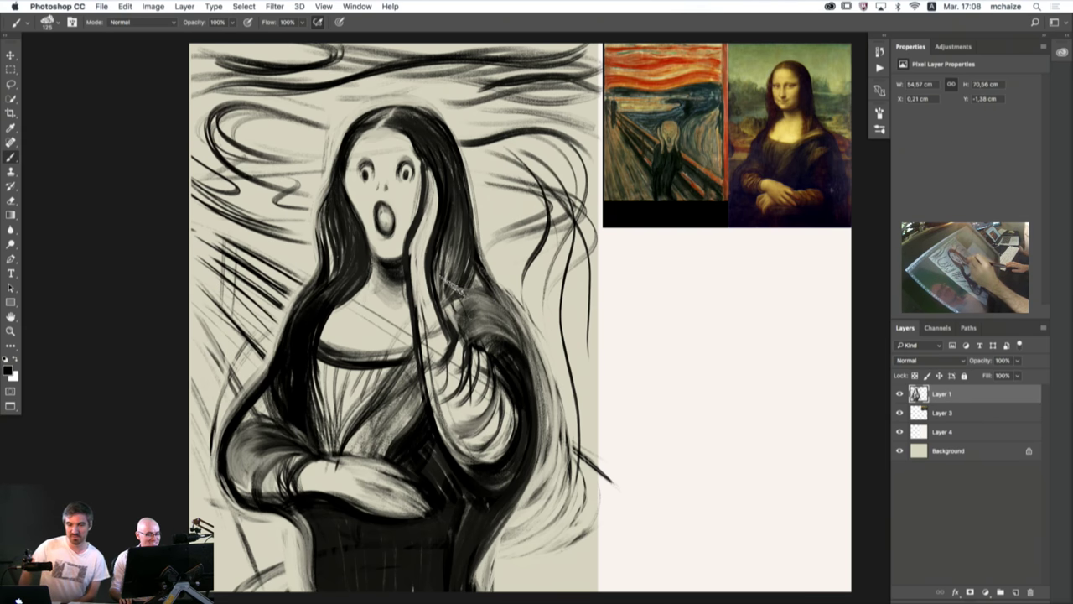
pyautogui.moveTo(489, 300)
pyautogui.mouseDown()
pyautogui.moveTo(528, 374)
pyautogui.moveTo(530, 364)
pyautogui.mouseUp()
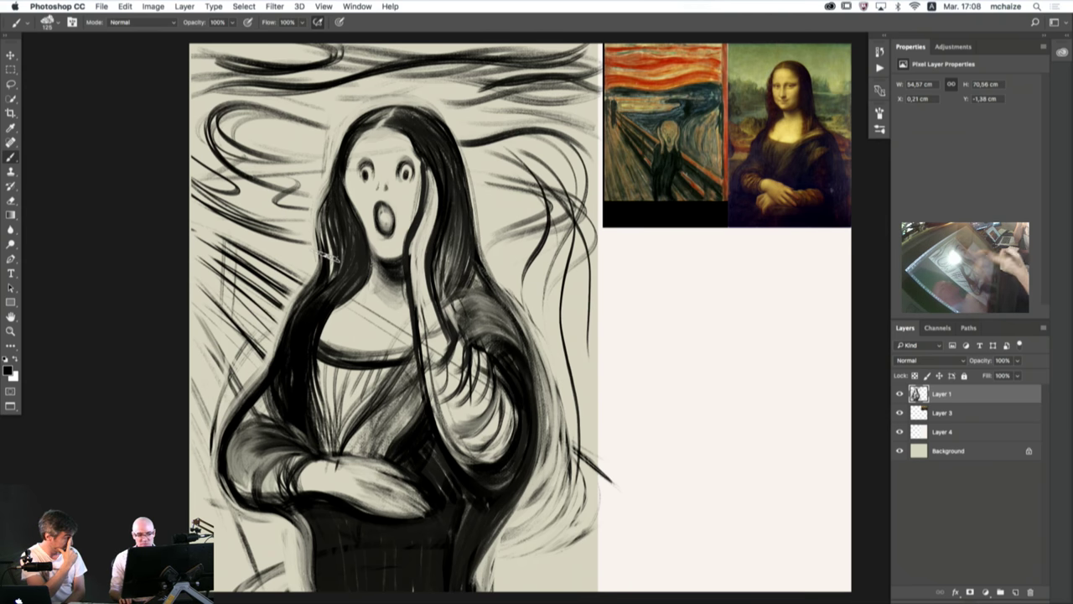
# - Darken the bodice drape, break up the hard neckline band with sampled beige, and reshade the neckline and bodice folds in black
pyautogui.moveTo(423, 364)
pyautogui.mouseDown()
pyautogui.moveTo(344, 436)
pyautogui.moveTo(369, 457)
pyautogui.mouseUp()
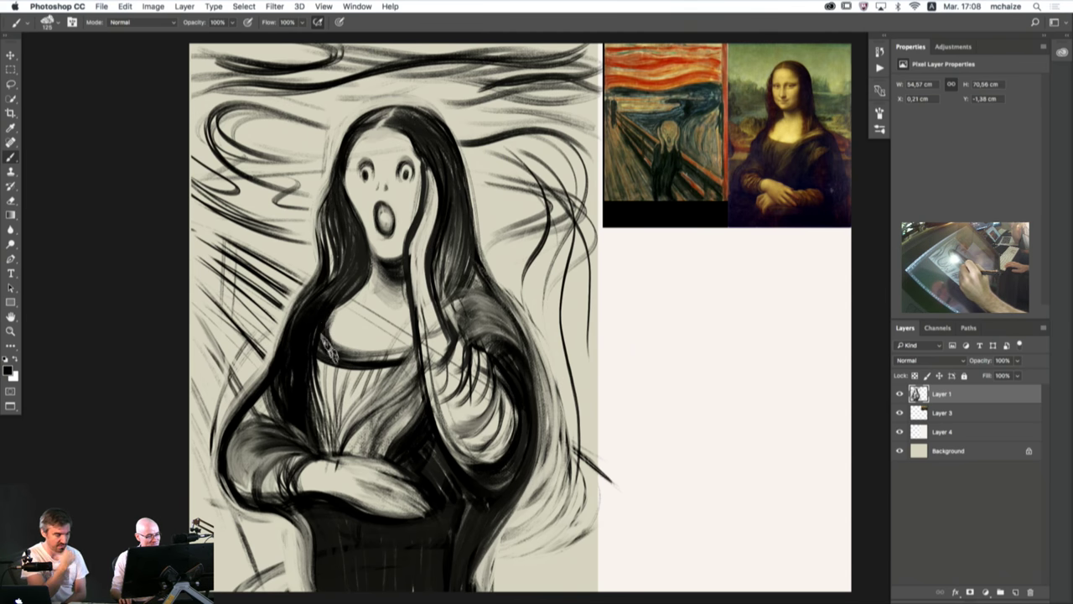
pyautogui.keyDown('alt'); pyautogui.click(360, 333); pyautogui.keyUp('alt')
pyautogui.moveTo(388, 344)
pyautogui.mouseDown()
pyautogui.moveTo(337, 325)
pyautogui.moveTo(335, 369)
pyautogui.mouseUp()
pyautogui.moveTo(327, 327)
pyautogui.mouseDown()
pyautogui.moveTo(317, 371)
pyautogui.moveTo(415, 360)
pyautogui.moveTo(329, 360)
pyautogui.moveTo(340, 367)
pyautogui.mouseUp()
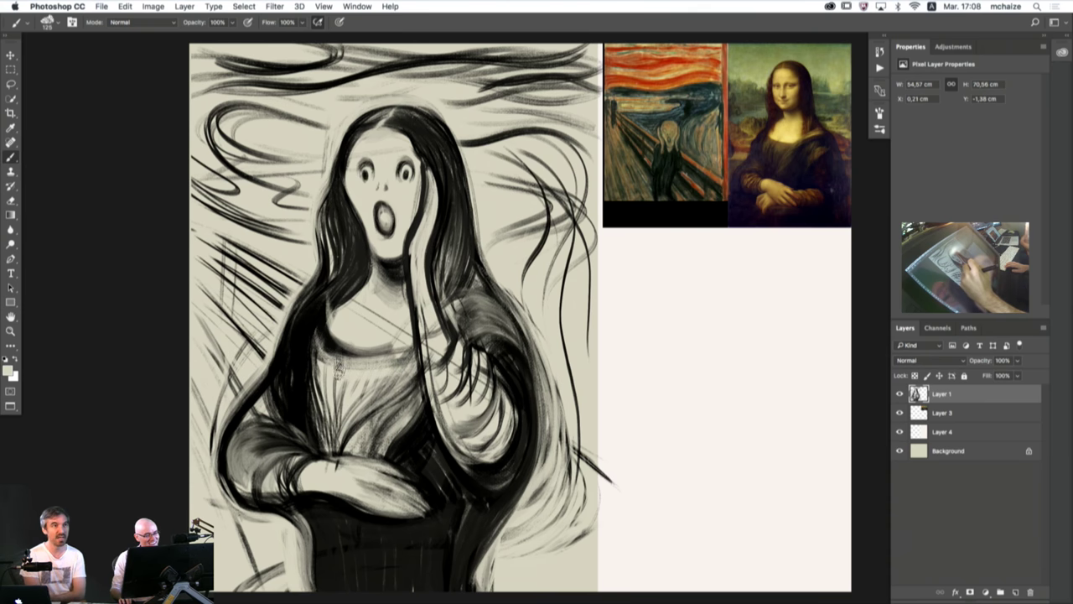
pyautogui.press('d')
pyautogui.moveTo(312, 323)
pyautogui.mouseDown()
pyautogui.moveTo(329, 354)
pyautogui.moveTo(401, 356)
pyautogui.mouseUp()
pyautogui.moveTo(328, 347)
pyautogui.mouseDown()
pyautogui.moveTo(414, 354)
pyautogui.moveTo(339, 432)
pyautogui.mouseUp()
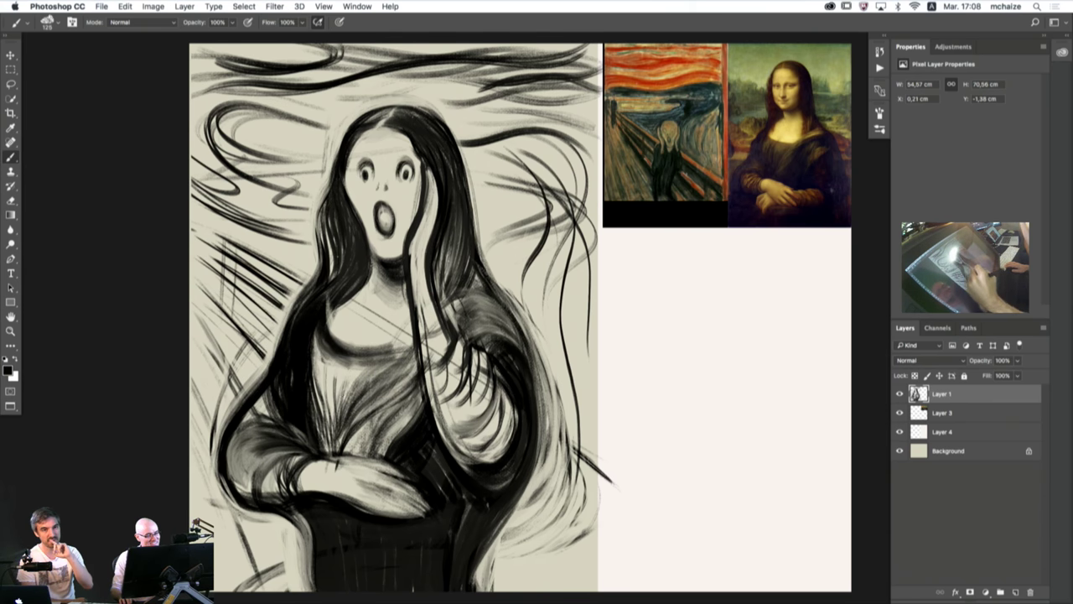
# - Fill the bodice from the neckline to the waist with sampled dark grey strokes
pyautogui.keyDown('alt'); pyautogui.click(377, 381); pyautogui.keyUp('alt')
pyautogui.moveTo(369, 367)
pyautogui.mouseDown()
pyautogui.moveTo(329, 431)
pyautogui.moveTo(374, 401)
pyautogui.mouseUp()
pyautogui.moveTo(401, 354); pyautogui.dragTo(336, 444)
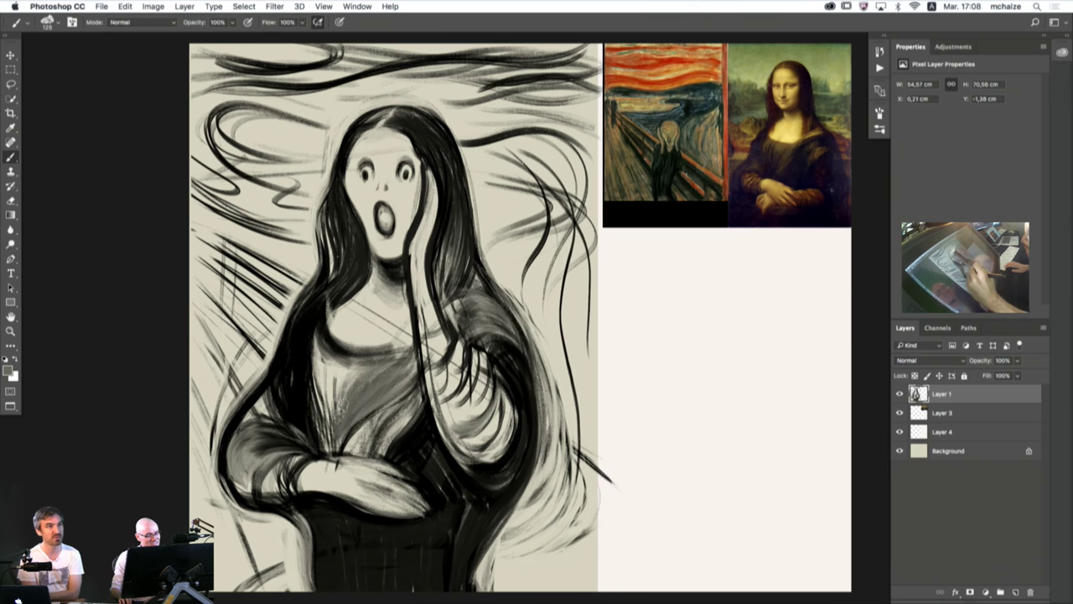
pyautogui.moveTo(352, 371); pyautogui.dragTo(333, 443)
pyautogui.moveTo(340, 356)
pyautogui.mouseDown()
pyautogui.moveTo(321, 419)
pyautogui.moveTo(316, 355)
pyautogui.moveTo(319, 411)
pyautogui.mouseUp()
pyautogui.moveTo(324, 327); pyautogui.dragTo(319, 411)
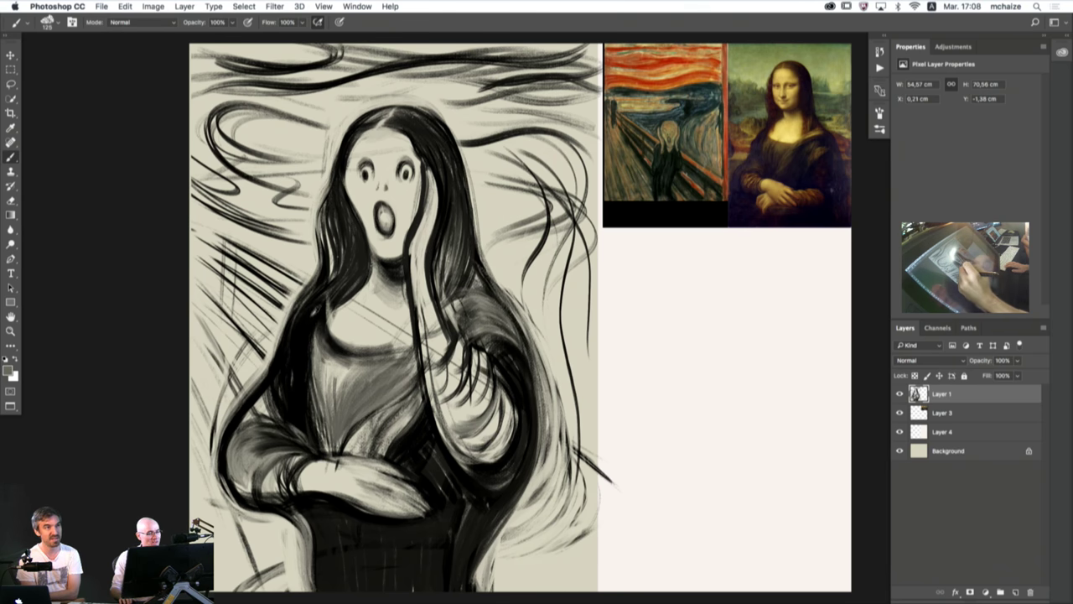
# - Darken the hair opposite the raised hand at neck height in black, and touch up the hairline with sampled beige
pyautogui.press('x')
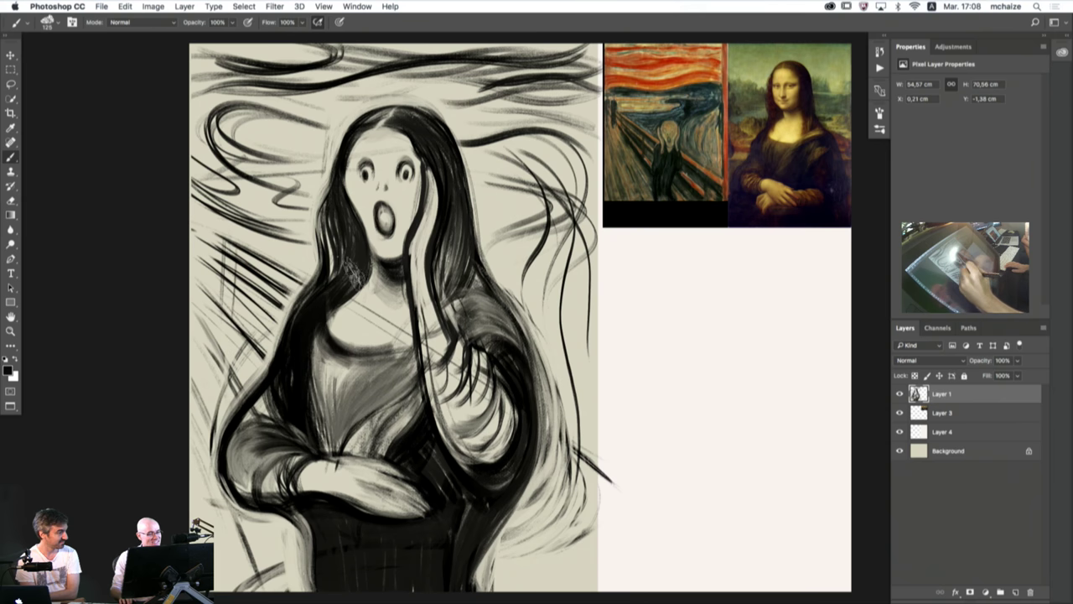
pyautogui.moveTo(339, 227); pyautogui.dragTo(326, 277)
pyautogui.moveTo(335, 237); pyautogui.dragTo(325, 282)
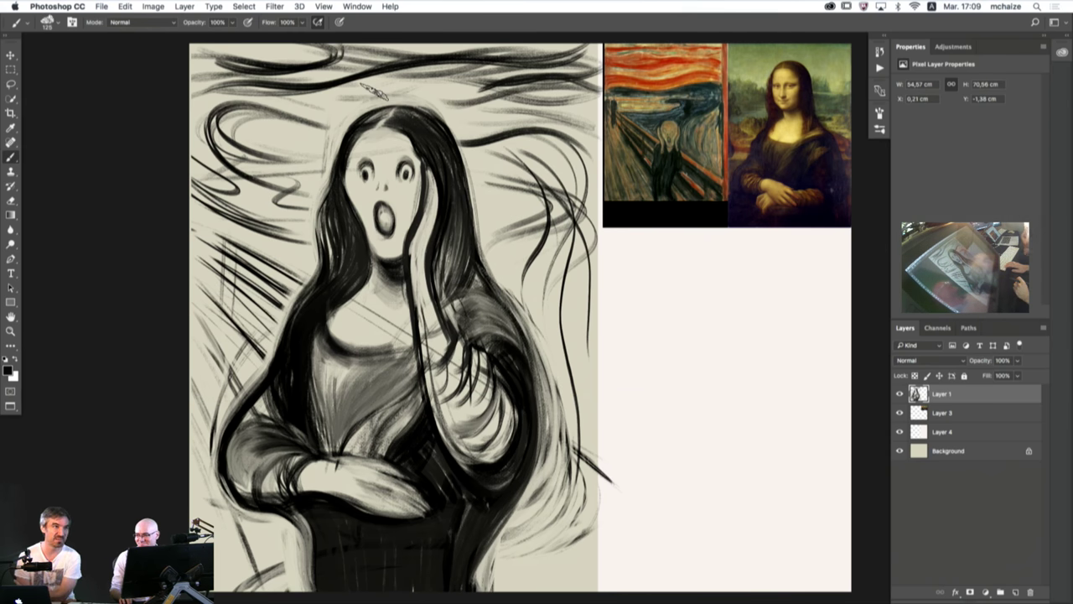
pyautogui.keyDown('alt'); pyautogui.click(408, 144); pyautogui.keyUp('alt')
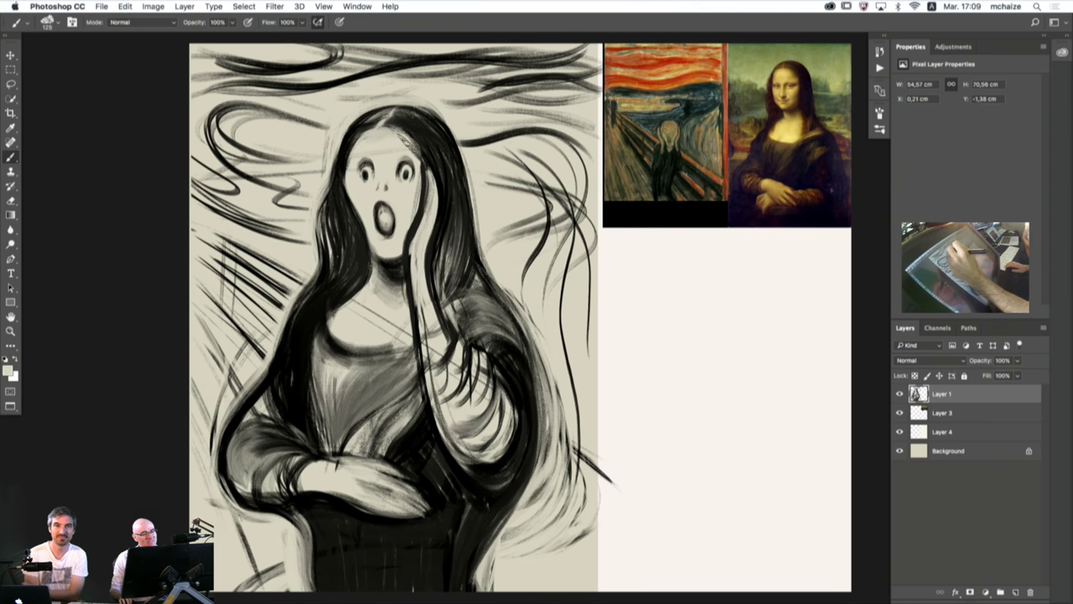
pyautogui.moveTo(339, 207); pyautogui.dragTo(332, 223)
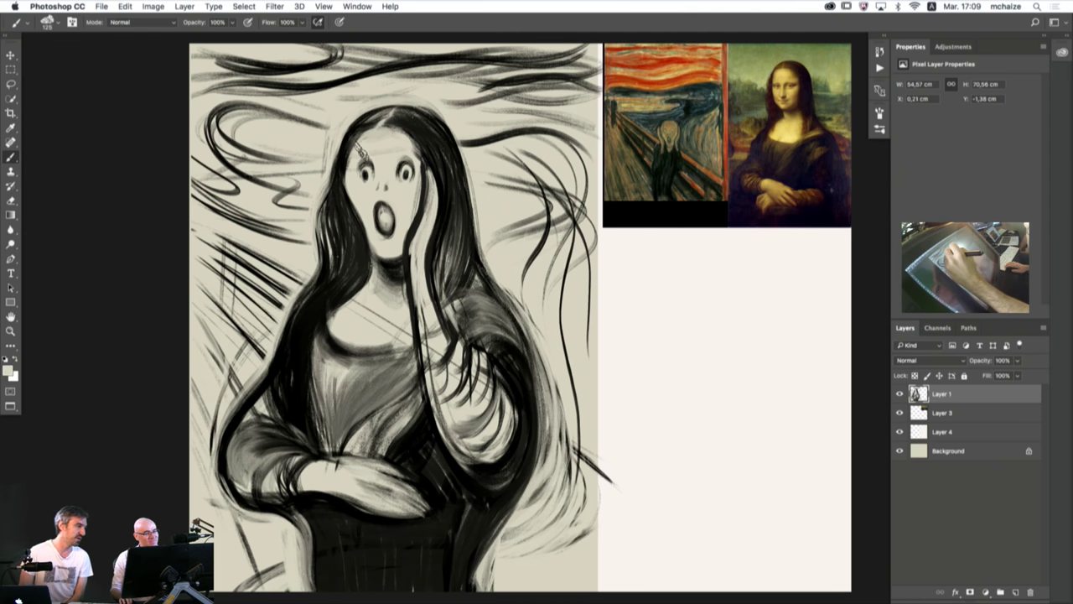
# - Reshape the chin and jaw with sampled beige and grey, and lighten the upper chest above the neckline
pyautogui.moveTo(380, 250); pyautogui.dragTo(398, 245)
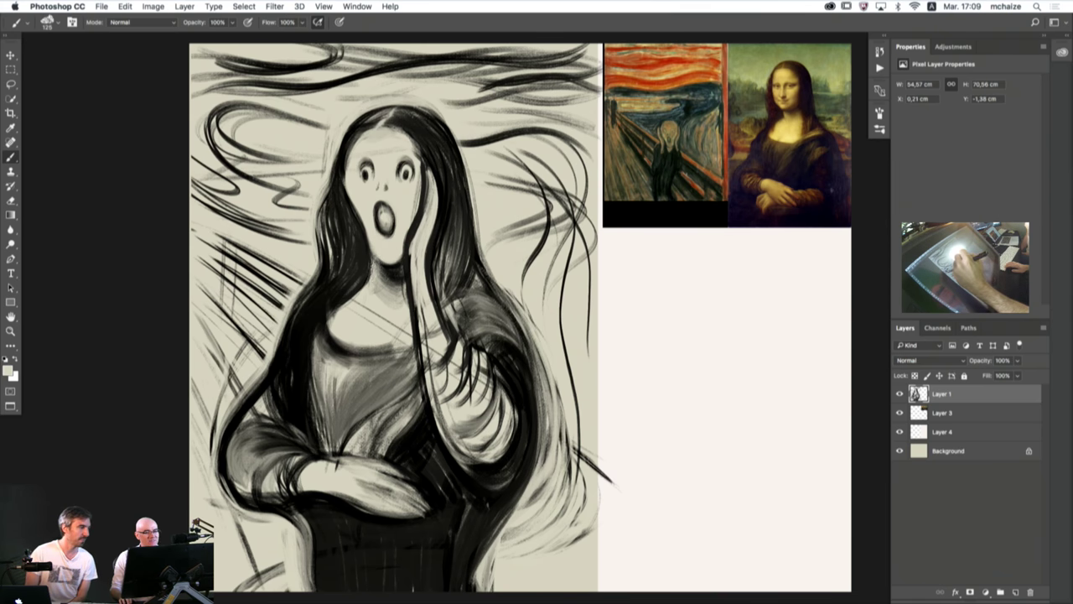
pyautogui.keyDown('alt'); pyautogui.click(396, 270); pyautogui.keyUp('alt')
pyautogui.moveTo(401, 256)
pyautogui.mouseDown()
pyautogui.moveTo(382, 262)
pyautogui.moveTo(369, 228)
pyautogui.mouseUp()
pyautogui.keyDown('alt'); pyautogui.click(383, 246); pyautogui.keyUp('alt')
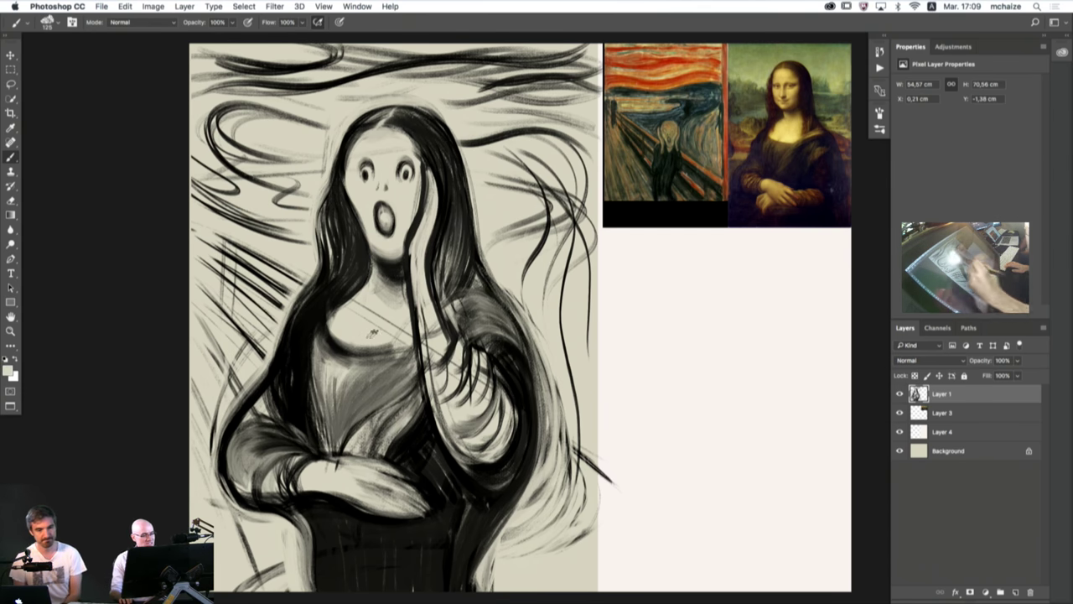
pyautogui.moveTo(336, 328)
pyautogui.mouseDown()
pyautogui.moveTo(391, 339)
pyautogui.moveTo(365, 339)
pyautogui.mouseUp()
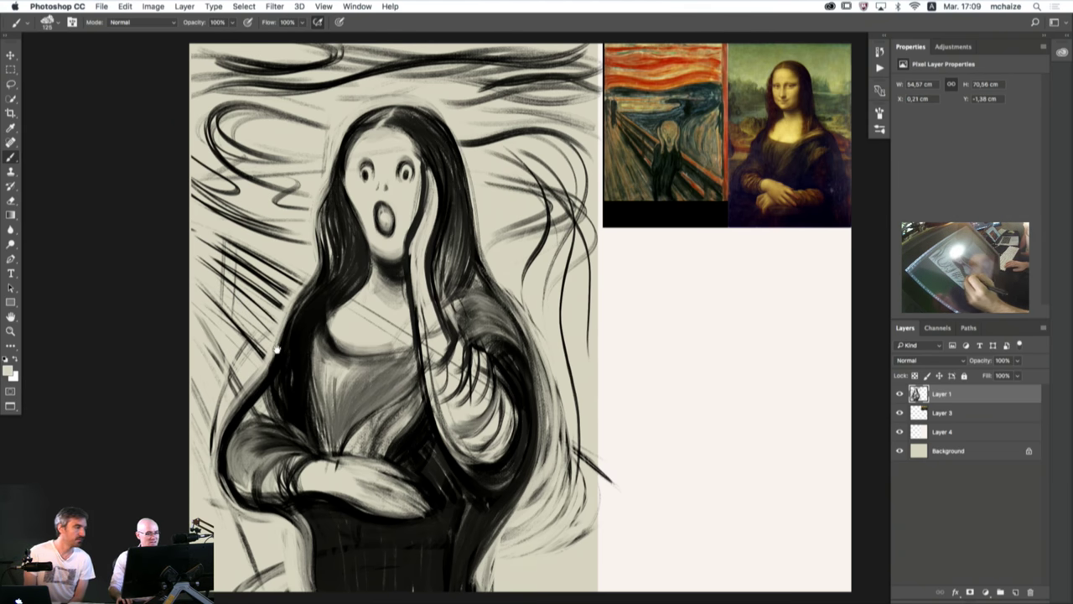
# - Touch up the shoulder outline in beige and rework the bodice folds above the resting hand with a sampled dark tone
pyautogui.moveTo(277, 350); pyautogui.dragTo(281, 359)
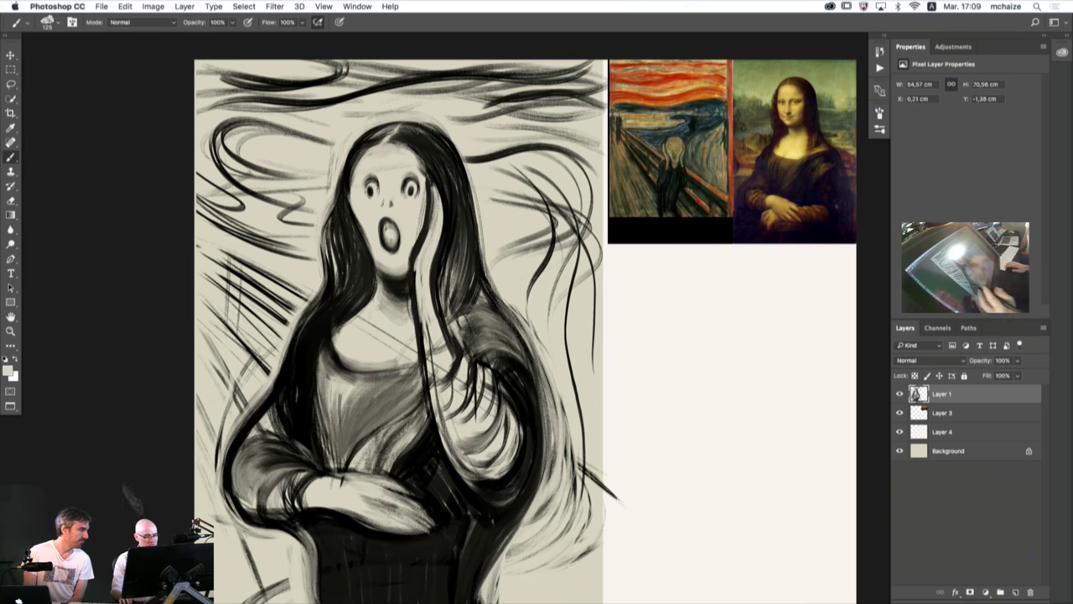
pyautogui.moveTo(427, 417)
pyautogui.mouseDown()
pyautogui.moveTo(383, 462)
pyautogui.moveTo(377, 486)
pyautogui.mouseUp()
pyautogui.keyDown('alt'); pyautogui.click(387, 450); pyautogui.keyUp('alt')
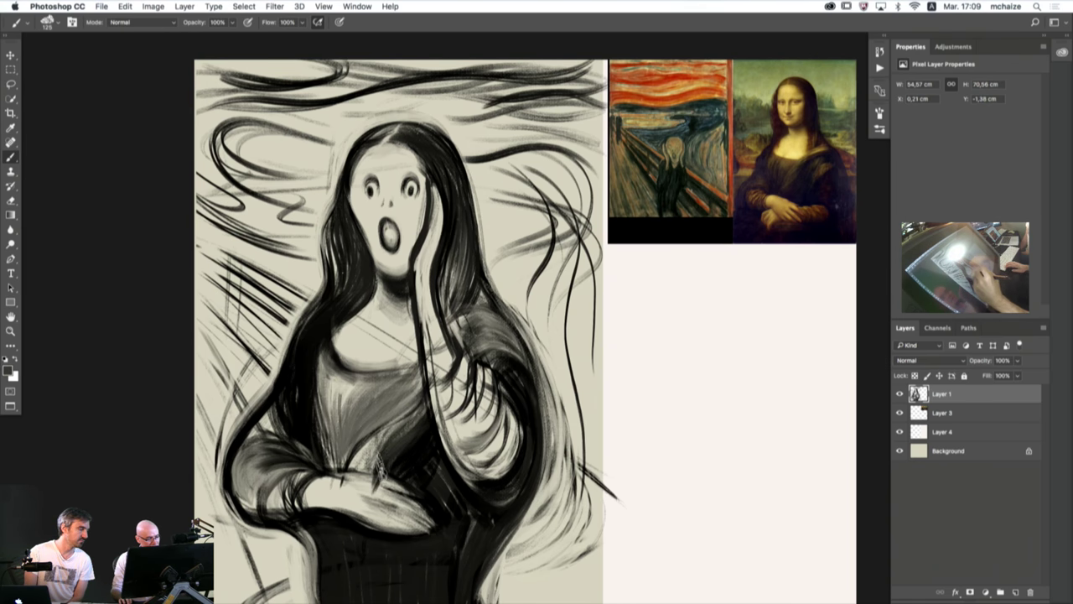
pyautogui.moveTo(378, 490)
pyautogui.mouseDown()
pyautogui.moveTo(363, 487)
pyautogui.moveTo(393, 485)
pyautogui.moveTo(361, 484)
pyautogui.moveTo(409, 507)
pyautogui.moveTo(314, 485)
pyautogui.mouseUp()
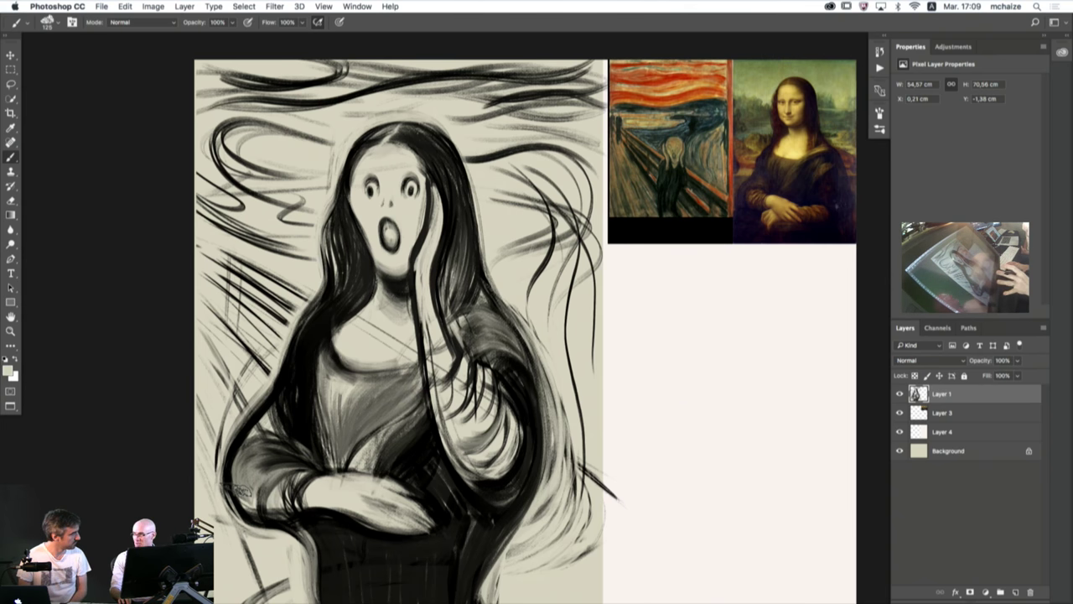
# - Darken the dress edge below the raised arm in black, and shade the resting arm's sleeve with a sampled dark tone
pyautogui.press('d')
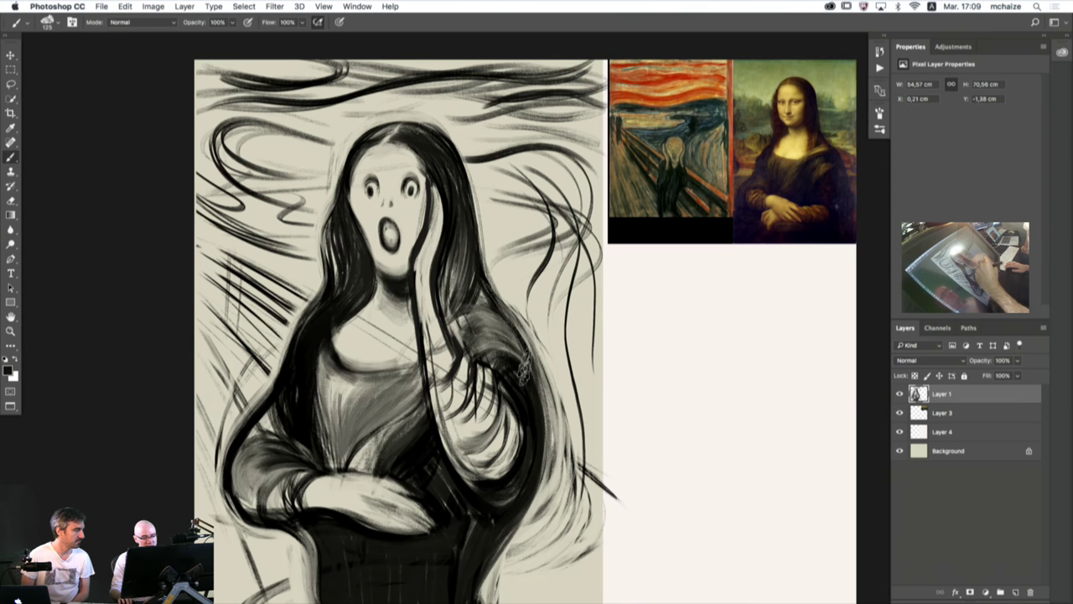
pyautogui.moveTo(540, 480)
pyautogui.mouseDown()
pyautogui.moveTo(532, 369)
pyautogui.moveTo(537, 503)
pyautogui.moveTo(480, 599)
pyautogui.mouseUp()
pyautogui.moveTo(459, 471); pyautogui.dragTo(448, 464)
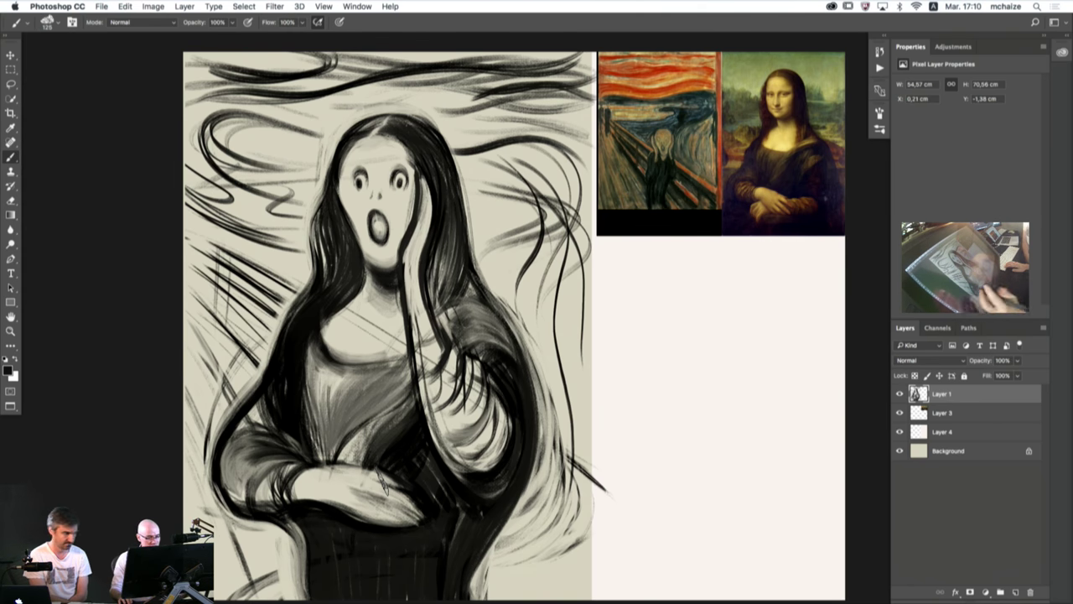
pyautogui.keyDown('alt'); pyautogui.click(385, 452); pyautogui.keyUp('alt')
pyautogui.moveTo(300, 455)
pyautogui.mouseDown()
pyautogui.moveTo(251, 457)
pyautogui.moveTo(244, 484)
pyautogui.moveTo(245, 457)
pyautogui.moveTo(235, 482)
pyautogui.mouseUp()
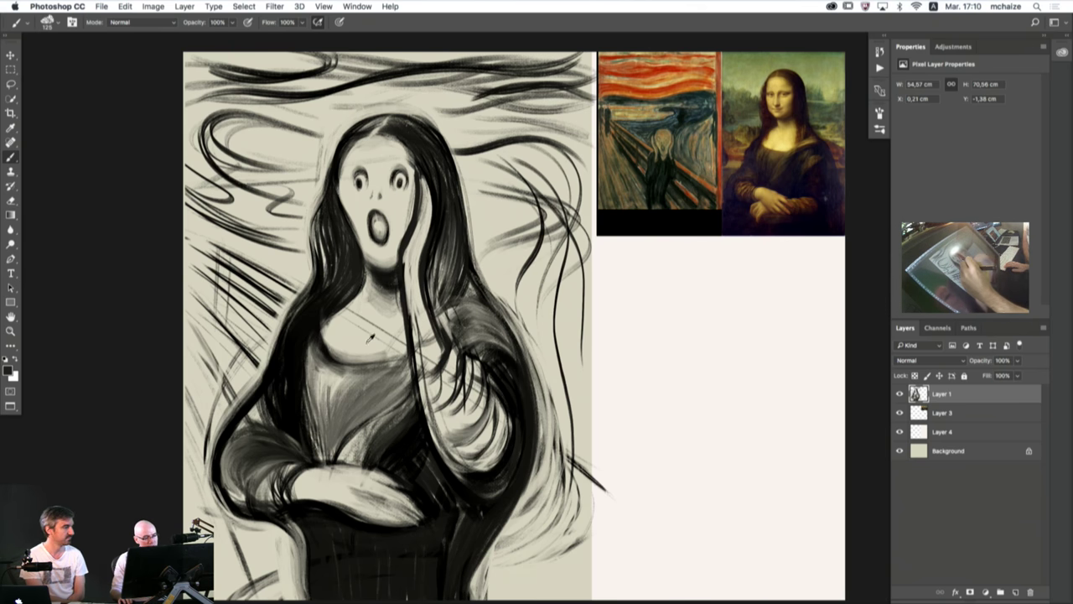
# - Cover the construction lines across the upper chest with sampled beige and clean up the bodice neckline
pyautogui.moveTo(375, 315)
pyautogui.mouseDown()
pyautogui.moveTo(339, 331)
pyautogui.moveTo(361, 310)
pyautogui.moveTo(339, 336)
pyautogui.moveTo(345, 319)
pyautogui.moveTo(388, 331)
pyautogui.moveTo(355, 345)
pyautogui.moveTo(382, 315)
pyautogui.moveTo(362, 285)
pyautogui.mouseUp()
pyautogui.keyDown('alt'); pyautogui.click(394, 330); pyautogui.keyUp('alt')
pyautogui.keyDown('alt'); pyautogui.click(339, 293); pyautogui.keyUp('alt')
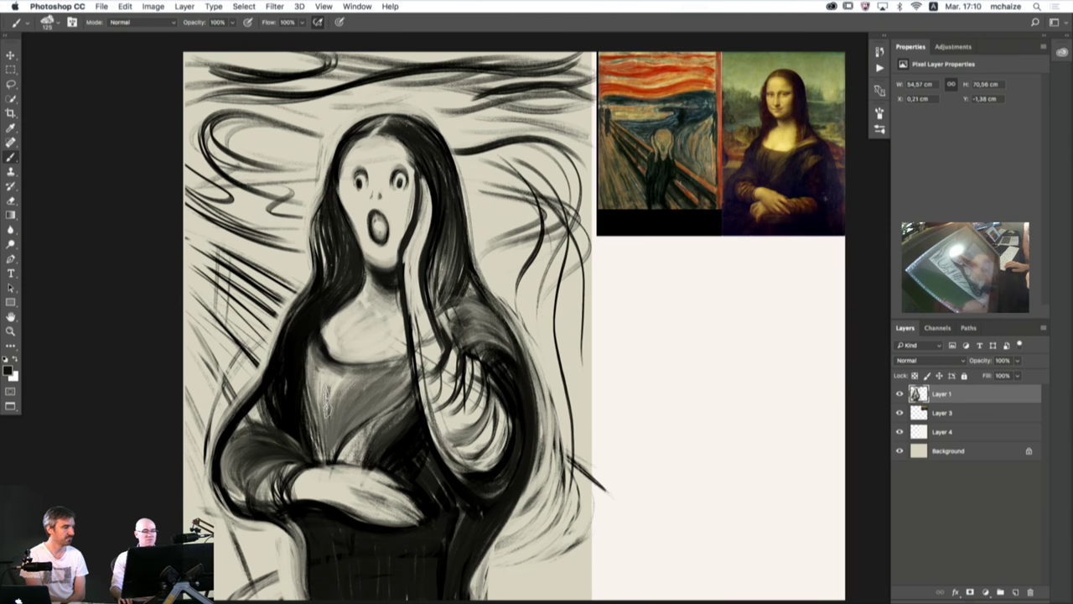
pyautogui.keyDown('alt'); pyautogui.click(350, 344); pyautogui.keyUp('alt')
pyautogui.moveTo(344, 335)
pyautogui.mouseDown()
pyautogui.moveTo(340, 365)
pyautogui.moveTo(329, 319)
pyautogui.moveTo(335, 344)
pyautogui.moveTo(322, 342)
pyautogui.moveTo(394, 348)
pyautogui.moveTo(369, 352)
pyautogui.moveTo(327, 332)
pyautogui.mouseUp()
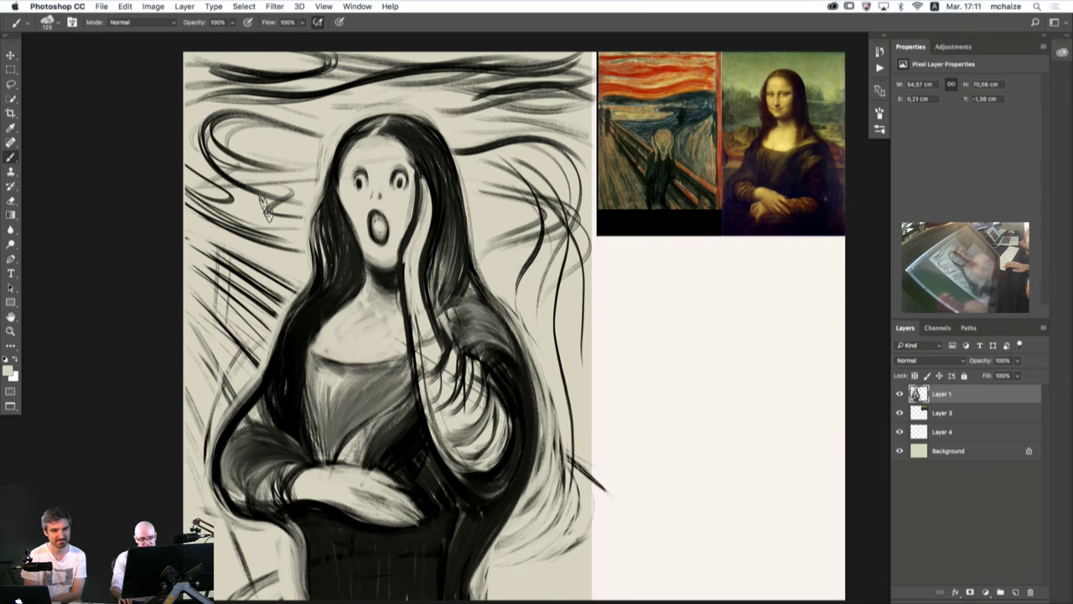
# - Paint a broad curving background swirl beside the head on the raised-hand side in black, and blend it with sampled greys
pyautogui.press('d')
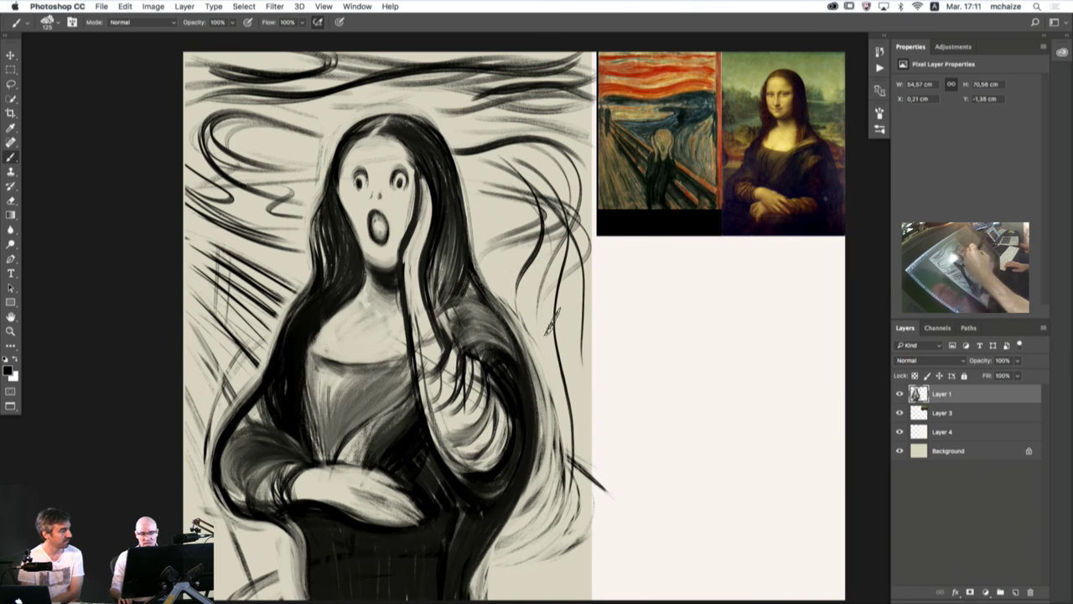
pyautogui.moveTo(554, 343)
pyautogui.mouseDown()
pyautogui.moveTo(558, 193)
pyautogui.moveTo(545, 310)
pyautogui.moveTo(553, 189)
pyautogui.moveTo(555, 235)
pyautogui.moveTo(516, 155)
pyautogui.moveTo(558, 260)
pyautogui.moveTo(479, 149)
pyautogui.mouseUp()
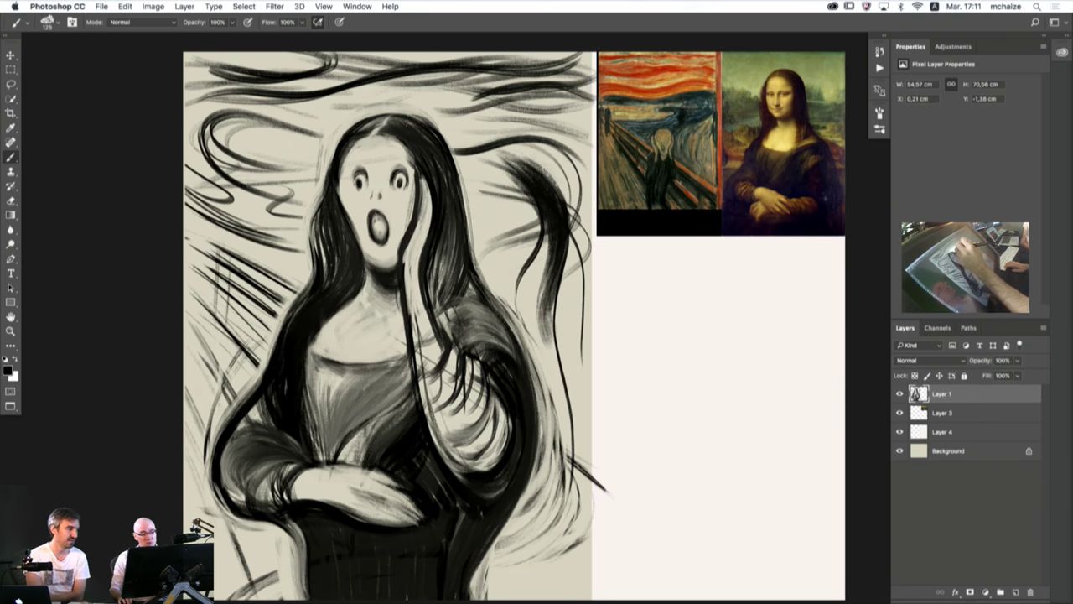
pyautogui.keyDown('alt'); pyautogui.click(521, 156); pyautogui.keyUp('alt')
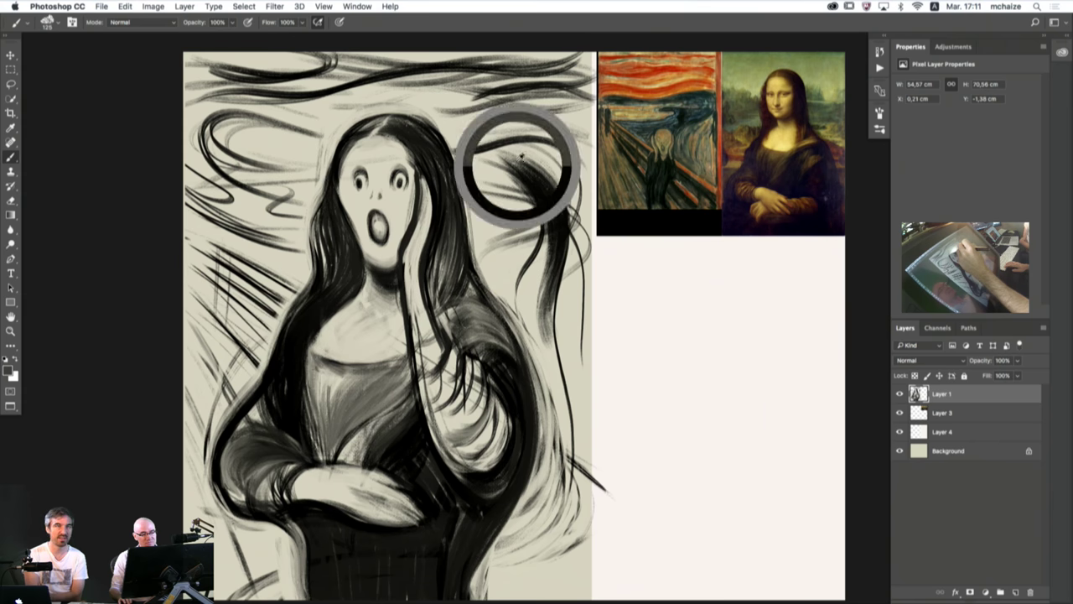
pyautogui.moveTo(521, 156)
pyautogui.mouseDown()
pyautogui.moveTo(551, 244)
pyautogui.moveTo(544, 189)
pyautogui.moveTo(552, 260)
pyautogui.moveTo(513, 163)
pyautogui.moveTo(552, 289)
pyautogui.moveTo(555, 275)
pyautogui.moveTo(479, 149)
pyautogui.moveTo(554, 260)
pyautogui.moveTo(550, 186)
pyautogui.moveTo(518, 206)
pyautogui.moveTo(575, 214)
pyautogui.moveTo(507, 168)
pyautogui.mouseUp()
pyautogui.moveTo(577, 171); pyautogui.dragTo(461, 151)
pyautogui.moveTo(548, 193)
pyautogui.mouseDown()
pyautogui.moveTo(470, 151)
pyautogui.moveTo(532, 269)
pyautogui.moveTo(482, 160)
pyautogui.moveTo(555, 268)
pyautogui.moveTo(549, 173)
pyautogui.moveTo(556, 210)
pyautogui.moveTo(540, 282)
pyautogui.moveTo(484, 153)
pyautogui.moveTo(464, 152)
pyautogui.mouseUp()
pyautogui.keyDown('alt'); pyautogui.click(481, 170); pyautogui.keyUp('alt')
pyautogui.keyDown('alt'); pyautogui.click(550, 174); pyautogui.keyUp('alt')
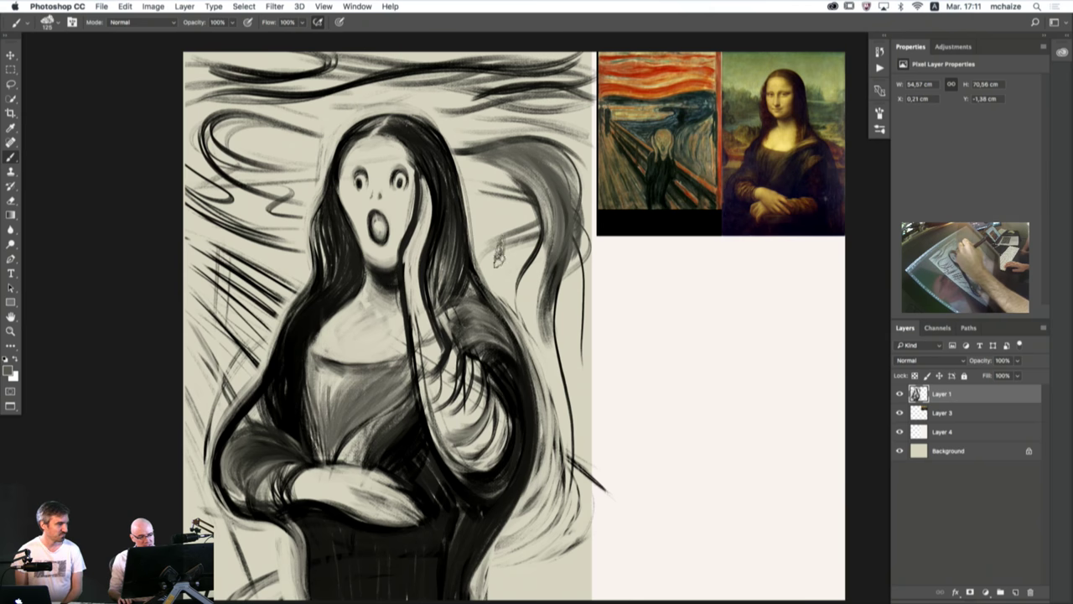
# - Fill the inner curve of the raised-hand-side swirl with sampled dark strokes
pyautogui.keyDown('alt'); pyautogui.click(532, 256); pyautogui.keyUp('alt')
pyautogui.moveTo(496, 202); pyautogui.dragTo(509, 258)
pyautogui.moveTo(500, 182)
pyautogui.mouseDown()
pyautogui.moveTo(510, 258)
pyautogui.moveTo(522, 250)
pyautogui.moveTo(508, 238)
pyautogui.mouseUp()
pyautogui.moveTo(461, 176); pyautogui.dragTo(513, 268)
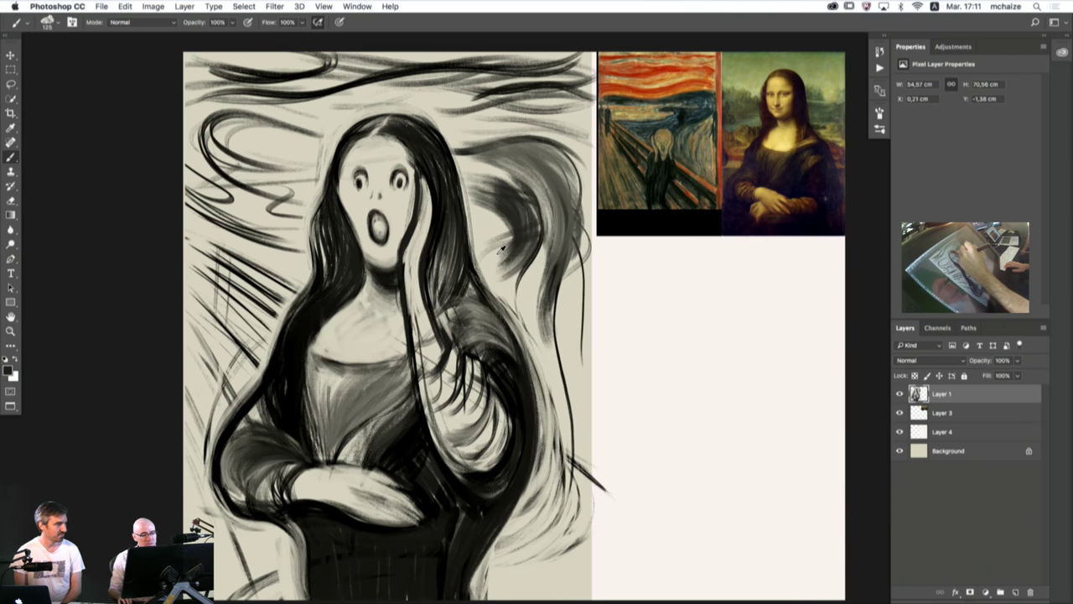
# - Break up and lighten the swirl and the wavy lines beside the hair and shoulder with sampled beige strokes
pyautogui.keyDown('alt'); pyautogui.click(500, 254); pyautogui.keyUp('alt')
pyautogui.moveTo(505, 205)
pyautogui.mouseDown()
pyautogui.moveTo(501, 281)
pyautogui.moveTo(474, 180)
pyautogui.moveTo(419, 326)
pyautogui.mouseUp()
pyautogui.moveTo(440, 212); pyautogui.dragTo(463, 295)
pyautogui.moveTo(466, 222); pyautogui.dragTo(466, 290)
pyautogui.moveTo(466, 208)
pyautogui.mouseDown()
pyautogui.moveTo(468, 297)
pyautogui.moveTo(483, 297)
pyautogui.mouseUp()
pyautogui.moveTo(463, 189); pyautogui.dragTo(494, 252)
pyautogui.moveTo(454, 186); pyautogui.dragTo(525, 174)
pyautogui.moveTo(517, 173)
pyautogui.mouseDown()
pyautogui.moveTo(421, 153)
pyautogui.moveTo(537, 286)
pyautogui.moveTo(530, 468)
pyautogui.mouseUp()
pyautogui.moveTo(512, 386)
pyautogui.mouseDown()
pyautogui.moveTo(515, 326)
pyautogui.moveTo(517, 387)
pyautogui.mouseUp()
pyautogui.moveTo(509, 334); pyautogui.dragTo(525, 258)
pyautogui.moveTo(527, 298); pyautogui.dragTo(482, 171)
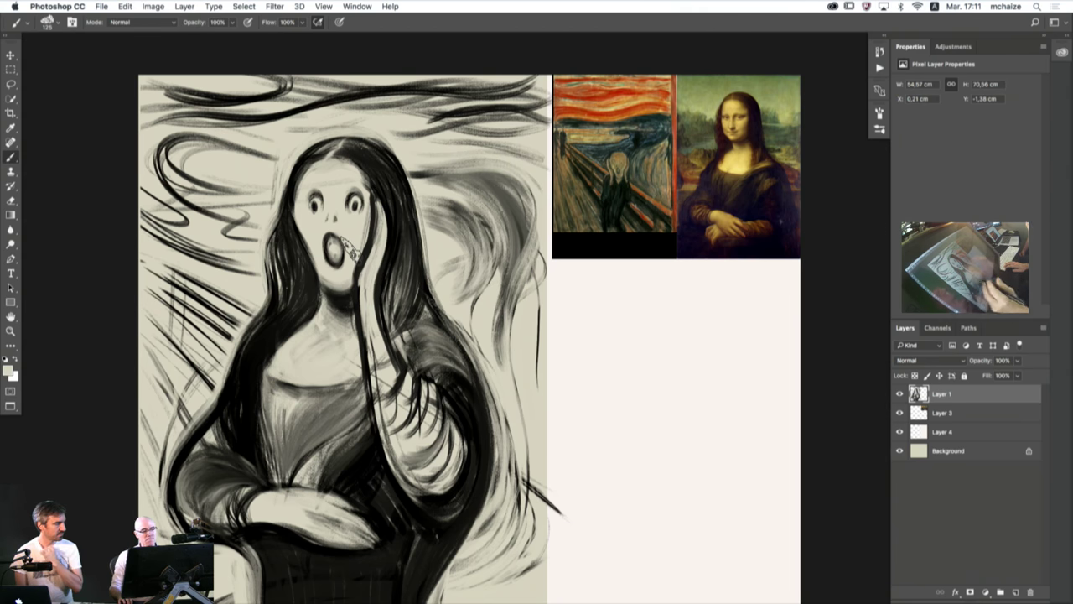
pyautogui.press('super+z')
# - Paint grey swirls over the looping background lines on the side of the head opposite the raised hand
pyautogui.moveTo(281, 166)
pyautogui.mouseDown()
pyautogui.moveTo(207, 188)
pyautogui.moveTo(213, 175)
pyautogui.moveTo(216, 197)
pyautogui.mouseUp()
pyautogui.moveTo(186, 144)
pyautogui.mouseDown()
pyautogui.moveTo(222, 243)
pyautogui.moveTo(130, 216)
pyautogui.moveTo(245, 258)
pyautogui.moveTo(140, 183)
pyautogui.moveTo(239, 248)
pyautogui.moveTo(125, 200)
pyautogui.mouseUp()
pyautogui.keyDown('alt'); pyautogui.click(199, 224); pyautogui.keyUp('alt')
pyautogui.moveTo(151, 237); pyautogui.dragTo(252, 276)
pyautogui.moveTo(220, 239)
pyautogui.mouseDown()
pyautogui.moveTo(144, 197)
pyautogui.moveTo(227, 218)
pyautogui.mouseUp()
pyautogui.moveTo(143, 168)
pyautogui.mouseDown()
pyautogui.moveTo(268, 151)
pyautogui.moveTo(218, 147)
pyautogui.moveTo(168, 161)
pyautogui.mouseUp()
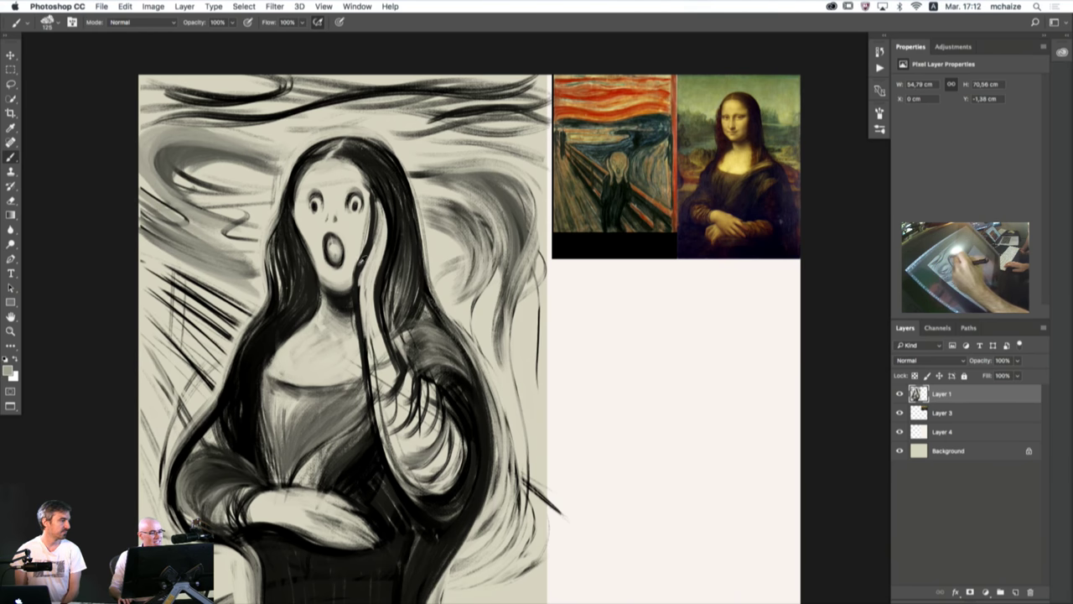
# - Paint long sweeping grey and dark bands across the sky above the head
pyautogui.moveTo(256, 160)
pyautogui.mouseDown()
pyautogui.moveTo(207, 201)
pyautogui.moveTo(181, 130)
pyautogui.moveTo(159, 150)
pyautogui.moveTo(289, 105)
pyautogui.moveTo(453, 88)
pyautogui.moveTo(261, 118)
pyautogui.moveTo(533, 61)
pyautogui.moveTo(267, 123)
pyautogui.moveTo(379, 121)
pyautogui.moveTo(407, 107)
pyautogui.moveTo(298, 111)
pyautogui.moveTo(460, 91)
pyautogui.moveTo(533, 63)
pyautogui.moveTo(430, 126)
pyautogui.moveTo(466, 103)
pyautogui.moveTo(447, 120)
pyautogui.moveTo(501, 111)
pyautogui.moveTo(430, 80)
pyautogui.mouseUp()
pyautogui.keyDown('alt'); pyautogui.click(424, 88); pyautogui.keyUp('alt')
pyautogui.moveTo(353, 112)
pyautogui.mouseDown()
pyautogui.moveTo(562, 72)
pyautogui.moveTo(444, 114)
pyautogui.moveTo(579, 84)
pyautogui.mouseUp()
pyautogui.moveTo(579, 84)
pyautogui.mouseDown()
pyautogui.moveTo(434, 122)
pyautogui.moveTo(560, 102)
pyautogui.moveTo(452, 126)
pyautogui.moveTo(557, 105)
pyautogui.moveTo(362, 118)
pyautogui.moveTo(564, 122)
pyautogui.moveTo(361, 124)
pyautogui.mouseUp()
pyautogui.moveTo(360, 124); pyautogui.dragTo(569, 143)
pyautogui.moveTo(568, 142)
pyautogui.mouseDown()
pyautogui.moveTo(424, 124)
pyautogui.moveTo(403, 142)
pyautogui.moveTo(408, 131)
pyautogui.moveTo(321, 130)
pyautogui.moveTo(508, 161)
pyautogui.moveTo(541, 151)
pyautogui.moveTo(358, 126)
pyautogui.moveTo(318, 130)
pyautogui.moveTo(409, 132)
pyautogui.moveTo(310, 132)
pyautogui.moveTo(374, 109)
pyautogui.moveTo(533, 109)
pyautogui.moveTo(394, 102)
pyautogui.moveTo(545, 88)
pyautogui.moveTo(460, 103)
pyautogui.mouseUp()
# - Blend the sky bands above the head with sampled light and grey strokes
pyautogui.keyDown('alt'); pyautogui.click(401, 151); pyautogui.keyUp('alt')
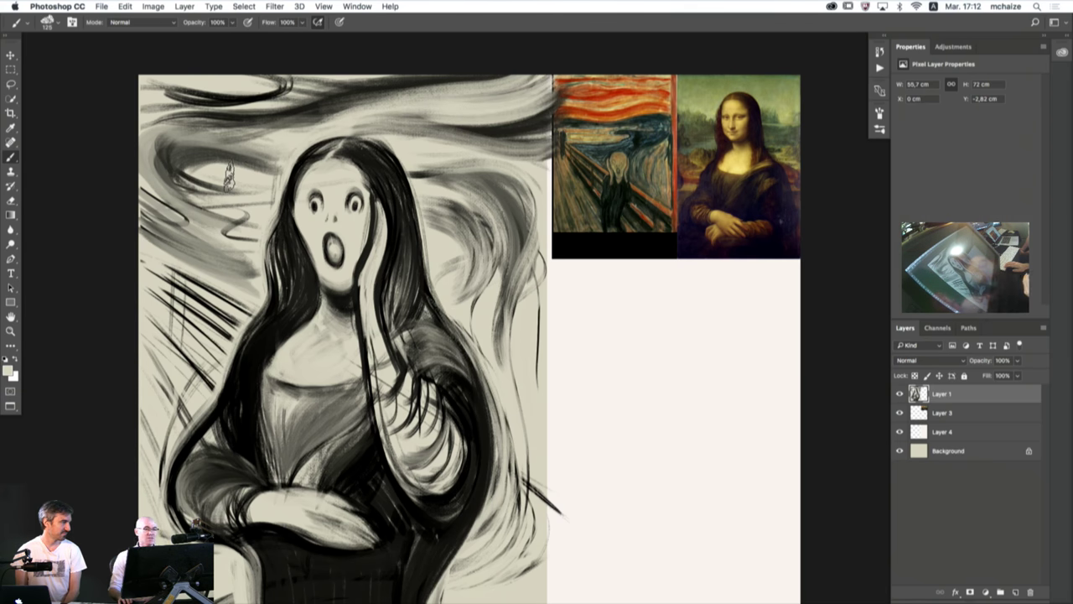
pyautogui.keyDown('alt'); pyautogui.click(509, 127); pyautogui.keyUp('alt')
pyautogui.moveTo(543, 112)
pyautogui.mouseDown()
pyautogui.moveTo(269, 143)
pyautogui.moveTo(534, 88)
pyautogui.moveTo(304, 131)
pyautogui.moveTo(260, 157)
pyautogui.mouseUp()
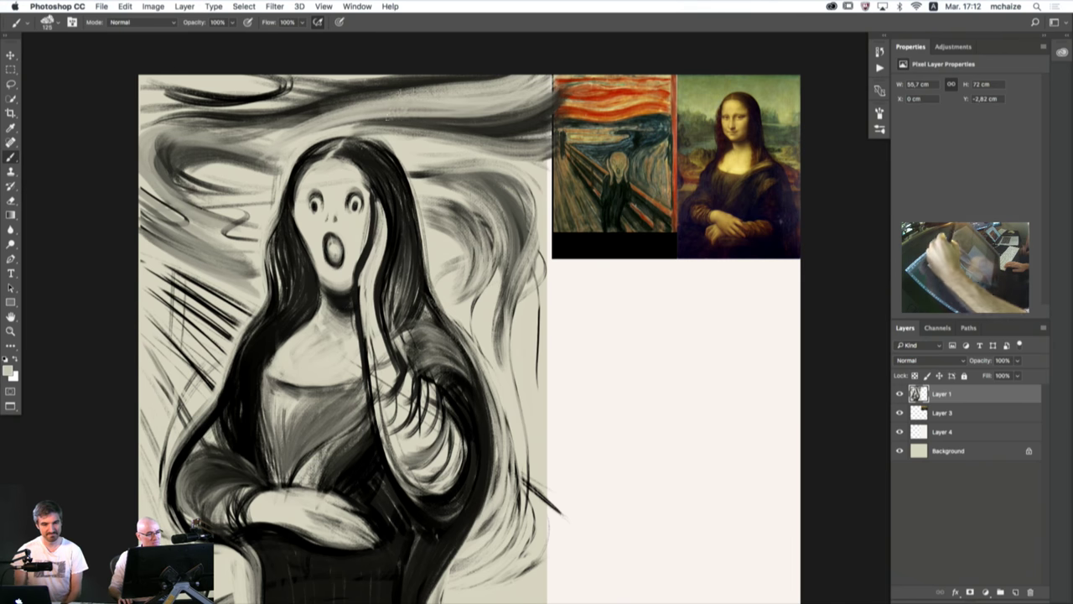
pyautogui.moveTo(387, 118)
pyautogui.mouseDown()
pyautogui.moveTo(520, 76)
pyautogui.moveTo(151, 88)
pyautogui.mouseUp()
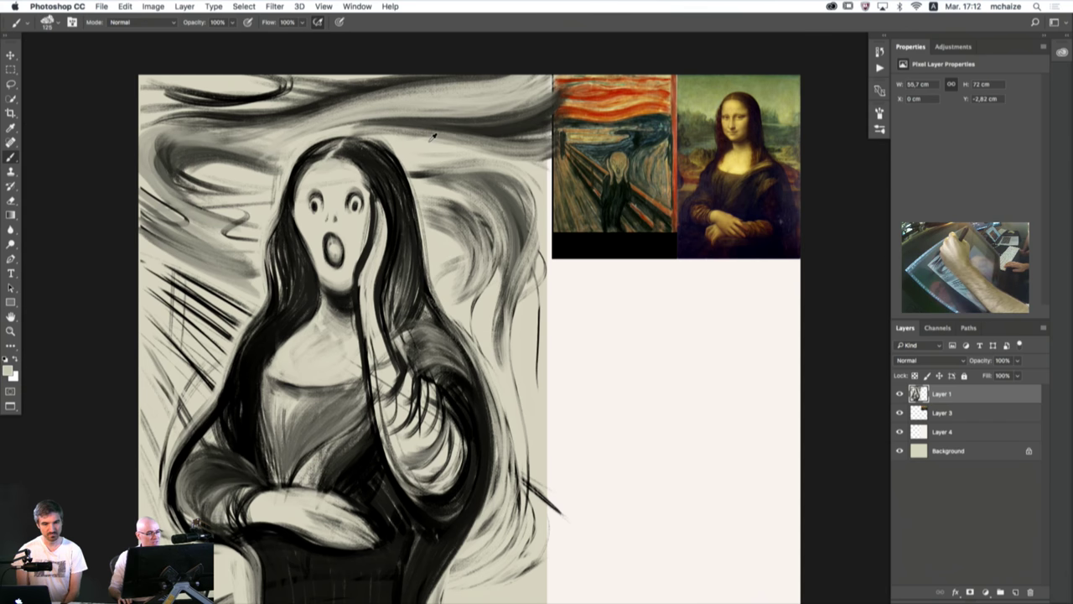
pyautogui.moveTo(437, 146)
pyautogui.mouseDown()
pyautogui.moveTo(286, 137)
pyautogui.moveTo(431, 136)
pyautogui.moveTo(294, 140)
pyautogui.mouseUp()
pyautogui.moveTo(295, 140)
pyautogui.mouseDown()
pyautogui.moveTo(370, 124)
pyautogui.moveTo(454, 126)
pyautogui.mouseUp()
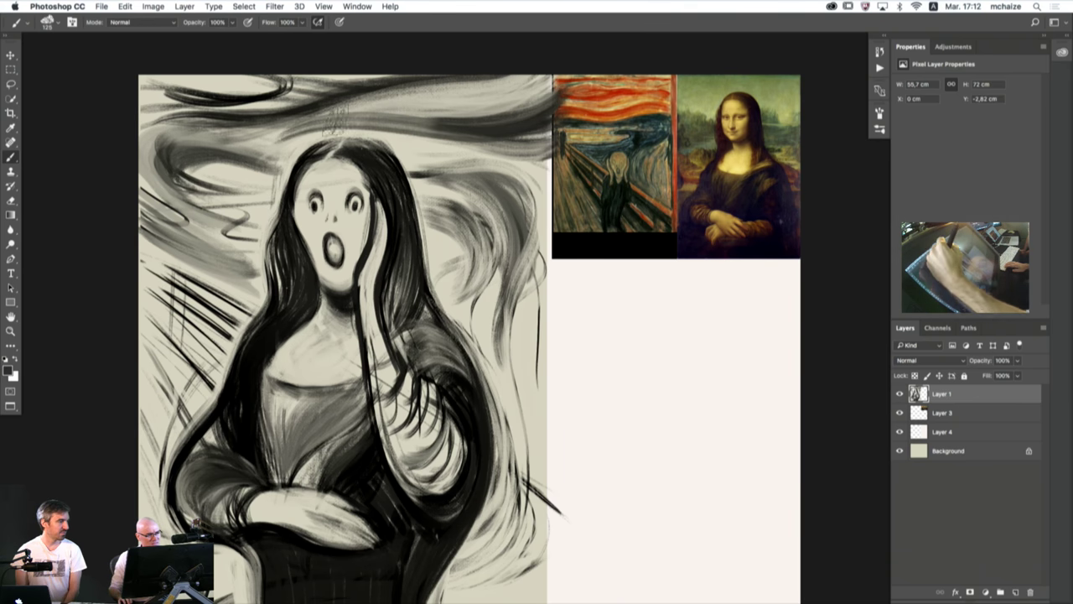
# - Extend dark strokes from the sky band over the head into the swirl opposite the raised hand
pyautogui.moveTo(335, 120); pyautogui.dragTo(476, 122)
pyautogui.moveTo(477, 122)
pyautogui.mouseDown()
pyautogui.moveTo(349, 118)
pyautogui.moveTo(239, 201)
pyautogui.mouseUp()
pyautogui.moveTo(316, 118)
pyautogui.mouseDown()
pyautogui.moveTo(168, 166)
pyautogui.moveTo(173, 223)
pyautogui.mouseUp()
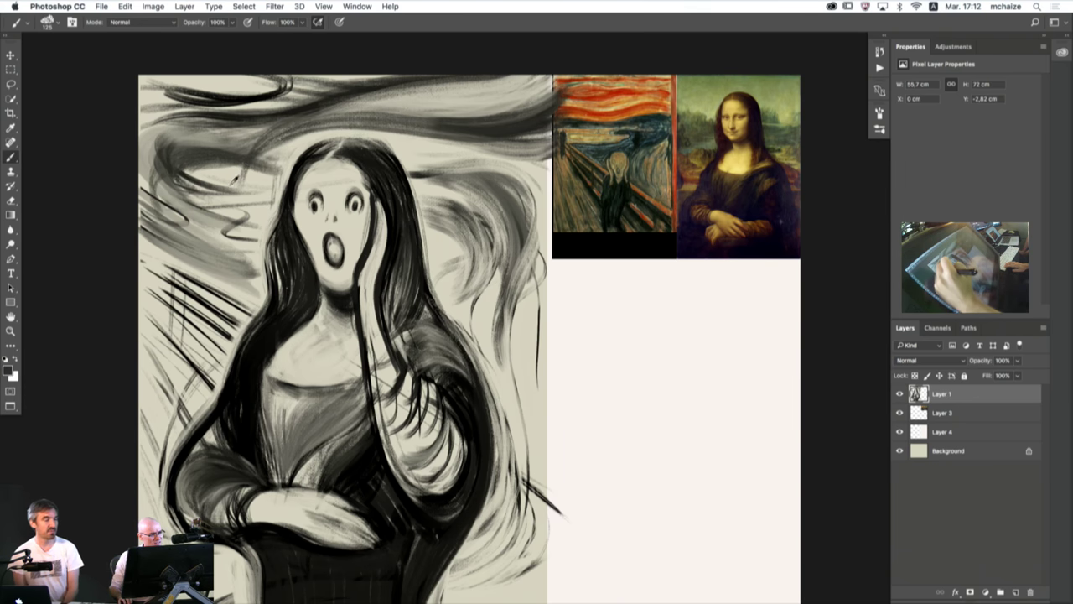
# - Lighten the underside of the sky band and the inside of the swirl opposite the raised hand with sampled beige
pyautogui.keyDown('alt'); pyautogui.click(234, 177); pyautogui.keyUp('alt')
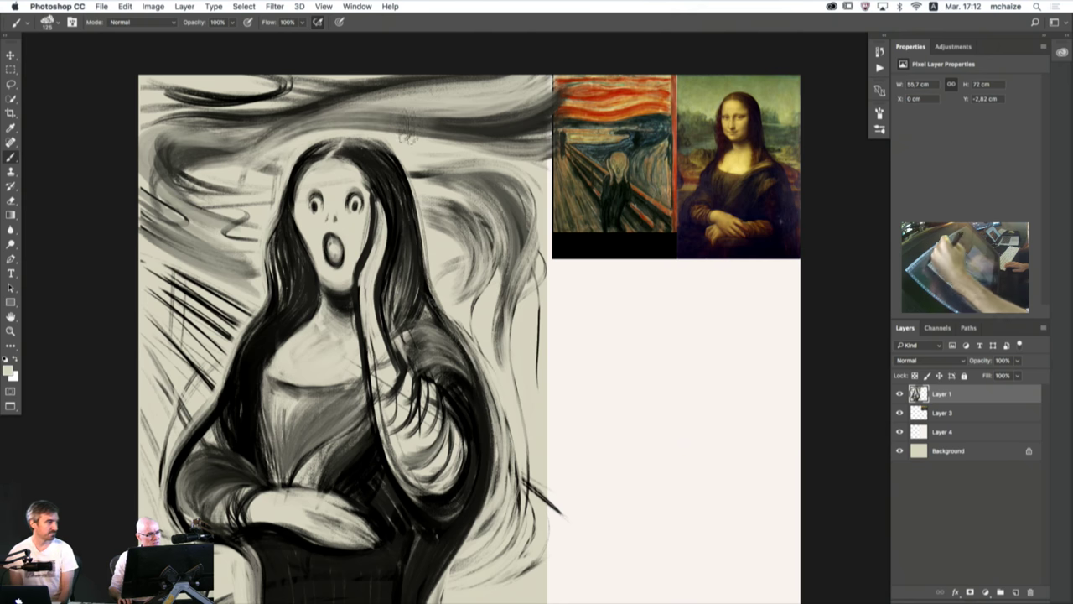
pyautogui.moveTo(409, 127); pyautogui.dragTo(544, 137)
pyautogui.moveTo(544, 138); pyautogui.dragTo(432, 138)
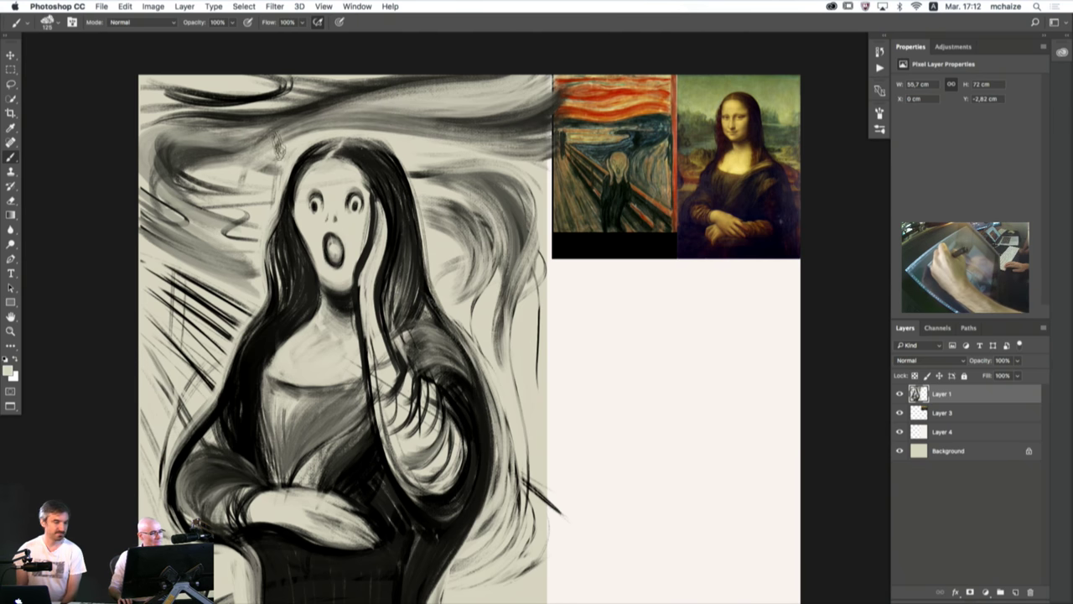
pyautogui.moveTo(252, 159)
pyautogui.mouseDown()
pyautogui.moveTo(185, 177)
pyautogui.moveTo(202, 178)
pyautogui.moveTo(193, 191)
pyautogui.moveTo(214, 155)
pyautogui.moveTo(189, 177)
pyautogui.mouseUp()
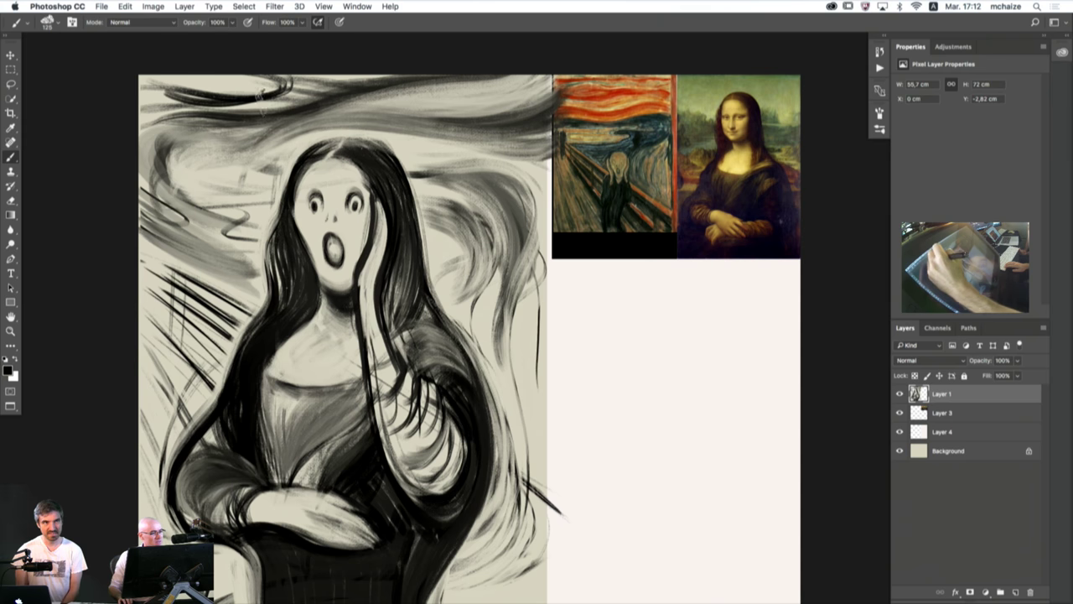
# - Paint the uppermost sky band in black and soften it with sampled beige strokes
pyautogui.moveTo(378, 65)
pyautogui.mouseDown()
pyautogui.moveTo(207, 103)
pyautogui.moveTo(246, 101)
pyautogui.moveTo(347, 72)
pyautogui.moveTo(220, 100)
pyautogui.moveTo(361, 79)
pyautogui.moveTo(206, 103)
pyautogui.moveTo(234, 76)
pyautogui.moveTo(191, 81)
pyautogui.moveTo(267, 93)
pyautogui.moveTo(375, 70)
pyautogui.mouseUp()
pyautogui.keyDown('alt'); pyautogui.click(192, 88); pyautogui.keyUp('alt')
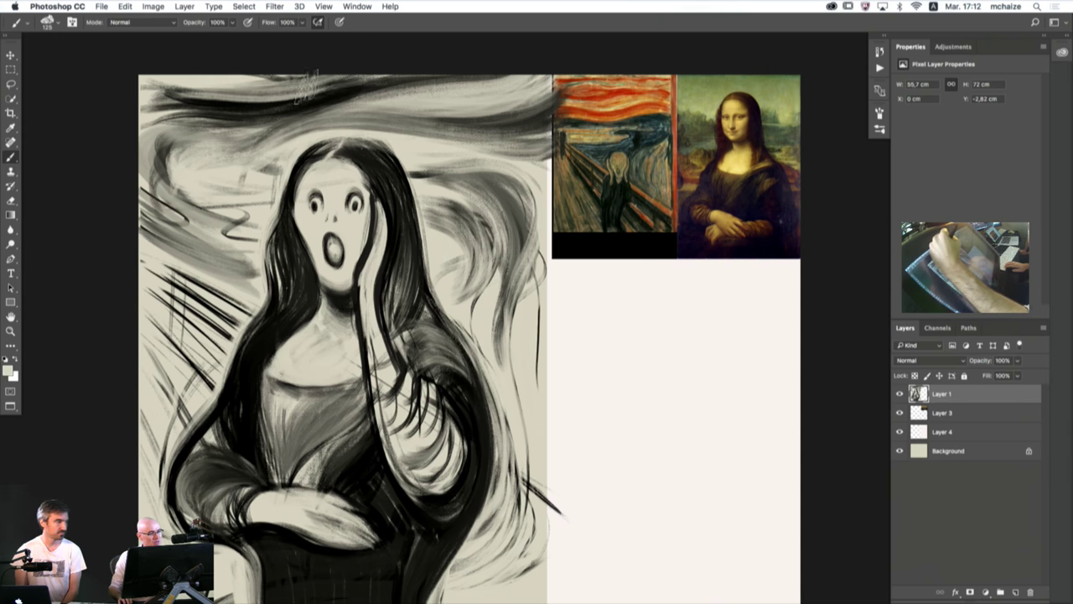
pyautogui.moveTo(306, 86)
pyautogui.mouseDown()
pyautogui.moveTo(218, 97)
pyautogui.moveTo(250, 106)
pyautogui.moveTo(155, 105)
pyautogui.mouseUp()
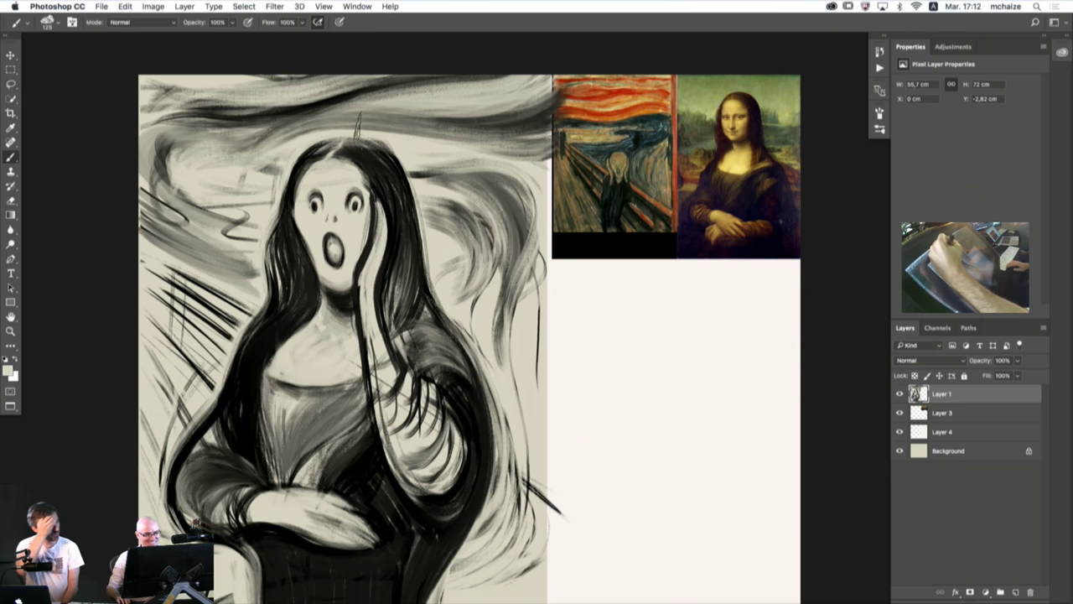
# - Darken the outer swirl on the raised-hand side with black sampled from the hair, and soften it with sampled grey
pyautogui.keyDown('alt'); pyautogui.click(368, 153); pyautogui.keyUp('alt')
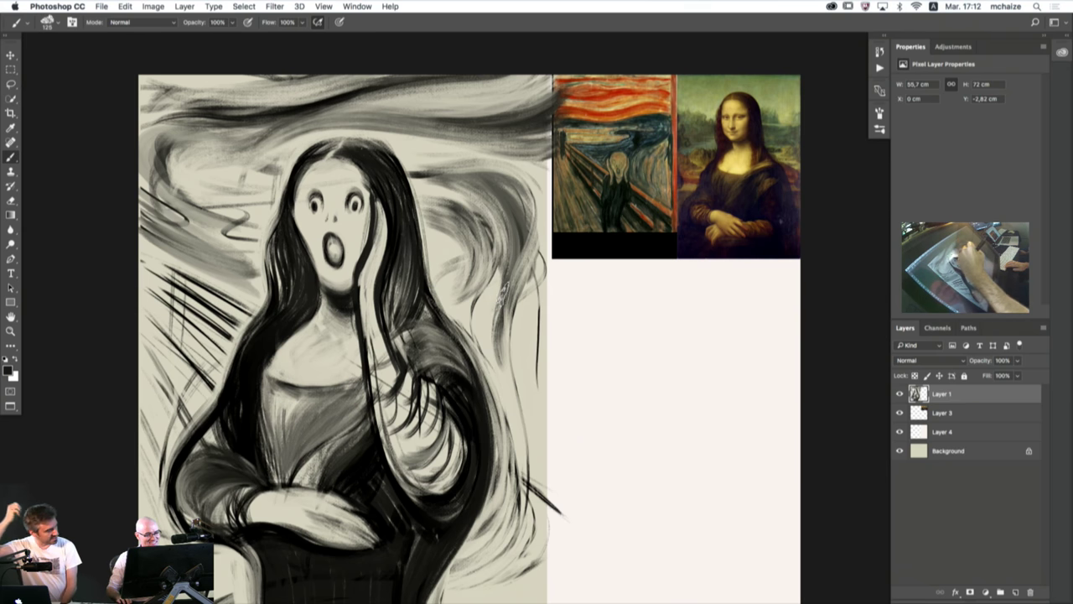
pyautogui.moveTo(516, 245)
pyautogui.mouseDown()
pyautogui.moveTo(459, 174)
pyautogui.moveTo(521, 232)
pyautogui.mouseUp()
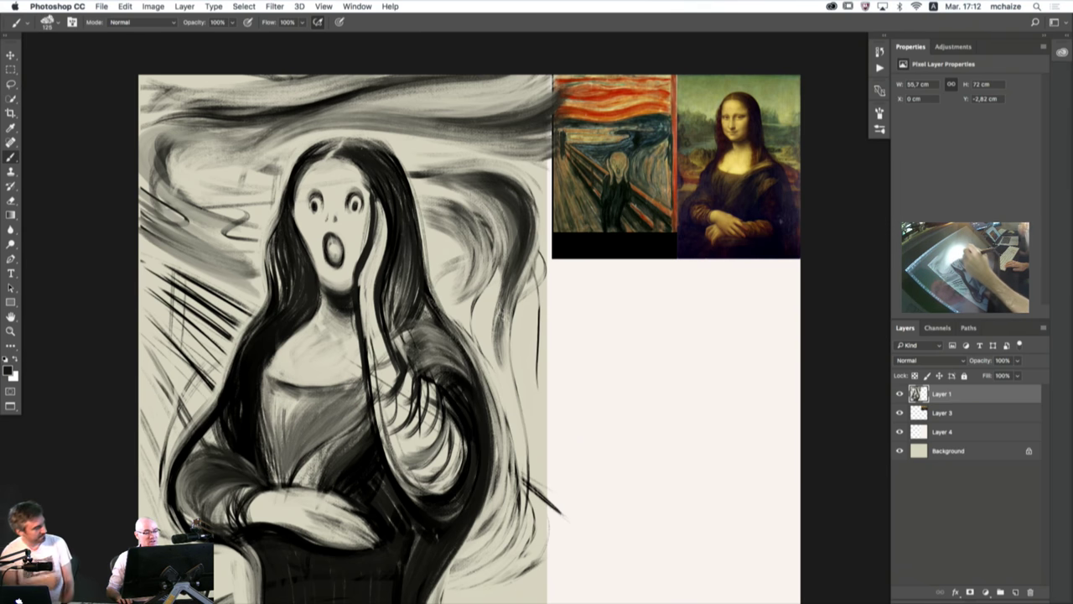
pyautogui.keyDown('alt'); pyautogui.click(482, 194); pyautogui.keyUp('alt')
pyautogui.moveTo(470, 184)
pyautogui.mouseDown()
pyautogui.moveTo(513, 251)
pyautogui.moveTo(496, 350)
pyautogui.mouseUp()
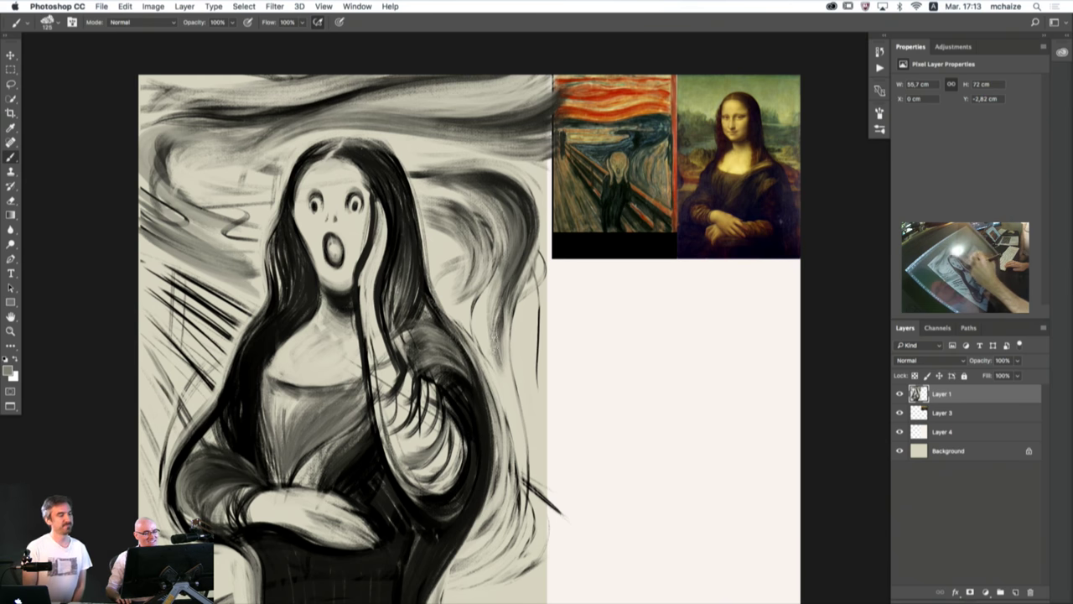
pyautogui.moveTo(515, 272); pyautogui.dragTo(426, 172)
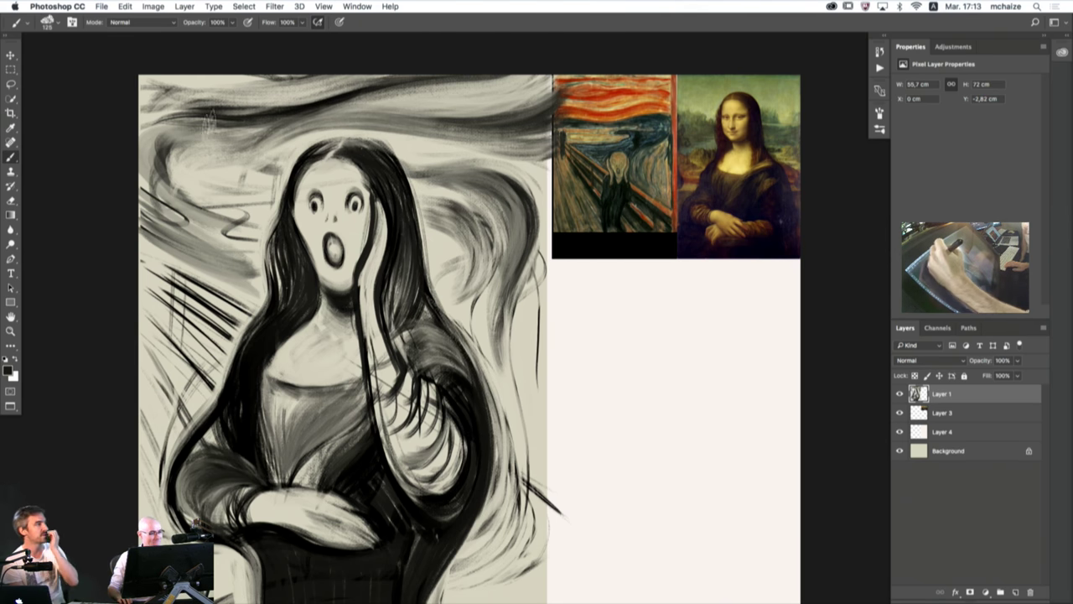
# - Paint a dark S-shaped curve from the sky band down beside the hair, and fill around it with sampled grey
pyautogui.moveTo(253, 221)
pyautogui.mouseDown()
pyautogui.moveTo(225, 204)
pyautogui.moveTo(192, 101)
pyautogui.mouseUp()
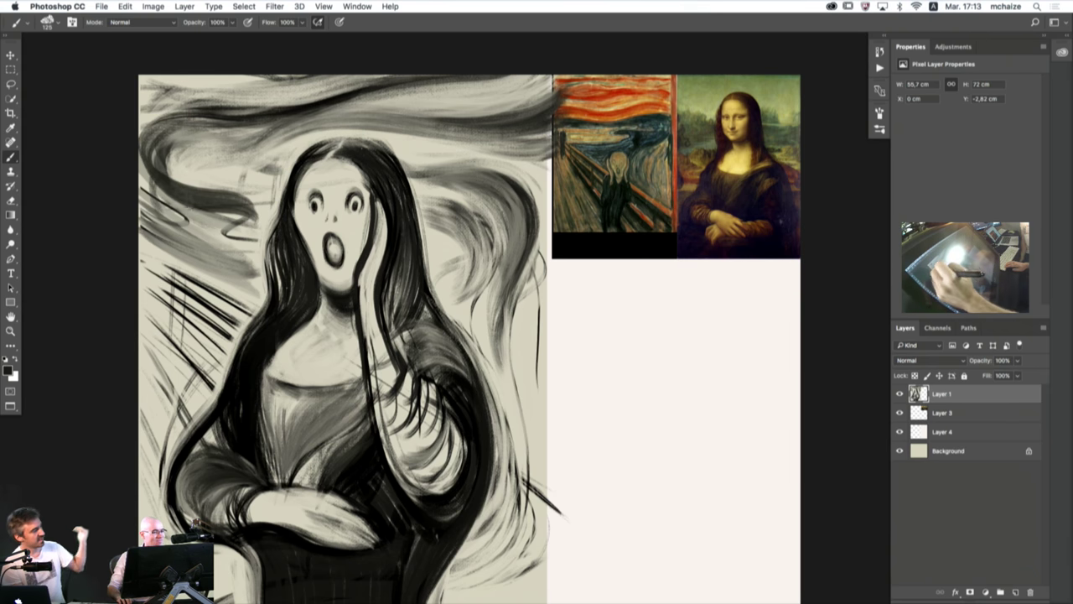
pyautogui.moveTo(181, 194)
pyautogui.mouseDown()
pyautogui.moveTo(238, 250)
pyautogui.moveTo(220, 233)
pyautogui.moveTo(242, 203)
pyautogui.moveTo(223, 201)
pyautogui.moveTo(208, 250)
pyautogui.moveTo(255, 263)
pyautogui.mouseUp()
pyautogui.keyDown('alt'); pyautogui.click(191, 203); pyautogui.keyUp('alt')
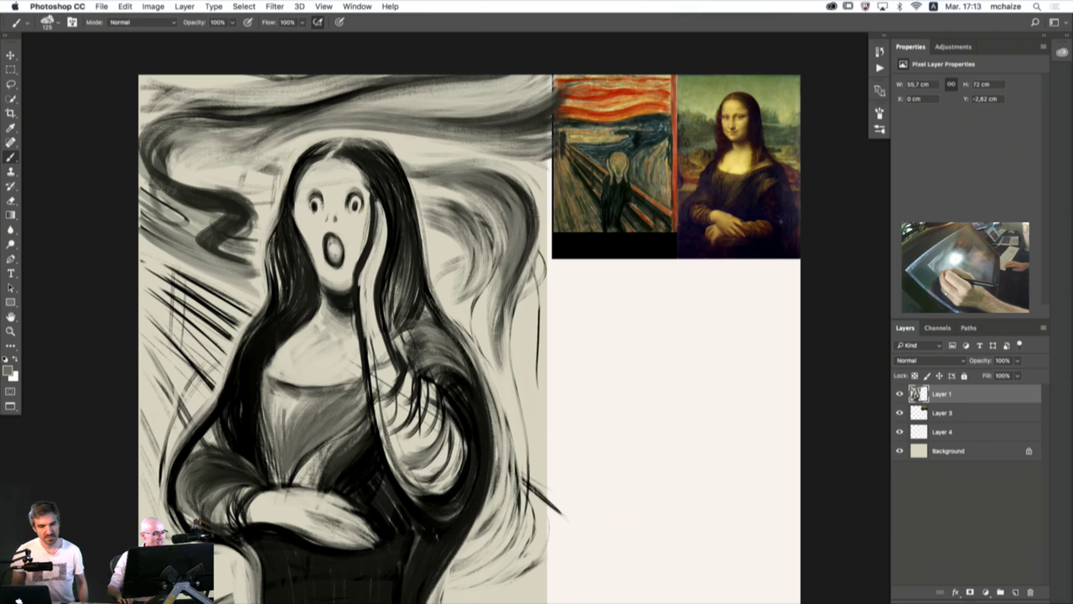
pyautogui.moveTo(179, 196)
pyautogui.mouseDown()
pyautogui.moveTo(208, 226)
pyautogui.moveTo(201, 246)
pyautogui.moveTo(244, 269)
pyautogui.mouseUp()
pyautogui.moveTo(186, 224)
pyautogui.mouseDown()
pyautogui.moveTo(211, 235)
pyautogui.moveTo(172, 234)
pyautogui.moveTo(193, 218)
pyautogui.moveTo(146, 180)
pyautogui.mouseUp()
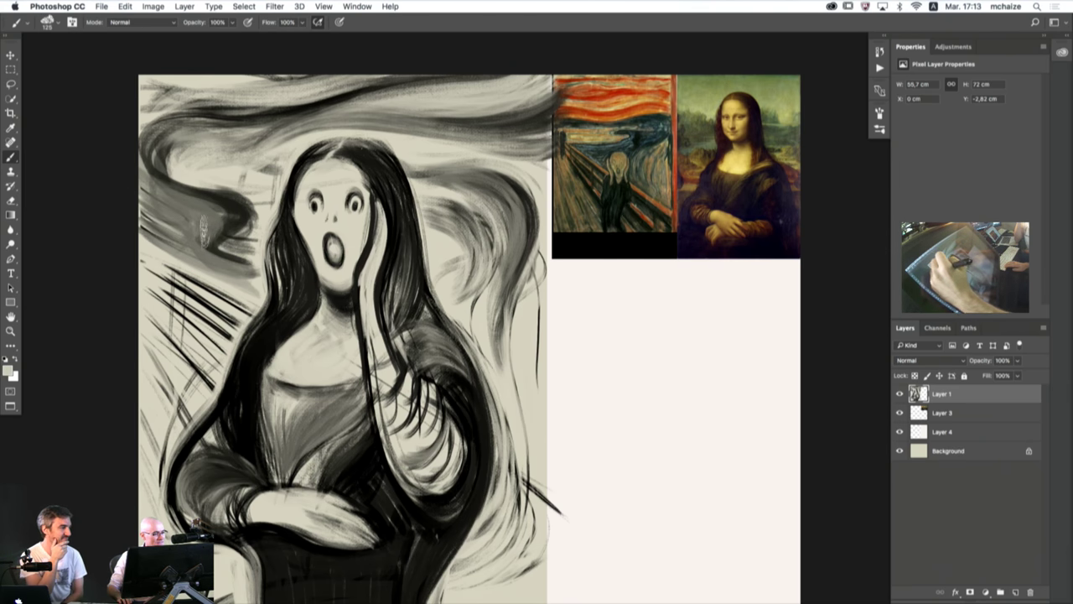
# - Lighten the S-shaped curve with beige strokes and blend its lower bend with sampled grey
pyautogui.moveTo(225, 206)
pyautogui.mouseDown()
pyautogui.moveTo(177, 196)
pyautogui.moveTo(139, 168)
pyautogui.mouseUp()
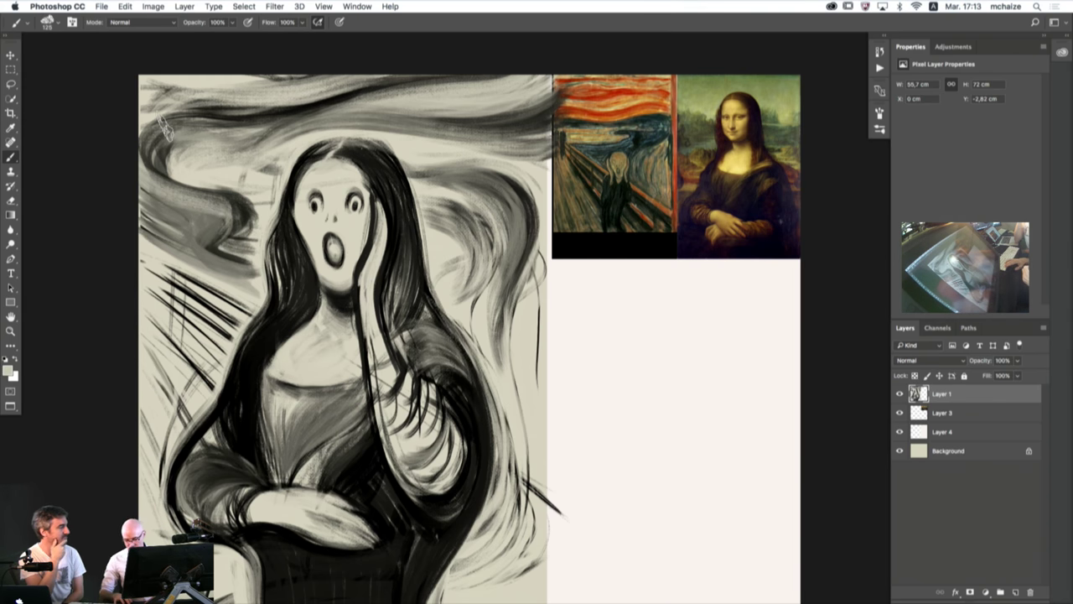
pyautogui.keyDown('alt'); pyautogui.click(205, 224); pyautogui.keyUp('alt')
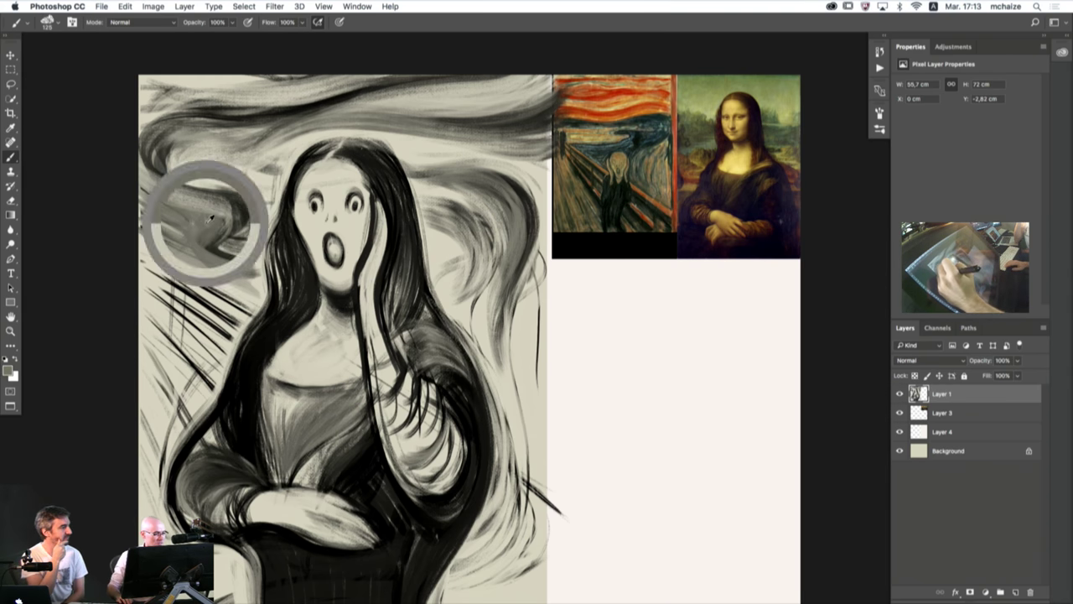
pyautogui.moveTo(222, 239)
pyautogui.mouseDown()
pyautogui.moveTo(208, 214)
pyautogui.moveTo(233, 223)
pyautogui.mouseUp()
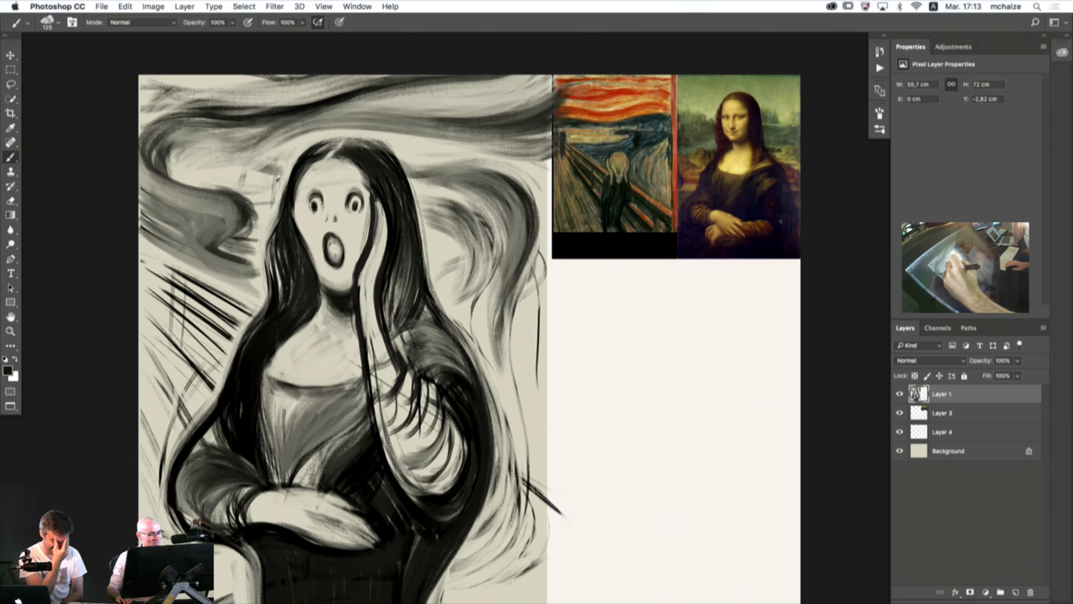
# - Rework the S-shaped curve beside the hair and the adjoining sky band with black and sampled beige strokes
pyautogui.moveTo(260, 184)
pyautogui.mouseDown()
pyautogui.moveTo(202, 152)
pyautogui.moveTo(306, 108)
pyautogui.moveTo(238, 175)
pyautogui.moveTo(222, 124)
pyautogui.moveTo(409, 82)
pyautogui.moveTo(240, 129)
pyautogui.moveTo(233, 165)
pyautogui.moveTo(252, 191)
pyautogui.moveTo(228, 171)
pyautogui.mouseUp()
pyautogui.keyDown('alt'); pyautogui.click(292, 100); pyautogui.keyUp('alt')
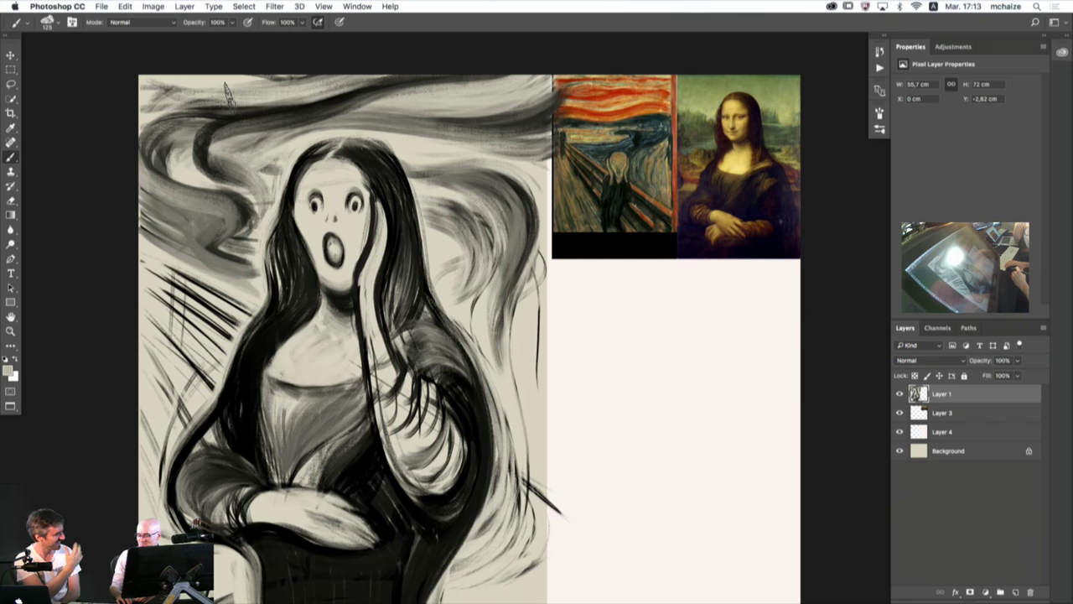
pyautogui.moveTo(252, 214)
pyautogui.mouseDown()
pyautogui.moveTo(210, 159)
pyautogui.moveTo(210, 126)
pyautogui.moveTo(197, 117)
pyautogui.moveTo(223, 189)
pyautogui.moveTo(198, 168)
pyautogui.mouseUp()
pyautogui.keyDown('alt'); pyautogui.click(220, 174); pyautogui.keyUp('alt')
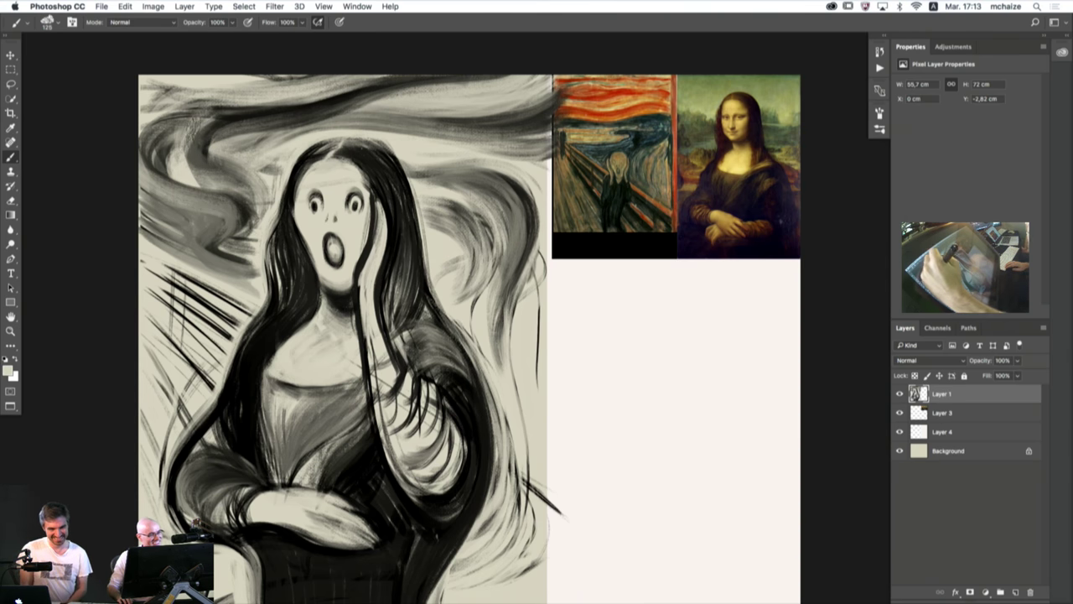
pyautogui.moveTo(269, 93)
pyautogui.mouseDown()
pyautogui.moveTo(192, 129)
pyautogui.moveTo(351, 74)
pyautogui.moveTo(204, 71)
pyautogui.moveTo(143, 101)
pyautogui.moveTo(140, 132)
pyautogui.mouseUp()
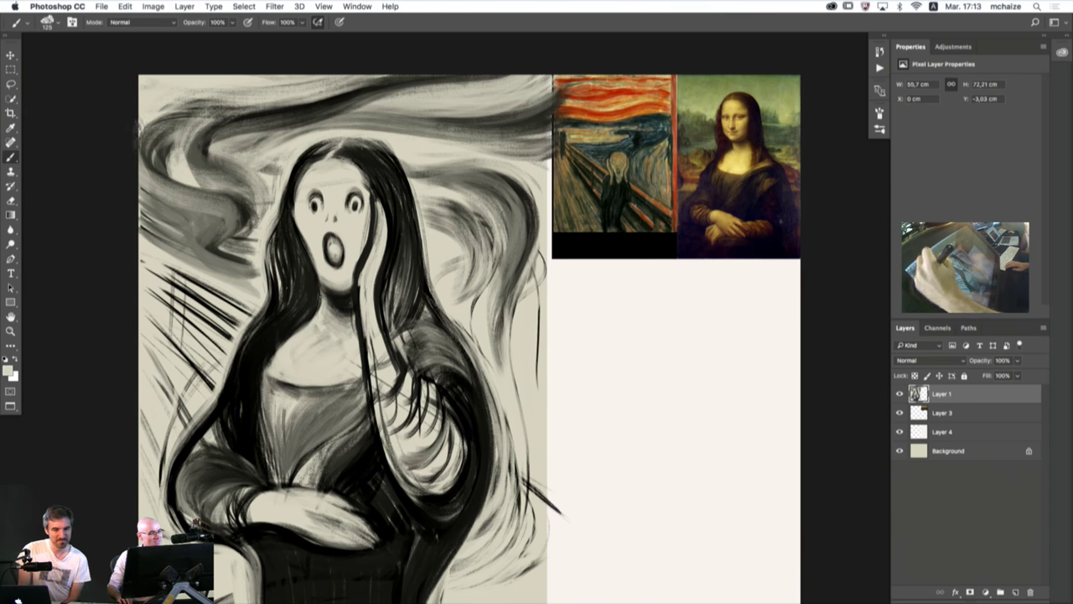
# - Darken the outer contour of the sky band and S-shaped curve with sampled dark grey, and reinforce the swirl on the raised-hand side
pyautogui.keyDown('alt'); pyautogui.click(312, 92); pyautogui.keyUp('alt')
pyautogui.moveTo(325, 80)
pyautogui.mouseDown()
pyautogui.moveTo(366, 77)
pyautogui.moveTo(151, 126)
pyautogui.moveTo(288, 69)
pyautogui.moveTo(137, 138)
pyautogui.moveTo(183, 243)
pyautogui.mouseUp()
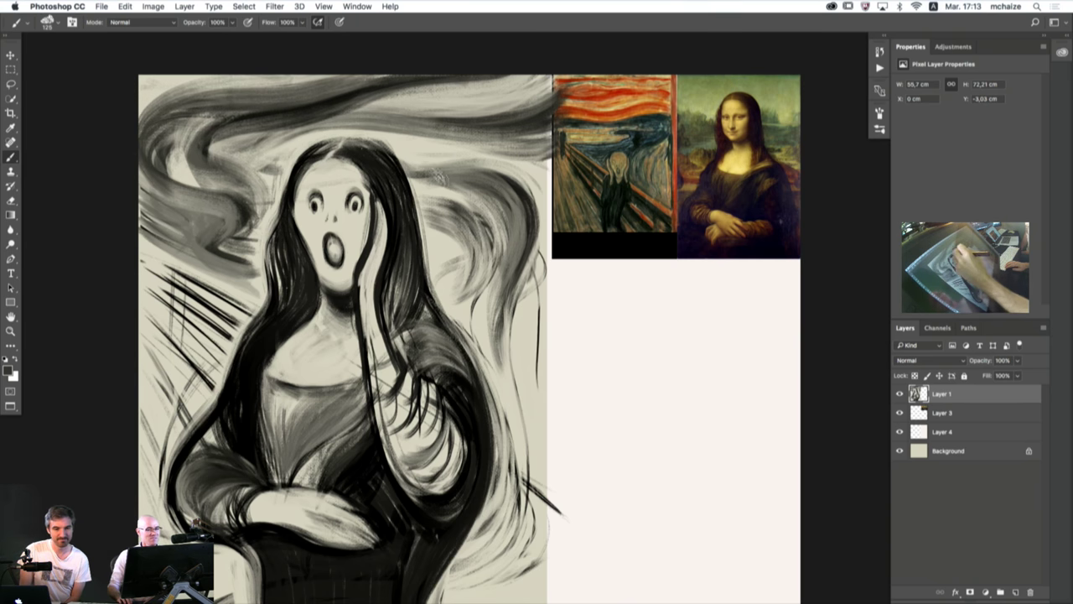
pyautogui.moveTo(536, 212); pyautogui.dragTo(508, 386)
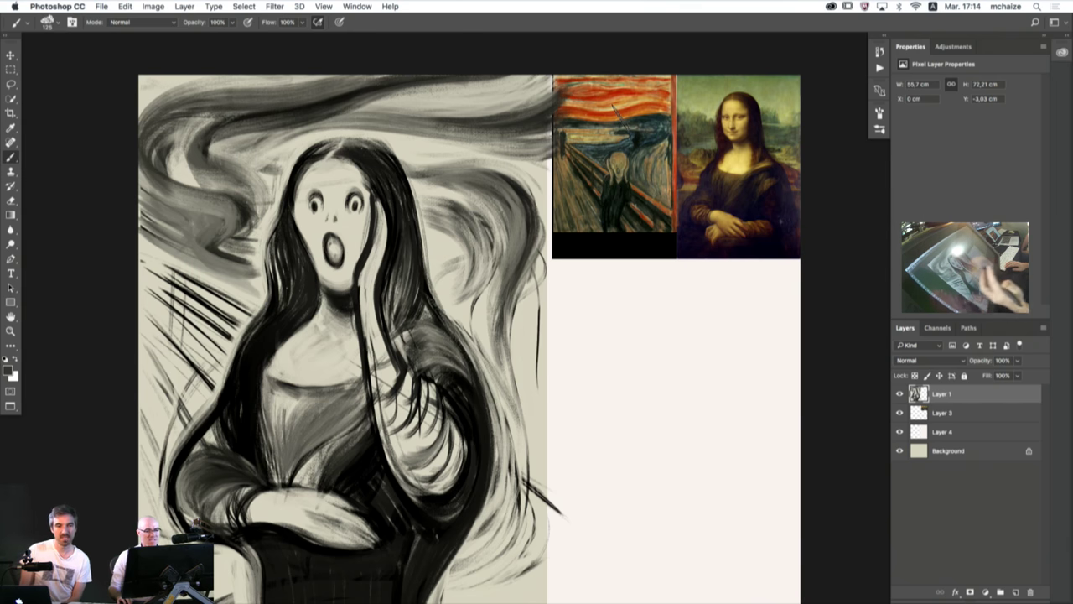
# - Fill the S-shaped curve with sampled grey and refine its inner bends with sampled beige strokes
pyautogui.keyDown('alt'); pyautogui.click(245, 243); pyautogui.keyUp('alt')
pyautogui.moveTo(244, 252)
pyautogui.mouseDown()
pyautogui.moveTo(220, 196)
pyautogui.moveTo(193, 169)
pyautogui.moveTo(202, 117)
pyautogui.mouseUp()
pyautogui.moveTo(202, 117); pyautogui.dragTo(189, 170)
pyautogui.keyDown('alt'); pyautogui.click(271, 180); pyautogui.keyUp('alt')
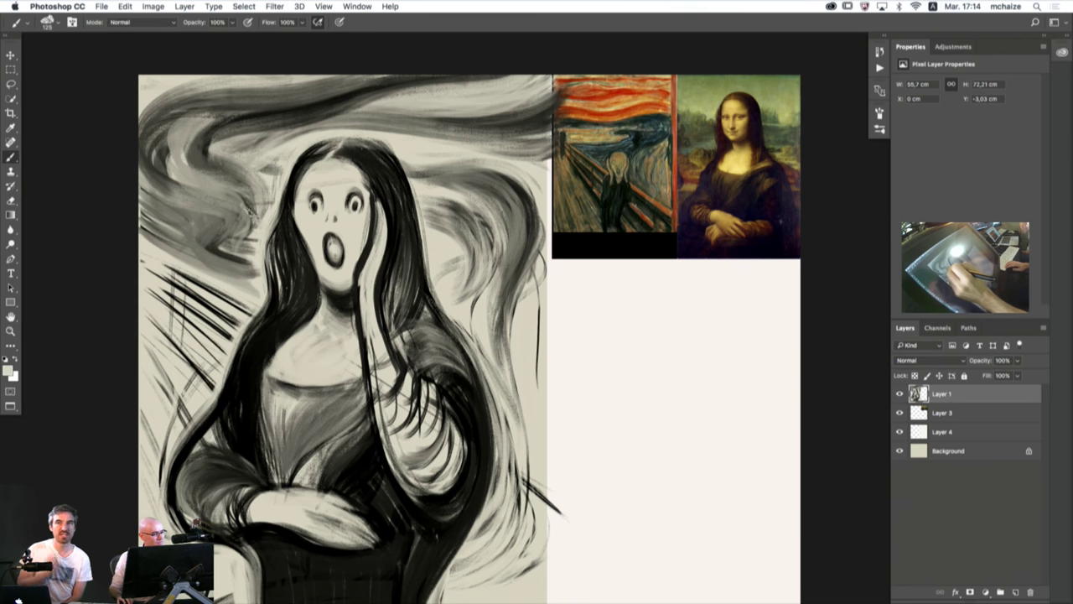
pyautogui.moveTo(237, 208)
pyautogui.mouseDown()
pyautogui.moveTo(181, 124)
pyautogui.moveTo(183, 141)
pyautogui.moveTo(315, 98)
pyautogui.mouseUp()
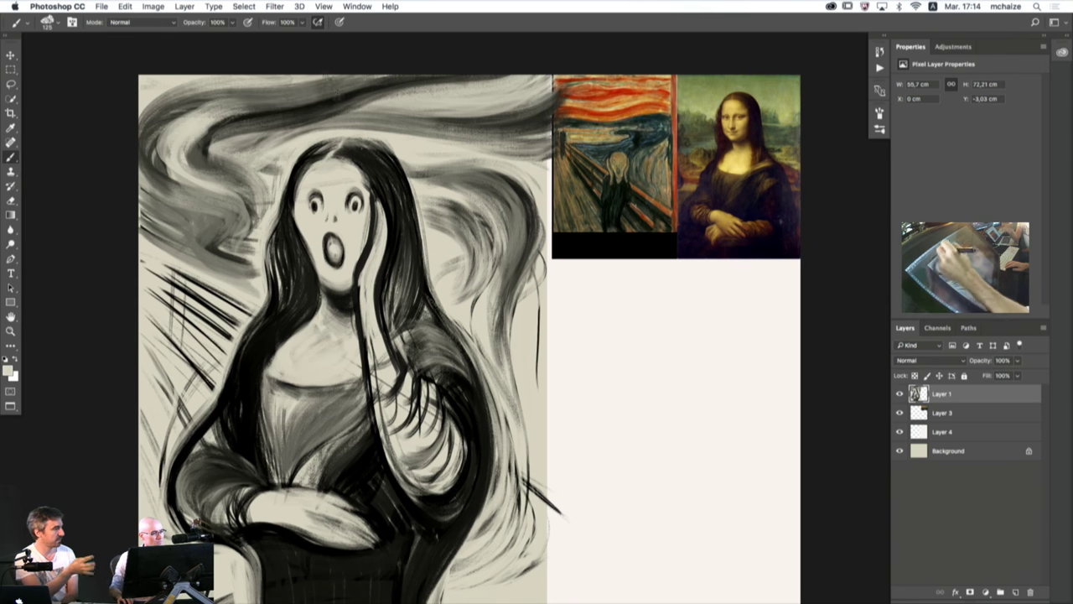
pyautogui.moveTo(189, 133); pyautogui.dragTo(202, 118)
pyautogui.moveTo(179, 180)
pyautogui.mouseDown()
pyautogui.moveTo(223, 219)
pyautogui.moveTo(219, 203)
pyautogui.mouseUp()
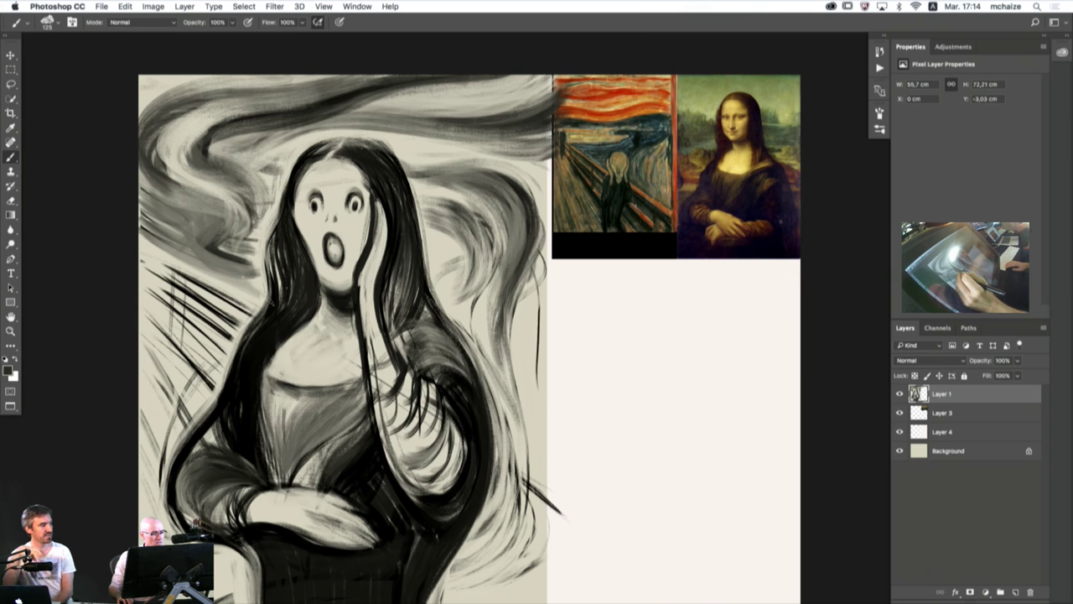
# - Paint a dark mass at the canvas edge below the S-shaped curve, just above the railing lines
pyautogui.moveTo(250, 281)
pyautogui.mouseDown()
pyautogui.moveTo(172, 229)
pyautogui.moveTo(124, 156)
pyautogui.mouseUp()
pyautogui.moveTo(174, 228)
pyautogui.mouseDown()
pyautogui.moveTo(169, 209)
pyautogui.moveTo(178, 232)
pyautogui.moveTo(139, 220)
pyautogui.mouseUp()
pyautogui.moveTo(174, 255)
pyautogui.mouseDown()
pyautogui.moveTo(132, 235)
pyautogui.moveTo(175, 234)
pyautogui.mouseUp()
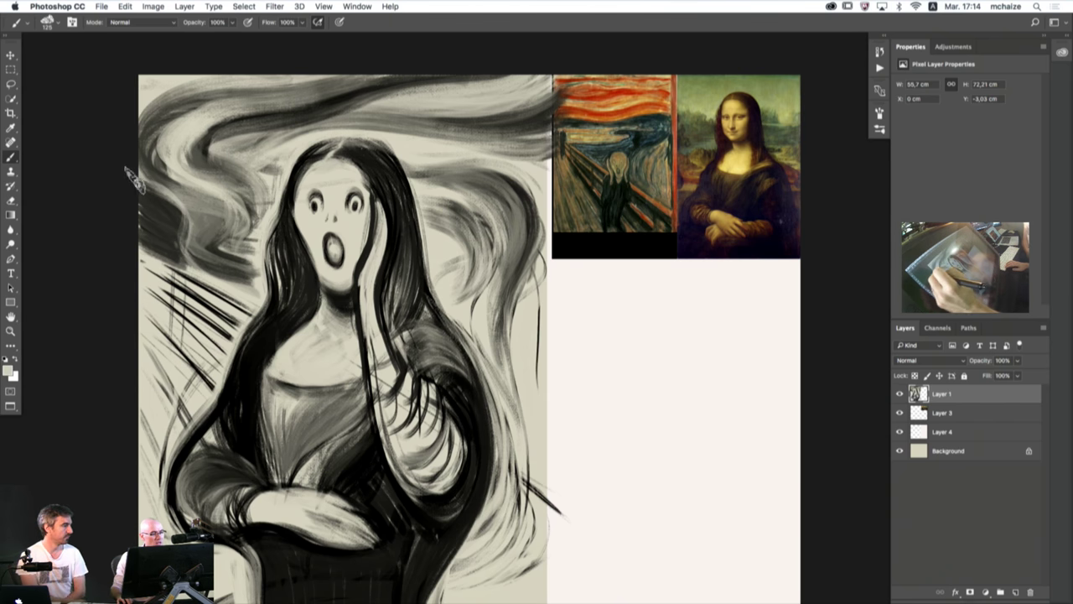
# - Thicken the diagonal bridge railings beside the hair with broad dark strokes
pyautogui.press('x')
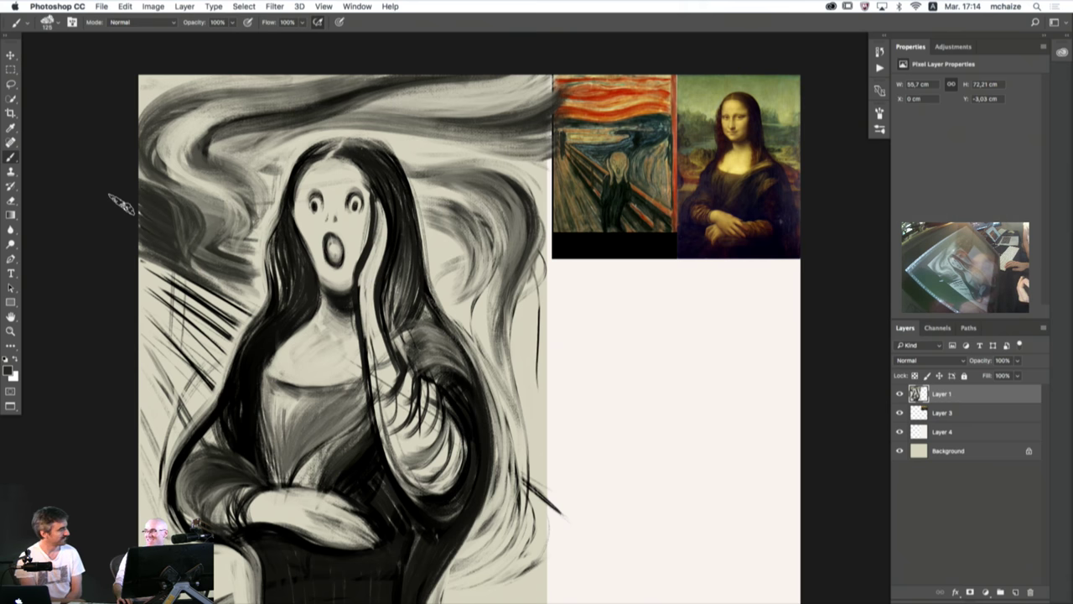
pyautogui.moveTo(168, 281)
pyautogui.mouseDown()
pyautogui.moveTo(234, 324)
pyautogui.moveTo(176, 294)
pyautogui.mouseUp()
pyautogui.moveTo(242, 345)
pyautogui.mouseDown()
pyautogui.moveTo(190, 298)
pyautogui.moveTo(193, 376)
pyautogui.moveTo(165, 307)
pyautogui.moveTo(223, 357)
pyautogui.moveTo(154, 294)
pyautogui.mouseUp()
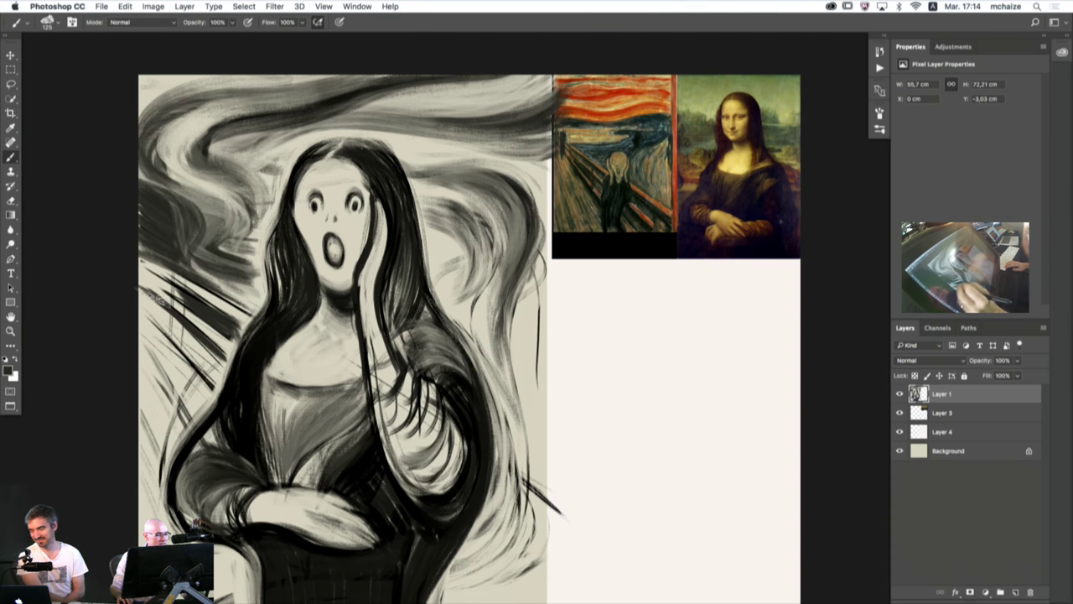
pyautogui.moveTo(227, 383); pyautogui.dragTo(168, 328)
pyautogui.moveTo(223, 384); pyautogui.dragTo(169, 331)
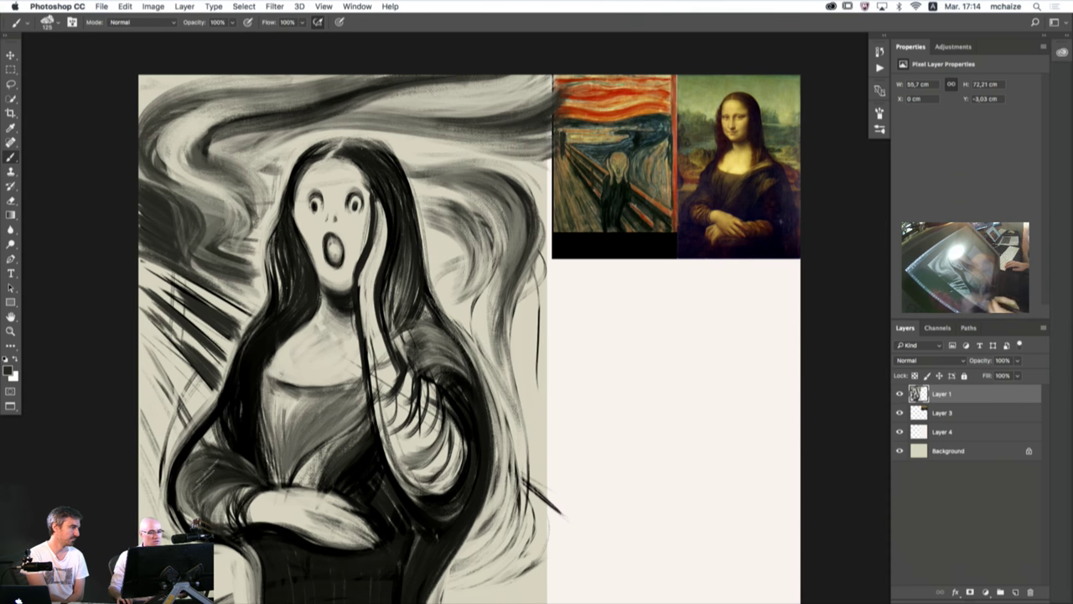
# - Block in the bridge railings below the raised arm in black, and shade the gaps between them with sampled grey
pyautogui.moveTo(423, 473); pyautogui.dragTo(431, 433)
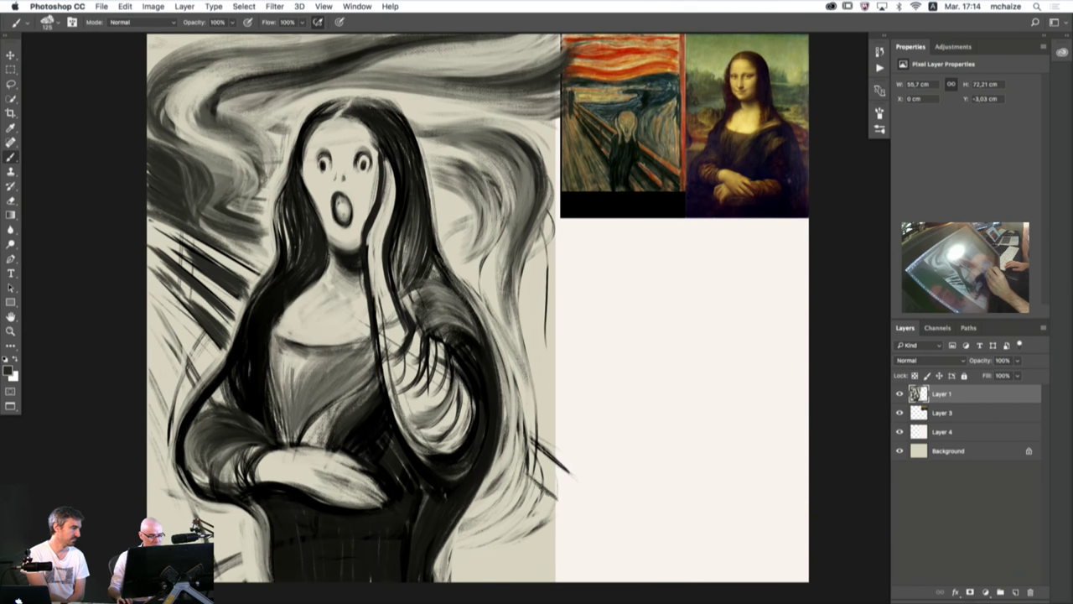
pyautogui.moveTo(554, 520); pyautogui.dragTo(525, 480)
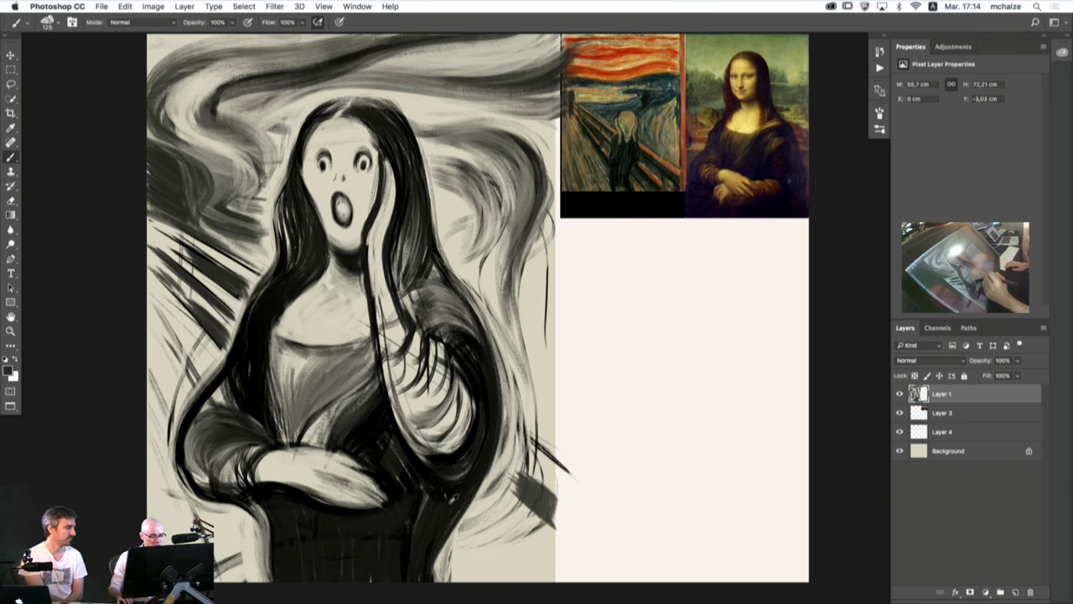
pyautogui.moveTo(542, 493)
pyautogui.mouseDown()
pyautogui.moveTo(550, 521)
pyautogui.moveTo(535, 503)
pyautogui.moveTo(539, 489)
pyautogui.mouseUp()
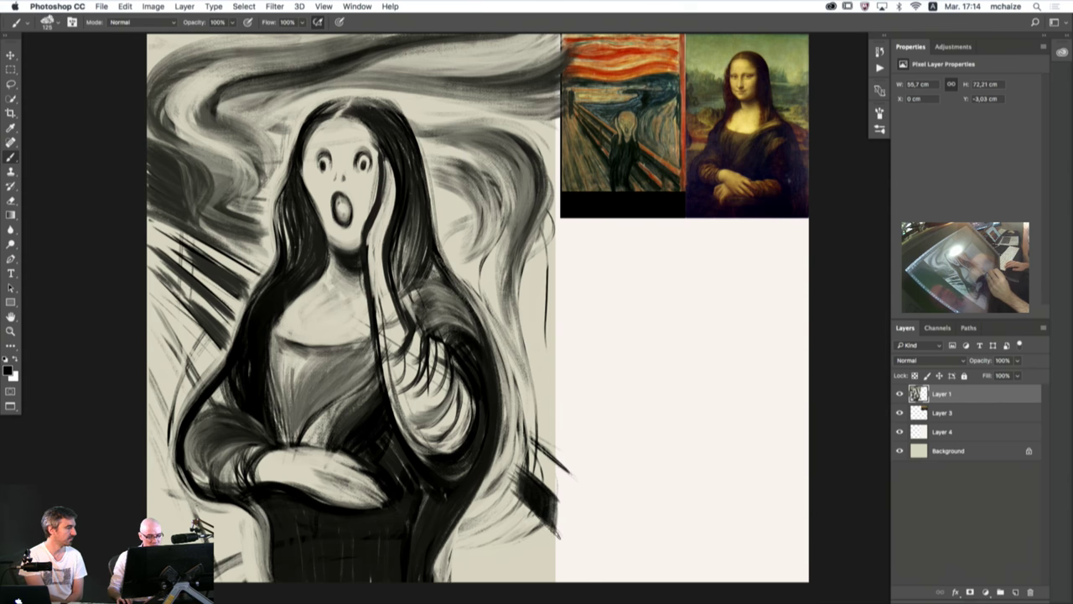
pyautogui.scroll(-2, 478, 306)
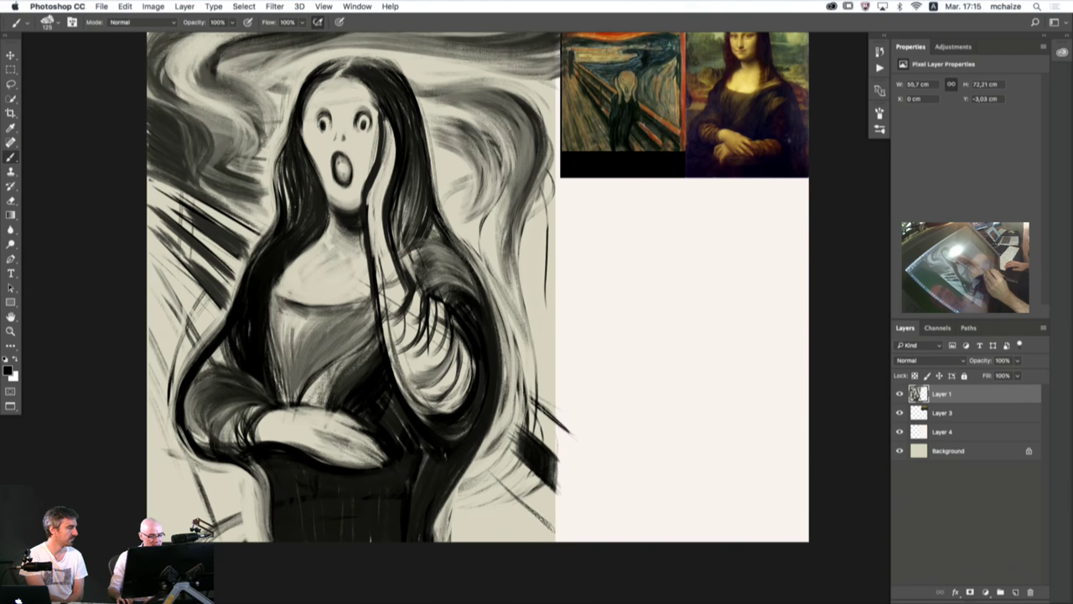
pyautogui.moveTo(555, 547); pyautogui.dragTo(484, 478)
pyautogui.moveTo(540, 547); pyautogui.dragTo(477, 483)
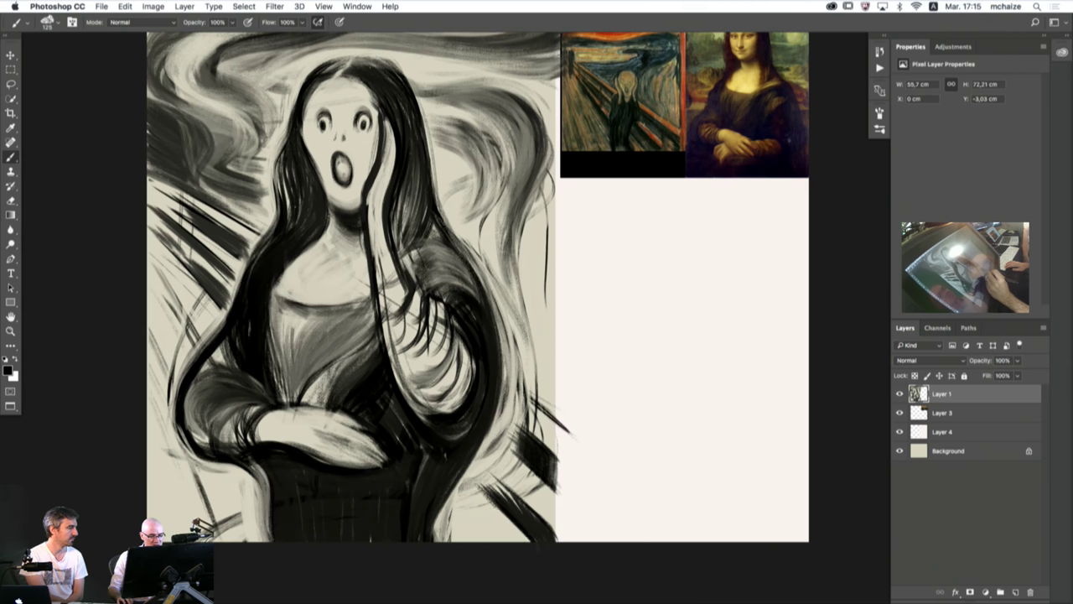
pyautogui.moveTo(523, 514); pyautogui.dragTo(480, 467)
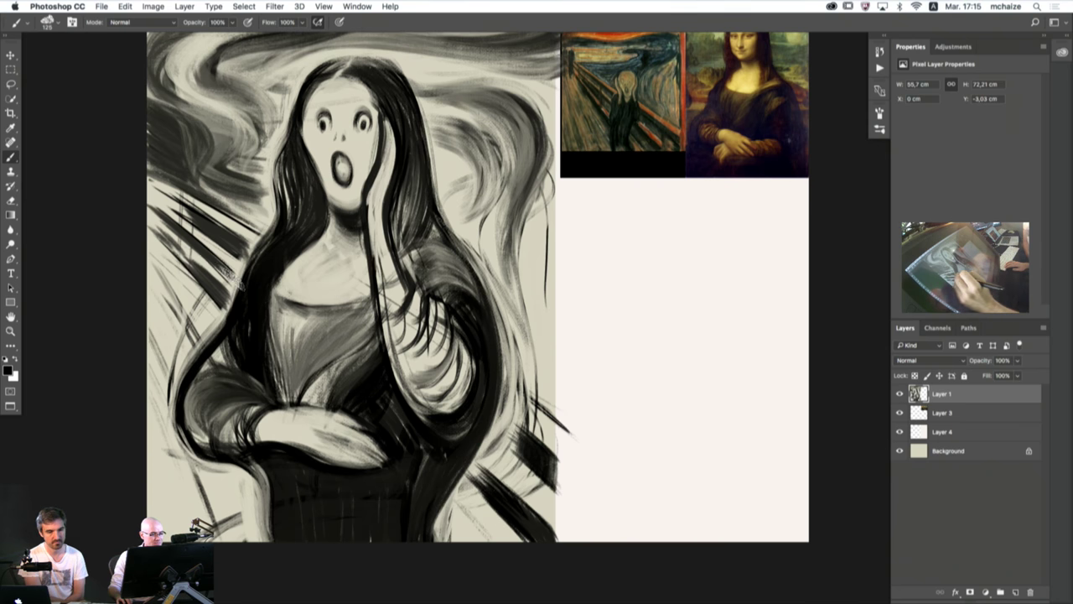
pyautogui.moveTo(451, 510)
pyautogui.mouseDown()
pyautogui.moveTo(471, 530)
pyautogui.moveTo(446, 536)
pyautogui.moveTo(461, 545)
pyautogui.moveTo(441, 520)
pyautogui.mouseUp()
pyautogui.keyDown('alt'); pyautogui.click(453, 522); pyautogui.keyUp('alt')
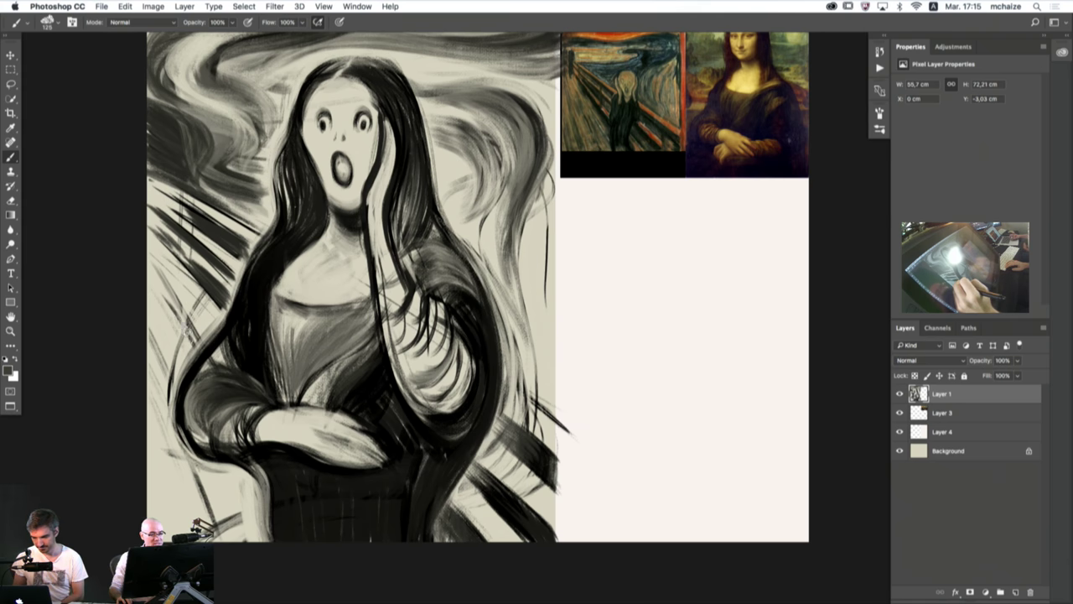
# - Fill the background beside the resting arm with grey down to the canvas bottom, and add dark diagonal strokes over it
pyautogui.moveTo(182, 334)
pyautogui.mouseDown()
pyautogui.moveTo(160, 352)
pyautogui.moveTo(168, 323)
pyautogui.moveTo(149, 266)
pyautogui.moveTo(200, 332)
pyautogui.moveTo(163, 410)
pyautogui.moveTo(178, 365)
pyautogui.moveTo(153, 394)
pyautogui.moveTo(155, 323)
pyautogui.moveTo(188, 331)
pyautogui.moveTo(168, 478)
pyautogui.moveTo(159, 470)
pyautogui.moveTo(210, 470)
pyautogui.moveTo(252, 520)
pyautogui.moveTo(251, 537)
pyautogui.moveTo(223, 499)
pyautogui.moveTo(168, 478)
pyautogui.mouseUp()
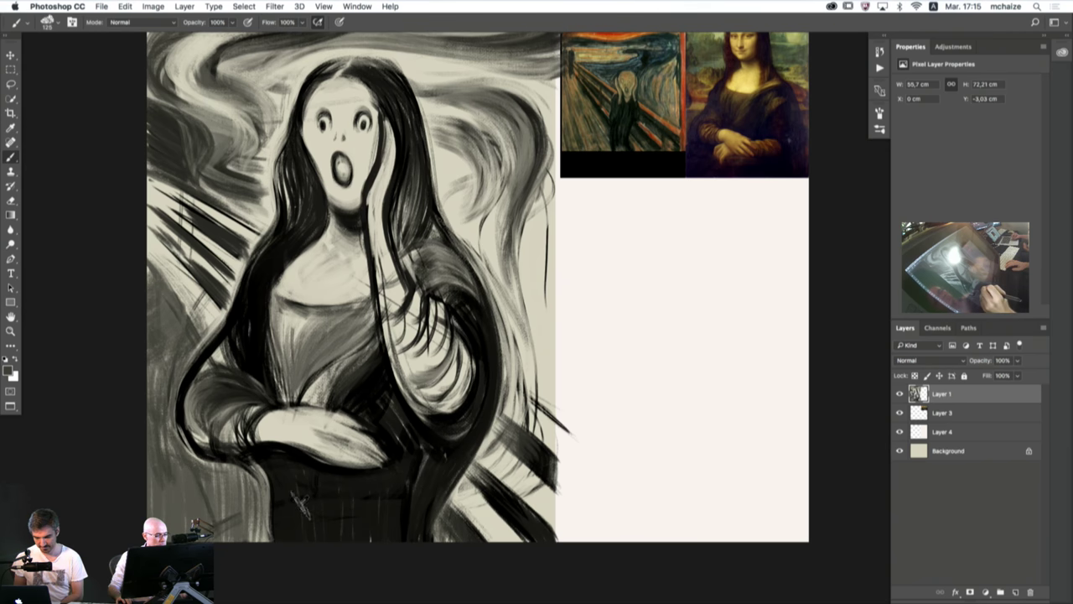
pyautogui.moveTo(301, 504)
pyautogui.mouseDown()
pyautogui.moveTo(242, 519)
pyautogui.moveTo(236, 549)
pyautogui.moveTo(218, 504)
pyautogui.moveTo(209, 527)
pyautogui.mouseUp()
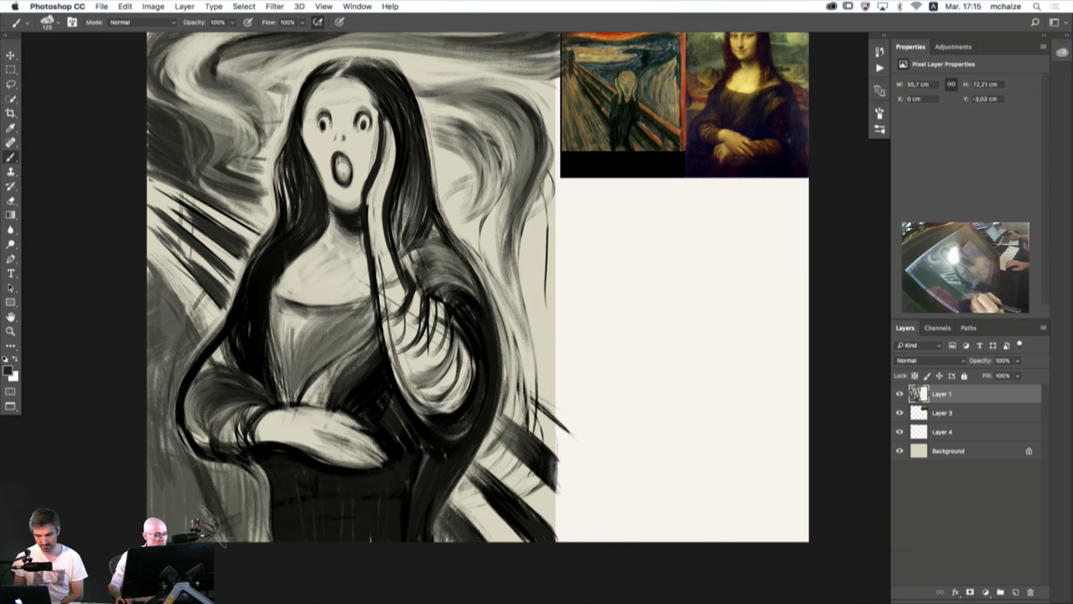
pyautogui.moveTo(156, 430); pyautogui.dragTo(243, 541)
pyautogui.moveTo(172, 399)
pyautogui.mouseDown()
pyautogui.moveTo(203, 470)
pyautogui.moveTo(141, 367)
pyautogui.mouseUp()
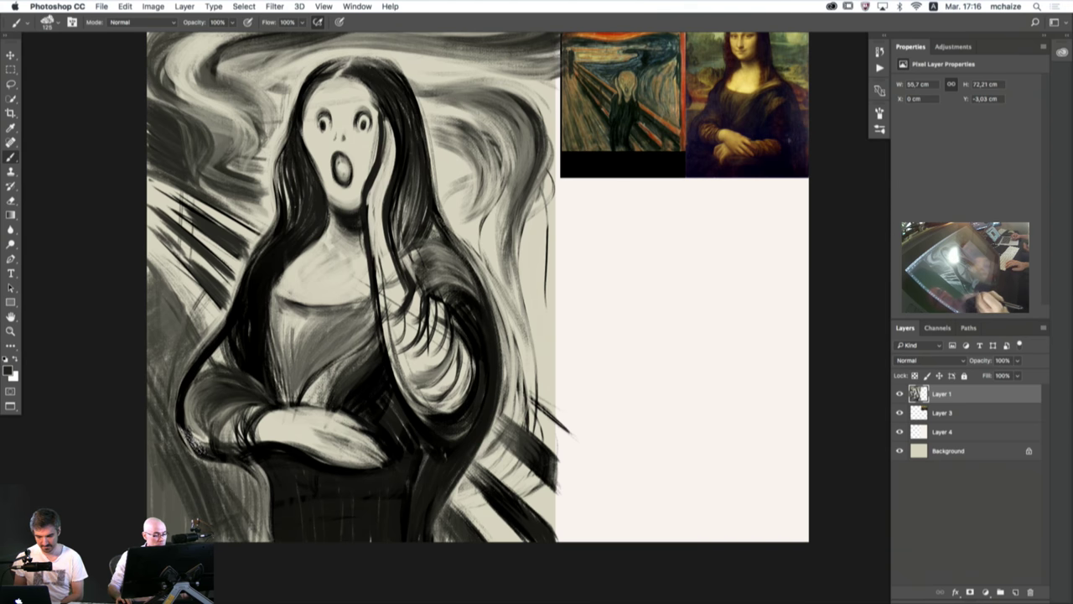
# - Enlarge the brush to 200 and blend the shaded background beside the resting arm with sampled grey and dark strokes
pyautogui.keyDown('alt'); pyautogui.click(182, 438); pyautogui.keyUp('alt')
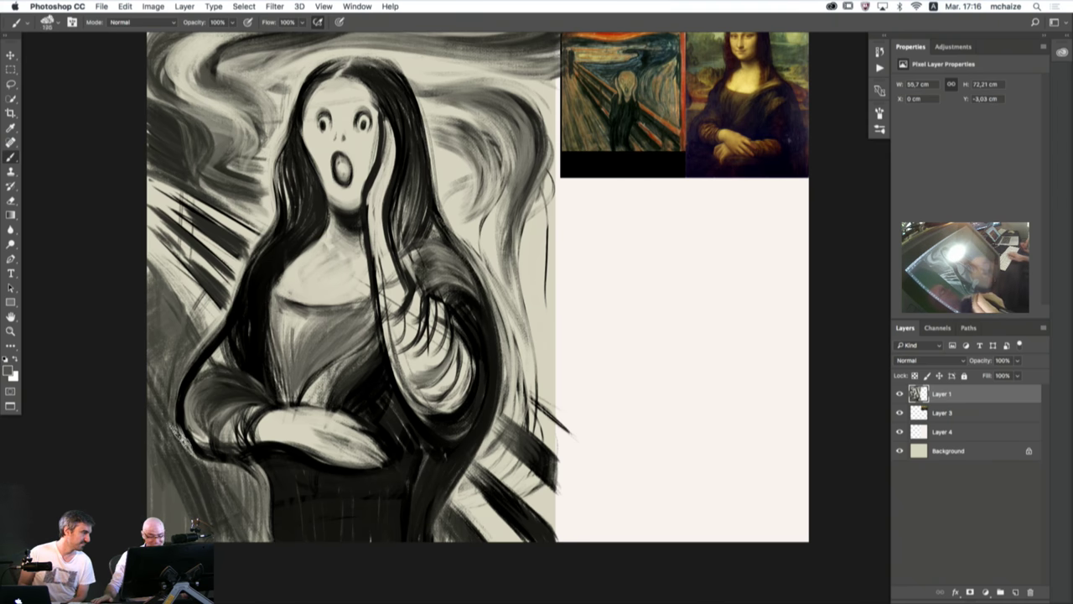
pyautogui.moveTo(201, 461); pyautogui.dragTo(228, 504)
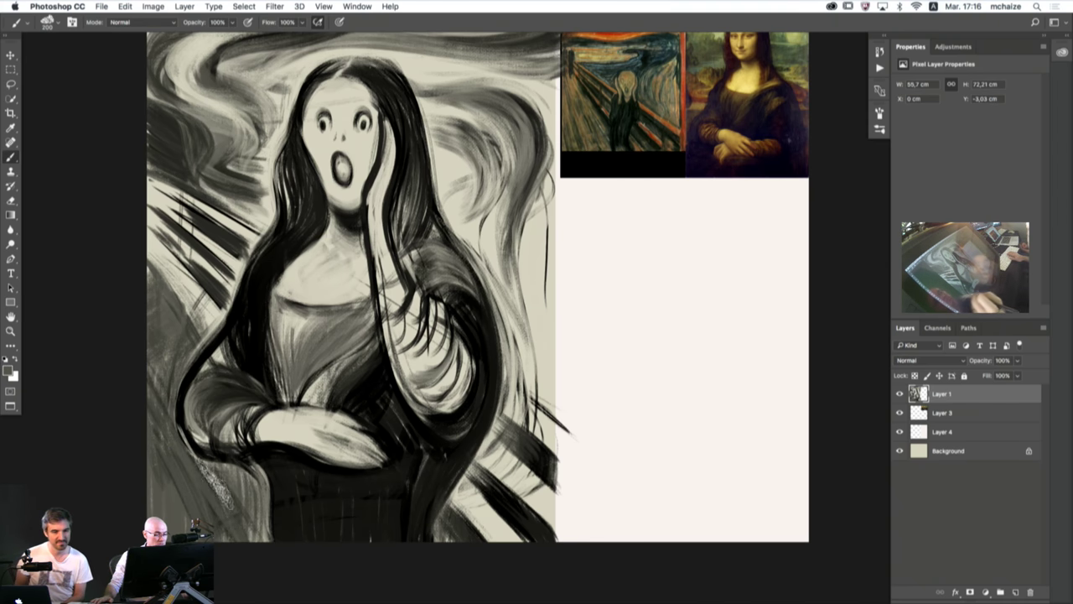
pyautogui.press('super+z')
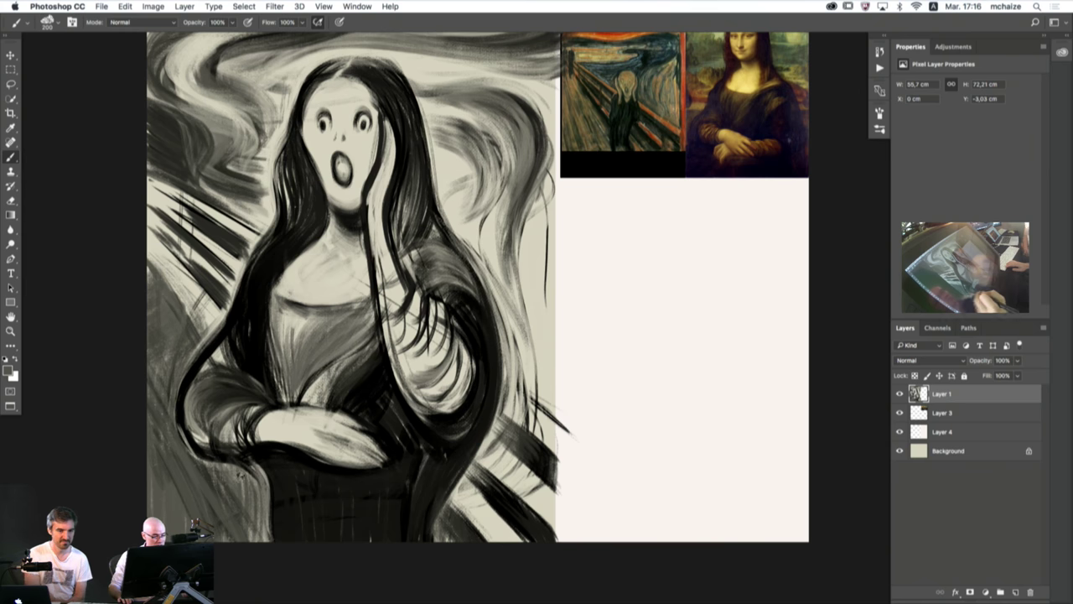
pyautogui.press('x')
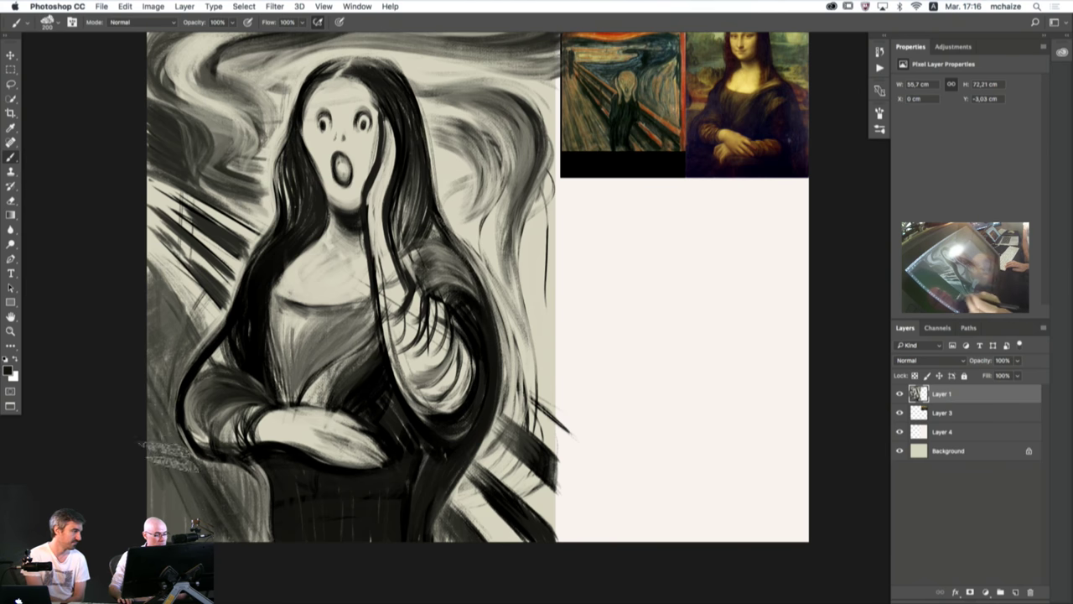
pyautogui.press('x')
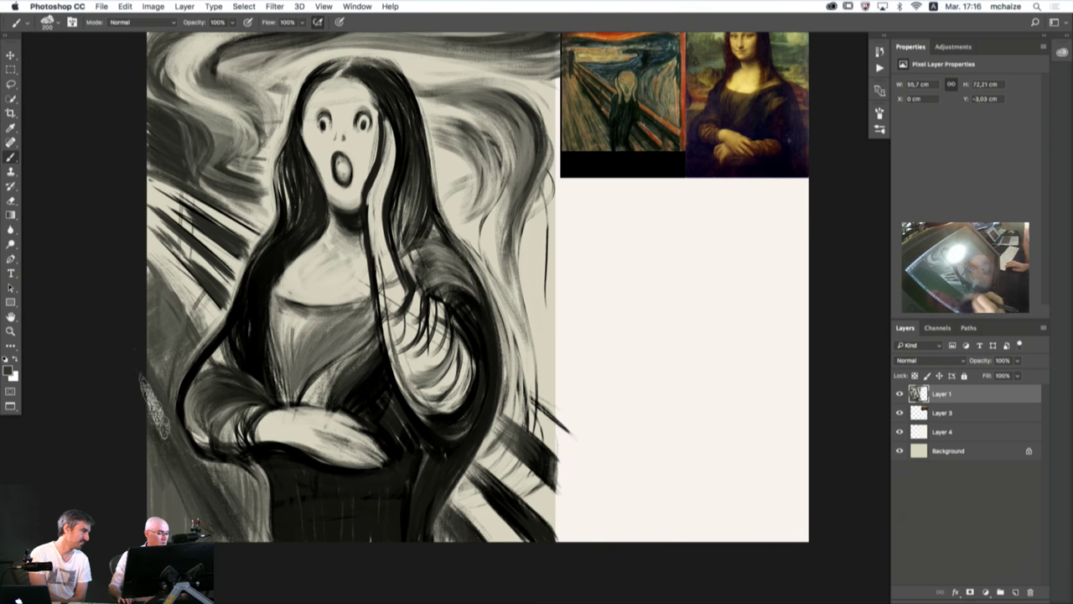
pyautogui.press('x')
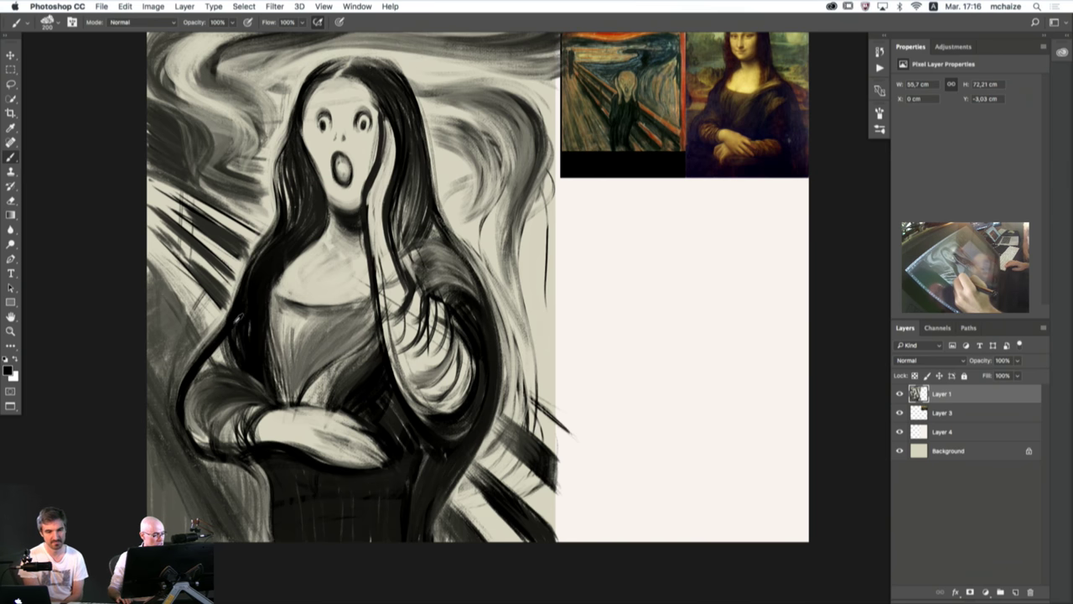
# - Darken the resting arm's shoulder, sleeve and lower cloak outline with broad black strokes
pyautogui.moveTo(229, 340); pyautogui.dragTo(197, 401)
pyautogui.moveTo(219, 362); pyautogui.dragTo(202, 437)
pyautogui.moveTo(204, 387)
pyautogui.mouseDown()
pyautogui.moveTo(204, 440)
pyautogui.moveTo(267, 480)
pyautogui.moveTo(274, 539)
pyautogui.mouseUp()
pyautogui.moveTo(264, 472)
pyautogui.mouseDown()
pyautogui.moveTo(205, 440)
pyautogui.moveTo(258, 461)
pyautogui.moveTo(202, 397)
pyautogui.moveTo(259, 371)
pyautogui.moveTo(204, 422)
pyautogui.mouseUp()
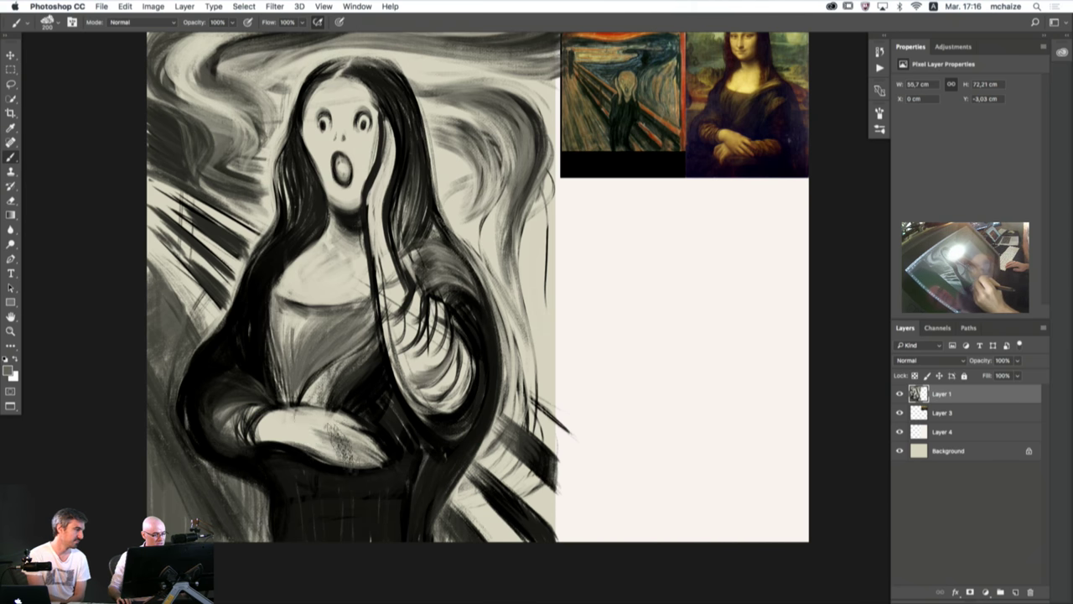
# - Shade the resting hand and forearm with grey, and blend the tones using colours sampled from the hand
pyautogui.moveTo(317, 422); pyautogui.dragTo(365, 462)
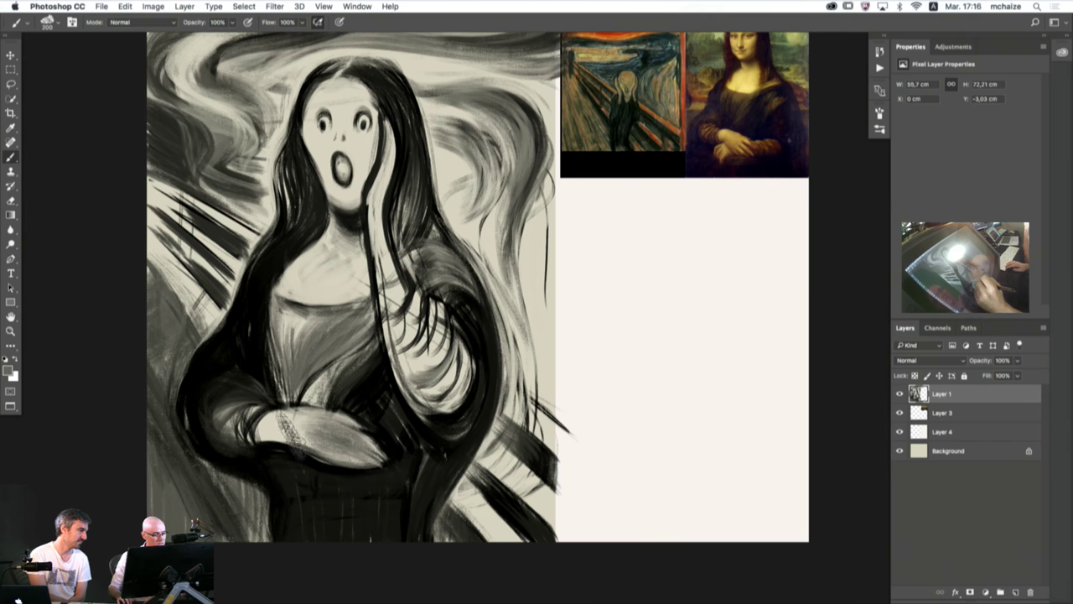
pyautogui.moveTo(291, 435); pyautogui.dragTo(366, 447)
pyautogui.keyDown('alt'); pyautogui.click(299, 428); pyautogui.keyUp('alt')
pyautogui.keyDown('alt'); pyautogui.click(361, 450); pyautogui.keyUp('alt')
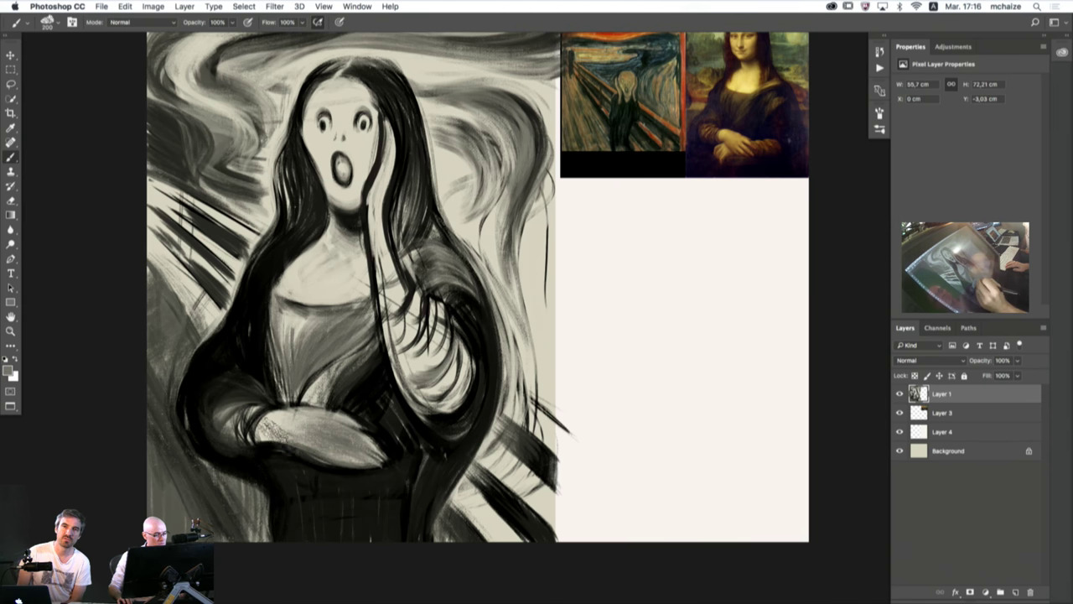
pyautogui.keyDown('alt'); pyautogui.click(286, 423); pyautogui.keyUp('alt')
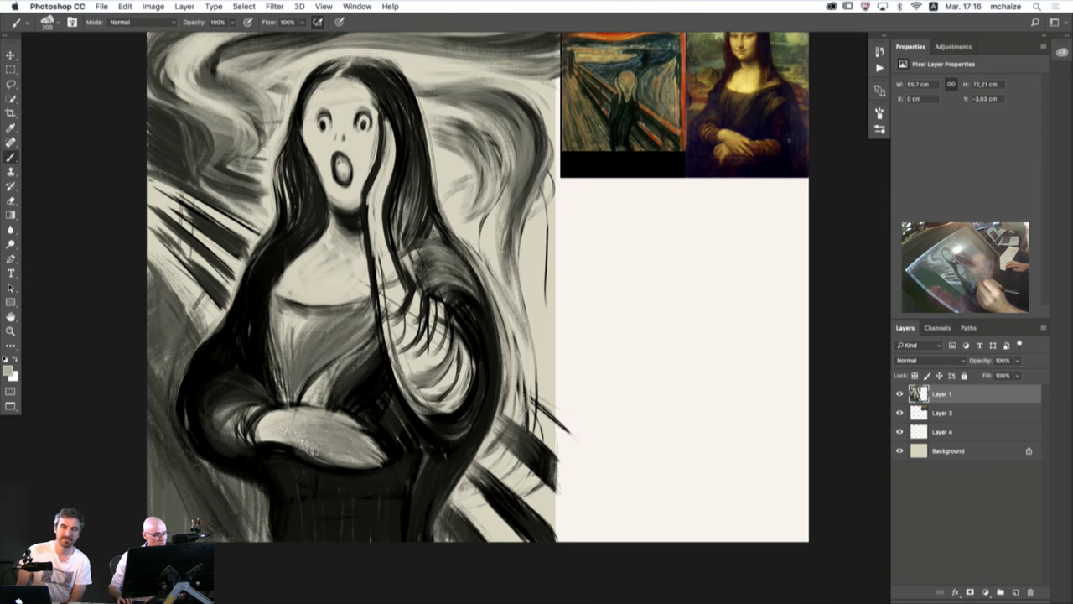
# - Examine the overall contrast and readability of the whole composition at thumbnail size
pyautogui.press('super+minus')
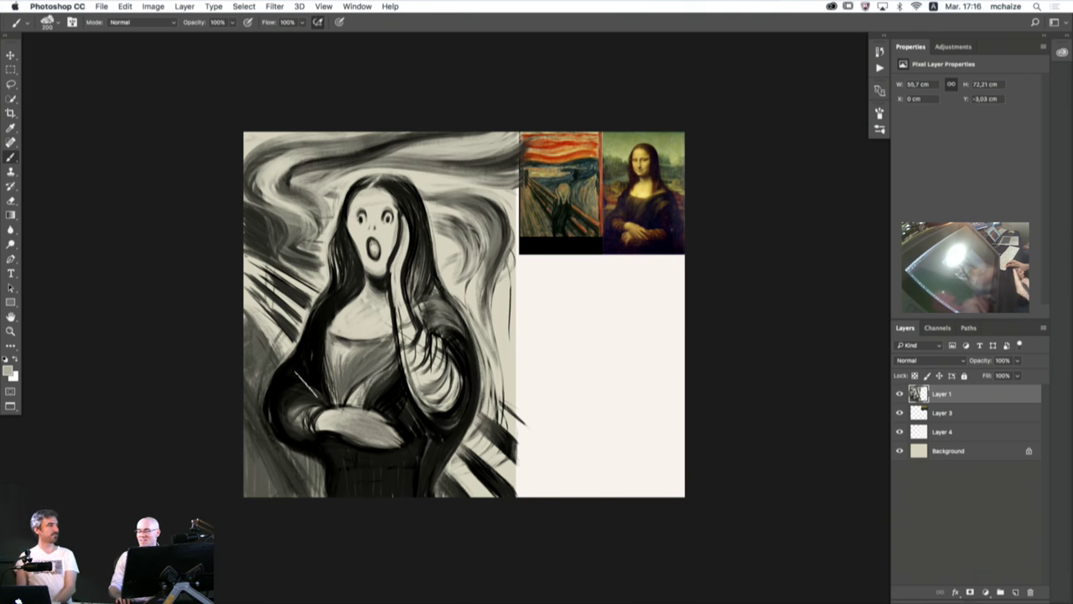
pyautogui.press('super+minus')
pyautogui.press('super+minus')
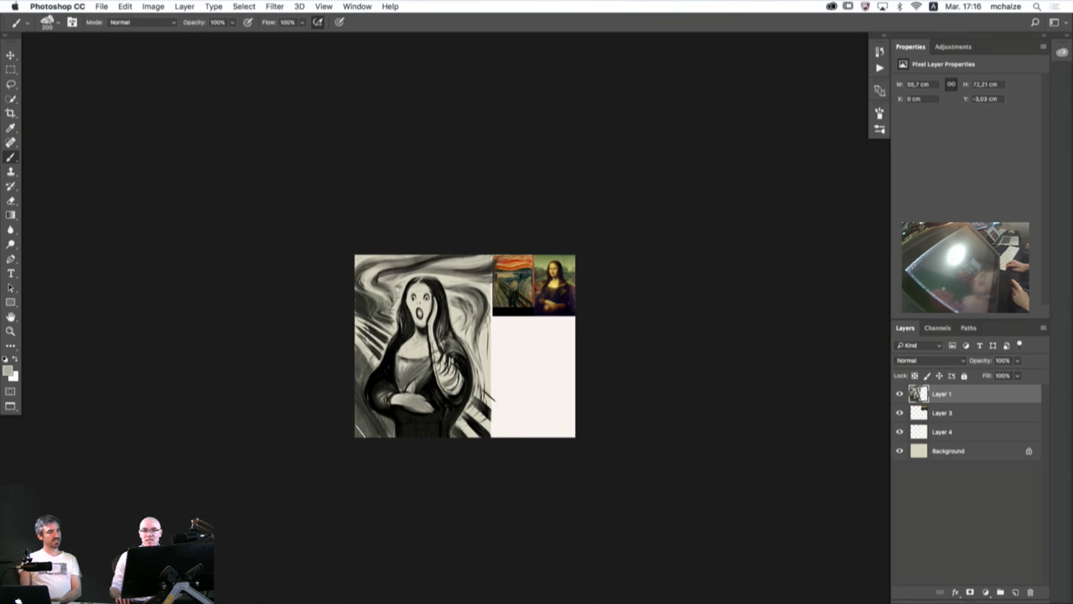
pyautogui.keyDown('alt'); pyautogui.click(368, 384); pyautogui.keyUp('alt')
pyautogui.keyDown('alt'); pyautogui.click(369, 384); pyautogui.keyUp('alt')
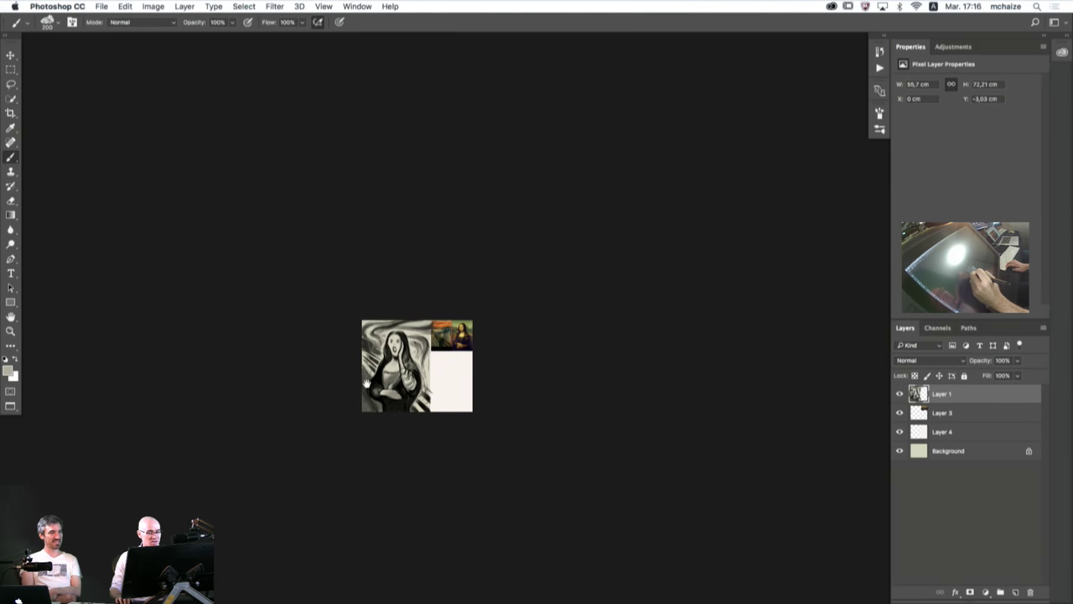
# - Darken the railings and the background beside the resting arm with strokes in a sampled dark tone
pyautogui.moveTo(337, 377); pyautogui.dragTo(425, 377)
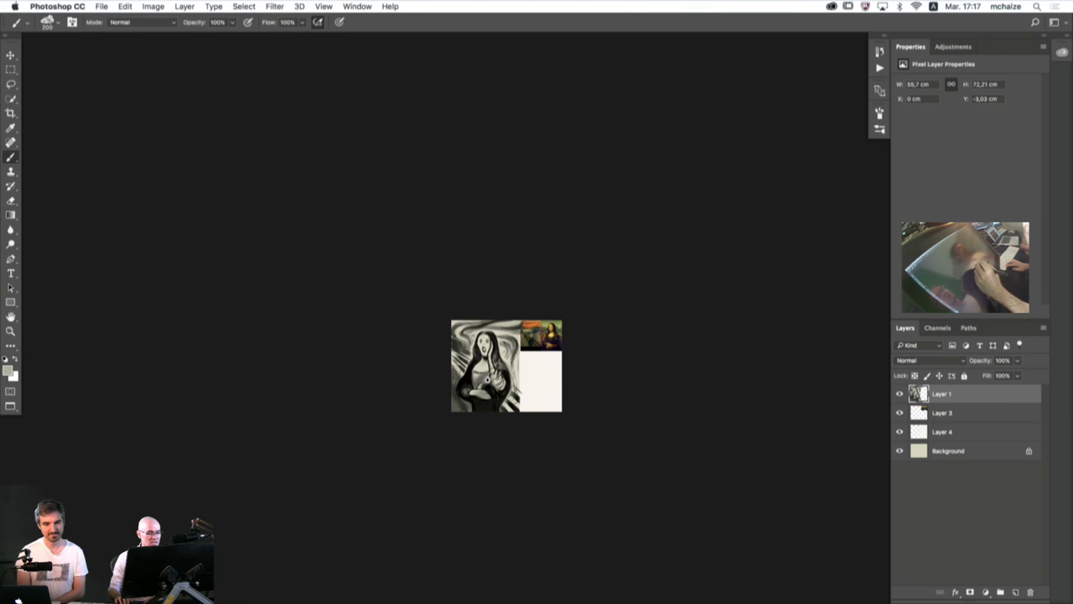
pyautogui.scroll(4, 487, 382)
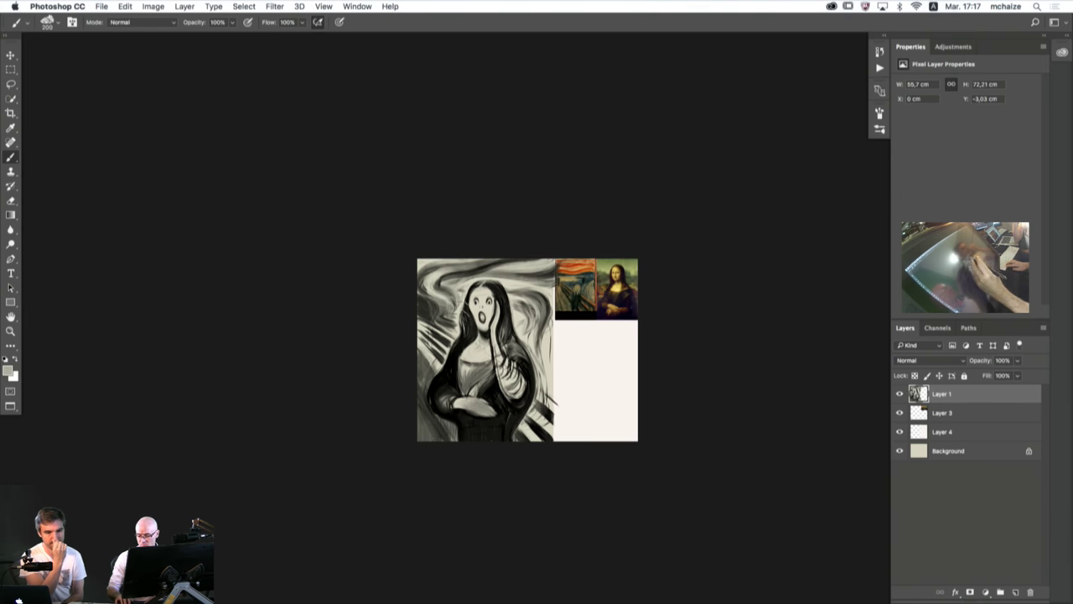
pyautogui.keyDown('alt'); pyautogui.click(429, 373); pyautogui.keyUp('alt')
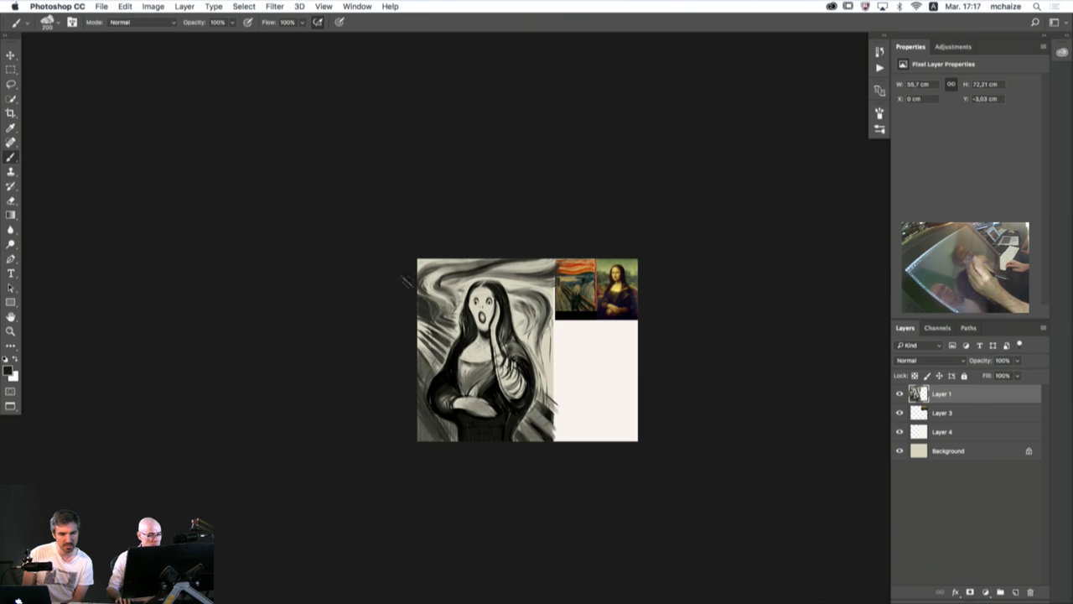
pyautogui.scroll(2, 434, 350)
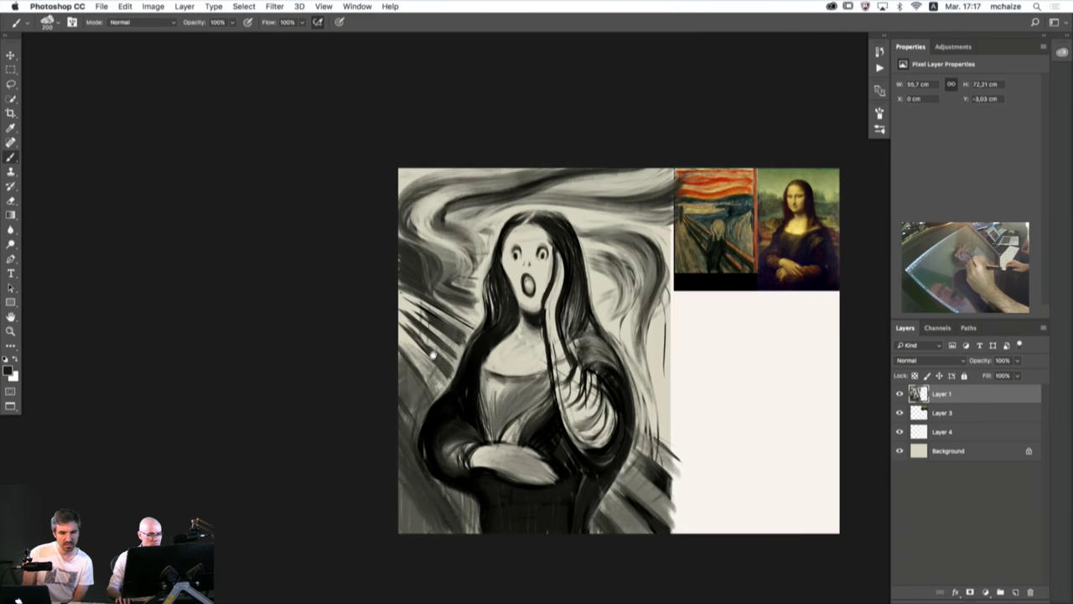
pyautogui.moveTo(453, 337); pyautogui.dragTo(374, 338)
pyautogui.scroll(2, 354, 358)
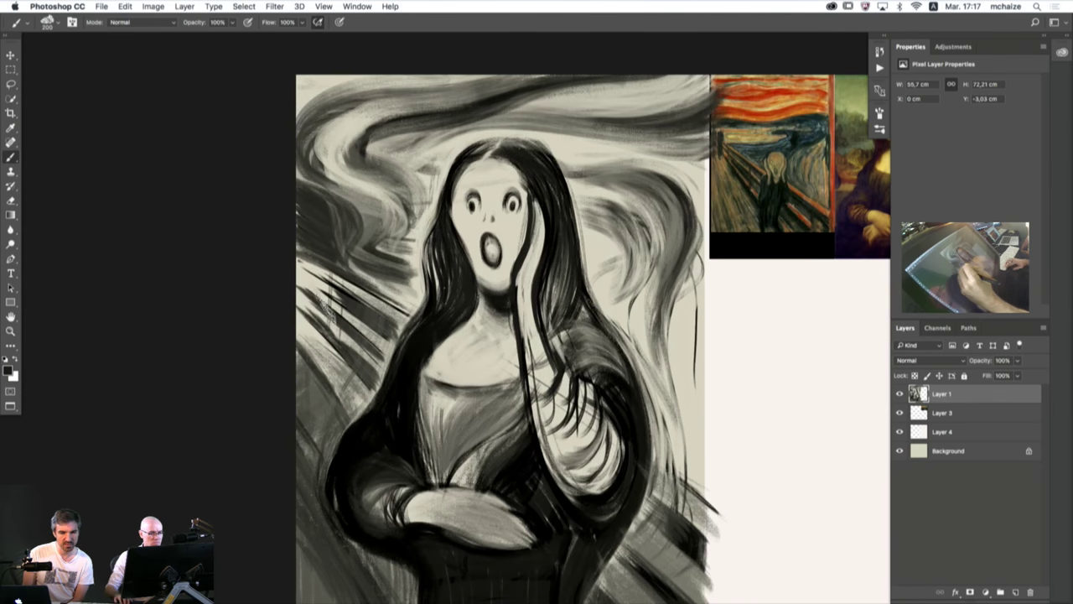
pyautogui.moveTo(339, 294); pyautogui.dragTo(316, 292)
pyautogui.press('super+minus')
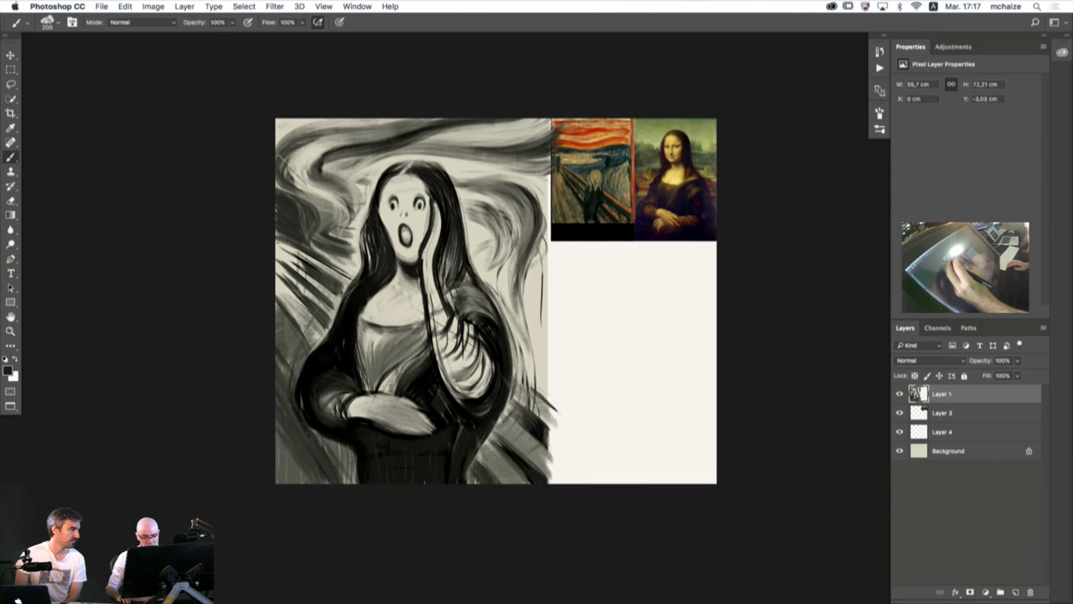
# - Deepen and blend the sky swirls beside and above the head with sampled light and dark tones
pyautogui.keyDown('alt'); pyautogui.click(302, 235); pyautogui.keyUp('alt')
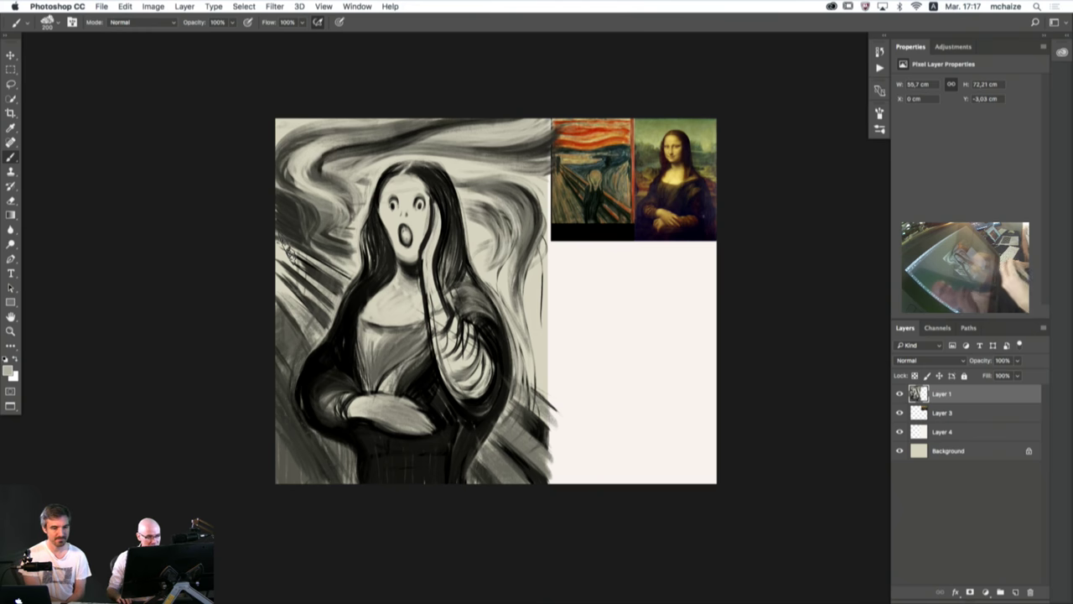
pyautogui.keyDown('alt'); pyautogui.click(370, 287); pyautogui.keyUp('alt')
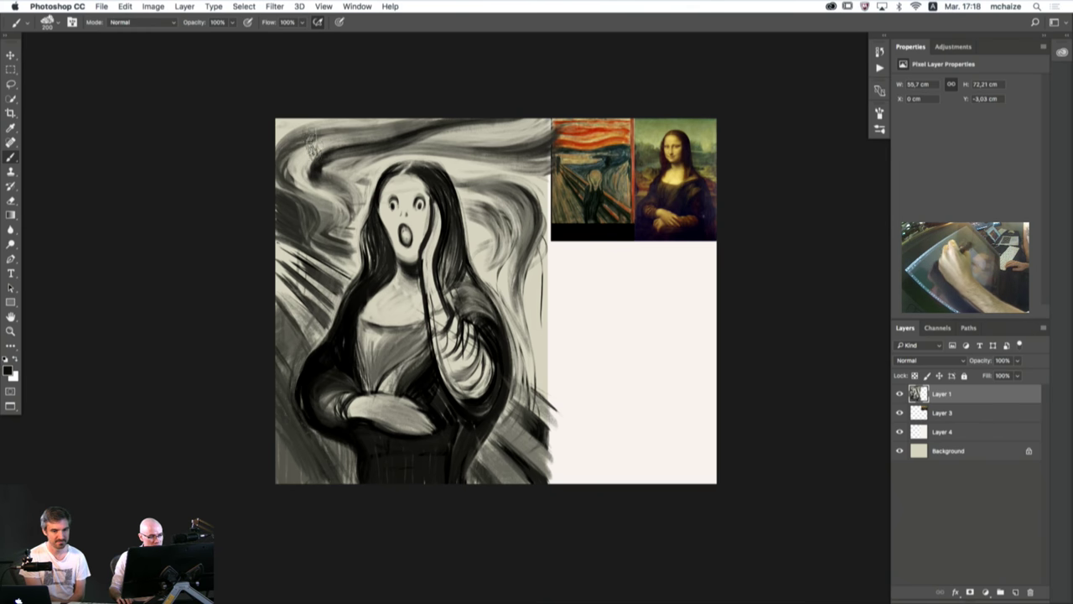
pyautogui.moveTo(332, 152)
pyautogui.mouseDown()
pyautogui.moveTo(316, 179)
pyautogui.moveTo(345, 216)
pyautogui.mouseUp()
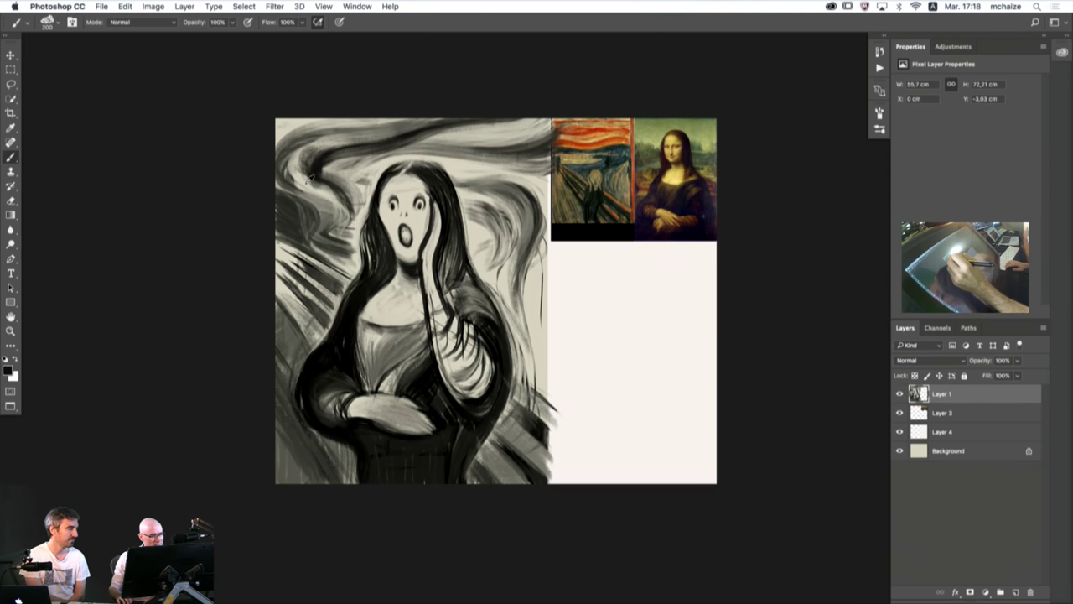
pyautogui.keyDown('alt'); pyautogui.click(337, 192); pyautogui.keyUp('alt')
pyautogui.moveTo(305, 151); pyautogui.dragTo(306, 174)
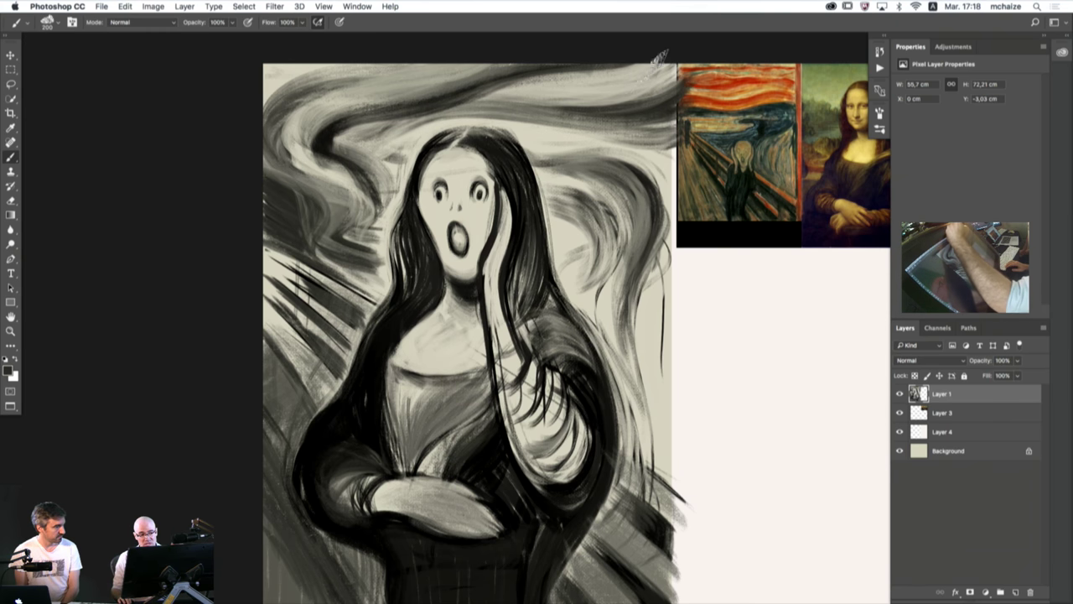
pyautogui.moveTo(563, 77)
pyautogui.mouseDown()
pyautogui.moveTo(522, 101)
pyautogui.moveTo(651, 69)
pyautogui.moveTo(453, 100)
pyautogui.moveTo(616, 91)
pyautogui.mouseUp()
pyautogui.keyDown('alt'); pyautogui.click(509, 93); pyautogui.keyUp('alt')
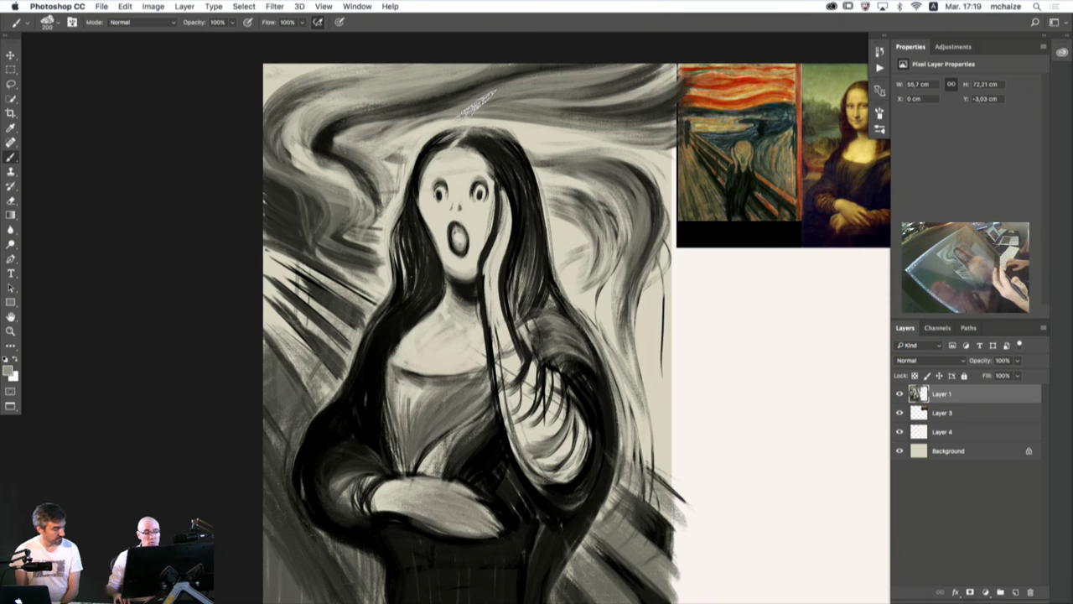
# - Reduce the brush to 80 and refine the swirl above the railings with curved strokes in sampled tones
pyautogui.keyDown('alt'); pyautogui.click(349, 234); pyautogui.keyUp('alt')
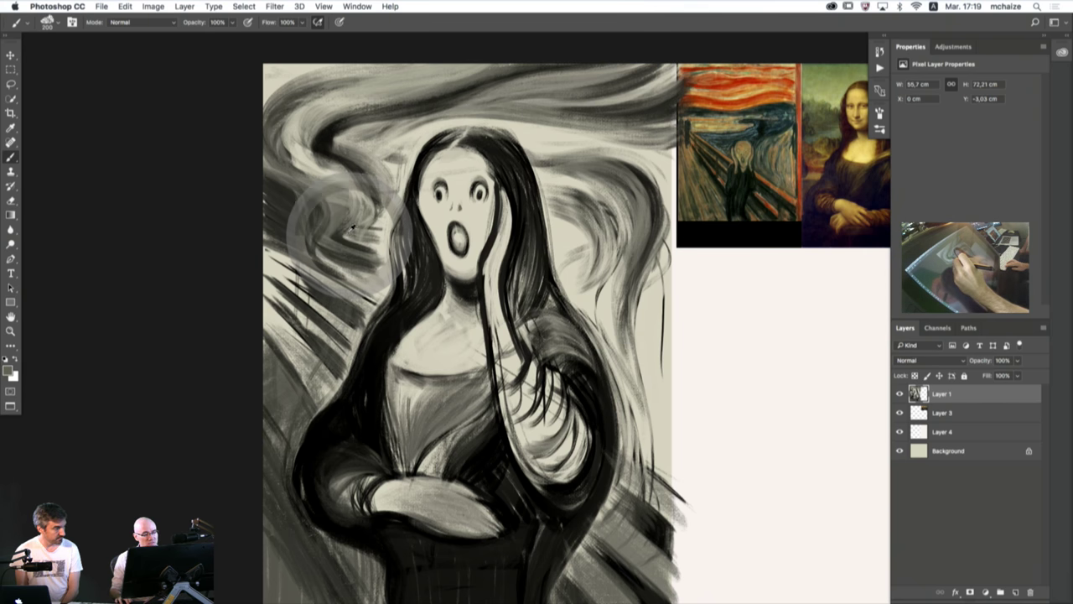
pyautogui.press('[')
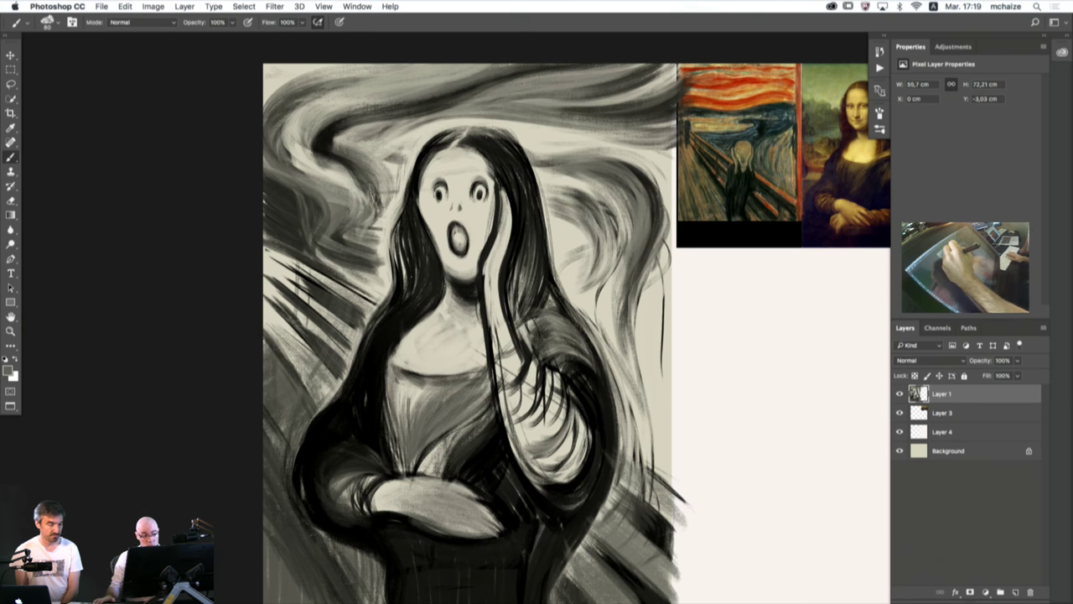
pyautogui.moveTo(374, 186)
pyautogui.mouseDown()
pyautogui.moveTo(363, 223)
pyautogui.moveTo(359, 156)
pyautogui.mouseUp()
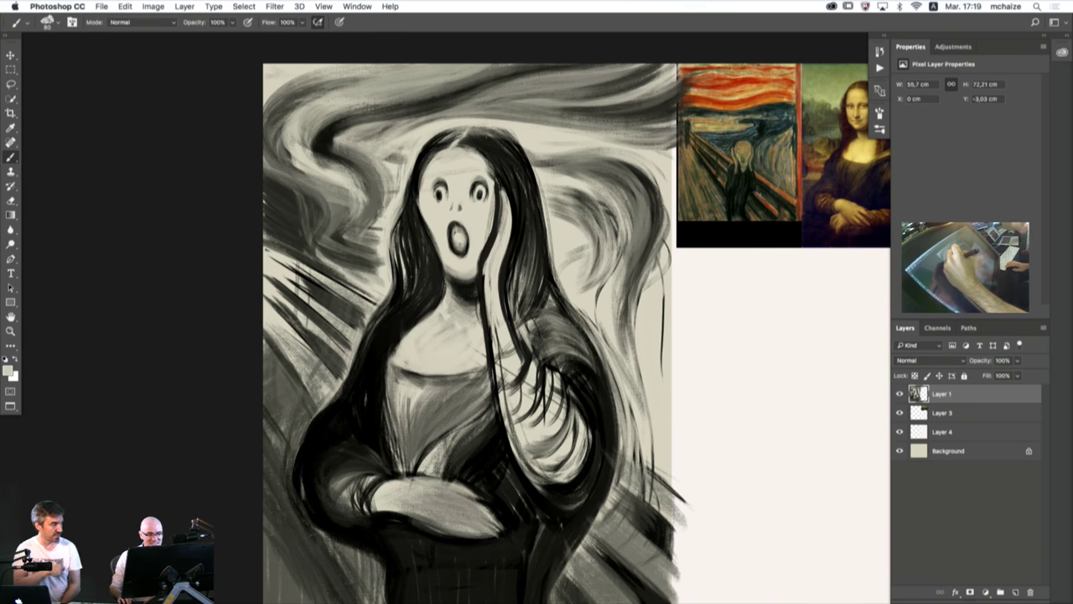
pyautogui.moveTo(364, 186); pyautogui.dragTo(336, 252)
pyautogui.moveTo(317, 160); pyautogui.dragTo(356, 199)
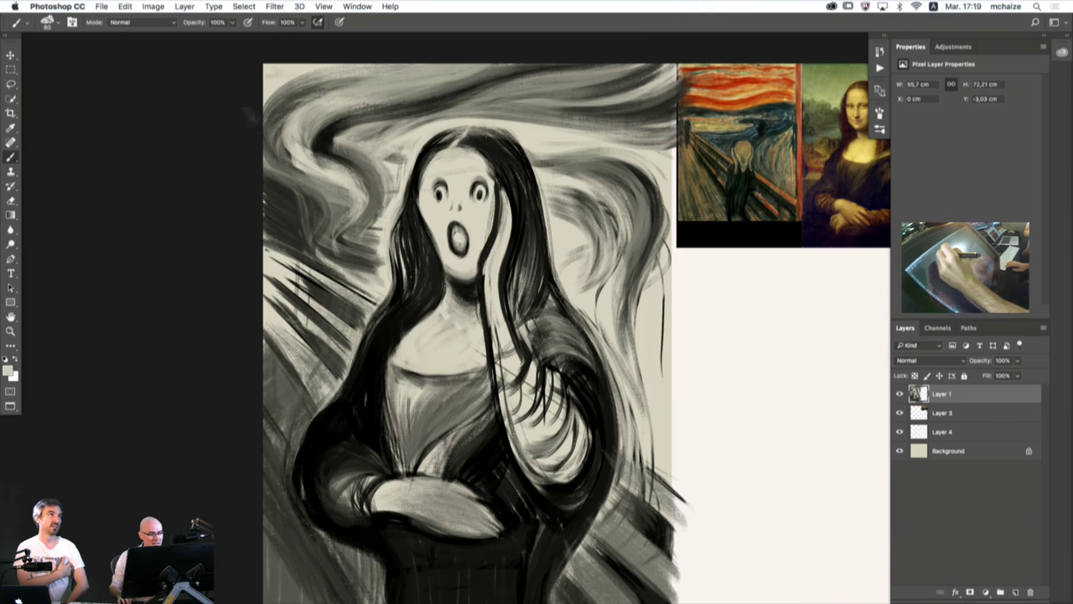
pyautogui.moveTo(310, 228); pyautogui.dragTo(256, 153)
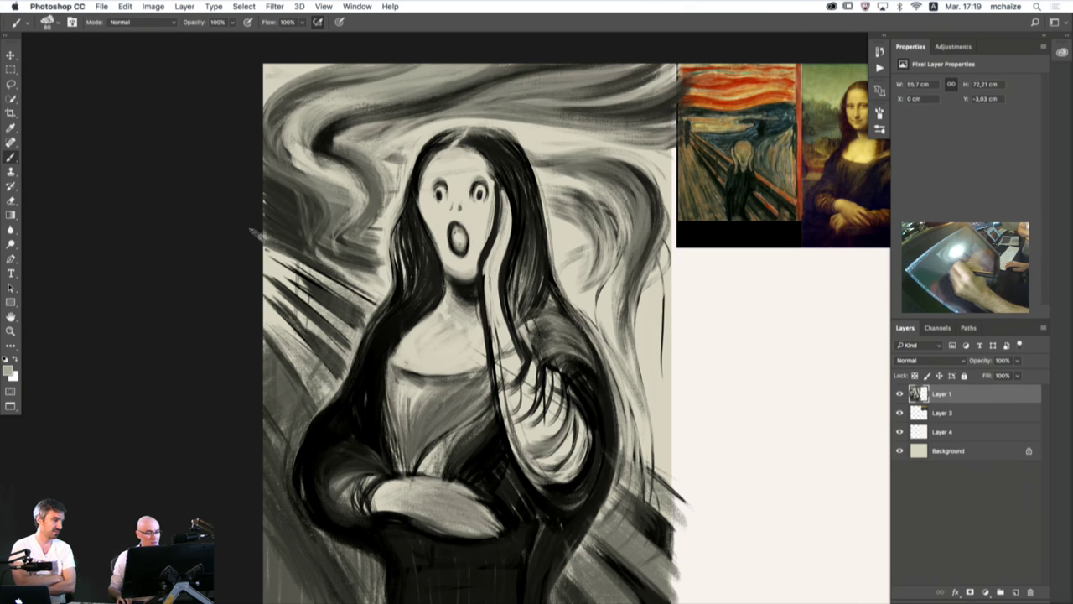
# - Enlarge the brush to 150 and paint a dark wavy band down the painting's right edge beside the raised arm
pyautogui.moveTo(402, 269); pyautogui.dragTo(323, 257)
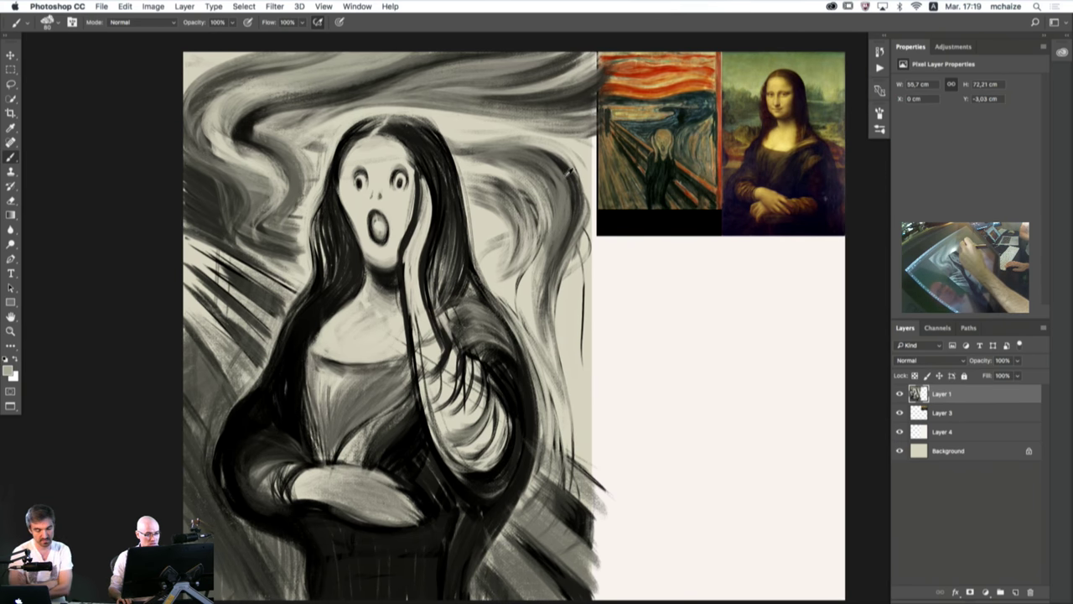
pyautogui.keyDown('alt'); pyautogui.click(567, 173); pyautogui.keyUp('alt')
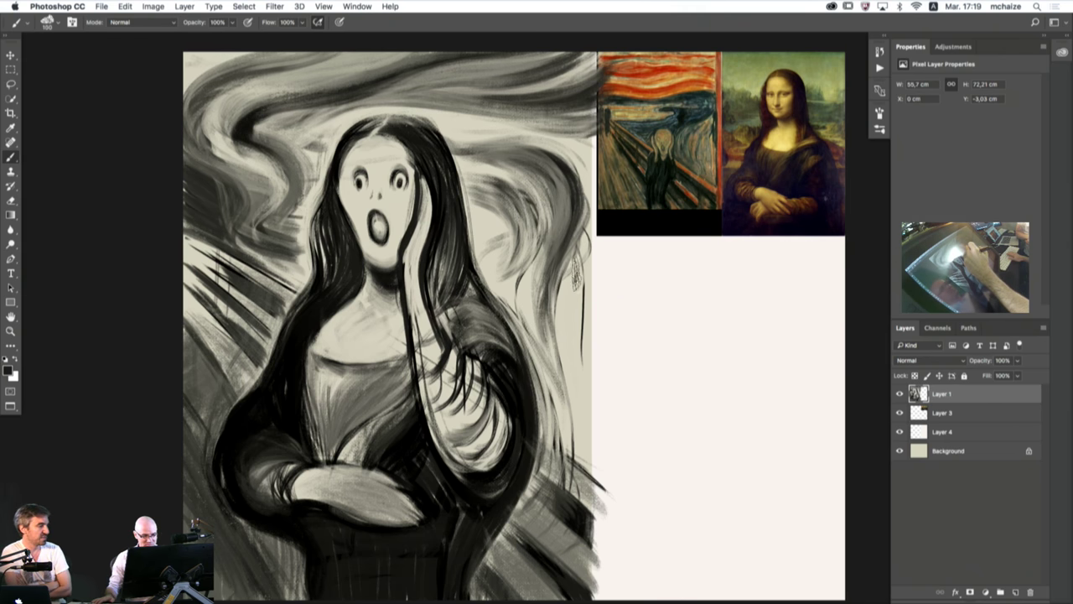
pyautogui.press(']')
pyautogui.press(']')
pyautogui.moveTo(596, 259)
pyautogui.mouseDown()
pyautogui.moveTo(562, 449)
pyautogui.moveTo(578, 283)
pyautogui.mouseUp()
pyautogui.moveTo(592, 239); pyautogui.dragTo(567, 372)
pyautogui.moveTo(596, 262); pyautogui.dragTo(568, 410)
pyautogui.moveTo(605, 275)
pyautogui.mouseDown()
pyautogui.moveTo(580, 339)
pyautogui.moveTo(571, 448)
pyautogui.mouseUp()
pyautogui.moveTo(569, 344); pyautogui.dragTo(552, 424)
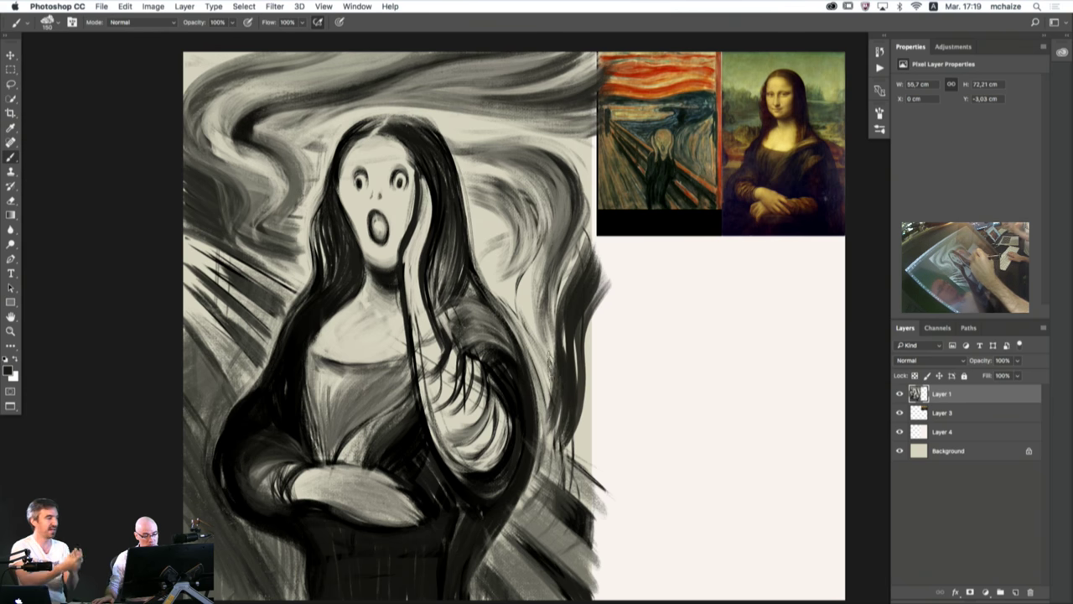
pyautogui.moveTo(592, 245)
pyautogui.mouseDown()
pyautogui.moveTo(554, 394)
pyautogui.moveTo(563, 352)
pyautogui.mouseUp()
pyautogui.moveTo(604, 282); pyautogui.dragTo(565, 427)
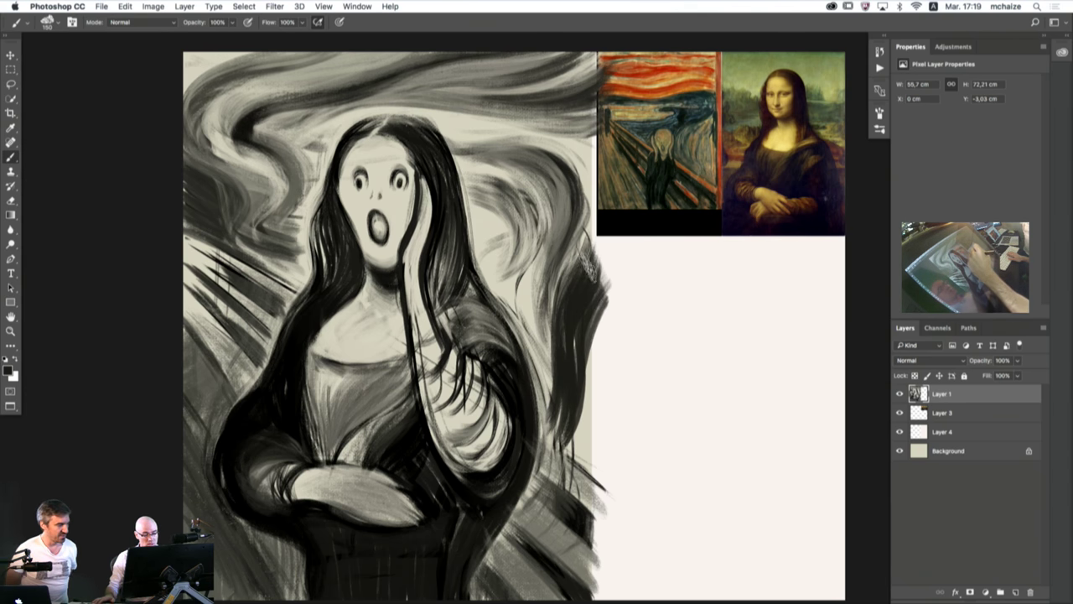
# - Soften the inner side of the dark wavy band with flowing strokes in sampled grey tones
pyautogui.keyDown('alt'); pyautogui.click(545, 335); pyautogui.keyUp('alt')
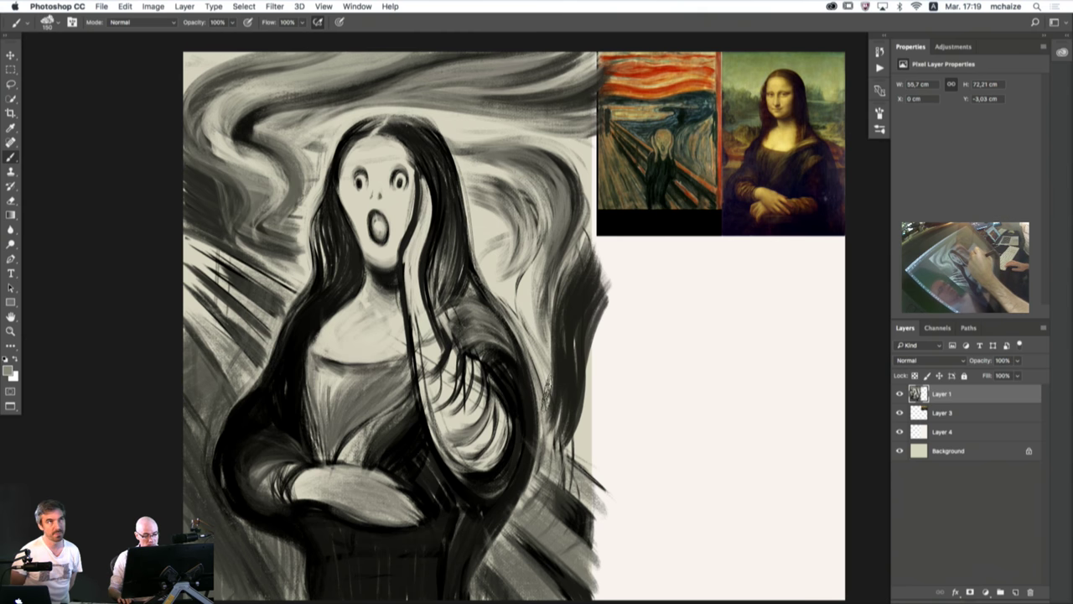
pyautogui.keyDown('alt'); pyautogui.click(548, 283); pyautogui.keyUp('alt')
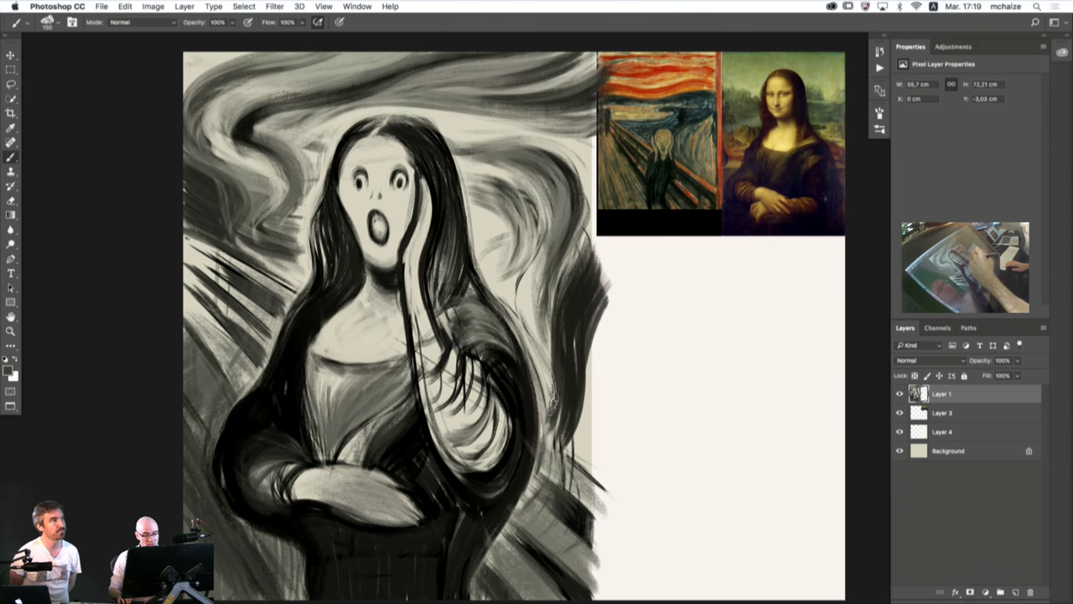
pyautogui.moveTo(551, 400)
pyautogui.mouseDown()
pyautogui.moveTo(560, 266)
pyautogui.moveTo(555, 370)
pyautogui.mouseUp()
pyautogui.moveTo(592, 248); pyautogui.dragTo(567, 367)
pyautogui.moveTo(605, 268)
pyautogui.mouseDown()
pyautogui.moveTo(583, 302)
pyautogui.moveTo(600, 290)
pyautogui.moveTo(579, 403)
pyautogui.moveTo(577, 289)
pyautogui.mouseUp()
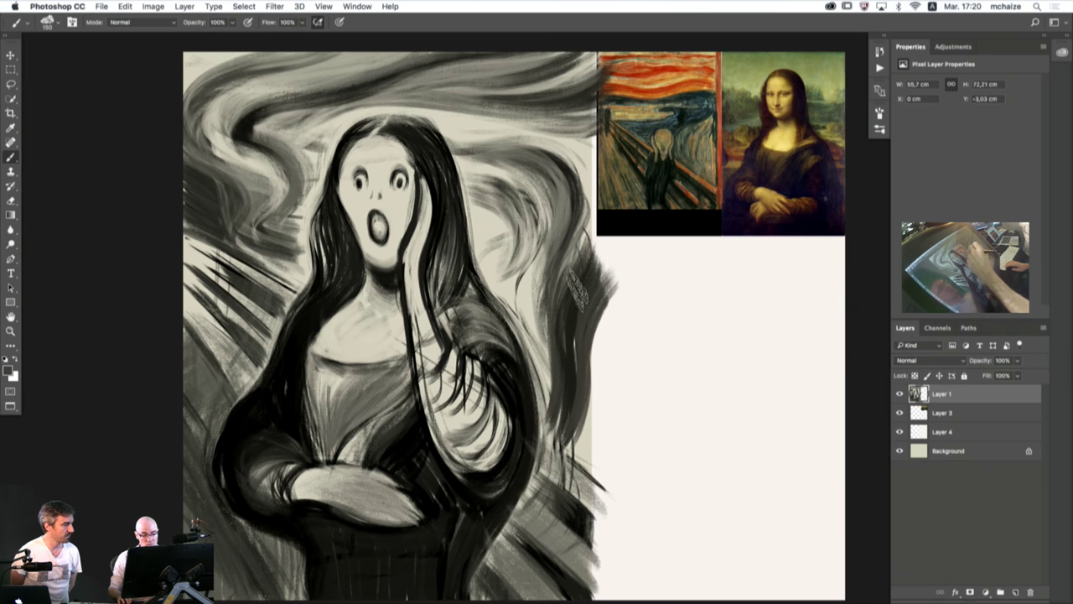
pyautogui.keyDown('alt'); pyautogui.click(548, 377); pyautogui.keyUp('alt')
pyautogui.moveTo(542, 416)
pyautogui.mouseDown()
pyautogui.moveTo(557, 363)
pyautogui.moveTo(546, 422)
pyautogui.moveTo(562, 384)
pyautogui.moveTo(567, 310)
pyautogui.mouseUp()
pyautogui.moveTo(567, 433)
pyautogui.mouseDown()
pyautogui.moveTo(582, 357)
pyautogui.moveTo(572, 445)
pyautogui.moveTo(587, 352)
pyautogui.moveTo(590, 474)
pyautogui.moveTo(578, 461)
pyautogui.mouseUp()
# - Fill the outer edge of the wavy band down towards the railings with sampled grey and dark strokes
pyautogui.keyDown('alt'); pyautogui.click(582, 346); pyautogui.keyUp('alt')
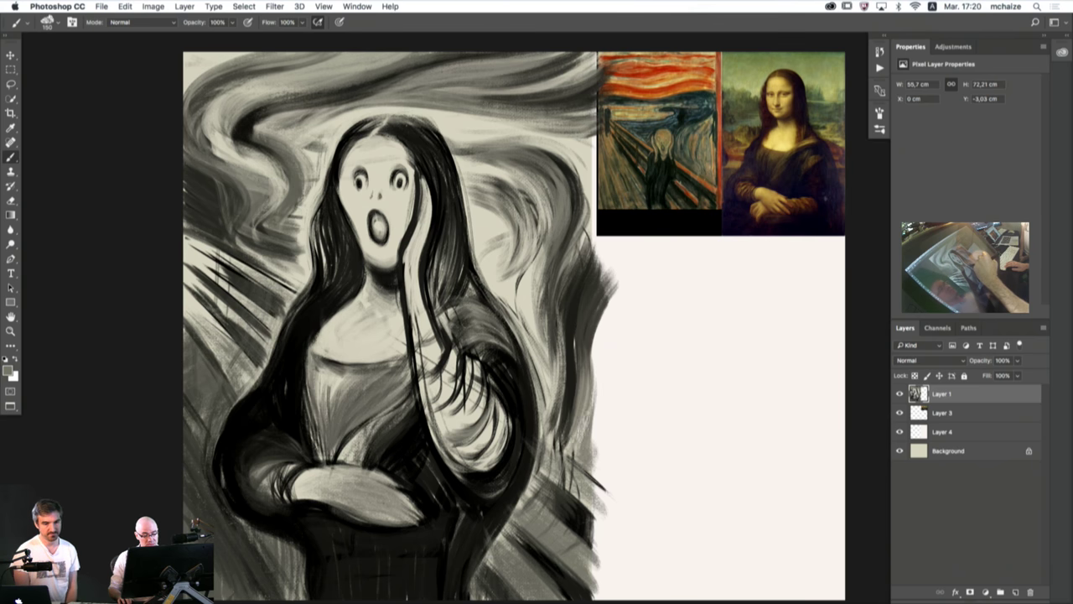
pyautogui.moveTo(586, 406); pyautogui.dragTo(576, 445)
pyautogui.keyDown('alt'); pyautogui.click(575, 404); pyautogui.keyUp('alt')
pyautogui.moveTo(597, 321); pyautogui.dragTo(575, 442)
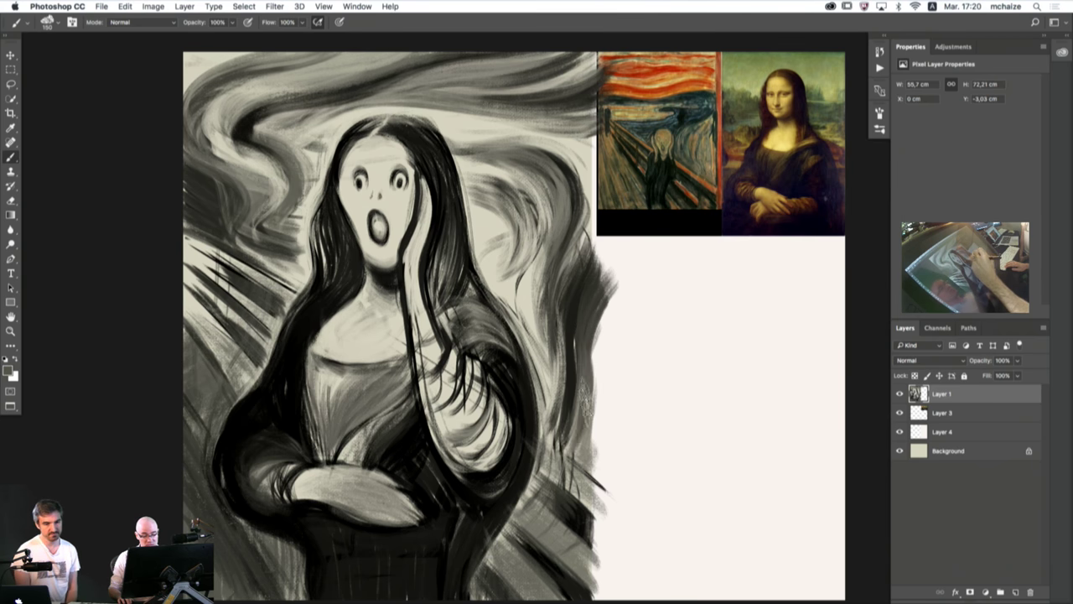
pyautogui.moveTo(589, 344)
pyautogui.mouseDown()
pyautogui.moveTo(579, 453)
pyautogui.moveTo(590, 398)
pyautogui.mouseUp()
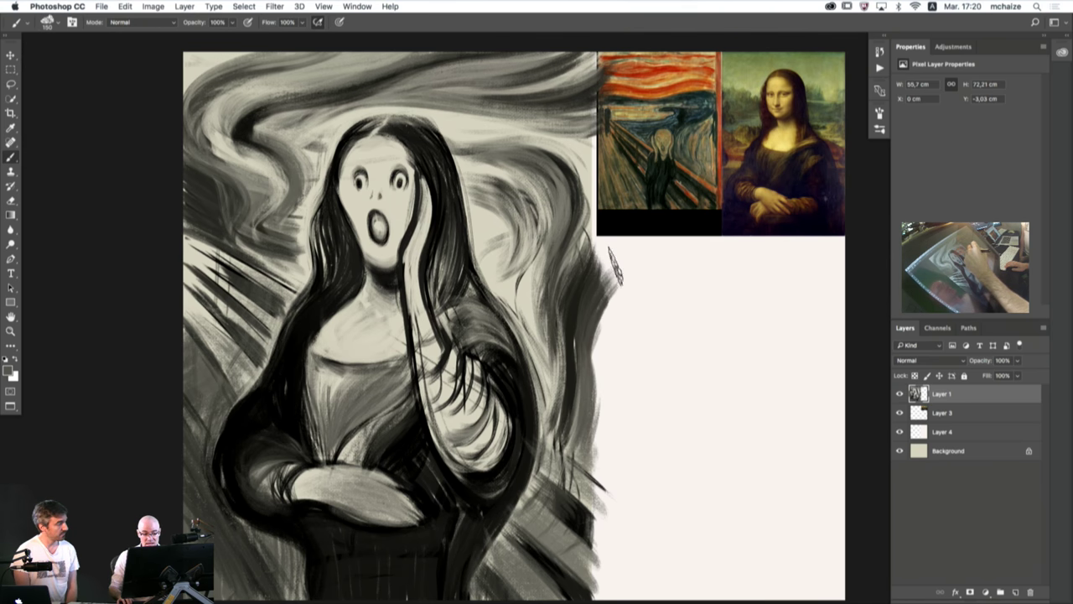
pyautogui.keyDown('alt'); pyautogui.click(577, 324); pyautogui.keyUp('alt')
pyautogui.keyDown('alt'); pyautogui.click(569, 392); pyautogui.keyUp('alt')
pyautogui.moveTo(570, 416)
pyautogui.mouseDown()
pyautogui.moveTo(599, 281)
pyautogui.moveTo(580, 384)
pyautogui.moveTo(615, 283)
pyautogui.moveTo(587, 353)
pyautogui.moveTo(593, 394)
pyautogui.moveTo(578, 445)
pyautogui.moveTo(571, 423)
pyautogui.moveTo(554, 428)
pyautogui.moveTo(549, 343)
pyautogui.moveTo(543, 420)
pyautogui.moveTo(537, 331)
pyautogui.mouseUp()
# - Brighten the gap between the wavy band and the raised arm's shoulder with sampled light strokes
pyautogui.keyDown('alt'); pyautogui.click(539, 299); pyautogui.keyUp('alt')
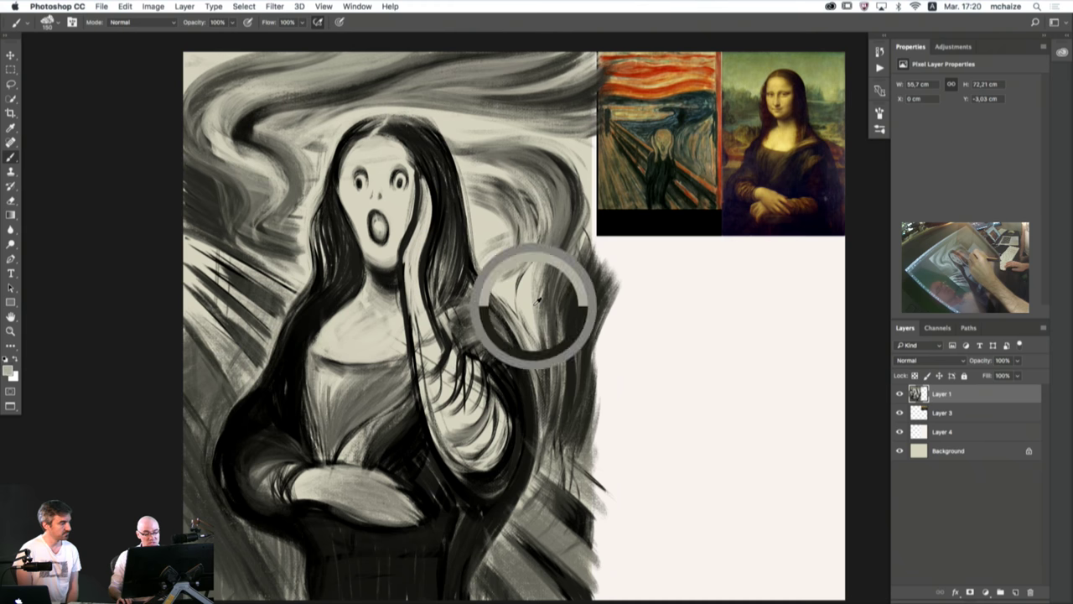
pyautogui.moveTo(537, 281); pyautogui.dragTo(543, 409)
pyautogui.moveTo(531, 320); pyautogui.dragTo(543, 407)
pyautogui.moveTo(533, 343); pyautogui.dragTo(536, 358)
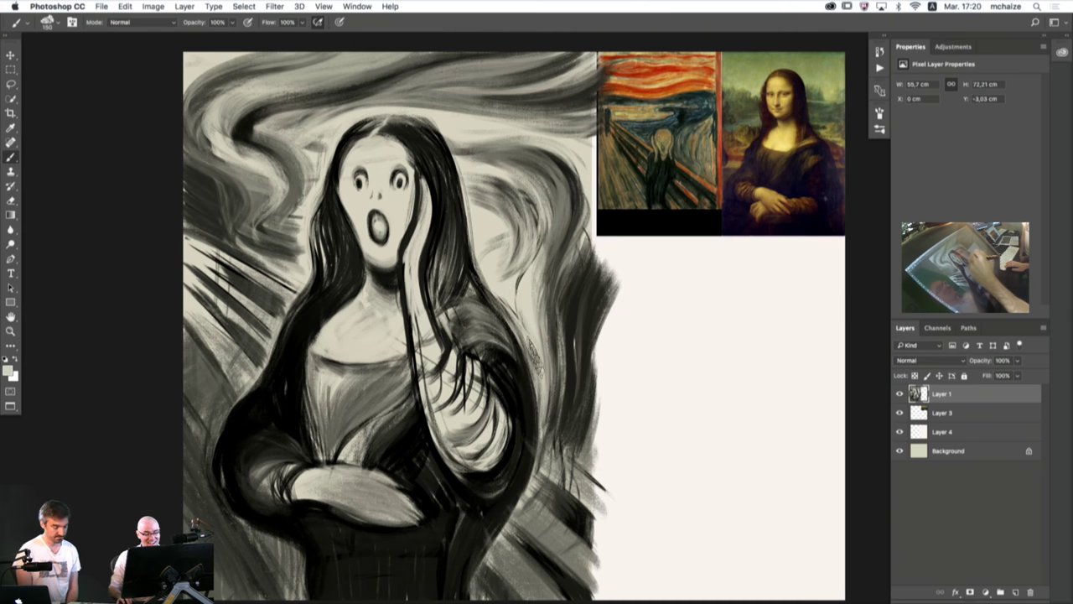
pyautogui.moveTo(528, 245); pyautogui.dragTo(517, 298)
# - Darken the inner swirl beside the hair, above the raised arm's shoulder, with sampled dark and grey strokes
pyautogui.keyDown('alt'); pyautogui.click(577, 286); pyautogui.keyUp('alt')
pyautogui.moveTo(532, 339)
pyautogui.mouseDown()
pyautogui.moveTo(521, 310)
pyautogui.moveTo(544, 221)
pyautogui.mouseUp()
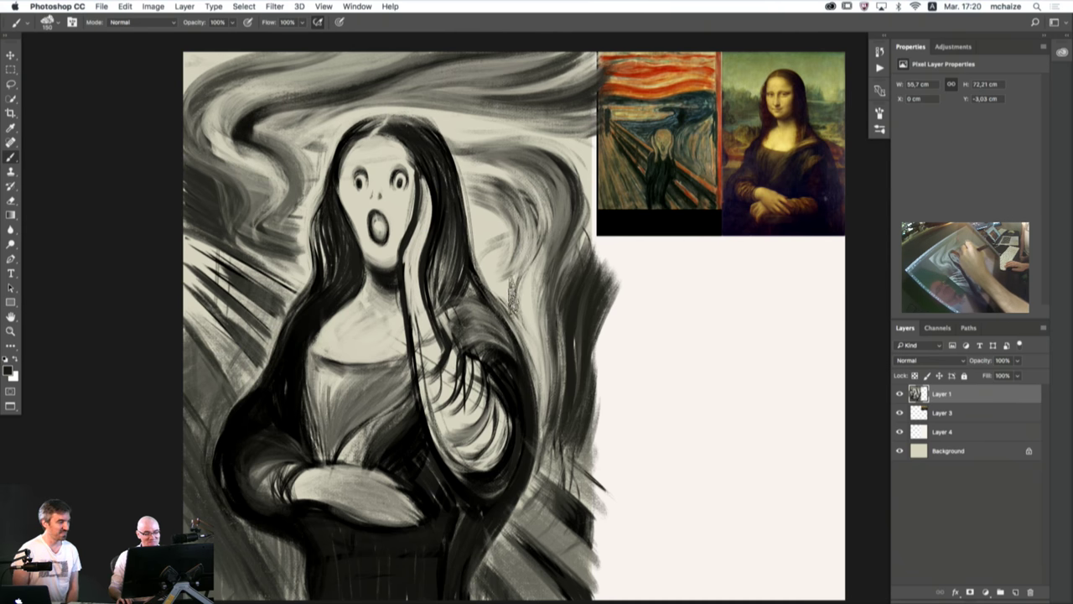
pyautogui.moveTo(514, 294)
pyautogui.mouseDown()
pyautogui.moveTo(528, 235)
pyautogui.moveTo(507, 286)
pyautogui.moveTo(503, 197)
pyautogui.moveTo(520, 243)
pyautogui.moveTo(525, 210)
pyautogui.moveTo(528, 239)
pyautogui.moveTo(508, 194)
pyautogui.moveTo(521, 227)
pyautogui.moveTo(479, 198)
pyautogui.moveTo(539, 227)
pyautogui.moveTo(517, 301)
pyautogui.mouseUp()
pyautogui.keyDown('alt'); pyautogui.click(489, 177); pyautogui.keyUp('alt')
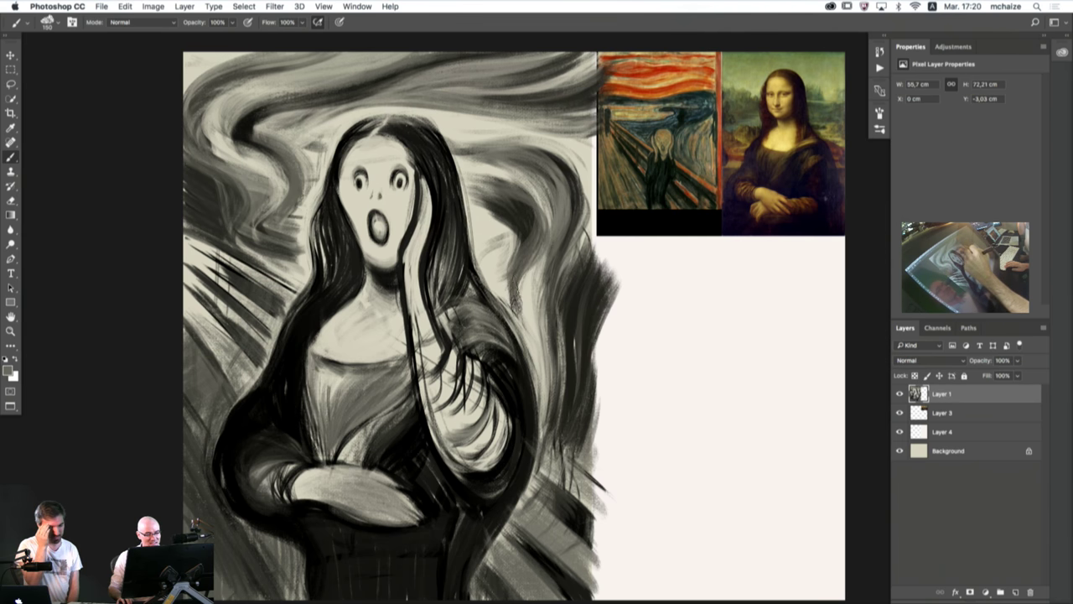
pyautogui.moveTo(488, 185)
pyautogui.mouseDown()
pyautogui.moveTo(545, 231)
pyautogui.moveTo(518, 299)
pyautogui.mouseUp()
pyautogui.keyDown('alt'); pyautogui.click(509, 204); pyautogui.keyUp('alt')
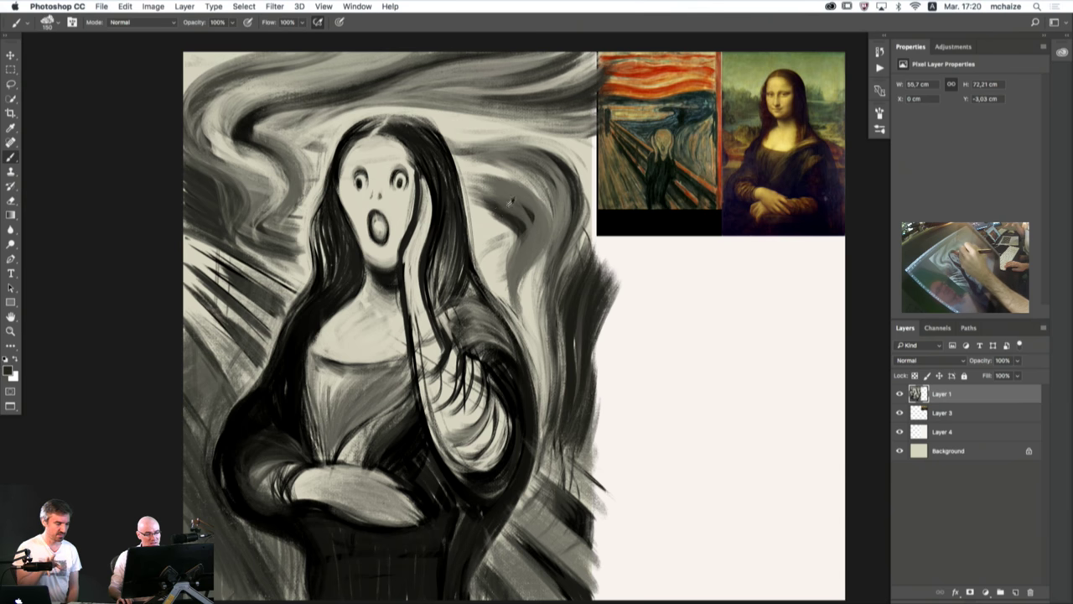
pyautogui.moveTo(486, 199)
pyautogui.mouseDown()
pyautogui.moveTo(521, 216)
pyautogui.moveTo(509, 285)
pyautogui.moveTo(525, 223)
pyautogui.moveTo(484, 194)
pyautogui.moveTo(521, 224)
pyautogui.moveTo(508, 277)
pyautogui.mouseUp()
# - Reduce the brush to 90 and define the inner swirl beside the hair with dark accents and sampled light strokes
pyautogui.press('[')
pyautogui.press('[')
pyautogui.press('[')
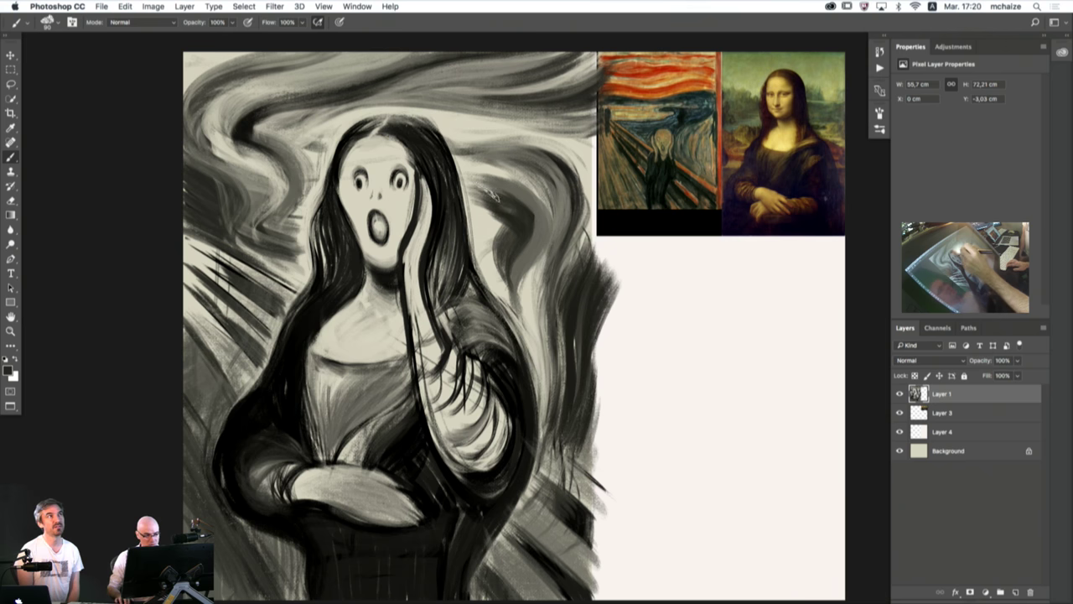
pyautogui.moveTo(524, 216); pyautogui.dragTo(504, 241)
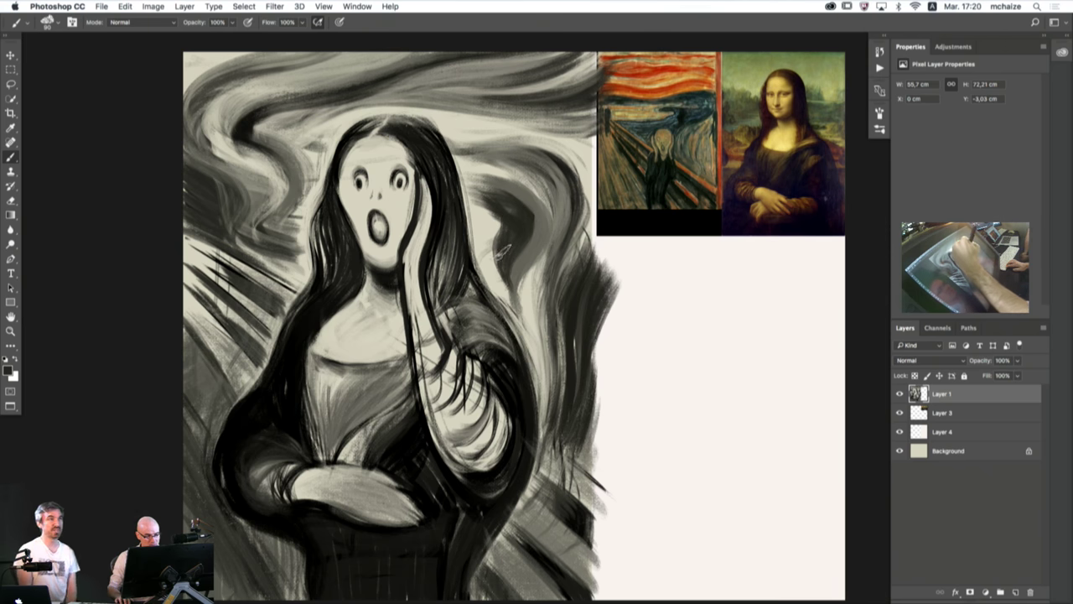
pyautogui.moveTo(472, 193)
pyautogui.mouseDown()
pyautogui.moveTo(490, 194)
pyautogui.moveTo(517, 244)
pyautogui.moveTo(476, 195)
pyautogui.mouseUp()
pyautogui.keyDown('alt'); pyautogui.click(542, 228); pyautogui.keyUp('alt')
pyautogui.moveTo(521, 250); pyautogui.dragTo(471, 177)
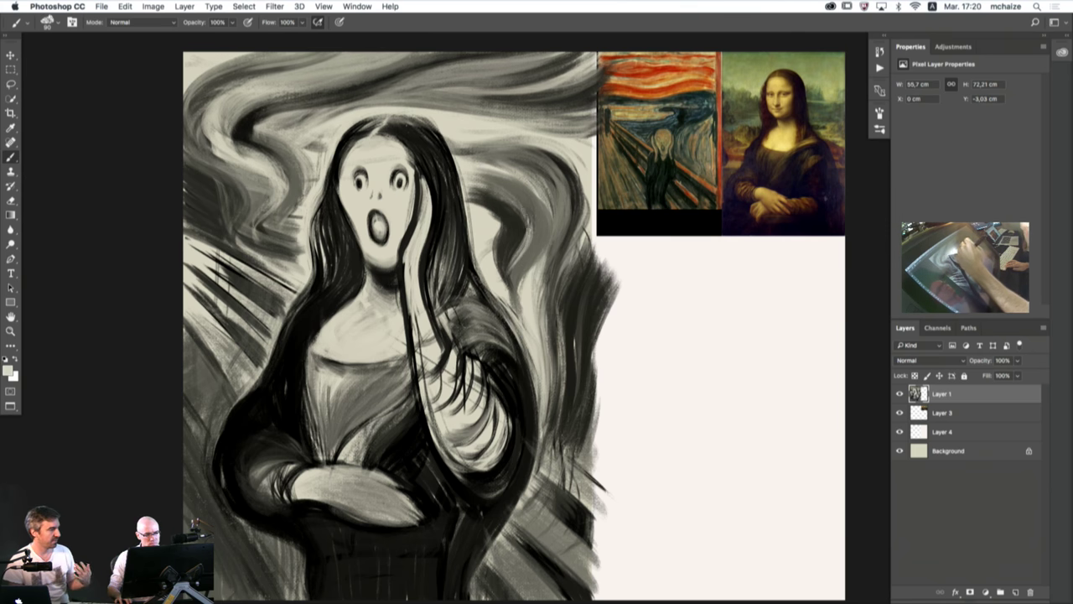
pyautogui.moveTo(511, 238)
pyautogui.mouseDown()
pyautogui.moveTo(486, 210)
pyautogui.moveTo(507, 276)
pyautogui.mouseUp()
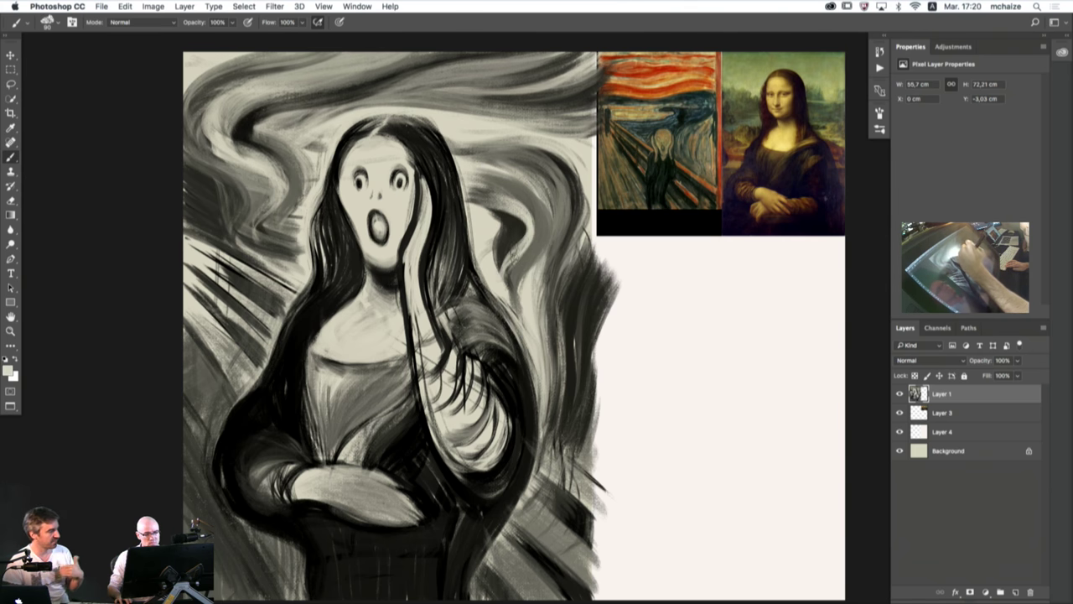
# - Refine the inner swirl beside the hair, above the raised arm's shoulder, with alternating sampled light and dark grey strokes
pyautogui.moveTo(514, 220); pyautogui.dragTo(510, 312)
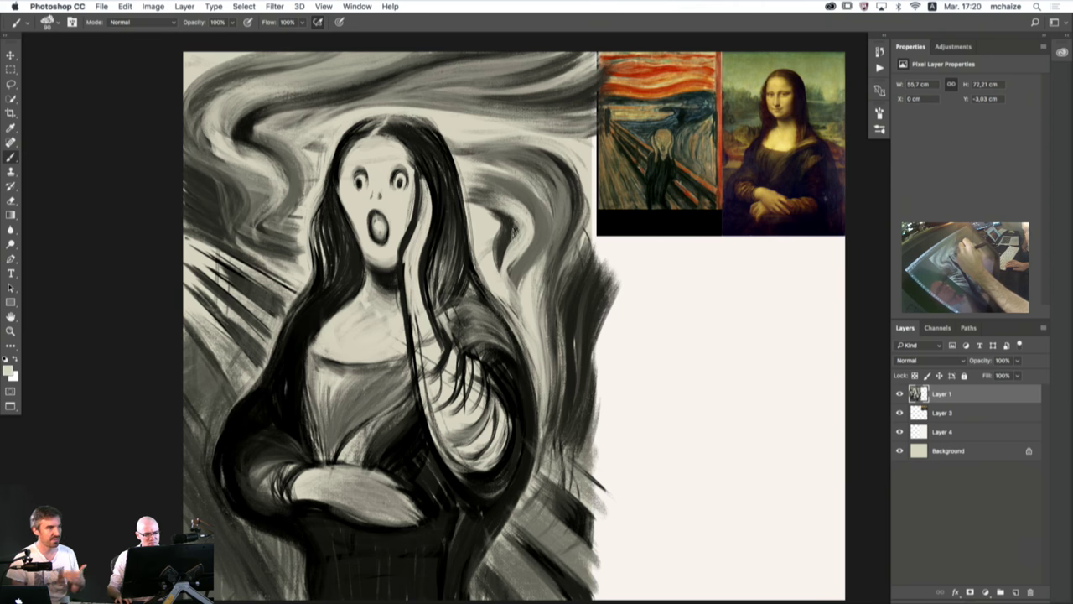
pyautogui.keyDown('alt'); pyautogui.click(506, 232); pyautogui.keyUp('alt')
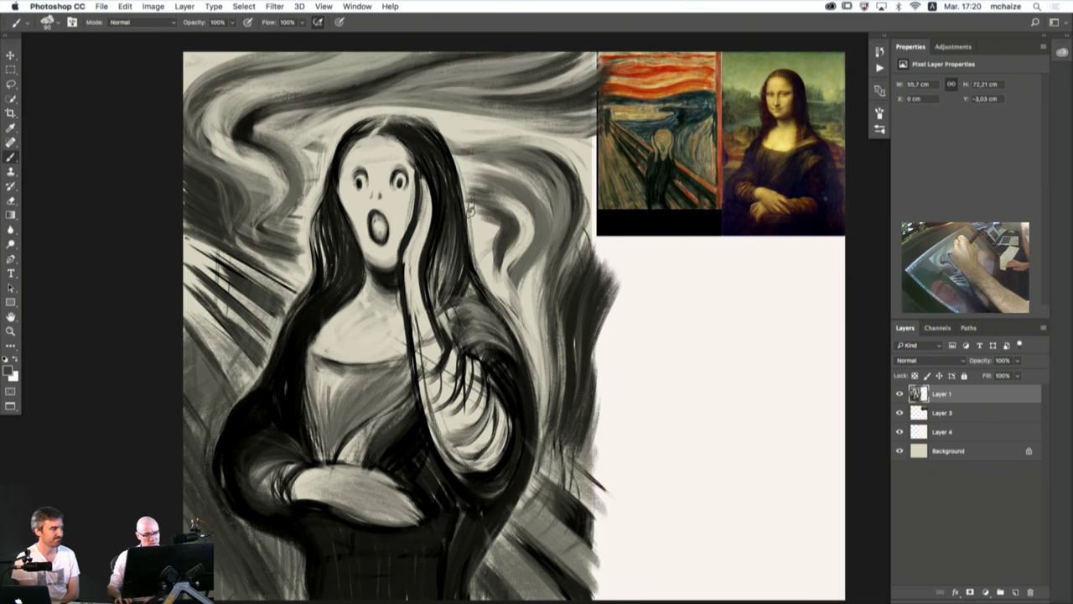
pyautogui.moveTo(512, 235); pyautogui.dragTo(502, 289)
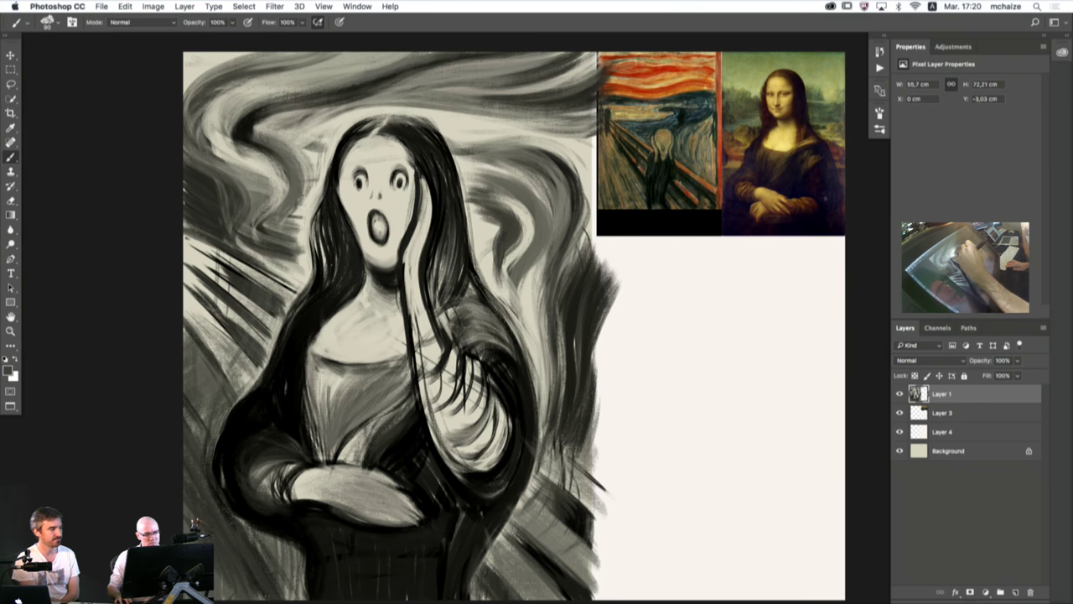
pyautogui.moveTo(497, 248); pyautogui.dragTo(503, 291)
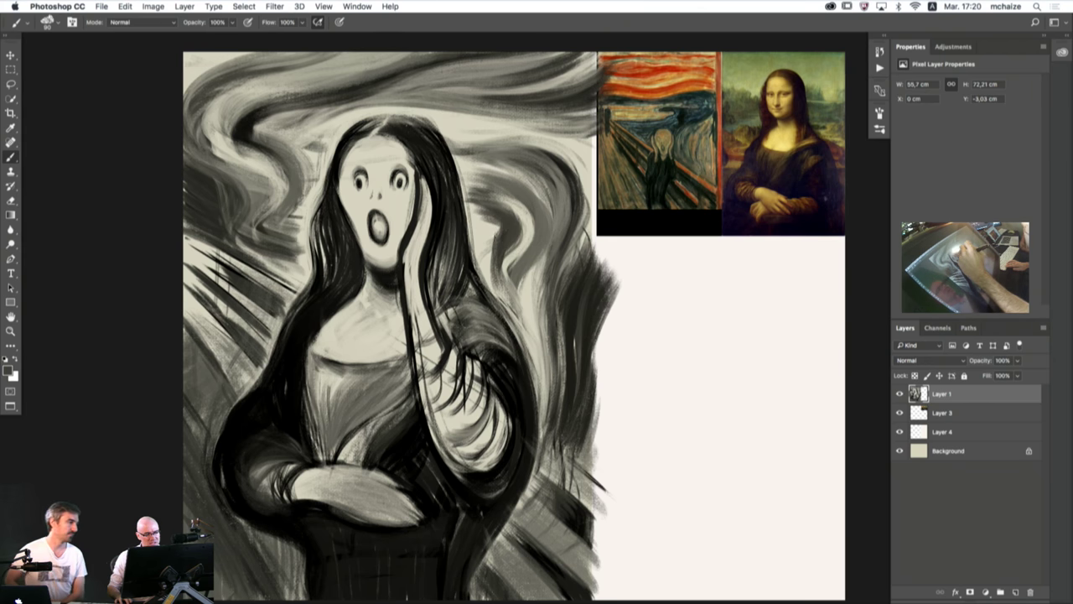
pyautogui.keyDown('alt'); pyautogui.click(491, 224); pyautogui.keyUp('alt')
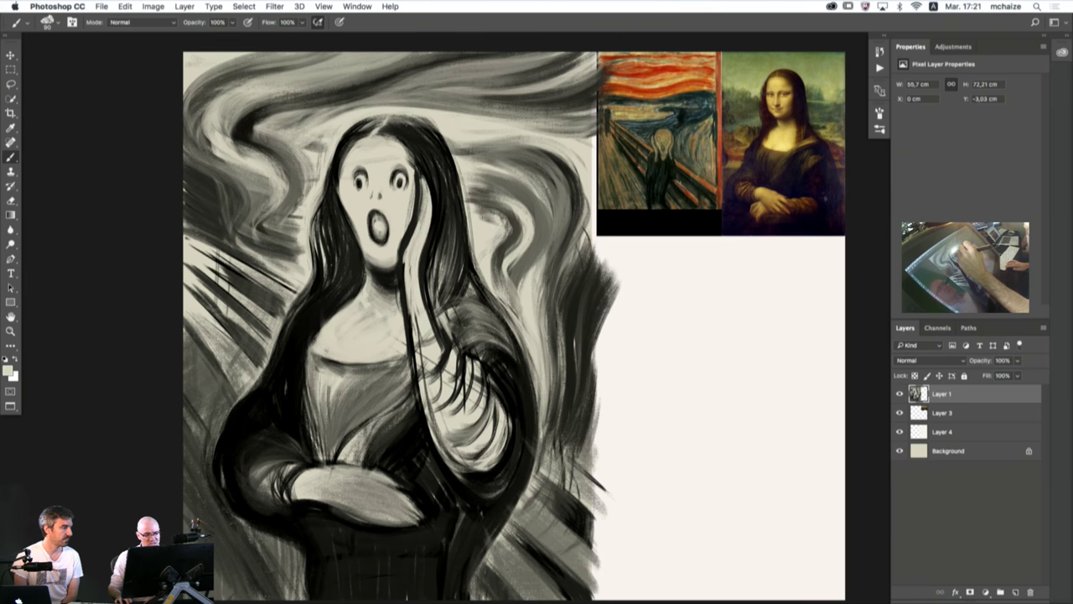
pyautogui.keyDown('alt'); pyautogui.click(506, 212); pyautogui.keyUp('alt')
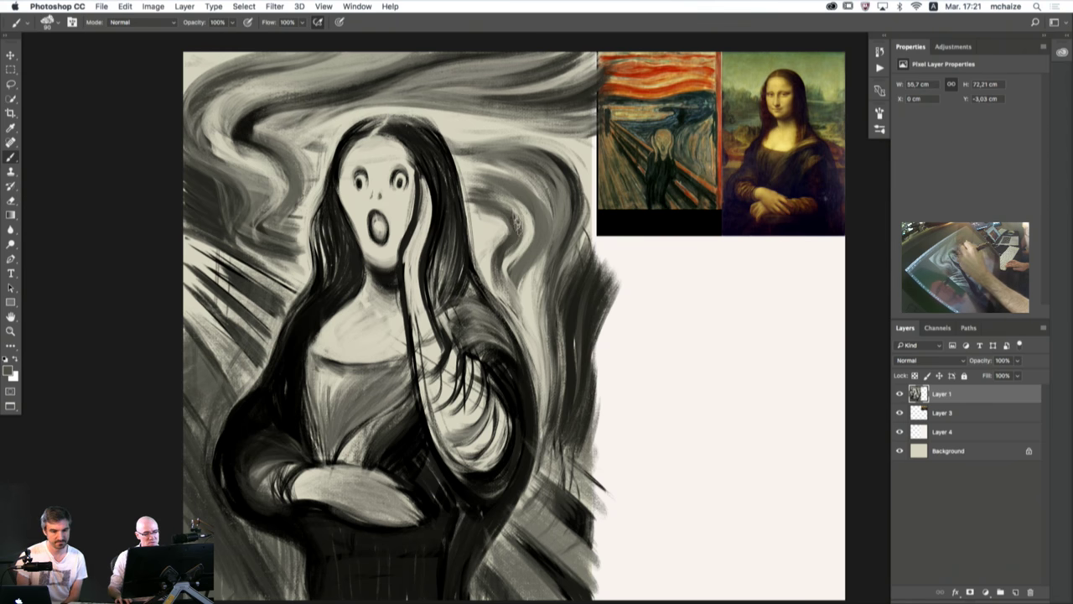
# - Enlarge the brush to 150 and deepen the inner swirl beside the hair with sampled dark strokes, blending its centre with sampled grey
pyautogui.keyDown('alt'); pyautogui.click(589, 330); pyautogui.keyUp('alt')
pyautogui.press(']')
pyautogui.press(']')
pyautogui.press(']')
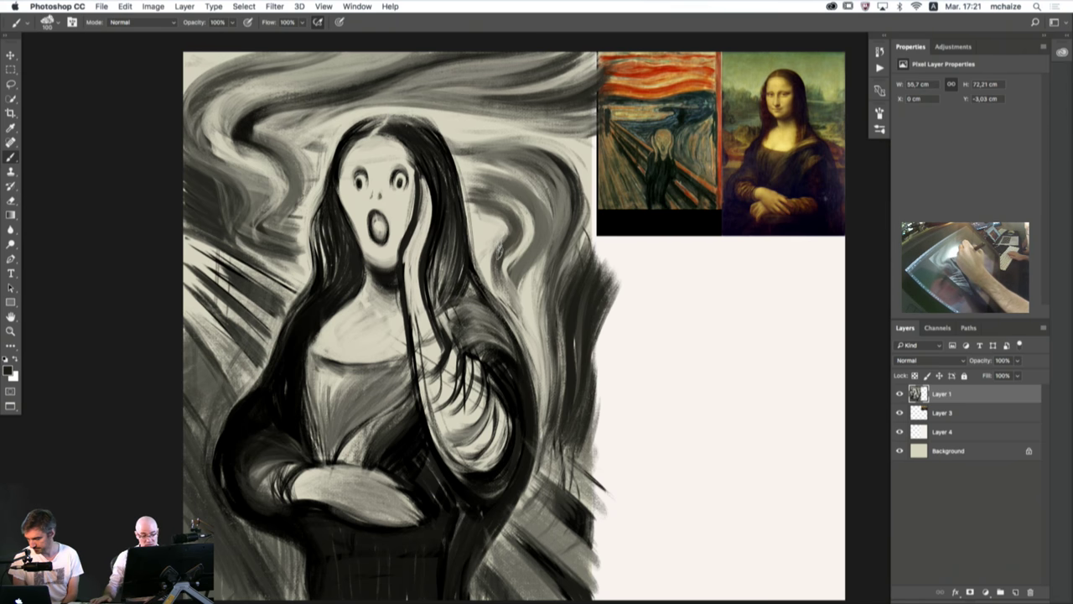
pyautogui.moveTo(486, 190)
pyautogui.mouseDown()
pyautogui.moveTo(508, 256)
pyautogui.moveTo(521, 242)
pyautogui.moveTo(518, 250)
pyautogui.mouseUp()
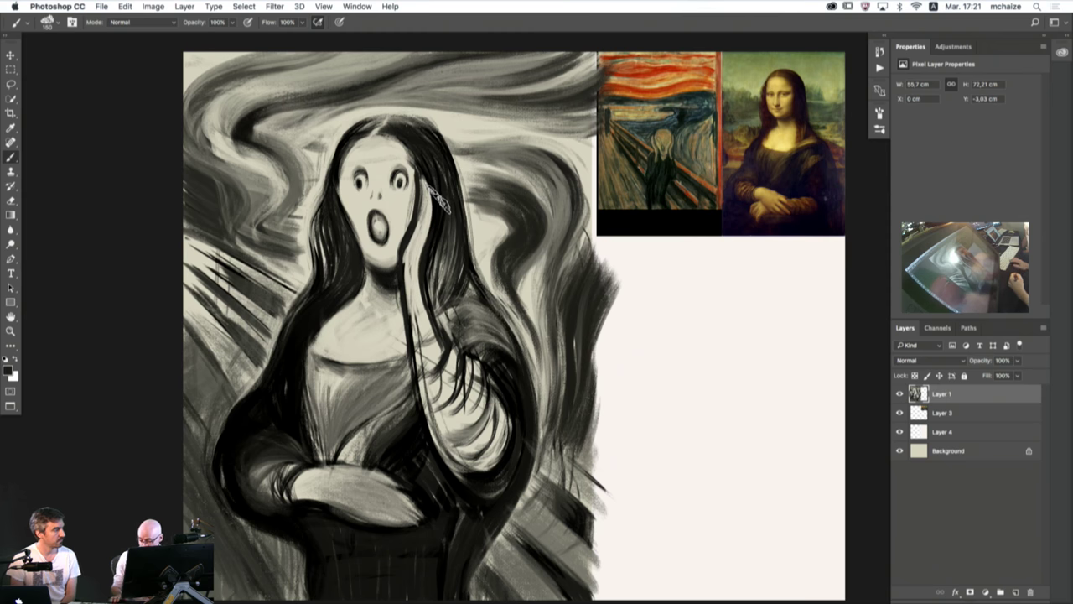
pyautogui.keyDown('alt'); pyautogui.click(548, 246); pyautogui.keyUp('alt')
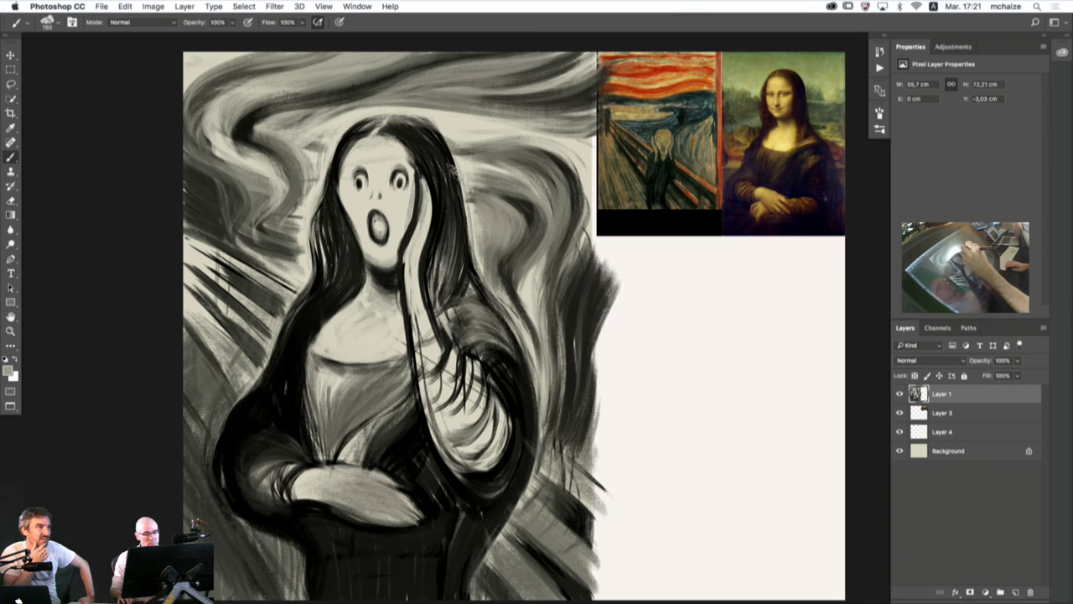
# - Lasso the eyes and nose, adjust their position on the face with the Move tool, and deselect
pyautogui.scroll(-2, 403, 338)
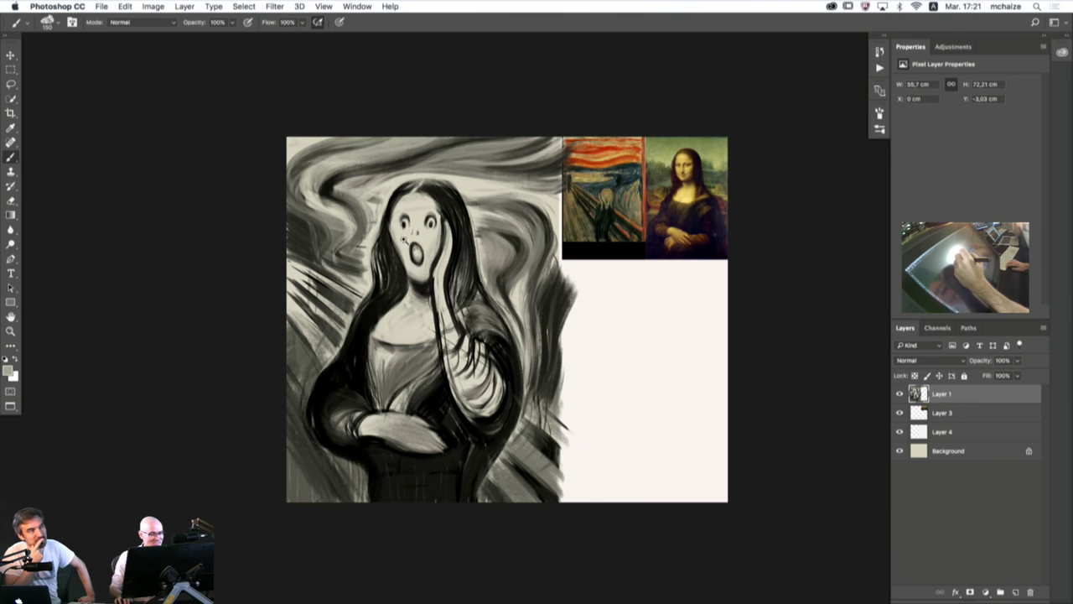
pyautogui.scroll(2, 403, 239)
pyautogui.press('l')
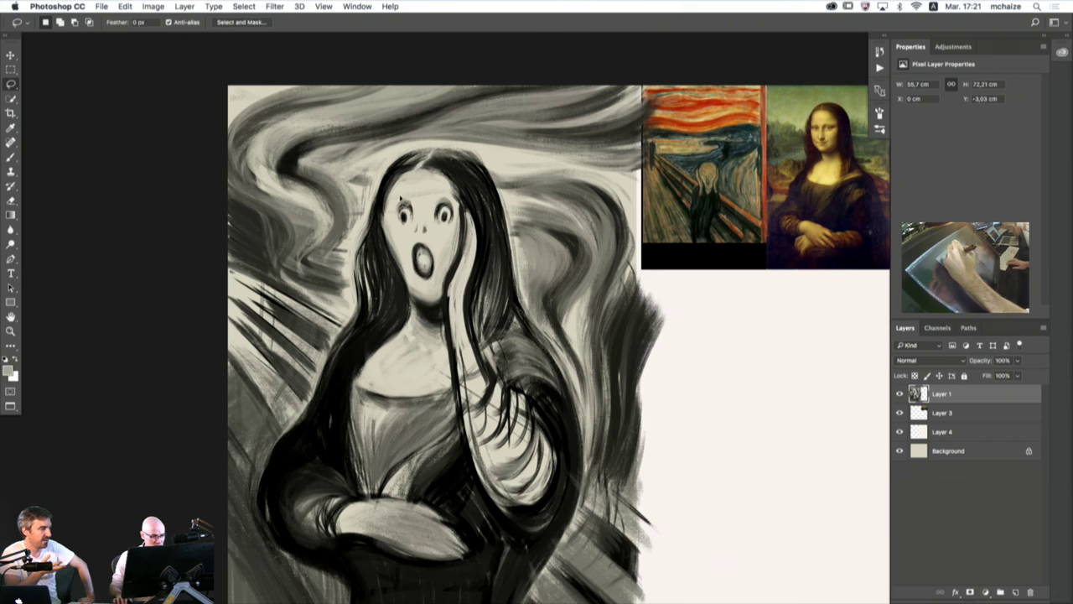
pyautogui.moveTo(396, 228); pyautogui.dragTo(414, 244)
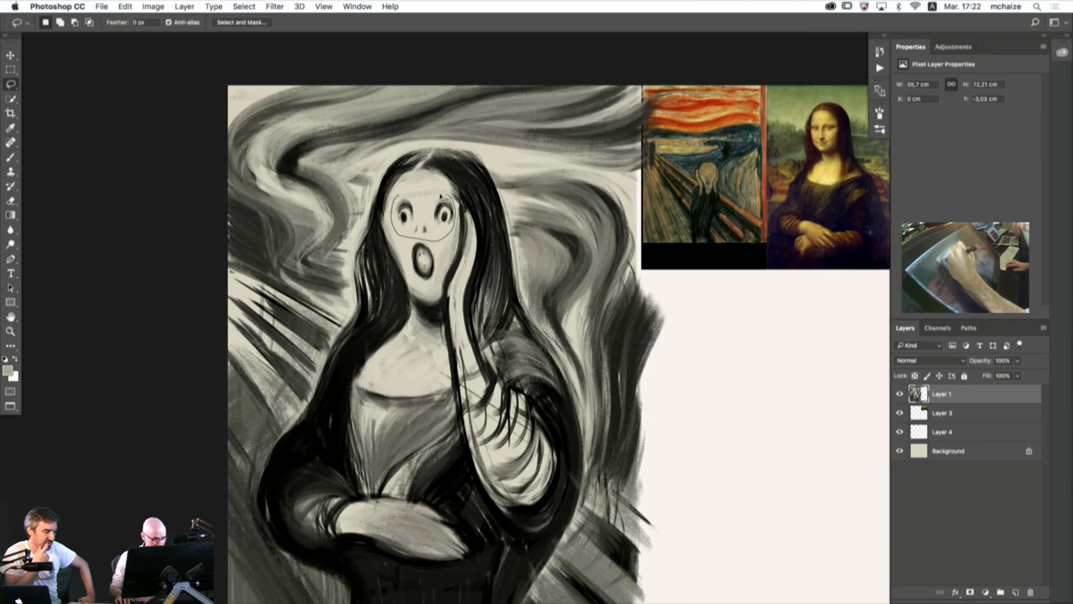
pyautogui.moveTo(440, 196); pyautogui.dragTo(392, 200)
pyautogui.press('v')
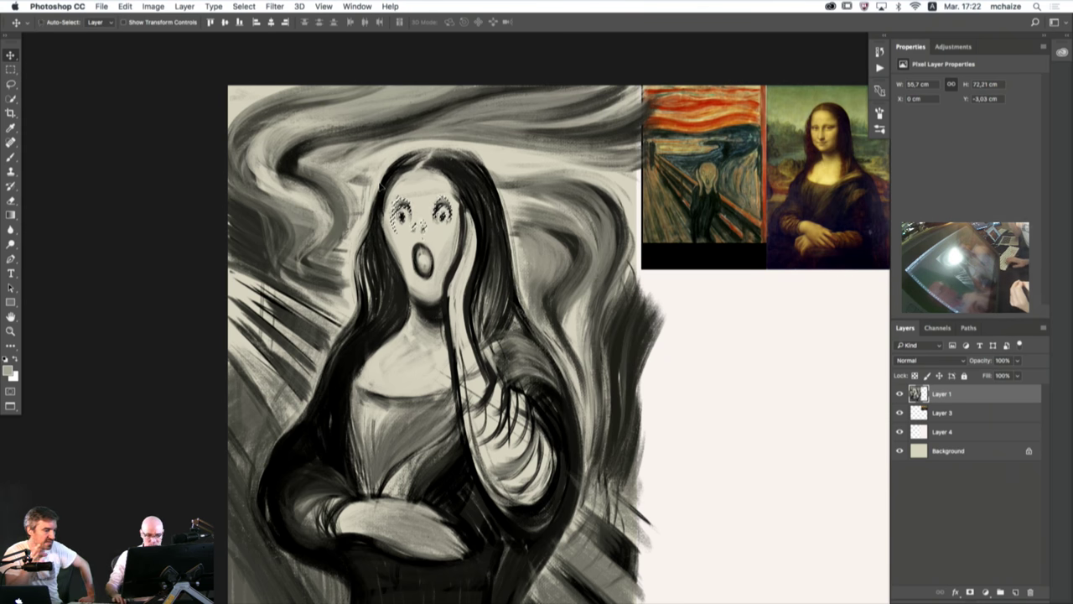
pyautogui.press('super+d')
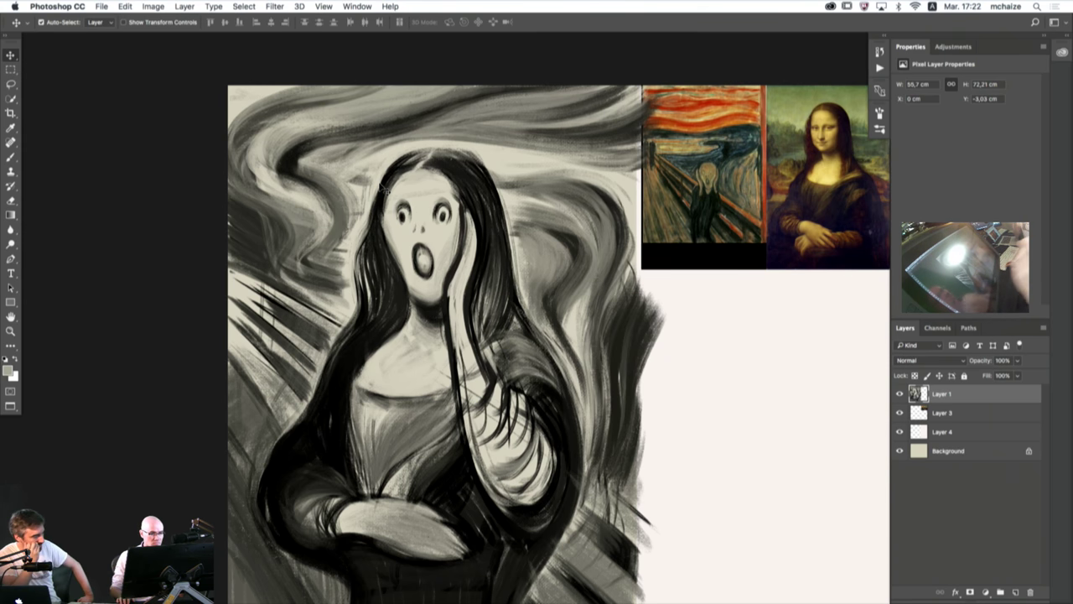
# - Reduce the brush to 70 and define the fingers of the resting hand with sampled black strokes
pyautogui.scroll(-3, 348, 317)
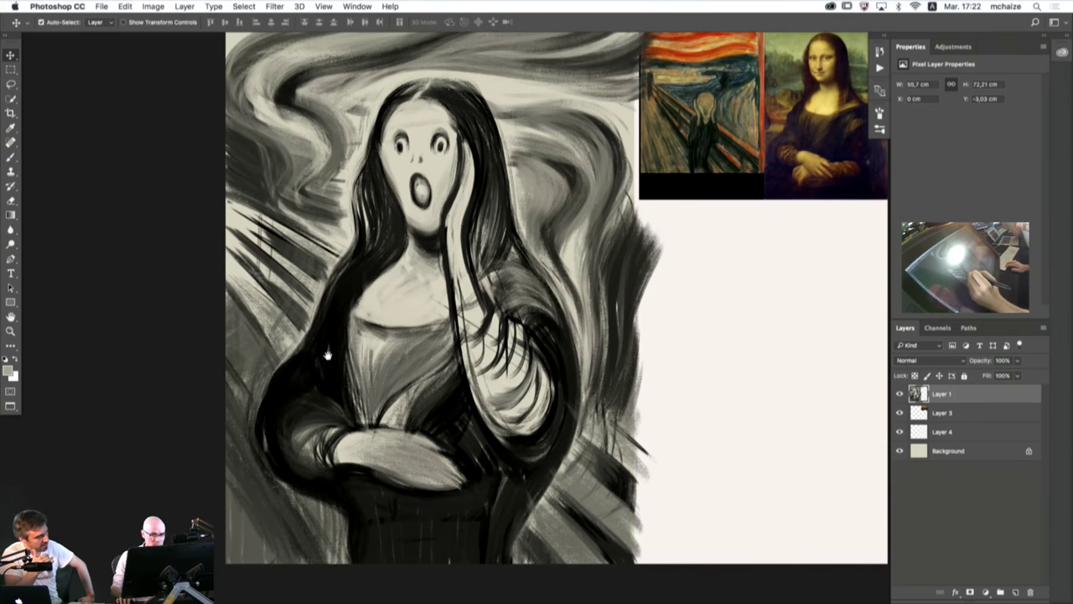
pyautogui.press('b')
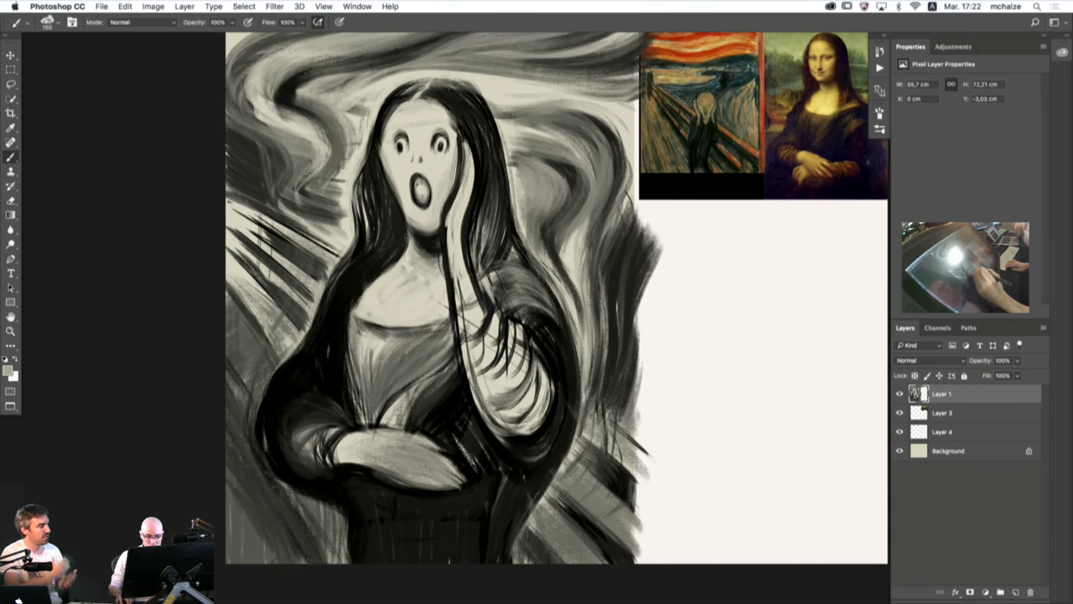
pyautogui.keyDown('alt'); pyautogui.click(470, 475); pyautogui.keyUp('alt')
pyautogui.press('[')
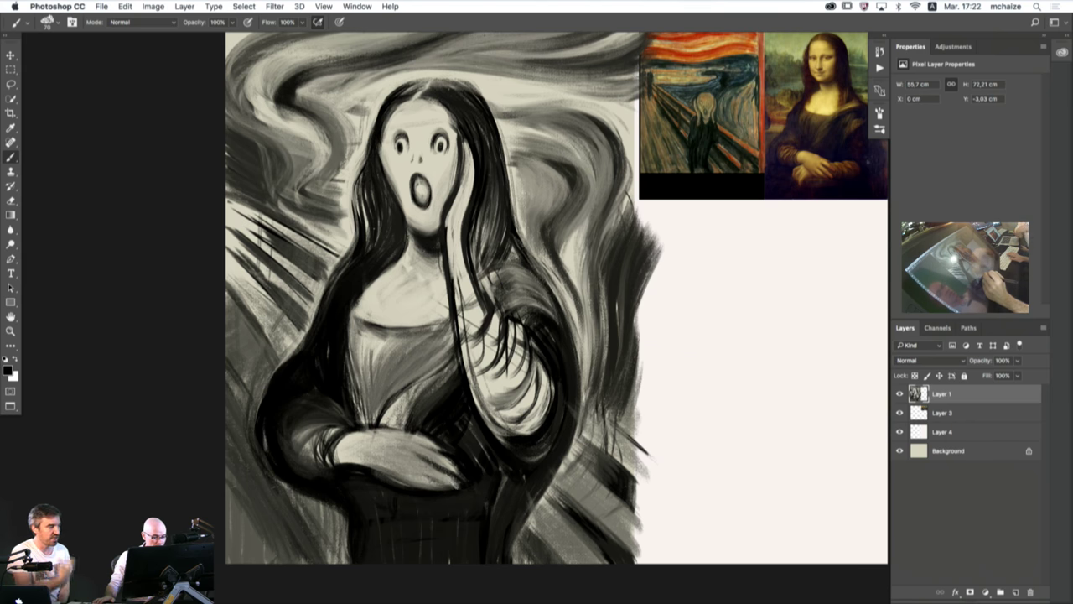
# - Retouch the resting hand's edges, its cuff and the outer sleeve contour with tones sampled from the painting
pyautogui.moveTo(415, 477); pyautogui.dragTo(444, 488)
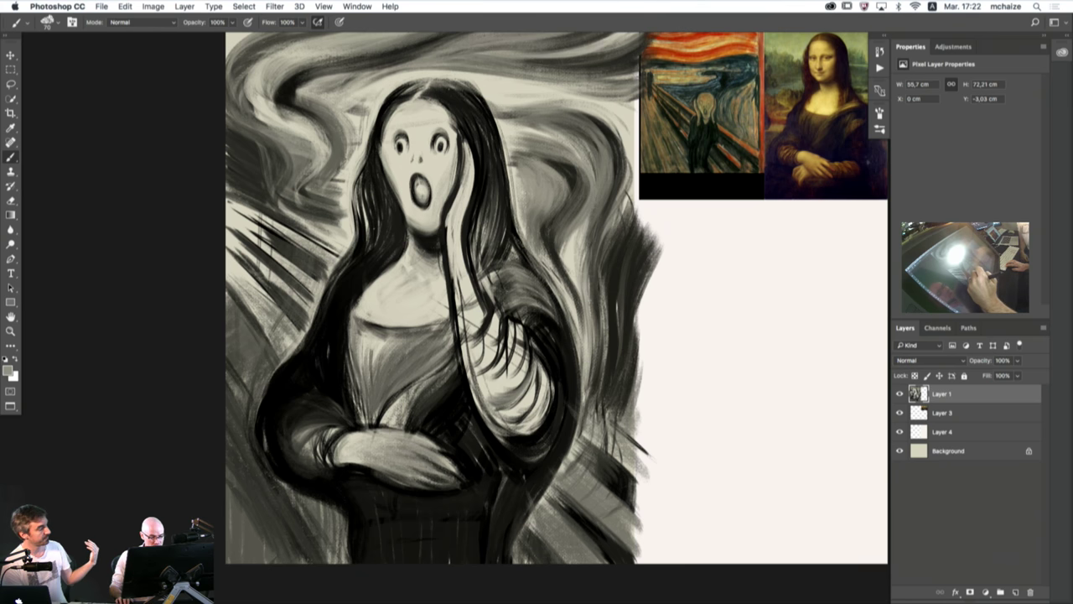
pyautogui.moveTo(332, 438); pyautogui.dragTo(331, 458)
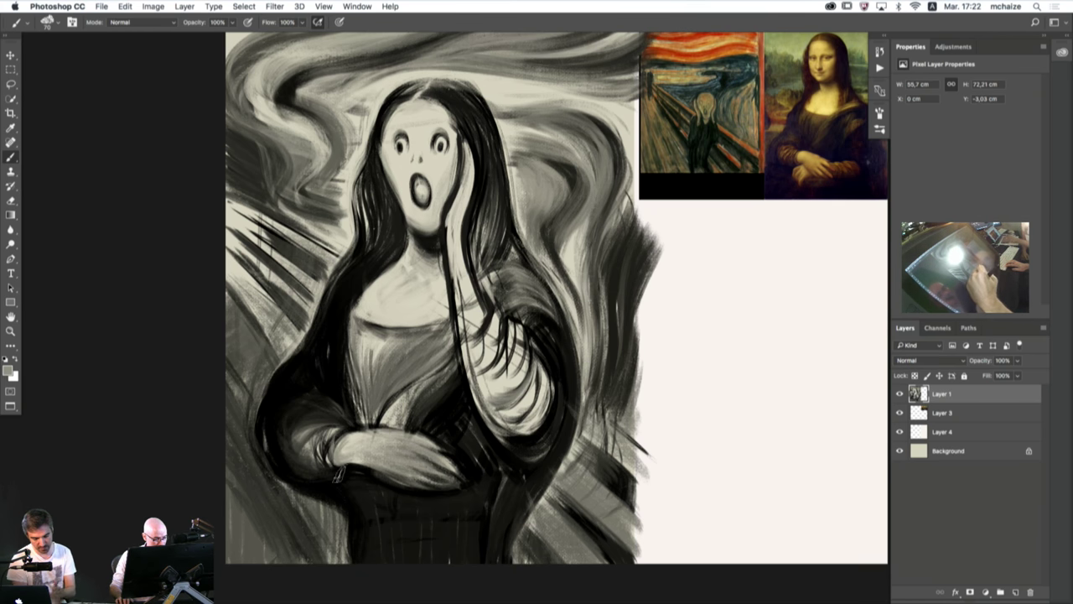
pyautogui.keyDown('alt'); pyautogui.click(297, 416); pyautogui.keyUp('alt')
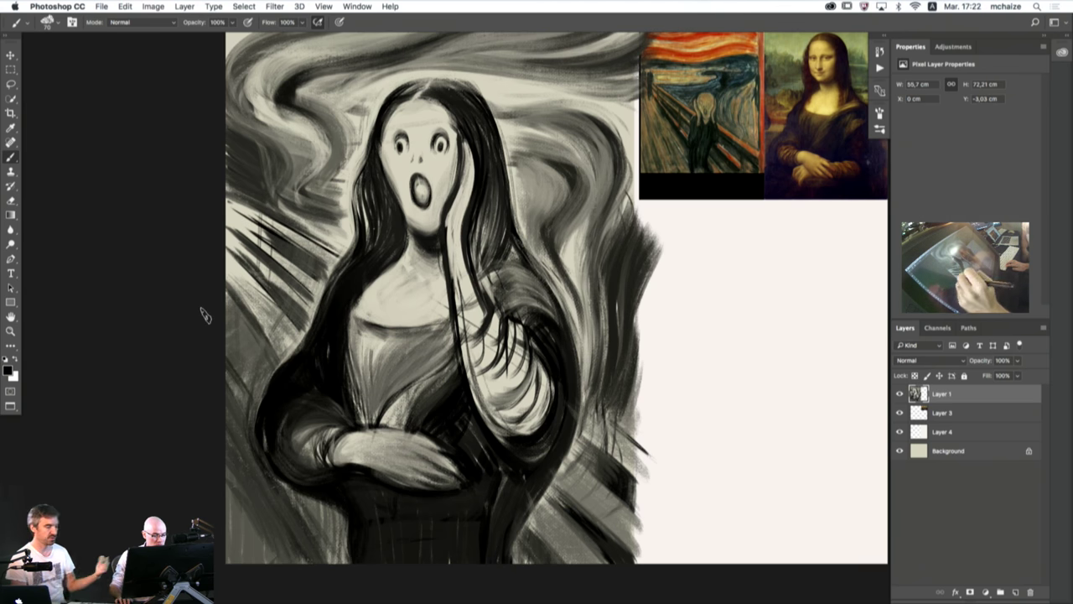
pyautogui.keyDown('alt'); pyautogui.click(283, 350); pyautogui.keyUp('alt')
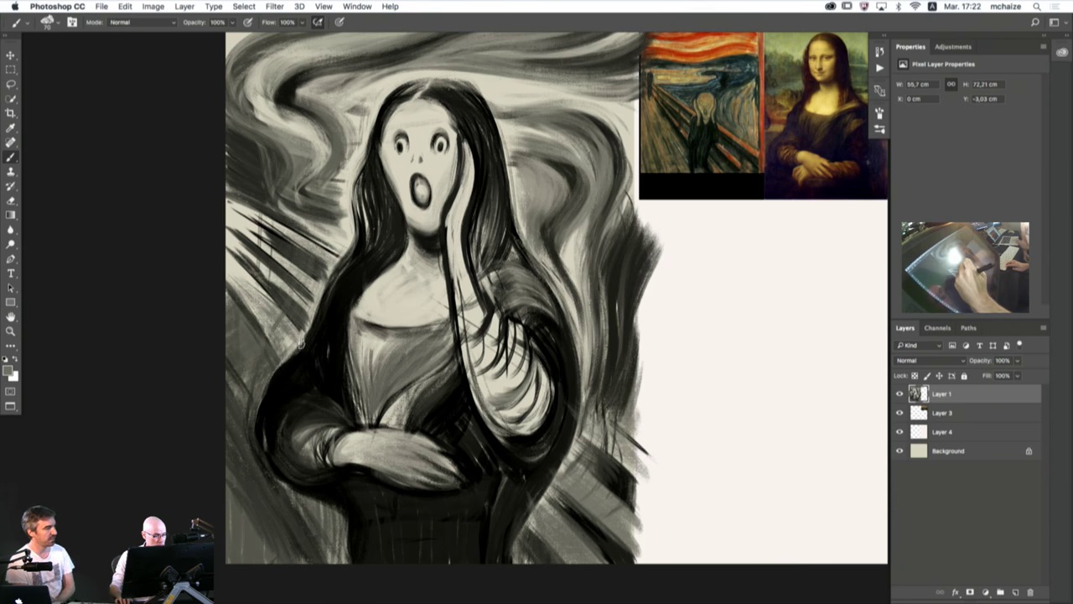
pyautogui.moveTo(301, 342); pyautogui.dragTo(253, 413)
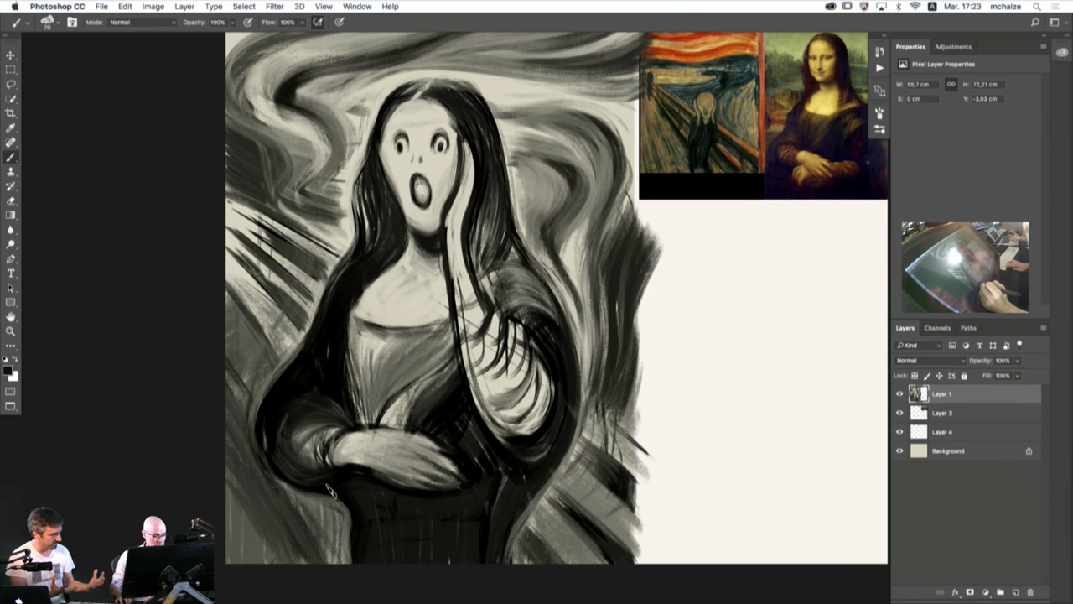
# - Paint long dark strokes down both sides of the dress below the arms to define the skirt's edges
pyautogui.moveTo(339, 499); pyautogui.dragTo(345, 568)
pyautogui.moveTo(341, 527); pyautogui.dragTo(342, 562)
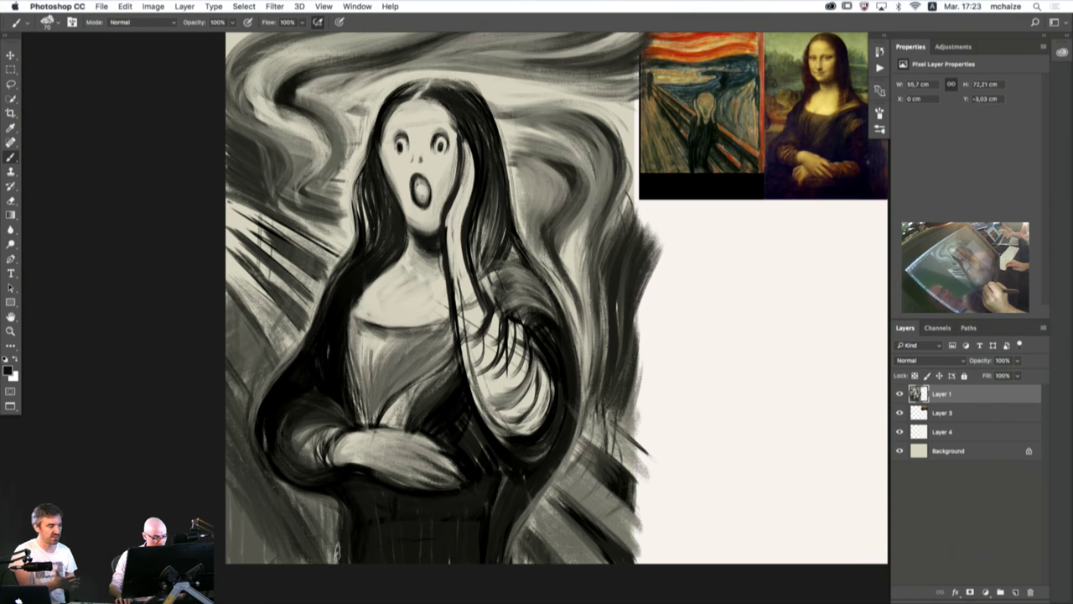
pyautogui.moveTo(319, 494); pyautogui.dragTo(347, 572)
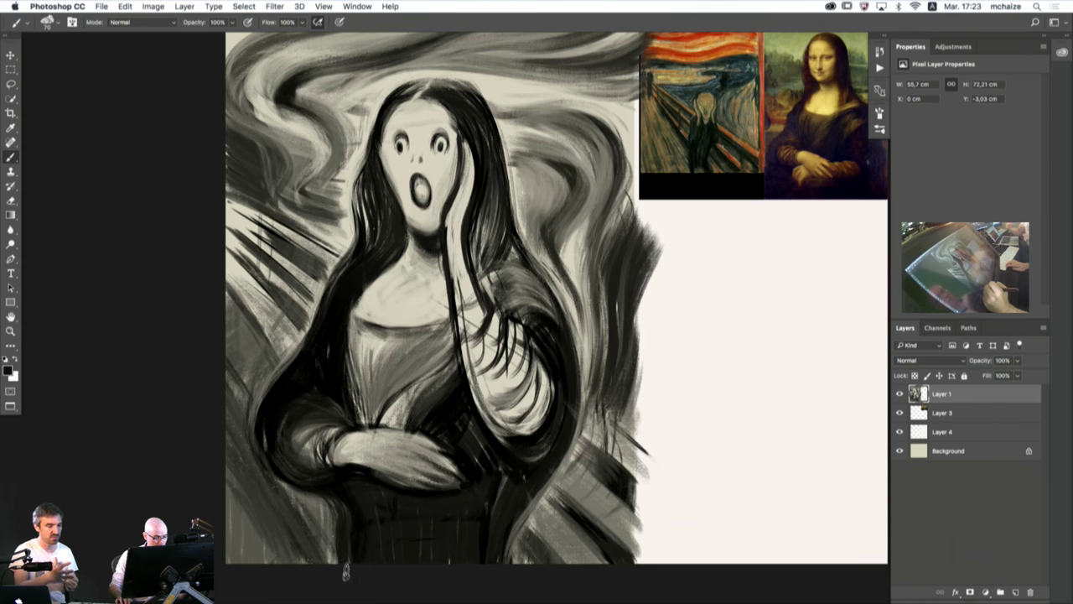
pyautogui.moveTo(328, 496); pyautogui.dragTo(353, 571)
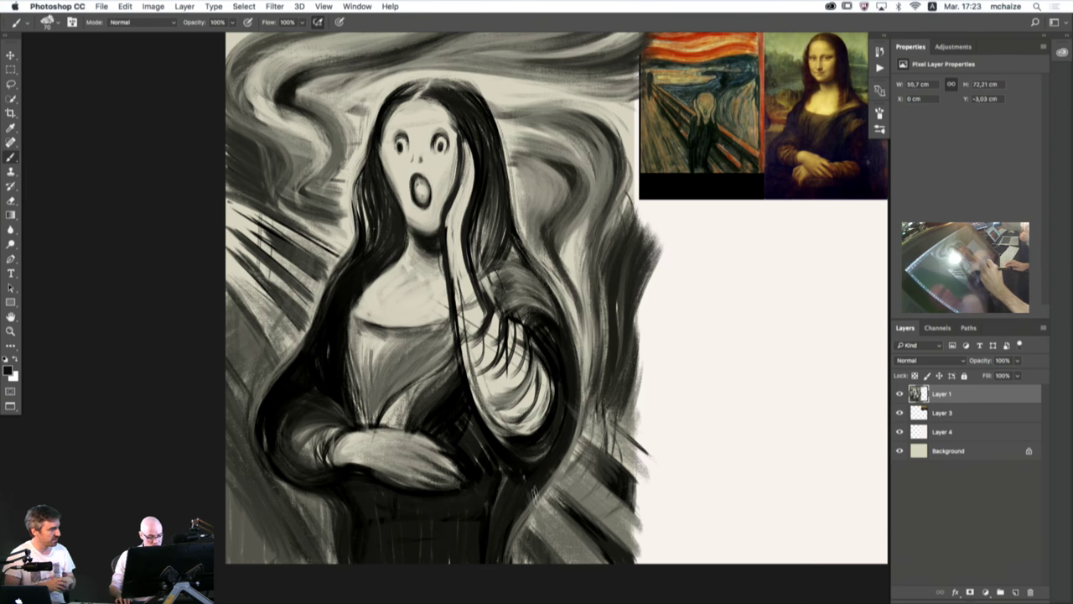
pyautogui.moveTo(533, 493)
pyautogui.mouseDown()
pyautogui.moveTo(520, 575)
pyautogui.moveTo(521, 513)
pyautogui.mouseUp()
pyautogui.moveTo(521, 514)
pyautogui.mouseDown()
pyautogui.moveTo(521, 570)
pyautogui.moveTo(534, 493)
pyautogui.moveTo(505, 554)
pyautogui.moveTo(530, 498)
pyautogui.moveTo(527, 569)
pyautogui.mouseUp()
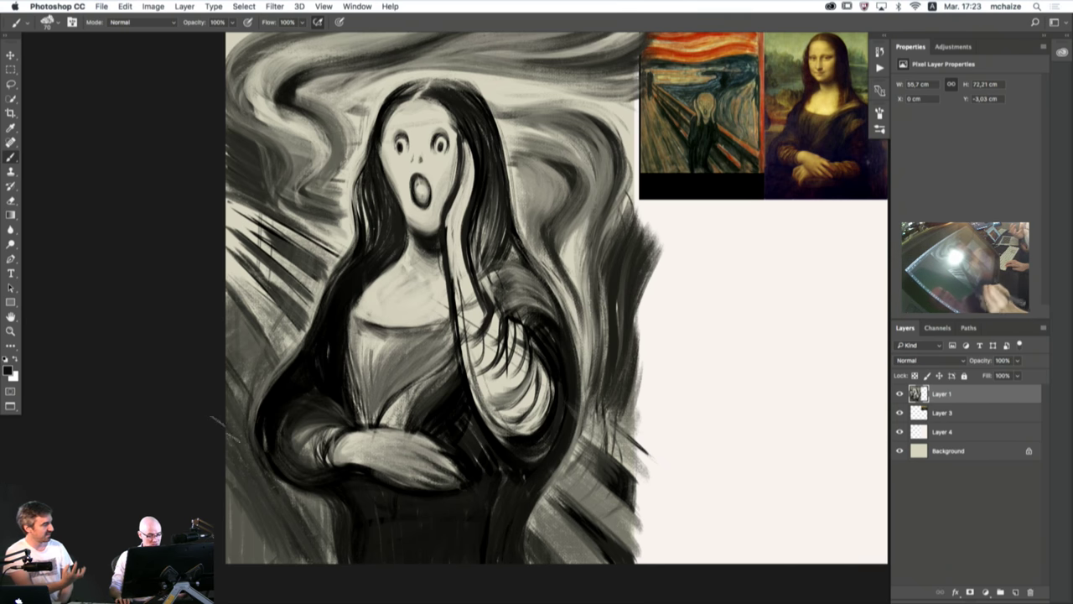
# - Enlarge the brush to 125 and darken the dress between the resting hand and the raised elbow
pyautogui.press(']')
pyautogui.press(']')
pyautogui.press(']')
pyautogui.press(']')
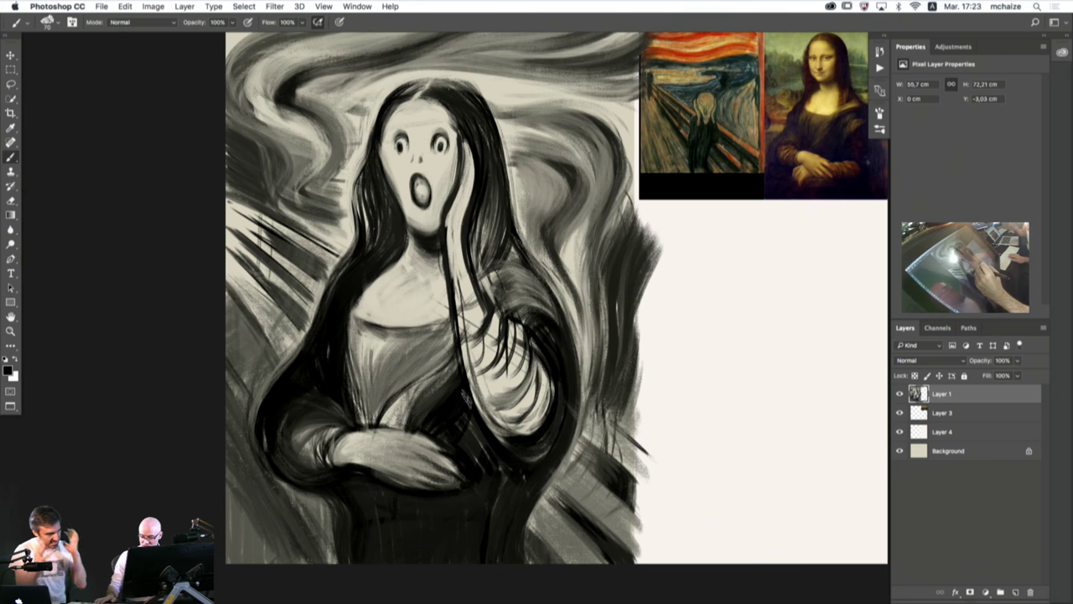
pyautogui.moveTo(461, 419)
pyautogui.mouseDown()
pyautogui.moveTo(474, 461)
pyautogui.moveTo(496, 483)
pyautogui.moveTo(498, 473)
pyautogui.mouseUp()
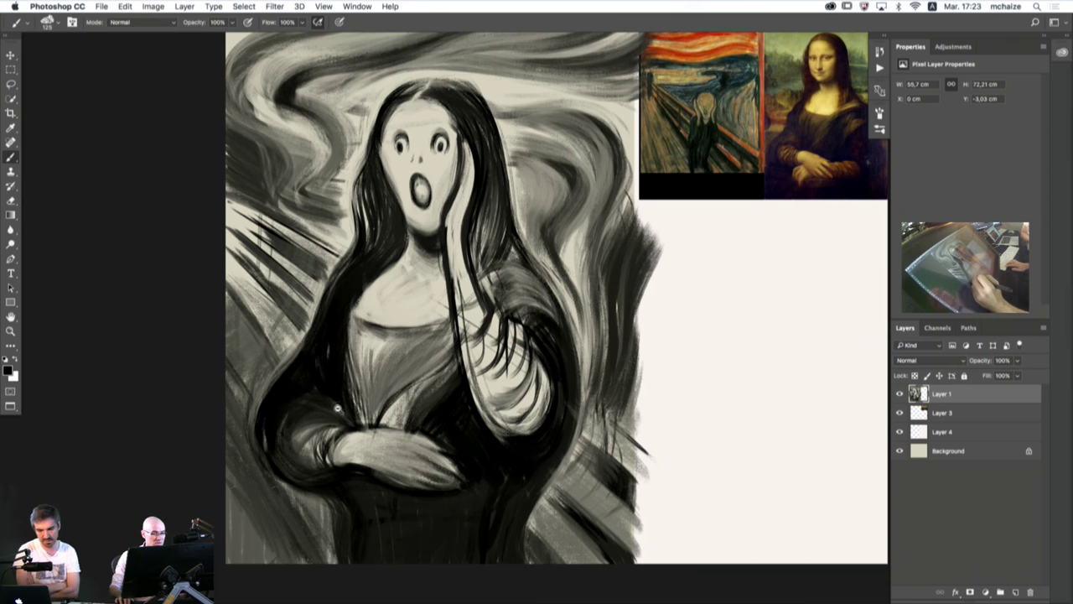
# - Sample black from the garment and paint dark diagonal strokes on the bridge railing beside the long hair
pyautogui.press('super+minus')
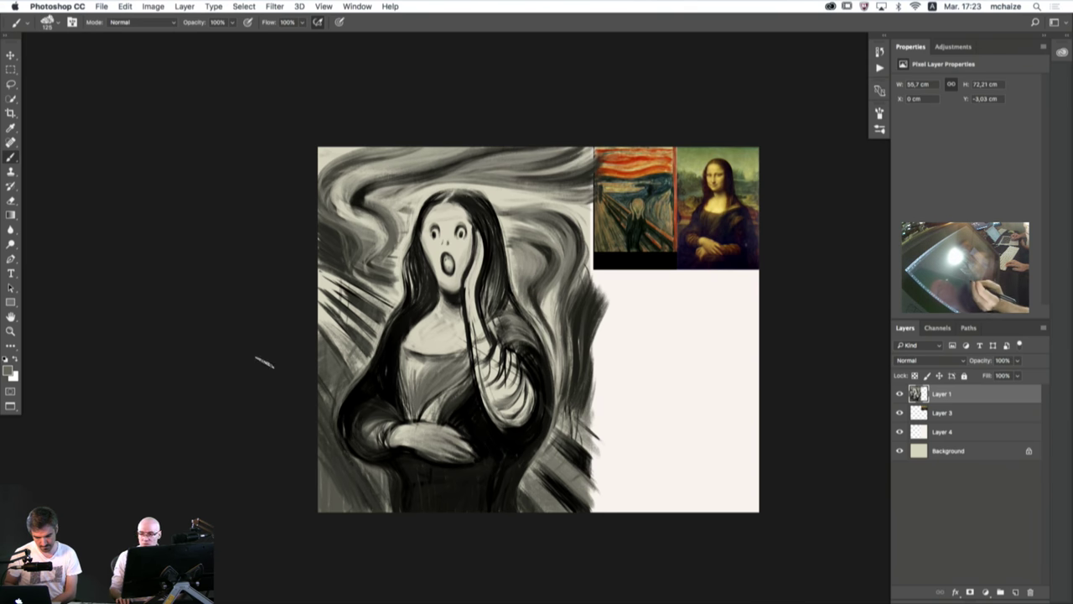
pyautogui.keyDown('alt'); pyautogui.click(389, 372); pyautogui.keyUp('alt')
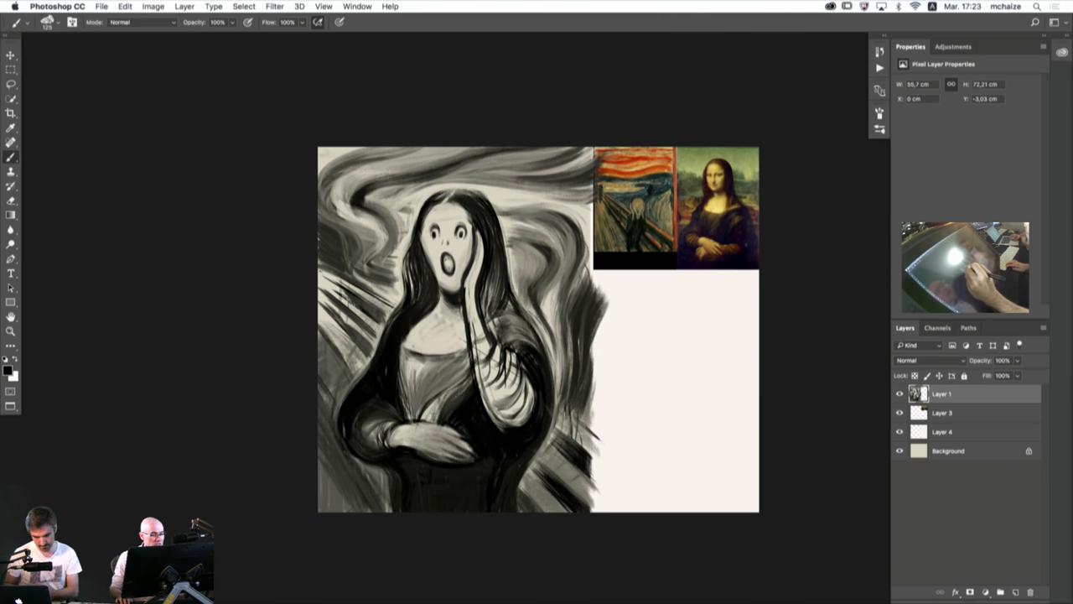
pyautogui.moveTo(344, 290); pyautogui.dragTo(384, 321)
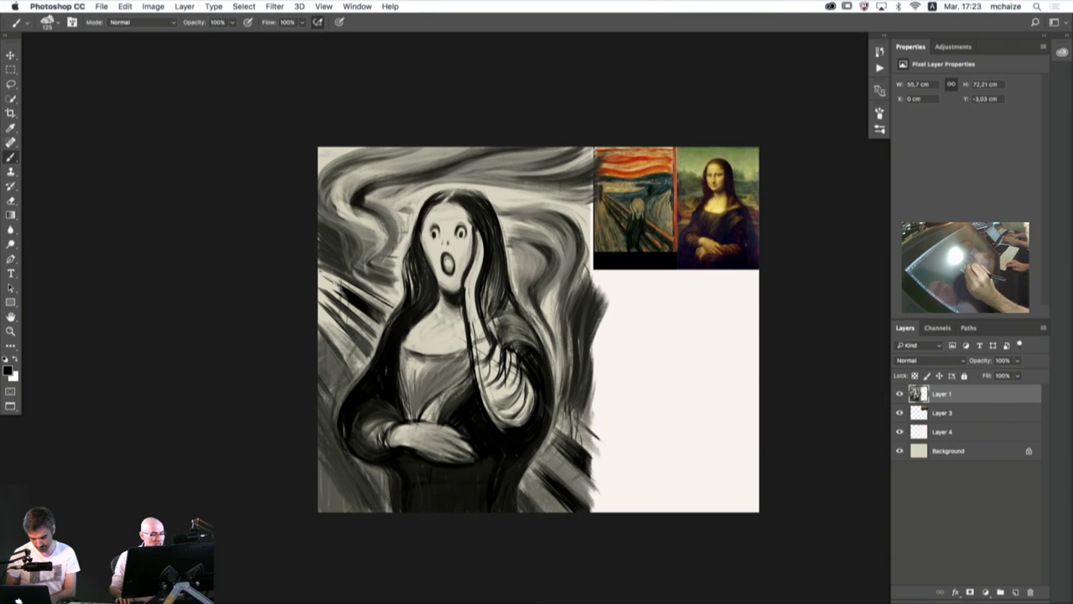
pyautogui.moveTo(327, 292)
pyautogui.mouseDown()
pyautogui.moveTo(356, 340)
pyautogui.moveTo(328, 313)
pyautogui.mouseUp()
# - Refine the railing beside the hair with further diagonal strokes, alternating black and light bands
pyautogui.keyDown('super'); pyautogui.click(346, 316); pyautogui.keyUp('super')
pyautogui.scroll(1, 334, 319)
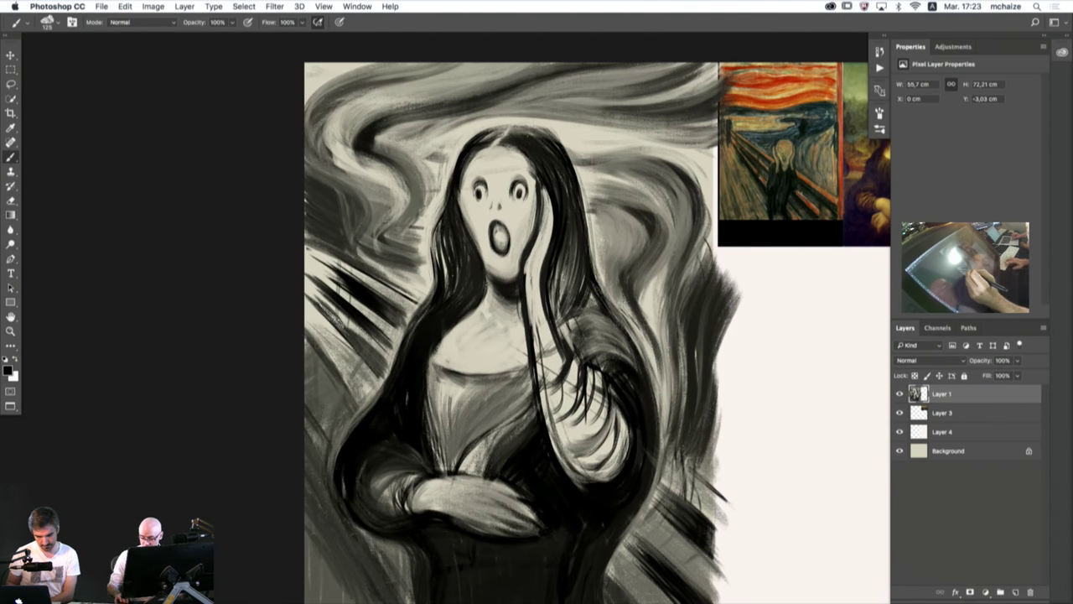
pyautogui.moveTo(325, 310); pyautogui.dragTo(359, 352)
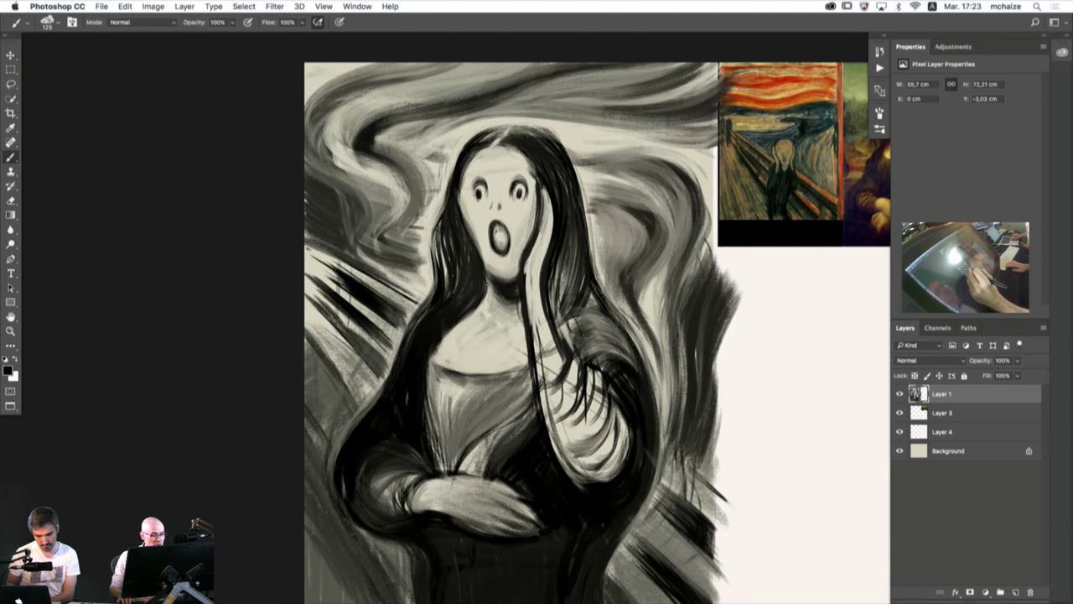
pyautogui.moveTo(327, 312); pyautogui.dragTo(366, 355)
pyautogui.moveTo(310, 295)
pyautogui.mouseDown()
pyautogui.moveTo(360, 339)
pyautogui.moveTo(352, 345)
pyautogui.moveTo(312, 296)
pyautogui.moveTo(362, 299)
pyautogui.moveTo(358, 333)
pyautogui.moveTo(340, 319)
pyautogui.moveTo(362, 337)
pyautogui.moveTo(333, 314)
pyautogui.moveTo(368, 315)
pyautogui.mouseUp()
pyautogui.moveTo(324, 273)
pyautogui.mouseDown()
pyautogui.moveTo(384, 318)
pyautogui.moveTo(347, 287)
pyautogui.mouseUp()
pyautogui.moveTo(404, 312); pyautogui.dragTo(347, 270)
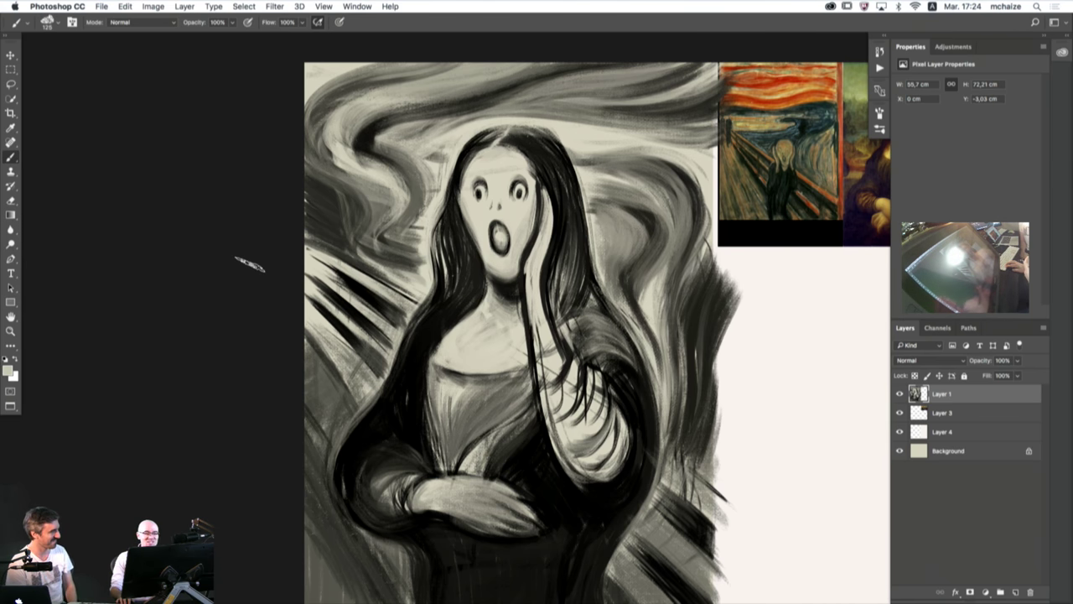
pyautogui.moveTo(366, 346); pyautogui.dragTo(362, 316)
# - Fill the sky's upper-left corner with curved strokes in dark and mid greys sampled from the nearby swirls
pyautogui.keyDown('alt'); pyautogui.click(368, 101); pyautogui.keyUp('alt')
pyautogui.moveTo(368, 99)
pyautogui.mouseDown()
pyautogui.moveTo(394, 125)
pyautogui.moveTo(374, 97)
pyautogui.moveTo(373, 114)
pyautogui.moveTo(376, 99)
pyautogui.moveTo(394, 128)
pyautogui.moveTo(368, 116)
pyautogui.moveTo(392, 134)
pyautogui.moveTo(384, 84)
pyautogui.moveTo(372, 125)
pyautogui.moveTo(460, 81)
pyautogui.moveTo(517, 69)
pyautogui.moveTo(374, 112)
pyautogui.moveTo(415, 82)
pyautogui.moveTo(371, 119)
pyautogui.moveTo(461, 79)
pyautogui.moveTo(358, 109)
pyautogui.moveTo(351, 97)
pyautogui.moveTo(379, 126)
pyautogui.mouseUp()
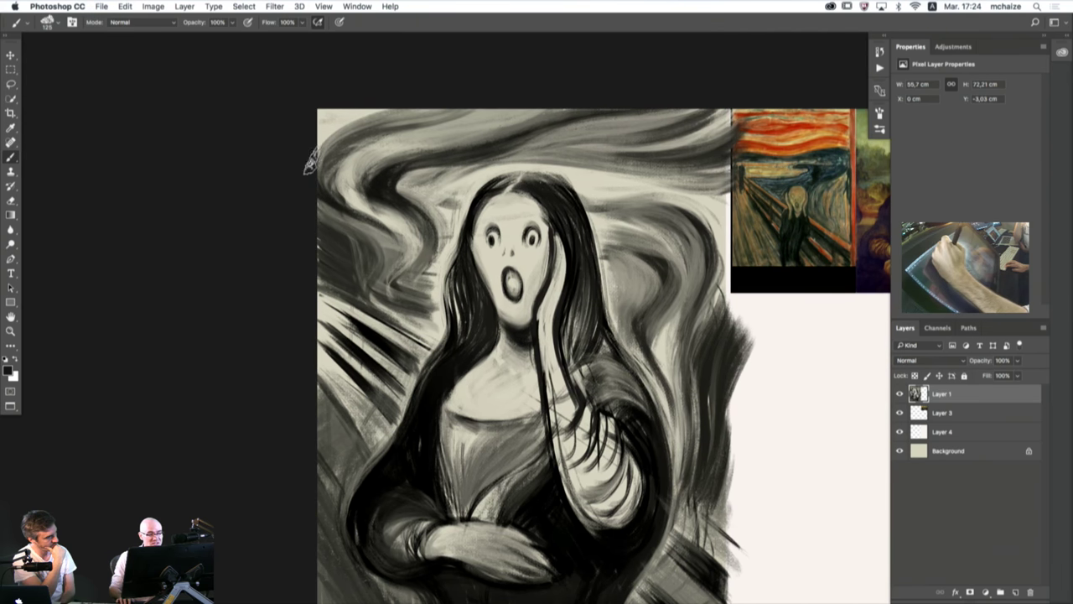
pyautogui.moveTo(324, 159)
pyautogui.mouseDown()
pyautogui.moveTo(399, 101)
pyautogui.moveTo(319, 156)
pyautogui.mouseUp()
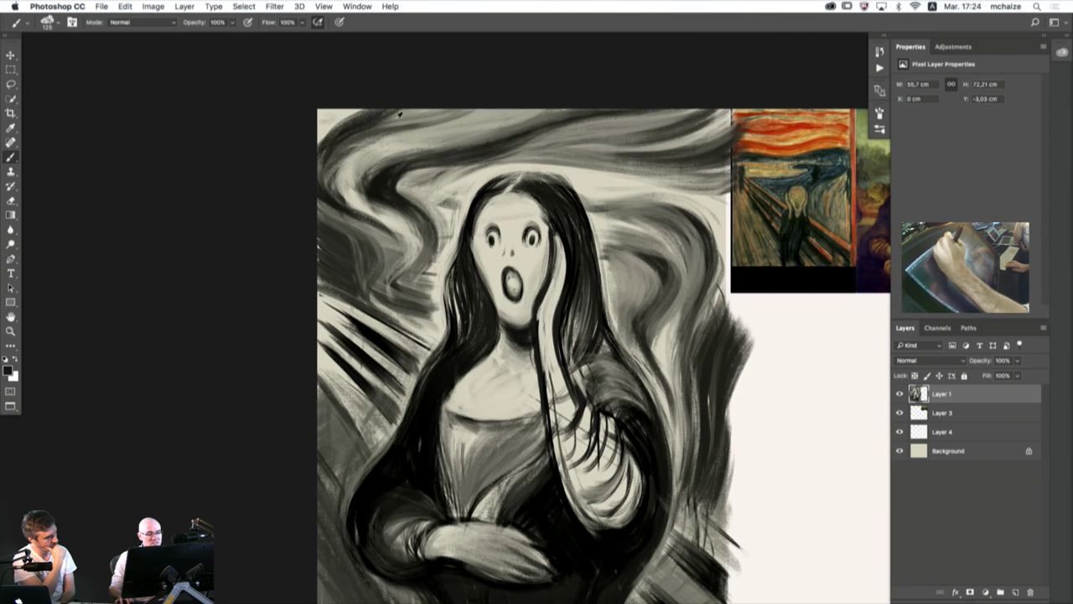
pyautogui.keyDown('alt'); pyautogui.click(400, 112); pyautogui.keyUp('alt')
pyautogui.moveTo(403, 101); pyautogui.dragTo(320, 162)
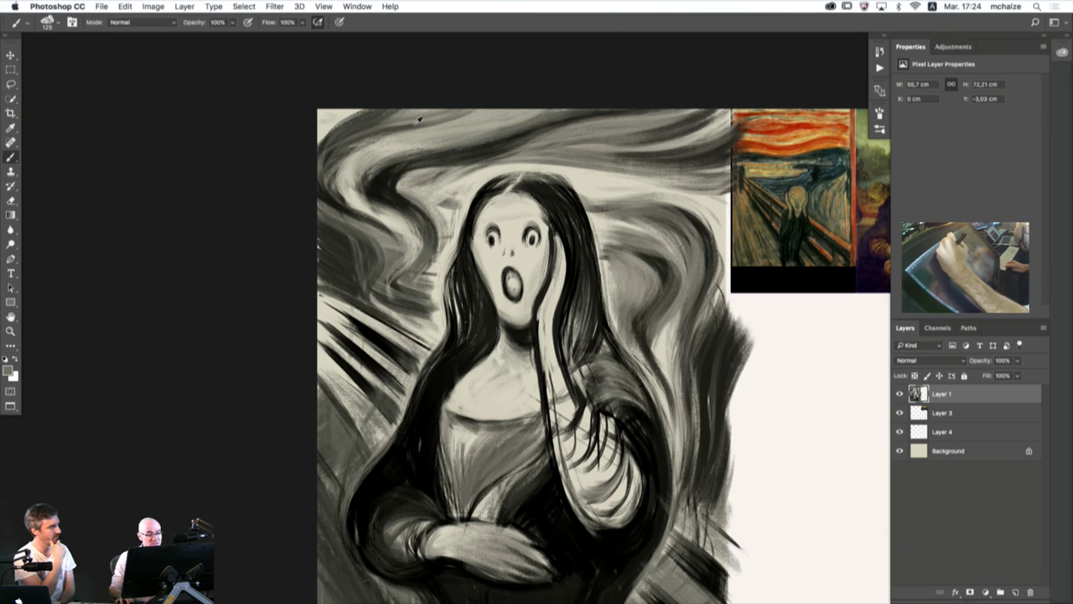
pyautogui.keyDown('alt'); pyautogui.click(414, 124); pyautogui.keyUp('alt')
pyautogui.moveTo(378, 91); pyautogui.dragTo(309, 137)
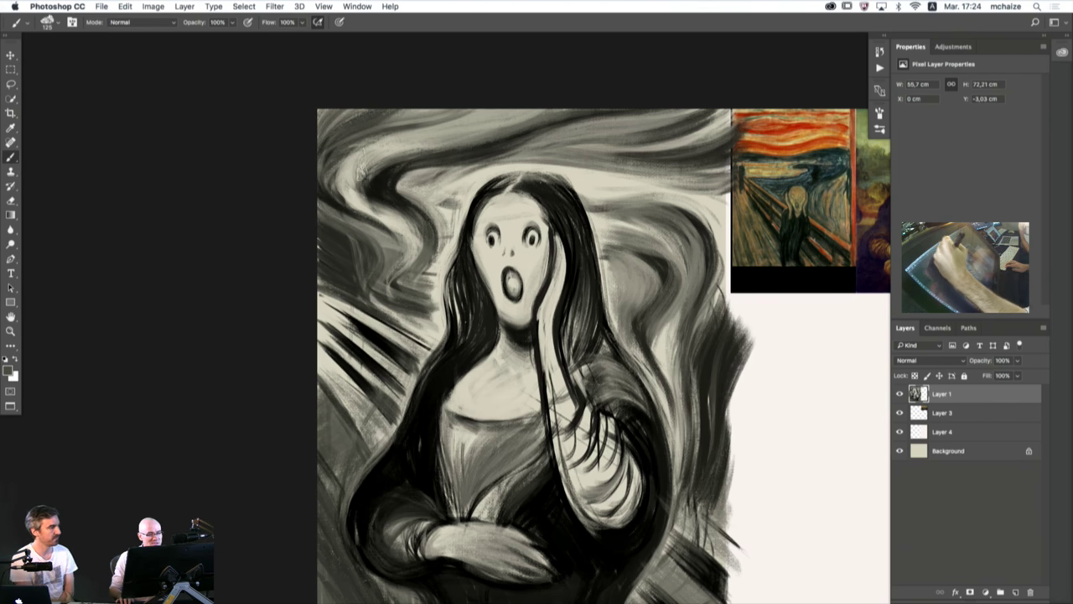
pyautogui.keyDown('alt'); pyautogui.click(452, 138); pyautogui.keyUp('alt')
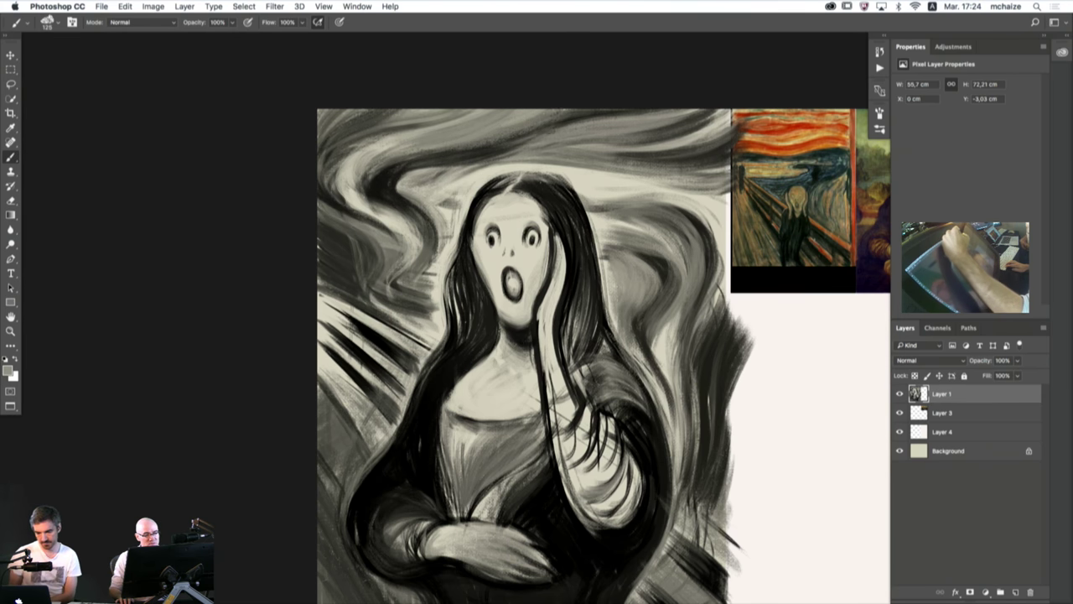
# - Sample a dark tone from the bridge and retouch its bands below the railing
pyautogui.keyDown('alt'); pyautogui.click(381, 371); pyautogui.keyUp('alt')
pyautogui.moveTo(353, 358); pyautogui.dragTo(350, 334)
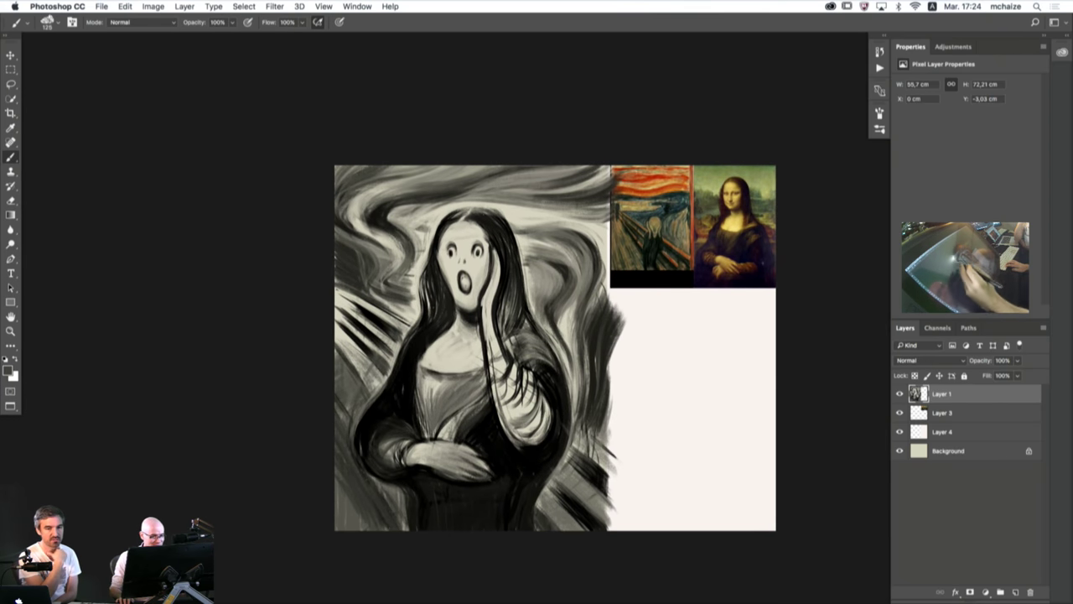
# - Try to paint dark upright background figures on the bridge, using black and tones sampled nearby
pyautogui.scroll(2, 361, 351)
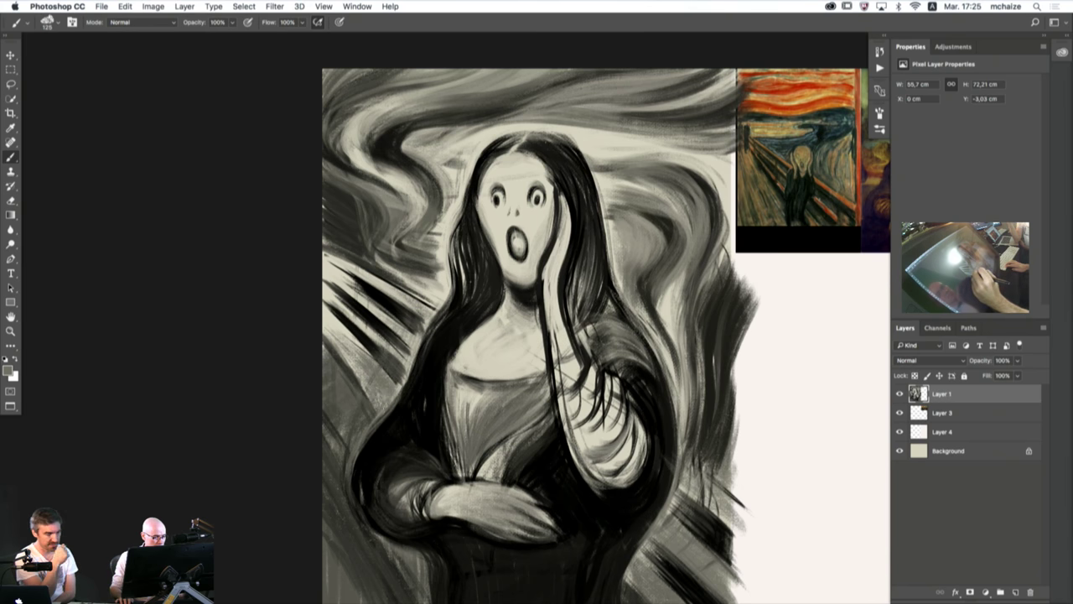
pyautogui.keyDown('alt'); pyautogui.click(367, 293); pyautogui.keyUp('alt')
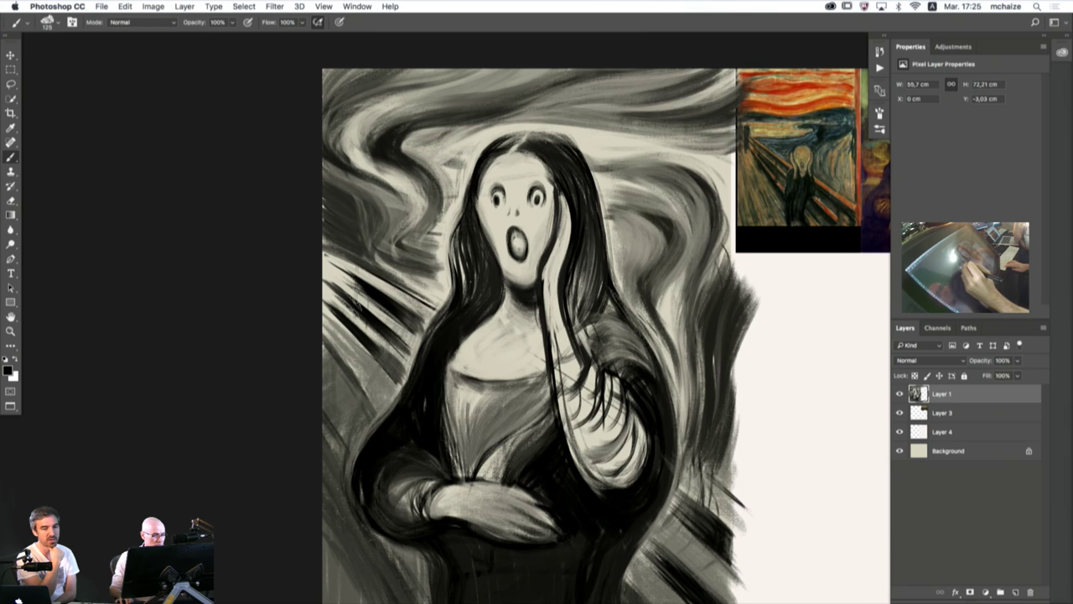
pyautogui.moveTo(351, 289)
pyautogui.mouseDown()
pyautogui.moveTo(352, 394)
pyautogui.moveTo(363, 394)
pyautogui.mouseUp()
pyautogui.moveTo(361, 317)
pyautogui.mouseDown()
pyautogui.moveTo(363, 398)
pyautogui.moveTo(362, 234)
pyautogui.moveTo(352, 256)
pyautogui.moveTo(347, 241)
pyautogui.moveTo(352, 280)
pyautogui.mouseUp()
pyautogui.keyDown('alt'); pyautogui.click(369, 229); pyautogui.keyUp('alt')
pyautogui.keyDown('alt'); pyautogui.click(358, 239); pyautogui.keyUp('alt')
pyautogui.moveTo(369, 271)
pyautogui.mouseDown()
pyautogui.moveTo(364, 410)
pyautogui.moveTo(358, 266)
pyautogui.moveTo(351, 380)
pyautogui.mouseUp()
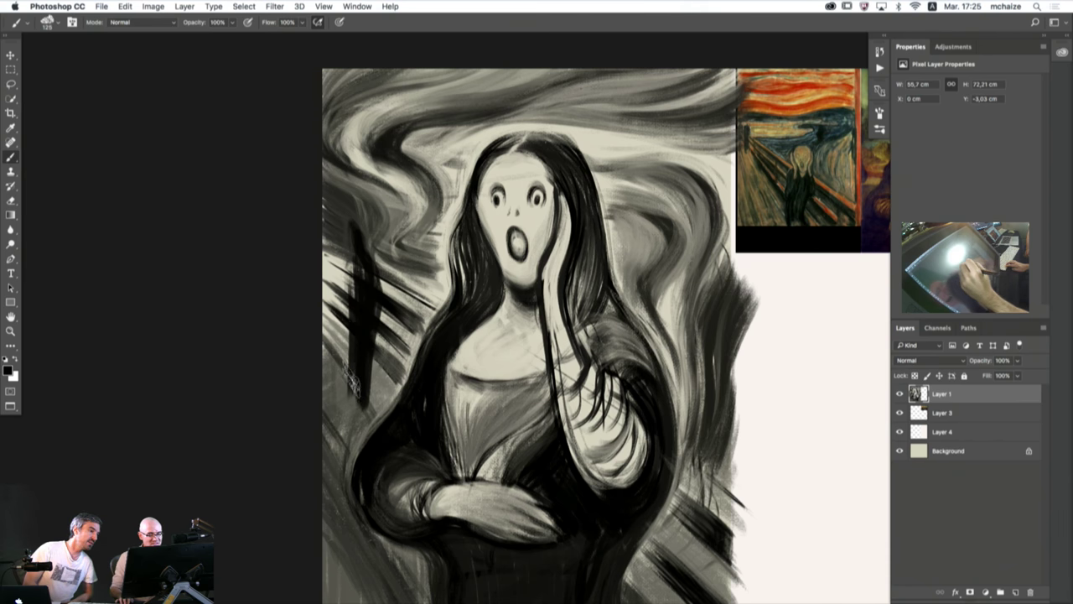
pyautogui.moveTo(351, 291); pyautogui.dragTo(348, 413)
pyautogui.moveTo(354, 266); pyautogui.dragTo(346, 307)
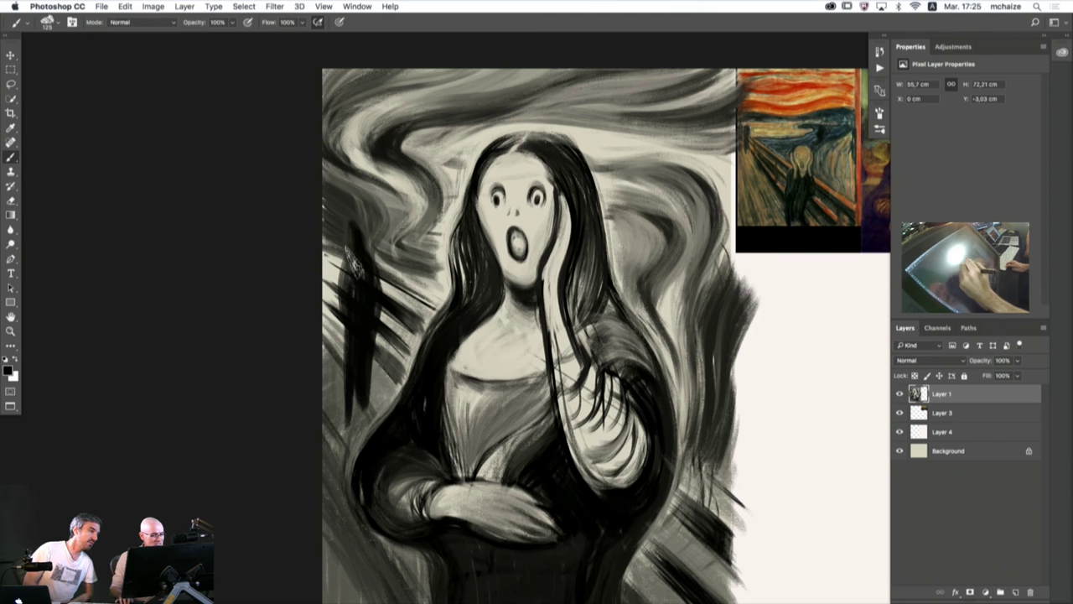
pyautogui.keyDown('alt'); pyautogui.click(348, 399); pyautogui.keyUp('alt')
pyautogui.moveTo(305, 416); pyautogui.dragTo(319, 397)
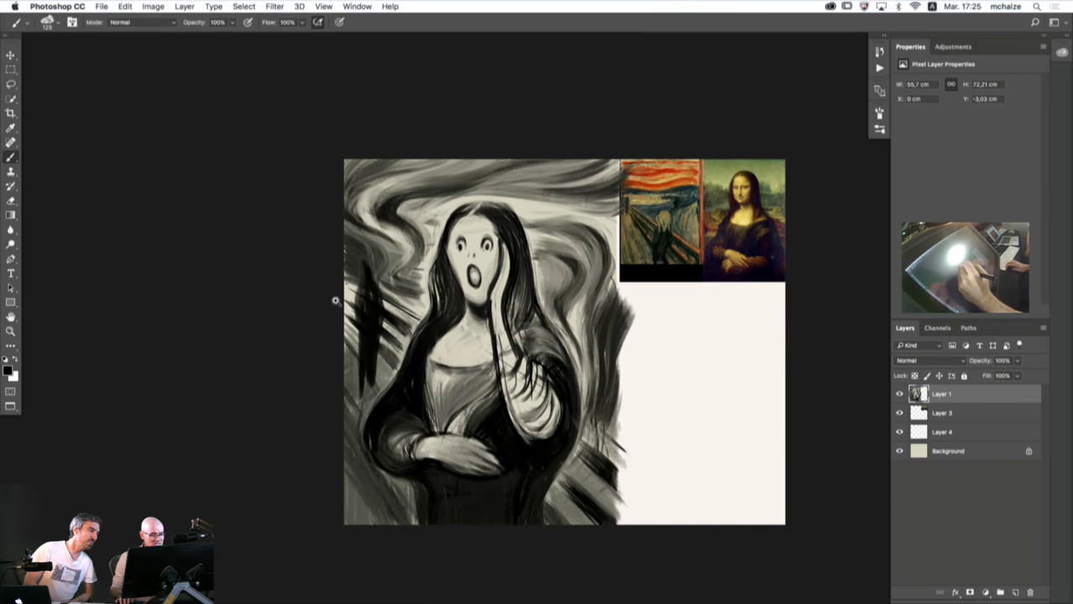
# - Undo all the strokes of the dark background figures on the bridge
pyautogui.scroll(1, 335, 300)
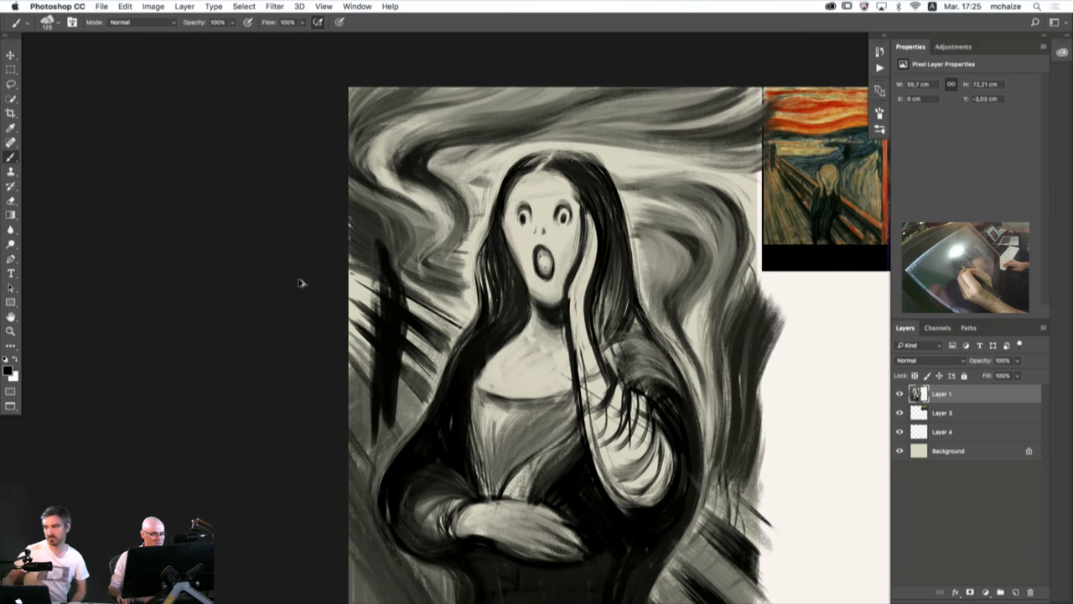
pyautogui.press('alt+super+z')
pyautogui.press('alt+super+z')
pyautogui.press('alt+super+z')
pyautogui.press('alt+super+z')
pyautogui.press('alt+super+z')
pyautogui.press('alt+super+z')
pyautogui.press('alt+super+z')
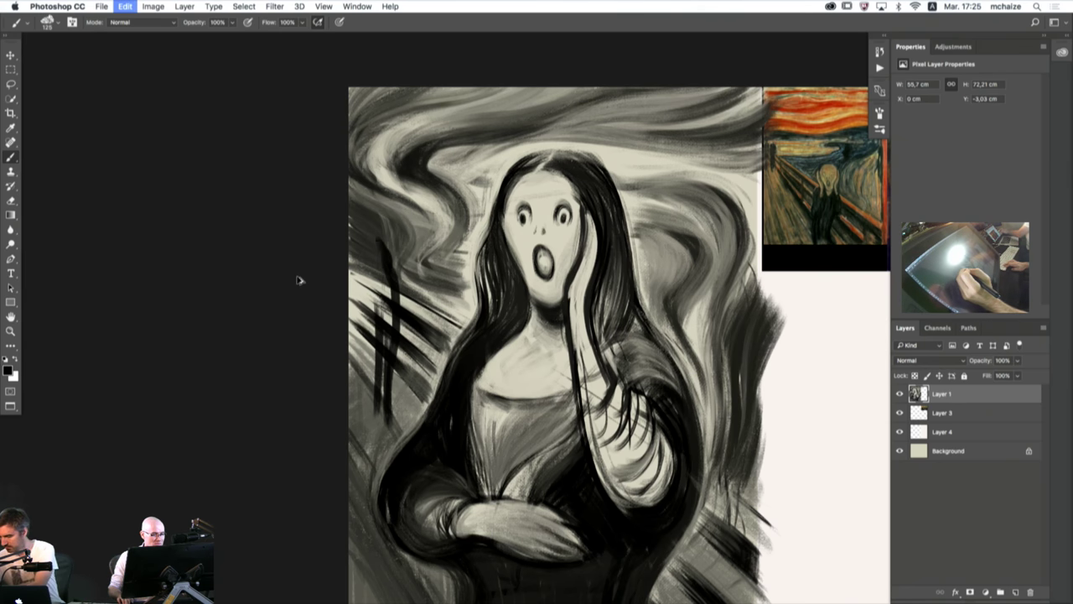
pyautogui.press('alt+super+z')
pyautogui.press('alt+super+z')
pyautogui.press('alt+super+z')
pyautogui.press('alt+super+z')
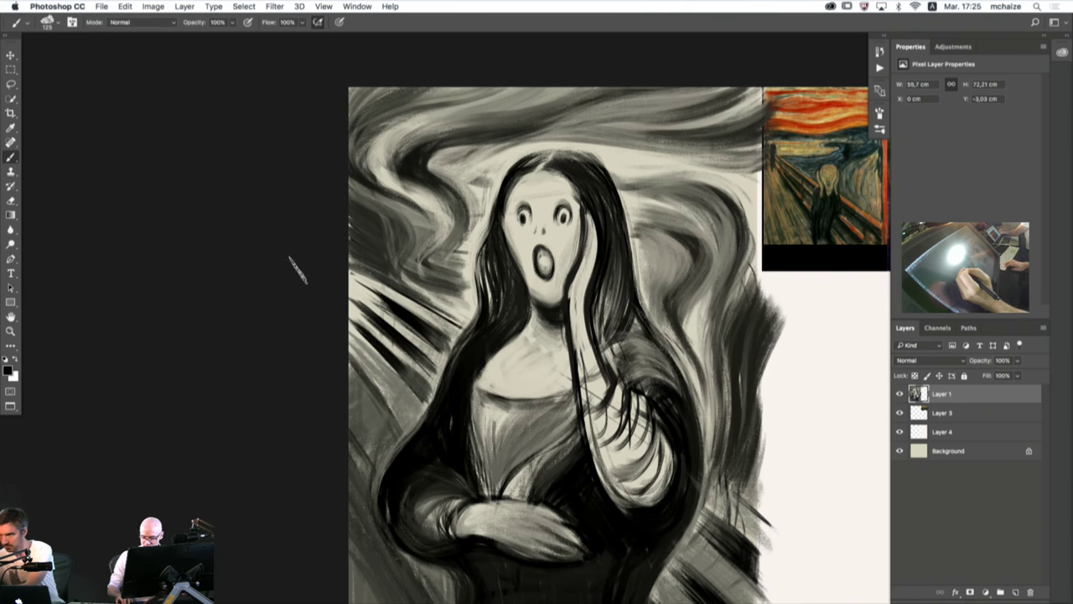
# - Sample greys from the bridge planks beside the figure's elbow and retouch the planks' edges
pyautogui.moveTo(388, 383); pyautogui.dragTo(386, 384)
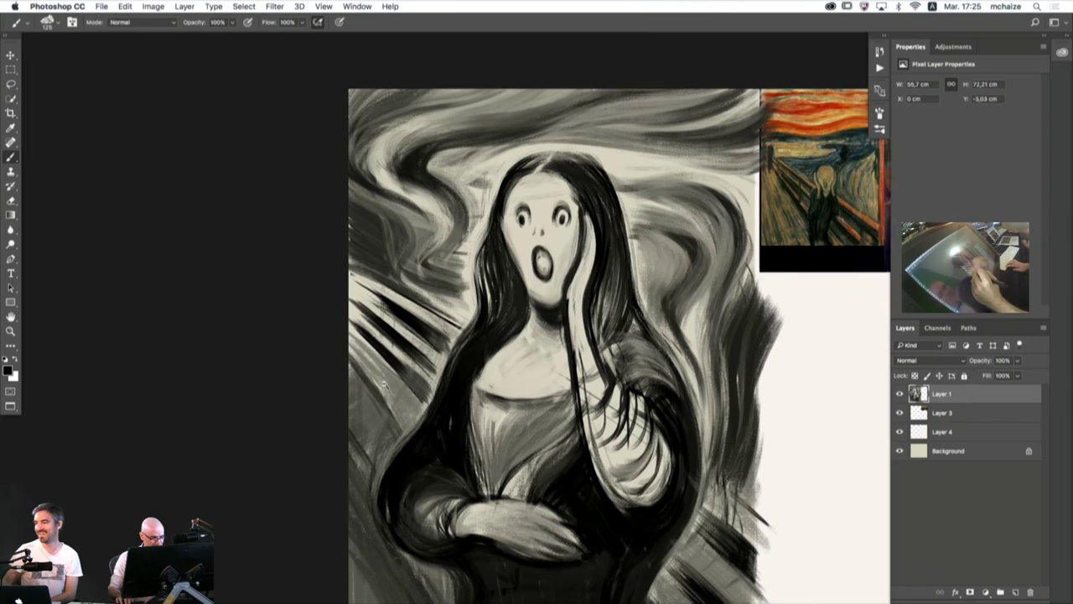
pyautogui.press('super+minus')
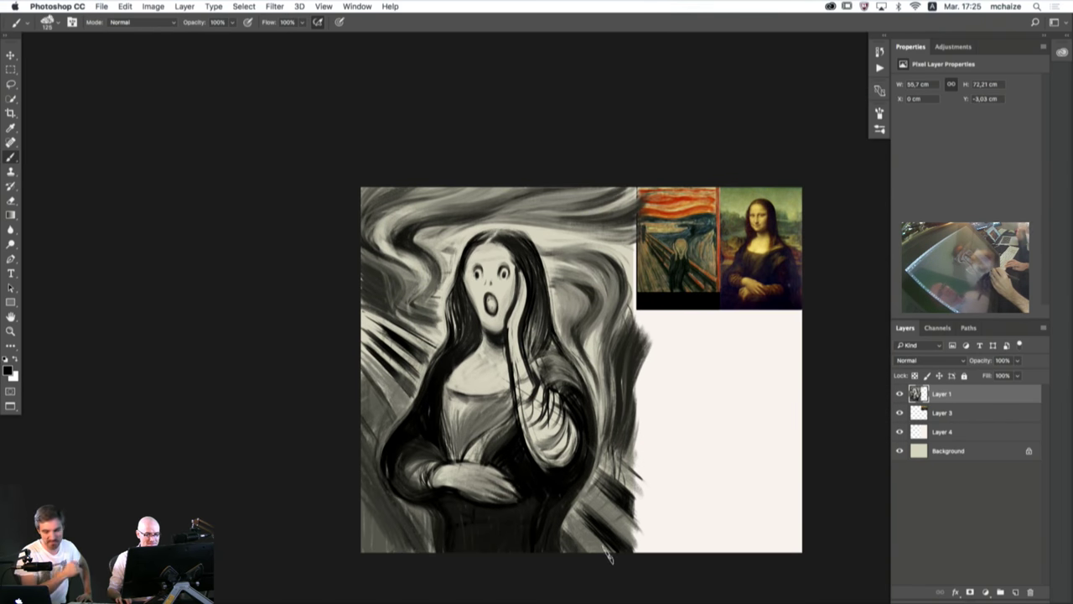
pyautogui.keyDown('alt'); pyautogui.click(630, 479); pyautogui.keyUp('alt')
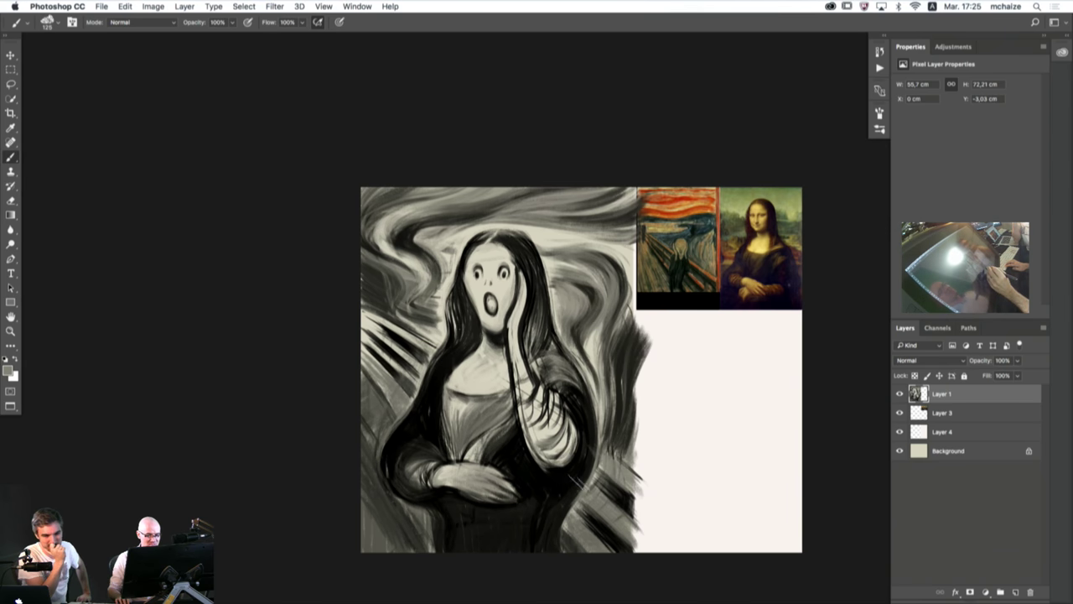
pyautogui.keyDown('alt'); pyautogui.click(619, 498); pyautogui.keyUp('alt')
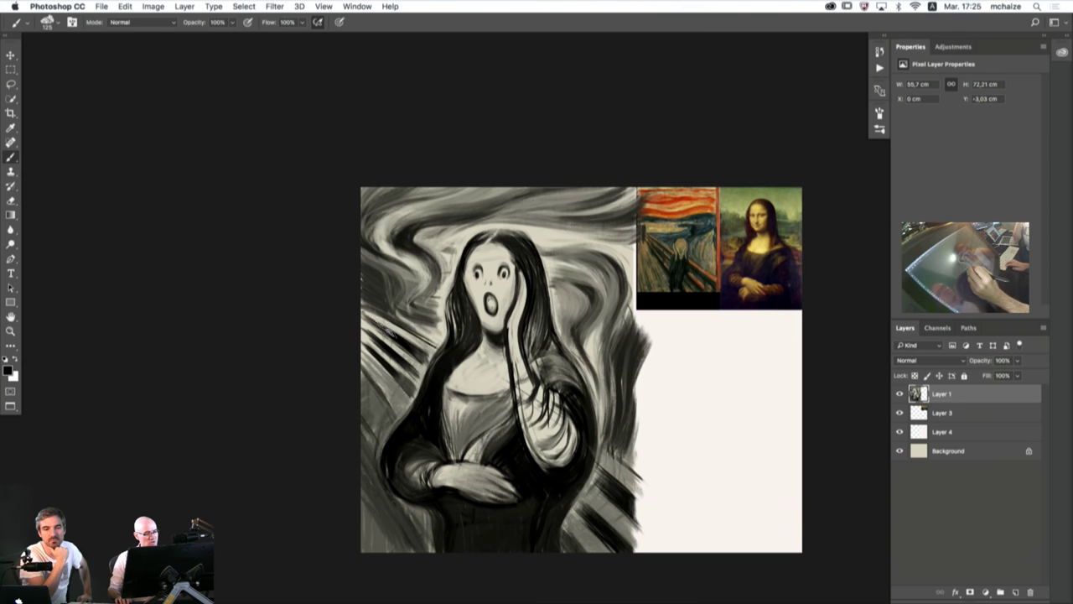
# - Examine The Scream reference up close and compare its bridge and background figures with the whole painting
pyautogui.moveTo(387, 330)
pyautogui.mouseDown()
pyautogui.moveTo(366, 313)
pyautogui.moveTo(429, 346)
pyautogui.moveTo(400, 348)
pyautogui.mouseUp()
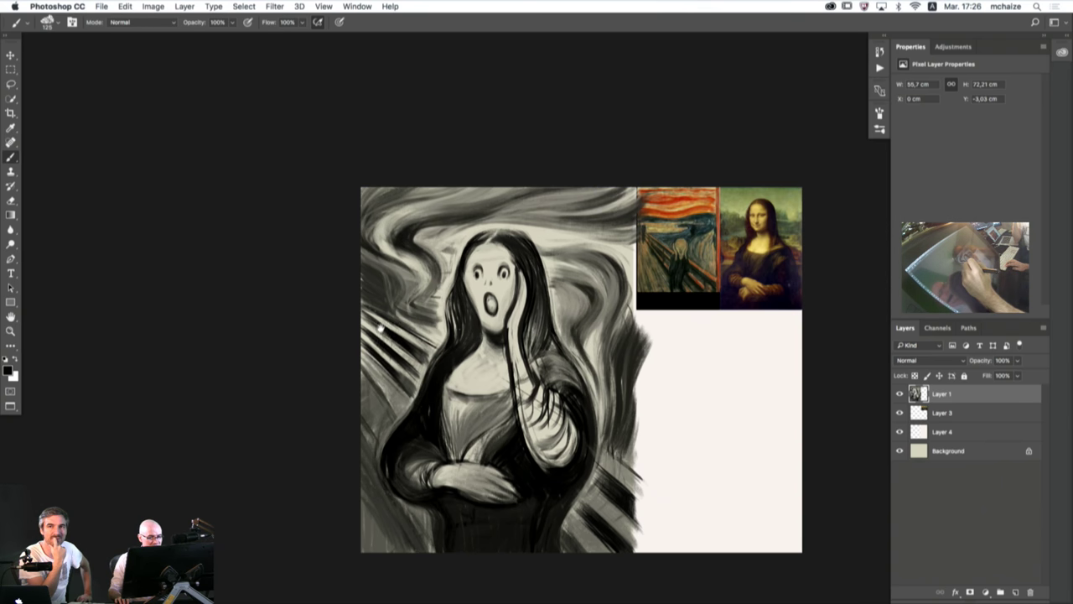
pyautogui.scroll(2, 674, 275)
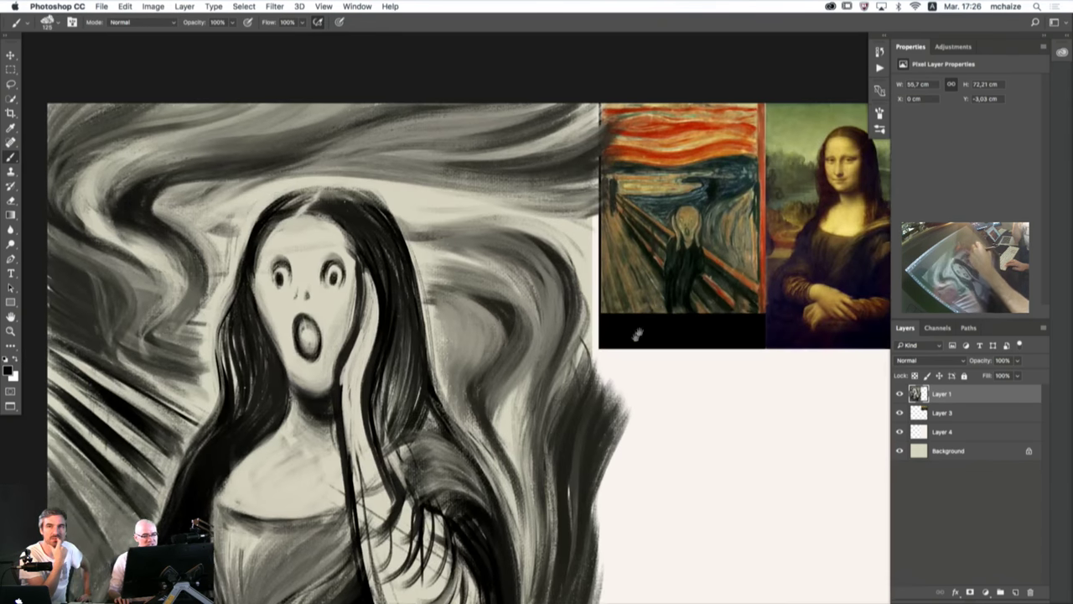
pyautogui.moveTo(635, 334); pyautogui.dragTo(581, 421)
pyautogui.scroll(2, 570, 327)
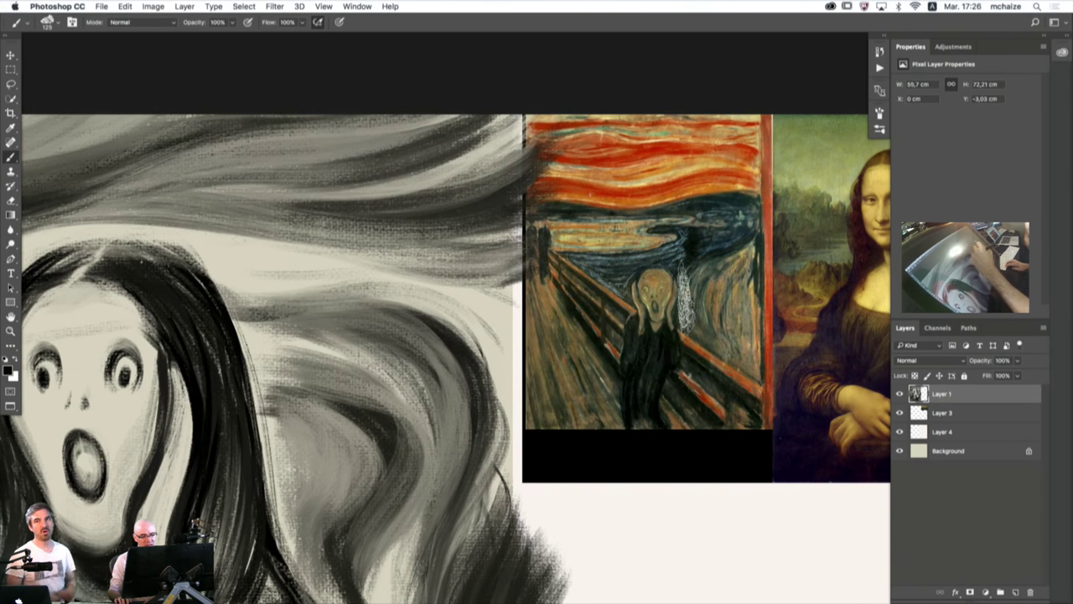
pyautogui.scroll(-4, 525, 377)
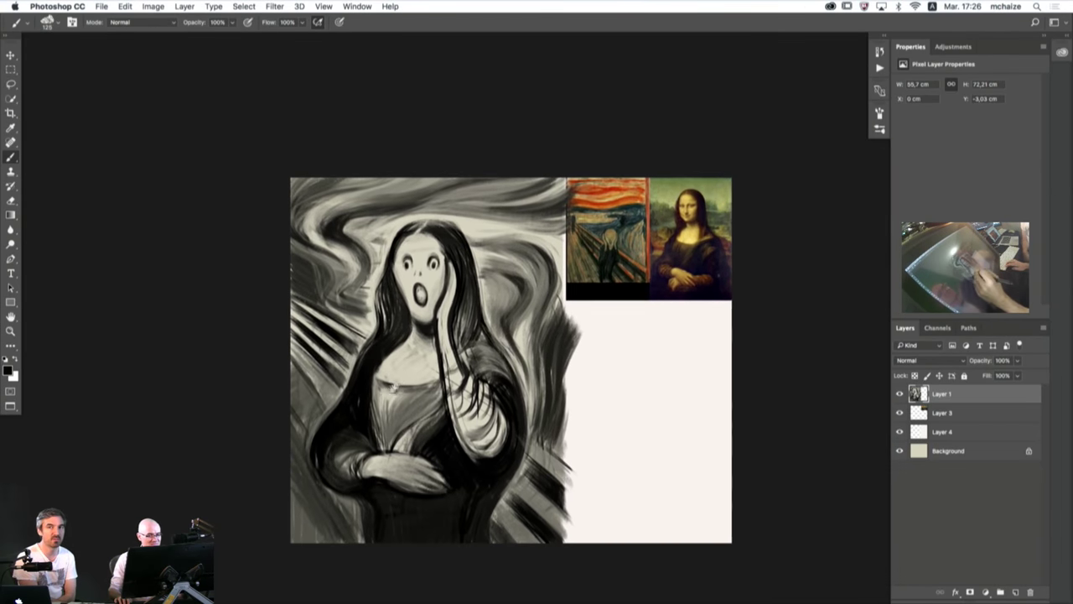
pyautogui.moveTo(394, 387); pyautogui.dragTo(420, 365)
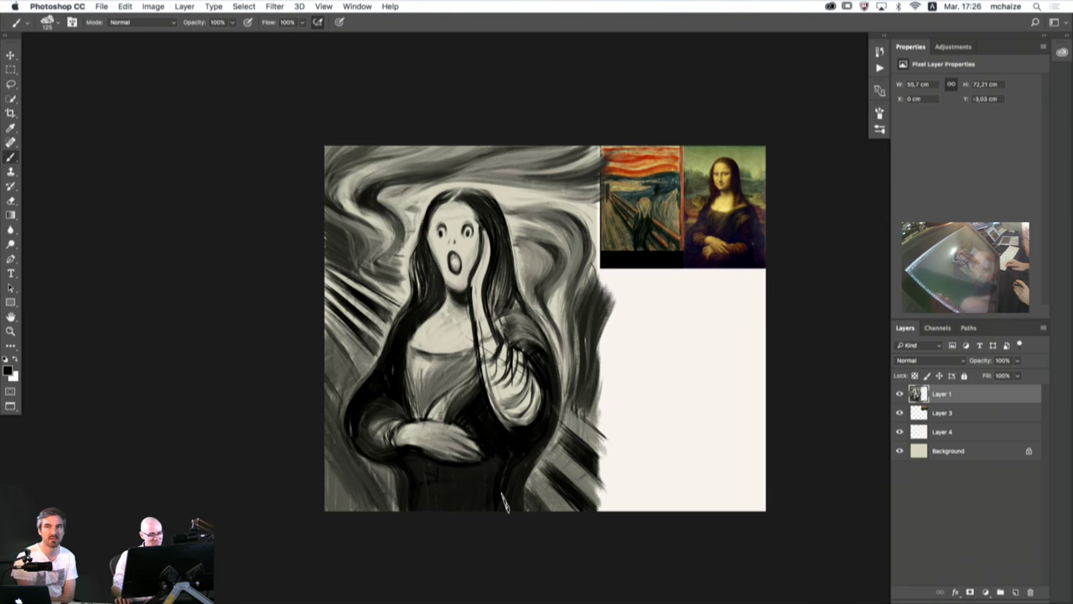
# - Enlarge the brush to 175 and darken the light gap on the bodice above the resting hand with sampled dark tones
pyautogui.scroll(3, 407, 373)
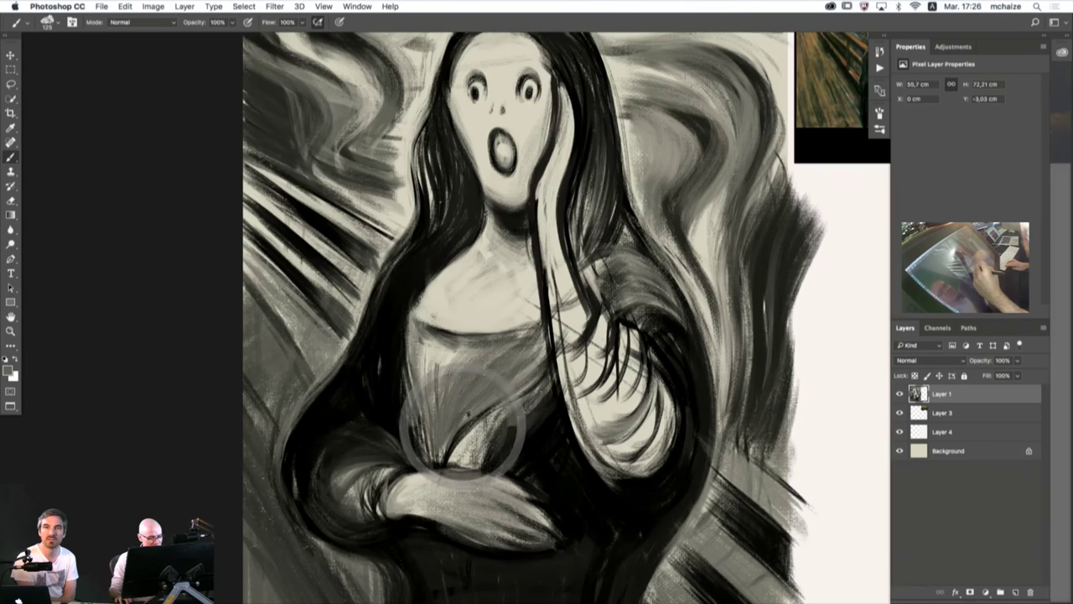
pyautogui.press(']')
pyautogui.press(']')
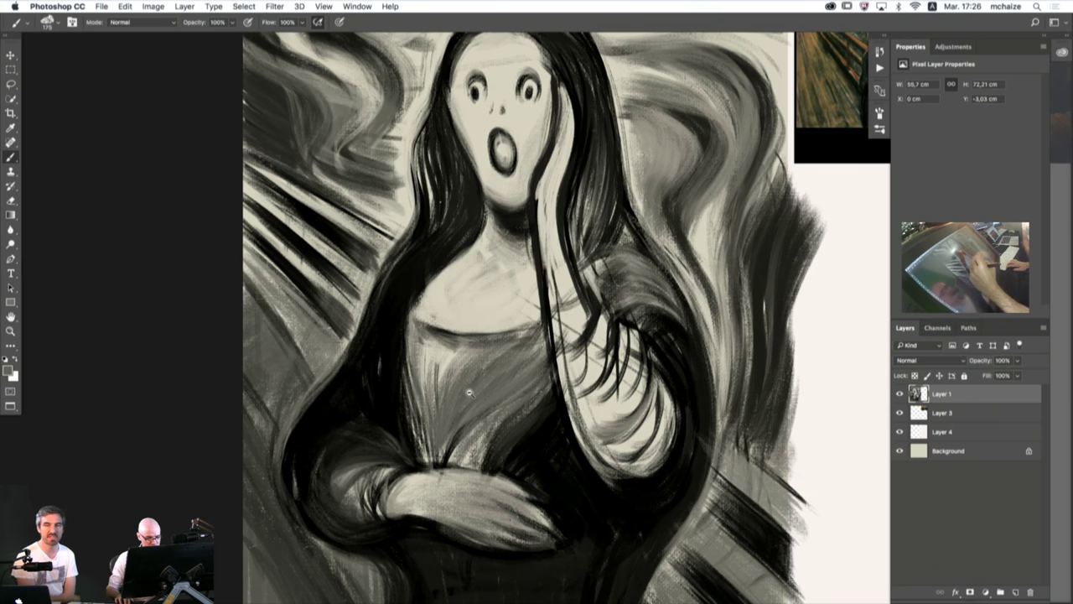
pyautogui.scroll(-2, 471, 377)
pyautogui.moveTo(526, 359)
pyautogui.mouseDown()
pyautogui.moveTo(453, 428)
pyautogui.moveTo(477, 443)
pyautogui.mouseUp()
pyautogui.moveTo(503, 395); pyautogui.dragTo(485, 440)
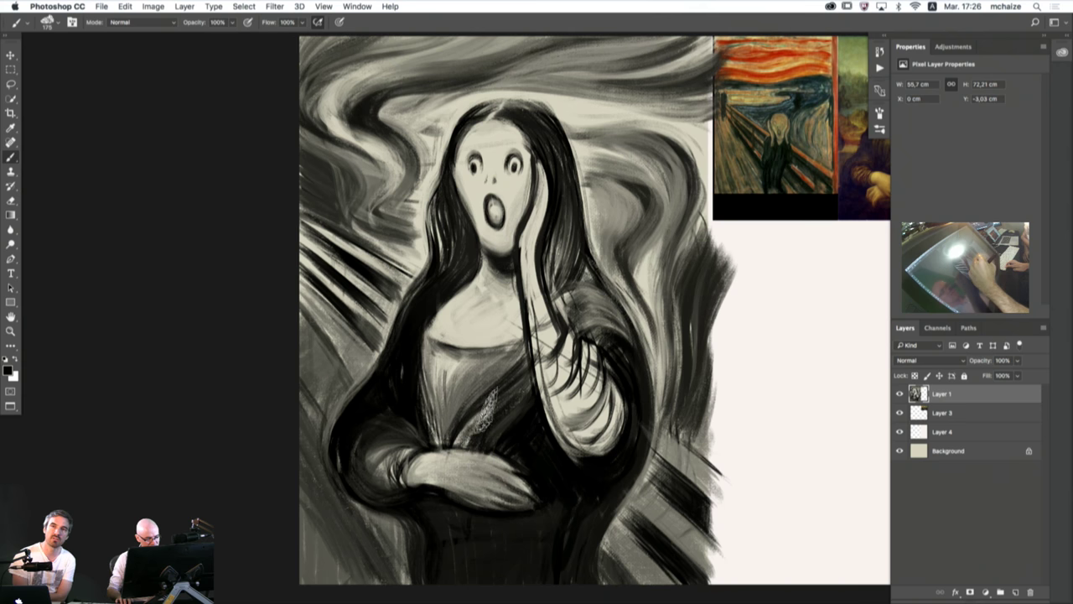
# - Sample a dark grey, reduce the brush to 100 and paint the diagonal drape across the bodice
pyautogui.keyDown('alt'); pyautogui.click(466, 417); pyautogui.keyUp('alt')
pyautogui.press('[')
pyautogui.press('[')
pyautogui.press('[')
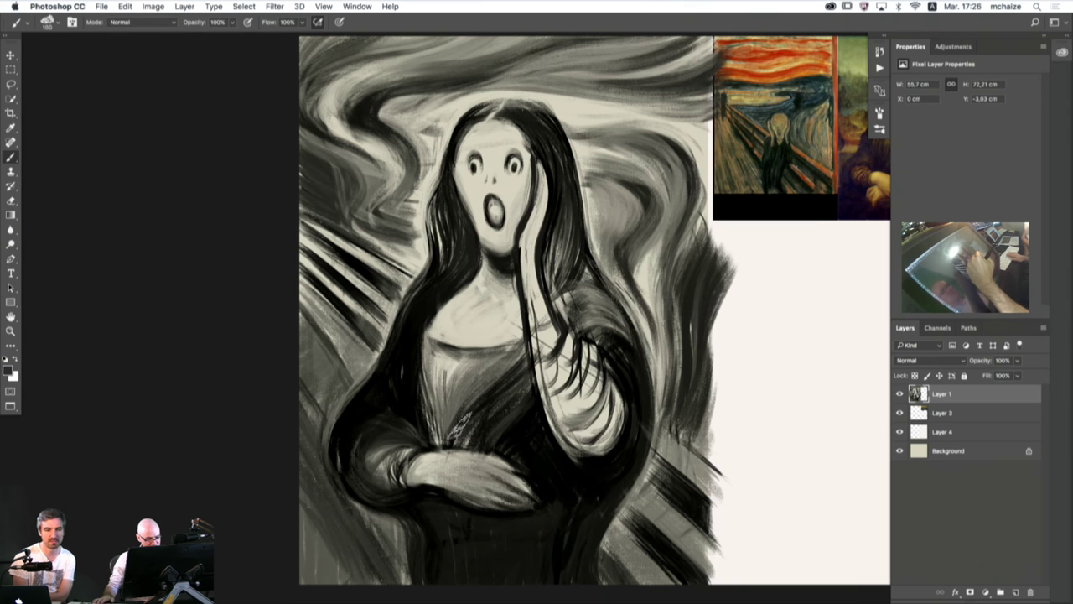
pyautogui.moveTo(457, 434)
pyautogui.mouseDown()
pyautogui.moveTo(465, 438)
pyautogui.moveTo(524, 371)
pyautogui.mouseUp()
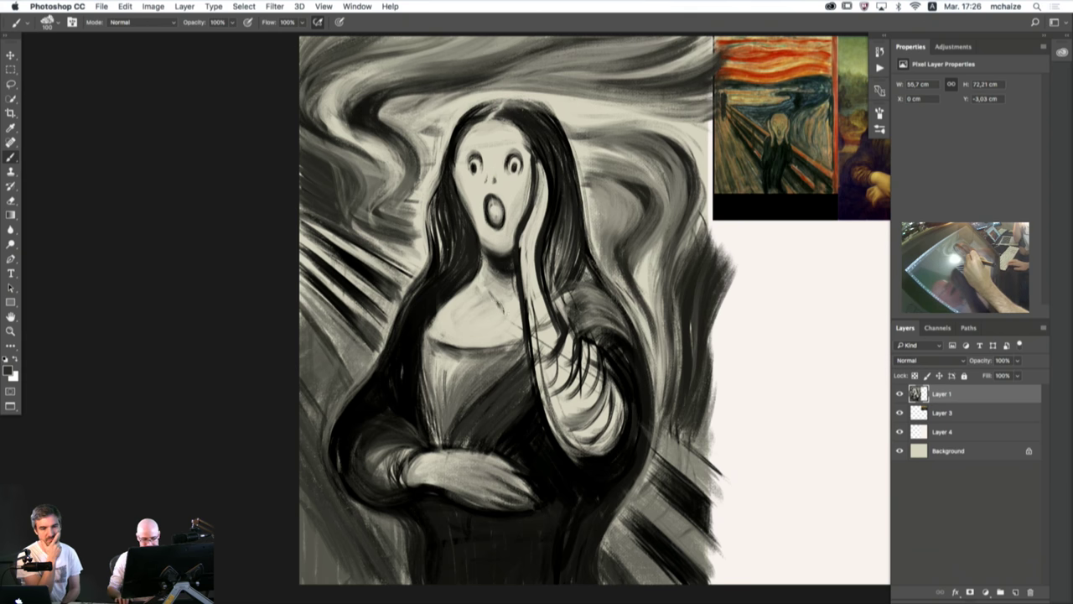
# - Refine the folds of the diagonal drape with greys and blacks sampled from the surrounding dress
pyautogui.keyDown('alt'); pyautogui.click(469, 378); pyautogui.keyUp('alt')
pyautogui.keyDown('alt'); pyautogui.click(472, 400); pyautogui.keyUp('alt')
pyautogui.moveTo(462, 437)
pyautogui.mouseDown()
pyautogui.moveTo(523, 363)
pyautogui.moveTo(491, 423)
pyautogui.moveTo(532, 379)
pyautogui.moveTo(488, 429)
pyautogui.moveTo(504, 424)
pyautogui.moveTo(528, 365)
pyautogui.moveTo(454, 423)
pyautogui.moveTo(475, 420)
pyautogui.mouseUp()
pyautogui.keyDown('alt'); pyautogui.click(530, 391); pyautogui.keyUp('alt')
pyautogui.keyDown('alt'); pyautogui.click(502, 414); pyautogui.keyUp('alt')
pyautogui.keyDown('alt'); pyautogui.click(517, 431); pyautogui.keyUp('alt')
pyautogui.moveTo(569, 349); pyautogui.dragTo(428, 400)
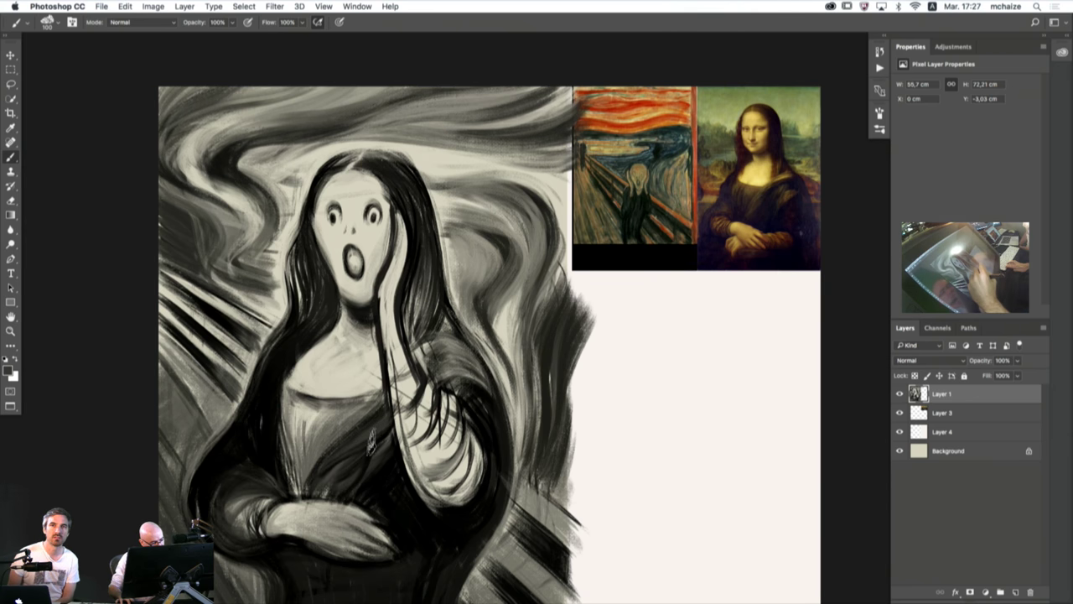
pyautogui.keyDown('alt'); pyautogui.click(372, 444); pyautogui.keyUp('alt')
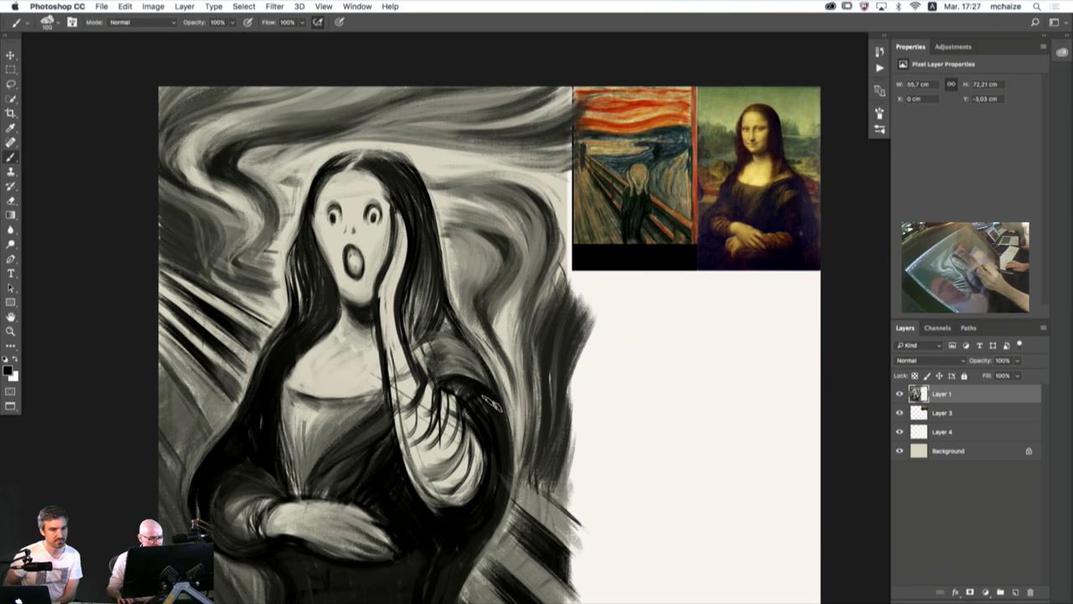
# - Paint curved dark and mid-grey fold strokes on the upper sleeve of the raised arm
pyautogui.moveTo(444, 384)
pyautogui.mouseDown()
pyautogui.moveTo(466, 377)
pyautogui.moveTo(446, 380)
pyautogui.moveTo(498, 413)
pyautogui.mouseUp()
pyautogui.moveTo(471, 366)
pyautogui.mouseDown()
pyautogui.moveTo(499, 395)
pyautogui.moveTo(484, 386)
pyautogui.mouseUp()
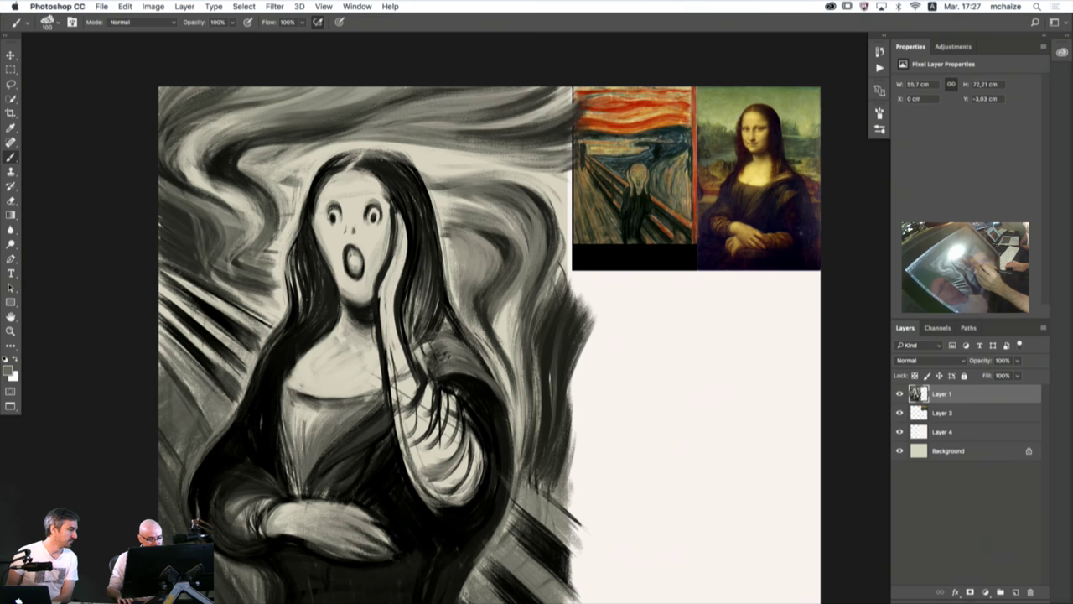
pyautogui.moveTo(459, 365); pyautogui.dragTo(497, 394)
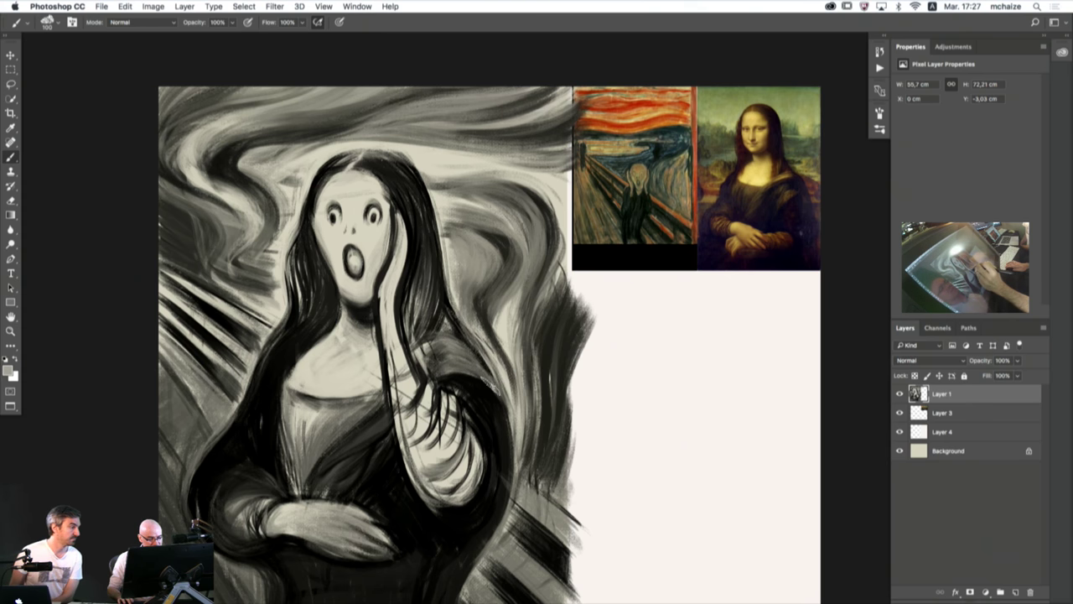
pyautogui.keyDown('alt'); pyautogui.click(447, 366); pyautogui.keyUp('alt')
pyautogui.moveTo(462, 363); pyautogui.dragTo(498, 396)
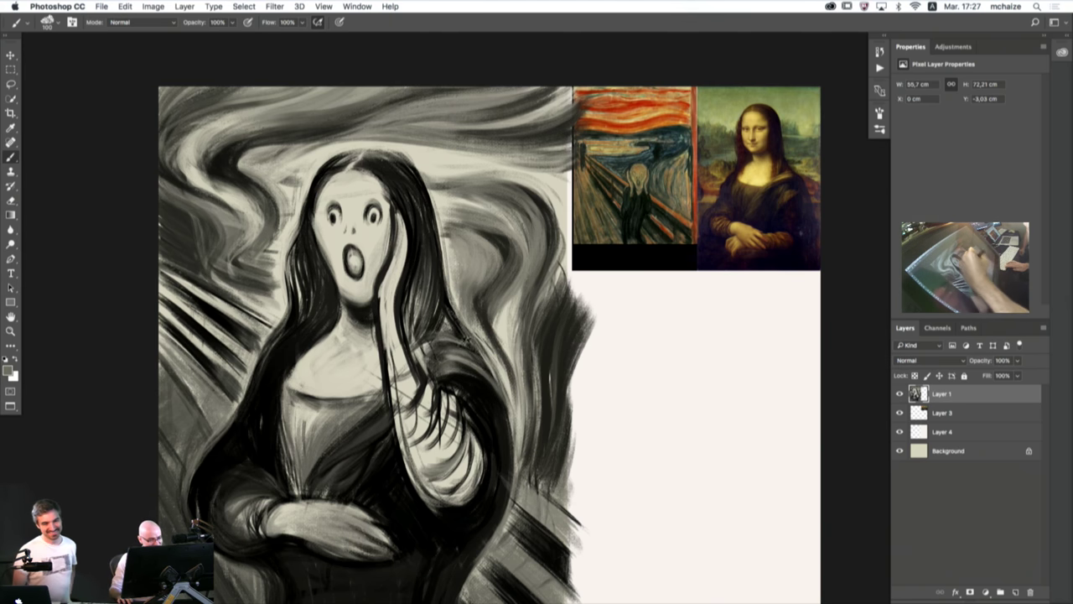
# - Cover the light patch on the shoulder beside the raised hand with tones sampled from the sleeve
pyautogui.keyDown('alt'); pyautogui.click(424, 353); pyautogui.keyUp('alt')
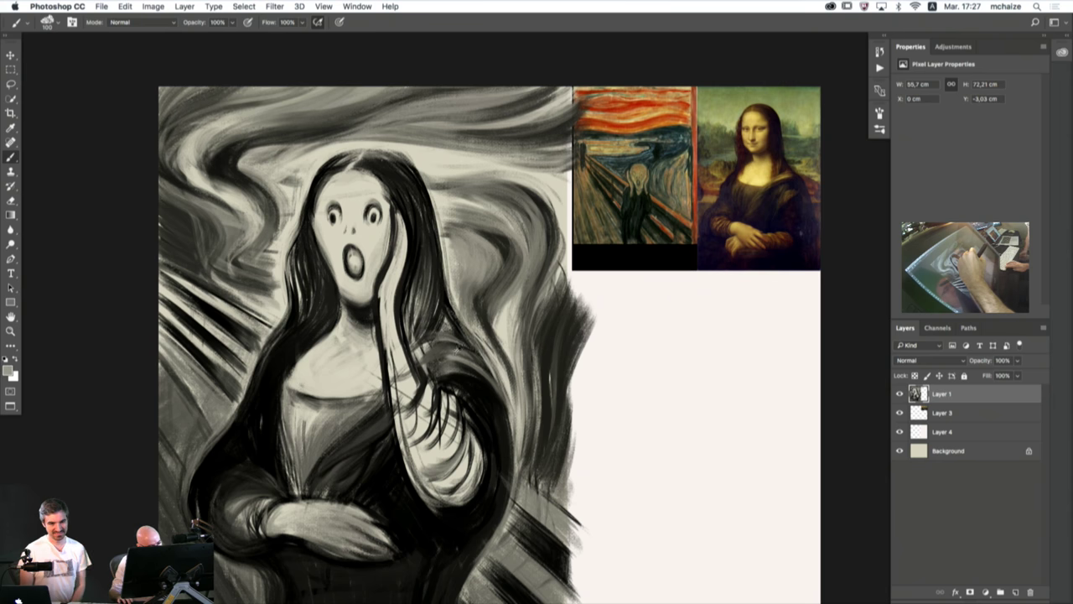
pyautogui.keyDown('alt'); pyautogui.click(458, 352); pyautogui.keyUp('alt')
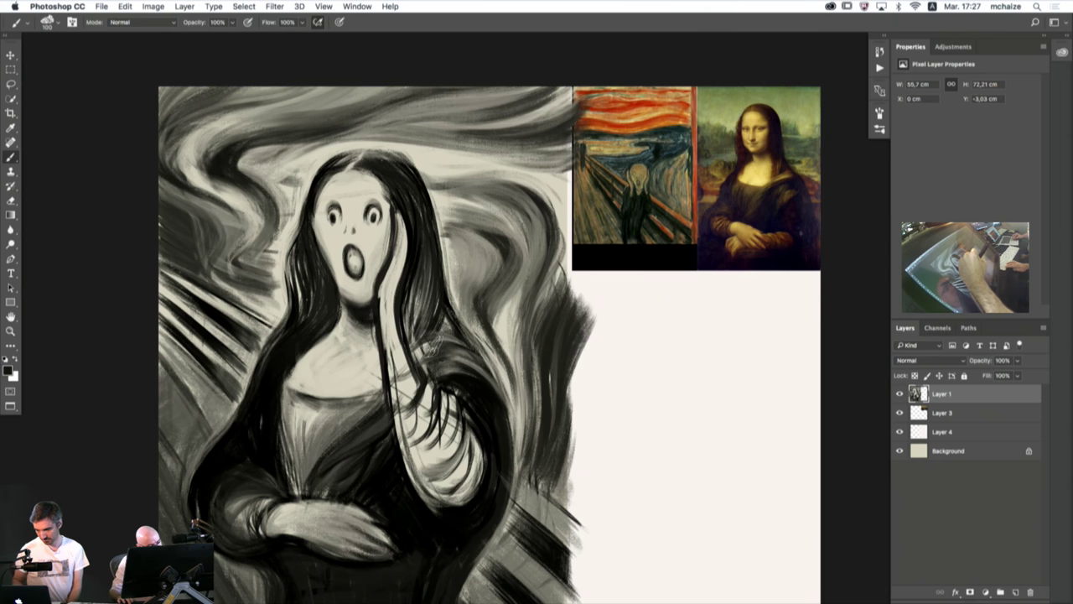
pyautogui.keyDown('alt'); pyautogui.click(460, 352); pyautogui.keyUp('alt')
pyautogui.moveTo(429, 344)
pyautogui.mouseDown()
pyautogui.moveTo(417, 359)
pyautogui.moveTo(429, 352)
pyautogui.moveTo(412, 349)
pyautogui.moveTo(435, 337)
pyautogui.moveTo(400, 327)
pyautogui.moveTo(467, 344)
pyautogui.mouseUp()
pyautogui.keyDown('alt'); pyautogui.click(485, 385); pyautogui.keyUp('alt')
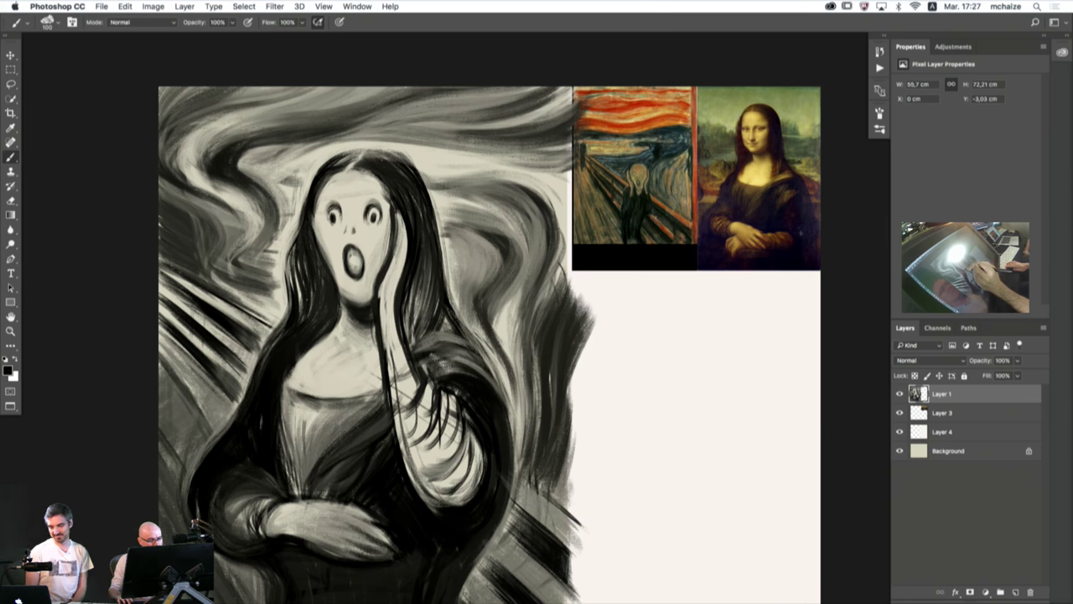
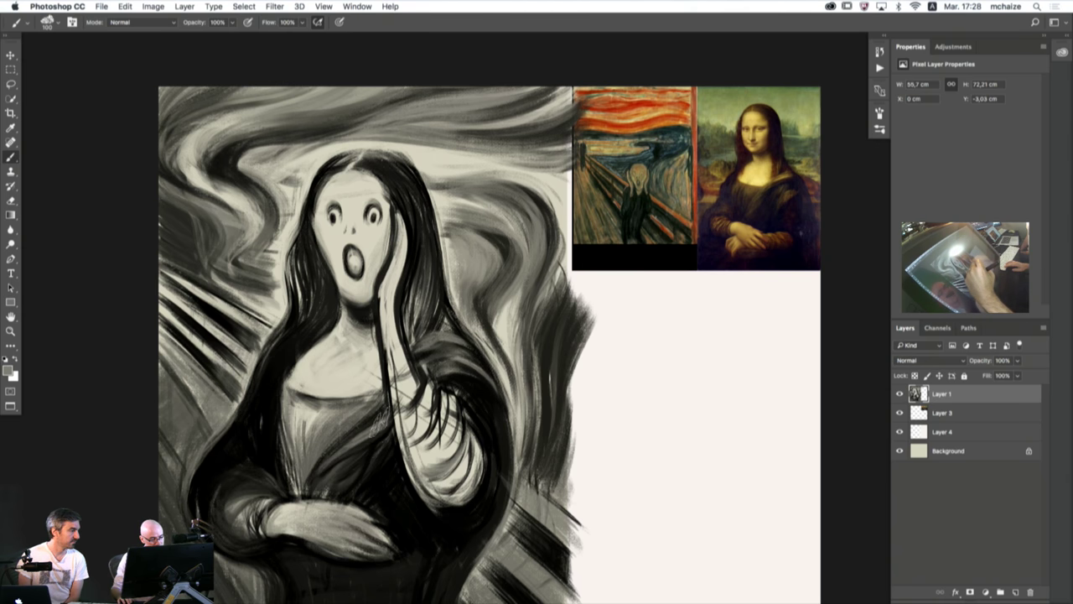
# - Sample tones from the drape and darken the bodice below the neckline and along its outer edge
pyautogui.keyDown('alt'); pyautogui.click(362, 447); pyautogui.keyUp('alt')
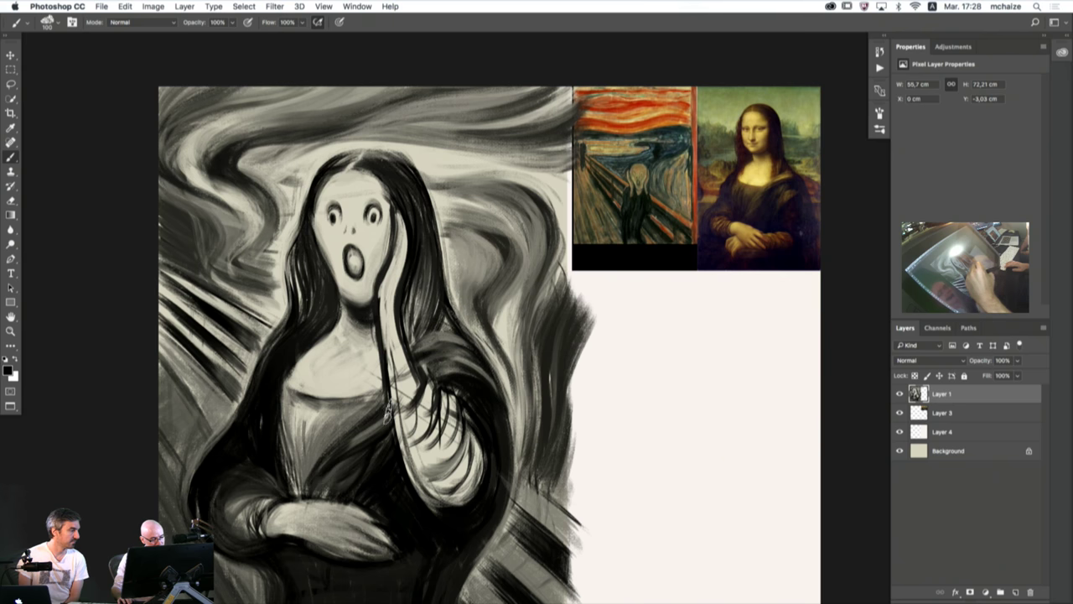
pyautogui.keyDown('alt'); pyautogui.click(355, 417); pyautogui.keyUp('alt')
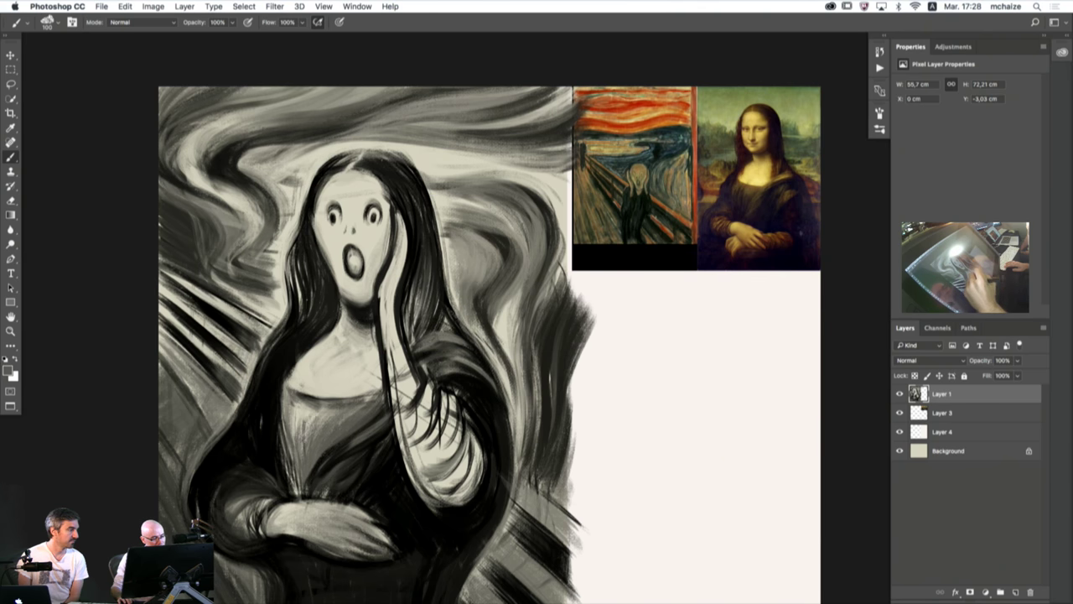
pyautogui.moveTo(294, 396); pyautogui.dragTo(285, 426)
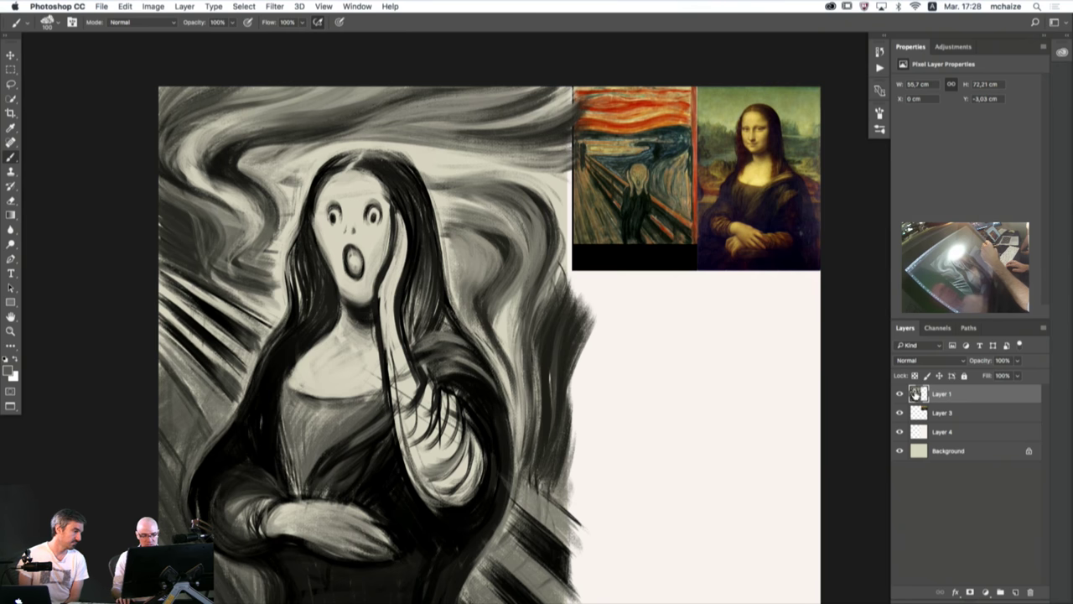
# - Tint Layer 1 a warm reddish brown using Hue/Saturation with Colorize enabled
pyautogui.moveTo(409, 435); pyautogui.dragTo(386, 394)
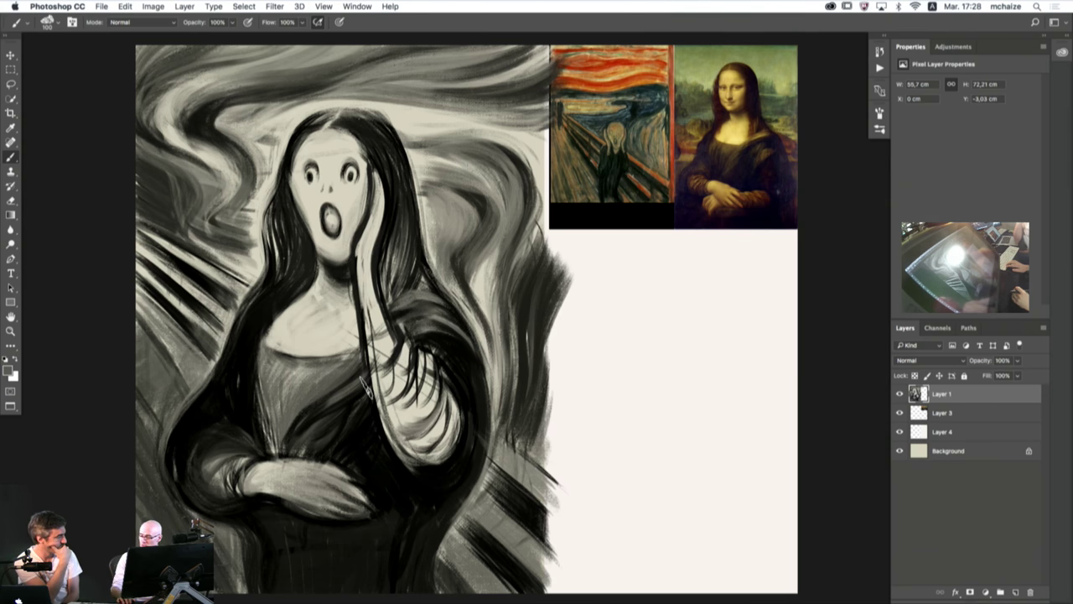
pyautogui.press('super+u')
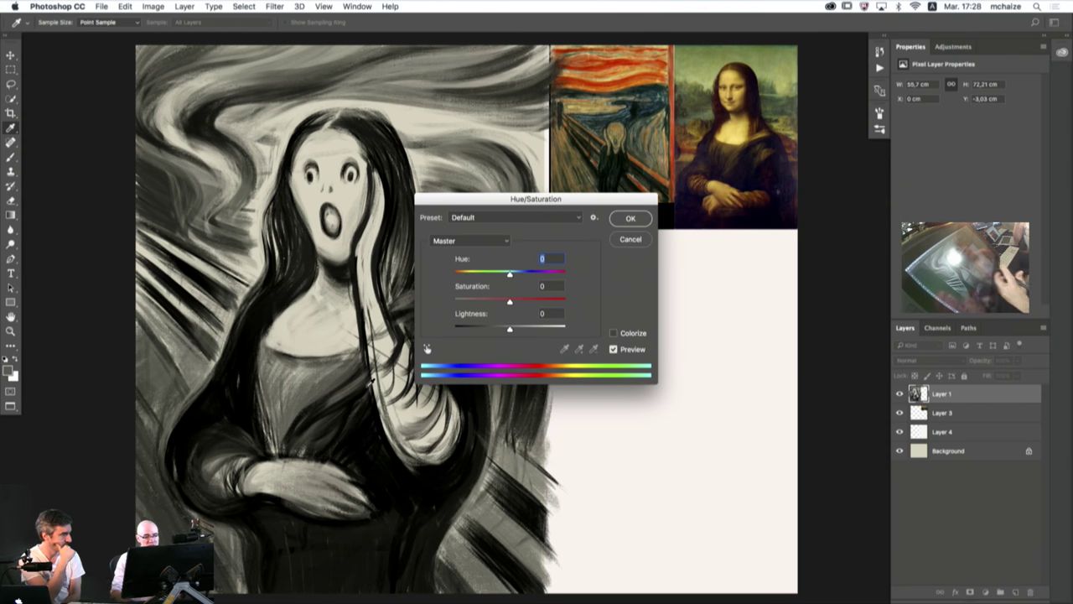
pyautogui.click(613, 333)
pyautogui.moveTo(456, 275); pyautogui.dragTo(520, 309)
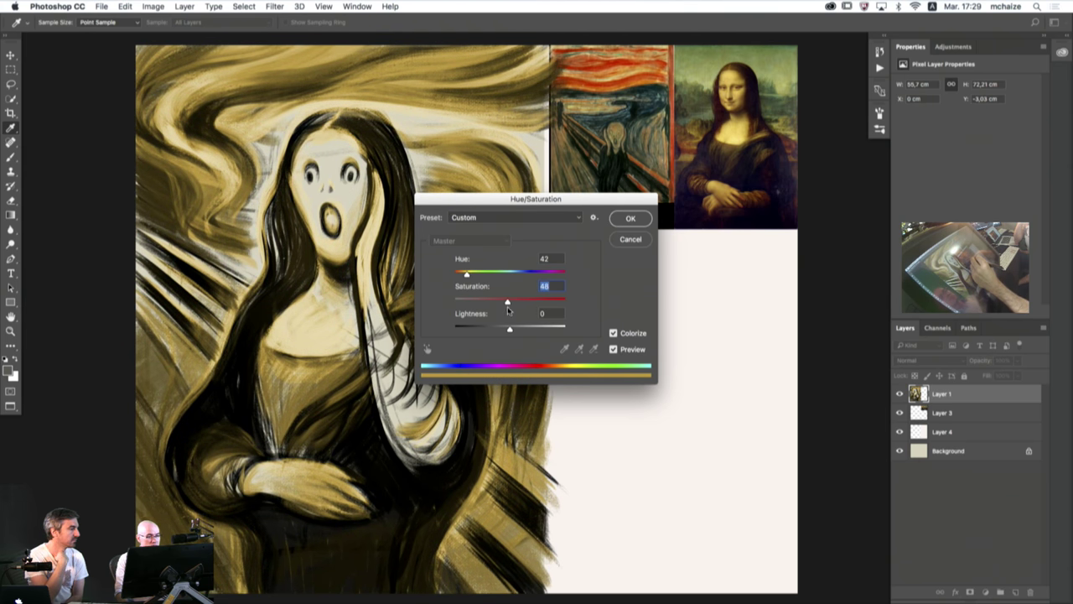
pyautogui.moveTo(467, 276)
pyautogui.mouseDown()
pyautogui.moveTo(479, 276)
pyautogui.moveTo(465, 276)
pyautogui.mouseUp()
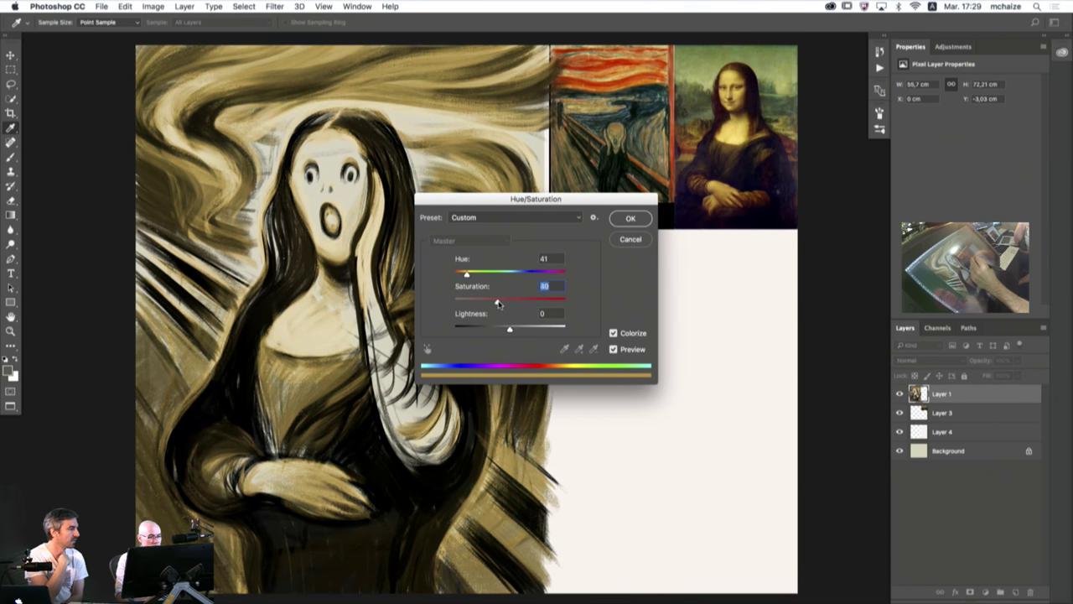
pyautogui.moveTo(466, 275); pyautogui.dragTo(464, 275)
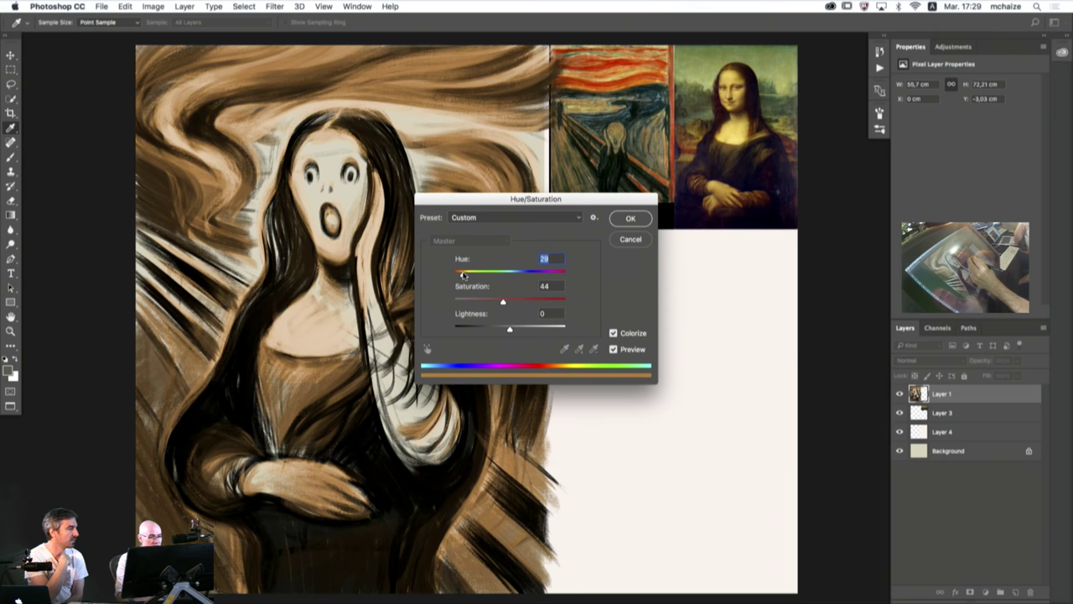
pyautogui.click(633, 220)
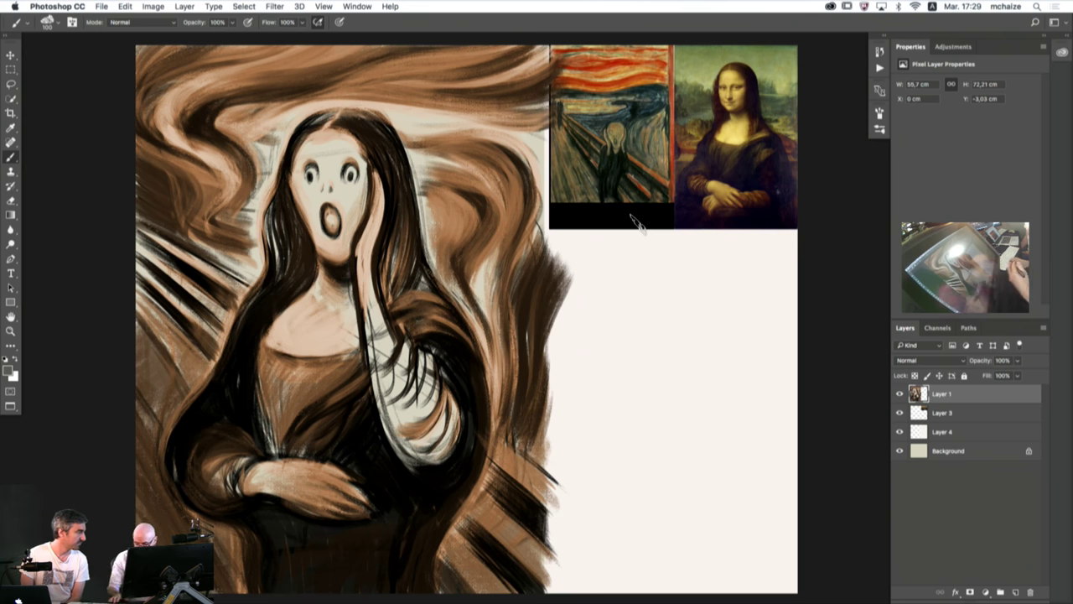
# - Add a new layer above Layer 1 at 80% opacity and choose a blue foreground colour
pyautogui.click(1016, 592)
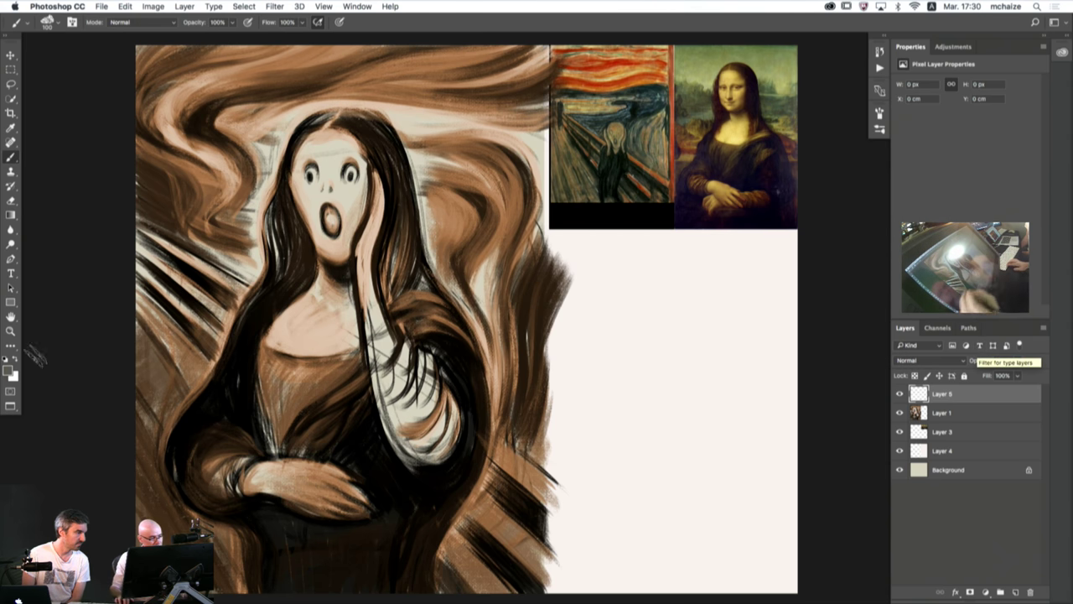
pyautogui.click(10, 370)
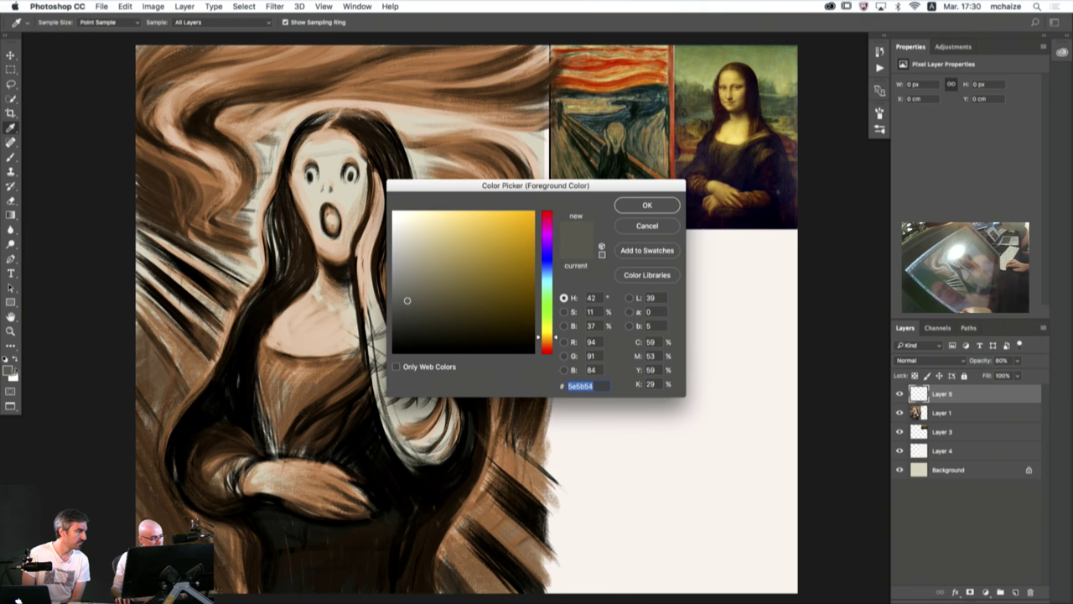
pyautogui.click(547, 271)
pyautogui.press('Return')
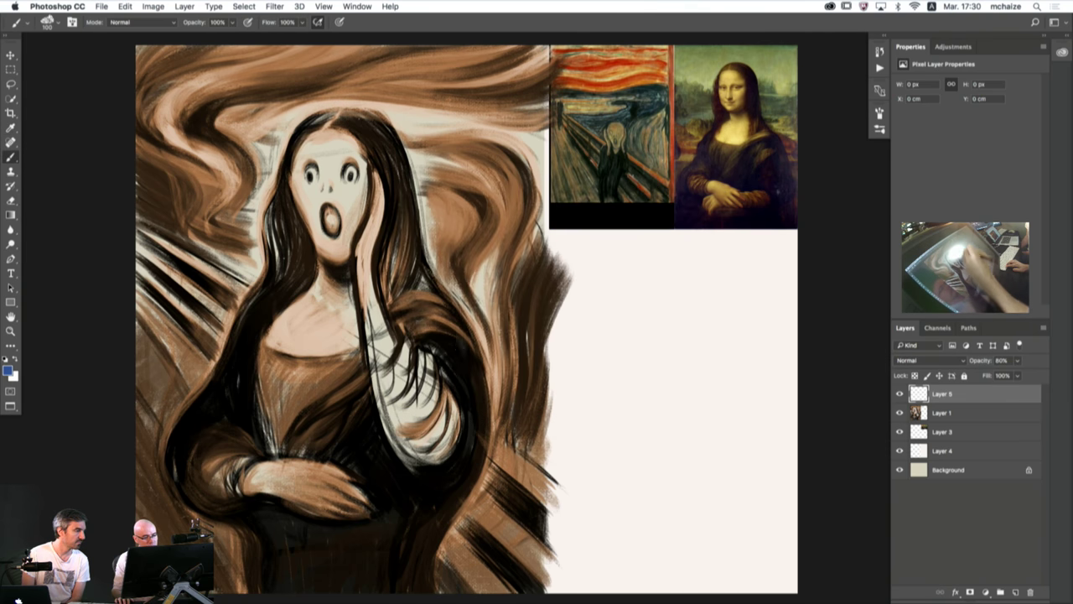
# - Enlarge the brush to 200 and paint blue down the outer sleeve and lower dress on Layer 5
pyautogui.press(']')
pyautogui.press(']')
pyautogui.press(']')
pyautogui.press(']')
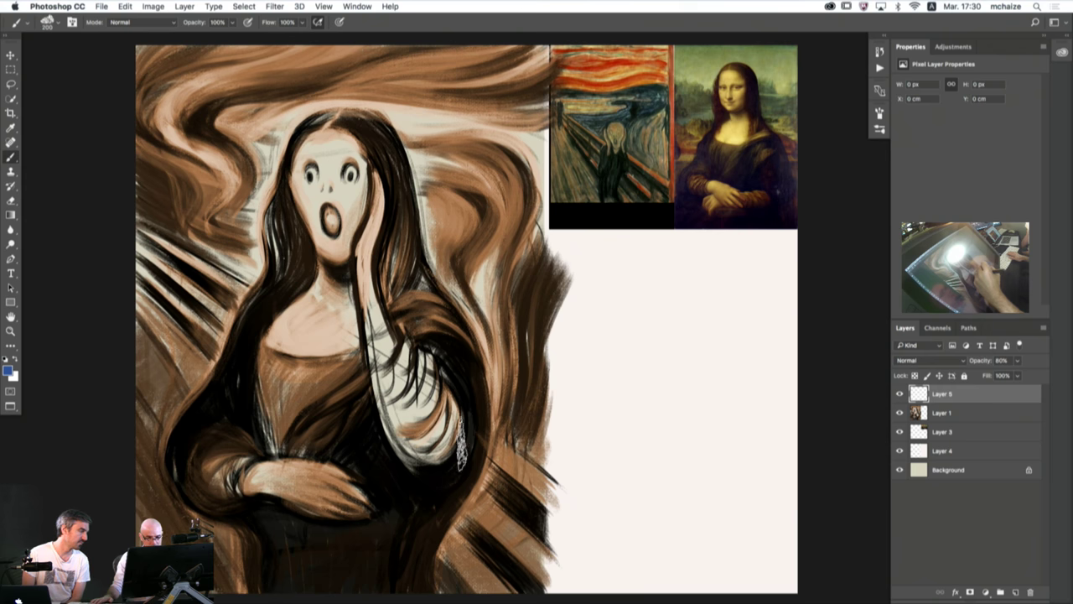
pyautogui.moveTo(470, 404); pyautogui.dragTo(402, 550)
pyautogui.moveTo(477, 389)
pyautogui.mouseDown()
pyautogui.moveTo(458, 477)
pyautogui.moveTo(424, 544)
pyautogui.mouseUp()
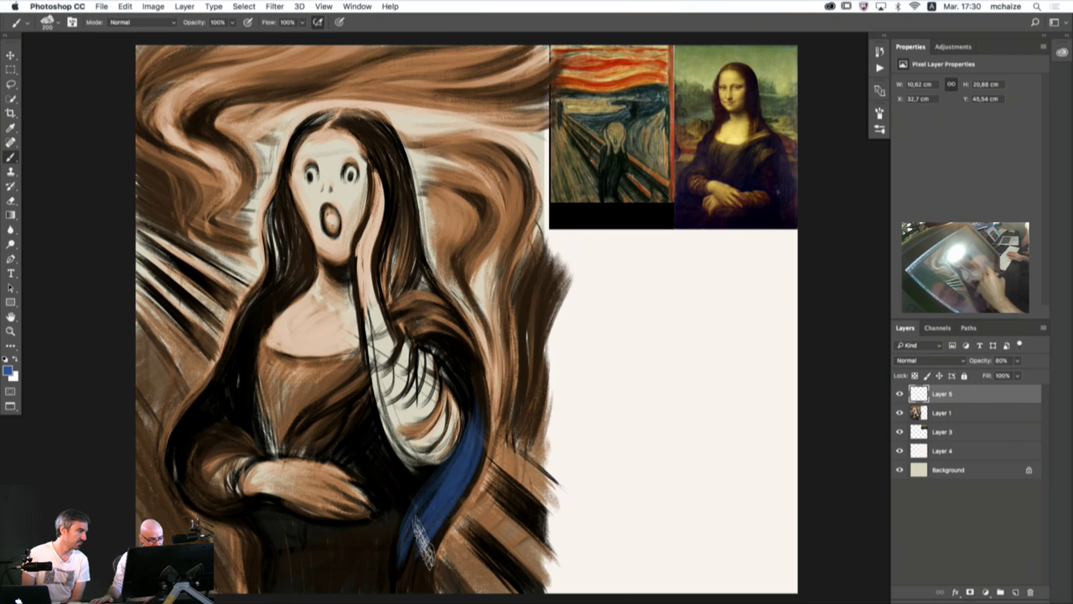
pyautogui.moveTo(486, 411)
pyautogui.mouseDown()
pyautogui.moveTo(462, 478)
pyautogui.moveTo(478, 411)
pyautogui.moveTo(469, 437)
pyautogui.moveTo(456, 365)
pyautogui.moveTo(468, 461)
pyautogui.mouseUp()
pyautogui.moveTo(444, 336)
pyautogui.mouseDown()
pyautogui.moveTo(473, 396)
pyautogui.moveTo(440, 345)
pyautogui.moveTo(475, 386)
pyautogui.moveTo(481, 362)
pyautogui.moveTo(444, 366)
pyautogui.moveTo(461, 457)
pyautogui.moveTo(465, 432)
pyautogui.moveTo(396, 583)
pyautogui.moveTo(464, 474)
pyautogui.moveTo(416, 578)
pyautogui.moveTo(438, 516)
pyautogui.moveTo(404, 579)
pyautogui.moveTo(437, 487)
pyautogui.moveTo(397, 579)
pyautogui.moveTo(429, 482)
pyautogui.moveTo(389, 549)
pyautogui.moveTo(404, 507)
pyautogui.moveTo(368, 591)
pyautogui.moveTo(377, 465)
pyautogui.moveTo(432, 482)
pyautogui.mouseUp()
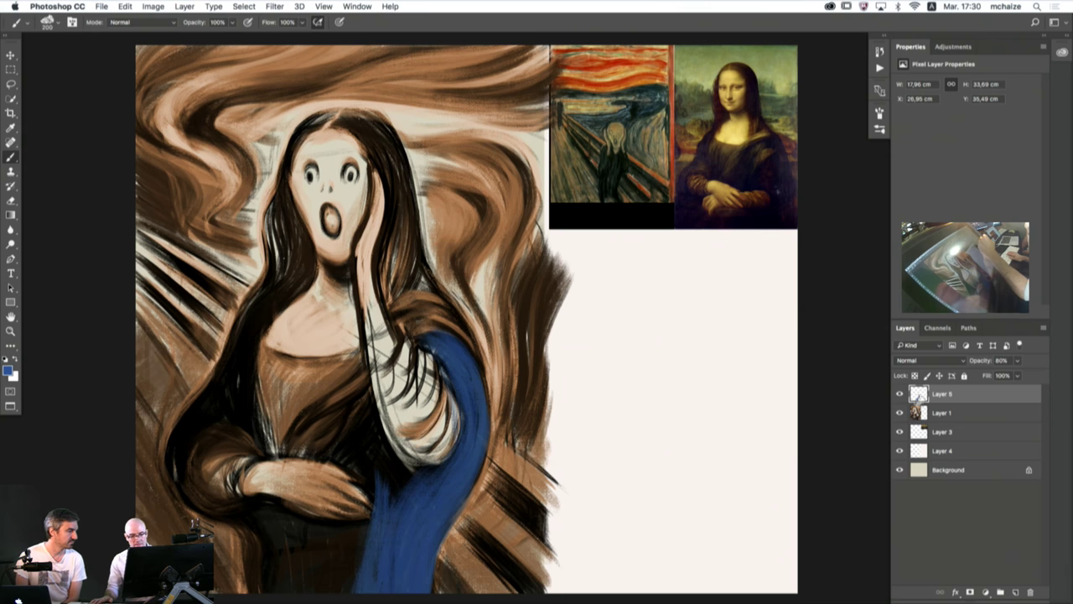
# - Hide and show Layer 1 to examine the blue strokes on their own
pyautogui.click(900, 414)
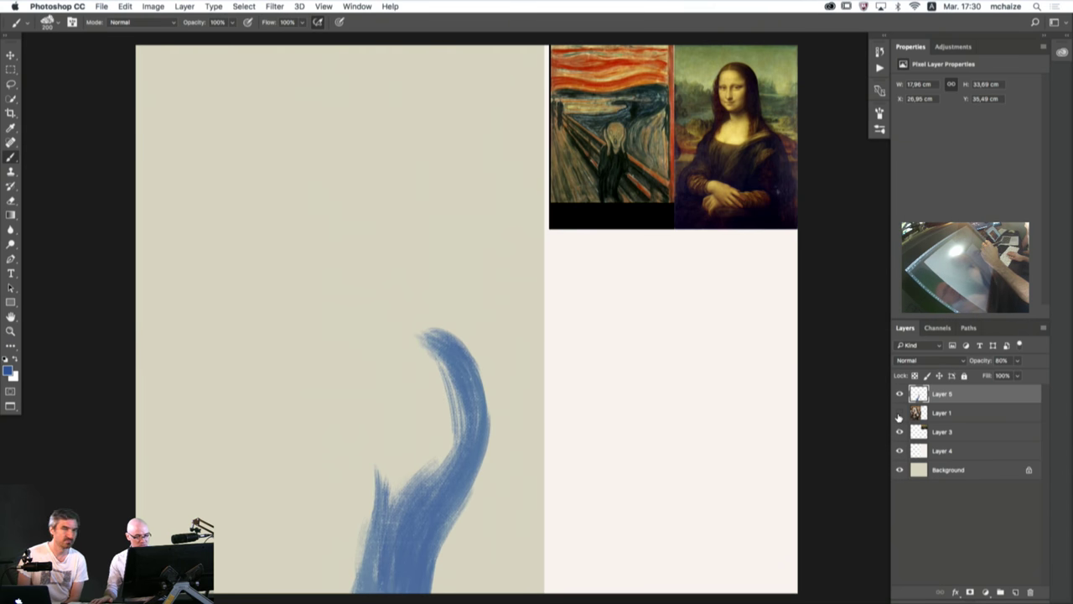
pyautogui.click(900, 414)
pyautogui.click(899, 414)
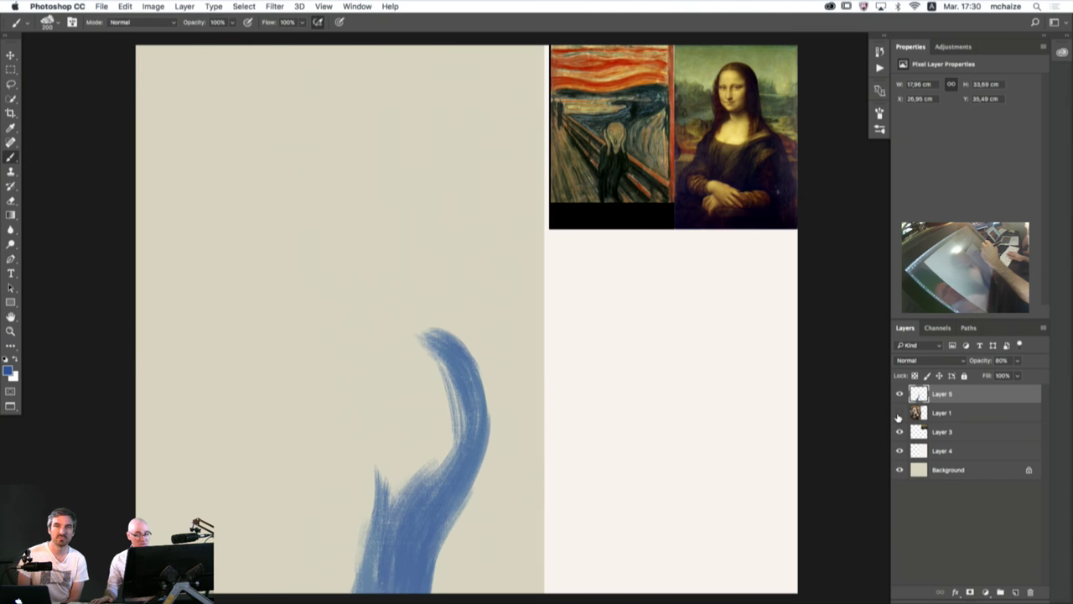
pyautogui.click(899, 414)
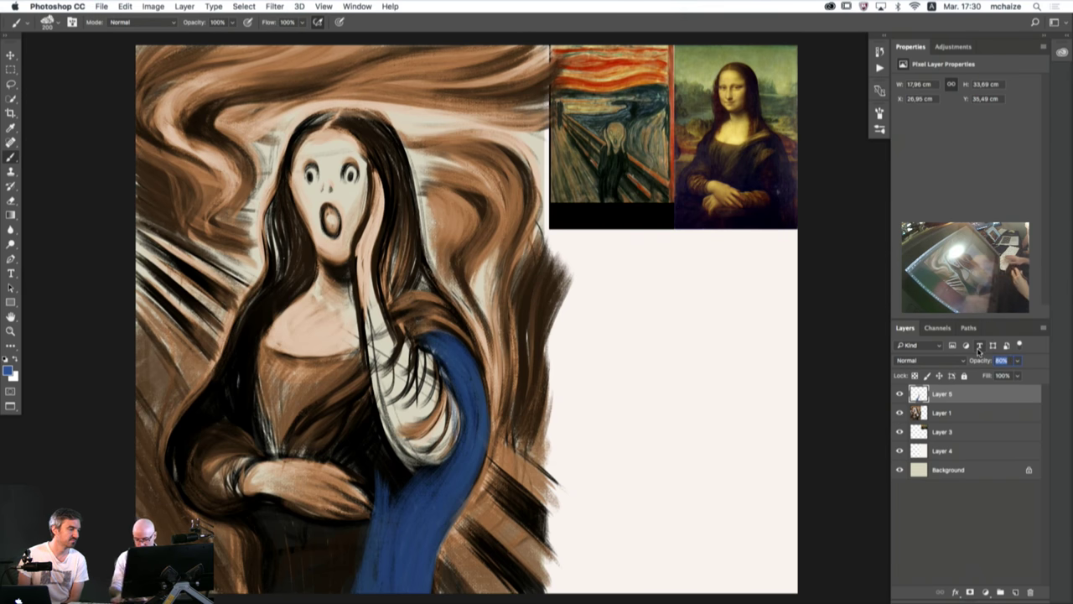
# - Compare the blue layer at 80% and 100% opacity by stepping back and forth through the recent changes
pyautogui.press('super+z')
pyautogui.press('super+z')
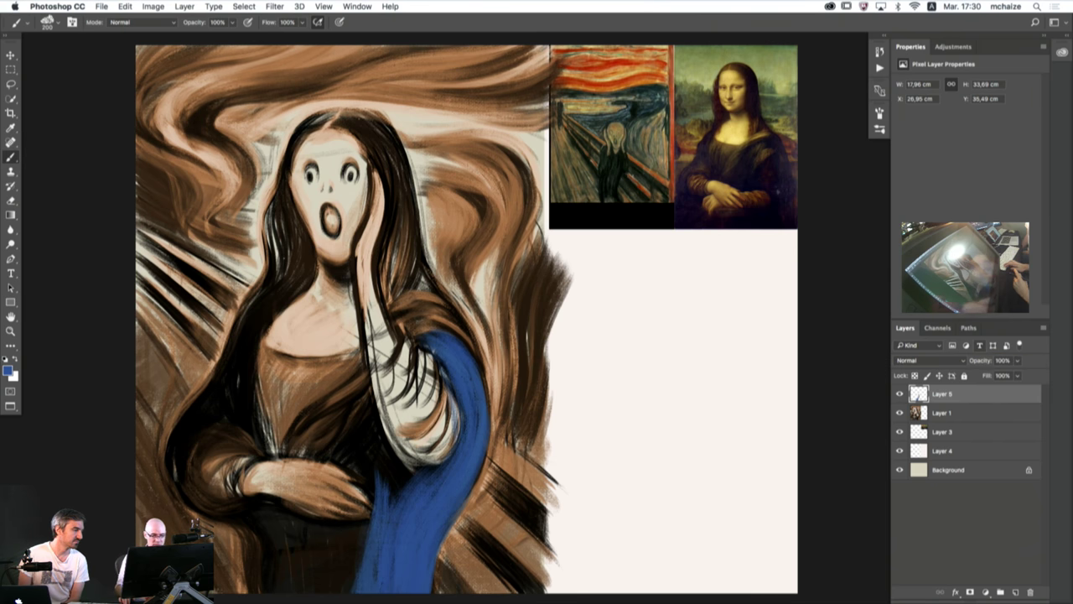
pyautogui.press('super+z')
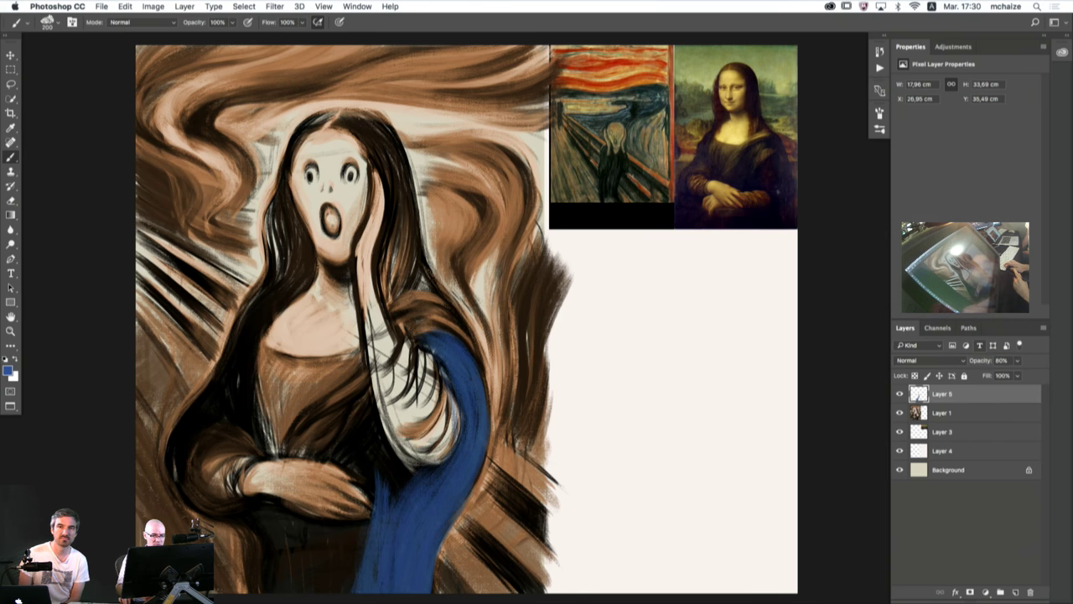
pyautogui.press('alt+super+z')
pyautogui.press('alt+super+z')
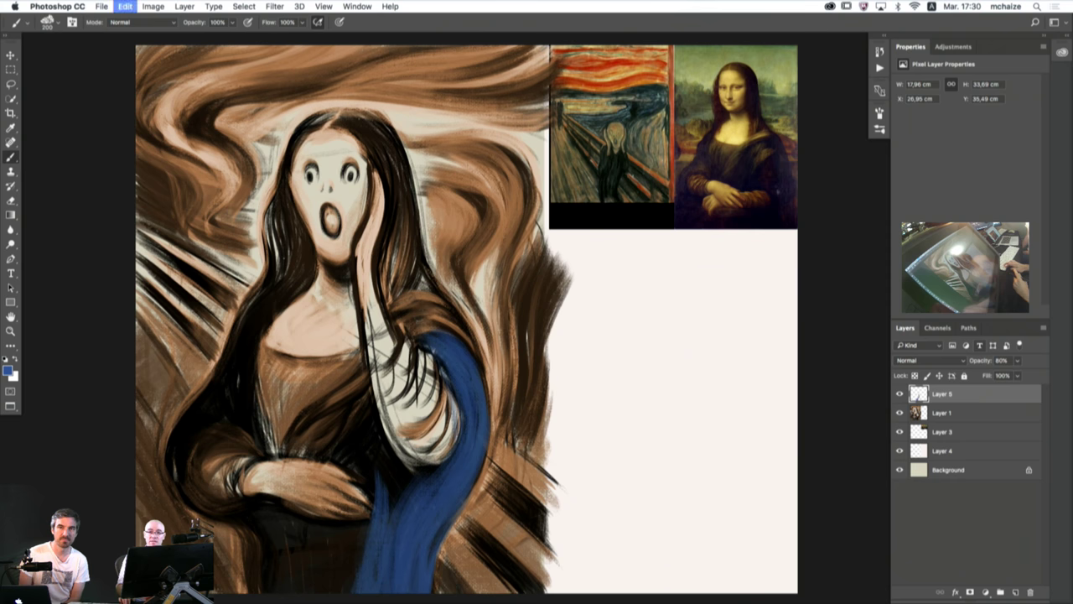
pyautogui.press('alt+super+z')
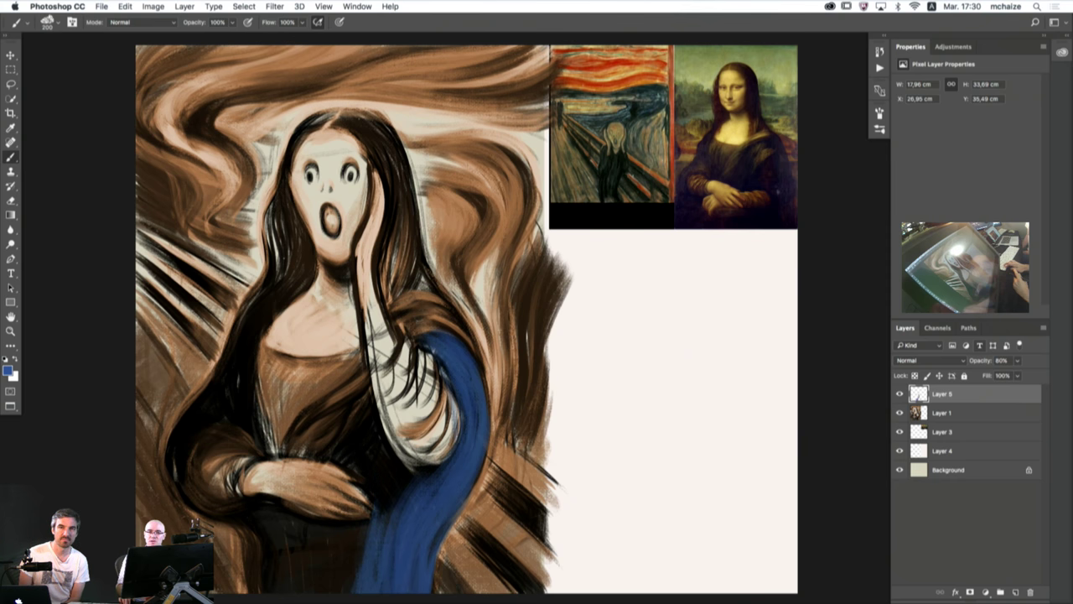
pyautogui.press('alt+super+z')
pyautogui.press('alt+super+z')
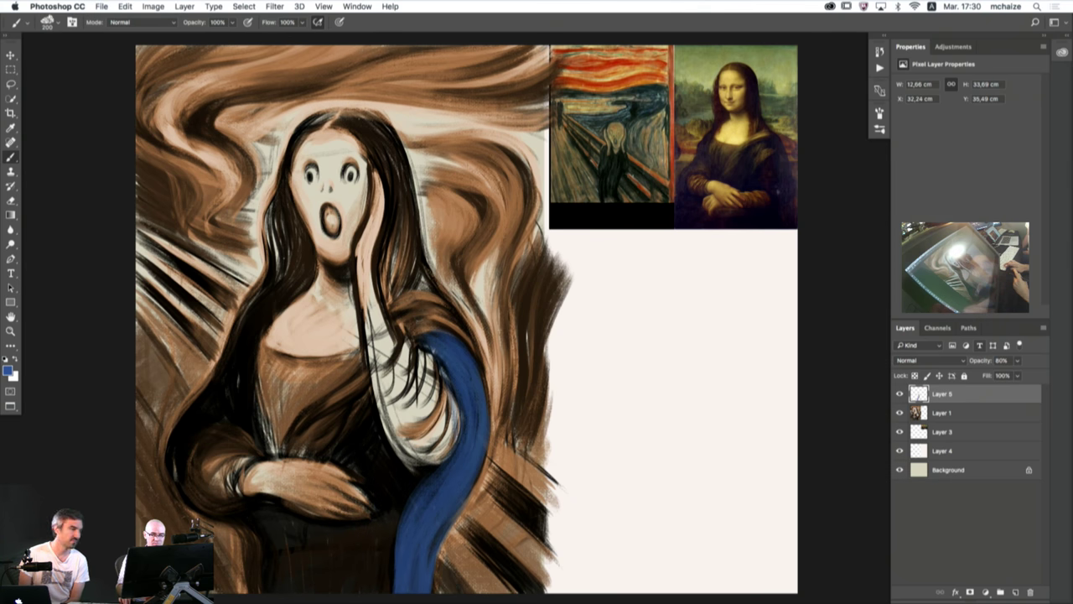
pyautogui.press('super+z')
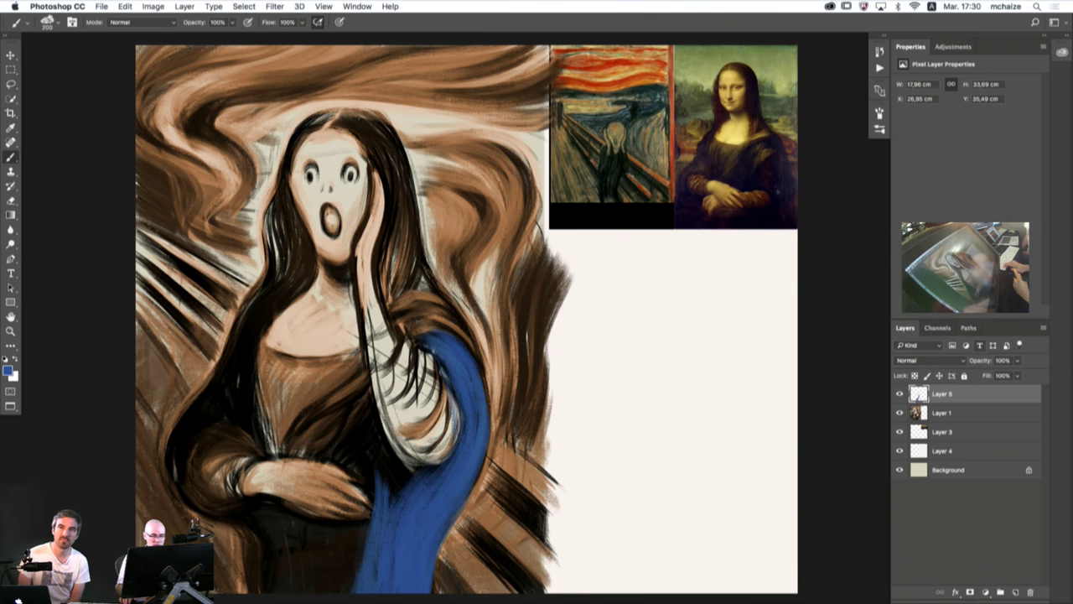
pyautogui.press('super+z')
pyautogui.press('super+shift+z')
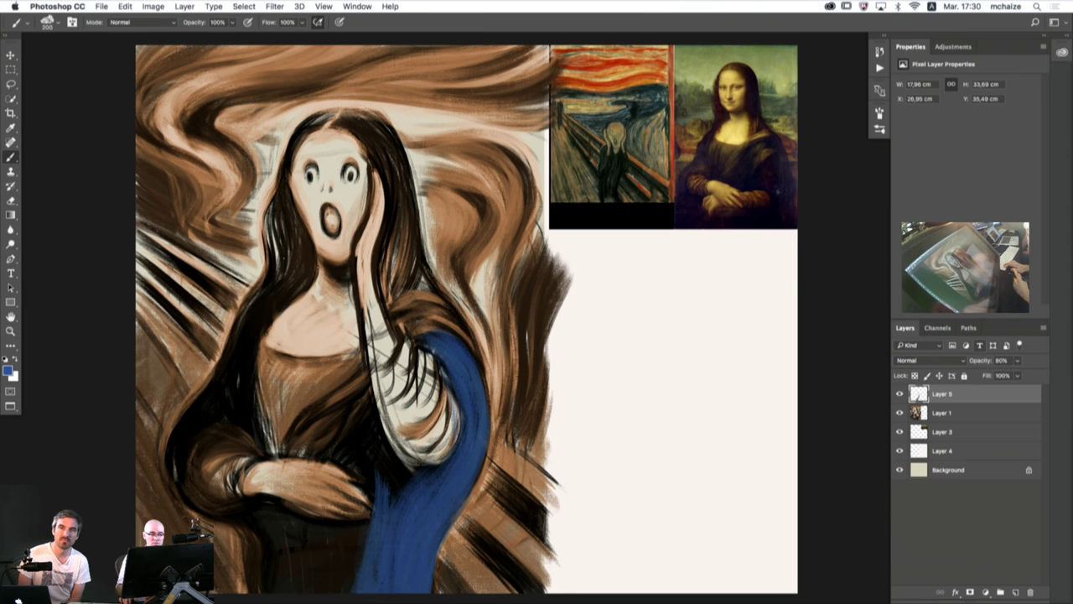
pyautogui.press('super+shift+z')
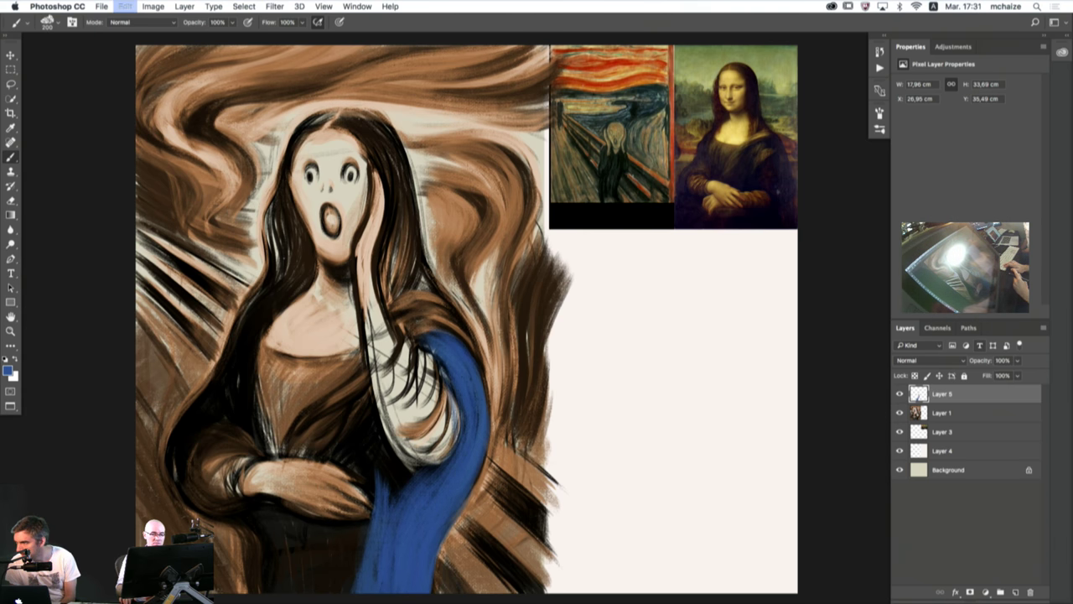
pyautogui.press('super+z')
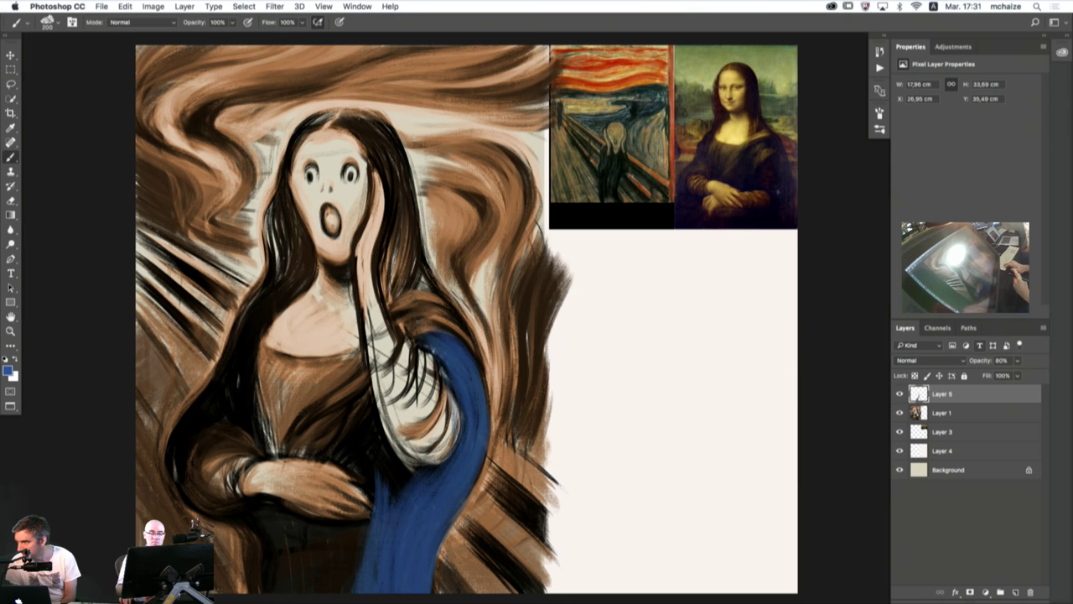
# - Set Layer 5's opacity to 70% and brush blue across the bodice, folded hands and skirt, undoing the last stroke
pyautogui.click(1009, 360)
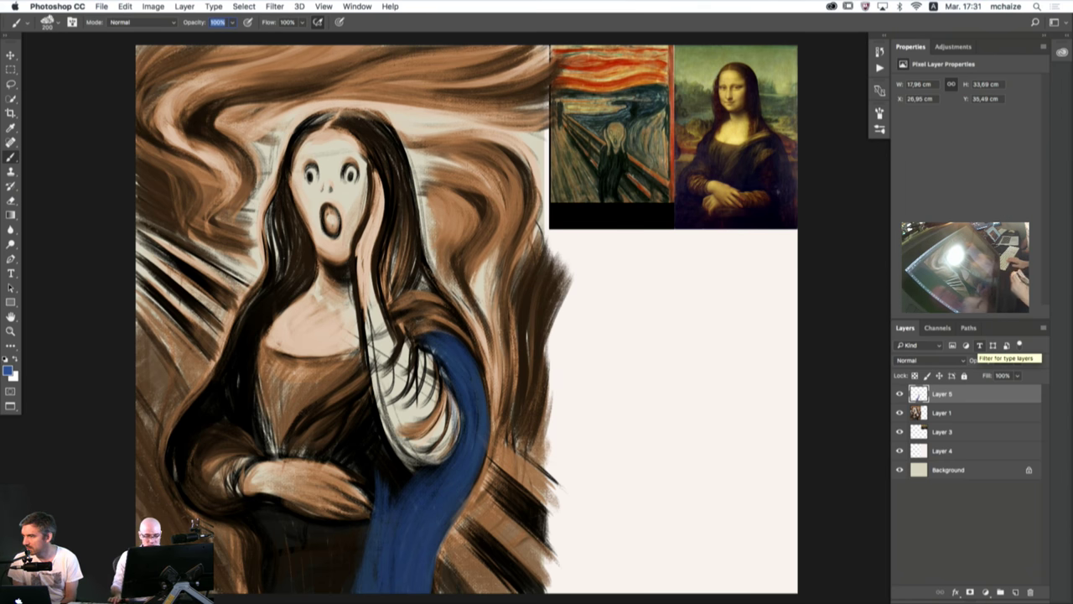
pyautogui.write('70')
pyautogui.press('Return')
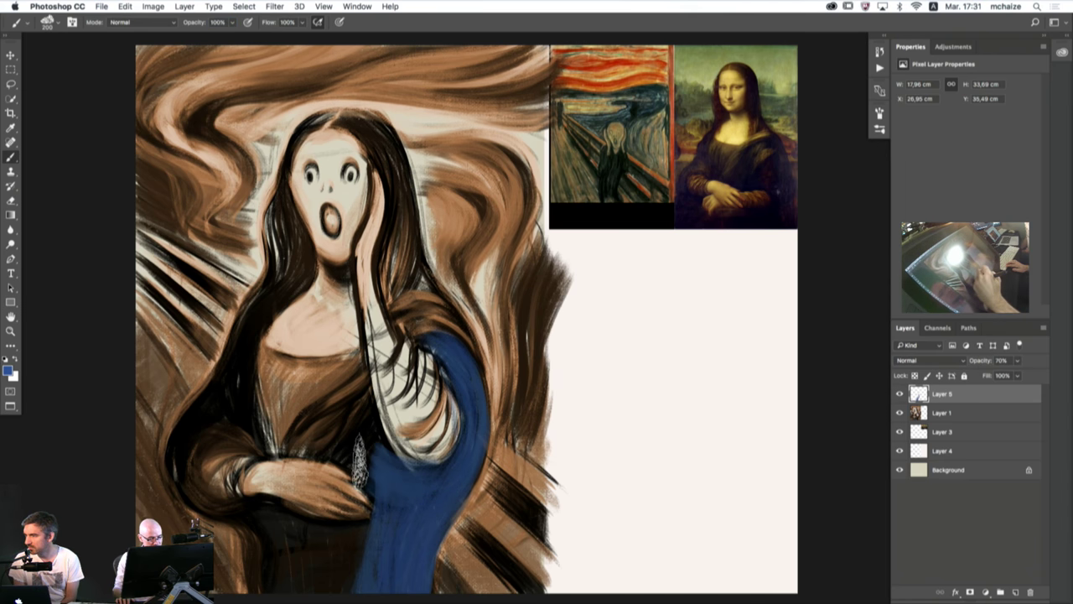
pyautogui.moveTo(376, 453)
pyautogui.mouseDown()
pyautogui.moveTo(379, 425)
pyautogui.moveTo(381, 445)
pyautogui.moveTo(364, 442)
pyautogui.moveTo(354, 459)
pyautogui.moveTo(300, 439)
pyautogui.moveTo(359, 456)
pyautogui.moveTo(362, 439)
pyautogui.moveTo(319, 438)
pyautogui.moveTo(340, 426)
pyautogui.moveTo(342, 493)
pyautogui.moveTo(279, 495)
pyautogui.moveTo(376, 503)
pyautogui.moveTo(243, 484)
pyautogui.moveTo(386, 495)
pyautogui.moveTo(239, 466)
pyautogui.moveTo(369, 473)
pyautogui.moveTo(224, 451)
pyautogui.moveTo(361, 492)
pyautogui.moveTo(243, 484)
pyautogui.moveTo(328, 510)
pyautogui.moveTo(222, 495)
pyautogui.moveTo(385, 524)
pyautogui.moveTo(223, 509)
pyautogui.moveTo(387, 541)
pyautogui.moveTo(249, 533)
pyautogui.moveTo(378, 556)
pyautogui.moveTo(286, 545)
pyautogui.moveTo(358, 573)
pyautogui.moveTo(312, 576)
pyautogui.moveTo(179, 518)
pyautogui.mouseUp()
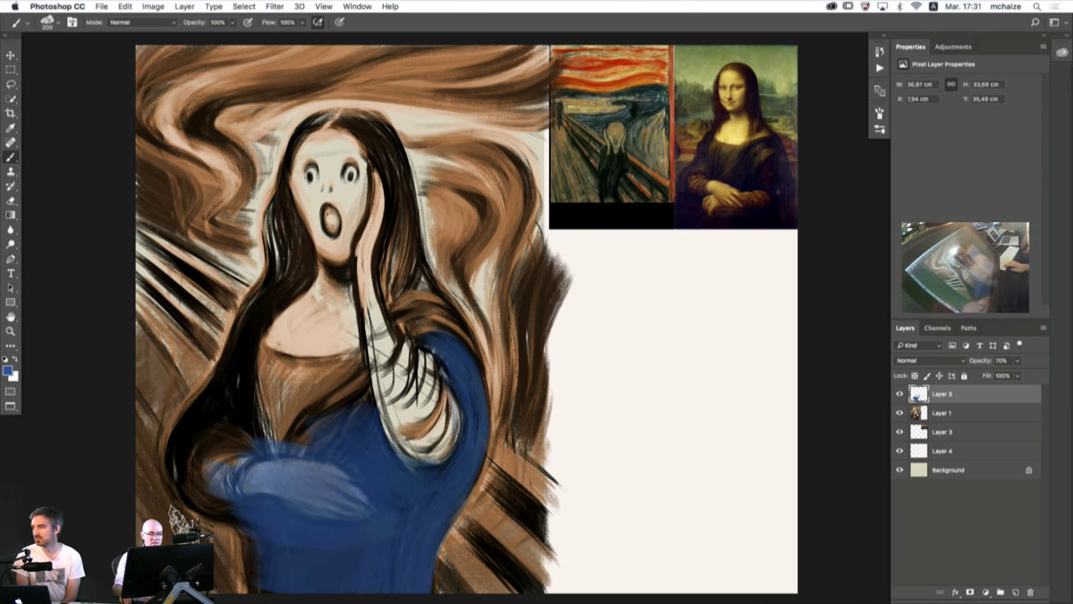
pyautogui.press('super+z')
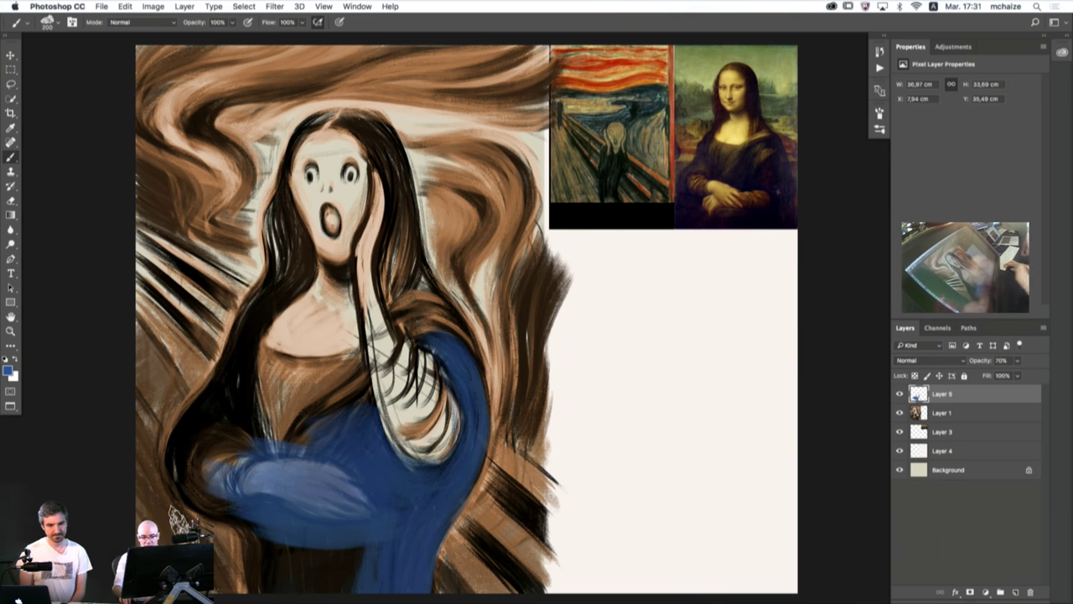
# - Clear all the blue paint from Layer 5, remove the selection and make Layer 1 active
pyautogui.press('super+a')
pyautogui.press('Delete')
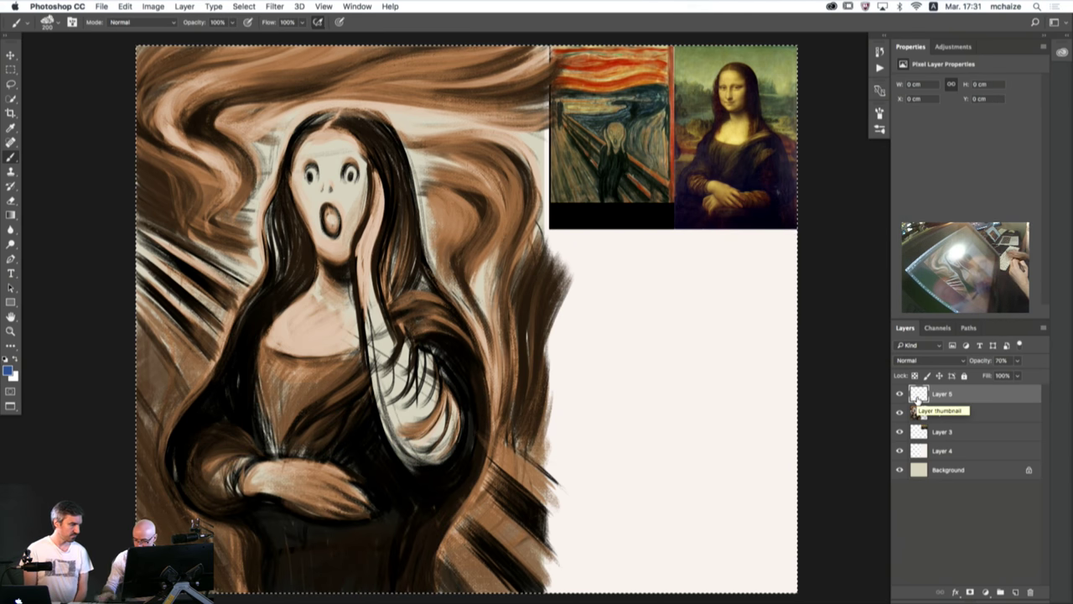
pyautogui.press('super+d')
pyautogui.click(914, 412)
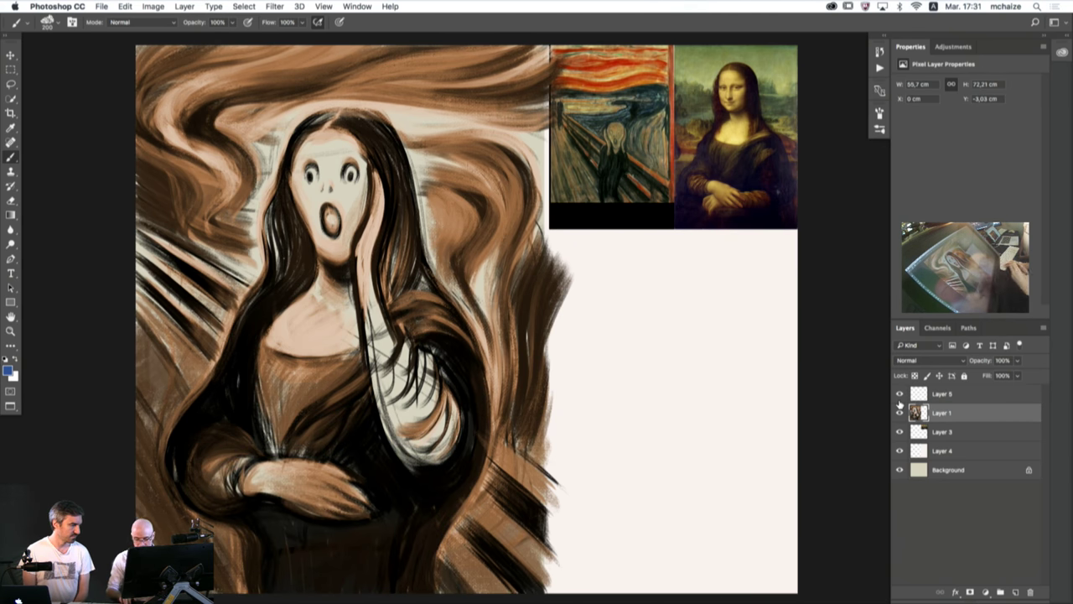
# - Step back through the history to the earlier blue paint and return to the cleared Layer 5
pyautogui.press('alt+super+z')
pyautogui.press('alt+super+z')
pyautogui.press('alt+super+z')
pyautogui.press('alt+super+z')
pyautogui.press('alt+super+z')
pyautogui.press('alt+super+z')
pyautogui.press('alt+super+z')
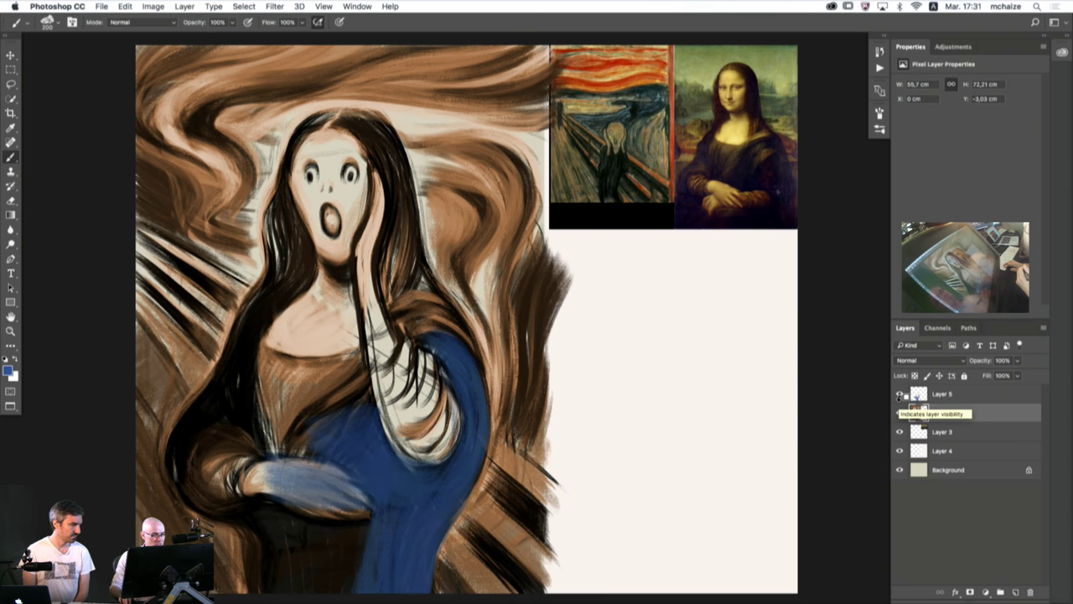
pyautogui.press('super+z')
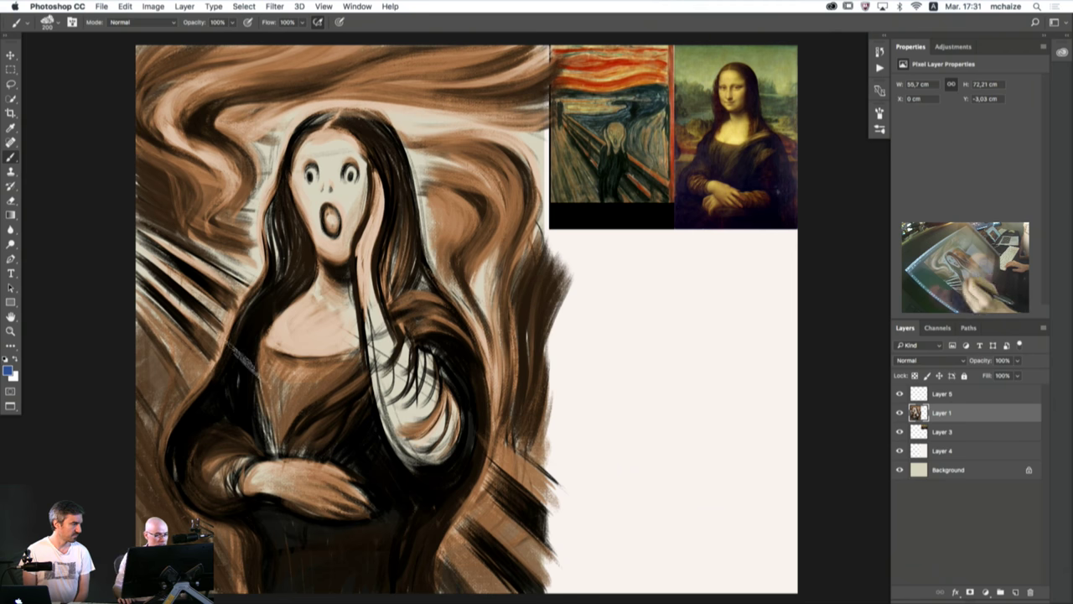
# - Sample the chest's skin tone and paint the raised wrist and hand with the brush reduced to 125
pyautogui.keyDown('alt'); pyautogui.click(444, 471); pyautogui.keyUp('alt')
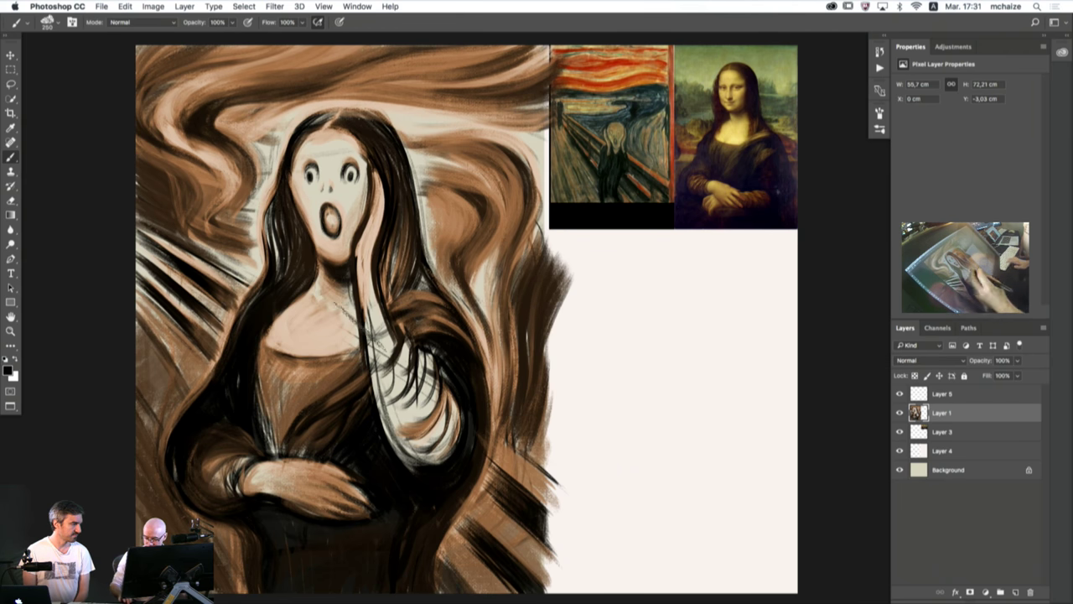
pyautogui.keyDown('alt'); pyautogui.click(328, 339); pyautogui.keyUp('alt')
pyautogui.press('[')
pyautogui.press('[')
pyautogui.press('[')
pyautogui.press('[')
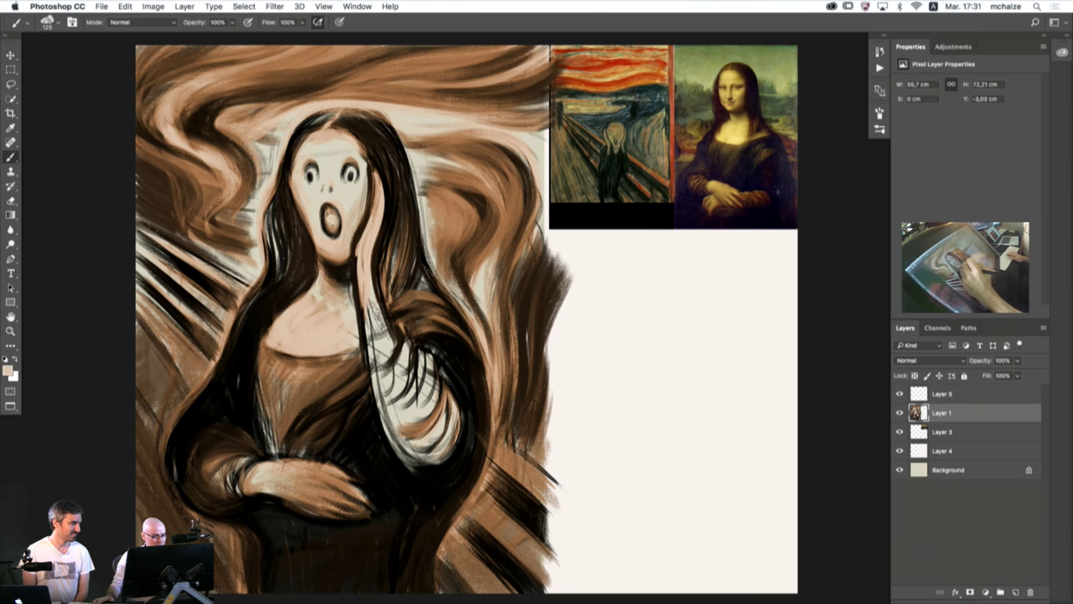
pyautogui.moveTo(368, 289)
pyautogui.mouseDown()
pyautogui.moveTo(372, 355)
pyautogui.moveTo(364, 270)
pyautogui.mouseUp()
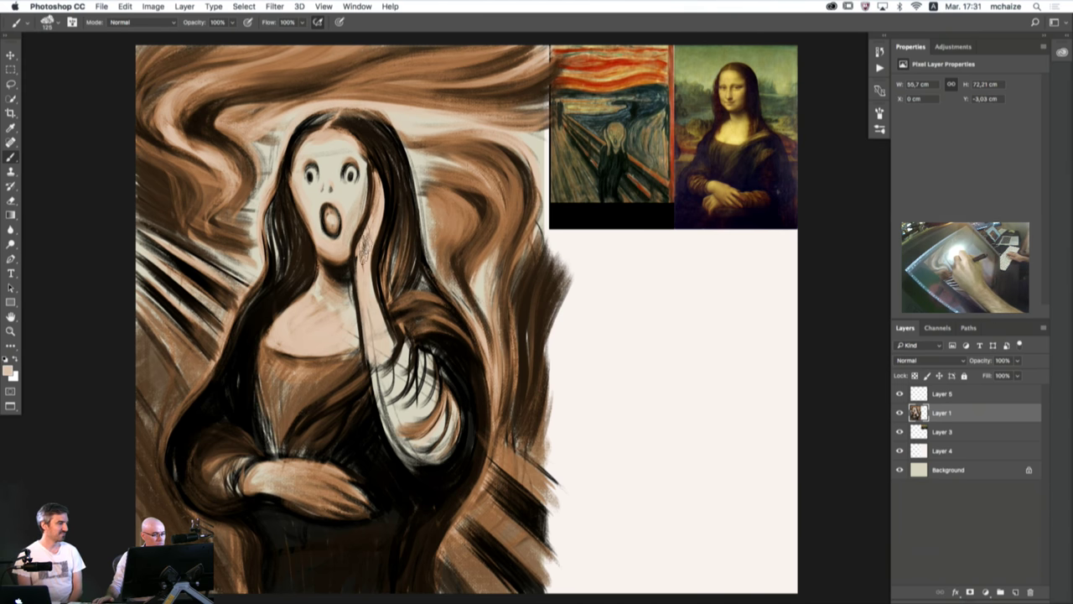
pyautogui.moveTo(311, 231); pyautogui.dragTo(309, 260)
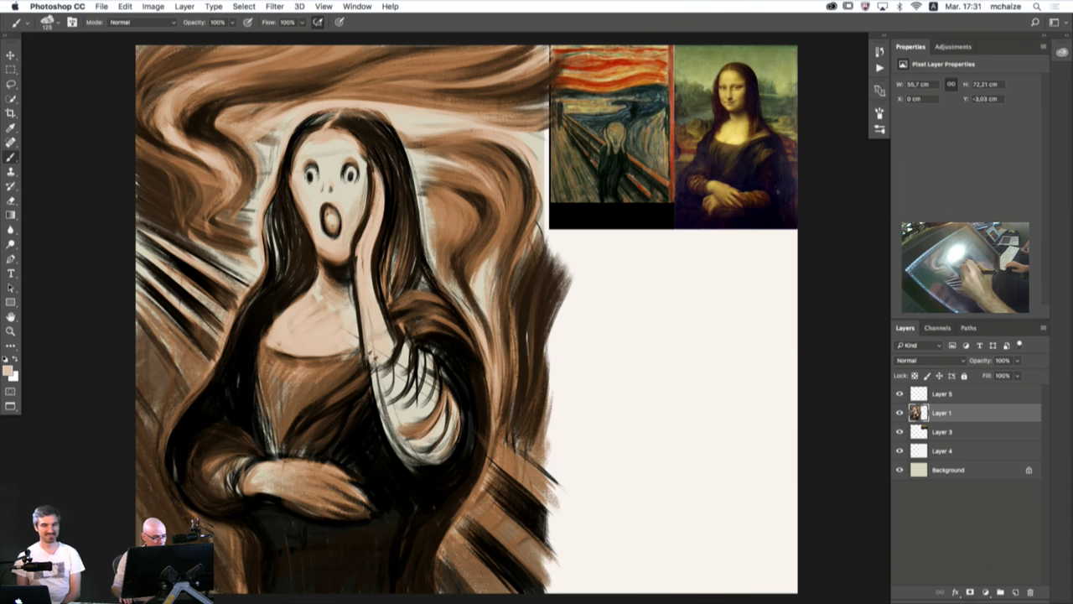
# - Cover the light striped sleeve of the raised arm with brown tones sampled from the bodice and surrounding drape
pyautogui.keyDown('alt'); pyautogui.click(338, 364); pyautogui.keyUp('alt')
pyautogui.moveTo(394, 373); pyautogui.dragTo(393, 400)
pyautogui.moveTo(426, 368); pyautogui.dragTo(405, 425)
pyautogui.moveTo(447, 373)
pyautogui.mouseDown()
pyautogui.moveTo(452, 441)
pyautogui.moveTo(457, 432)
pyautogui.mouseUp()
pyautogui.keyDown('alt'); pyautogui.click(463, 375); pyautogui.keyUp('alt')
pyautogui.moveTo(449, 394); pyautogui.dragTo(427, 446)
pyautogui.keyDown('alt'); pyautogui.click(447, 387); pyautogui.keyUp('alt')
pyautogui.moveTo(447, 397)
pyautogui.mouseDown()
pyautogui.moveTo(430, 440)
pyautogui.moveTo(412, 443)
pyautogui.moveTo(427, 460)
pyautogui.moveTo(406, 452)
pyautogui.mouseUp()
# - Fill the inside of the raised arm's sleeve with an even greyish brown over the old fold lines
pyautogui.keyDown('alt'); pyautogui.click(370, 392); pyautogui.keyUp('alt')
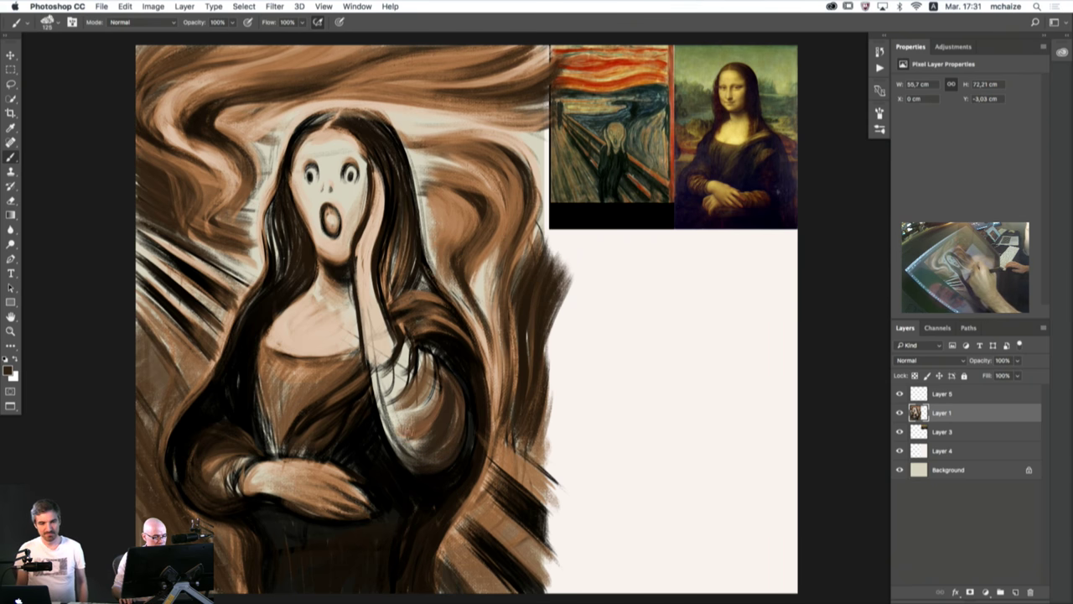
pyautogui.moveTo(395, 408); pyautogui.dragTo(410, 440)
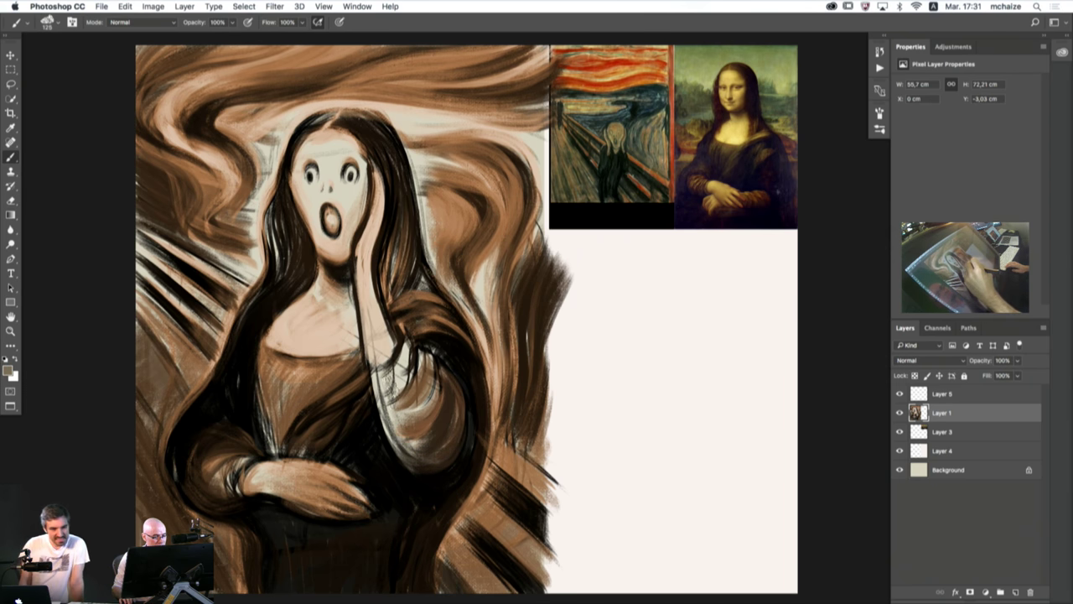
pyautogui.moveTo(404, 354); pyautogui.dragTo(384, 409)
pyautogui.moveTo(415, 374)
pyautogui.mouseDown()
pyautogui.moveTo(397, 414)
pyautogui.moveTo(419, 433)
pyautogui.mouseUp()
pyautogui.moveTo(442, 394); pyautogui.dragTo(423, 433)
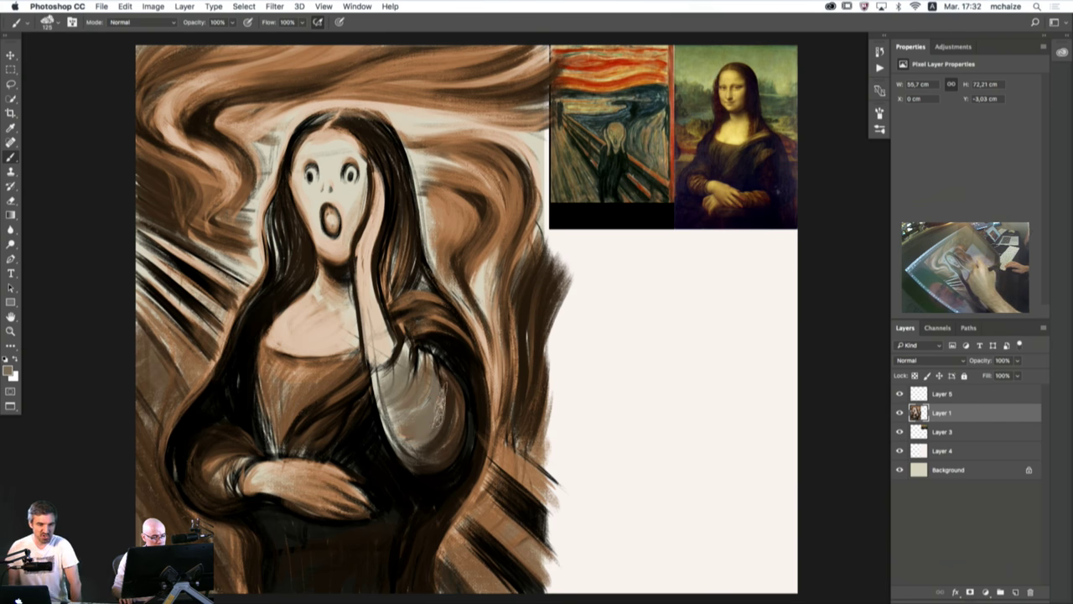
pyautogui.moveTo(441, 367); pyautogui.dragTo(434, 424)
pyautogui.moveTo(424, 339); pyautogui.dragTo(427, 406)
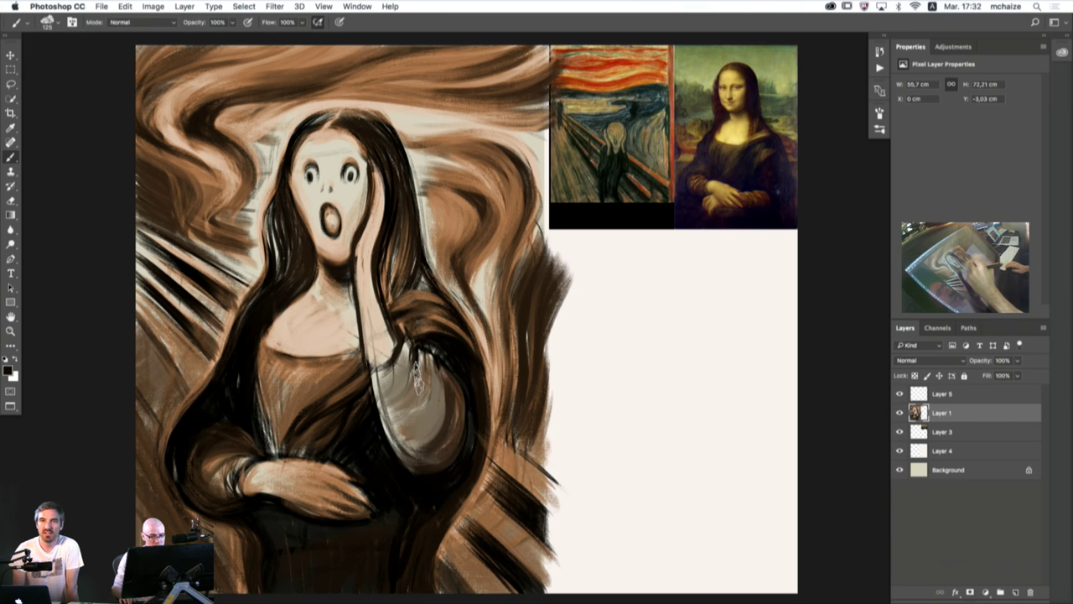
# - Paint curved black folds down the raised arm's sleeve from the cuff towards the elbow
pyautogui.moveTo(413, 350); pyautogui.dragTo(419, 420)
pyautogui.moveTo(421, 332)
pyautogui.mouseDown()
pyautogui.moveTo(423, 415)
pyautogui.moveTo(411, 401)
pyautogui.mouseUp()
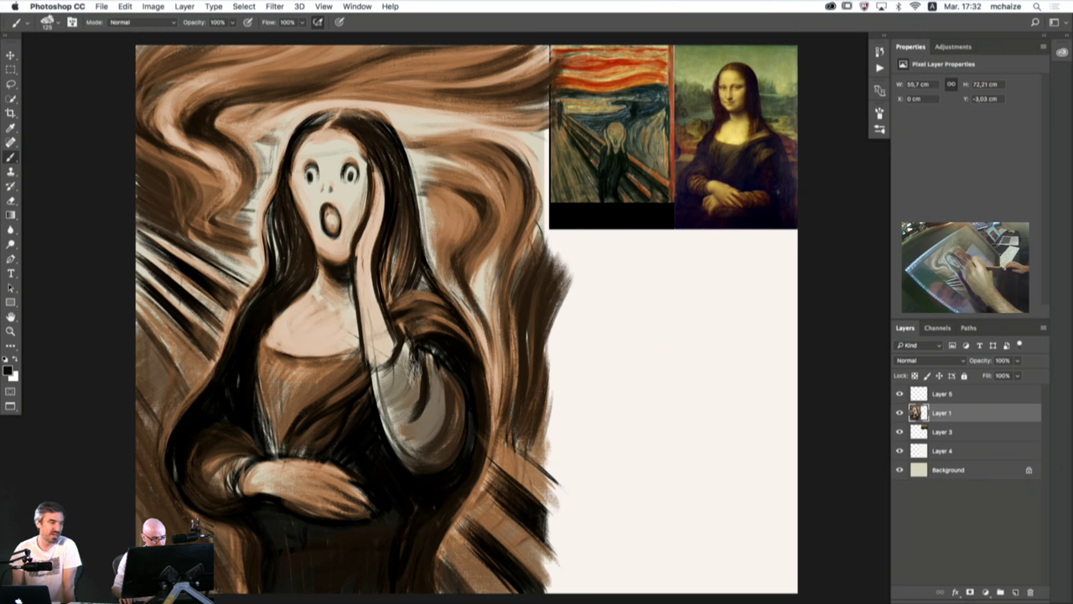
pyautogui.moveTo(410, 353); pyautogui.dragTo(403, 408)
pyautogui.moveTo(407, 318); pyautogui.dragTo(396, 398)
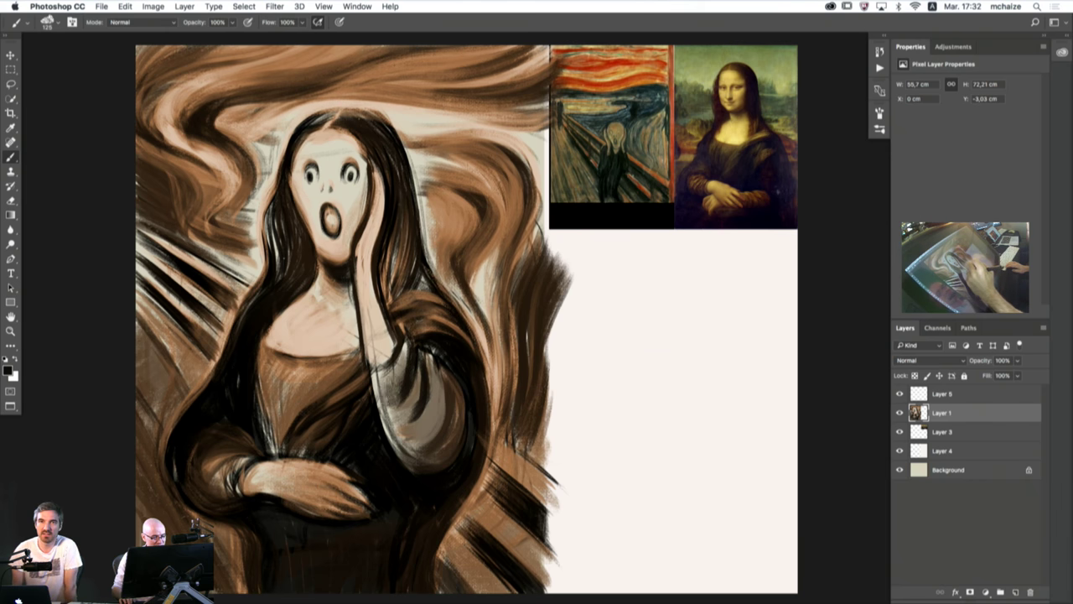
pyautogui.moveTo(369, 361); pyautogui.dragTo(403, 437)
pyautogui.moveTo(419, 391); pyautogui.dragTo(401, 427)
pyautogui.moveTo(410, 355)
pyautogui.mouseDown()
pyautogui.moveTo(410, 452)
pyautogui.moveTo(423, 428)
pyautogui.moveTo(397, 440)
pyautogui.moveTo(387, 421)
pyautogui.moveTo(429, 408)
pyautogui.moveTo(434, 391)
pyautogui.mouseUp()
# - Shade the sleeve's lower folds with a sampled brown and pick up a light tone near the cuff
pyautogui.keyDown('alt'); pyautogui.click(403, 430); pyautogui.keyUp('alt')
pyautogui.moveTo(425, 443); pyautogui.dragTo(441, 398)
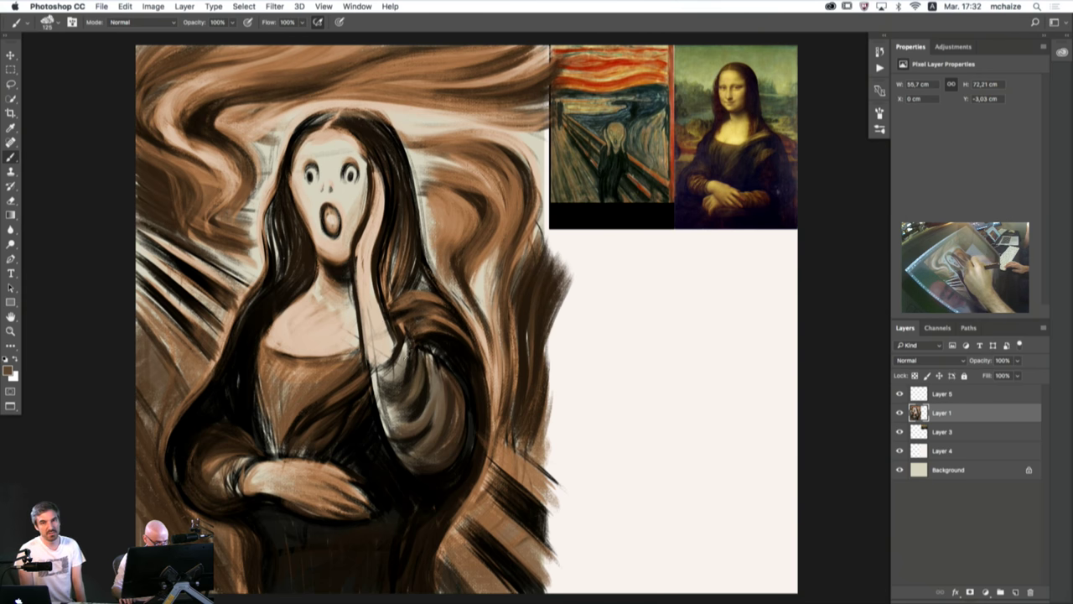
pyautogui.keyDown('alt'); pyautogui.click(405, 355); pyautogui.keyUp('alt')
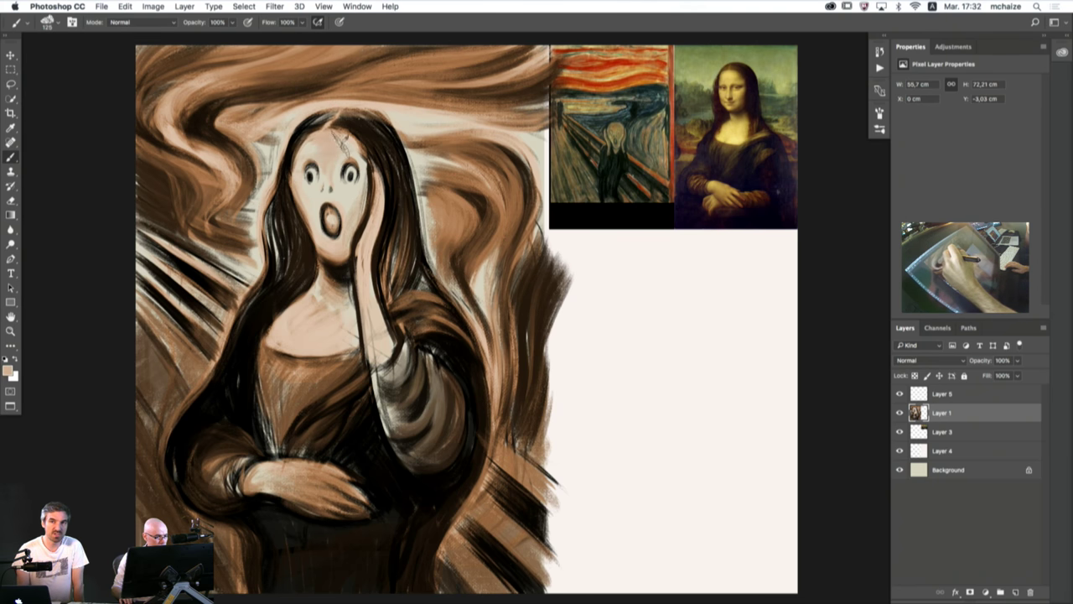
# - Paint over the sketch marks on the figure's forehead and around the mouth with a pale skin tone
pyautogui.moveTo(339, 136); pyautogui.dragTo(341, 153)
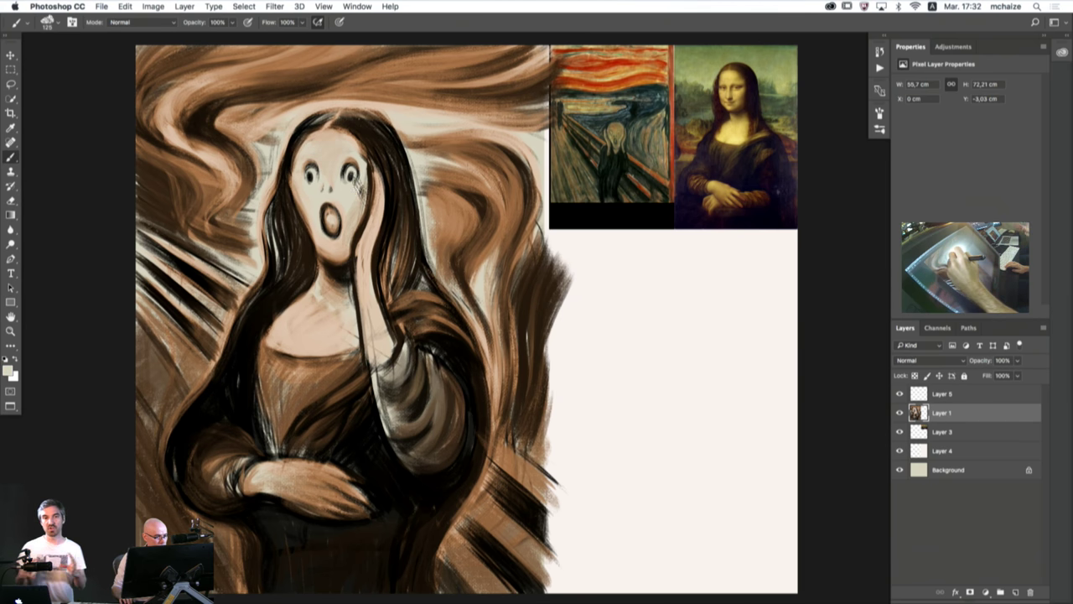
pyautogui.moveTo(345, 212); pyautogui.dragTo(338, 230)
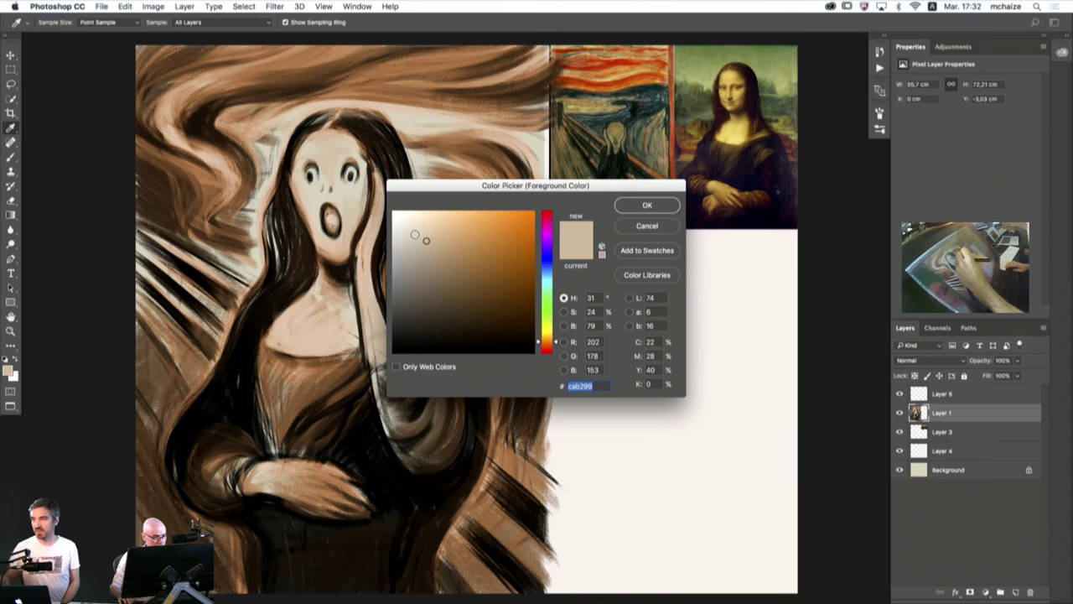
# - Fill the Background layer with a lighter beige of the current hue and reactivate Layer 1 for painting
pyautogui.click(415, 233)
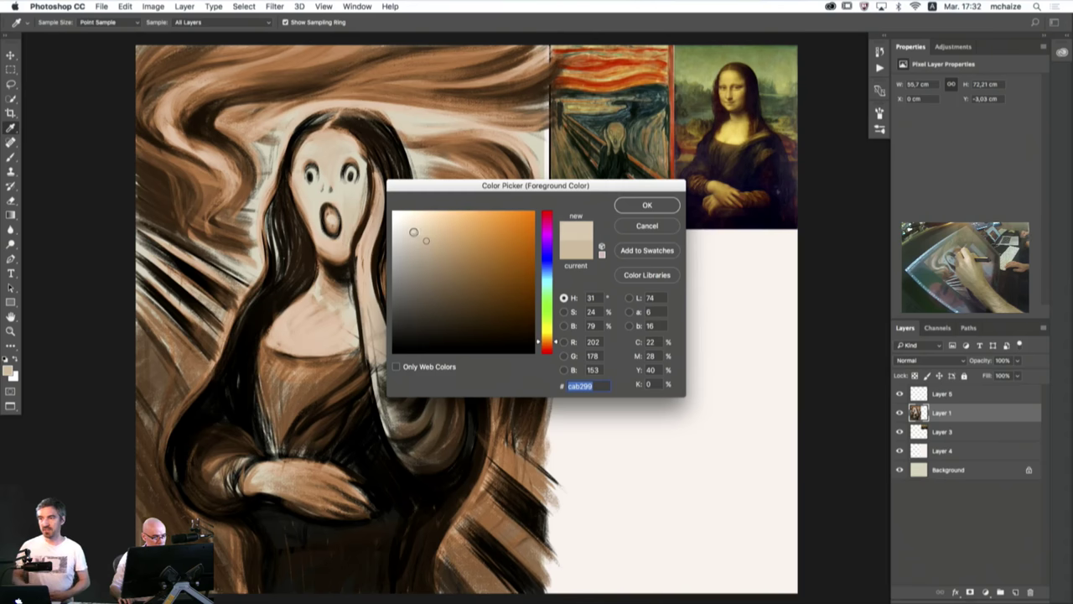
pyautogui.click(624, 209)
pyautogui.click(920, 450)
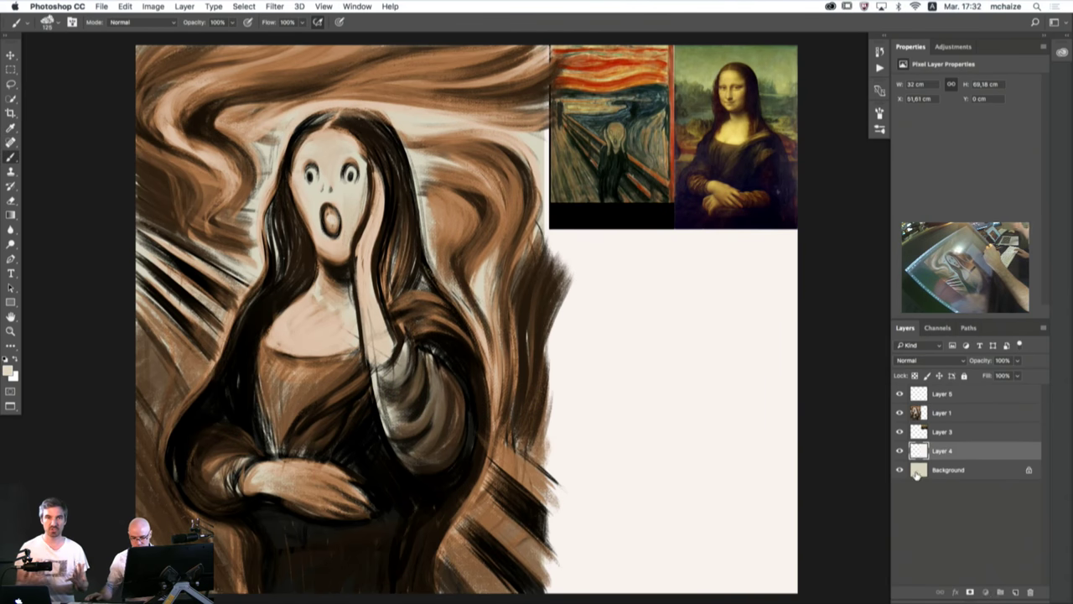
pyautogui.click(911, 469)
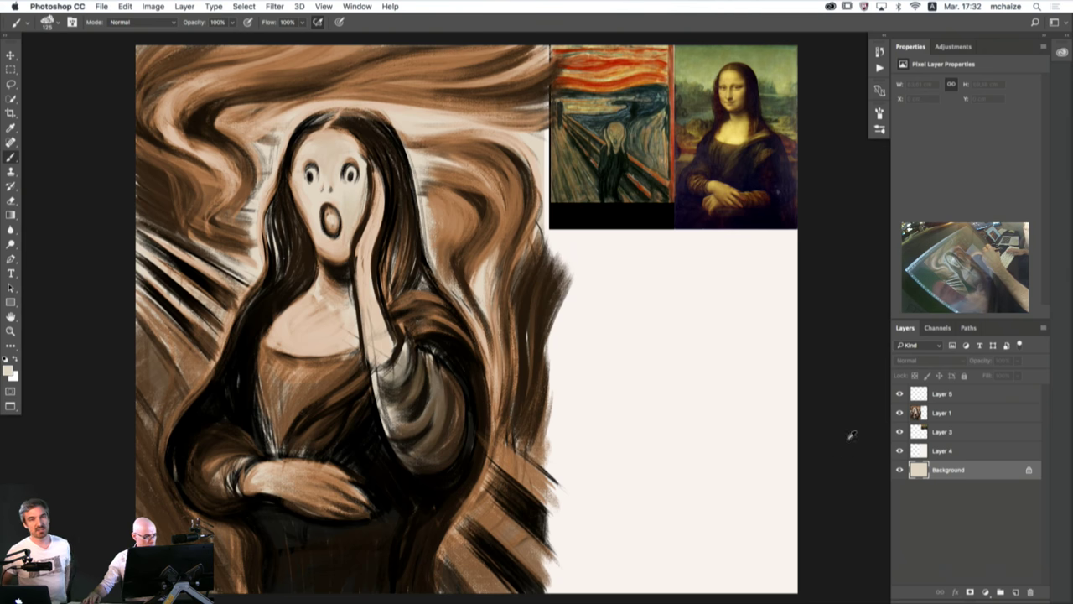
pyautogui.click(914, 412)
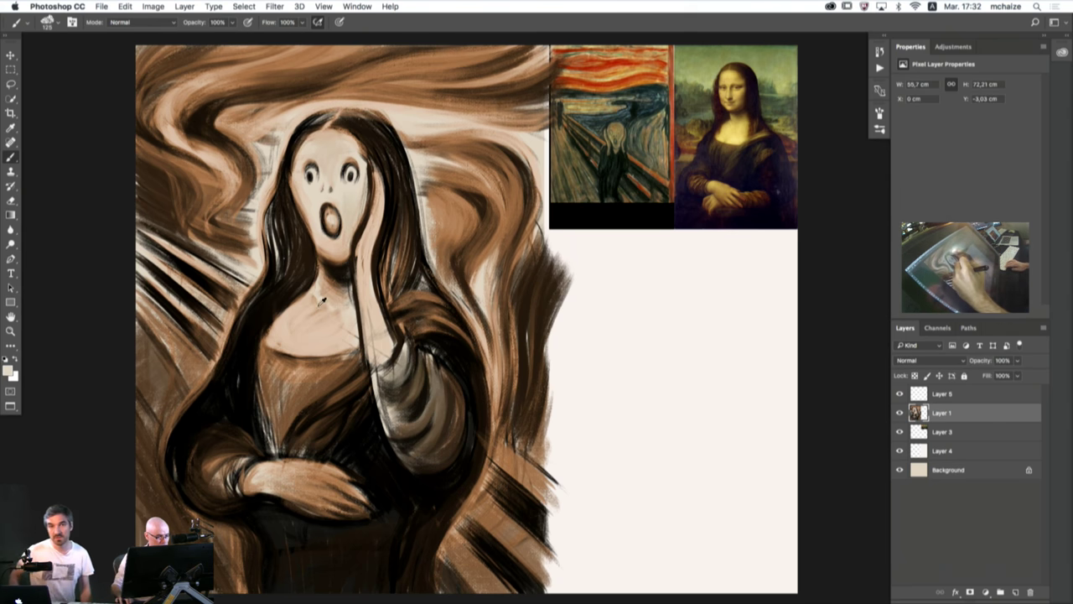
# - Smooth the neck and upper chest with light skin-tone strokes over the old sketch lines
pyautogui.moveTo(322, 300); pyautogui.dragTo(303, 322)
pyautogui.moveTo(324, 287)
pyautogui.mouseDown()
pyautogui.moveTo(307, 308)
pyautogui.moveTo(333, 321)
pyautogui.moveTo(352, 294)
pyautogui.moveTo(330, 345)
pyautogui.mouseUp()
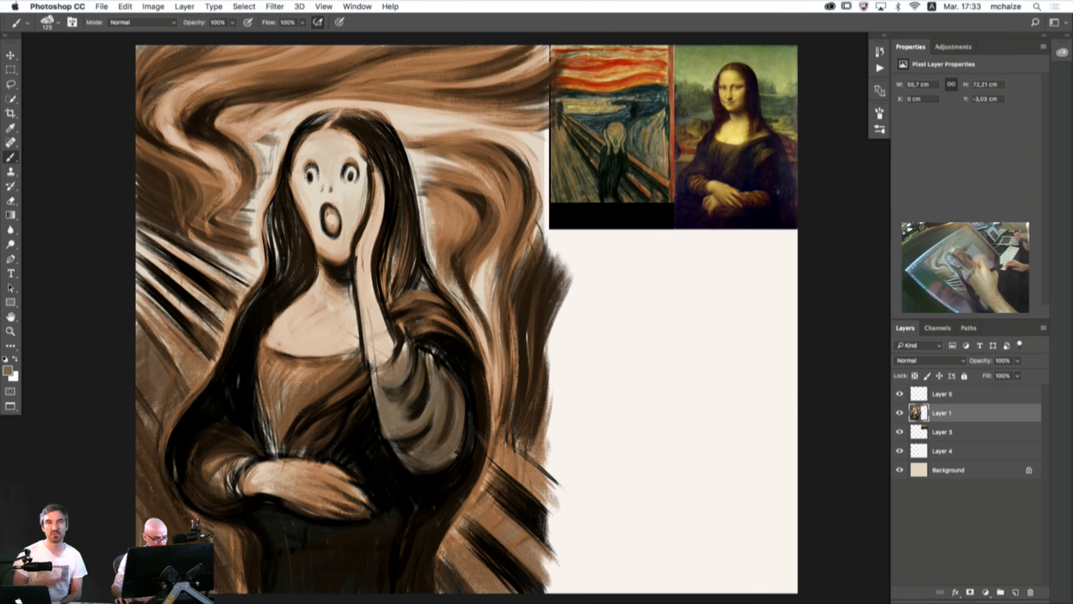
# - Rework the folds inside the raised arm's sleeve, alternating black with greyish browns sampled from the sleeve
pyautogui.keyDown('alt'); pyautogui.click(449, 462); pyautogui.keyUp('alt')
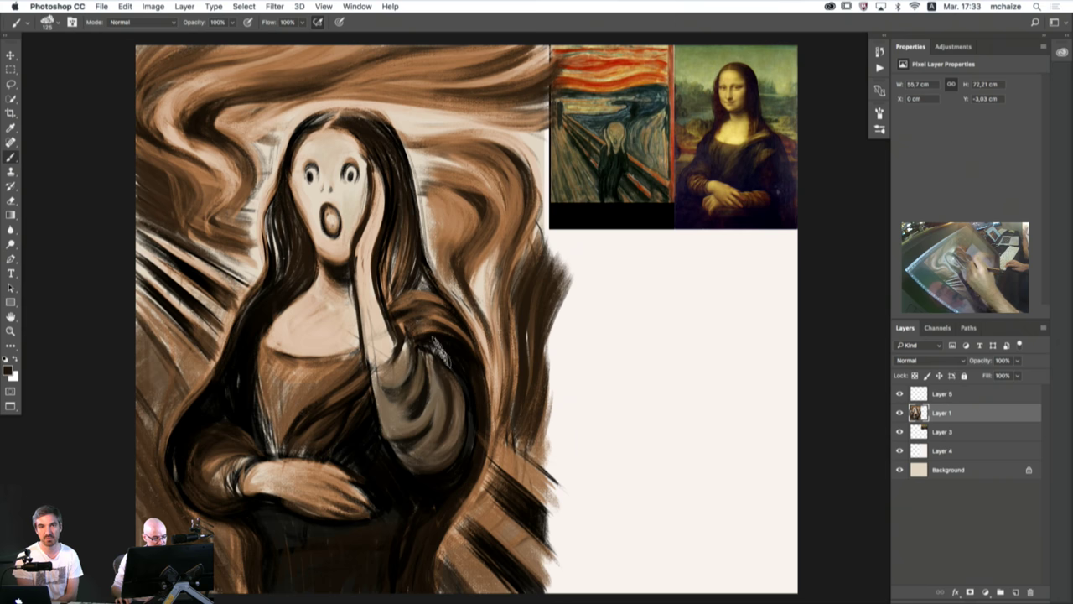
pyautogui.keyDown('alt'); pyautogui.click(463, 369); pyautogui.keyUp('alt')
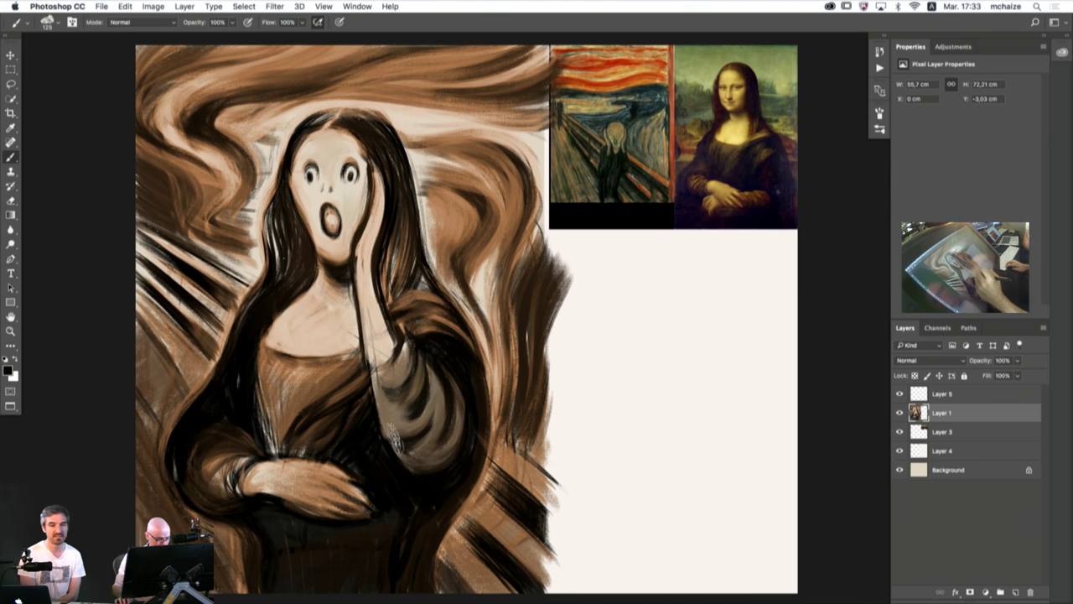
pyautogui.keyDown('alt'); pyautogui.click(380, 408); pyautogui.keyUp('alt')
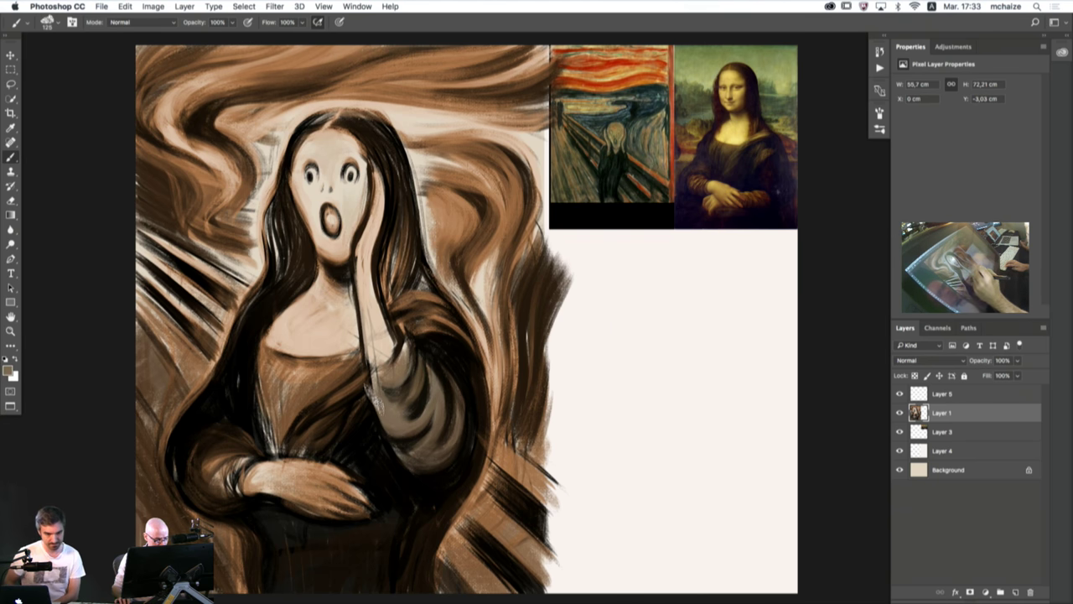
pyautogui.press('d')
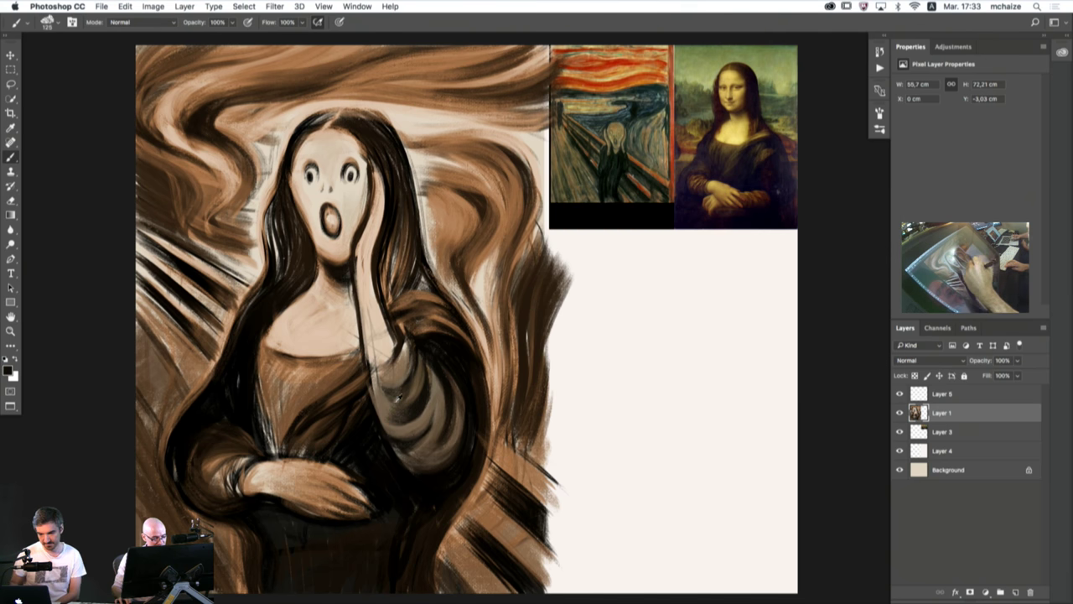
pyautogui.keyDown('alt'); pyautogui.click(387, 404); pyautogui.keyUp('alt')
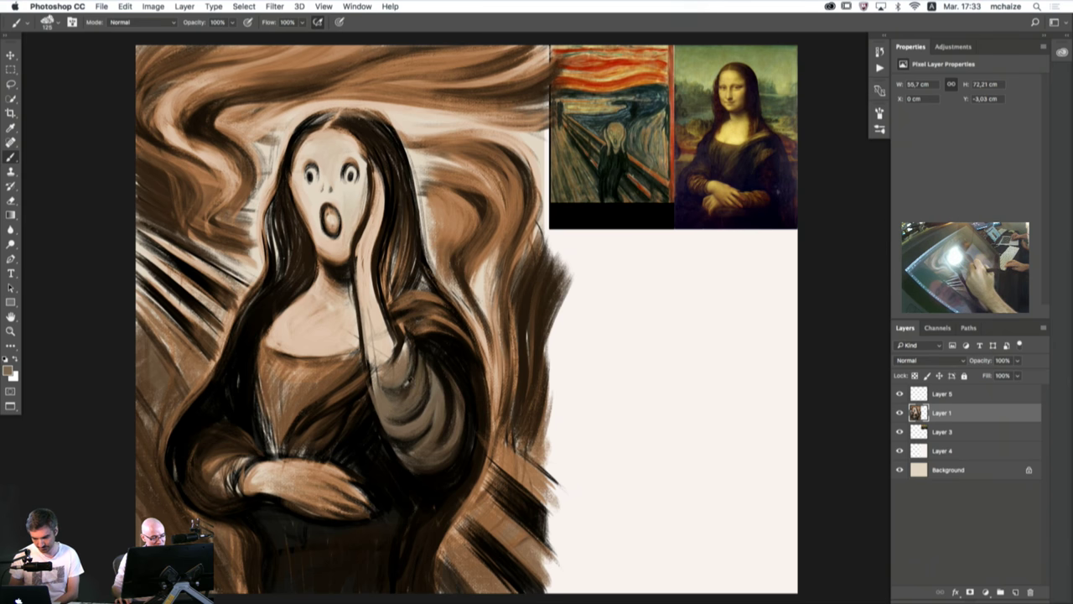
# - Darken the drape along the outer edge of the raised arm's sleeve from shoulder to elbow with sampled black
pyautogui.keyDown('alt'); pyautogui.click(444, 415); pyautogui.keyUp('alt')
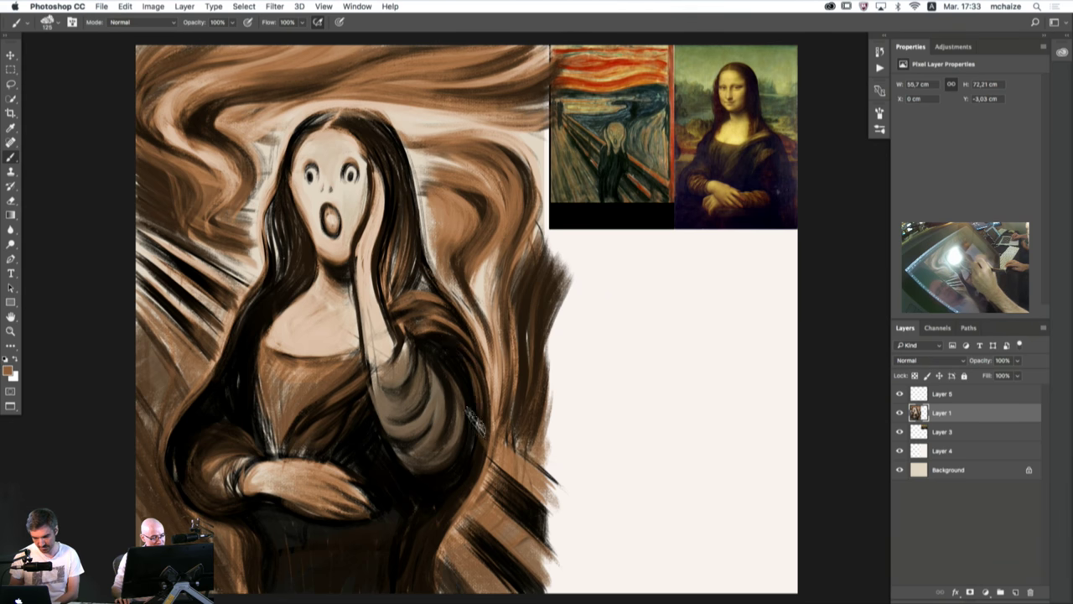
pyautogui.keyDown('alt'); pyautogui.click(453, 353); pyautogui.keyUp('alt')
pyautogui.moveTo(454, 353)
pyautogui.mouseDown()
pyautogui.moveTo(473, 393)
pyautogui.moveTo(458, 481)
pyautogui.moveTo(456, 363)
pyautogui.moveTo(471, 397)
pyautogui.moveTo(470, 466)
pyautogui.mouseUp()
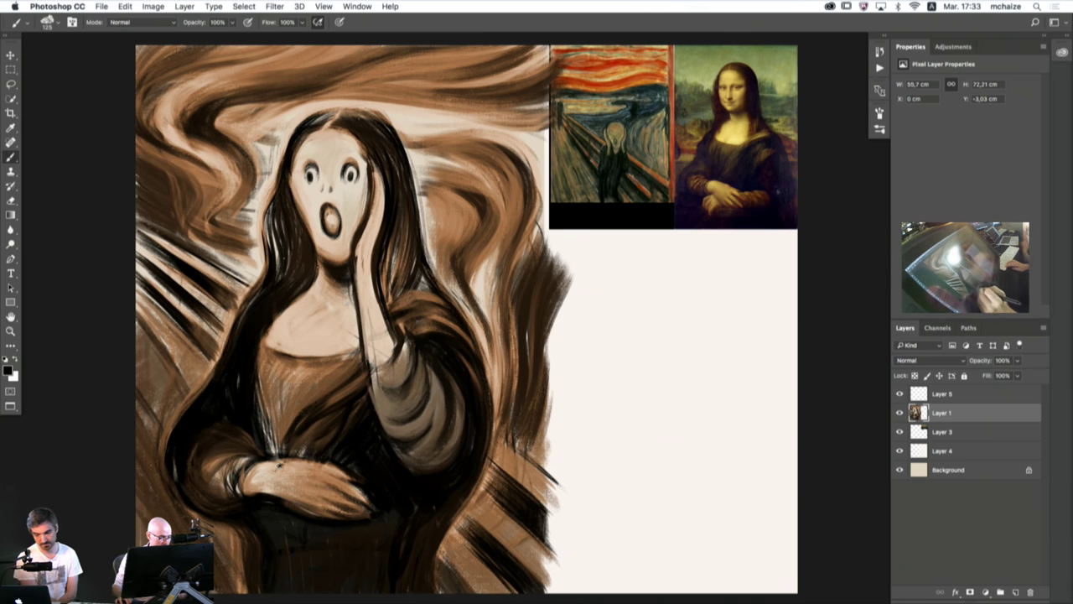
# - Cover the resting hand, its fingers and wrist with sampled skin tones, reducing the brush size to 70 for the wrist
pyautogui.keyDown('alt'); pyautogui.click(286, 472); pyautogui.keyUp('alt')
pyautogui.moveTo(254, 484)
pyautogui.mouseDown()
pyautogui.moveTo(265, 476)
pyautogui.moveTo(316, 496)
pyautogui.moveTo(288, 499)
pyautogui.moveTo(332, 515)
pyautogui.moveTo(371, 511)
pyautogui.mouseUp()
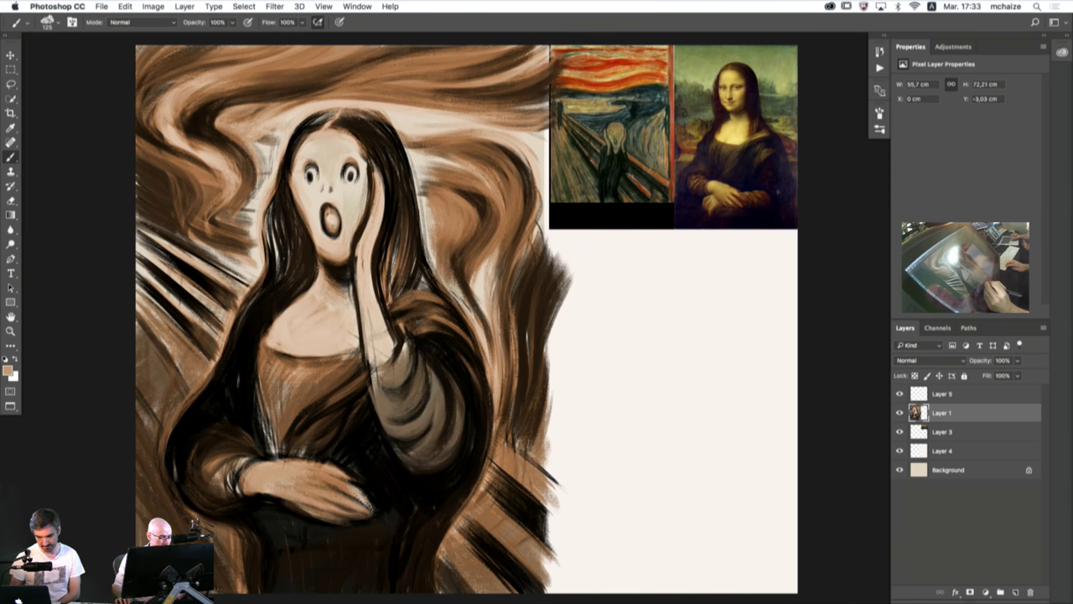
pyautogui.moveTo(285, 478)
pyautogui.mouseDown()
pyautogui.moveTo(356, 476)
pyautogui.moveTo(359, 486)
pyautogui.mouseUp()
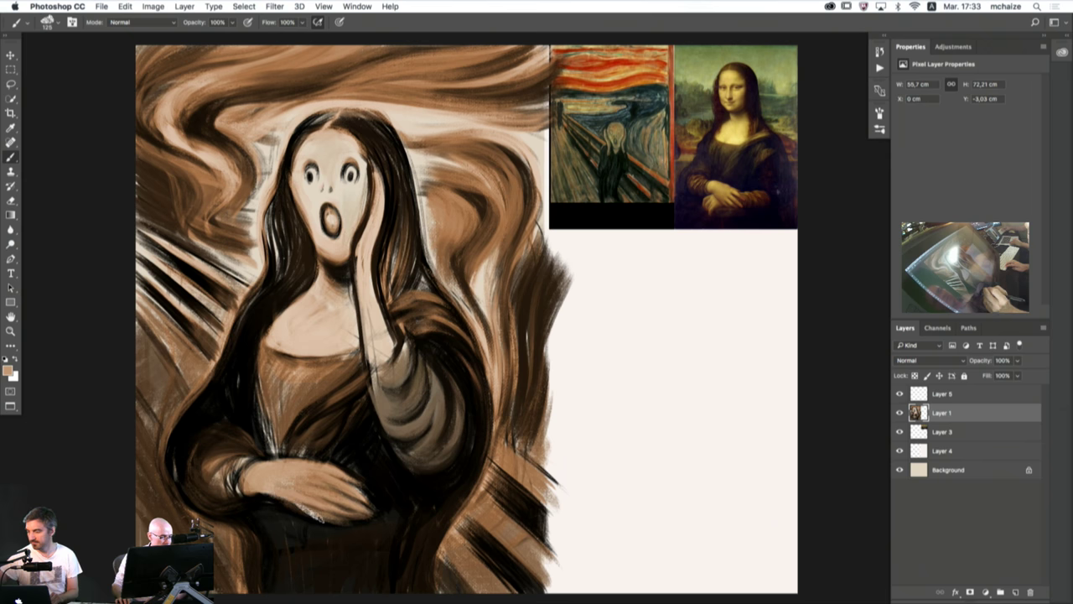
pyautogui.moveTo(310, 512)
pyautogui.mouseDown()
pyautogui.moveTo(260, 497)
pyautogui.moveTo(266, 487)
pyautogui.mouseUp()
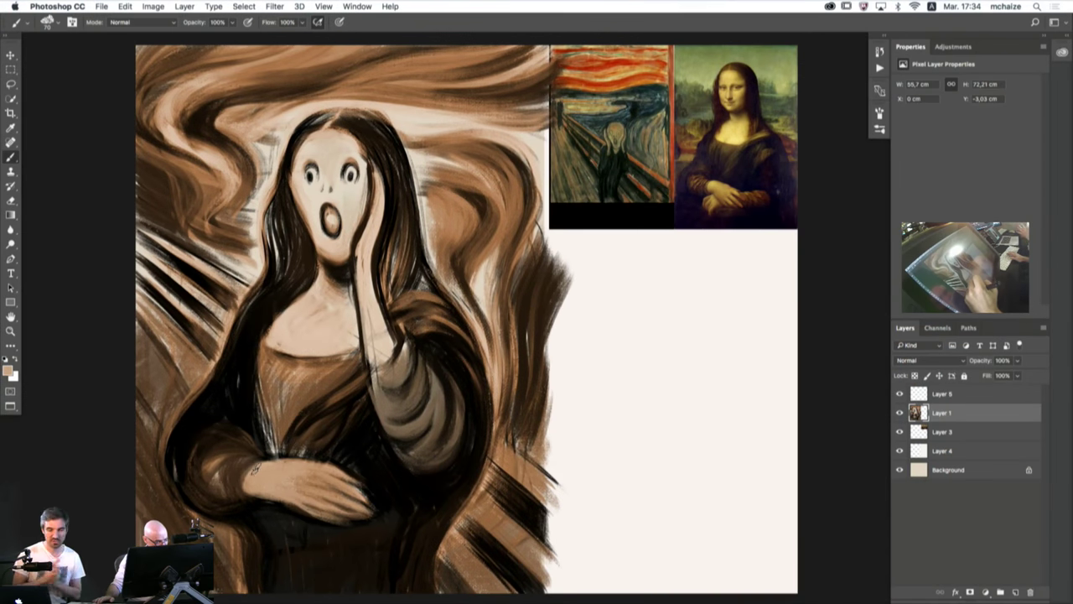
pyautogui.press('[')
pyautogui.press('[')
pyautogui.press('[')
pyautogui.press('[')
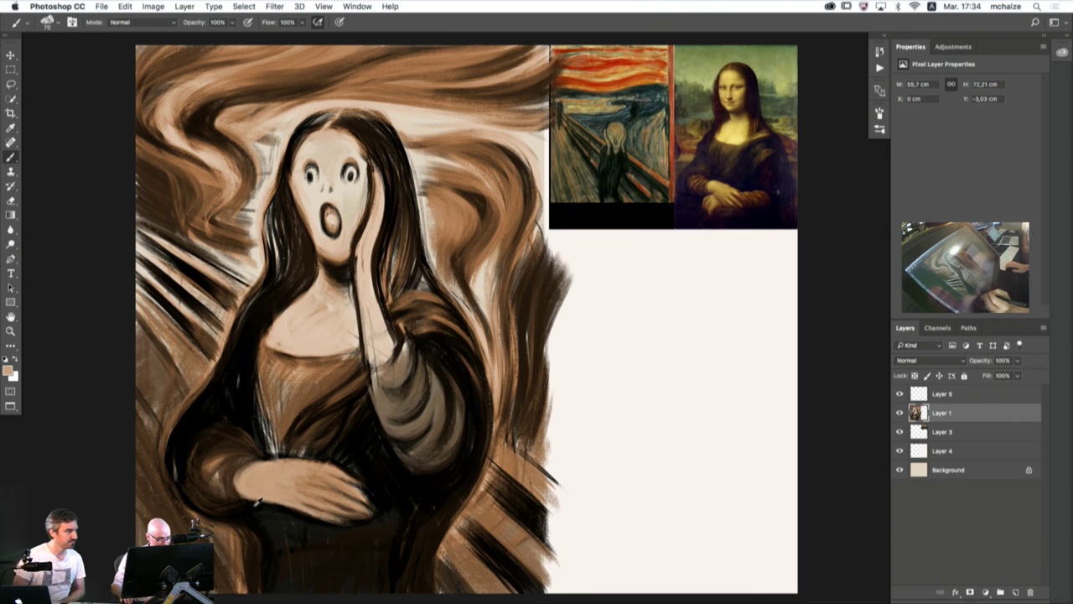
# - Paint the dress beside and below the resting hand solid black, enlarging the brush for the skirt
pyautogui.keyDown('alt'); pyautogui.click(237, 505); pyautogui.keyUp('alt')
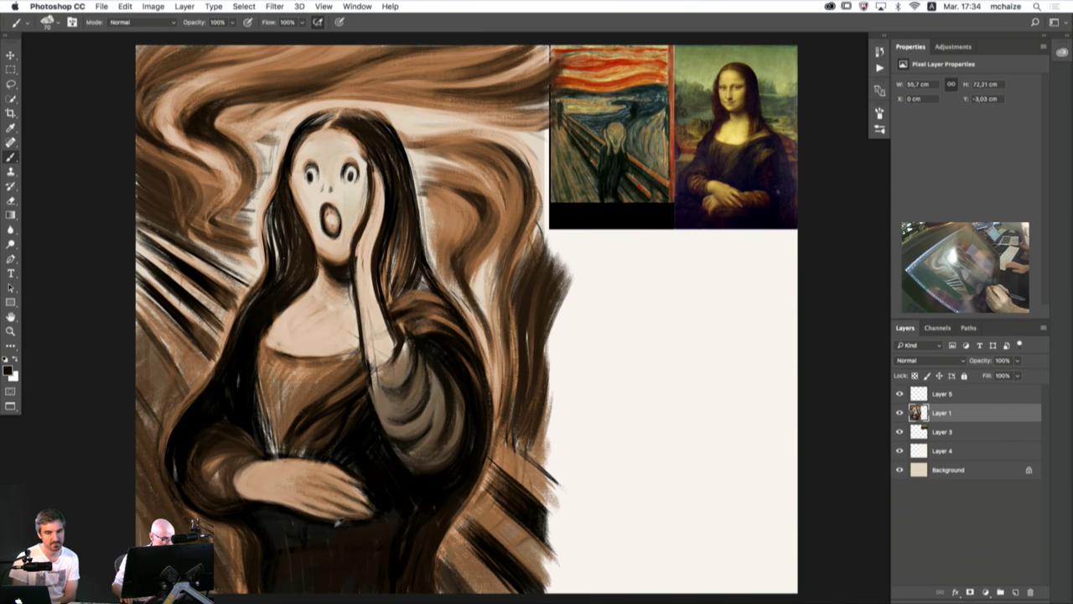
pyautogui.keyDown('alt'); pyautogui.click(401, 482); pyautogui.keyUp('alt')
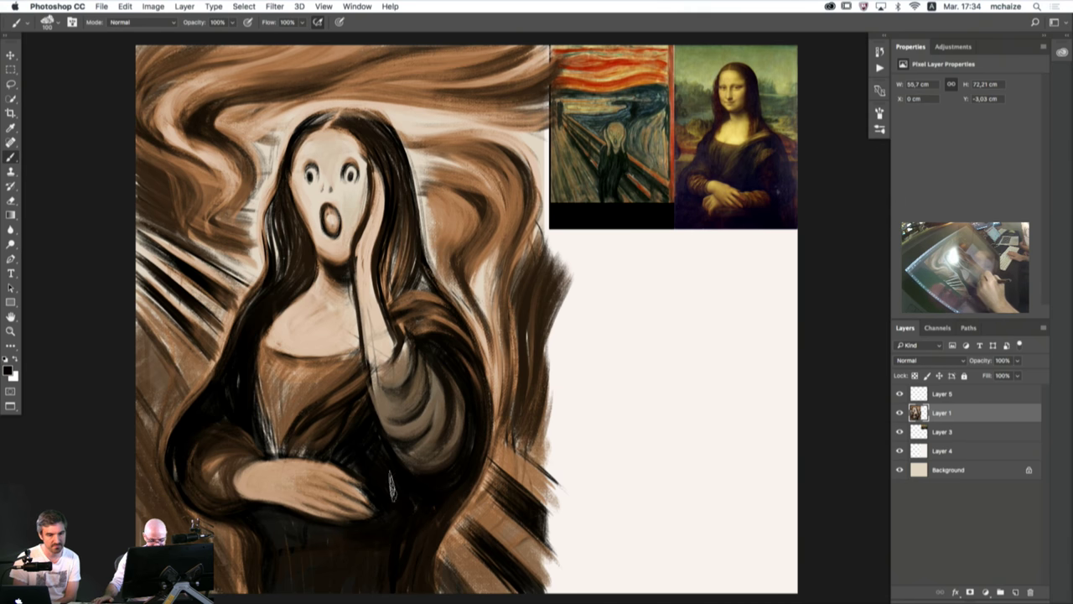
pyautogui.moveTo(346, 496); pyautogui.dragTo(382, 423)
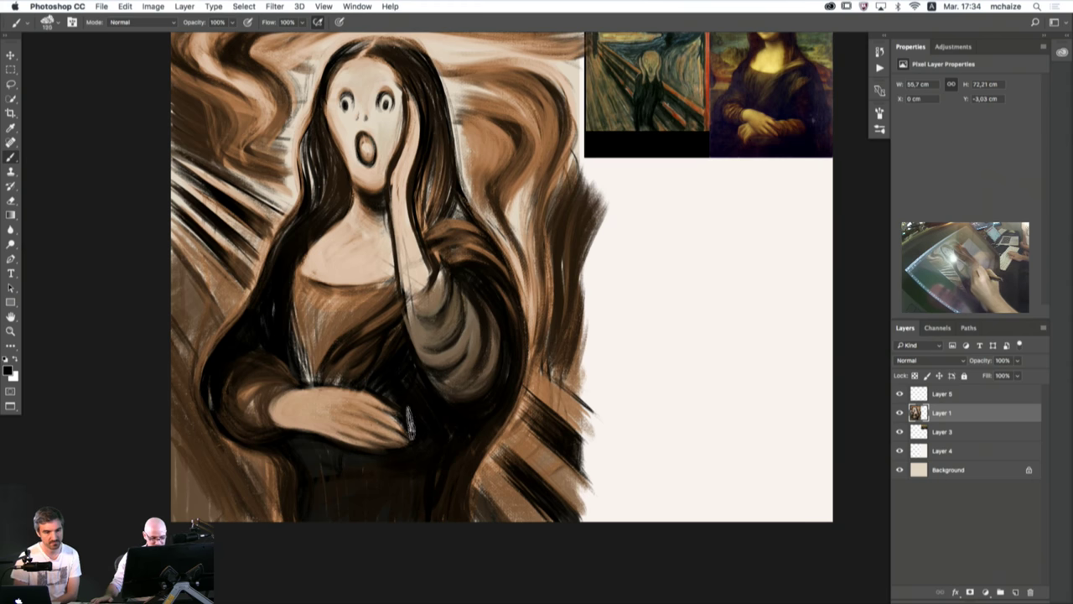
pyautogui.press(']')
pyautogui.press(']')
pyautogui.press(']')
pyautogui.moveTo(500, 391)
pyautogui.mouseDown()
pyautogui.moveTo(430, 487)
pyautogui.moveTo(506, 402)
pyautogui.mouseUp()
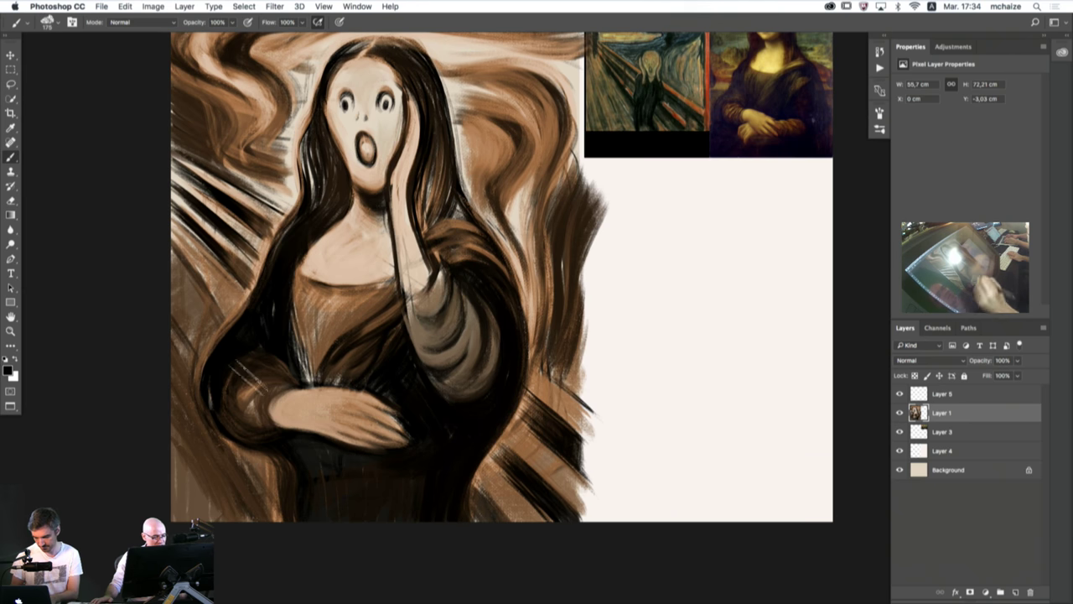
pyautogui.moveTo(322, 511)
pyautogui.mouseDown()
pyautogui.moveTo(334, 475)
pyautogui.moveTo(334, 529)
pyautogui.moveTo(326, 474)
pyautogui.moveTo(307, 533)
pyautogui.mouseUp()
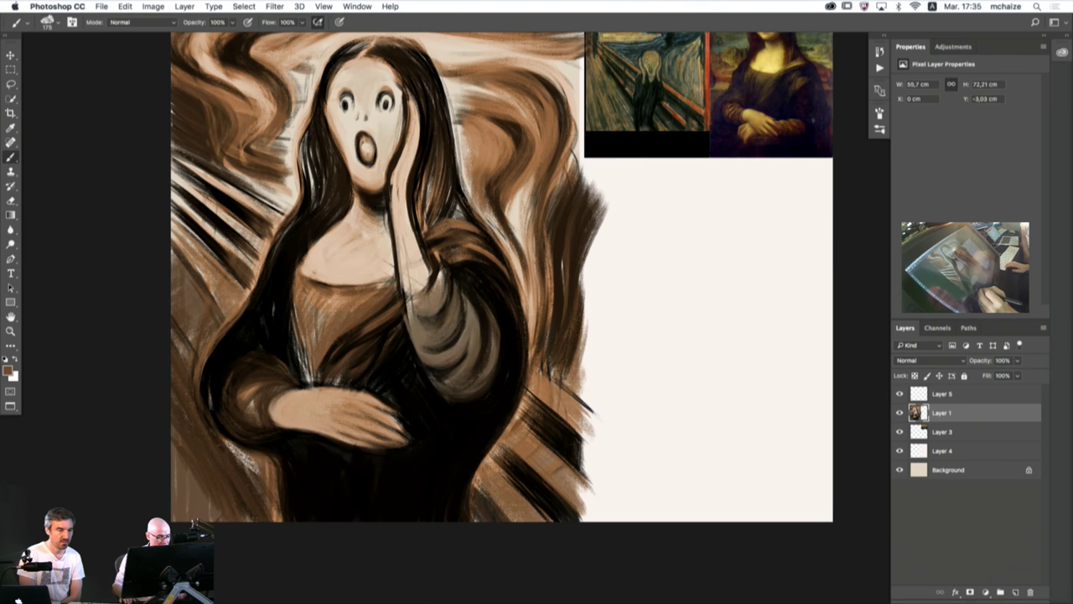
# - Redefine the drape's contour below the resting arm with sampled background brown and black, using a smaller brush
pyautogui.keyDown('alt'); pyautogui.click(223, 455); pyautogui.keyUp('alt')
pyautogui.moveTo(245, 448); pyautogui.dragTo(289, 472)
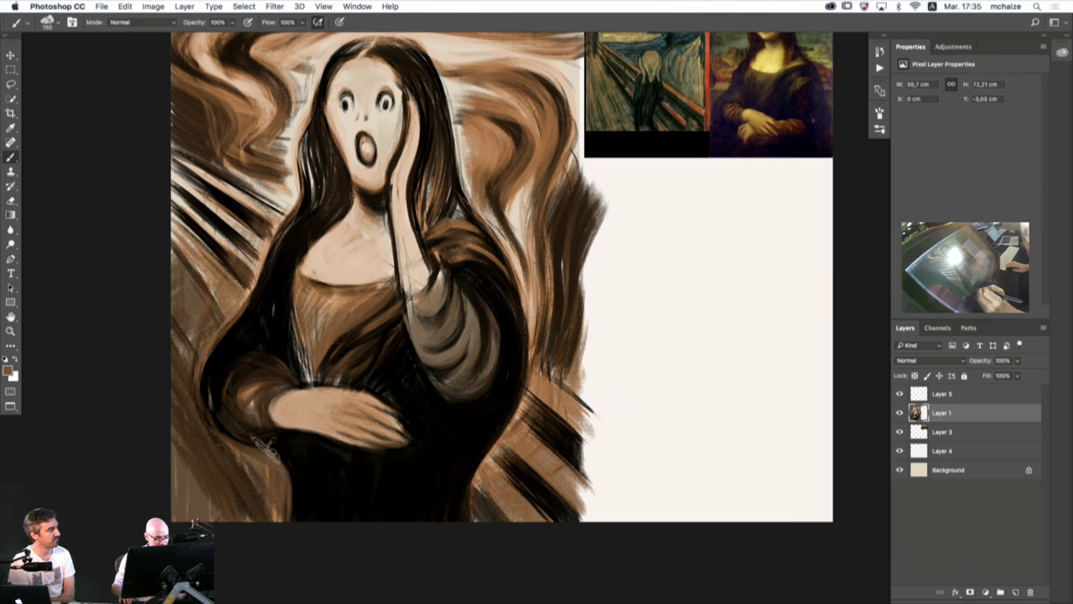
pyautogui.press('d')
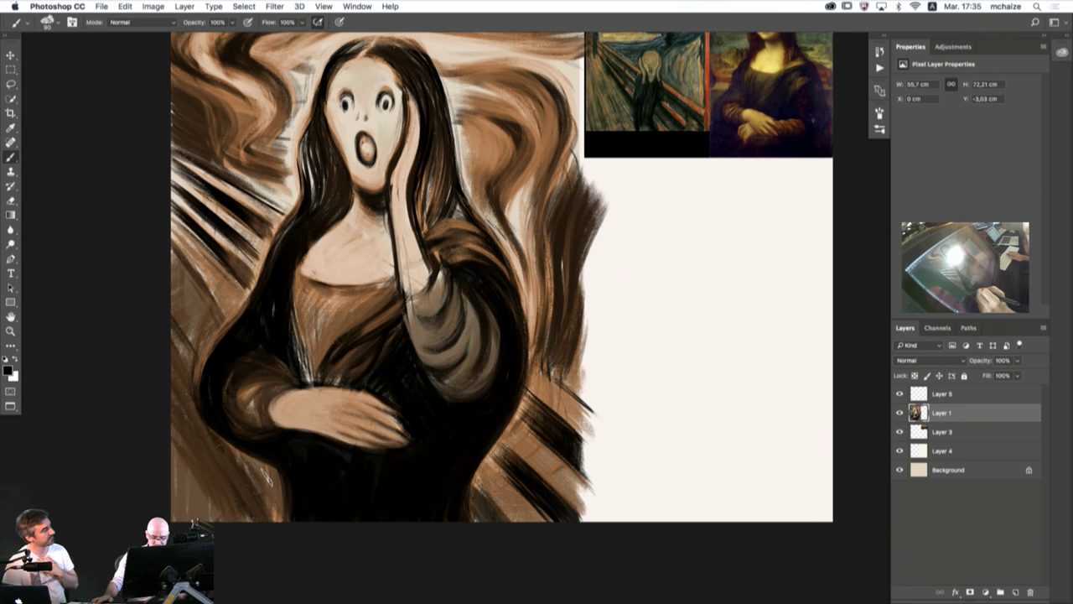
pyautogui.press('[')
pyautogui.press('[')
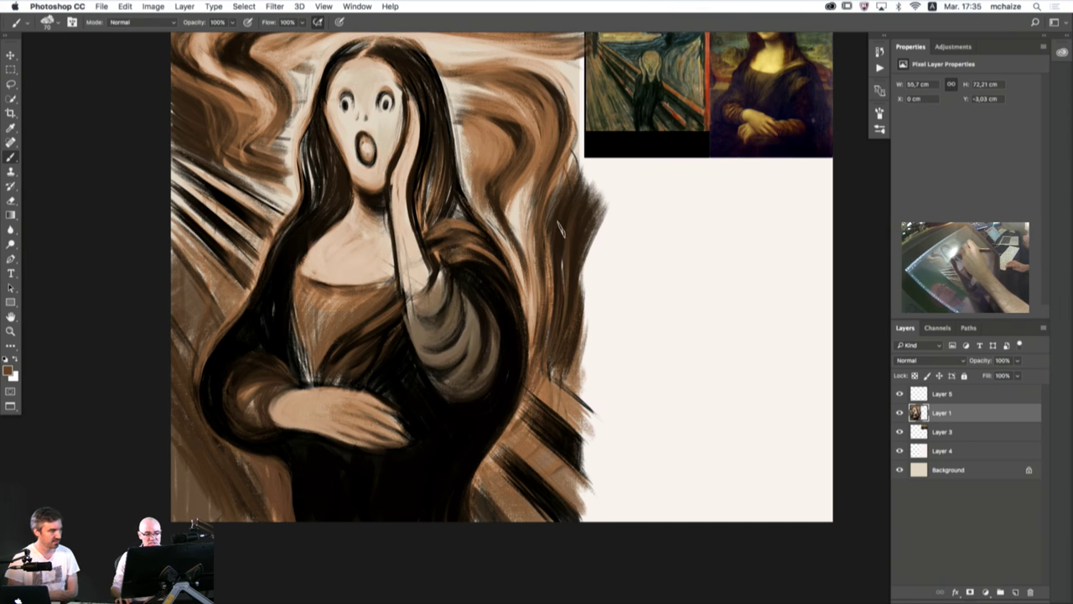
# - Deepen the background strands beyond the raised arm with dark brown and fill between the planks below with sampled light brown
pyautogui.press(']')
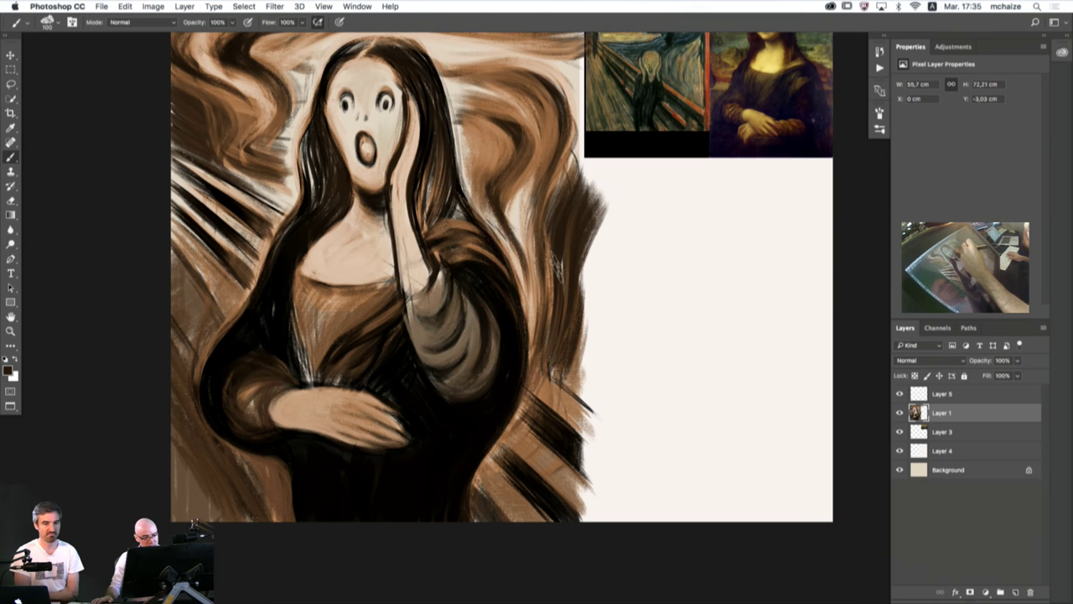
pyautogui.moveTo(554, 286); pyautogui.dragTo(532, 389)
pyautogui.moveTo(568, 257); pyautogui.dragTo(506, 441)
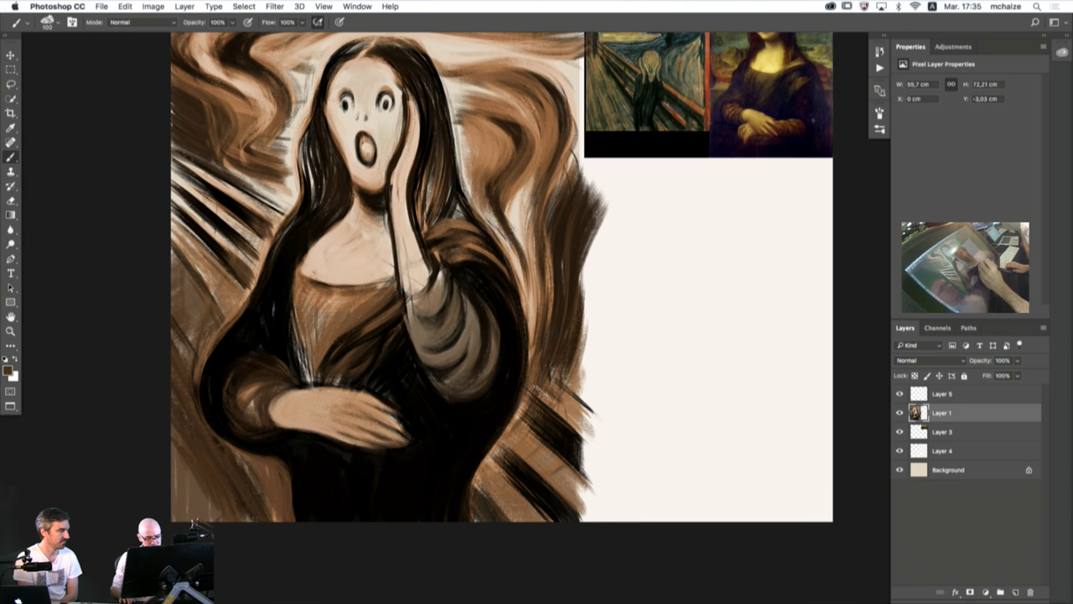
pyautogui.keyDown('alt'); pyautogui.click(575, 410); pyautogui.keyUp('alt')
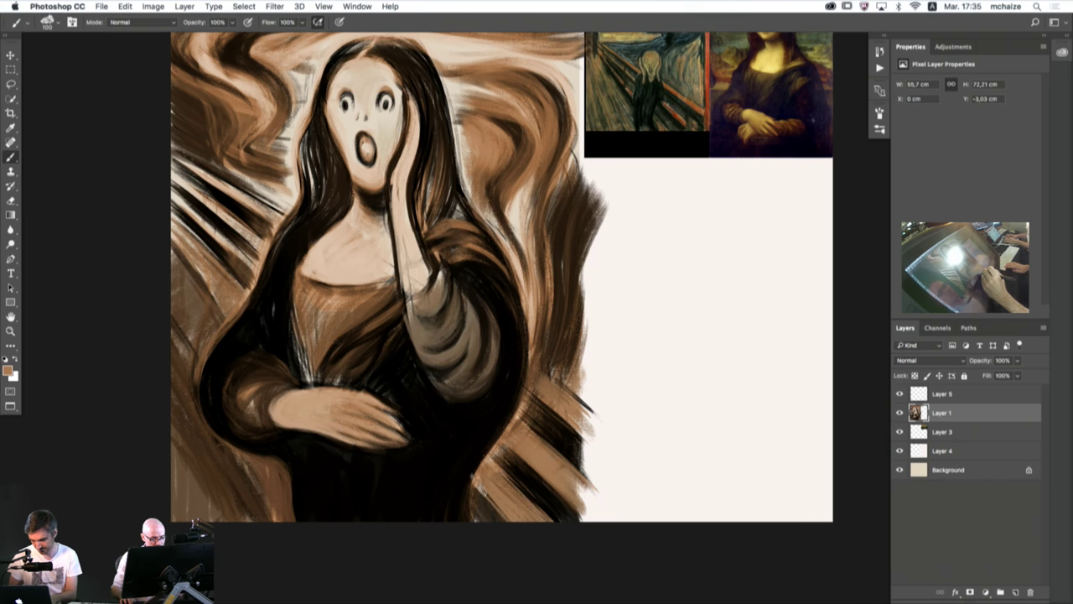
# - Darken the upper and outer folds of the raised arm's sleeve and the hair strands beside the raised hand with black
pyautogui.keyDown('alt'); pyautogui.click(326, 378); pyautogui.keyUp('alt')
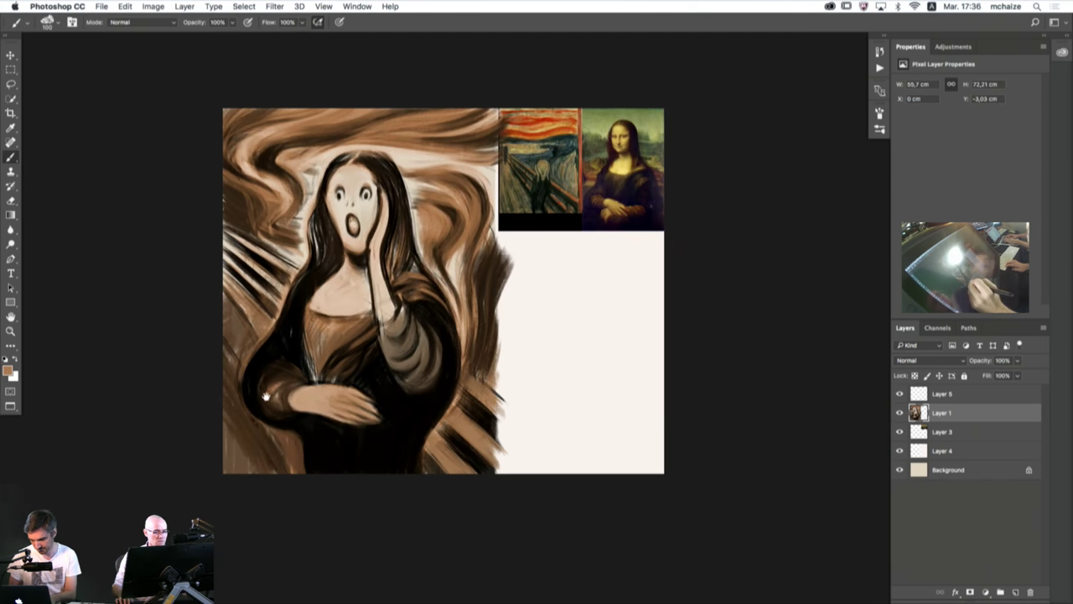
pyautogui.moveTo(151, 359); pyautogui.dragTo(243, 379)
pyautogui.scroll(2, 479, 381)
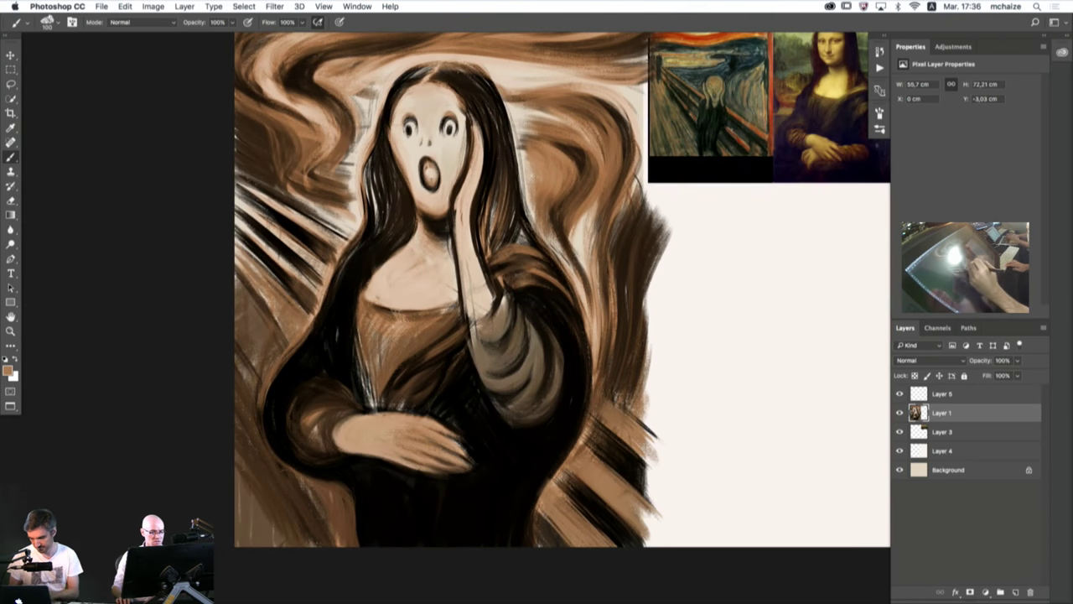
pyautogui.moveTo(438, 322); pyautogui.dragTo(391, 361)
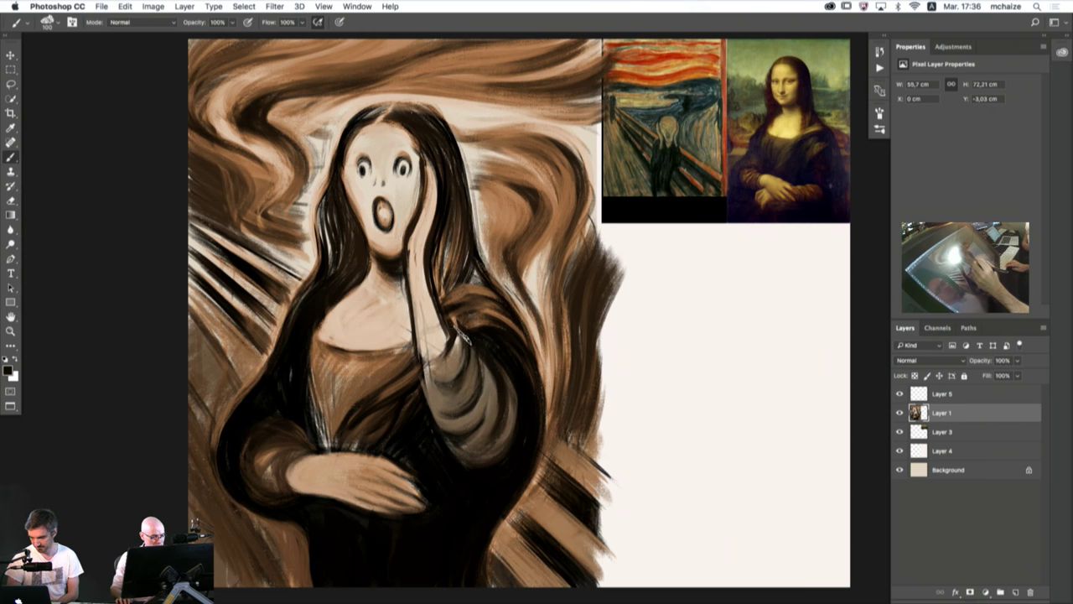
pyautogui.moveTo(467, 339); pyautogui.dragTo(510, 398)
pyautogui.moveTo(483, 363); pyautogui.dragTo(503, 416)
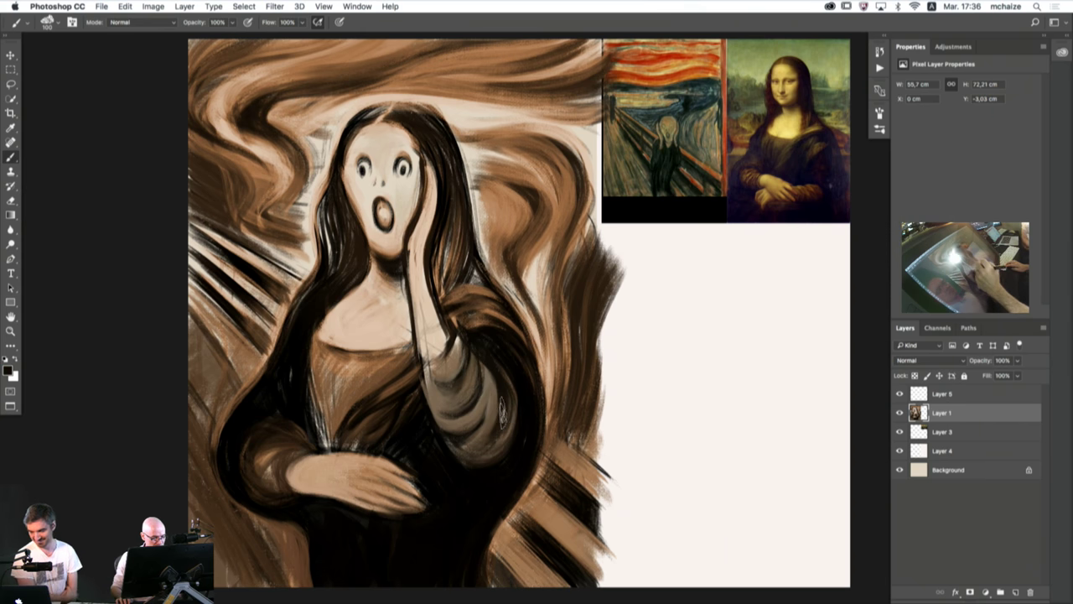
pyautogui.moveTo(457, 337); pyautogui.dragTo(488, 366)
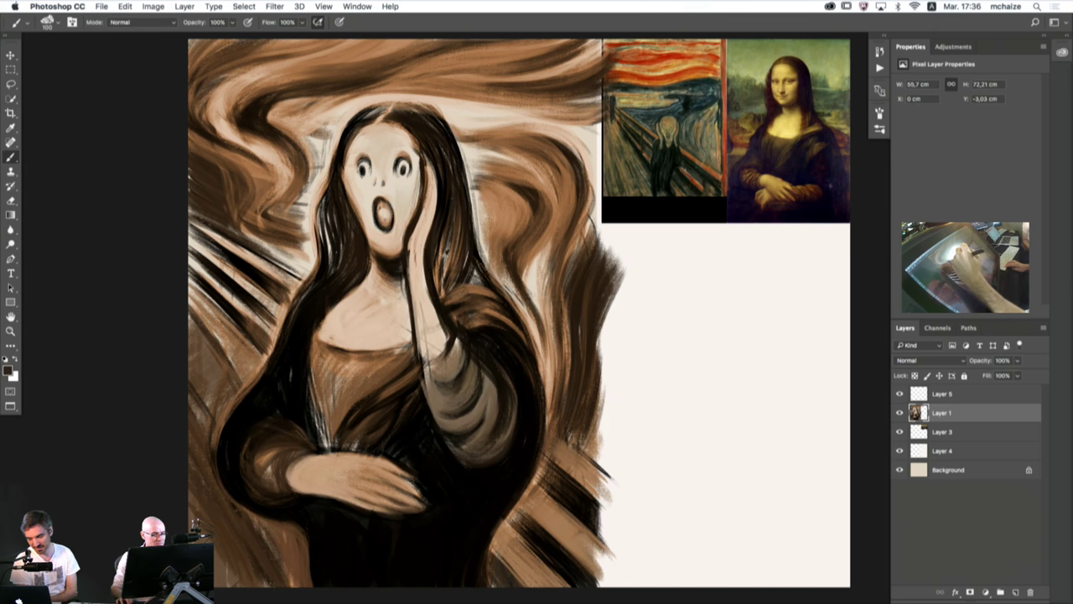
pyautogui.keyDown('alt'); pyautogui.click(439, 263); pyautogui.keyUp('alt')
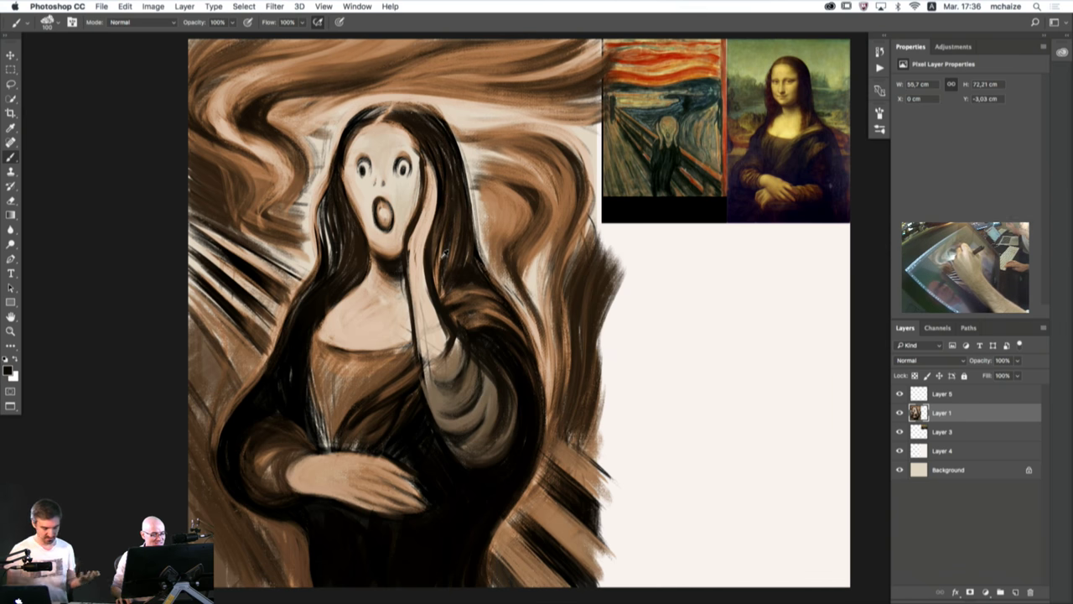
# - Paint brown and near-black strands into the hair beside the raised hand, using colours sampled from the hair
pyautogui.keyDown('alt'); pyautogui.click(444, 267); pyautogui.keyUp('alt')
pyautogui.keyDown('alt'); pyautogui.click(453, 258); pyautogui.keyUp('alt')
pyautogui.moveTo(447, 280); pyautogui.dragTo(451, 209)
pyautogui.moveTo(459, 249); pyautogui.dragTo(453, 163)
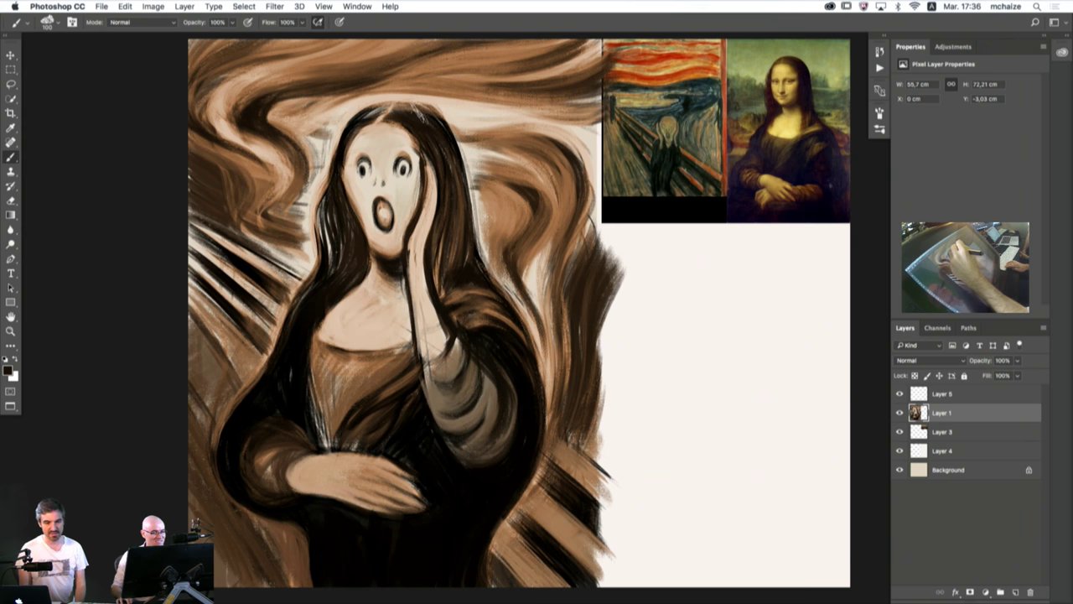
# - Cover the pale sky above and beyond the raised-hand side of the head with sampled light tan and brown strokes
pyautogui.keyDown('alt'); pyautogui.click(422, 99); pyautogui.keyUp('alt')
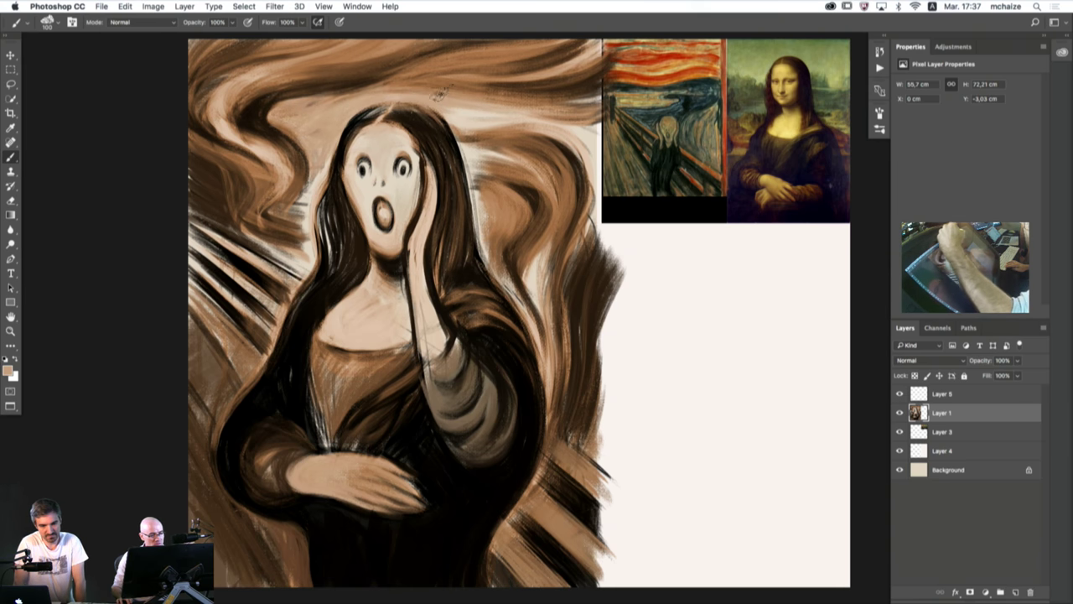
pyautogui.moveTo(526, 99); pyautogui.dragTo(466, 111)
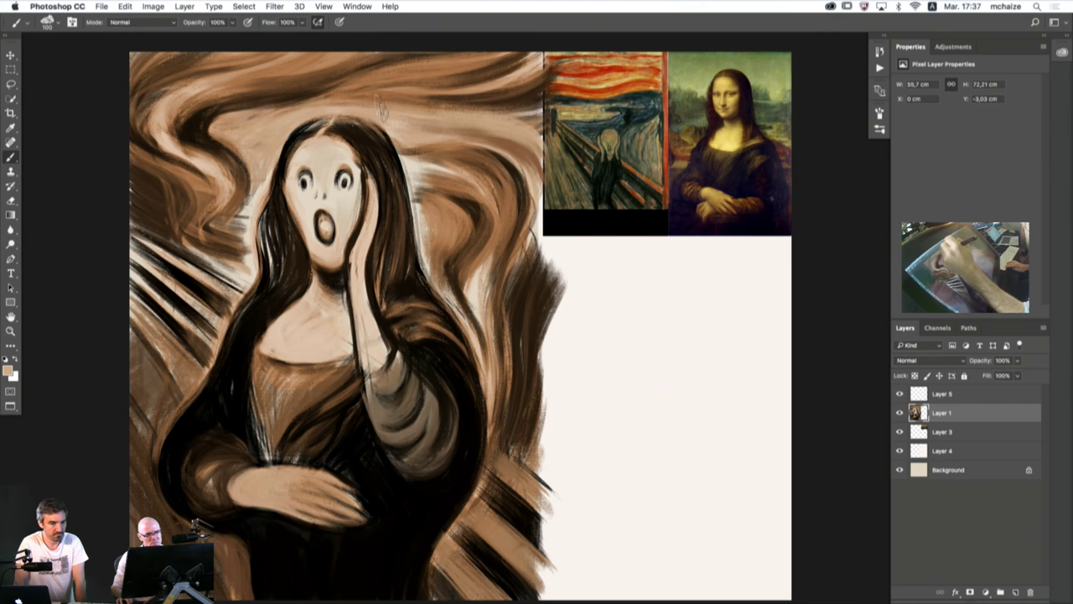
pyautogui.keyDown('alt'); pyautogui.click(426, 130); pyautogui.keyUp('alt')
pyautogui.moveTo(539, 179); pyautogui.dragTo(487, 138)
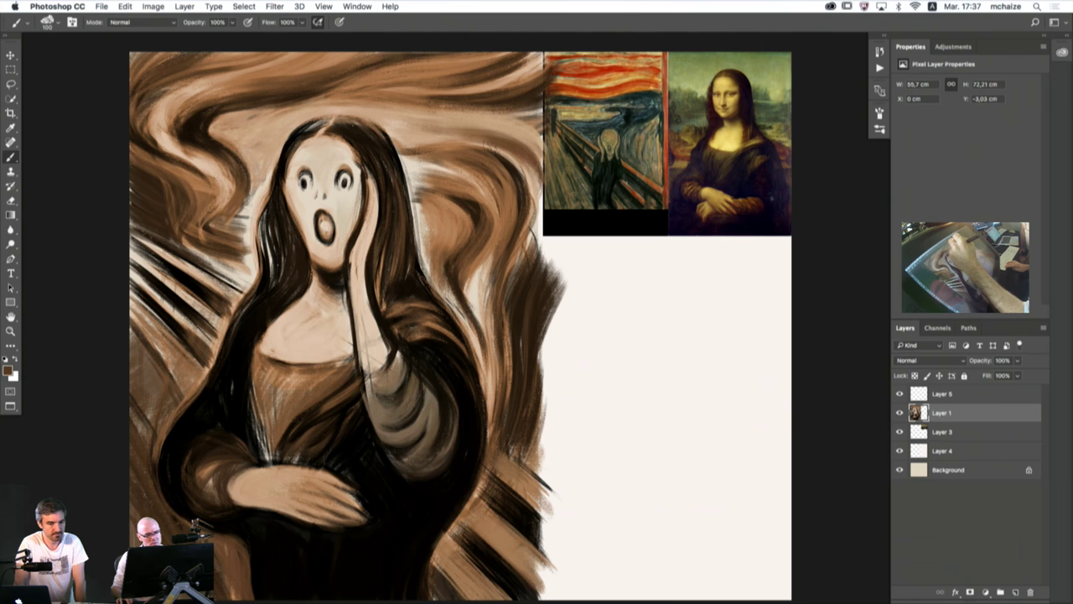
pyautogui.moveTo(543, 161); pyautogui.dragTo(437, 126)
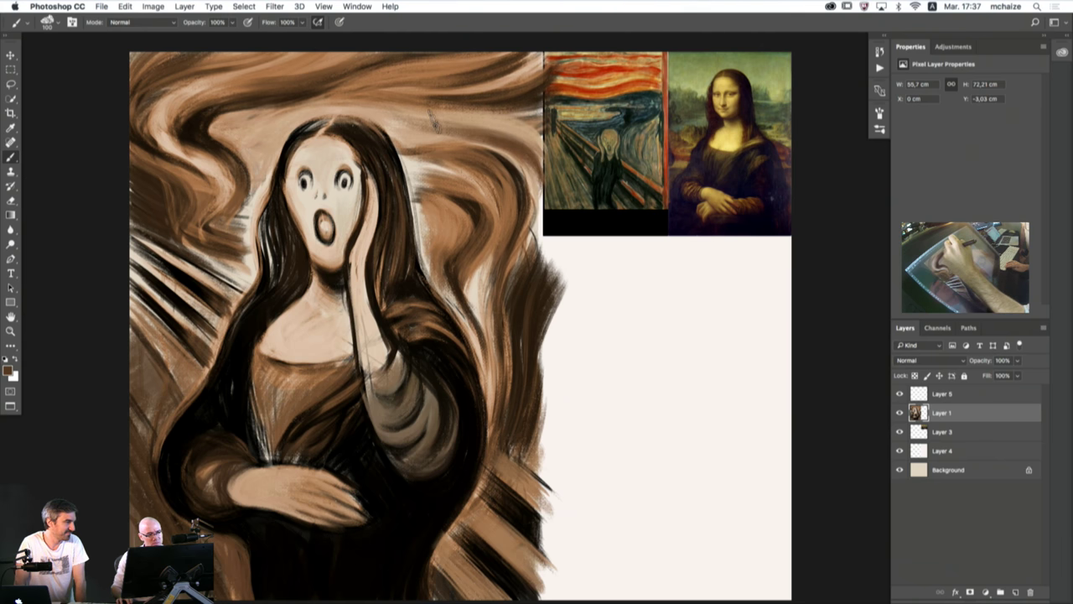
pyautogui.keyDown('alt'); pyautogui.click(343, 108); pyautogui.keyUp('alt')
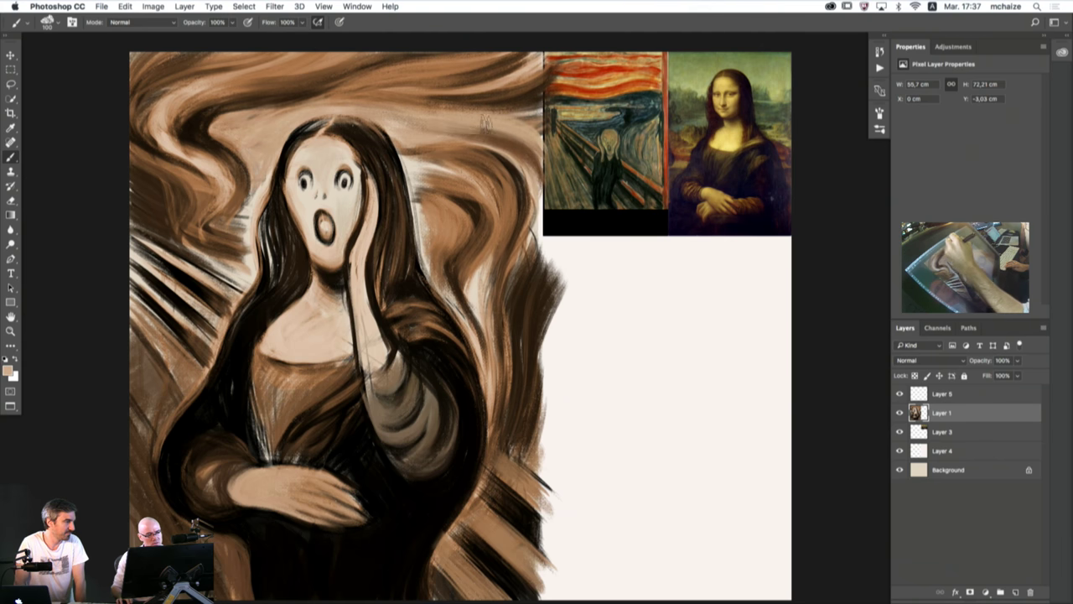
pyautogui.moveTo(541, 180)
pyautogui.mouseDown()
pyautogui.moveTo(484, 122)
pyautogui.moveTo(545, 128)
pyautogui.mouseUp()
# - Extend the sky swirl near the painting's edge below the reference pictures with alternating sampled tan, brown and dark brown
pyautogui.keyDown('alt'); pyautogui.click(508, 95); pyautogui.keyUp('alt')
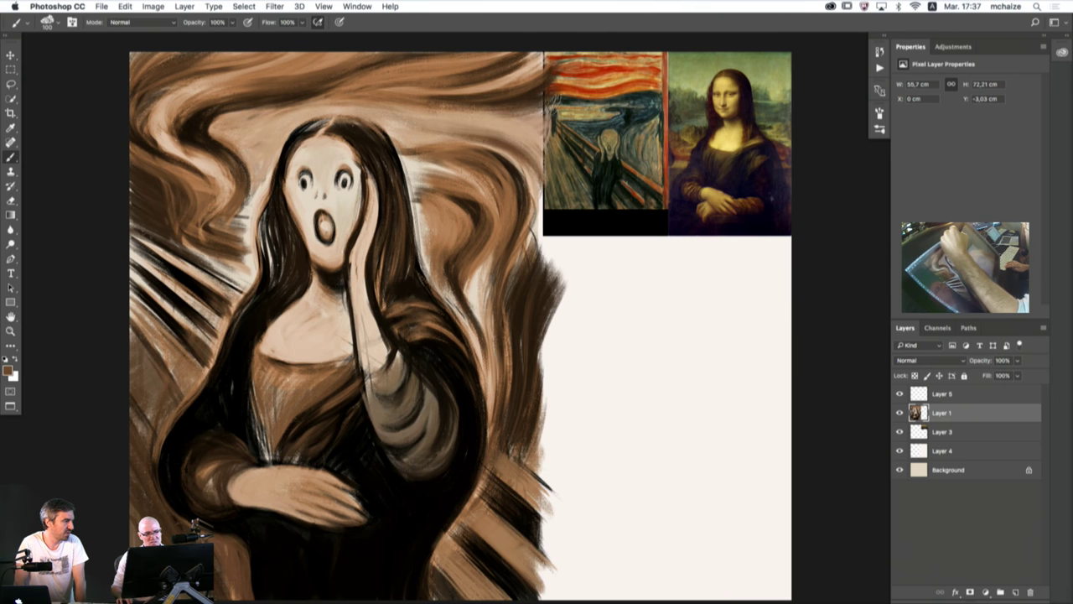
pyautogui.keyDown('alt'); pyautogui.click(417, 118); pyautogui.keyUp('alt')
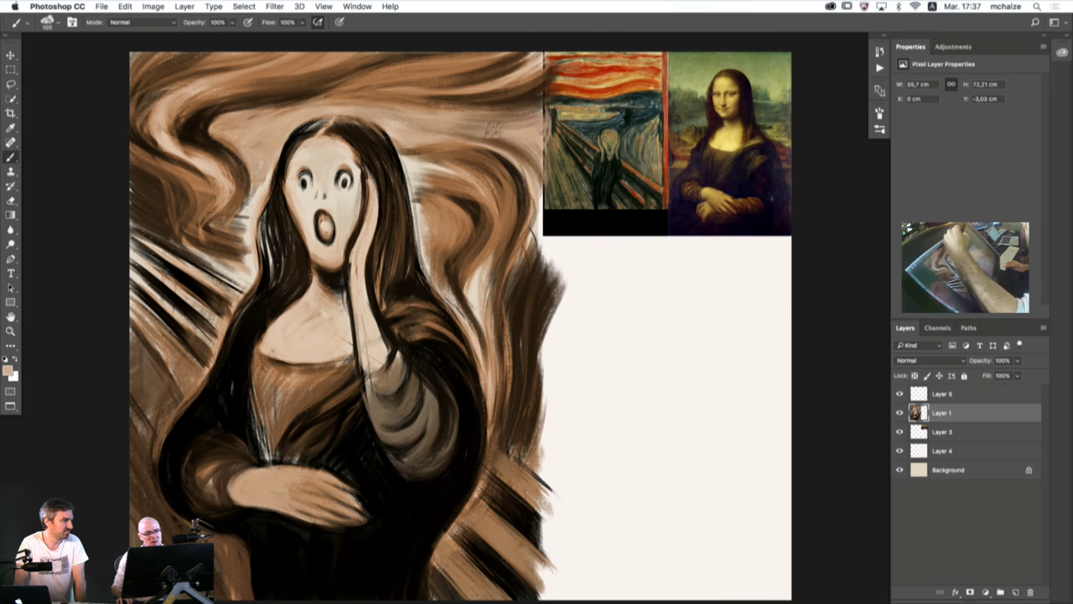
pyautogui.keyDown('alt'); pyautogui.click(433, 122); pyautogui.keyUp('alt')
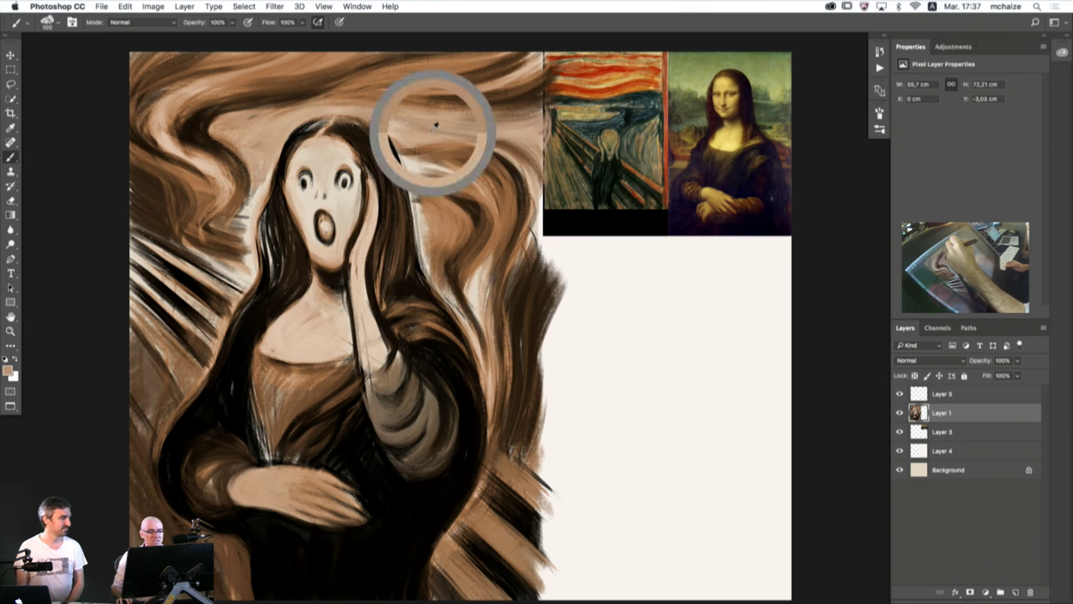
pyautogui.moveTo(522, 159); pyautogui.dragTo(535, 178)
pyautogui.moveTo(496, 143)
pyautogui.mouseDown()
pyautogui.moveTo(535, 171)
pyautogui.moveTo(528, 202)
pyautogui.moveTo(520, 197)
pyautogui.mouseUp()
pyautogui.keyDown('alt'); pyautogui.click(523, 196); pyautogui.keyUp('alt')
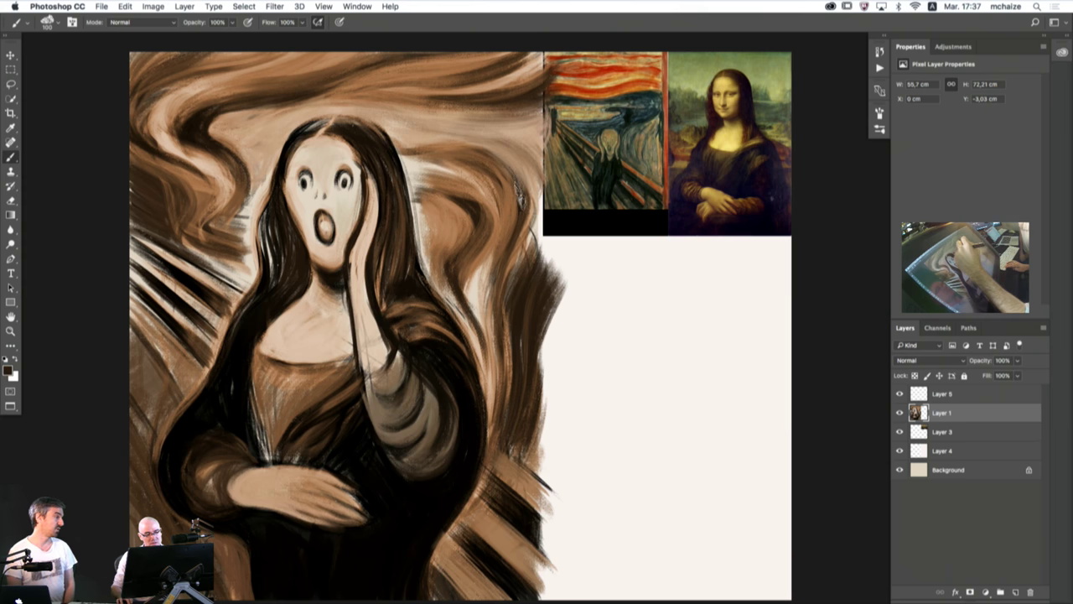
pyautogui.moveTo(491, 146); pyautogui.dragTo(521, 200)
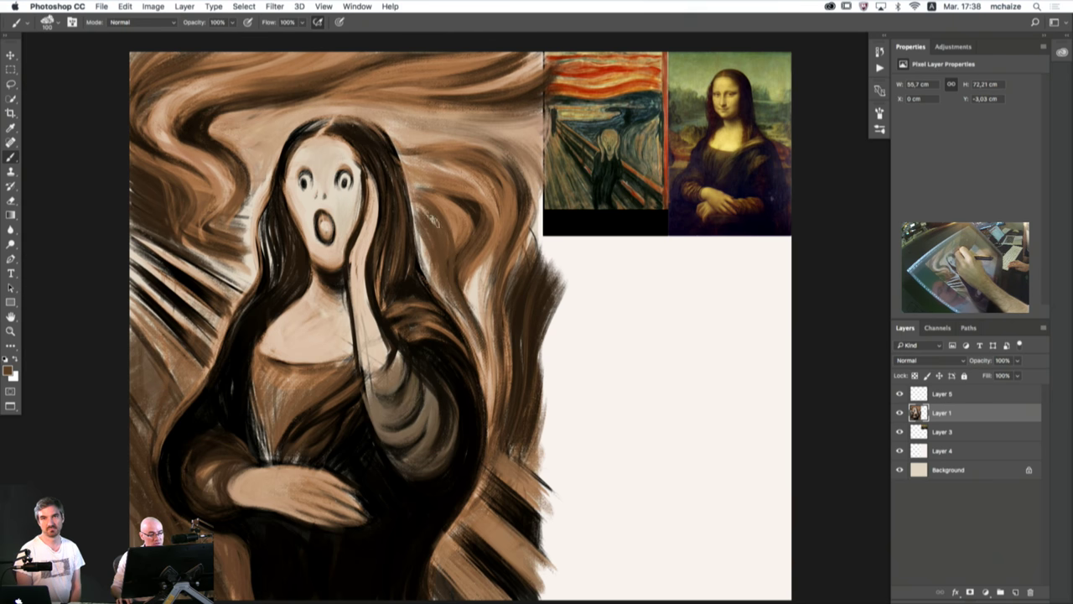
# - Deepen the curl beside the hair on the raised-hand side with dark brown and blend the sky around it with orange-brown
pyautogui.keyDown('alt'); pyautogui.click(436, 220); pyautogui.keyUp('alt')
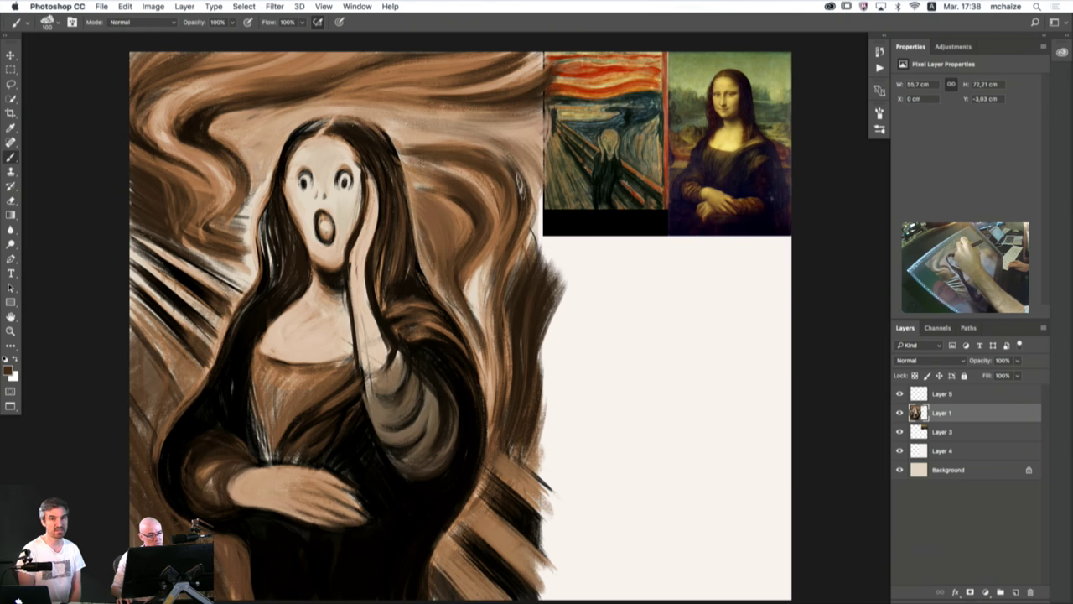
pyautogui.moveTo(378, 183)
pyautogui.mouseDown()
pyautogui.moveTo(377, 232)
pyautogui.moveTo(356, 235)
pyautogui.mouseUp()
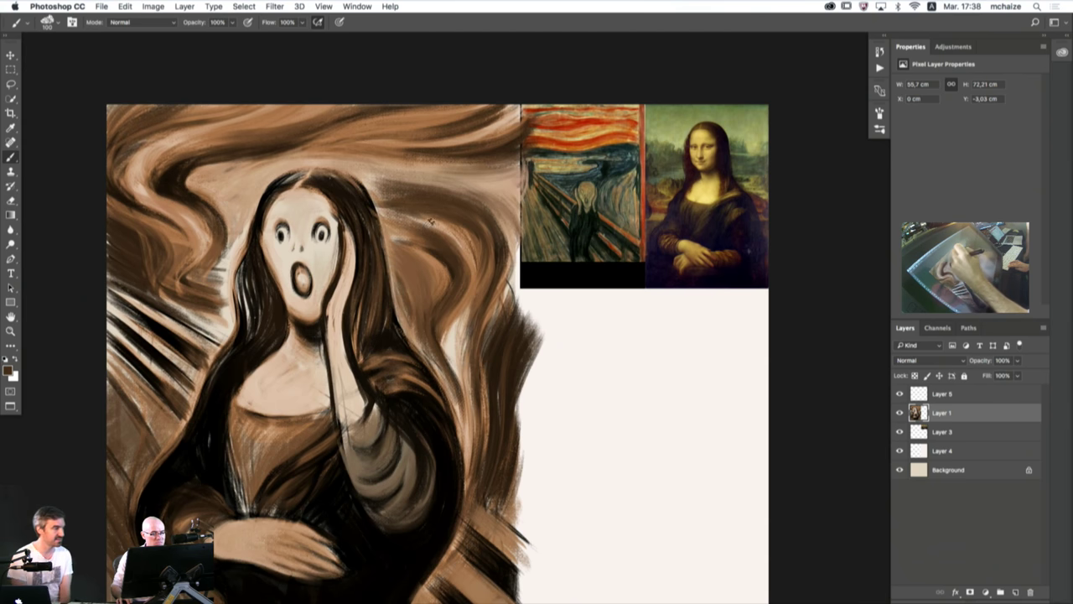
pyautogui.keyDown('alt'); pyautogui.click(426, 267); pyautogui.keyUp('alt')
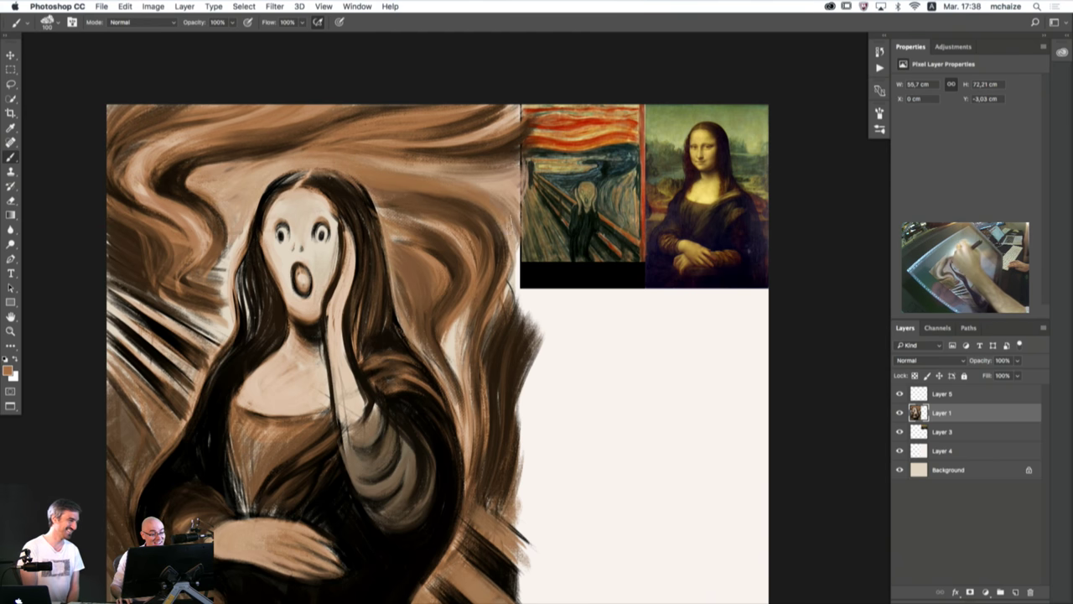
pyautogui.moveTo(434, 179); pyautogui.dragTo(343, 185)
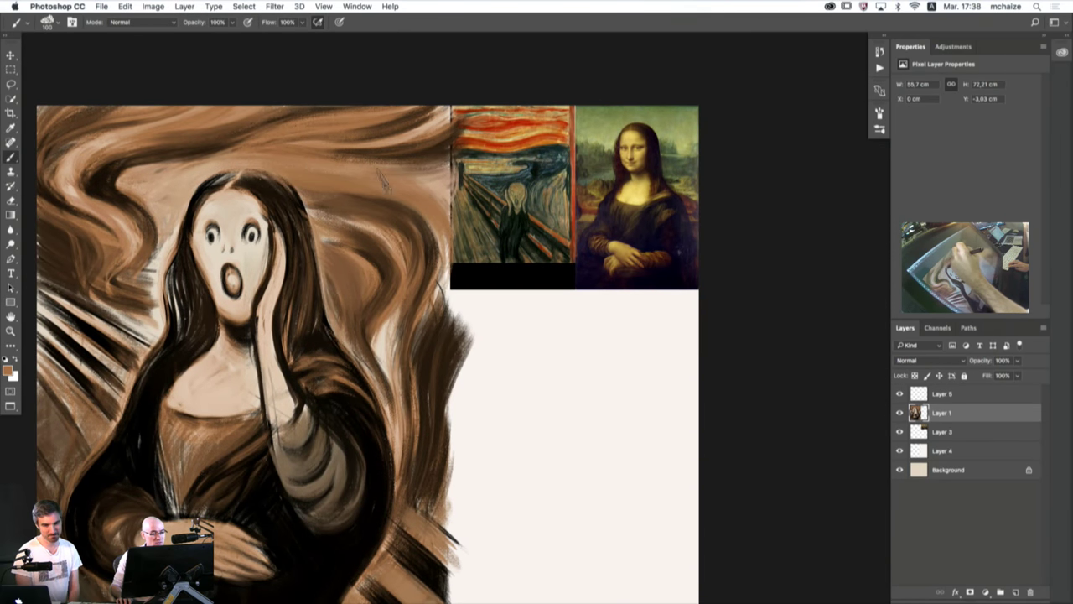
pyautogui.moveTo(261, 295); pyautogui.dragTo(436, 285)
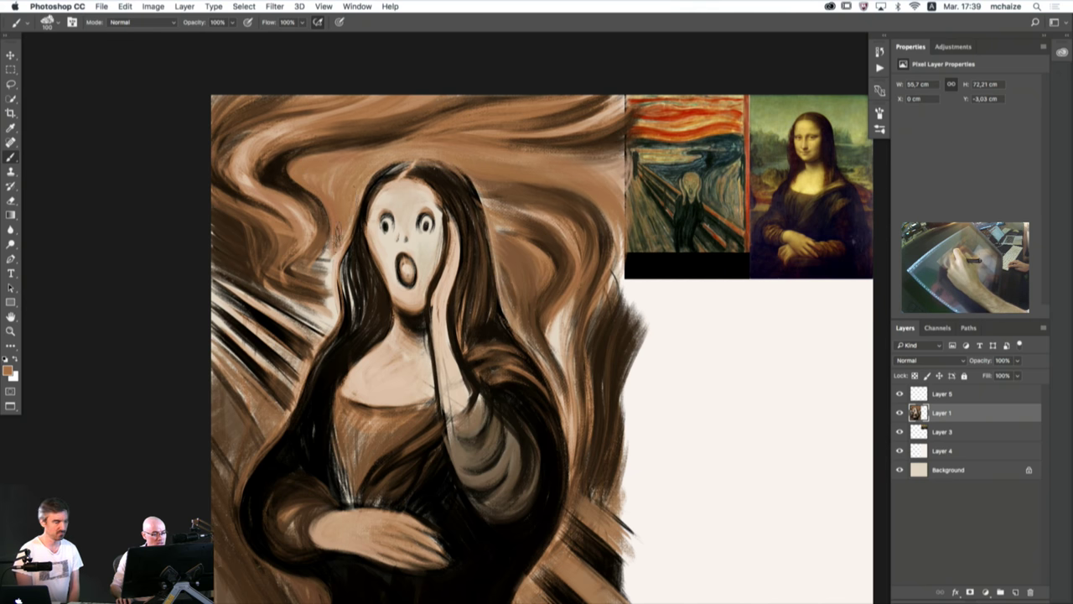
# - Reinforce the hair contour opposite the raised hand with black and add dark and light brown sky strokes around it, varying the brush size
pyautogui.keyDown('alt'); pyautogui.click(375, 168); pyautogui.keyUp('alt')
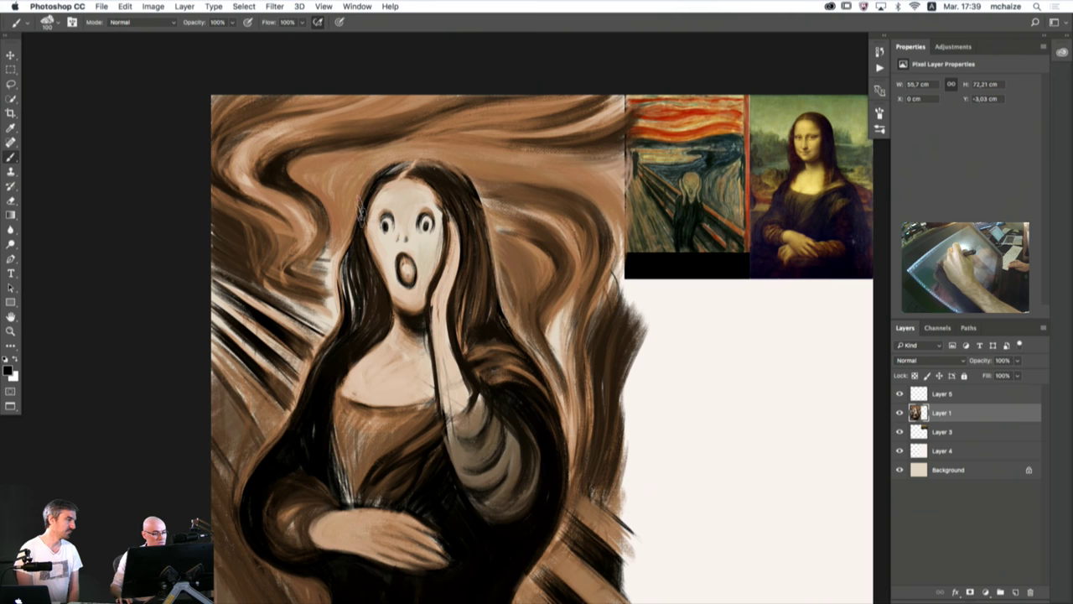
pyautogui.keyDown('alt'); pyautogui.click(579, 194); pyautogui.keyUp('alt')
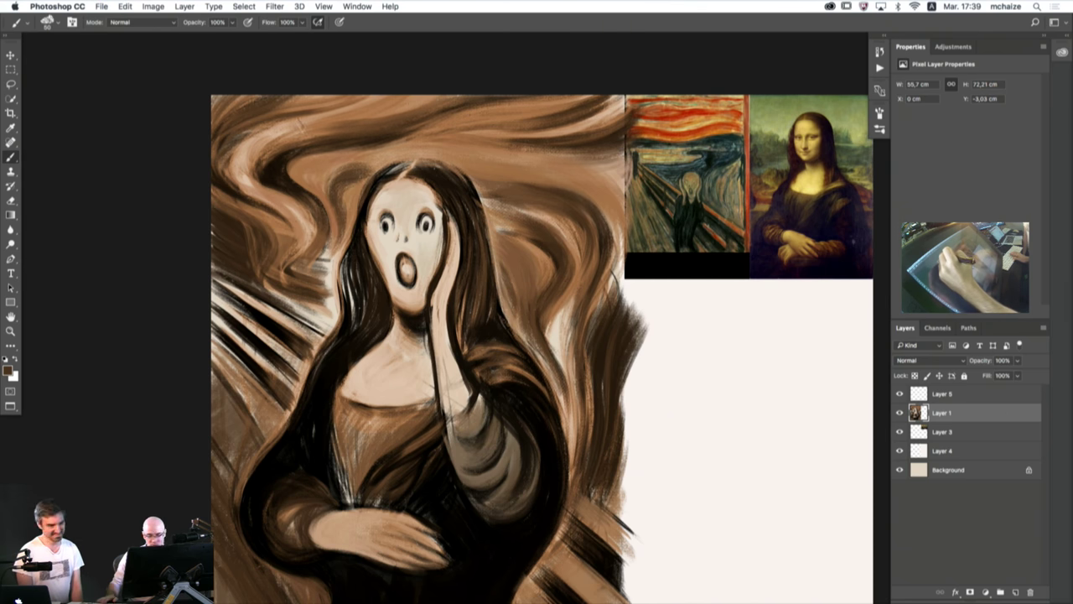
pyautogui.keyDown('alt'); pyautogui.click(346, 201); pyautogui.keyUp('alt')
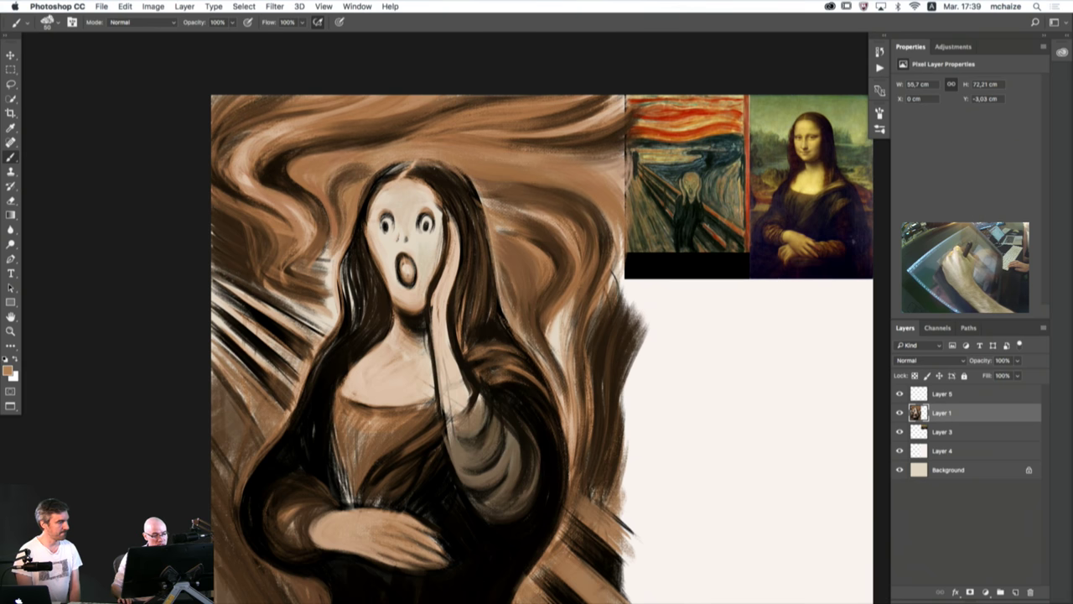
pyautogui.press(']')
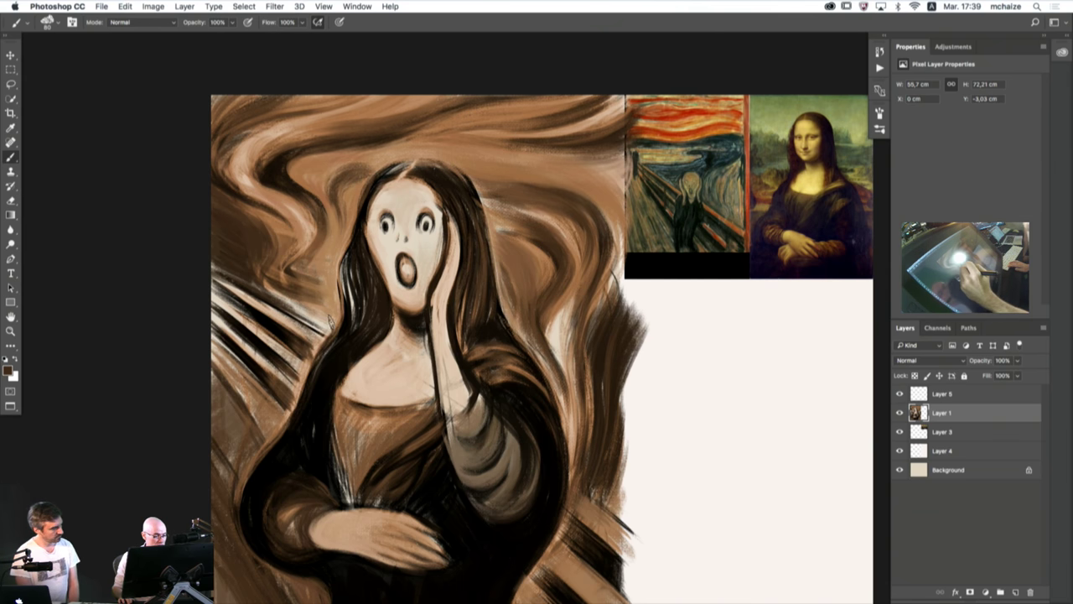
# - Rework the large curl and the sky above the railing opposite the raised hand with sampled dark brown, brown and tan
pyautogui.moveTo(285, 297)
pyautogui.mouseDown()
pyautogui.moveTo(329, 327)
pyautogui.moveTo(260, 287)
pyautogui.moveTo(335, 316)
pyautogui.moveTo(327, 327)
pyautogui.moveTo(236, 253)
pyautogui.mouseUp()
pyautogui.moveTo(315, 262)
pyautogui.mouseDown()
pyautogui.moveTo(277, 277)
pyautogui.moveTo(292, 270)
pyautogui.moveTo(271, 211)
pyautogui.moveTo(283, 213)
pyautogui.moveTo(248, 186)
pyautogui.moveTo(292, 249)
pyautogui.moveTo(282, 205)
pyautogui.mouseUp()
pyautogui.keyDown('alt'); pyautogui.click(277, 214); pyautogui.keyUp('alt')
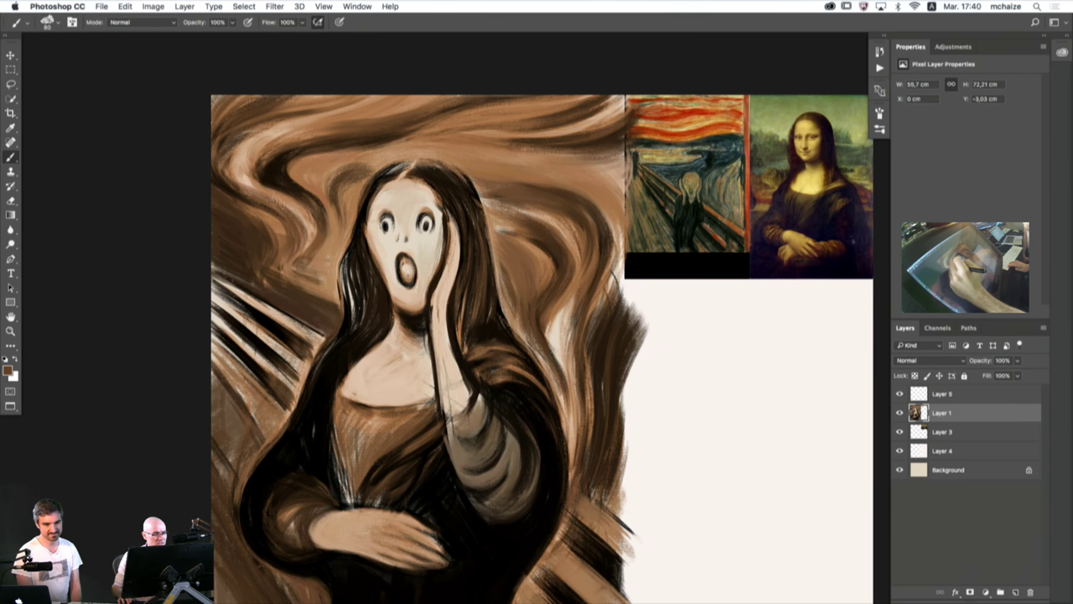
pyautogui.keyDown('alt'); pyautogui.click(312, 221); pyautogui.keyUp('alt')
pyautogui.moveTo(307, 245); pyautogui.dragTo(266, 190)
pyautogui.moveTo(302, 228); pyautogui.dragTo(246, 191)
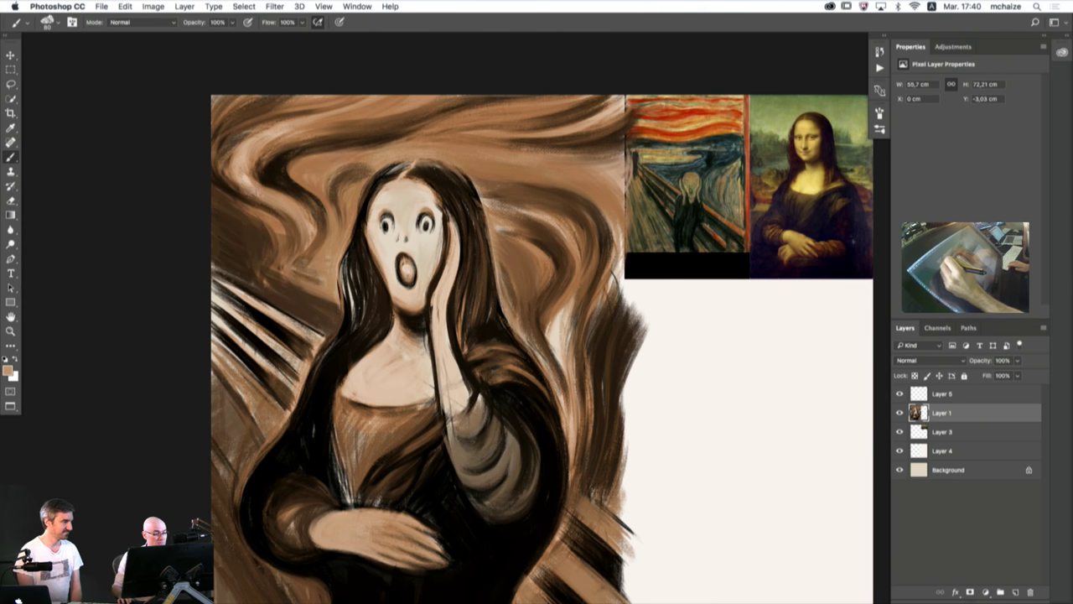
pyautogui.moveTo(238, 154)
pyautogui.mouseDown()
pyautogui.moveTo(227, 169)
pyautogui.moveTo(229, 151)
pyautogui.moveTo(221, 179)
pyautogui.moveTo(239, 188)
pyautogui.mouseUp()
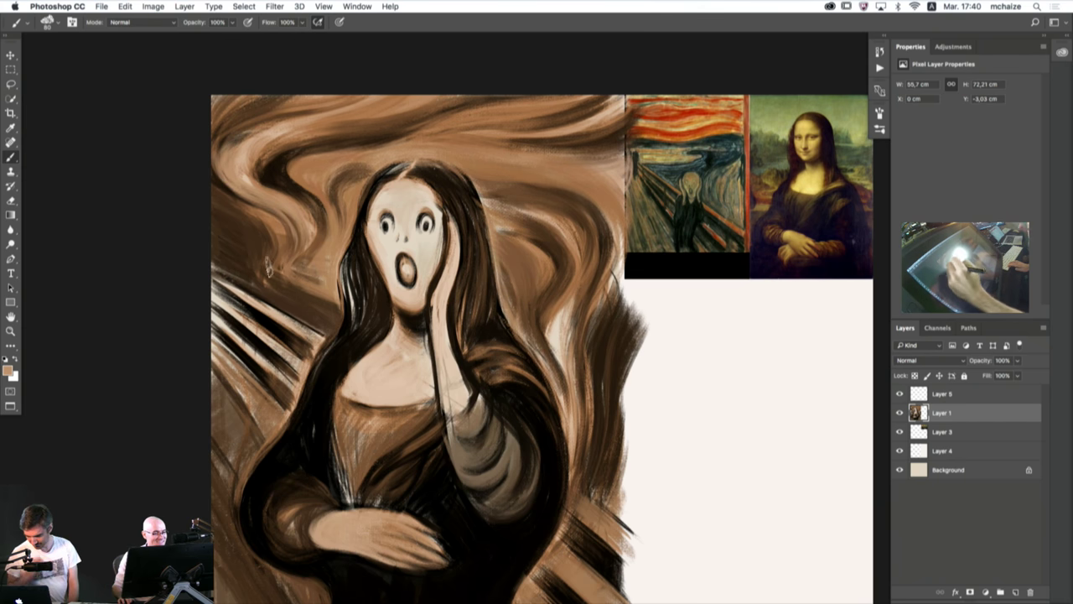
pyautogui.moveTo(319, 207); pyautogui.dragTo(305, 271)
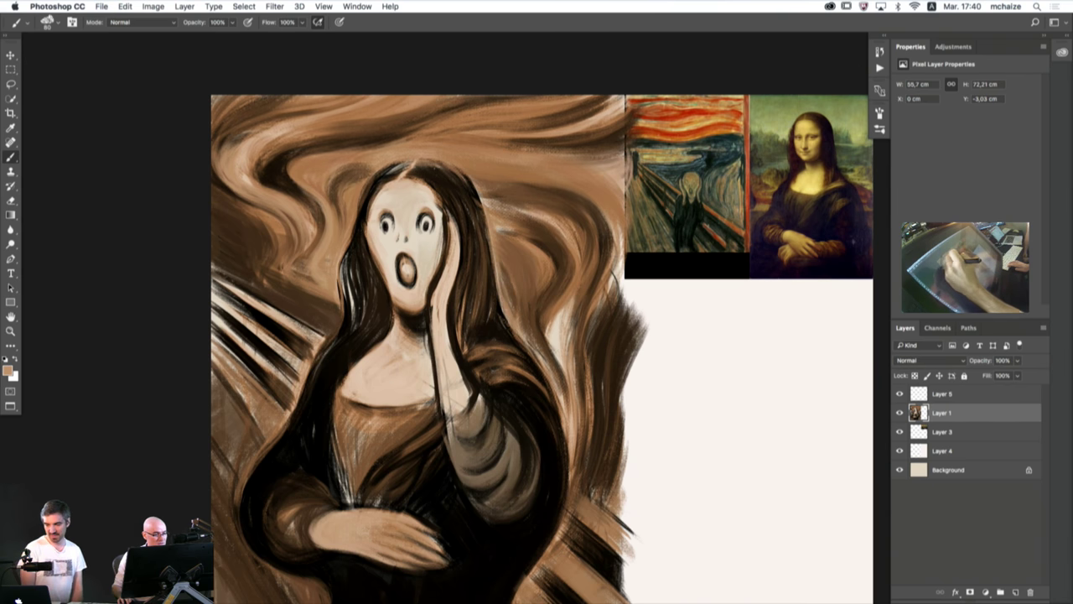
# - Add flowing brown strokes across the sky above the head and light brown ones down along the hair opposite the raised hand
pyautogui.moveTo(317, 147); pyautogui.dragTo(447, 116)
pyautogui.moveTo(380, 141); pyautogui.dragTo(568, 89)
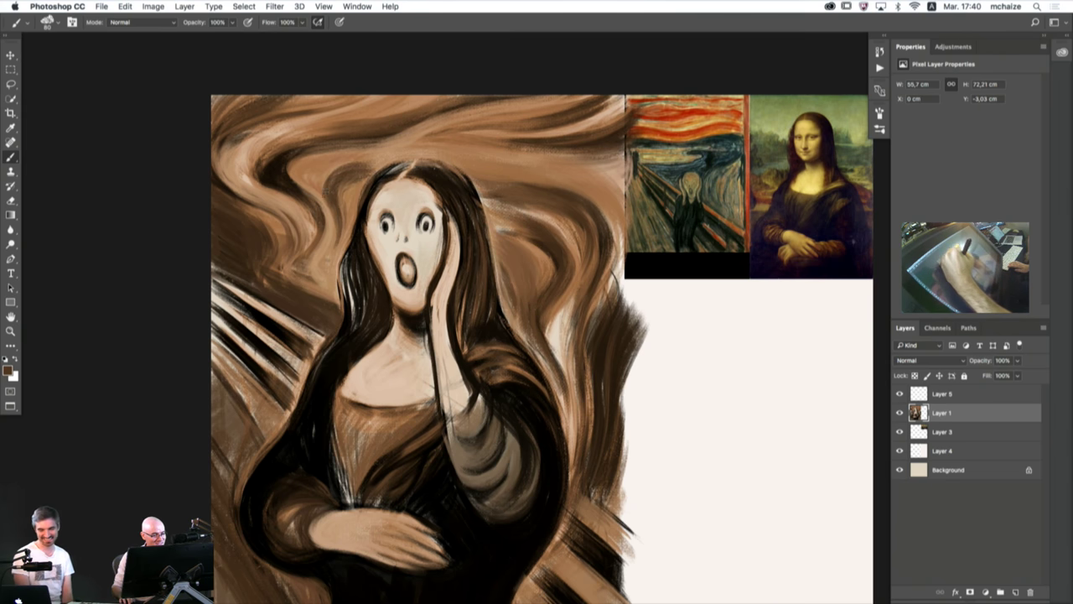
pyautogui.keyDown('alt'); pyautogui.click(321, 180); pyautogui.keyUp('alt')
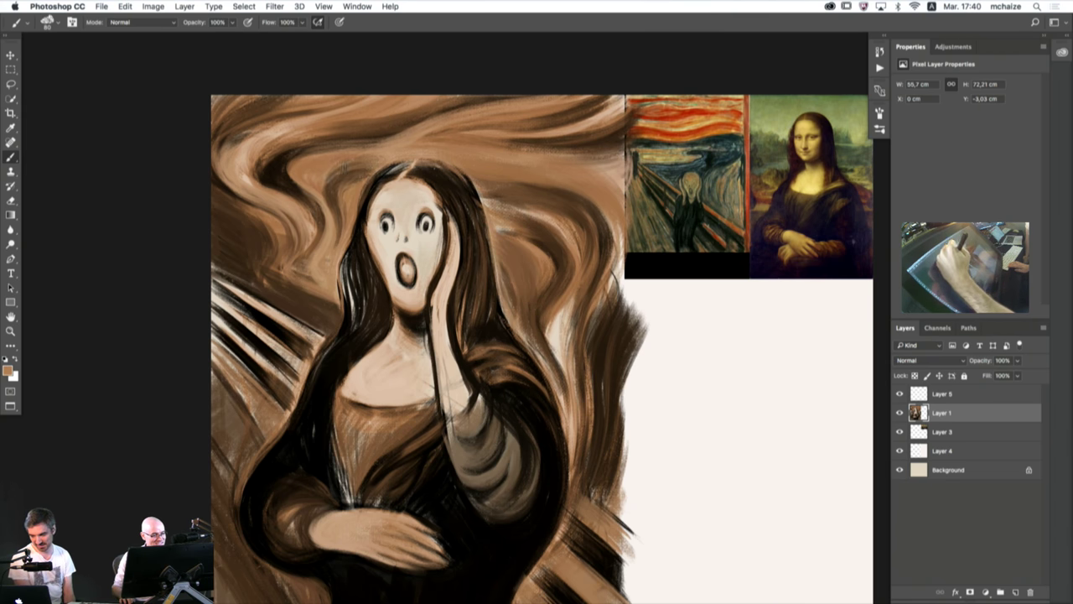
pyautogui.moveTo(332, 183); pyautogui.dragTo(335, 250)
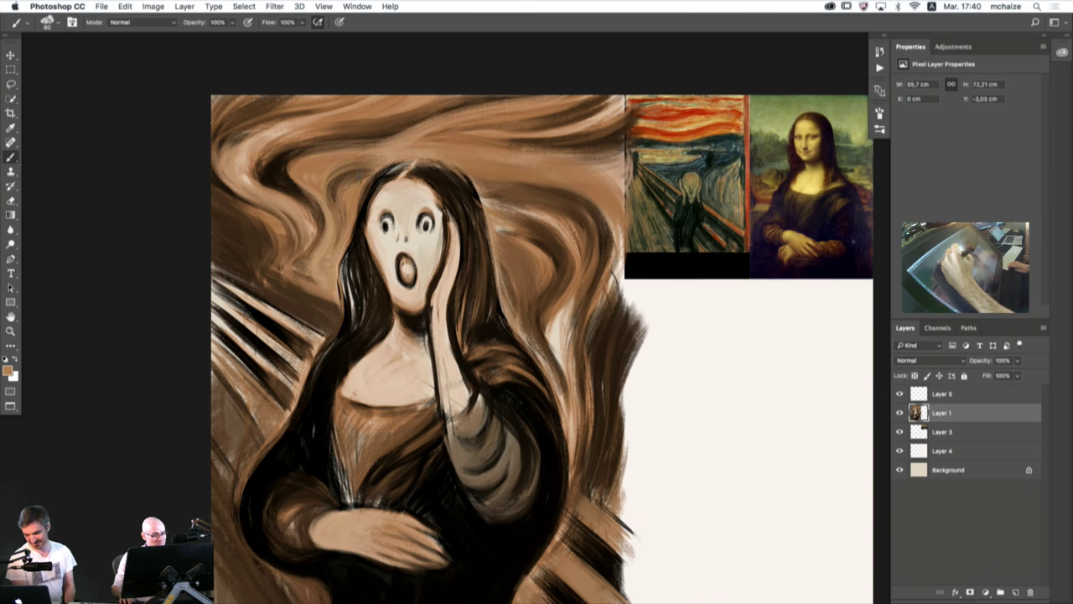
pyautogui.moveTo(359, 176)
pyautogui.mouseDown()
pyautogui.moveTo(337, 203)
pyautogui.moveTo(328, 261)
pyautogui.mouseUp()
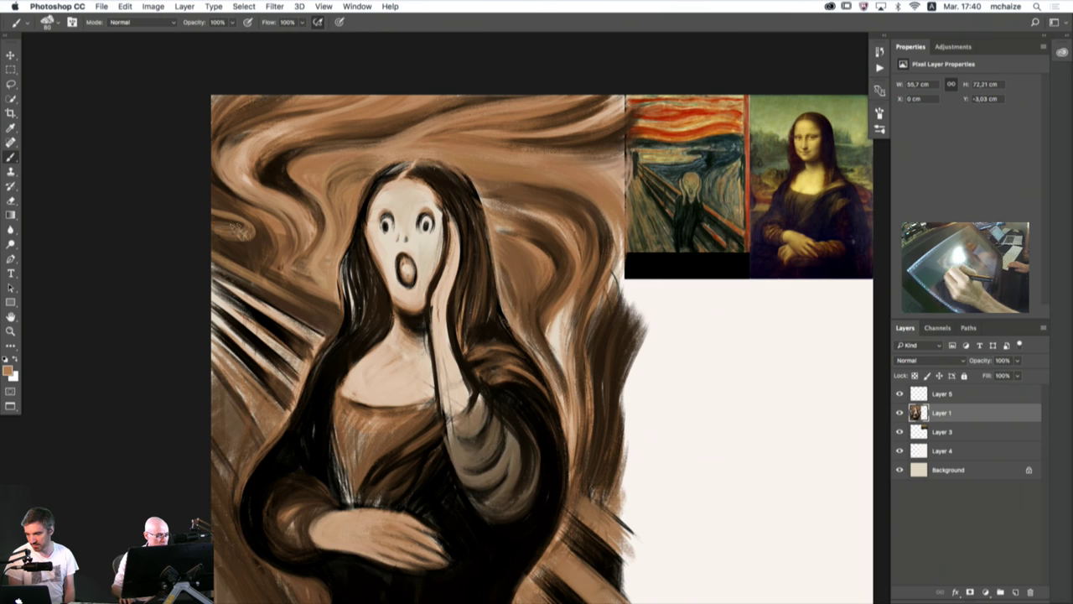
# - Darken the sky patch at the painting's outer edge above the railing with sampled browns, enlarging the brush to 125
pyautogui.keyDown('alt'); pyautogui.click(225, 200); pyautogui.keyUp('alt')
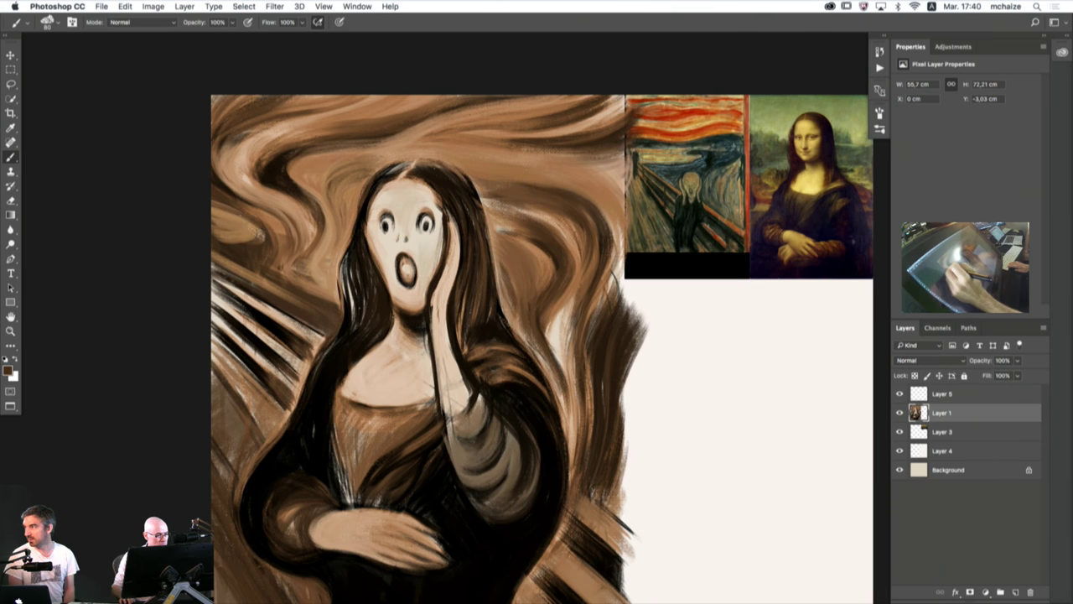
pyautogui.moveTo(258, 235); pyautogui.dragTo(212, 208)
pyautogui.press(']')
pyautogui.press(']')
pyautogui.press(']')
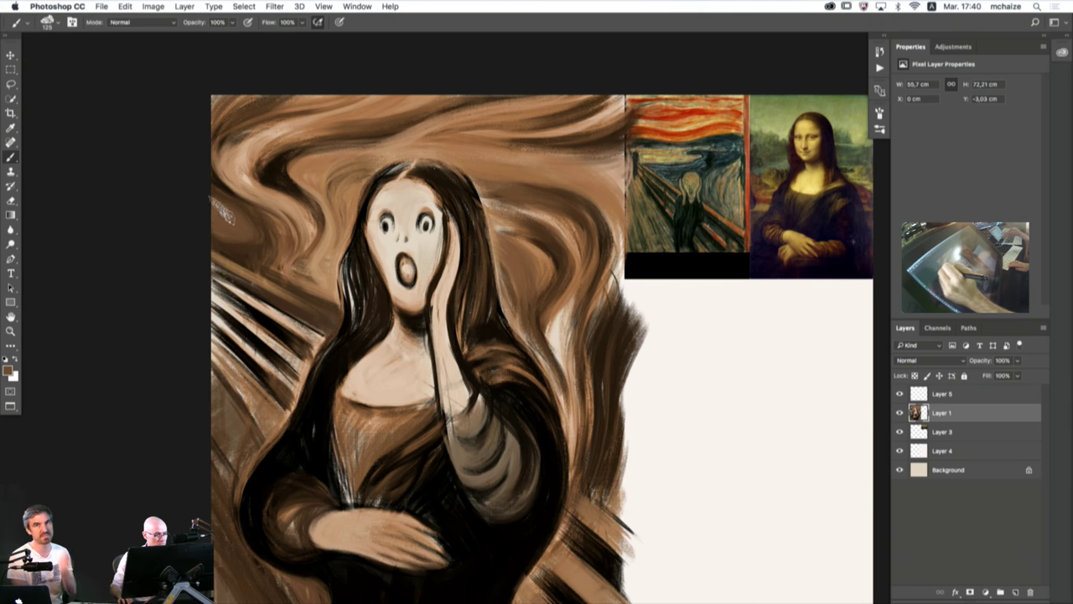
pyautogui.keyDown('alt'); pyautogui.click(250, 257); pyautogui.keyUp('alt')
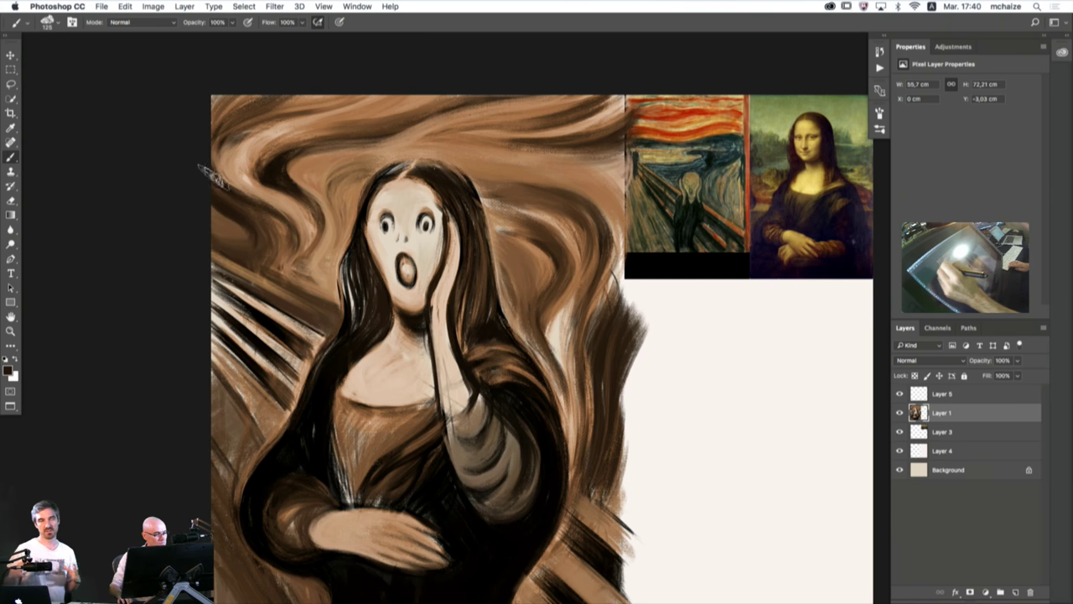
# - Fill the pale gap between the background strands beyond the raised arm's shoulder with sampled brown
pyautogui.scroll(-1, 302, 342)
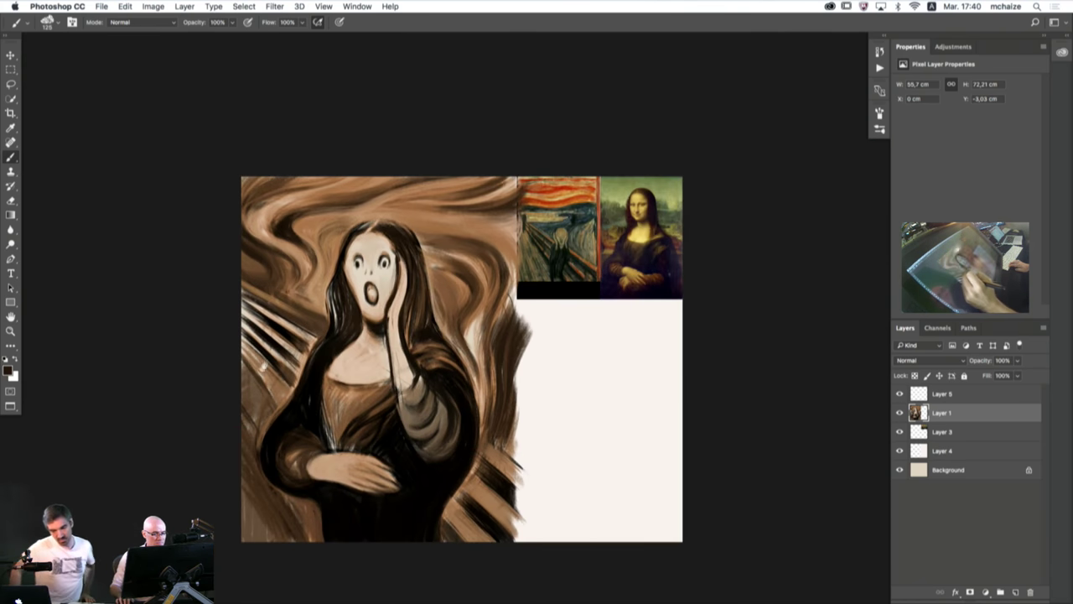
pyautogui.moveTo(267, 401); pyautogui.dragTo(293, 390)
pyautogui.keyDown('alt'); pyautogui.click(483, 290); pyautogui.keyUp('alt')
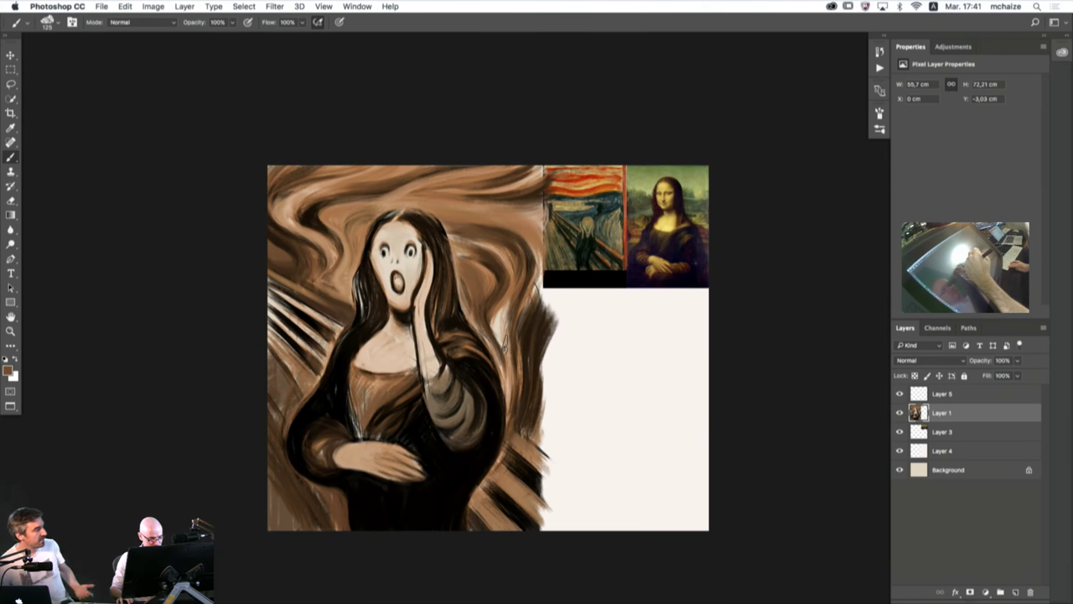
pyautogui.moveTo(504, 344); pyautogui.dragTo(515, 283)
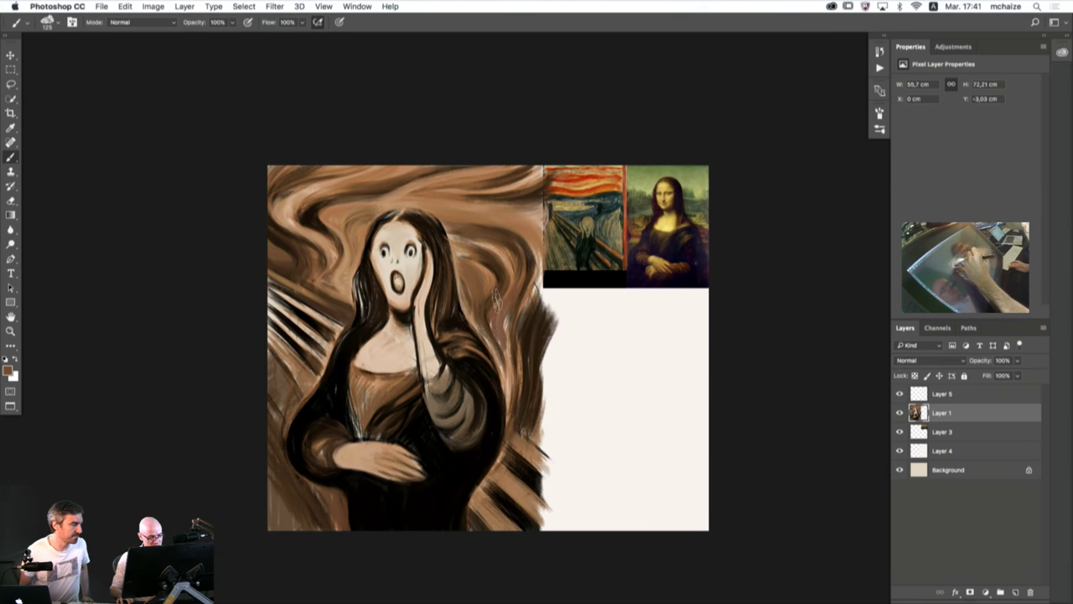
pyautogui.moveTo(504, 395); pyautogui.dragTo(506, 309)
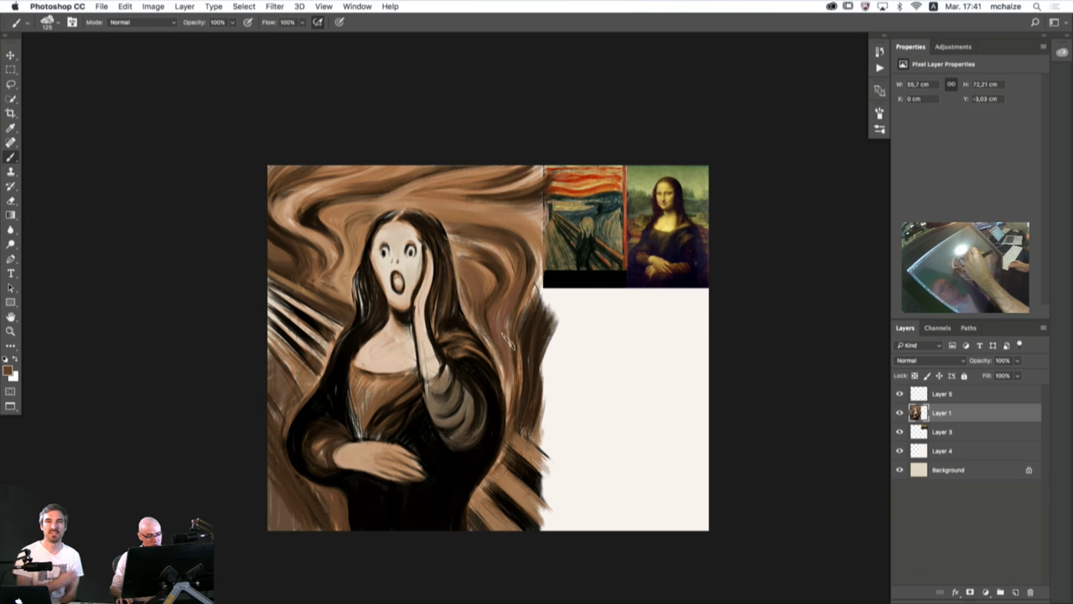
# - Paint a dark brown strand down the swirling sky beside the hair on the raised-hand side and sample a lighter tan
pyautogui.moveTo(507, 272); pyautogui.dragTo(488, 331)
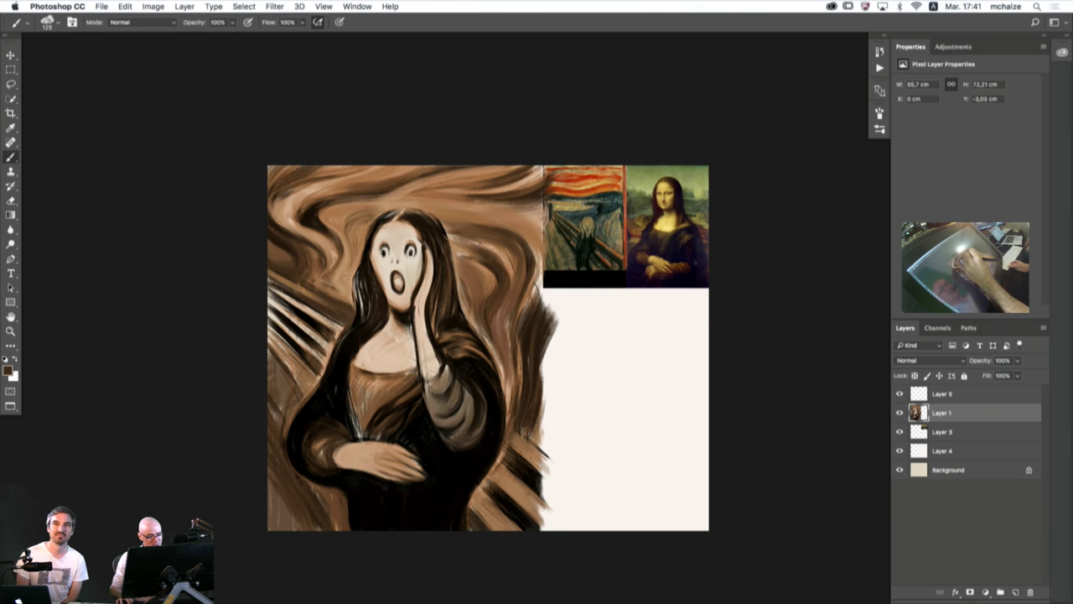
pyautogui.keyDown('alt'); pyautogui.click(509, 226); pyautogui.keyUp('alt')
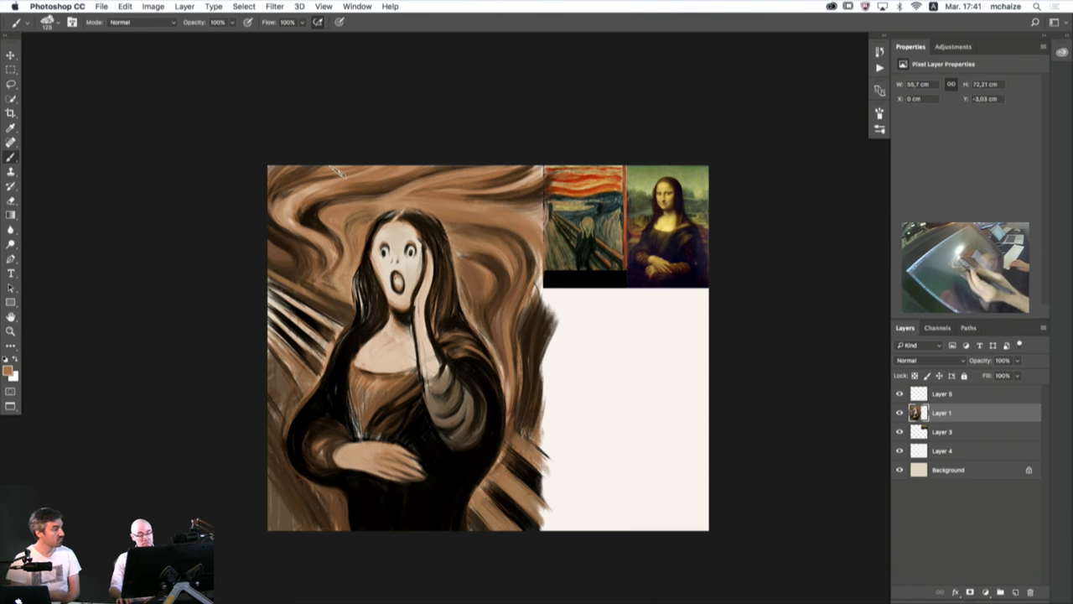
# - Cover the pale canvas in the dress bodice below the neckline with curved strokes of sampled browns
pyautogui.scroll(3, 361, 379)
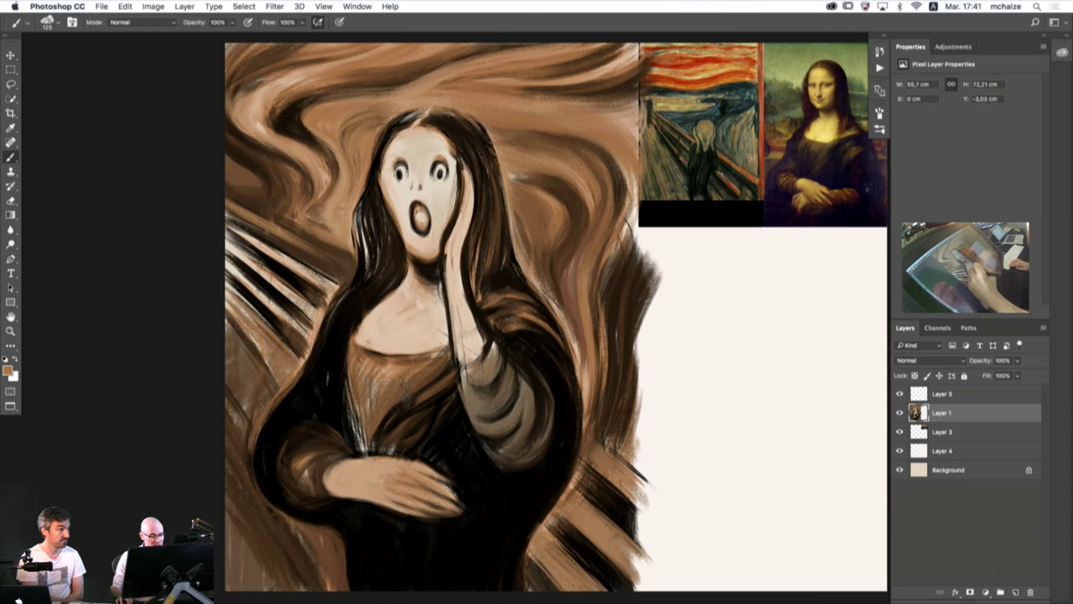
pyautogui.keyDown('alt'); pyautogui.click(426, 377); pyautogui.keyUp('alt')
pyautogui.moveTo(444, 366); pyautogui.dragTo(371, 447)
pyautogui.moveTo(407, 377)
pyautogui.mouseDown()
pyautogui.moveTo(370, 431)
pyautogui.moveTo(367, 415)
pyautogui.moveTo(357, 423)
pyautogui.mouseUp()
pyautogui.moveTo(354, 365); pyautogui.dragTo(350, 419)
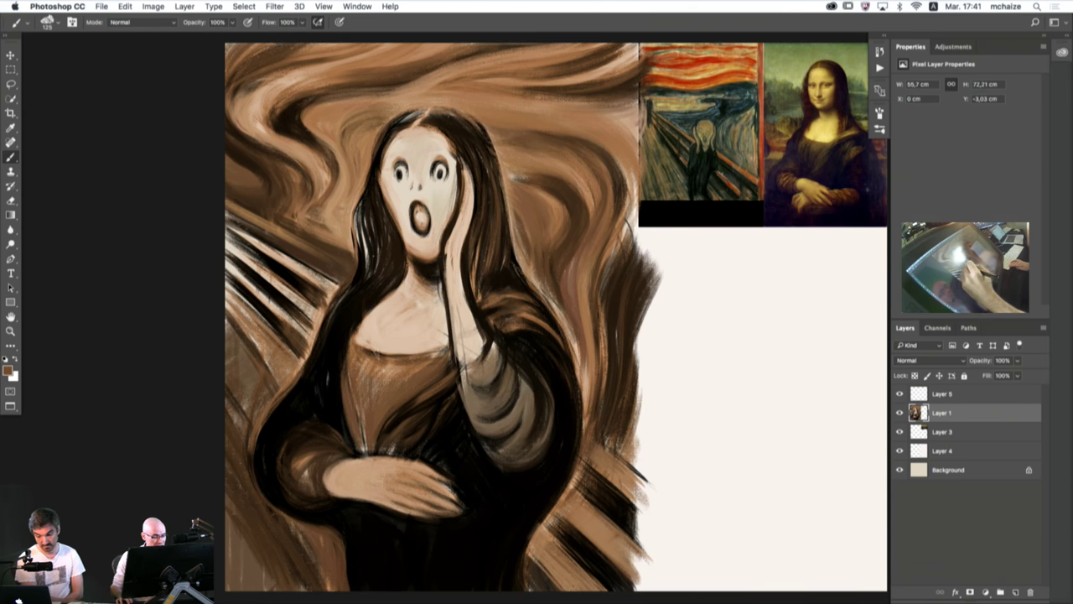
pyautogui.keyDown('alt'); pyautogui.click(395, 368); pyautogui.keyUp('alt')
pyautogui.moveTo(412, 368)
pyautogui.mouseDown()
pyautogui.moveTo(367, 432)
pyautogui.moveTo(367, 395)
pyautogui.moveTo(364, 440)
pyautogui.mouseUp()
pyautogui.moveTo(358, 372)
pyautogui.mouseDown()
pyautogui.moveTo(359, 432)
pyautogui.moveTo(353, 405)
pyautogui.mouseUp()
# - Paint long brown strands down the hair opposite the raised hand using colours sampled from the painting
pyautogui.keyDown('alt'); pyautogui.click(350, 325); pyautogui.keyUp('alt')
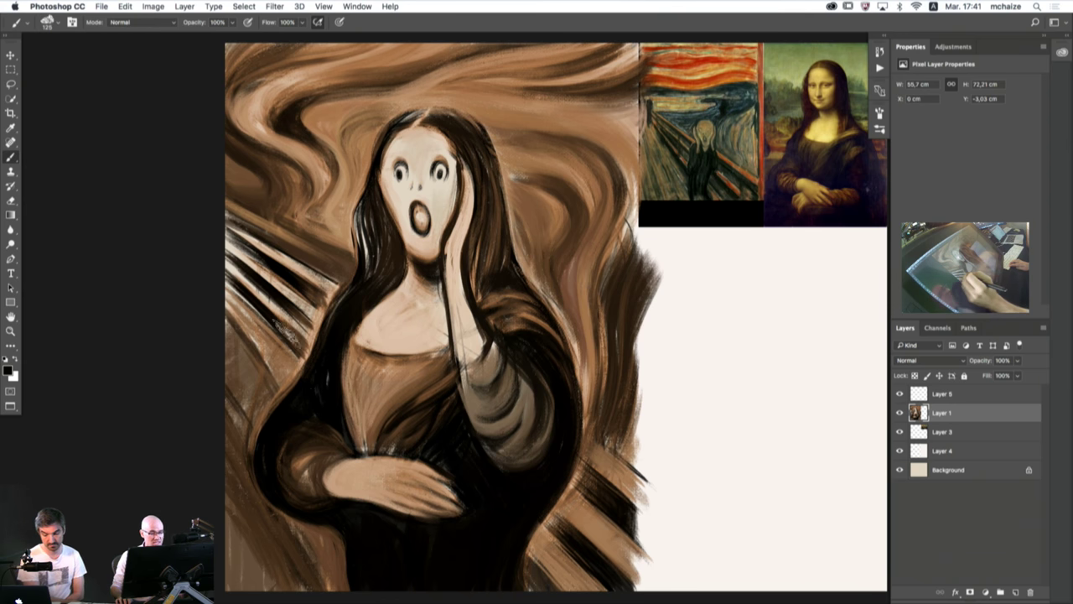
pyautogui.keyDown('alt'); pyautogui.click(486, 248); pyautogui.keyUp('alt')
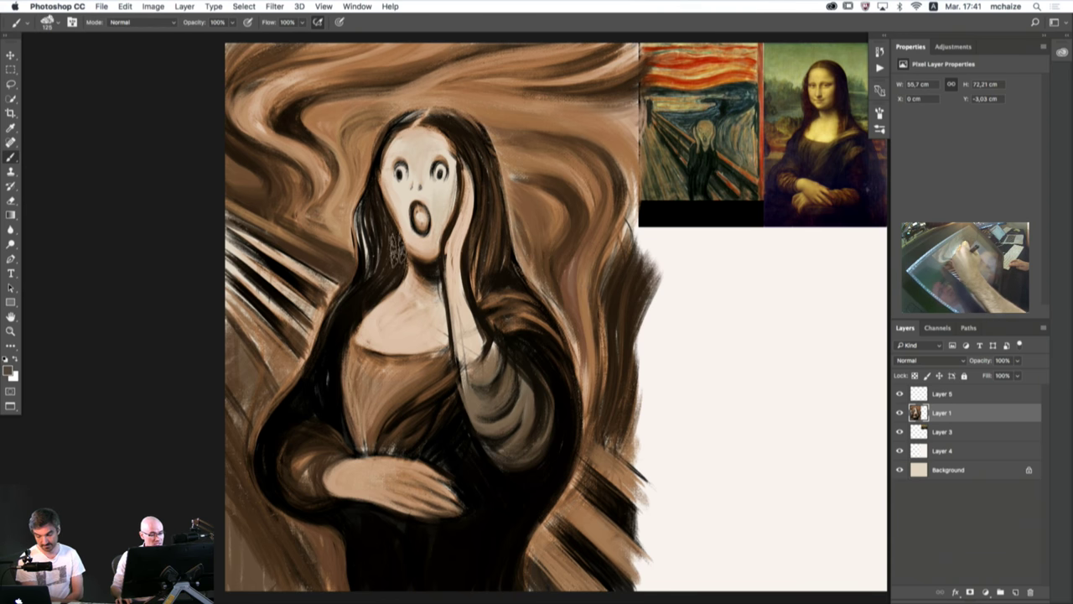
pyautogui.keyDown('alt'); pyautogui.click(496, 223); pyautogui.keyUp('alt')
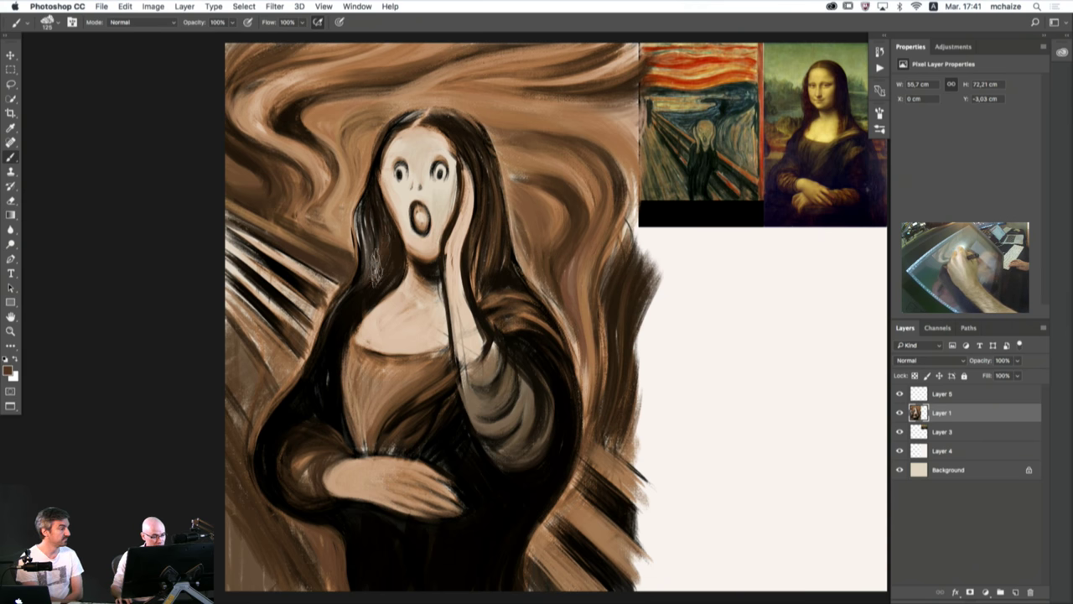
pyautogui.moveTo(386, 225); pyautogui.dragTo(378, 278)
pyautogui.moveTo(378, 205)
pyautogui.mouseDown()
pyautogui.moveTo(367, 262)
pyautogui.moveTo(356, 240)
pyautogui.mouseUp()
pyautogui.moveTo(374, 157); pyautogui.dragTo(372, 276)
pyautogui.moveTo(374, 198); pyautogui.dragTo(380, 279)
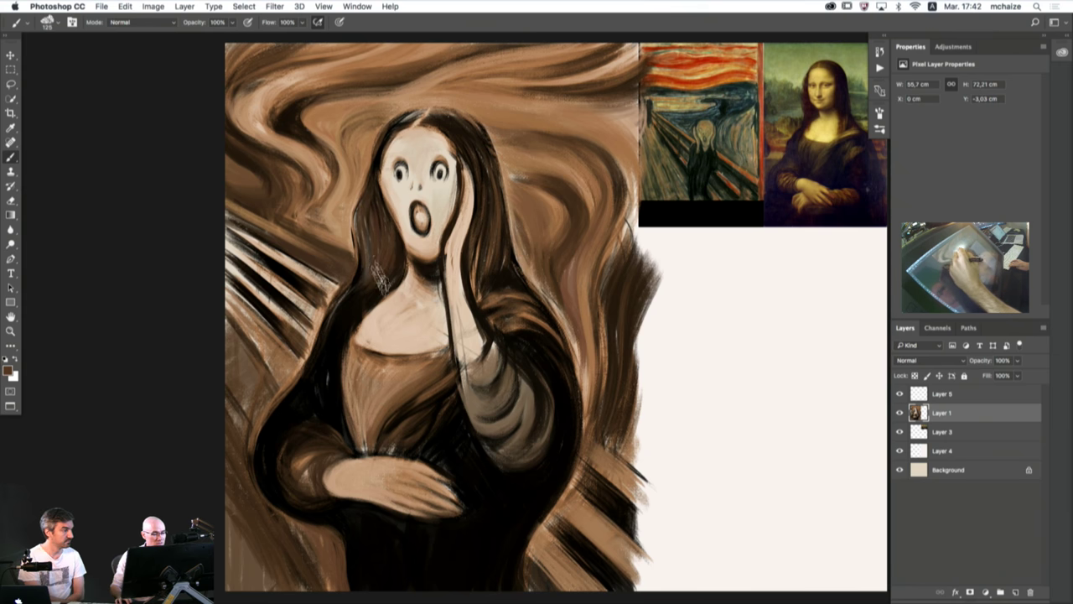
# - Deepen the lower hair opposite the raised hand with a brown stroke and sampled black strands
pyautogui.moveTo(386, 223); pyautogui.dragTo(358, 278)
pyautogui.keyDown('alt'); pyautogui.click(357, 290); pyautogui.keyUp('alt')
pyautogui.moveTo(375, 222); pyautogui.dragTo(358, 284)
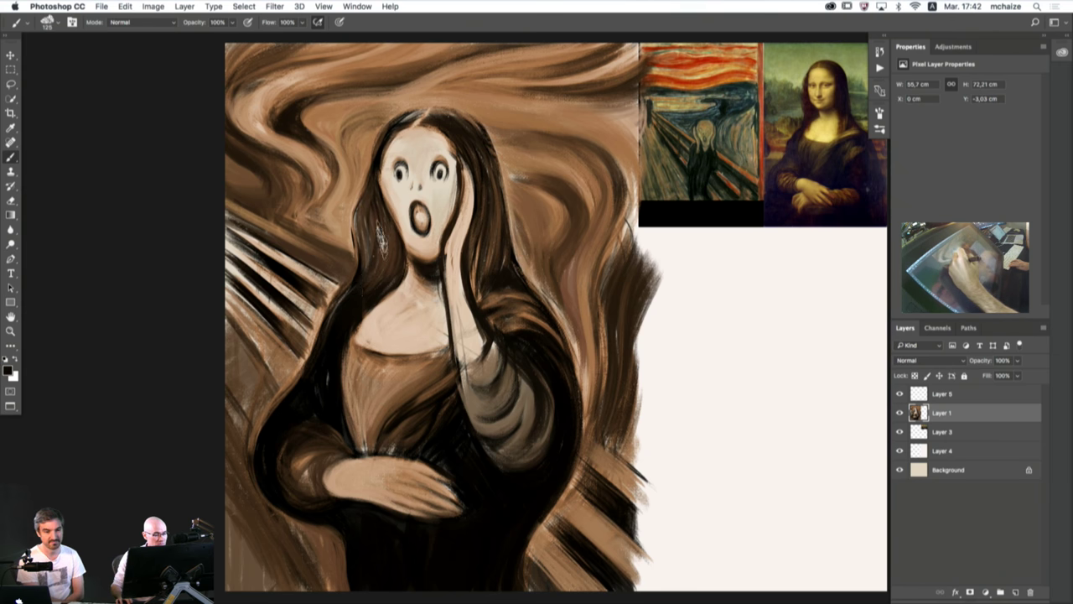
pyautogui.moveTo(381, 243); pyautogui.dragTo(364, 288)
pyautogui.moveTo(374, 211)
pyautogui.mouseDown()
pyautogui.moveTo(363, 277)
pyautogui.moveTo(361, 264)
pyautogui.mouseUp()
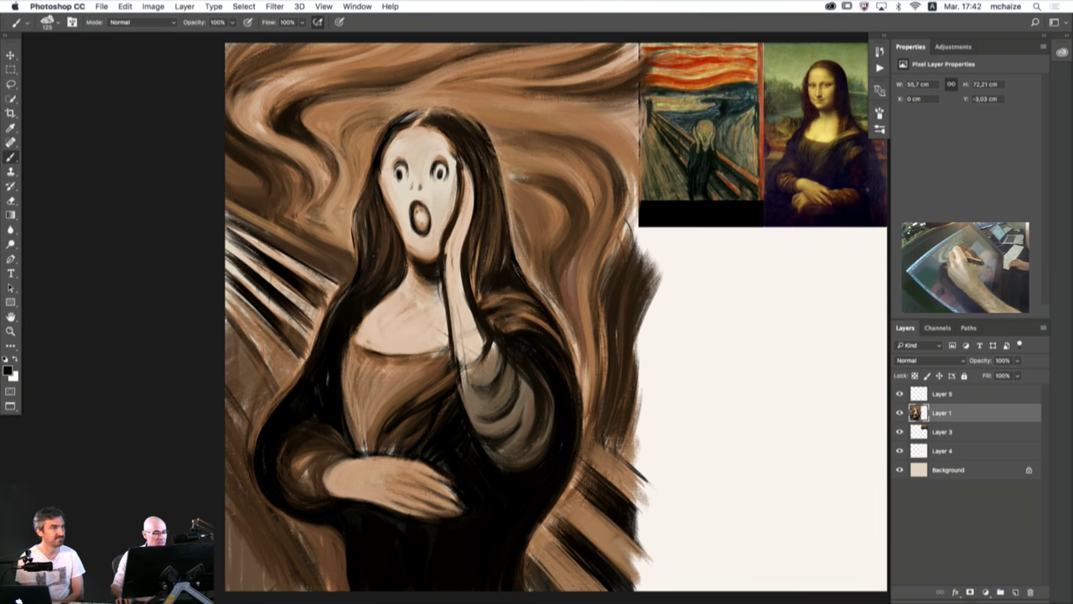
# - Switch to the MUNCH - Filbert brush and refine the face's edge beside the raised hand with sampled skin tones
pyautogui.doubleClick(11, 332)
pyautogui.moveTo(173, 371); pyautogui.dragTo(300, 443)
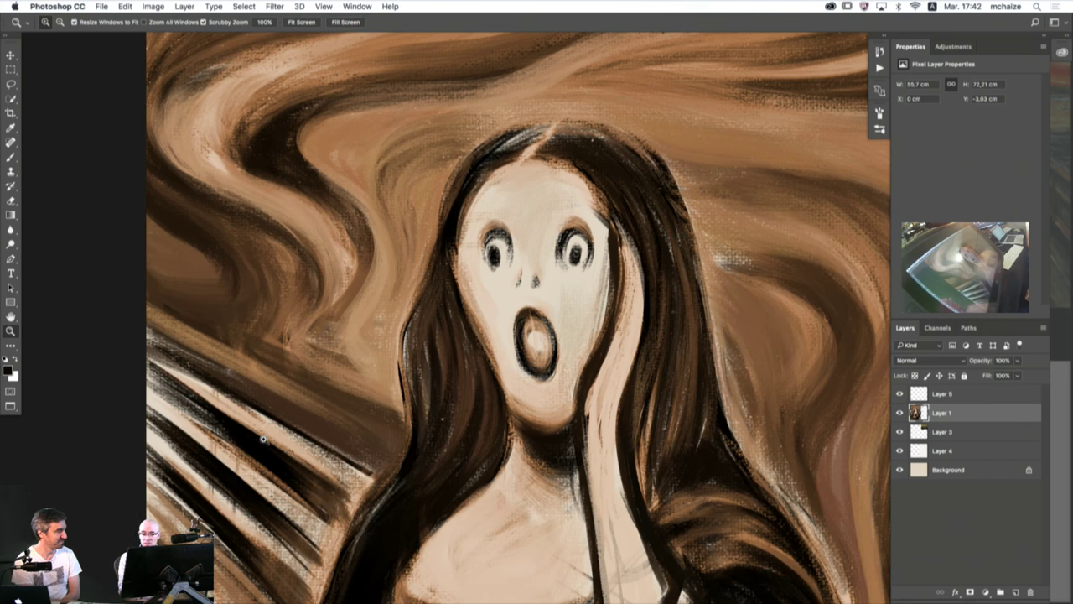
pyautogui.press('b')
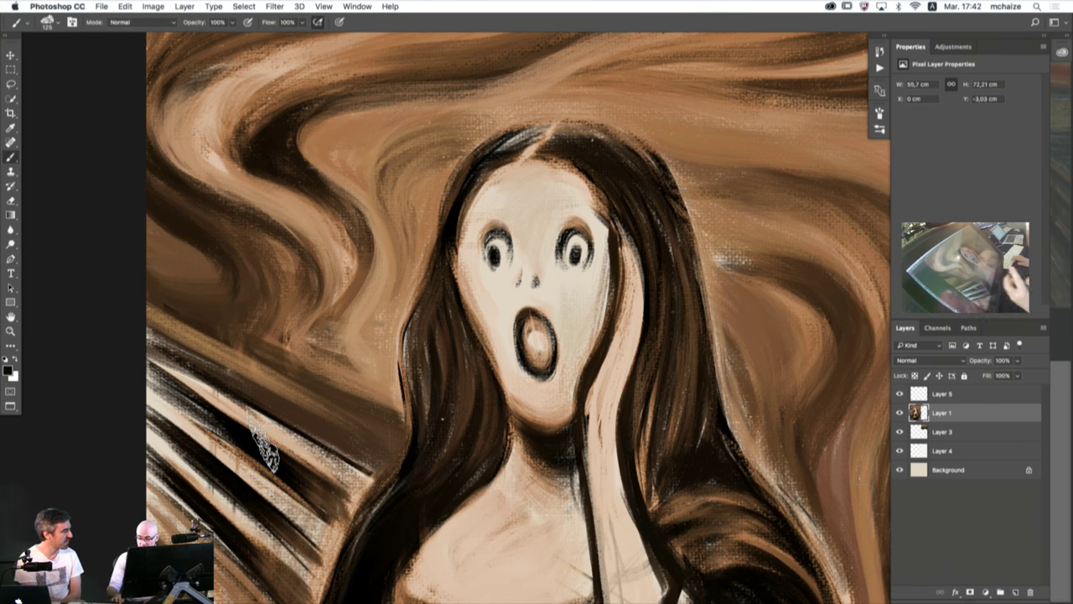
pyautogui.click(20, 22)
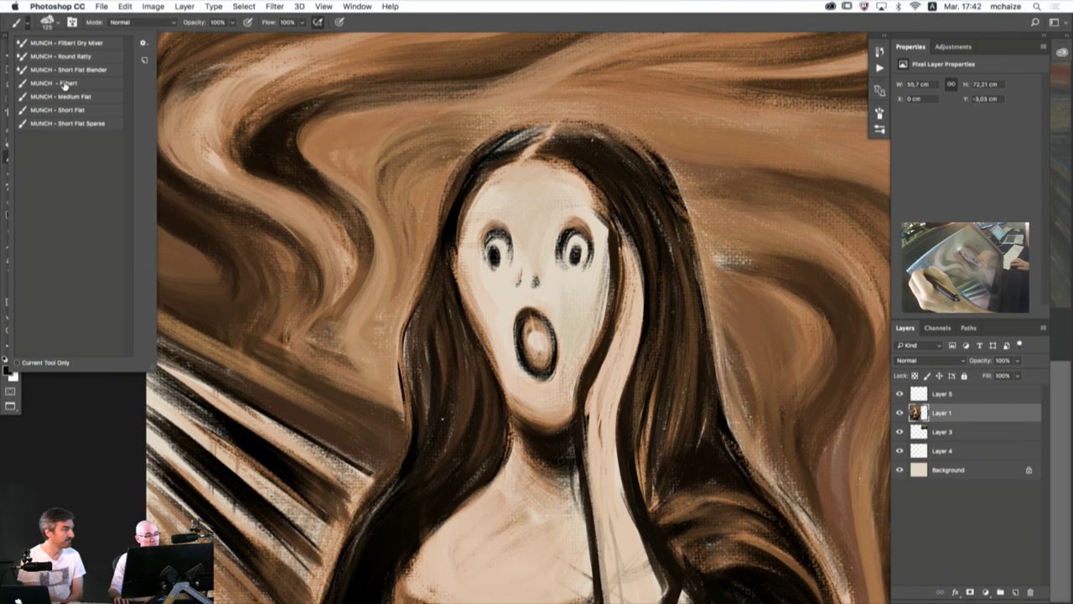
pyautogui.click(95, 84)
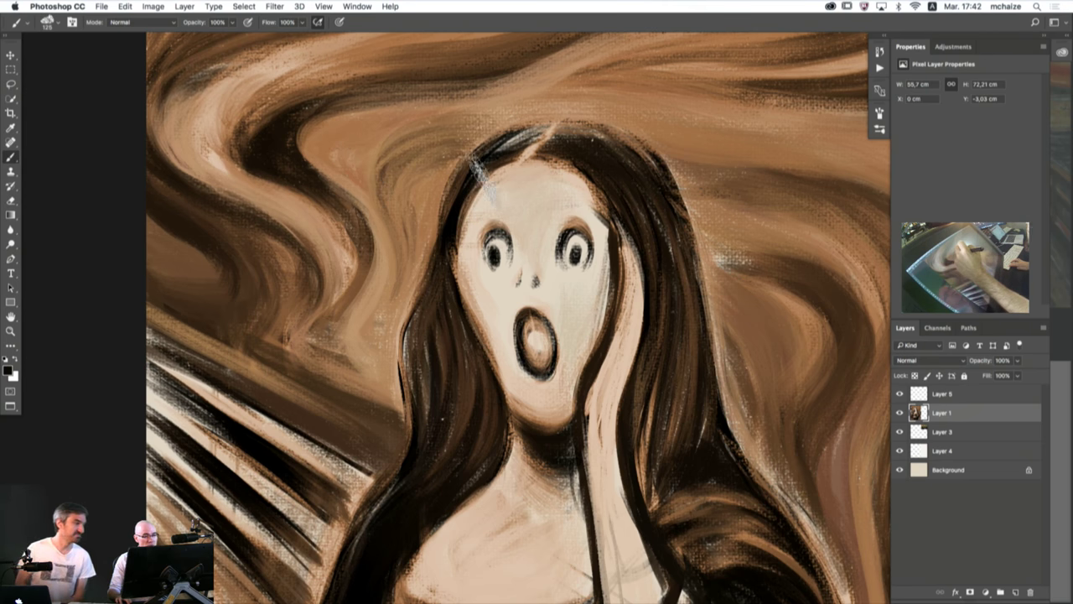
pyautogui.keyDown('alt'); pyautogui.click(587, 191); pyautogui.keyUp('alt')
pyautogui.moveTo(593, 197)
pyautogui.mouseDown()
pyautogui.moveTo(579, 186)
pyautogui.moveTo(598, 234)
pyautogui.moveTo(601, 299)
pyautogui.moveTo(568, 344)
pyautogui.moveTo(590, 333)
pyautogui.moveTo(609, 265)
pyautogui.moveTo(587, 199)
pyautogui.moveTo(588, 339)
pyautogui.moveTo(606, 382)
pyautogui.mouseUp()
pyautogui.keyDown('alt'); pyautogui.click(572, 386); pyautogui.keyUp('alt')
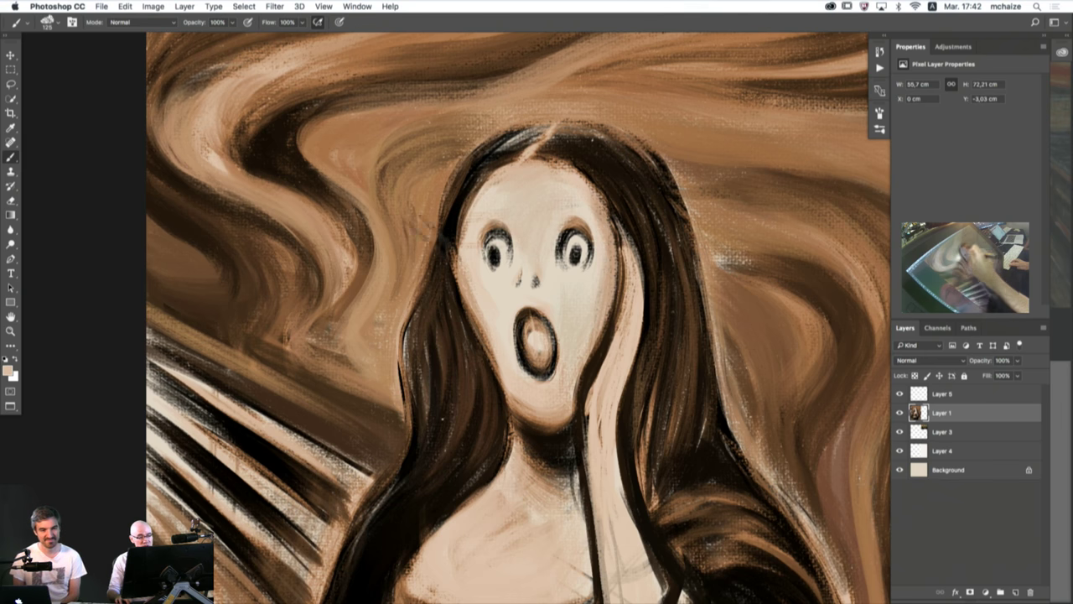
# - Cover the pale gaps between the railing boards beside the hair with diagonal strokes of sampled tan brown
pyautogui.keyDown('alt'); pyautogui.click(425, 446); pyautogui.keyUp('alt')
pyautogui.keyDown('alt'); pyautogui.click(423, 447); pyautogui.keyUp('alt')
pyautogui.moveTo(382, 450)
pyautogui.mouseDown()
pyautogui.moveTo(383, 427)
pyautogui.moveTo(312, 317)
pyautogui.mouseUp()
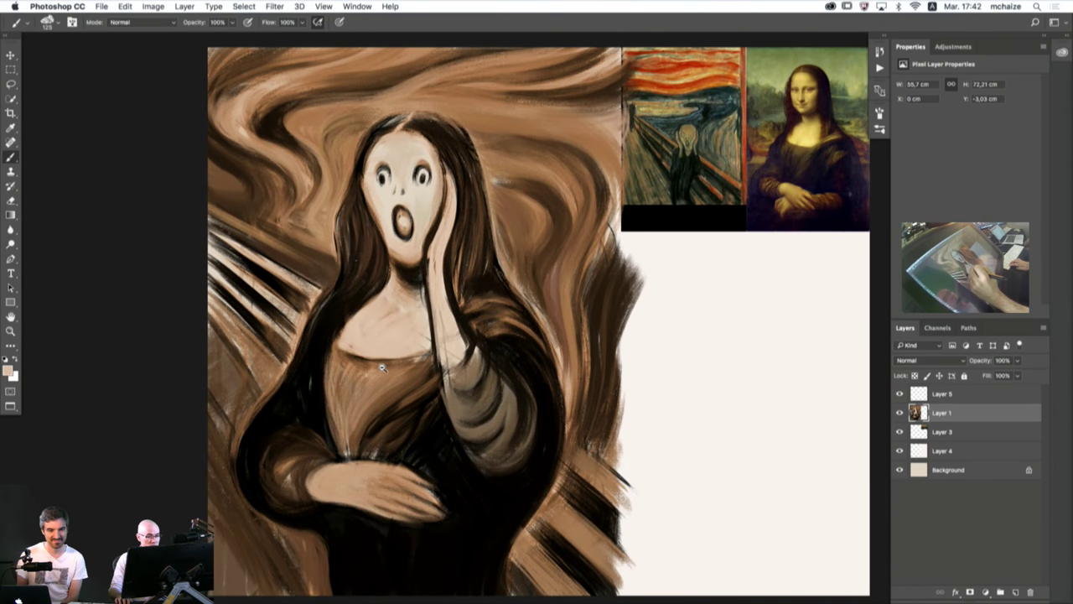
pyautogui.doubleClick(10, 332)
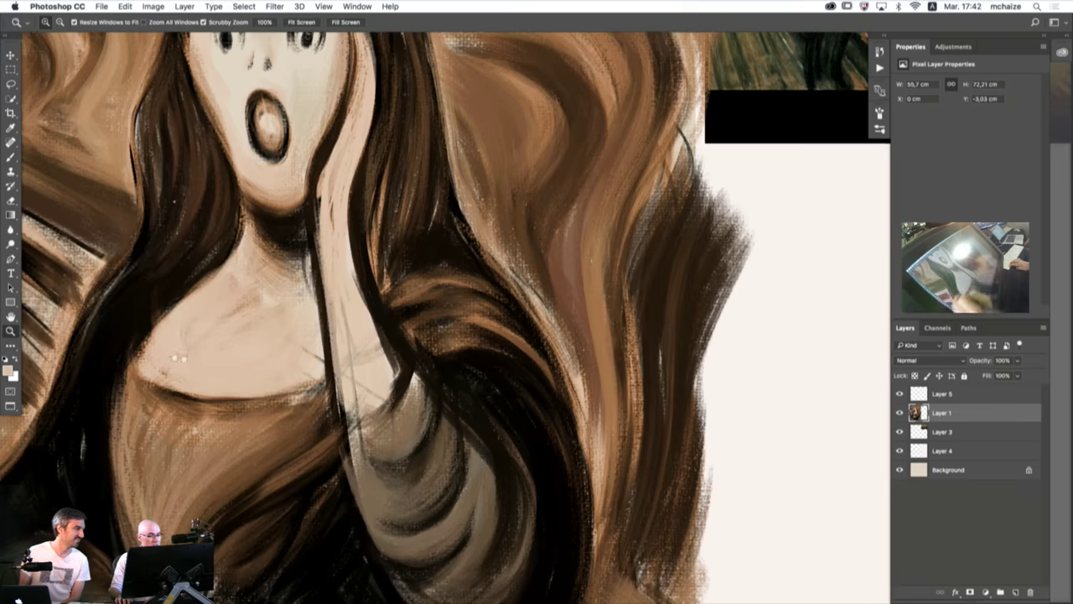
pyautogui.moveTo(177, 359); pyautogui.dragTo(371, 459)
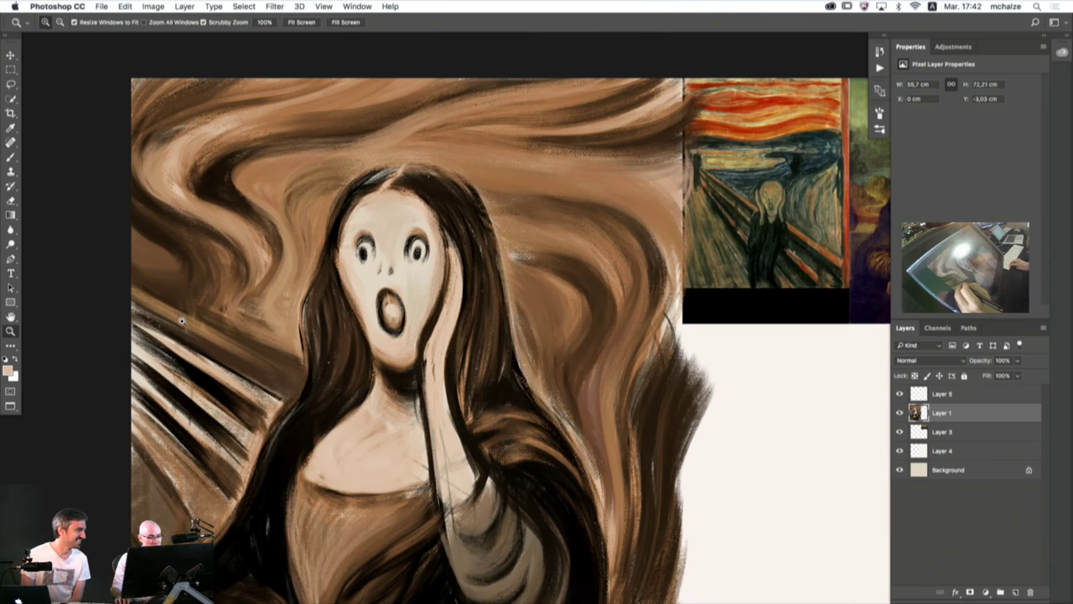
pyautogui.press('b')
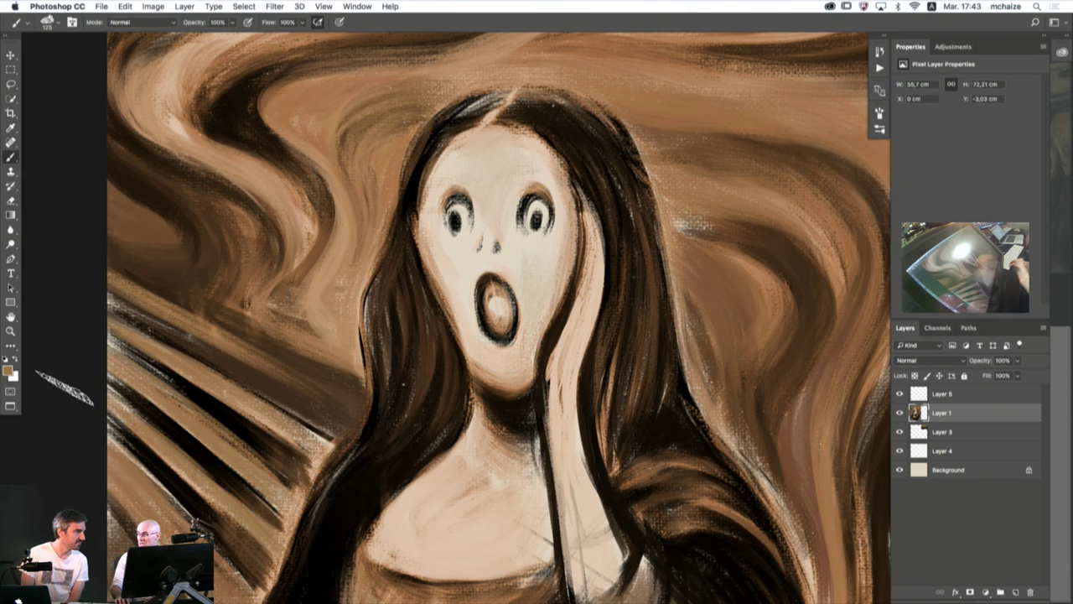
pyautogui.scroll(-4, 335, 459)
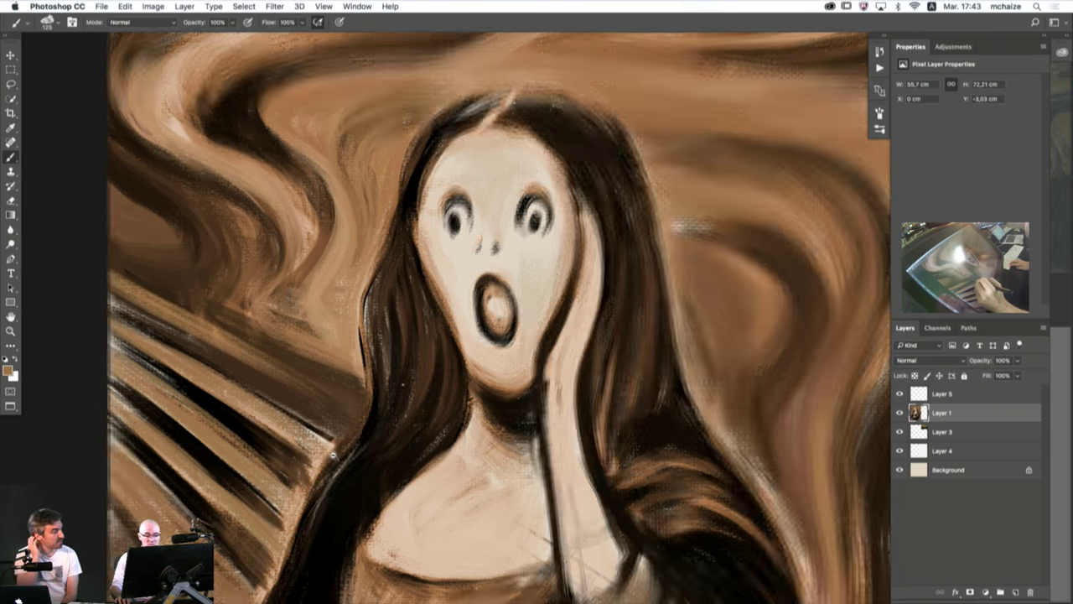
pyautogui.moveTo(283, 498); pyautogui.dragTo(266, 462)
pyautogui.scroll(-2, 269, 442)
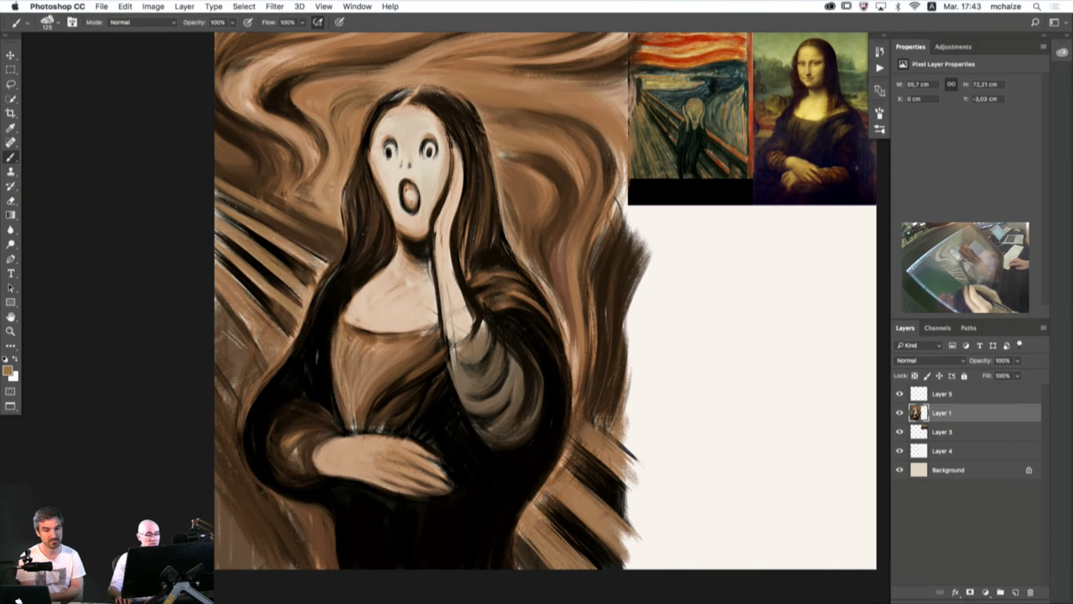
# - Fill the area between the railing and the folded arm's sleeve with sampled tan and brown, reinforcing the sleeve outline in black
pyautogui.keyDown('alt'); pyautogui.click(410, 430); pyautogui.keyUp('alt')
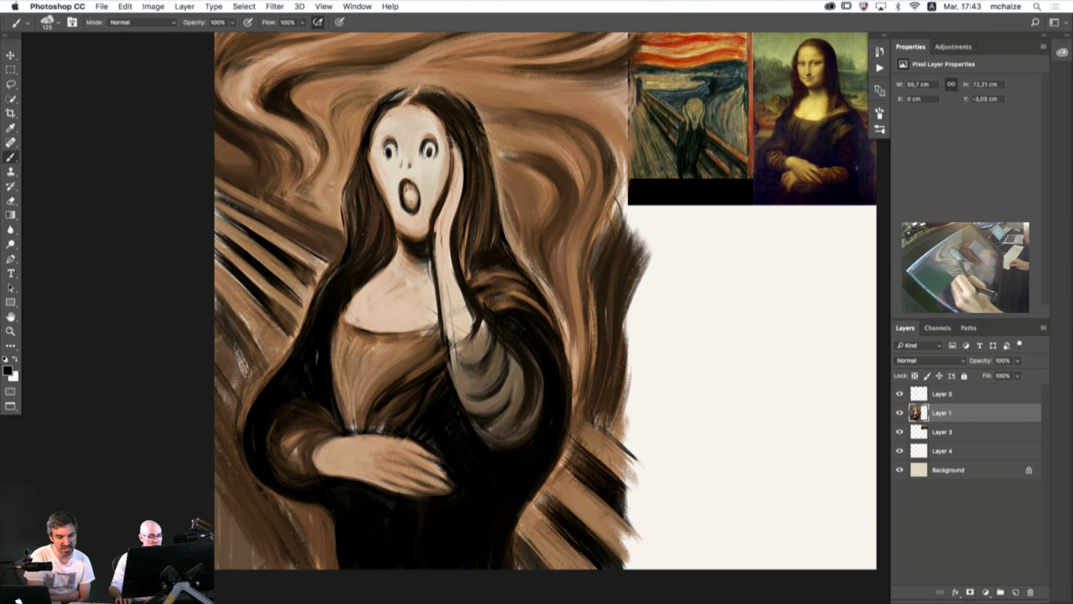
pyautogui.keyDown('alt'); pyautogui.click(248, 353); pyautogui.keyUp('alt')
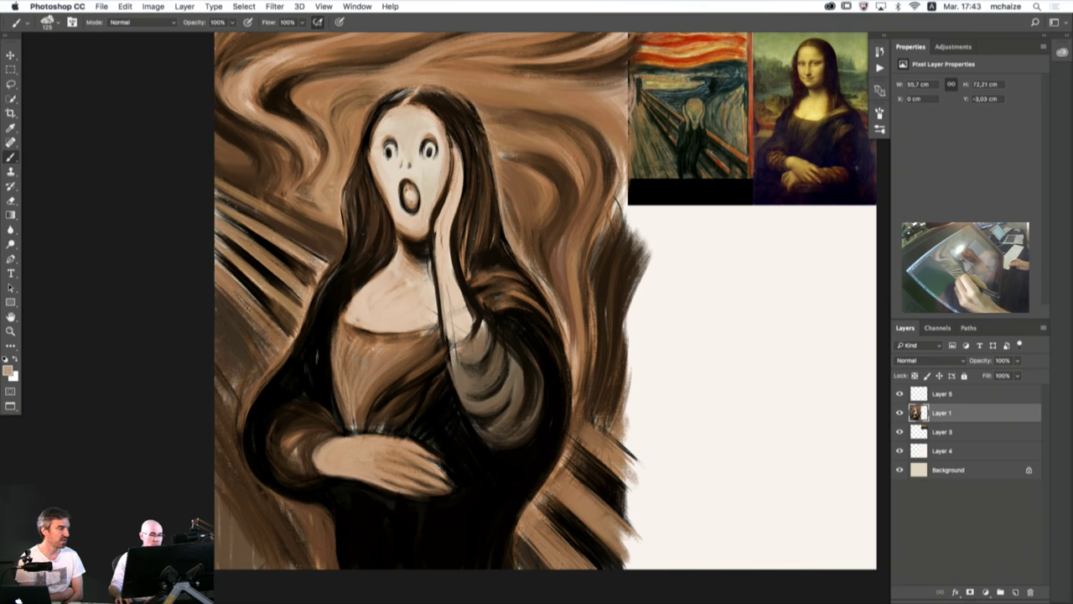
pyautogui.keyDown('alt'); pyautogui.click(239, 297); pyautogui.keyUp('alt')
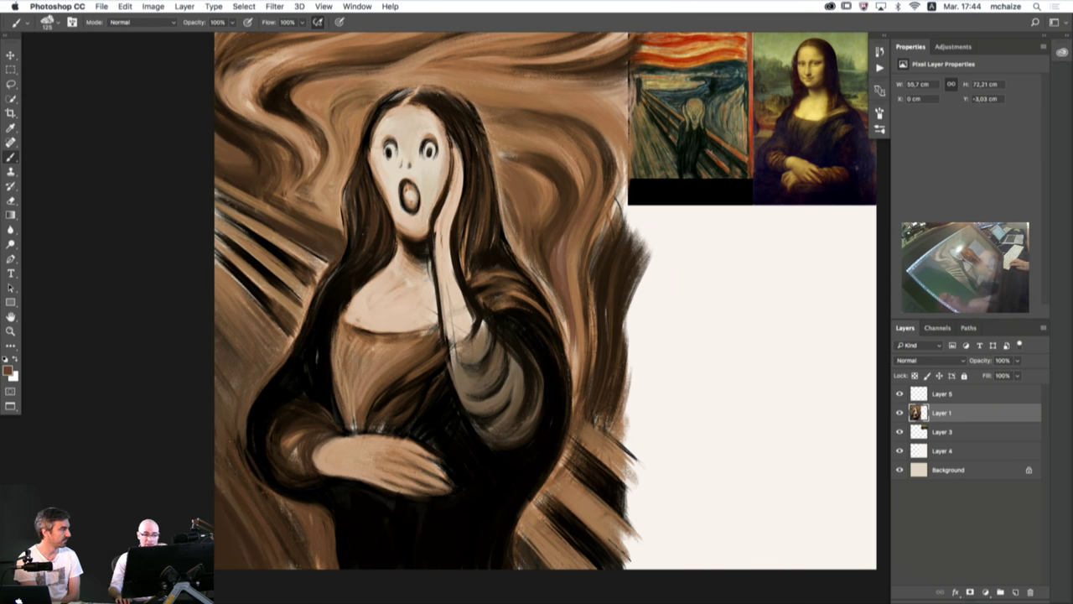
# - Reduce the brush to 80 and darken the hair's outer contour from the crown down the raised-hand side with black
pyautogui.scroll(3, 347, 368)
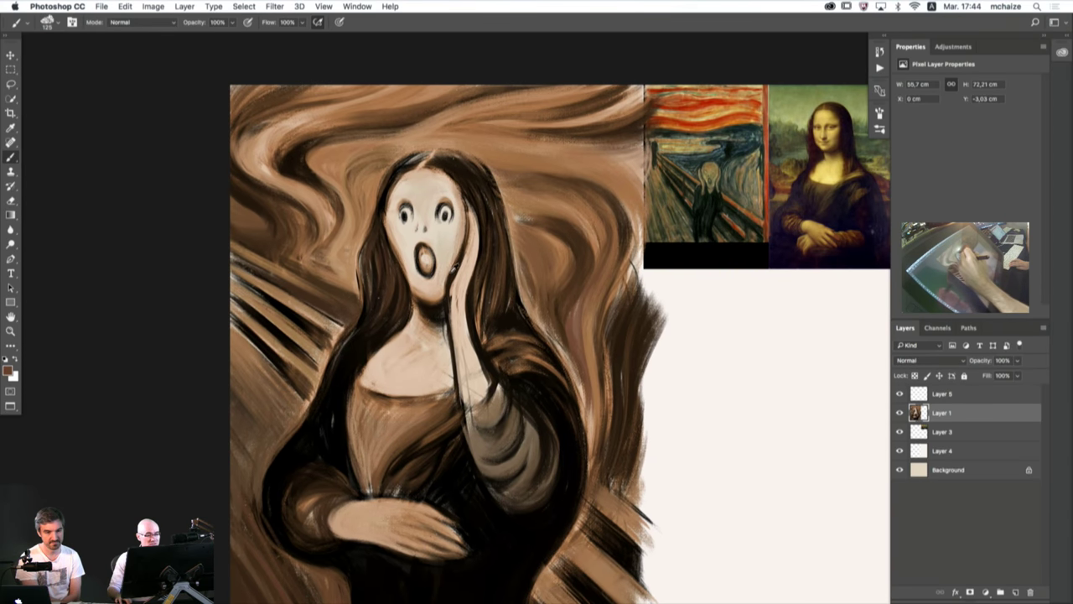
pyautogui.scroll(2, 453, 179)
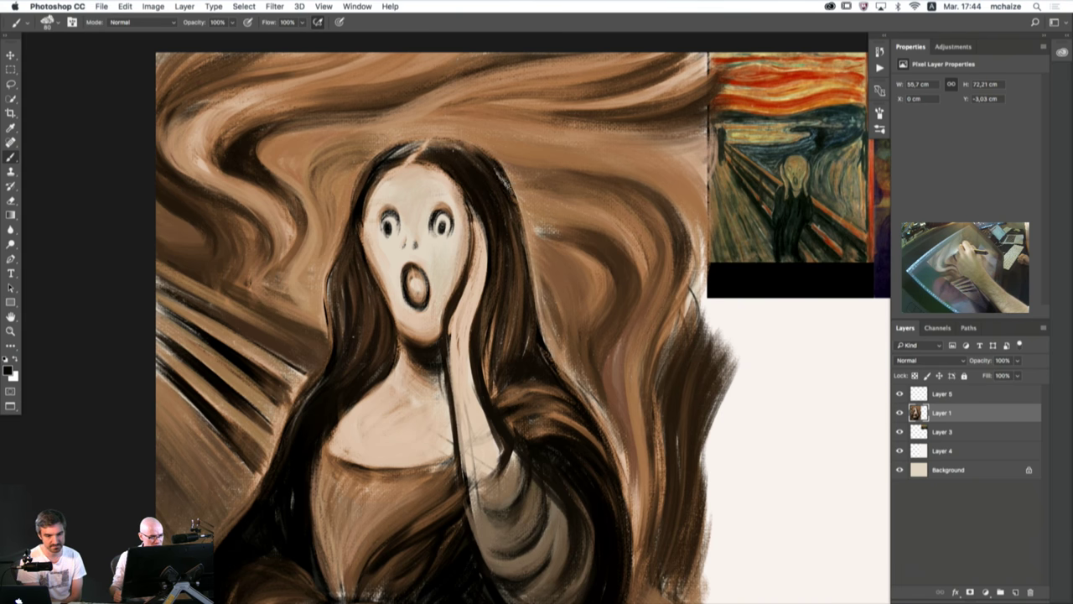
pyautogui.moveTo(460, 145); pyautogui.dragTo(503, 179)
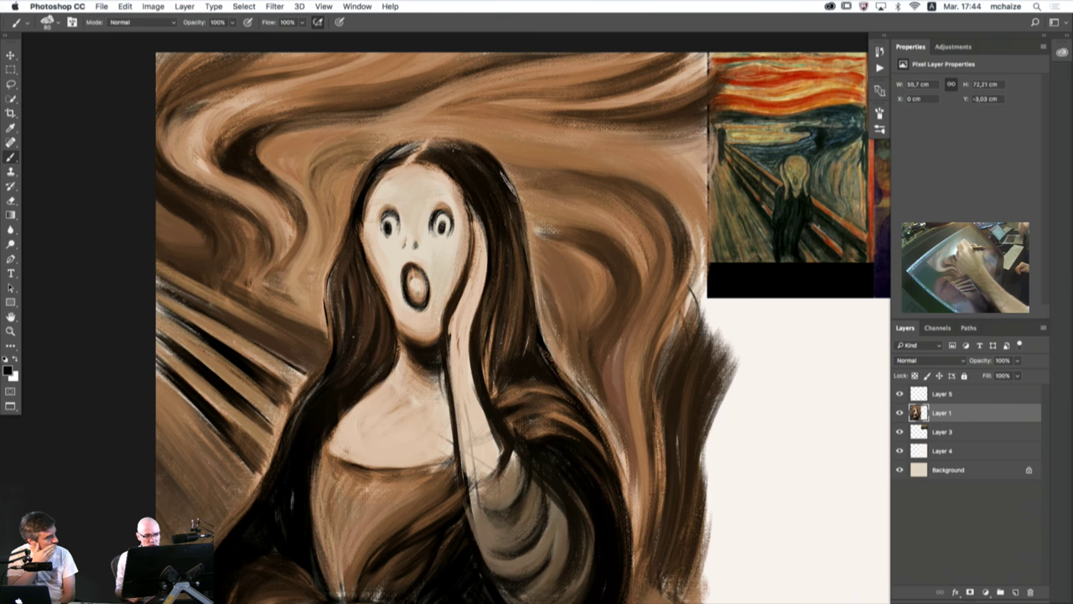
pyautogui.moveTo(486, 147); pyautogui.dragTo(530, 287)
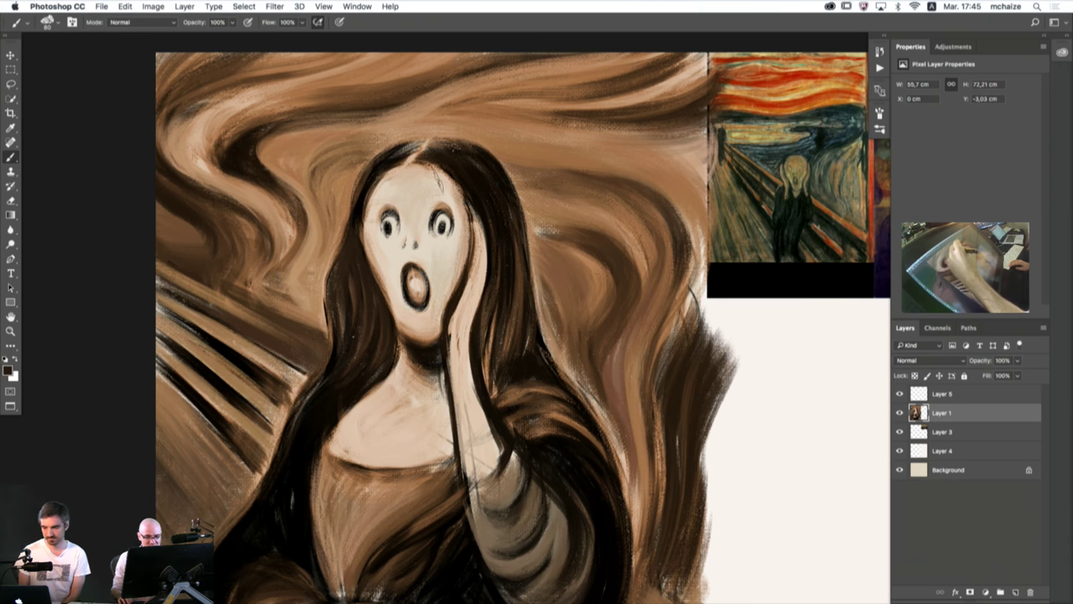
# - Shade the sockets around both eyes with sampled browns and blend them into the face with sampled skin tones
pyautogui.keyDown('alt'); pyautogui.click(442, 207); pyautogui.keyUp('alt')
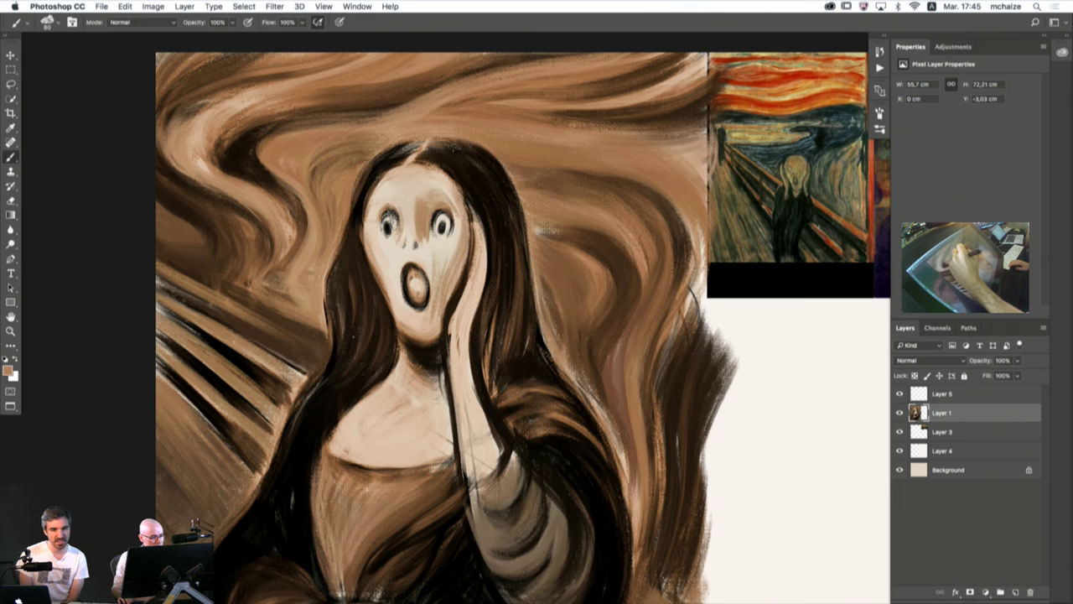
pyautogui.keyDown('alt'); pyautogui.click(376, 244); pyautogui.keyUp('alt')
pyautogui.moveTo(388, 244)
pyautogui.mouseDown()
pyautogui.moveTo(430, 204)
pyautogui.moveTo(425, 219)
pyautogui.moveTo(425, 196)
pyautogui.moveTo(421, 217)
pyautogui.moveTo(411, 214)
pyautogui.moveTo(440, 279)
pyautogui.mouseUp()
pyautogui.keyDown('alt'); pyautogui.click(431, 203); pyautogui.keyUp('alt')
pyautogui.keyDown('alt'); pyautogui.click(425, 226); pyautogui.keyUp('alt')
pyautogui.keyDown('alt'); pyautogui.click(429, 204); pyautogui.keyUp('alt')
pyautogui.keyDown('alt'); pyautogui.click(412, 223); pyautogui.keyUp('alt')
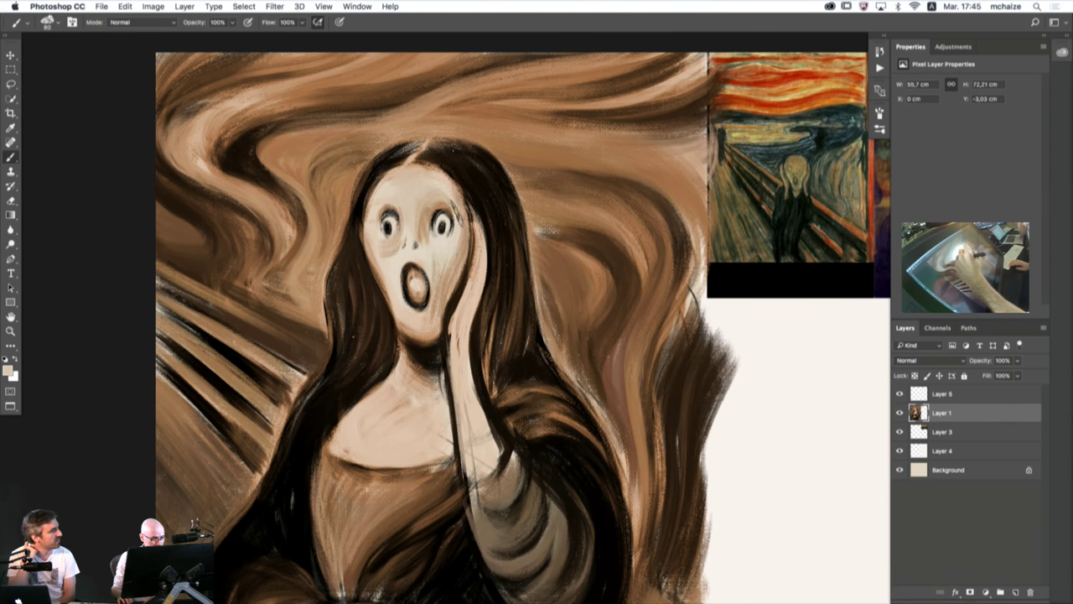
# - Lighten the cheek beside the raised hand with the sampled skin tone, and undo the last stroke under the opposite eye
pyautogui.moveTo(457, 213)
pyautogui.mouseDown()
pyautogui.moveTo(447, 301)
pyautogui.moveTo(433, 267)
pyautogui.moveTo(438, 289)
pyautogui.moveTo(445, 273)
pyautogui.moveTo(433, 319)
pyautogui.mouseUp()
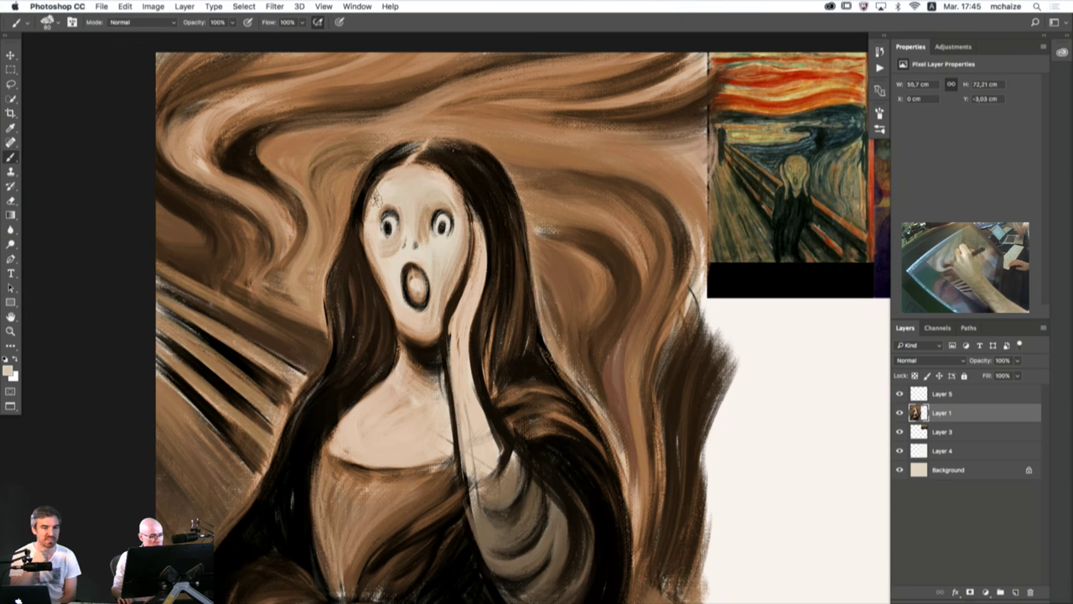
pyautogui.moveTo(379, 250); pyautogui.dragTo(395, 251)
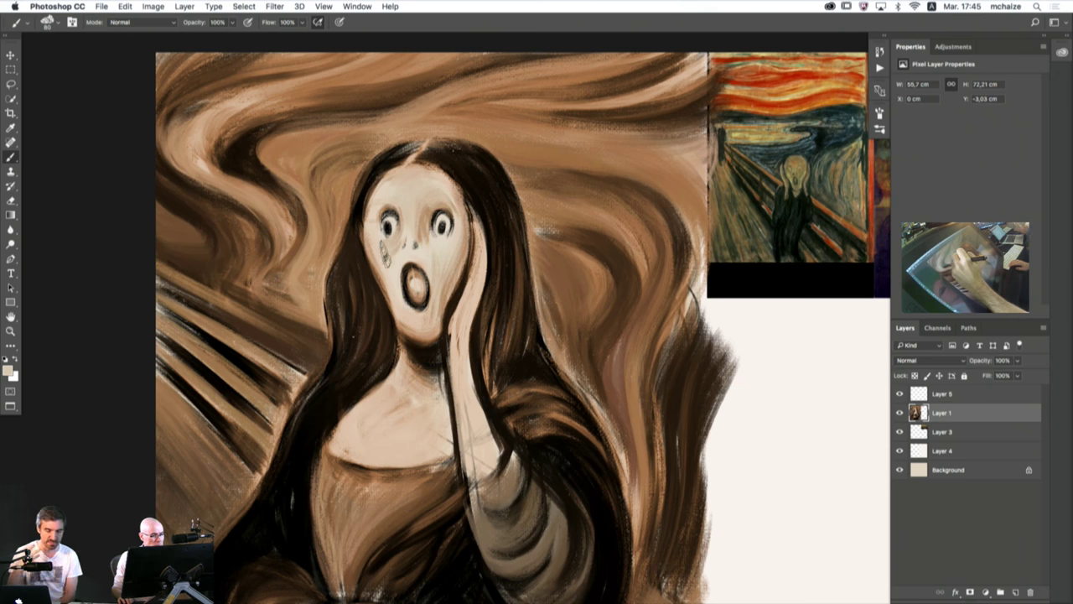
pyautogui.press('super+z')
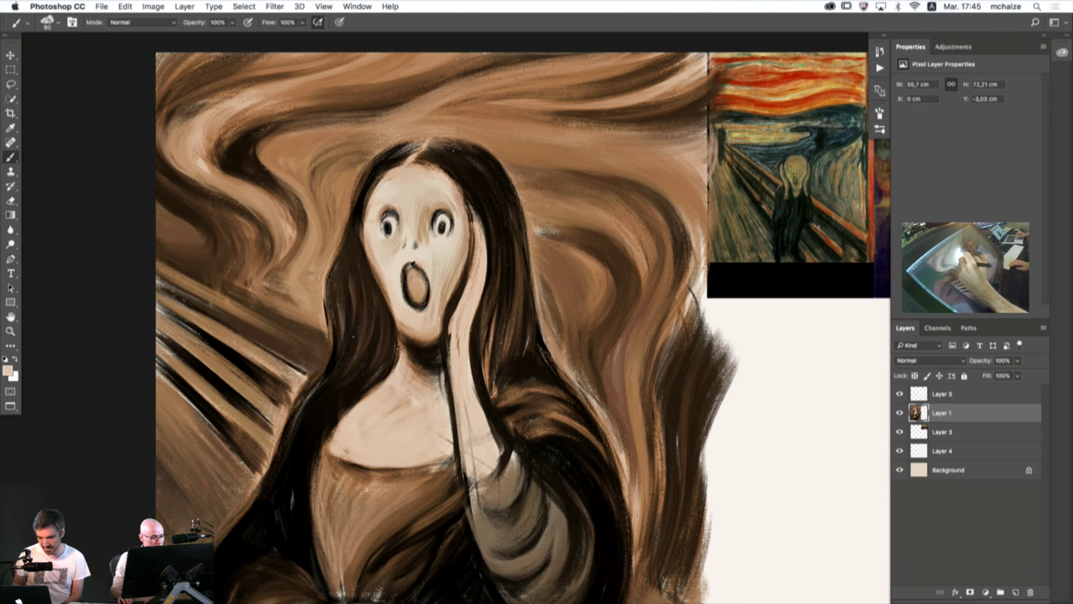
# - Darken the inside of the open mouth with brown strokes and sample a skin tone beside it
pyautogui.moveTo(411, 303)
pyautogui.mouseDown()
pyautogui.moveTo(410, 264)
pyautogui.moveTo(424, 299)
pyautogui.moveTo(415, 277)
pyautogui.mouseUp()
pyautogui.keyDown('alt'); pyautogui.click(405, 261); pyautogui.keyUp('alt')
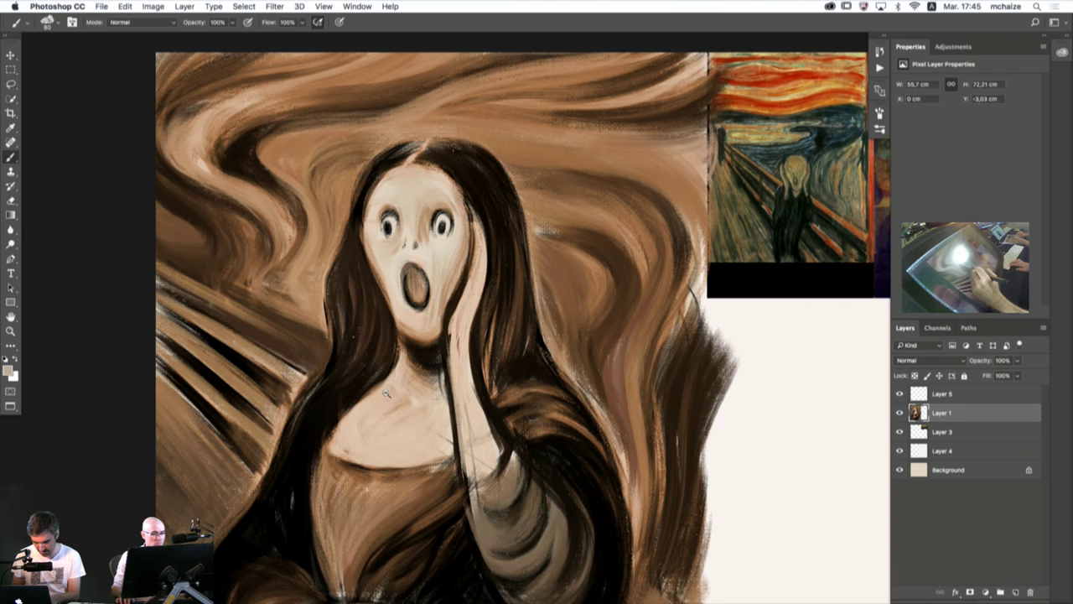
pyautogui.press('super+minus')
pyautogui.press('super+minus')
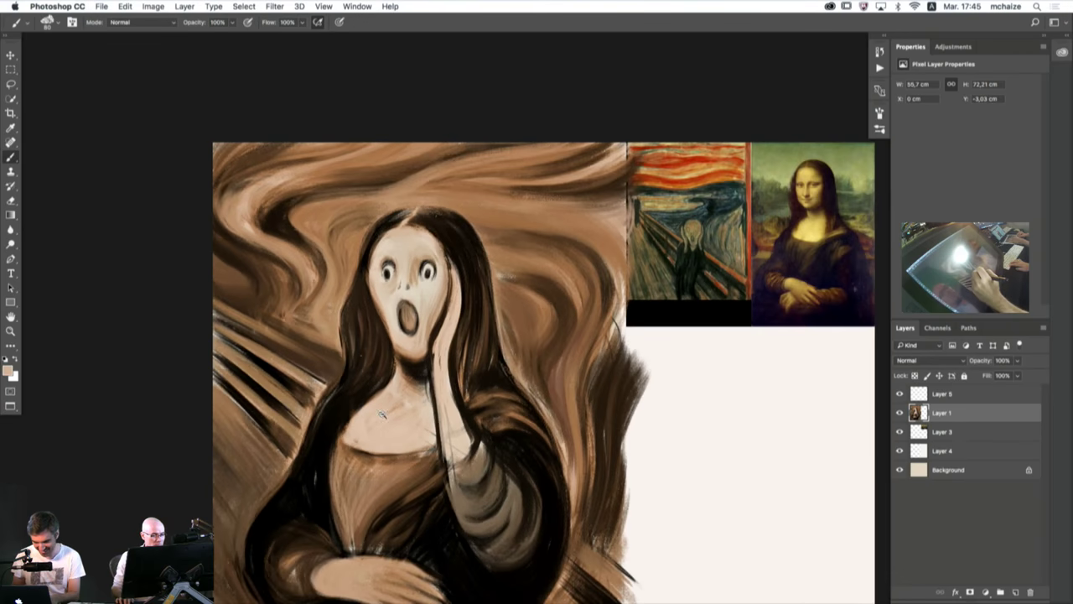
# - Brush skin tone across the upper chest and lighten the raised hand and forearm with a tone sampled from the hand
pyautogui.moveTo(358, 411); pyautogui.dragTo(400, 403)
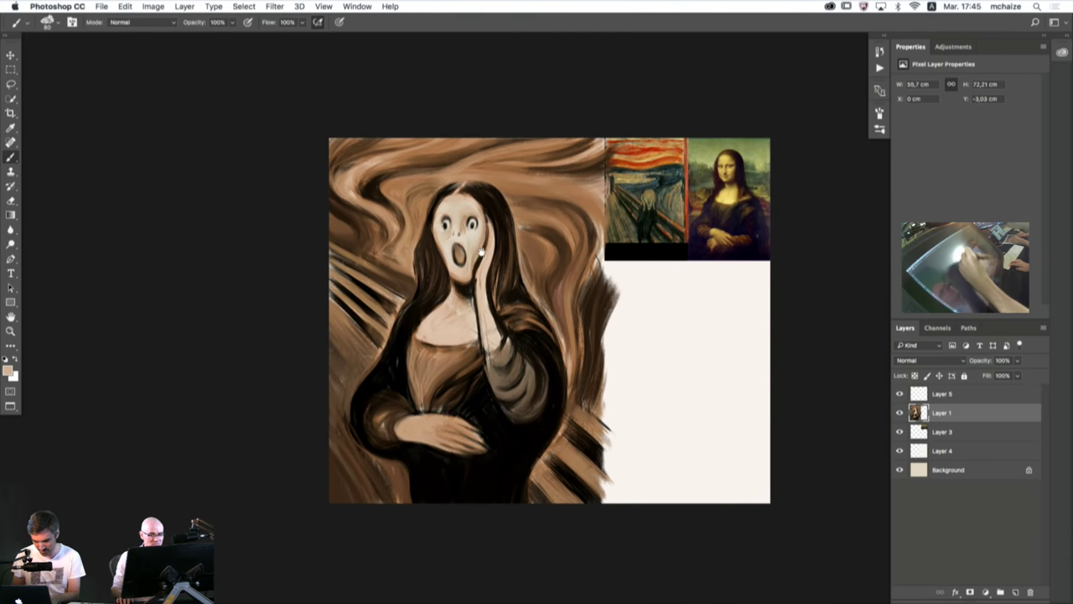
pyautogui.keyDown('super'); pyautogui.click(478, 251); pyautogui.keyUp('super')
pyautogui.keyDown('super'); pyautogui.click(476, 249); pyautogui.keyUp('super')
pyautogui.keyDown('alt'); pyautogui.click(489, 266); pyautogui.keyUp('alt')
pyautogui.moveTo(502, 218)
pyautogui.mouseDown()
pyautogui.moveTo(476, 337)
pyautogui.moveTo(475, 286)
pyautogui.moveTo(472, 326)
pyautogui.mouseUp()
pyautogui.moveTo(495, 244); pyautogui.dragTo(483, 269)
# - Refine the edge between fingertips, temple and hair with skin tone, and touch up the hairline with a sampled dark hair tone
pyautogui.moveTo(501, 178); pyautogui.dragTo(499, 215)
pyautogui.moveTo(486, 145); pyautogui.dragTo(500, 182)
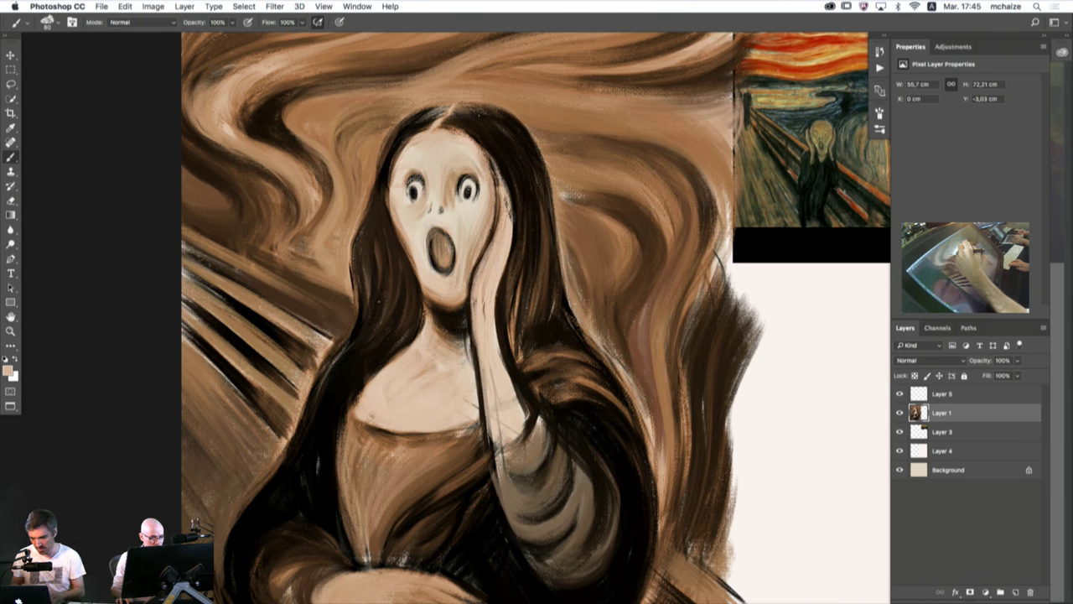
pyautogui.keyDown('alt'); pyautogui.click(500, 158); pyautogui.keyUp('alt')
pyautogui.moveTo(486, 144)
pyautogui.mouseDown()
pyautogui.moveTo(510, 195)
pyautogui.moveTo(469, 134)
pyautogui.mouseUp()
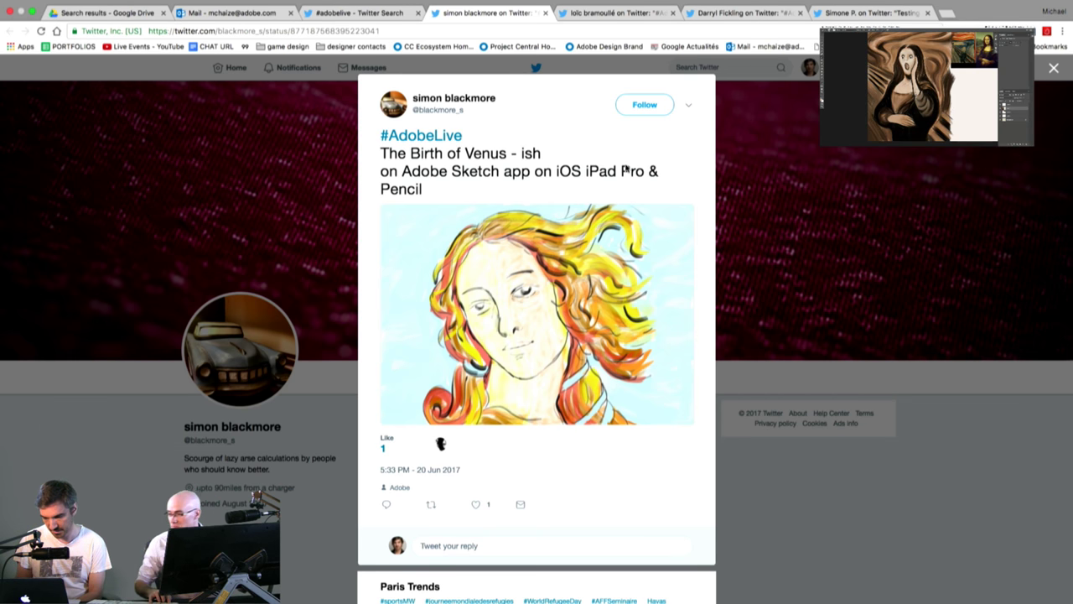
# - Switch to the browser and look through the open #AdobeLive tweets showing viewers' classic-painting artwork
pyautogui.click(595, 15)
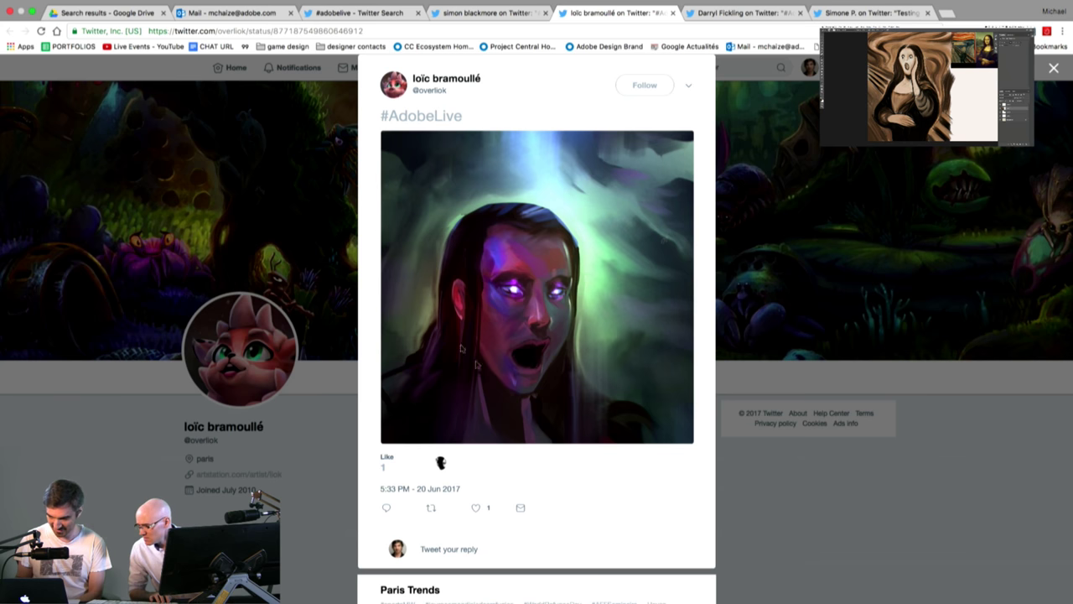
pyautogui.click(749, 14)
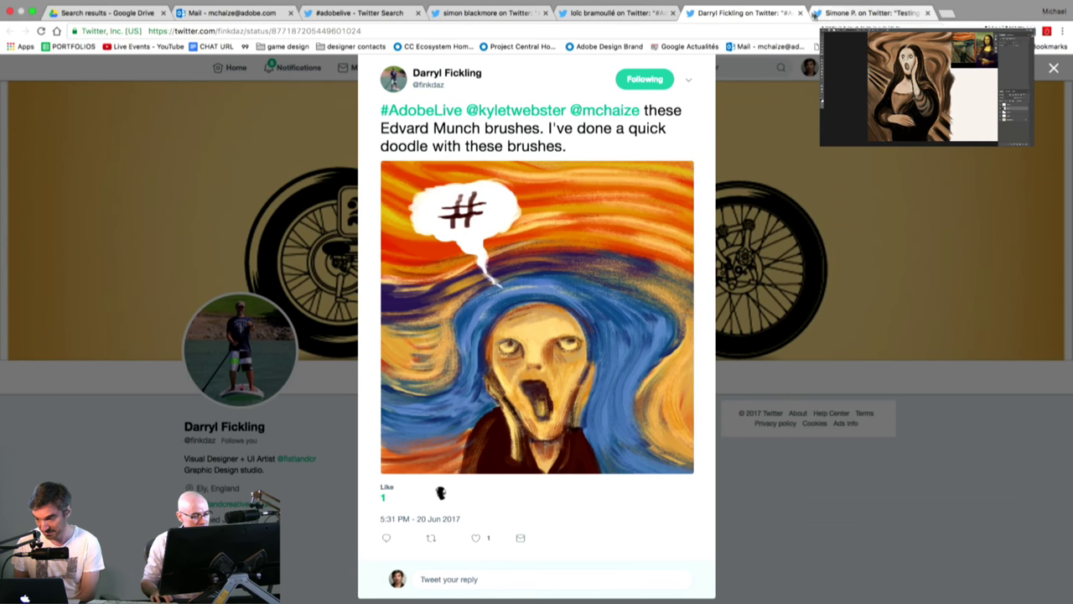
pyautogui.click(845, 14)
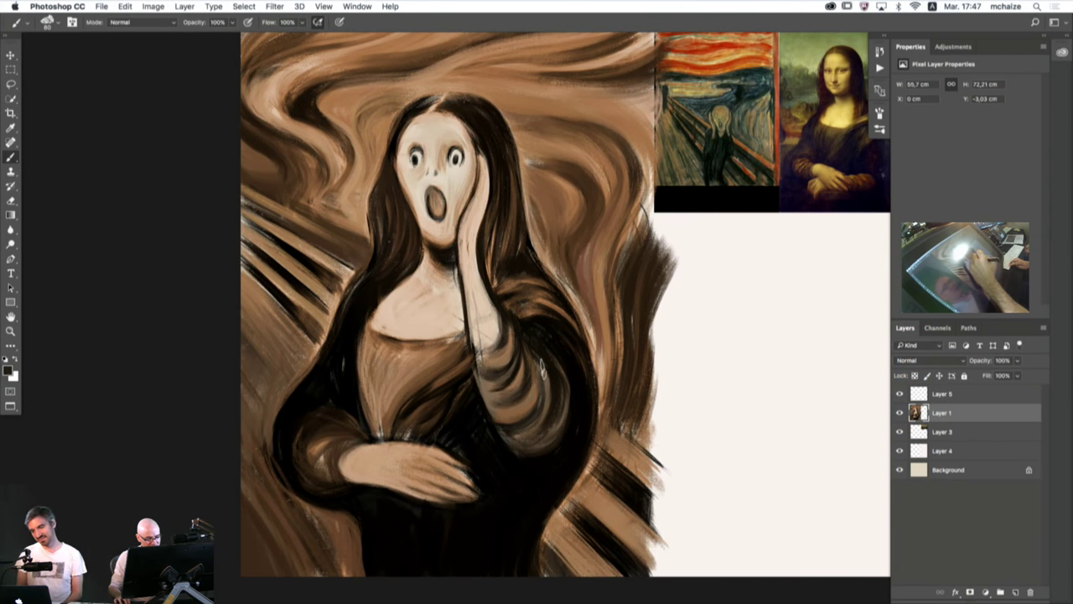
# - Switch back to Photoshop and rework the raised arm's shoulder and outer contour with sampled browns and blacks, enlarging the brush to 100
pyautogui.keyDown('alt'); pyautogui.click(553, 299); pyautogui.keyUp('alt')
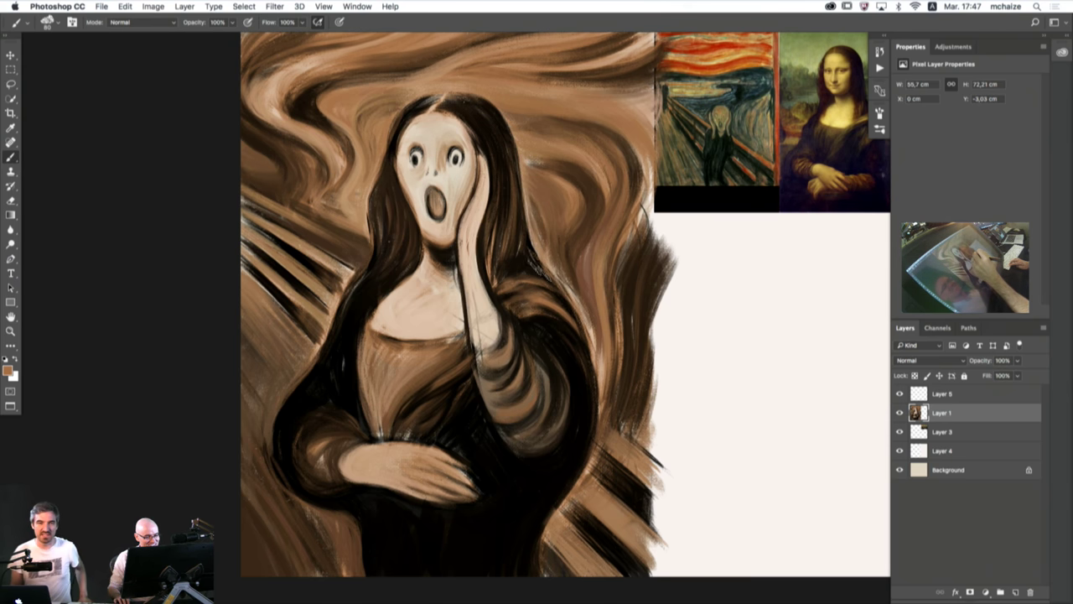
pyautogui.keyDown('alt'); pyautogui.click(526, 243); pyautogui.keyUp('alt')
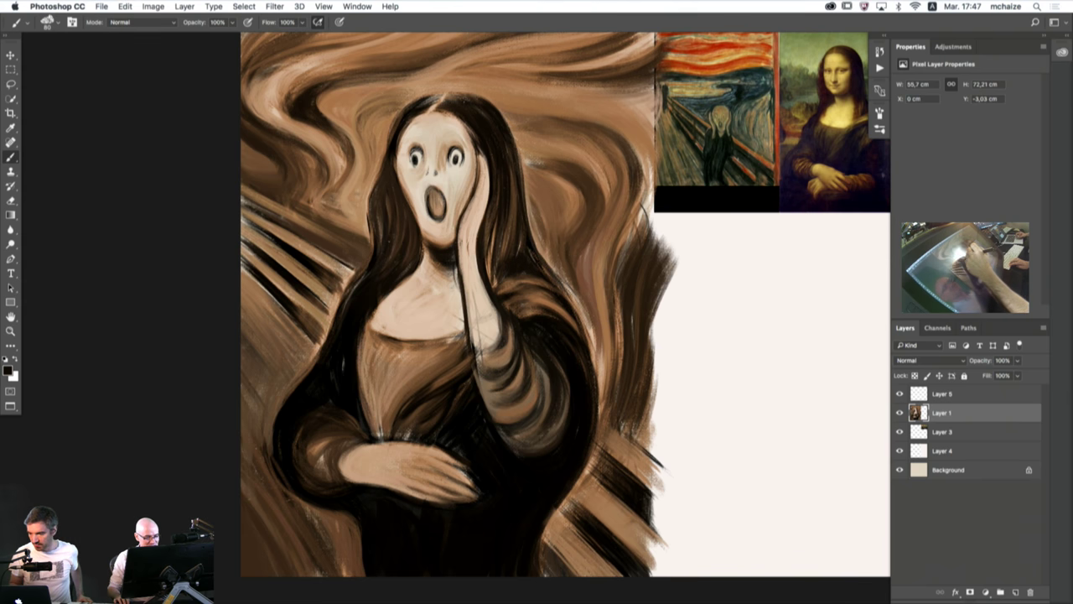
pyautogui.keyDown('alt'); pyautogui.click(594, 312); pyautogui.keyUp('alt')
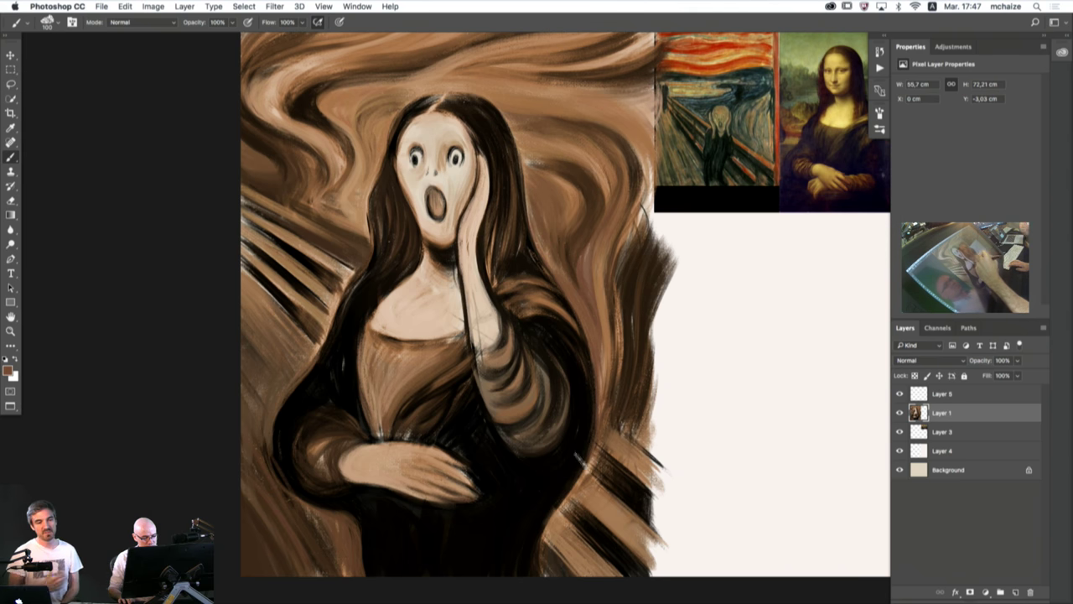
pyautogui.keyDown('alt'); pyautogui.click(557, 499); pyautogui.keyUp('alt')
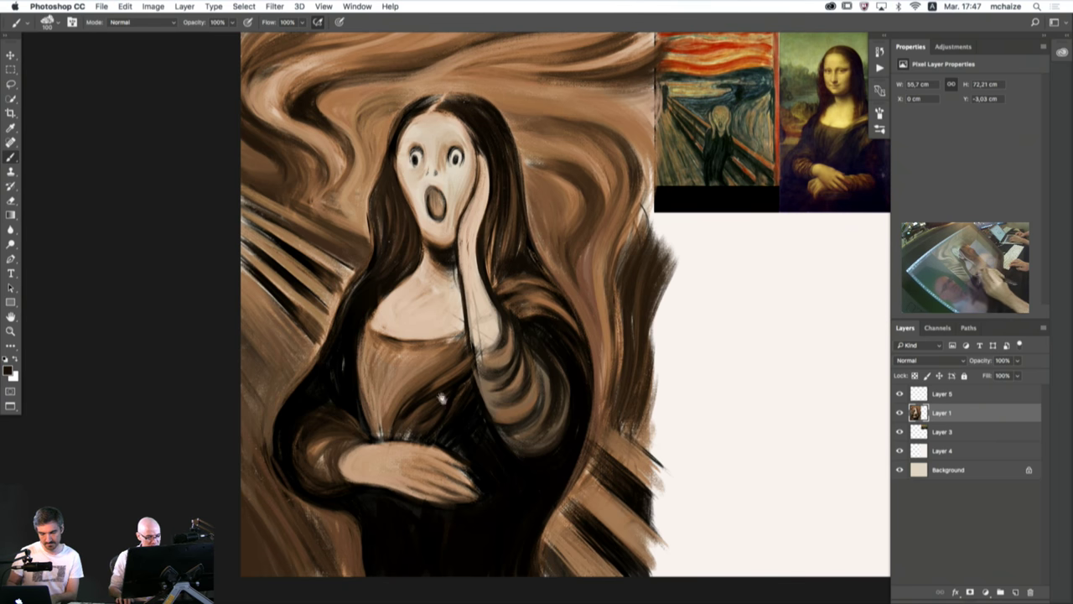
# - Darken the gown along the upper edge of the folded hand with black, covering the light gaps below the bodice
pyautogui.press('super+minus')
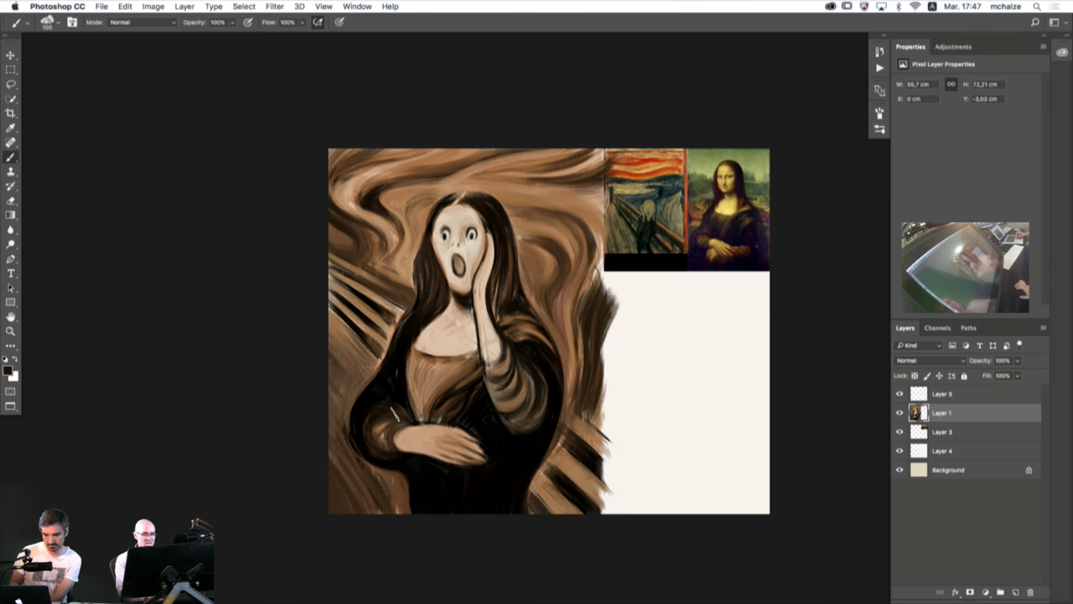
pyautogui.scroll(5, 423, 420)
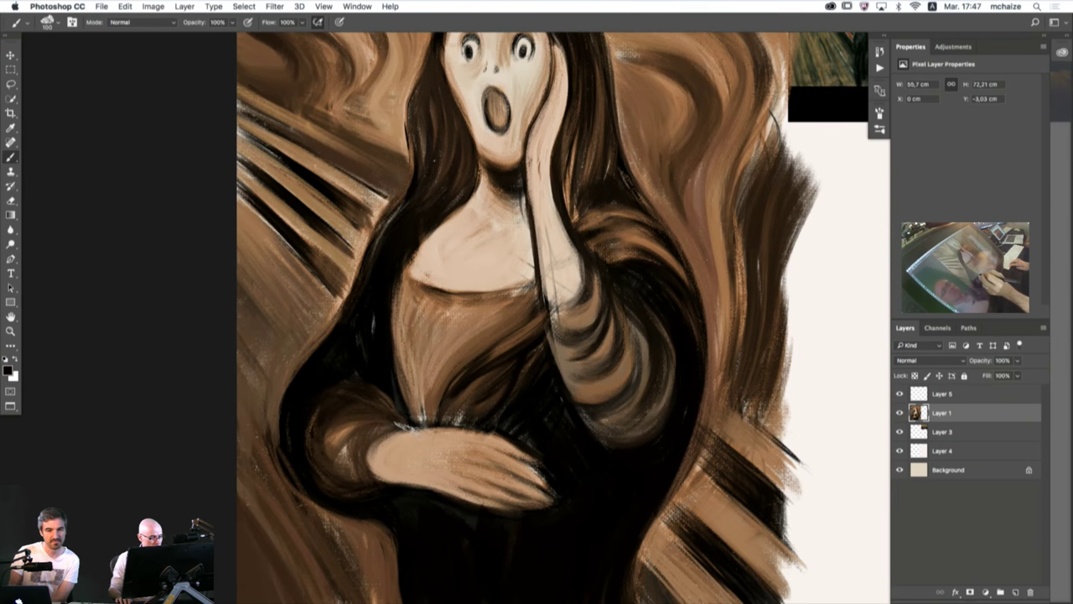
pyautogui.moveTo(398, 431)
pyautogui.mouseDown()
pyautogui.moveTo(462, 431)
pyautogui.moveTo(537, 465)
pyautogui.moveTo(528, 458)
pyautogui.mouseUp()
pyautogui.moveTo(483, 432)
pyautogui.mouseDown()
pyautogui.moveTo(507, 437)
pyautogui.moveTo(432, 431)
pyautogui.moveTo(465, 409)
pyautogui.mouseUp()
pyautogui.keyDown('alt'); pyautogui.click(460, 387); pyautogui.keyUp('alt')
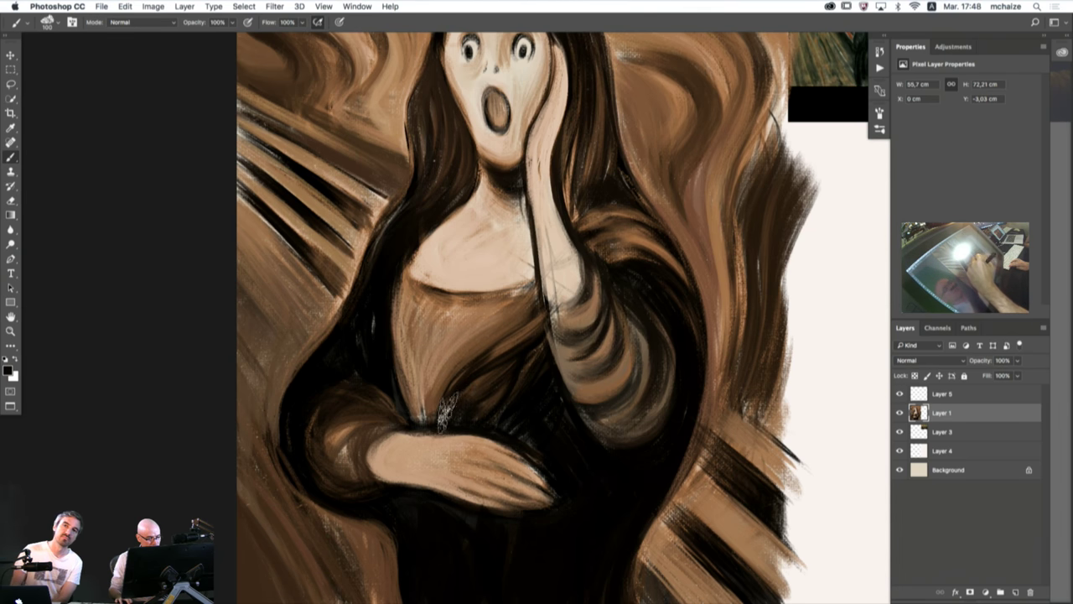
# - Smooth the bodice with sampled tan and darken the drape folds beside it, reducing the brush to 80
pyautogui.keyDown('alt'); pyautogui.click(441, 368); pyautogui.keyUp('alt')
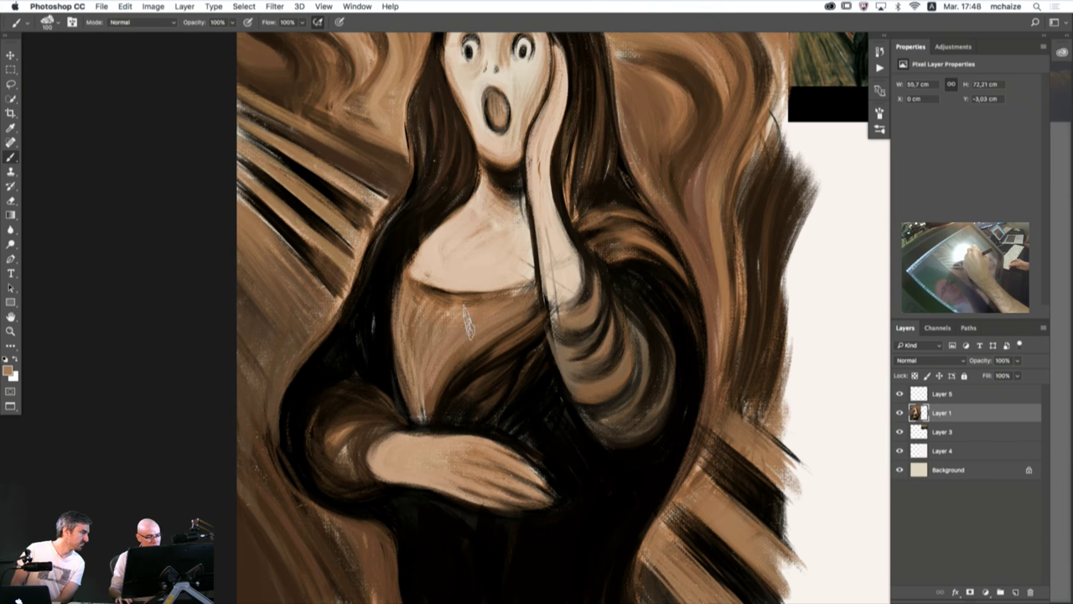
pyautogui.moveTo(543, 297); pyautogui.dragTo(440, 378)
pyautogui.keyDown('alt'); pyautogui.click(478, 376); pyautogui.keyUp('alt')
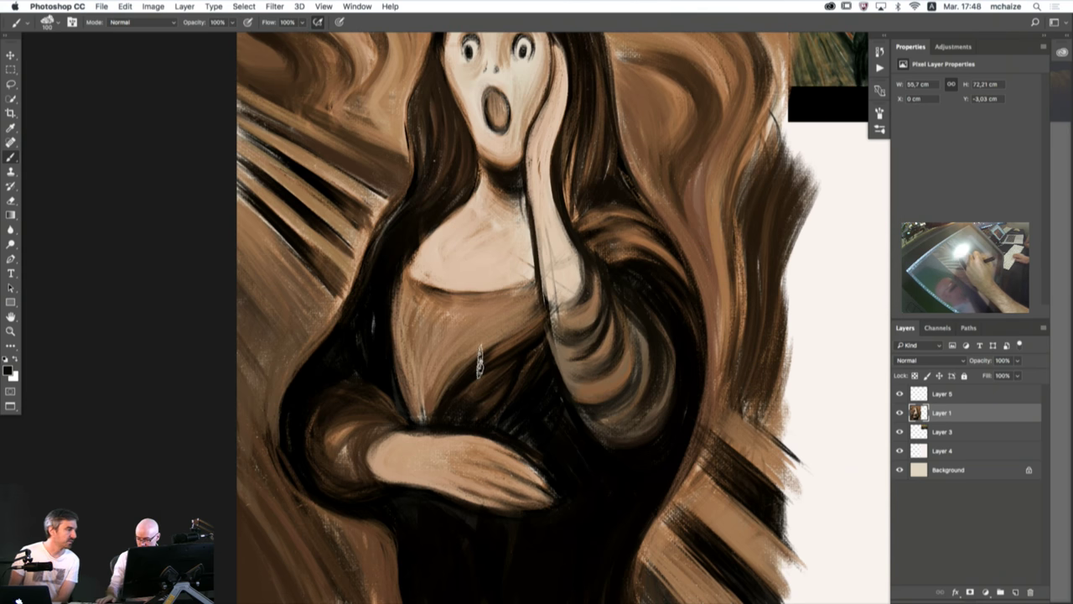
pyautogui.press('[')
pyautogui.press('[')
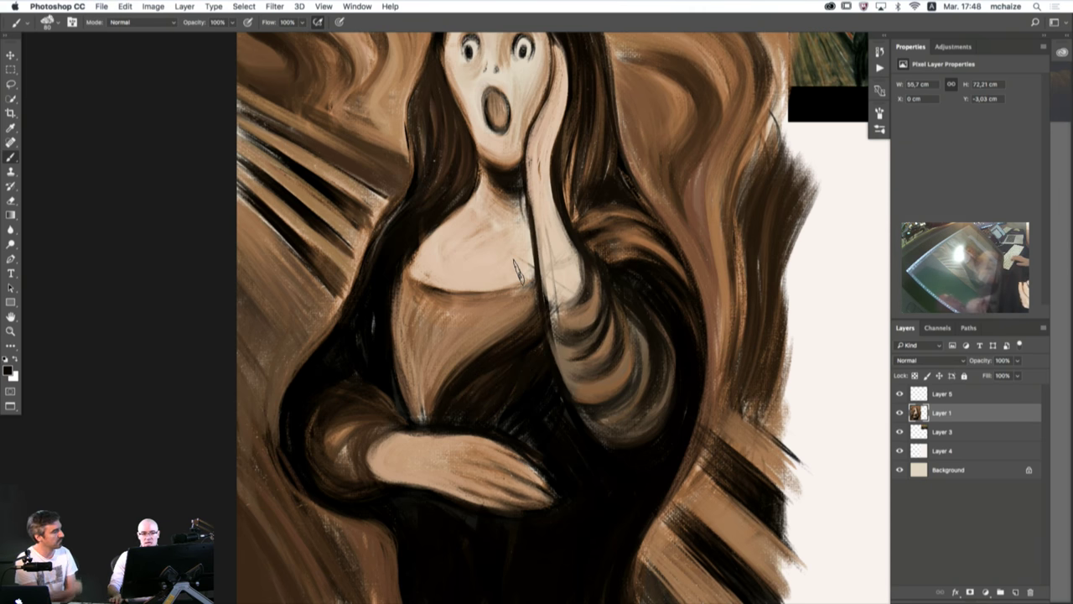
pyautogui.keyDown('alt'); pyautogui.click(444, 347); pyautogui.keyUp('alt')
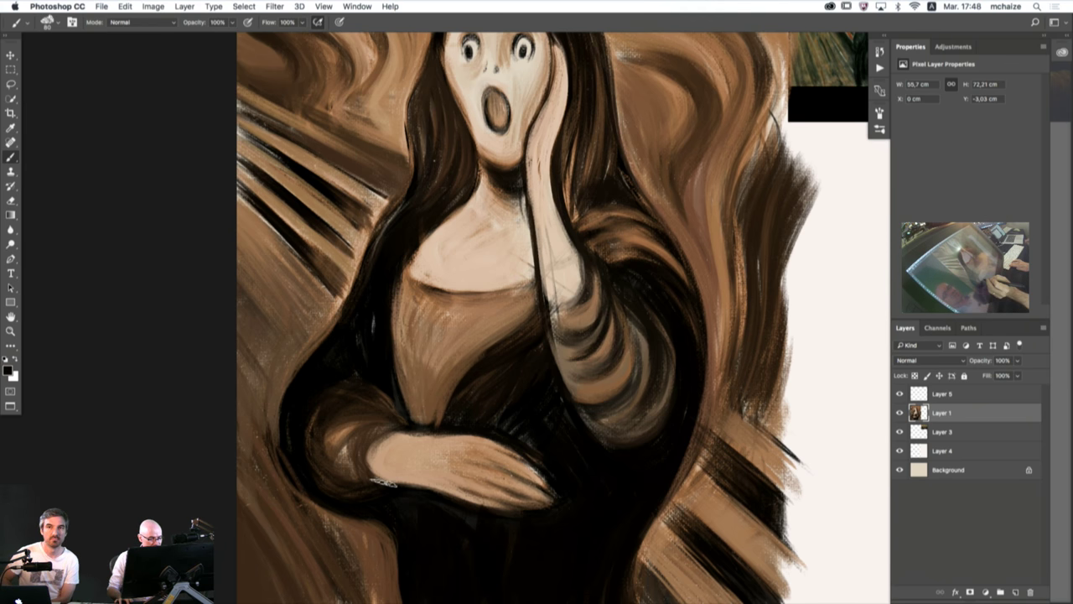
# - Outline the underside of the folded hand in black and shade the wrist where it meets the sleeve
pyautogui.moveTo(377, 482)
pyautogui.mouseDown()
pyautogui.moveTo(527, 513)
pyautogui.moveTo(478, 507)
pyautogui.moveTo(559, 503)
pyautogui.moveTo(527, 511)
pyautogui.mouseUp()
pyautogui.moveTo(459, 500)
pyautogui.mouseDown()
pyautogui.moveTo(499, 509)
pyautogui.moveTo(465, 502)
pyautogui.mouseUp()
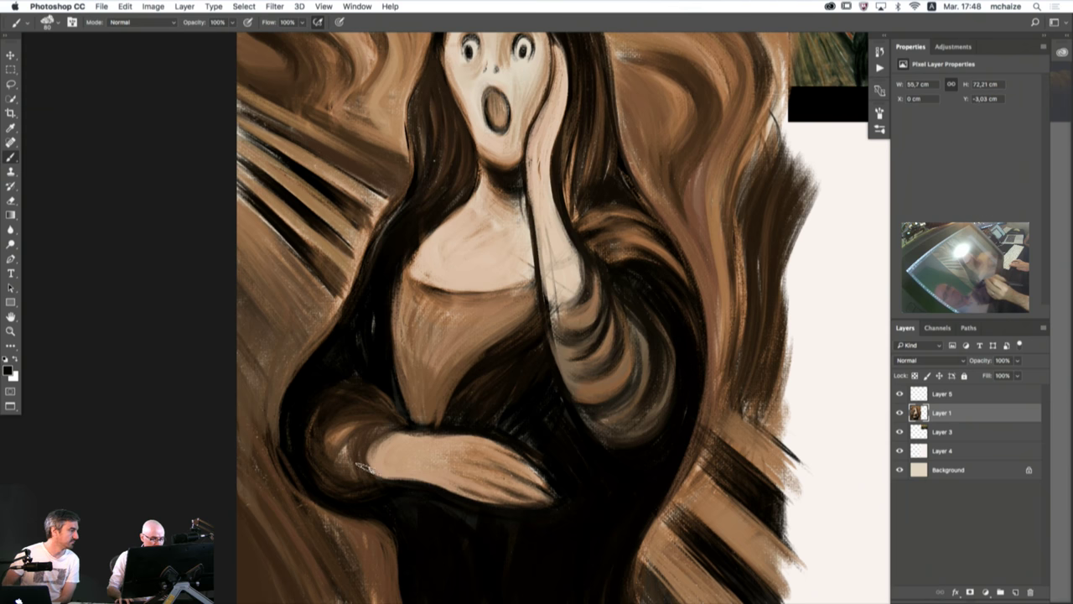
pyautogui.moveTo(373, 430)
pyautogui.mouseDown()
pyautogui.moveTo(359, 458)
pyautogui.moveTo(374, 430)
pyautogui.moveTo(383, 478)
pyautogui.mouseUp()
pyautogui.moveTo(399, 438)
pyautogui.mouseDown()
pyautogui.moveTo(376, 457)
pyautogui.moveTo(397, 453)
pyautogui.moveTo(392, 462)
pyautogui.moveTo(392, 443)
pyautogui.moveTo(372, 460)
pyautogui.mouseUp()
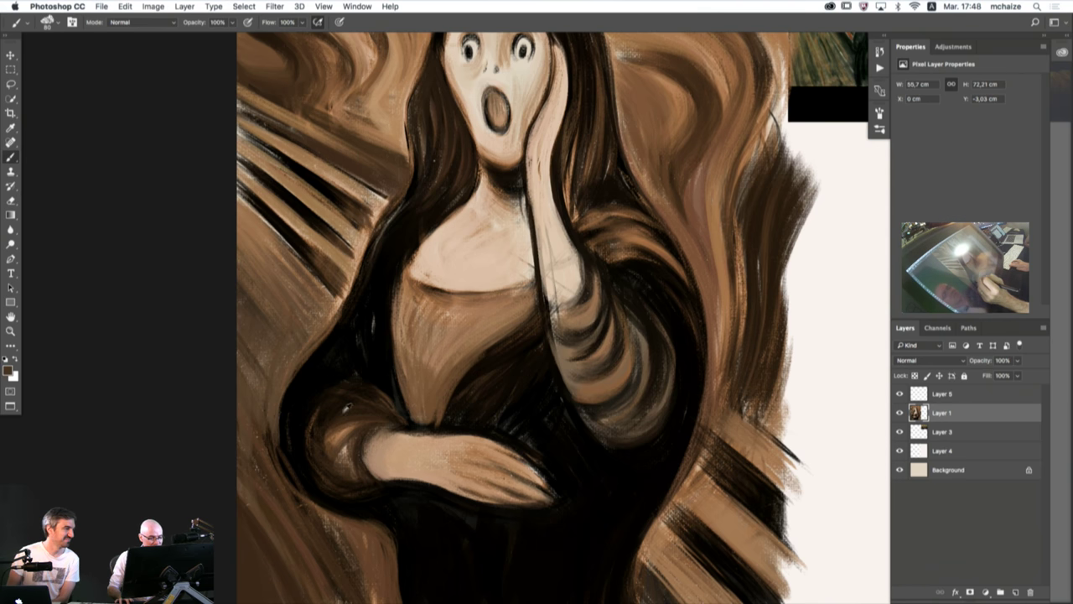
# - Blend the cuff and puffed sleeve of the folded arm with sampled brown tones
pyautogui.moveTo(392, 420)
pyautogui.mouseDown()
pyautogui.moveTo(365, 431)
pyautogui.moveTo(358, 481)
pyautogui.mouseUp()
pyautogui.moveTo(359, 434)
pyautogui.mouseDown()
pyautogui.moveTo(346, 440)
pyautogui.moveTo(351, 466)
pyautogui.moveTo(357, 432)
pyautogui.moveTo(348, 474)
pyautogui.moveTo(352, 449)
pyautogui.moveTo(381, 488)
pyautogui.moveTo(343, 491)
pyautogui.moveTo(350, 482)
pyautogui.mouseUp()
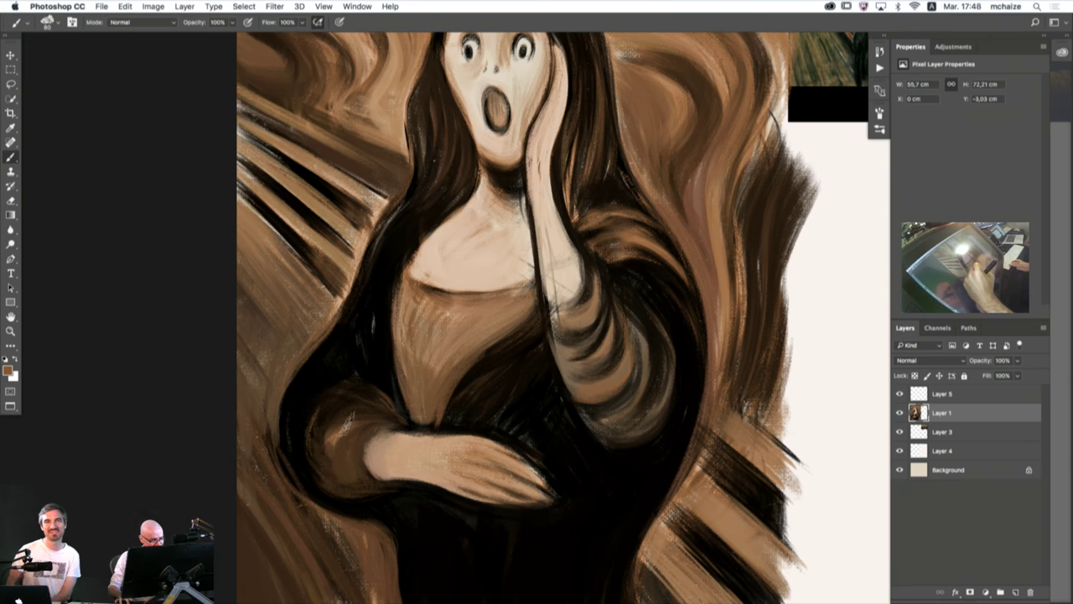
pyautogui.moveTo(347, 416)
pyautogui.mouseDown()
pyautogui.moveTo(344, 459)
pyautogui.moveTo(378, 426)
pyautogui.moveTo(353, 460)
pyautogui.moveTo(386, 424)
pyautogui.moveTo(350, 457)
pyautogui.moveTo(340, 396)
pyautogui.mouseUp()
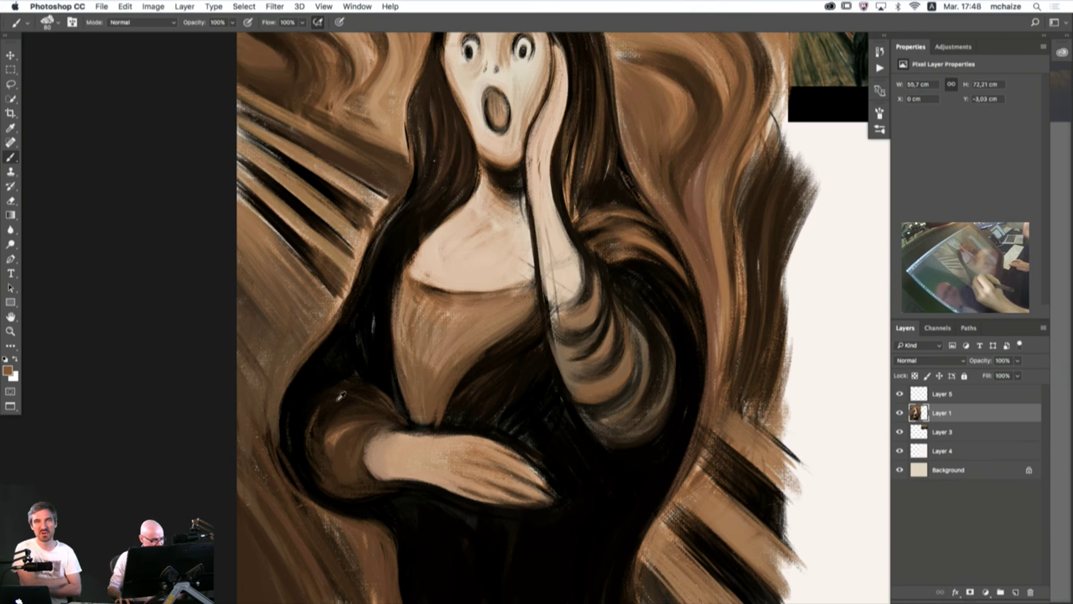
pyautogui.moveTo(346, 471)
pyautogui.mouseDown()
pyautogui.moveTo(342, 421)
pyautogui.moveTo(352, 459)
pyautogui.mouseUp()
pyautogui.moveTo(385, 425)
pyautogui.mouseDown()
pyautogui.moveTo(333, 448)
pyautogui.moveTo(382, 426)
pyautogui.moveTo(365, 427)
pyautogui.moveTo(343, 462)
pyautogui.moveTo(367, 426)
pyautogui.moveTo(350, 477)
pyautogui.mouseUp()
pyautogui.keyDown('alt'); pyautogui.click(345, 449); pyautogui.keyUp('alt')
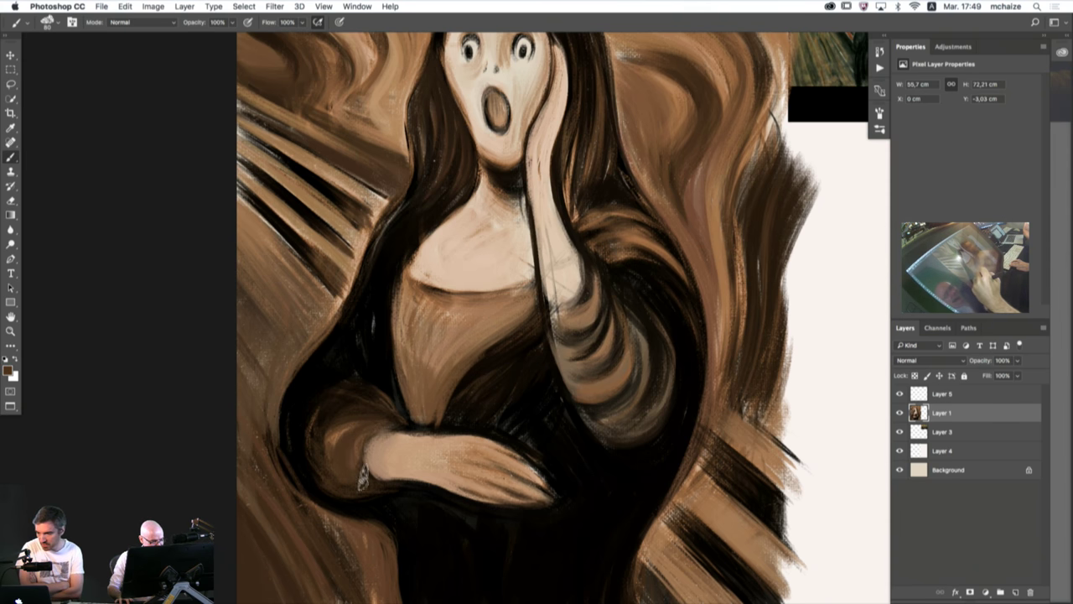
# - Sample black from the gown and define the cuff edge and sleeve folds of the folded arm with a smaller brush
pyautogui.keyDown('alt'); pyautogui.click(469, 423); pyautogui.keyUp('alt')
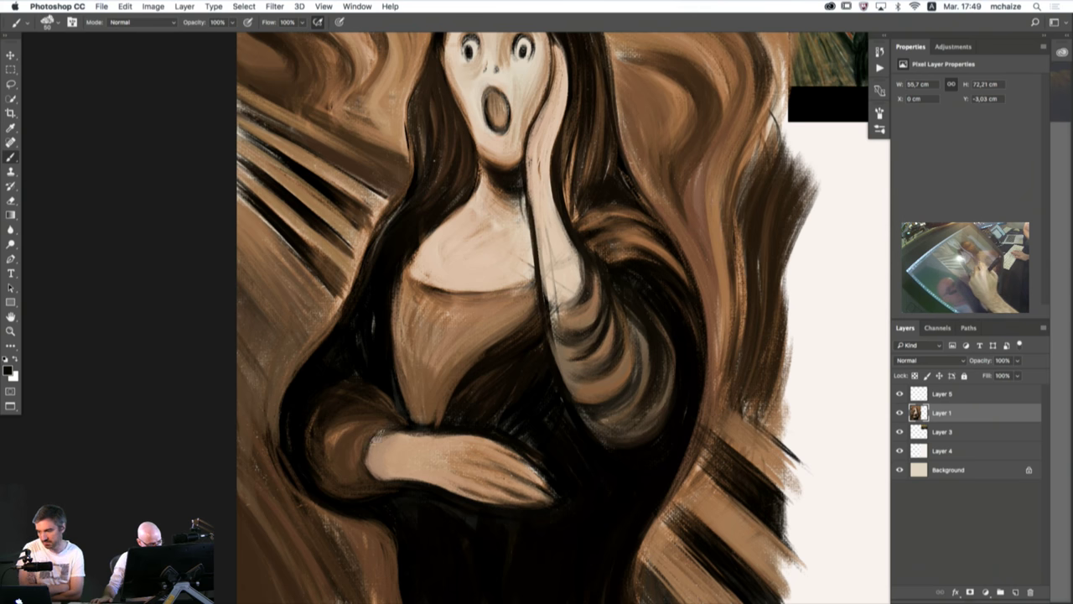
pyautogui.moveTo(367, 458); pyautogui.dragTo(376, 478)
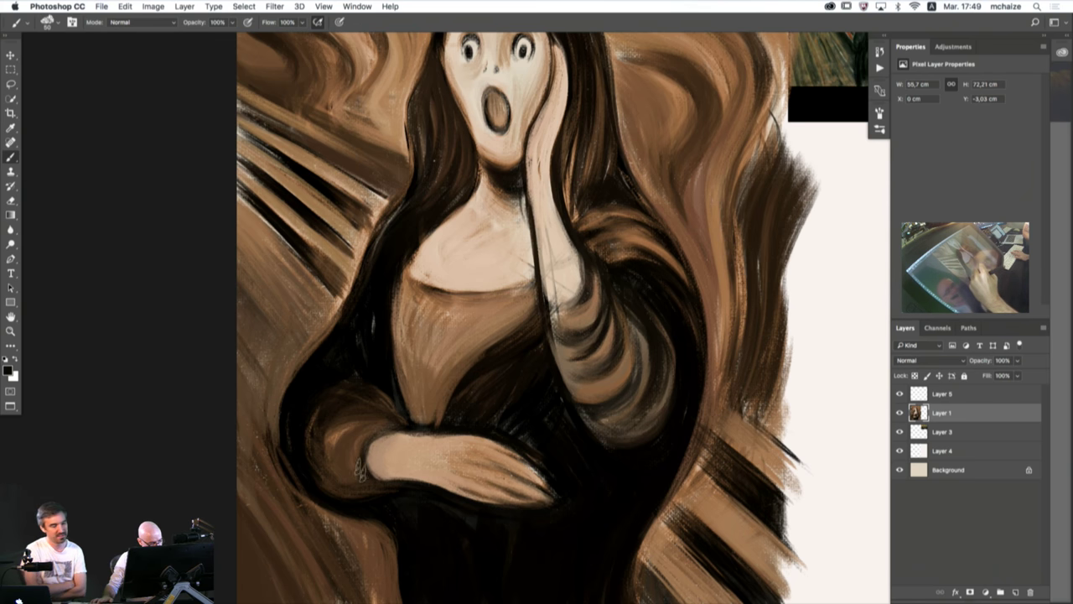
pyautogui.moveTo(398, 488)
pyautogui.mouseDown()
pyautogui.moveTo(352, 495)
pyautogui.moveTo(365, 478)
pyautogui.moveTo(356, 494)
pyautogui.moveTo(350, 469)
pyautogui.moveTo(337, 488)
pyautogui.moveTo(340, 444)
pyautogui.mouseUp()
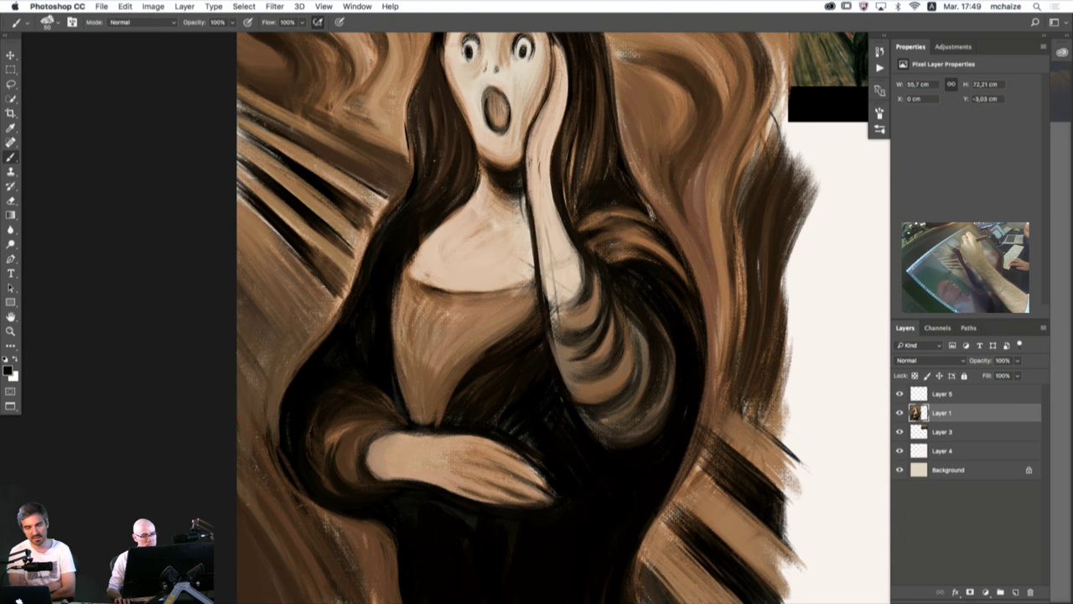
# - Start saving the document and create a new folder named KYLE for it
pyautogui.moveTo(538, 171); pyautogui.dragTo(558, 292)
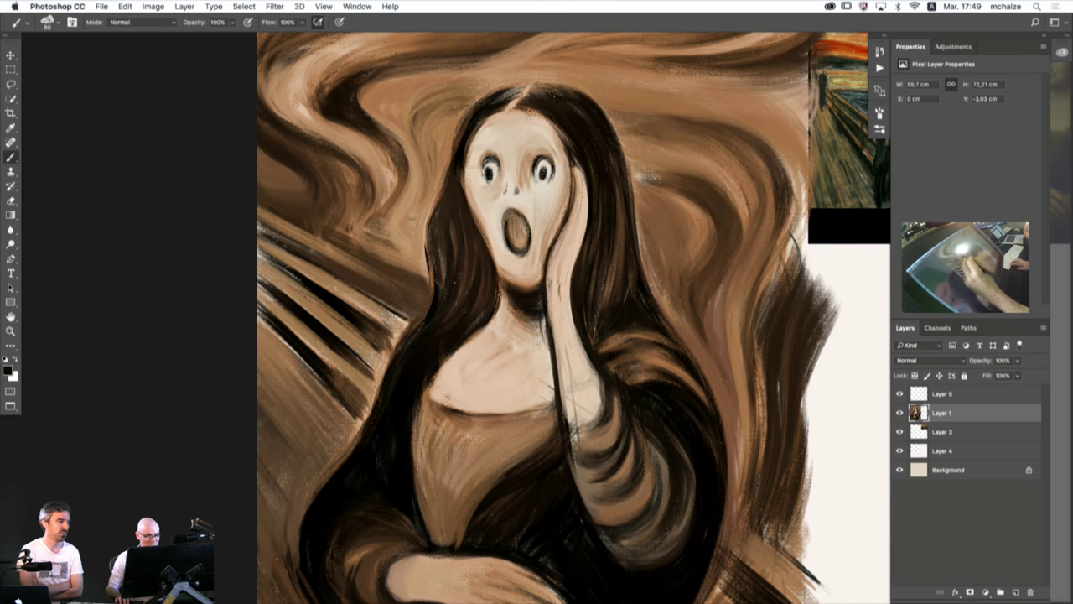
pyautogui.scroll(-2, 454, 401)
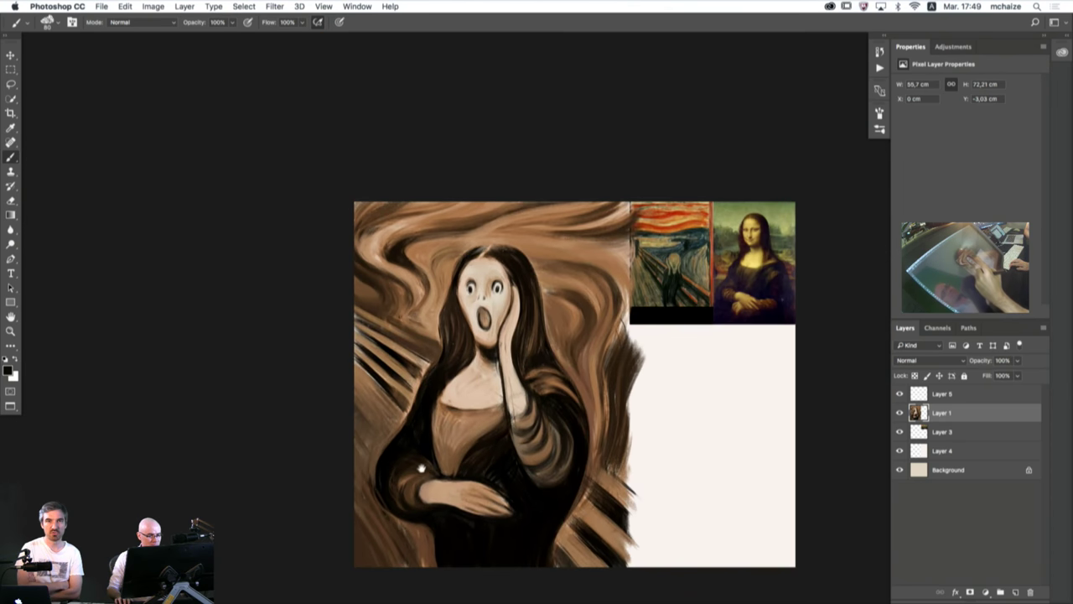
pyautogui.moveTo(422, 469); pyautogui.dragTo(315, 454)
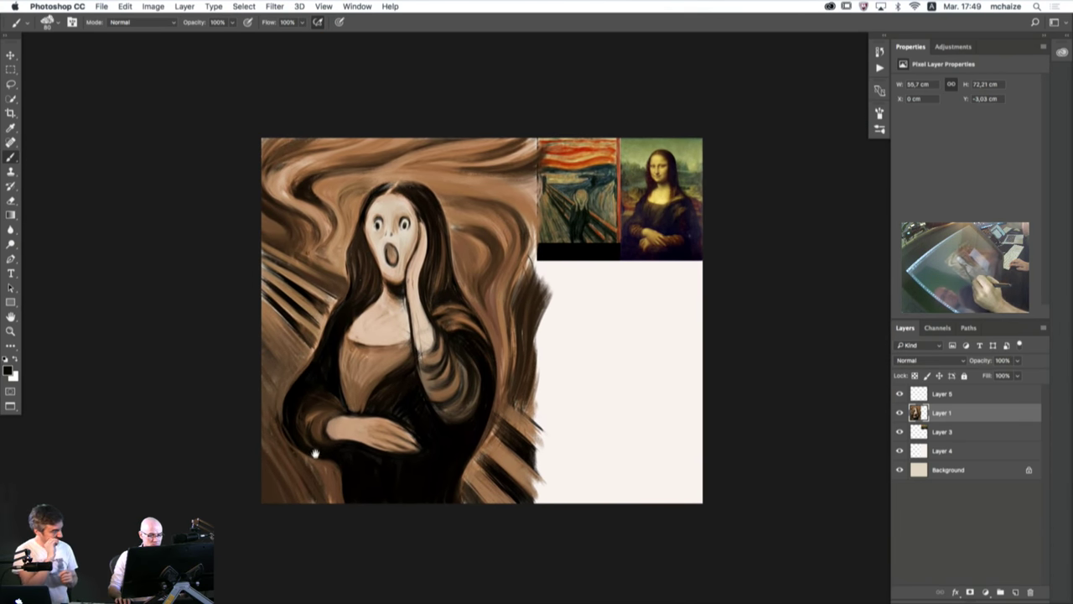
pyautogui.press('super+s')
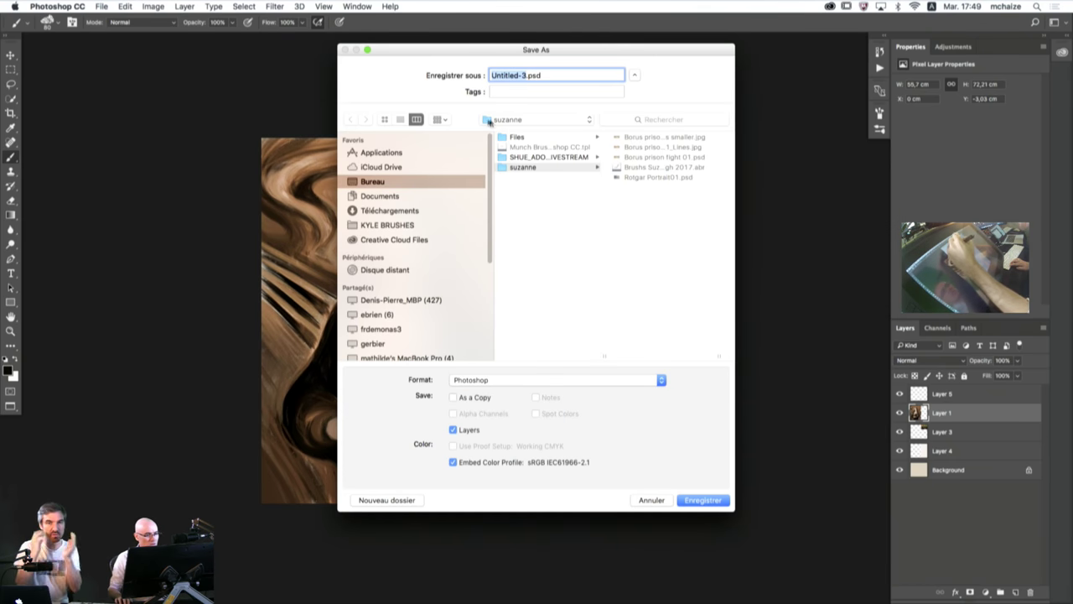
pyautogui.click(387, 501)
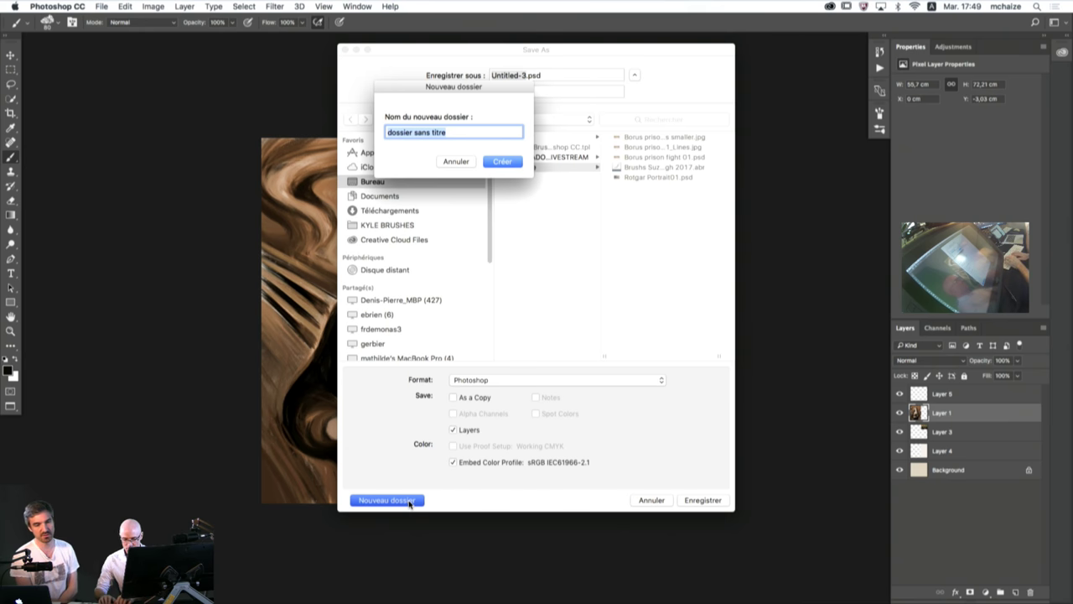
pyautogui.write('KYLE')
pyautogui.press('Return')
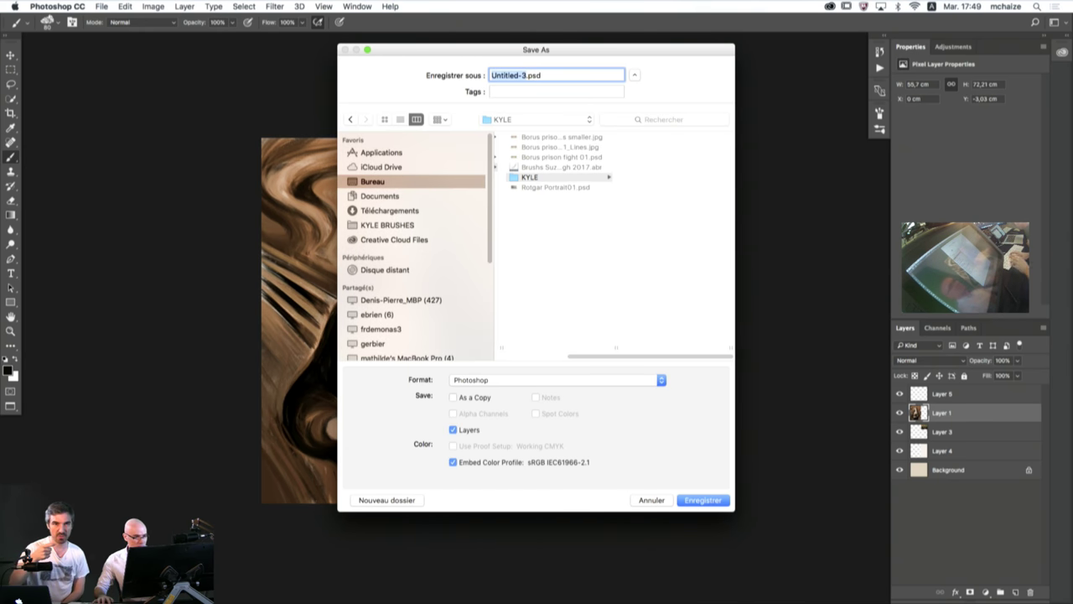
# - Save the painting as monascream.psd in Photoshop format with layers and the embedded color profile
pyautogui.write('monascream')
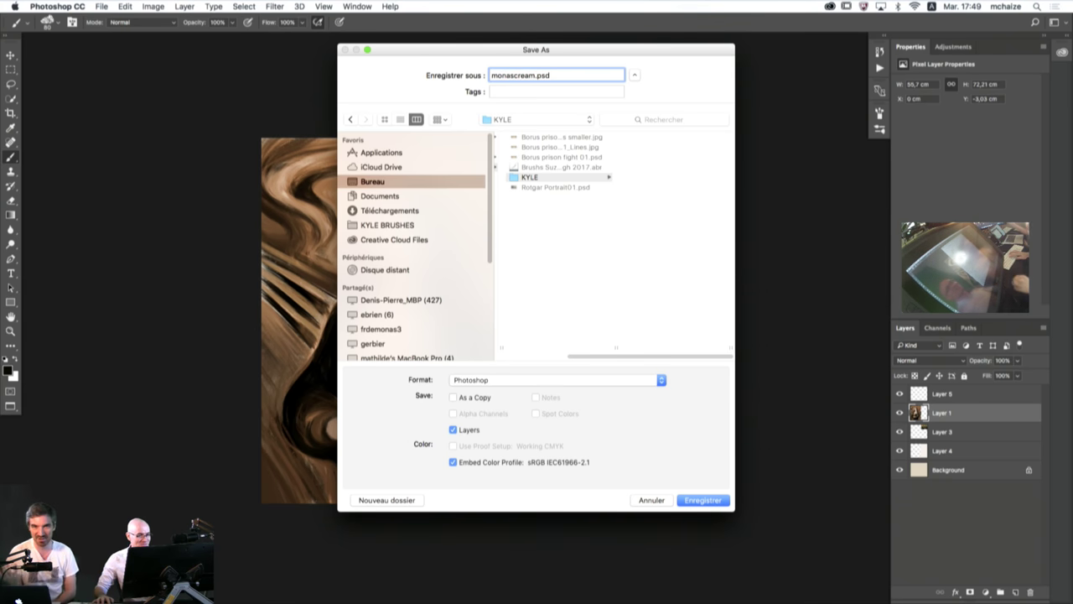
pyautogui.press('Return')
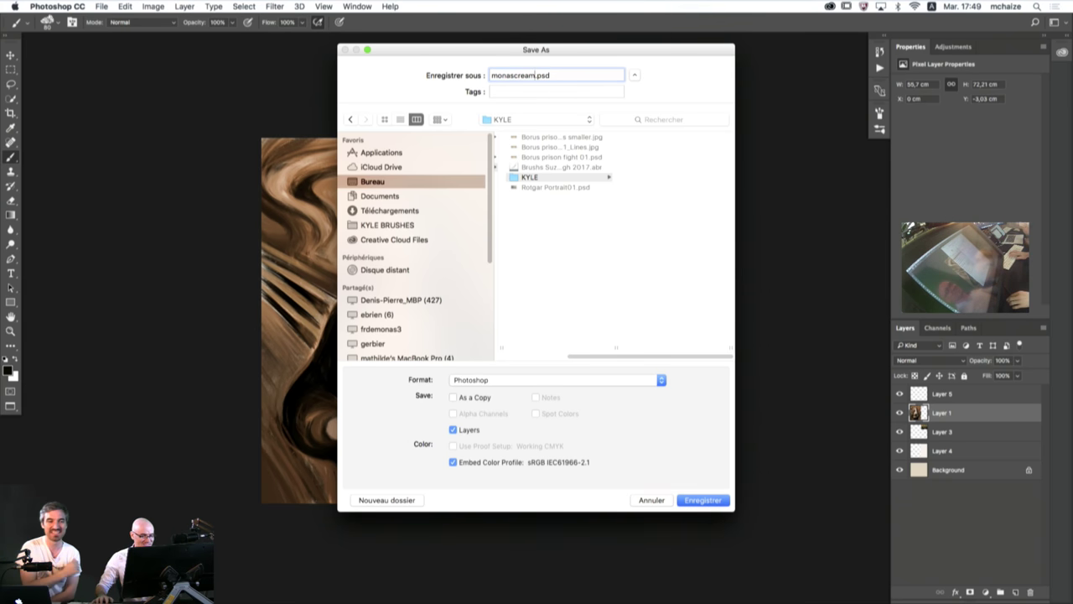
pyautogui.click(671, 258)
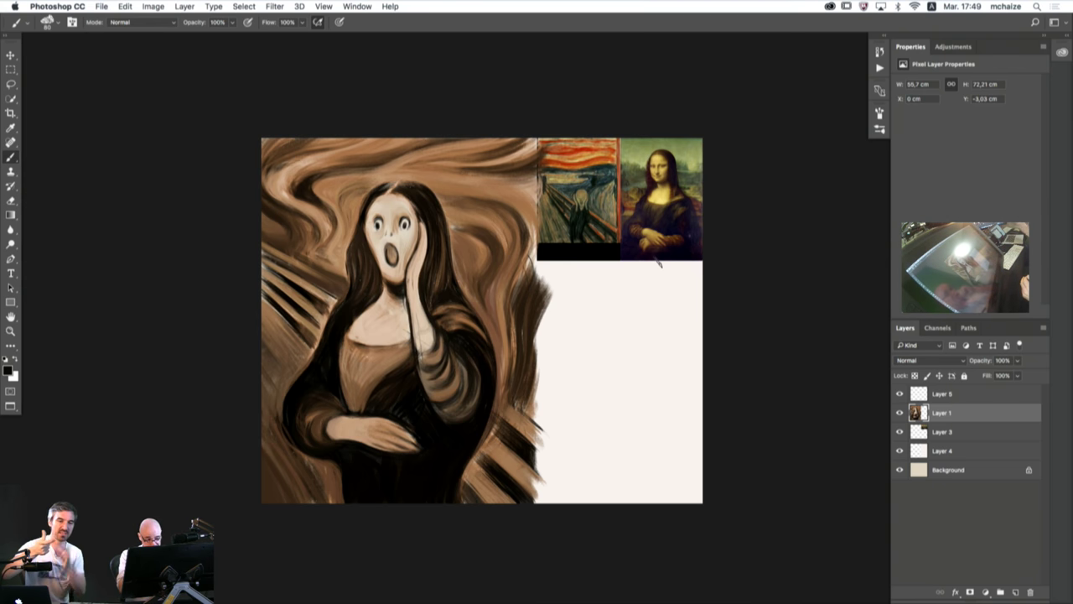
# - Rework the upper sleeve folds of the raised arm below the wrist with sampled brown and dark tones
pyautogui.keyDown('super'); pyautogui.click(435, 371); pyautogui.keyUp('super')
pyautogui.keyDown('super'); pyautogui.click(435, 371); pyautogui.keyUp('super')
pyautogui.keyDown('alt'); pyautogui.click(437, 287); pyautogui.keyUp('alt')
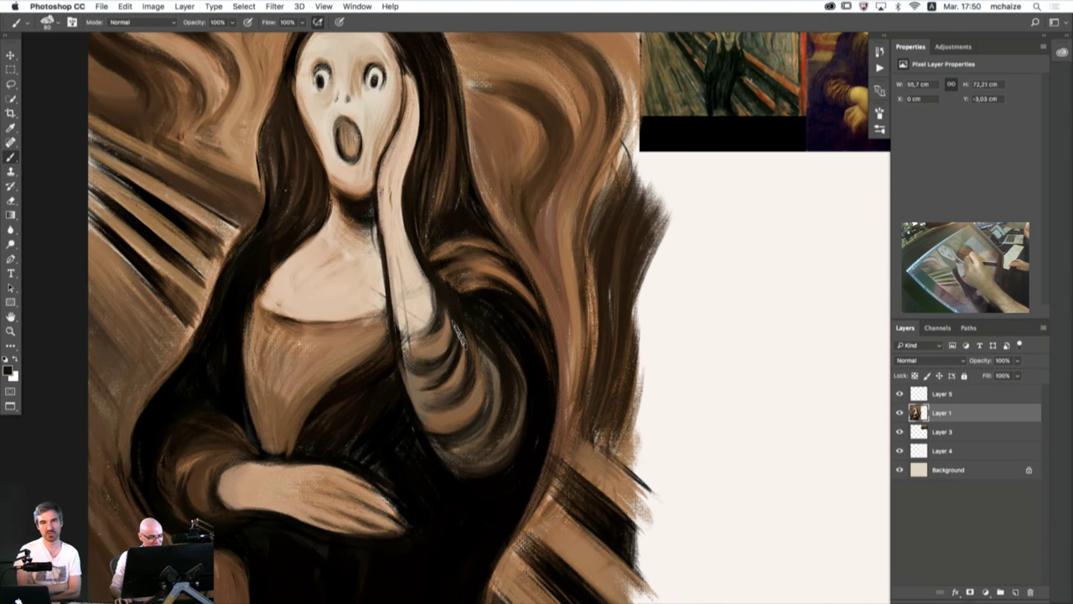
pyautogui.keyDown('alt'); pyautogui.click(482, 382); pyautogui.keyUp('alt')
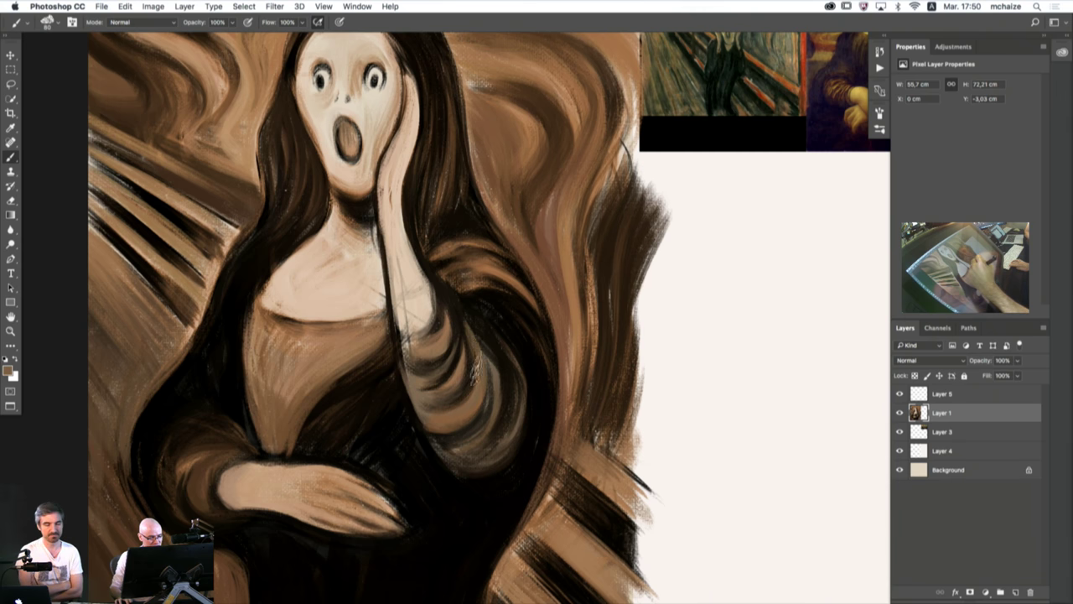
pyautogui.keyDown('alt'); pyautogui.click(474, 335); pyautogui.keyUp('alt')
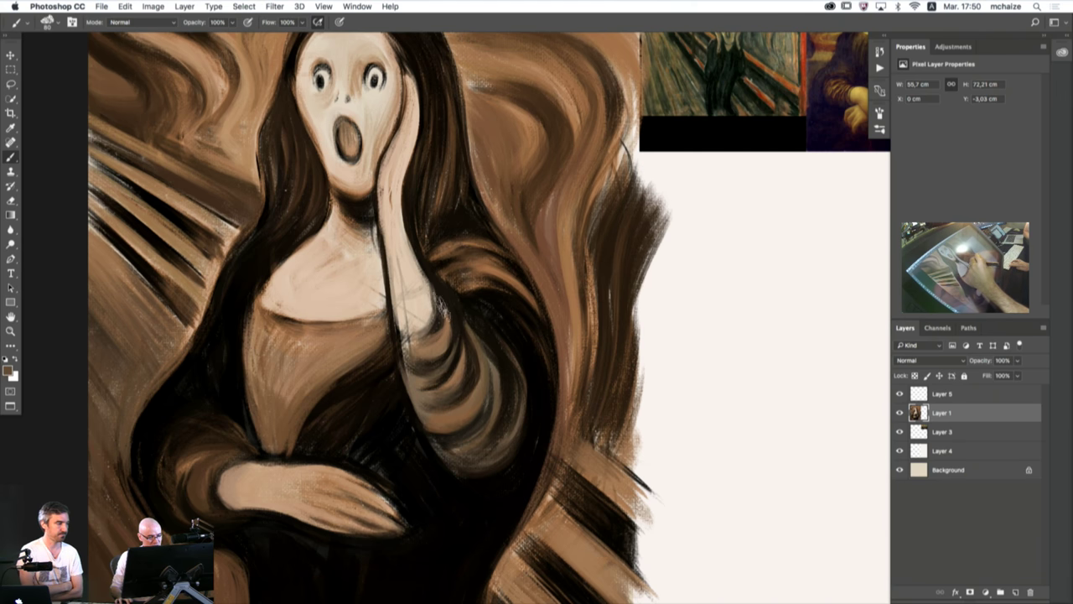
pyautogui.keyDown('alt'); pyautogui.click(497, 267); pyautogui.keyUp('alt')
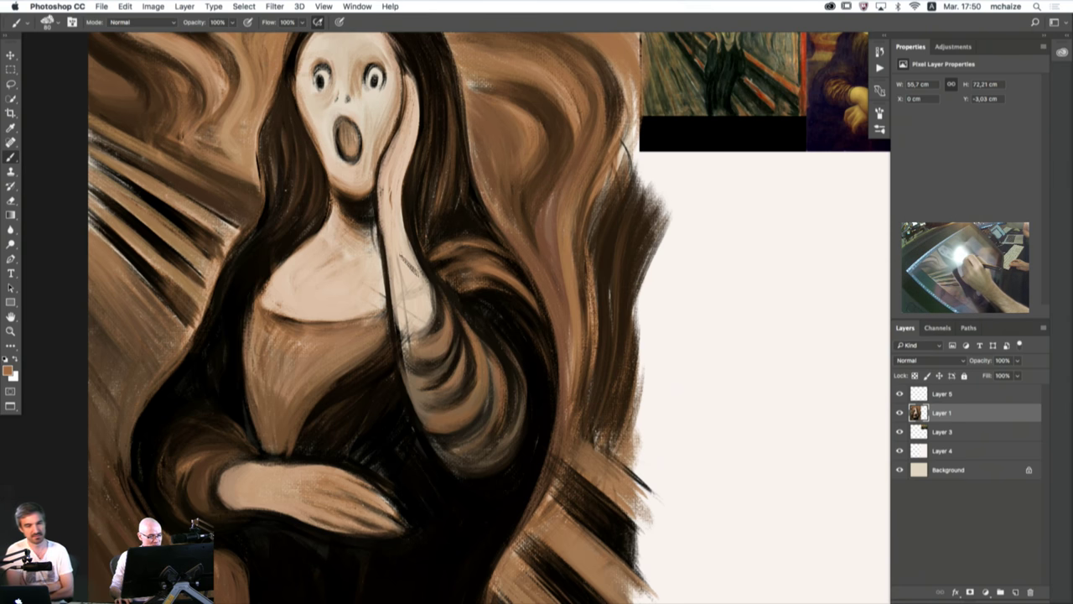
pyautogui.keyDown('alt'); pyautogui.click(464, 327); pyautogui.keyUp('alt')
pyautogui.moveTo(461, 329)
pyautogui.mouseDown()
pyautogui.moveTo(437, 363)
pyautogui.moveTo(457, 341)
pyautogui.moveTo(448, 358)
pyautogui.mouseUp()
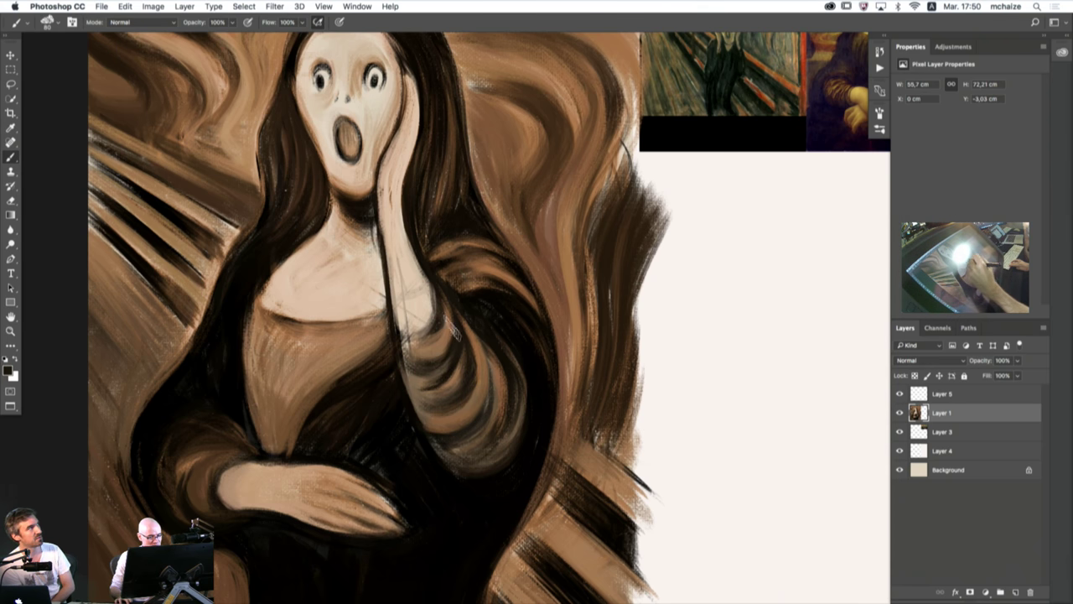
pyautogui.keyDown('alt'); pyautogui.click(476, 340); pyautogui.keyUp('alt')
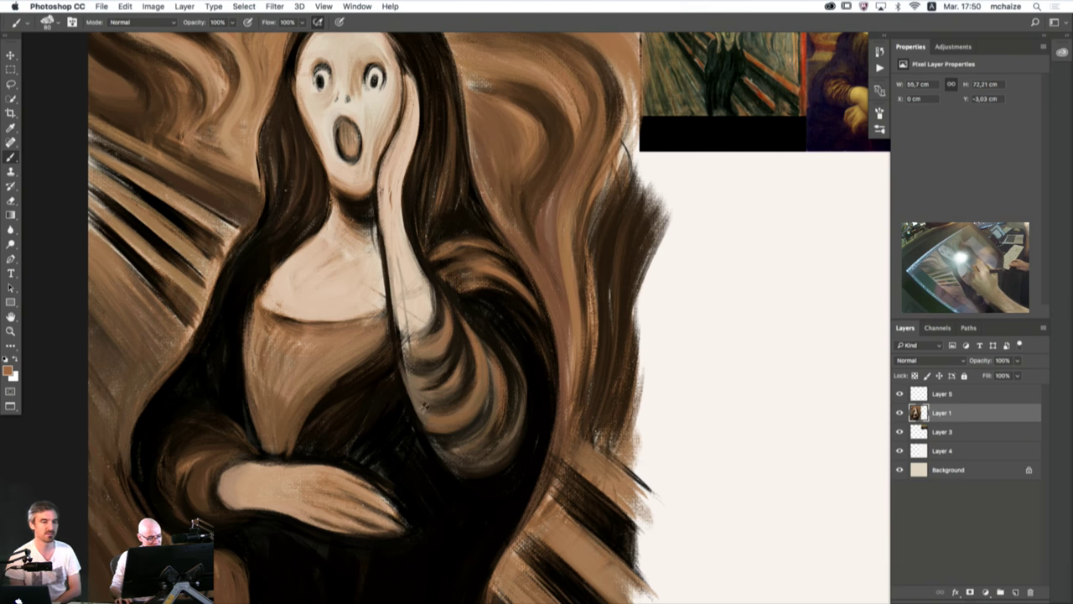
# - Shade the lower sleeve folds of the raised arm in sampled browns and darken the sleeve's inner edge with black
pyautogui.moveTo(426, 409)
pyautogui.mouseDown()
pyautogui.moveTo(435, 440)
pyautogui.moveTo(426, 430)
pyautogui.mouseUp()
pyautogui.moveTo(405, 378); pyautogui.dragTo(417, 416)
pyautogui.keyDown('alt'); pyautogui.click(413, 381); pyautogui.keyUp('alt')
pyautogui.keyDown('alt'); pyautogui.click(445, 410); pyautogui.keyUp('alt')
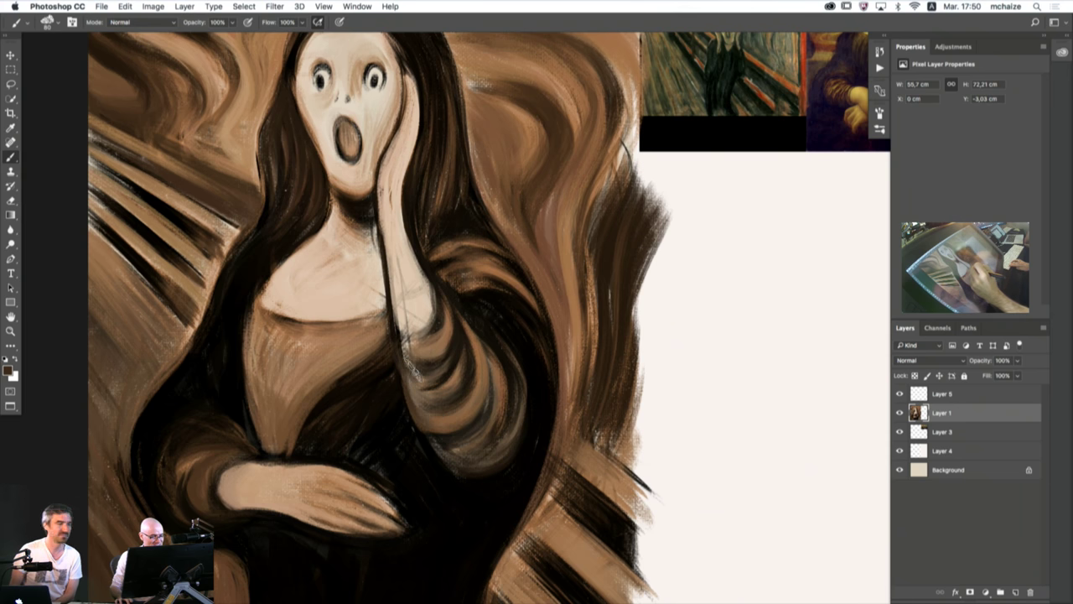
pyautogui.keyDown('alt'); pyautogui.click(433, 380); pyautogui.keyUp('alt')
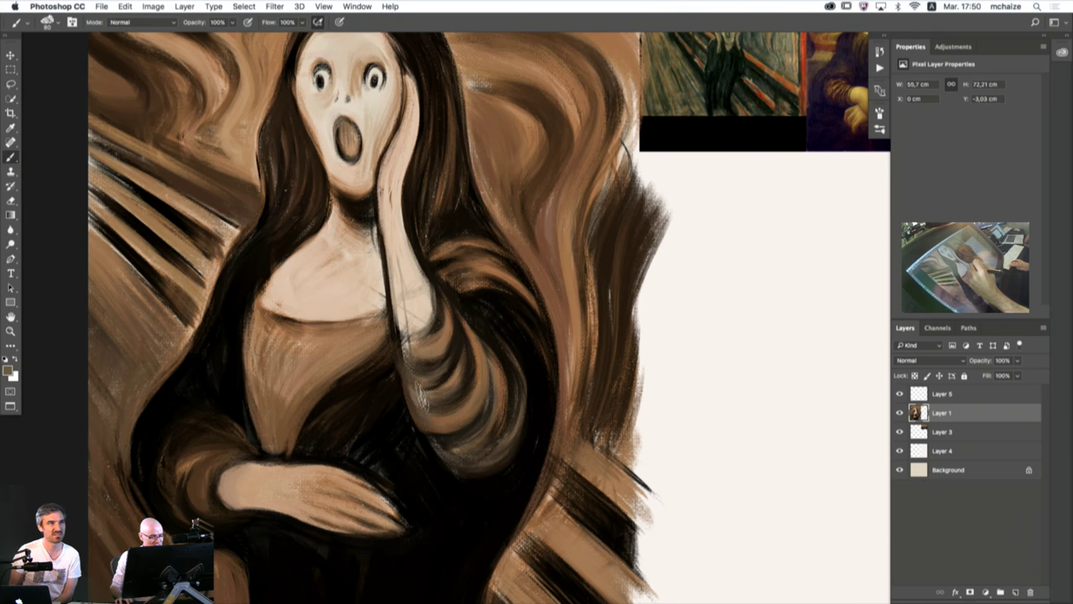
pyautogui.keyDown('alt'); pyautogui.click(394, 384); pyautogui.keyUp('alt')
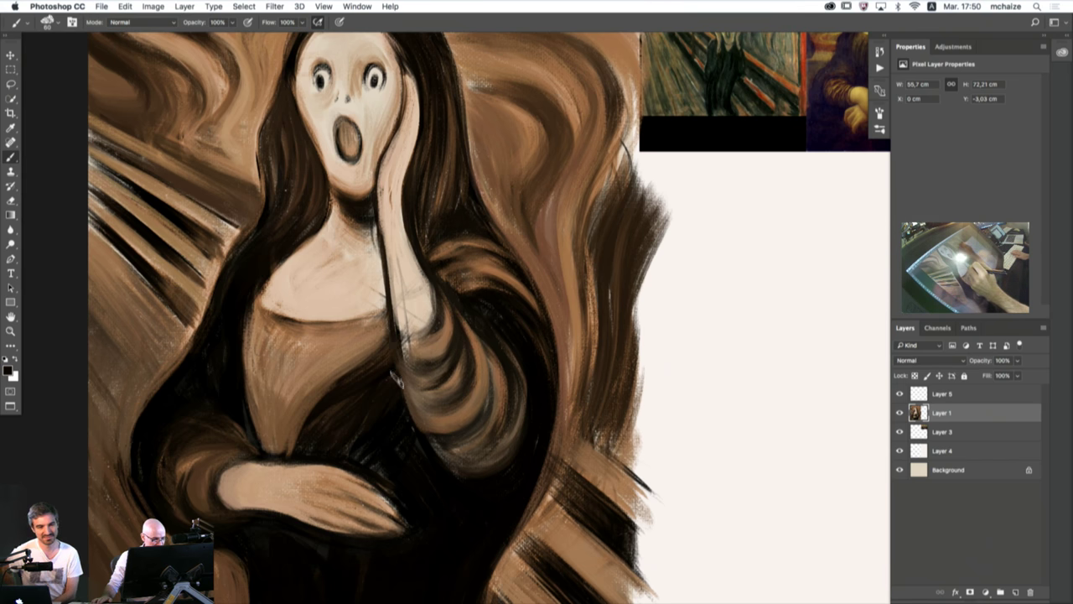
pyautogui.moveTo(389, 340); pyautogui.dragTo(408, 394)
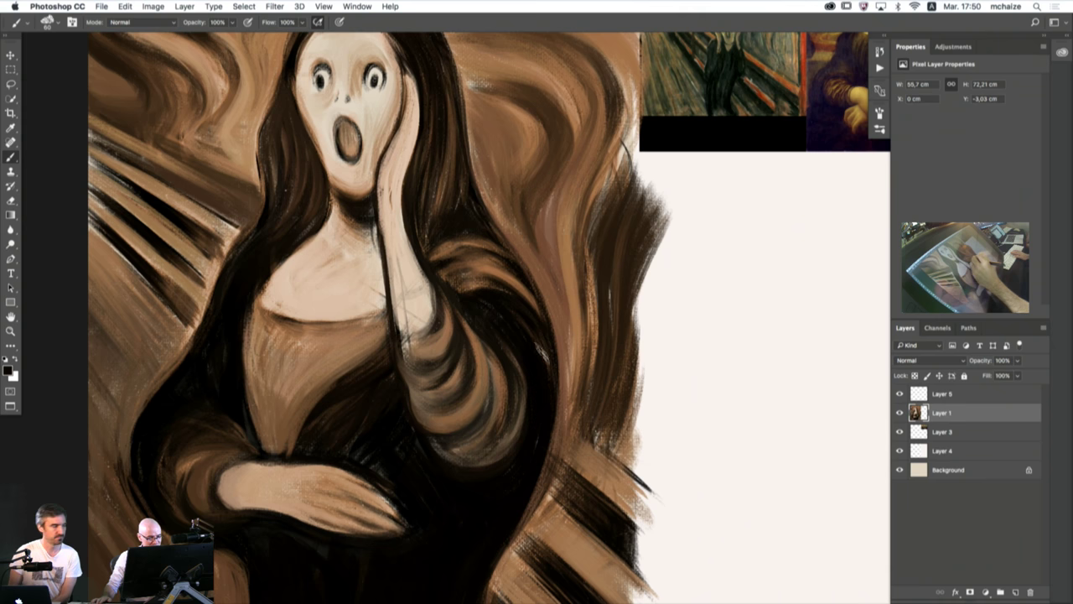
# - Paint curved dark and brown folds into the shoulder drapery above the raised arm's sleeve
pyautogui.keyDown('alt'); pyautogui.click(468, 282); pyautogui.keyUp('alt')
pyautogui.moveTo(527, 309)
pyautogui.mouseDown()
pyautogui.moveTo(478, 290)
pyautogui.moveTo(489, 304)
pyautogui.moveTo(507, 295)
pyautogui.moveTo(490, 304)
pyautogui.moveTo(502, 297)
pyautogui.moveTo(460, 269)
pyautogui.mouseUp()
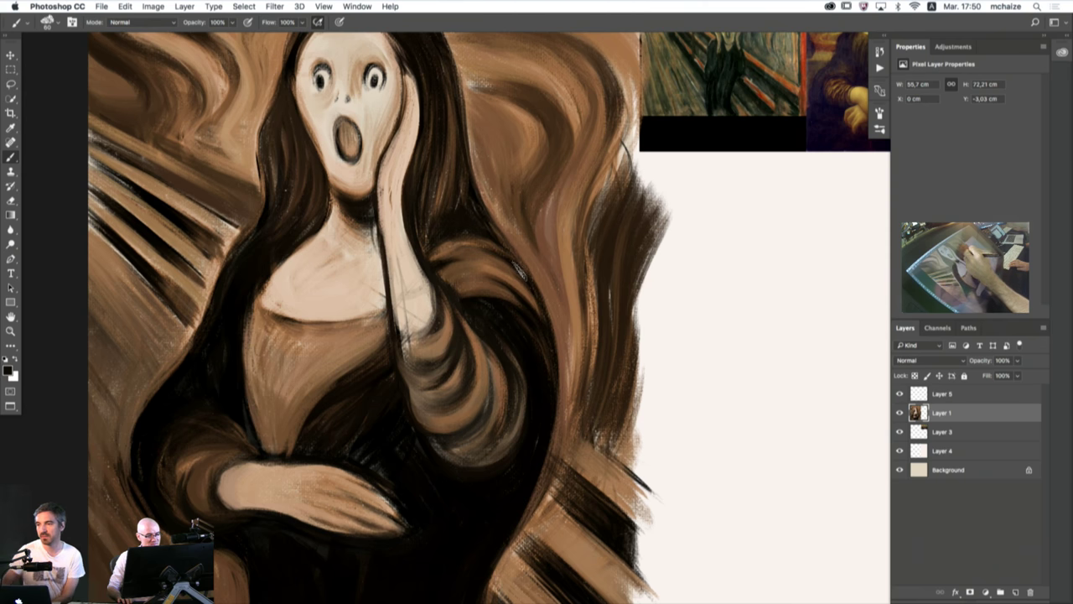
pyautogui.moveTo(470, 270); pyautogui.dragTo(520, 294)
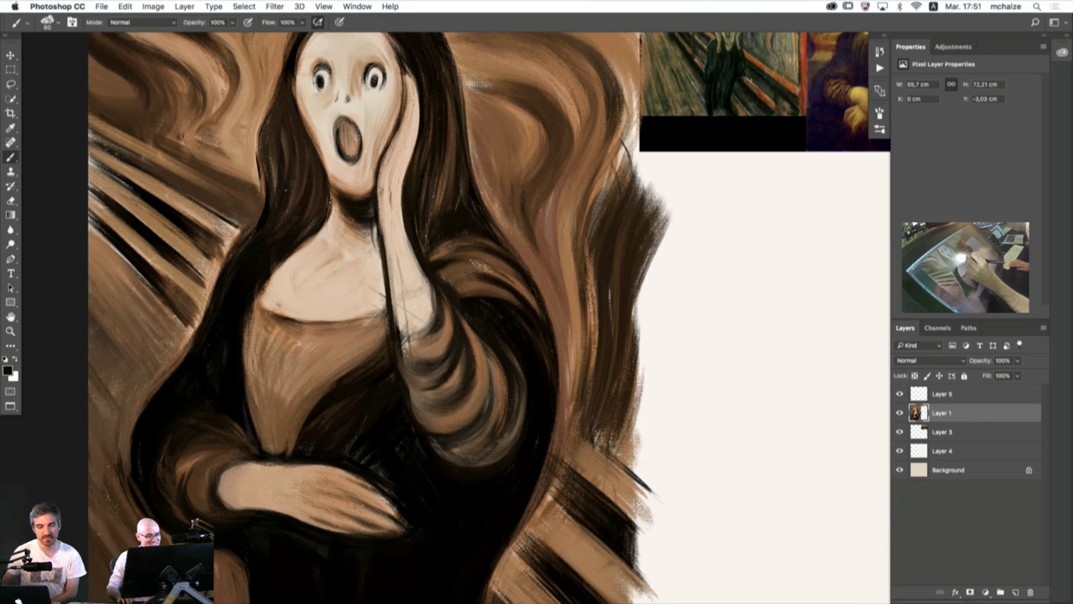
pyautogui.keyDown('alt'); pyautogui.click(484, 255); pyautogui.keyUp('alt')
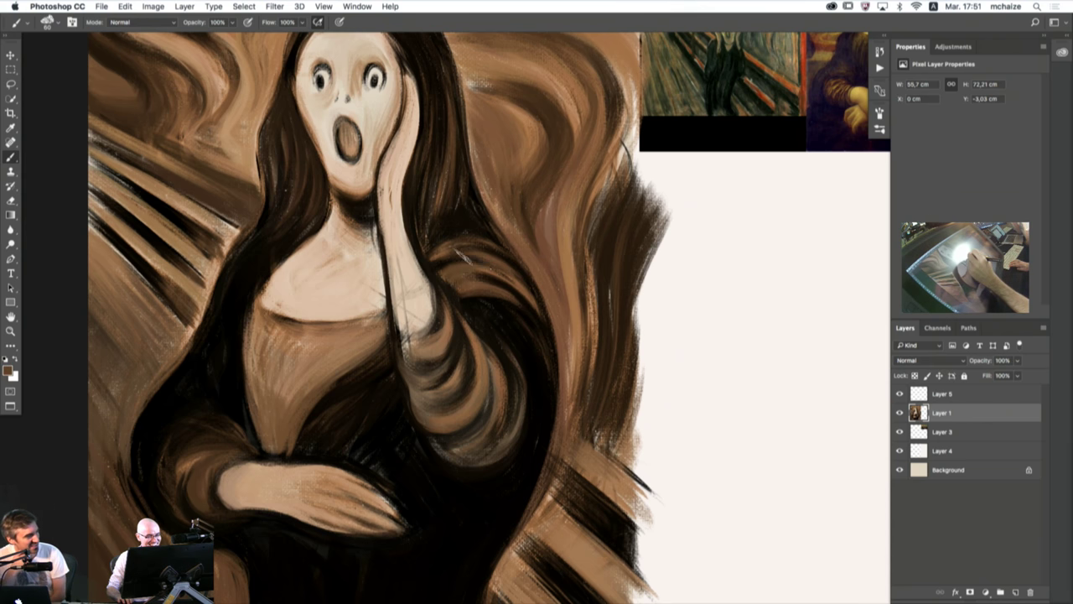
pyautogui.moveTo(483, 263); pyautogui.dragTo(514, 281)
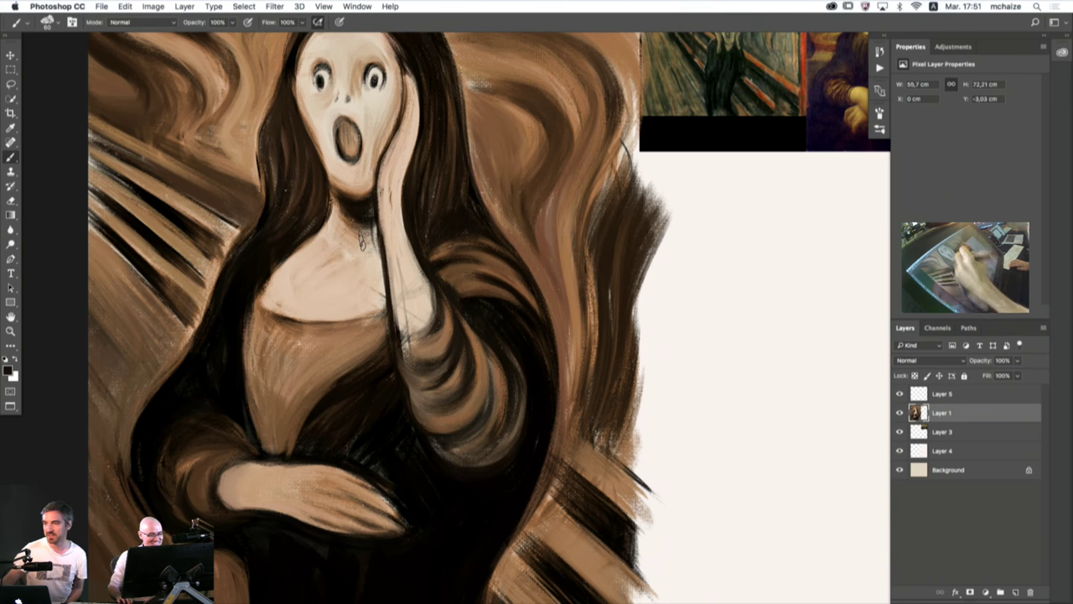
# - Add lighter streaks between the dark folds of the shoulder drapery and sample a brown from the adjacent background
pyautogui.keyDown('alt'); pyautogui.click(295, 412); pyautogui.keyUp('alt')
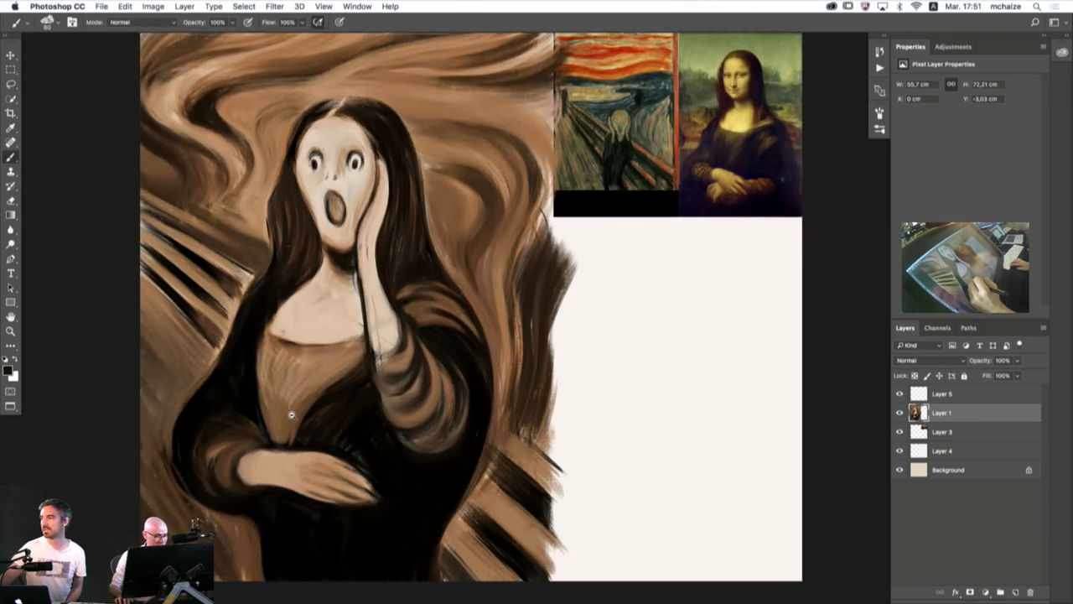
pyautogui.keyDown('alt'); pyautogui.click(294, 412); pyautogui.keyUp('alt')
pyautogui.moveTo(228, 422); pyautogui.dragTo(319, 410)
pyautogui.keyDown('super'); pyautogui.click(459, 322); pyautogui.keyUp('super')
pyautogui.scroll(2, 458, 321)
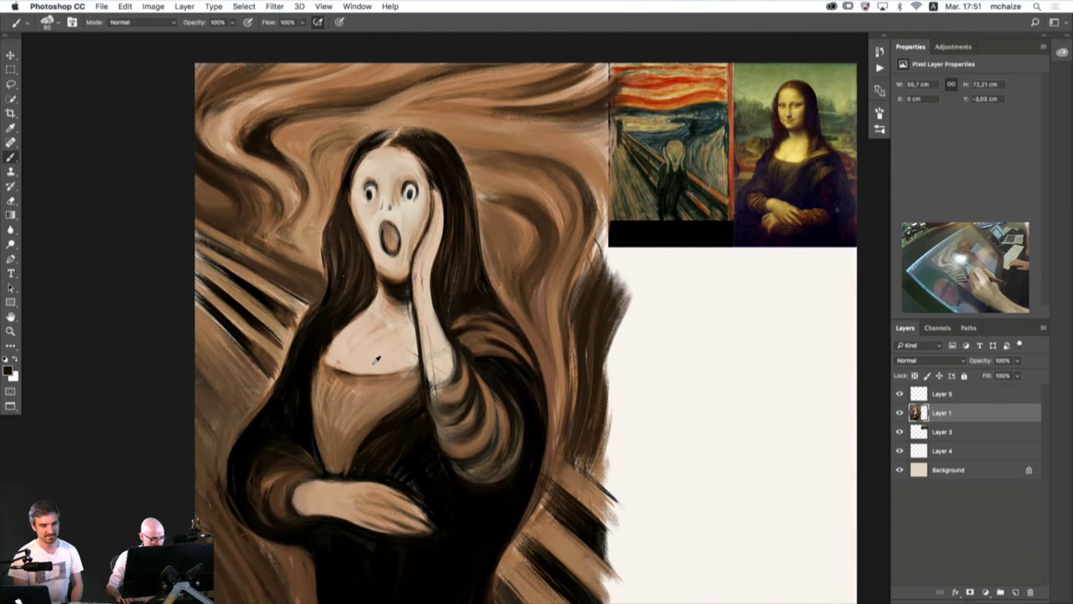
pyautogui.scroll(1, 494, 340)
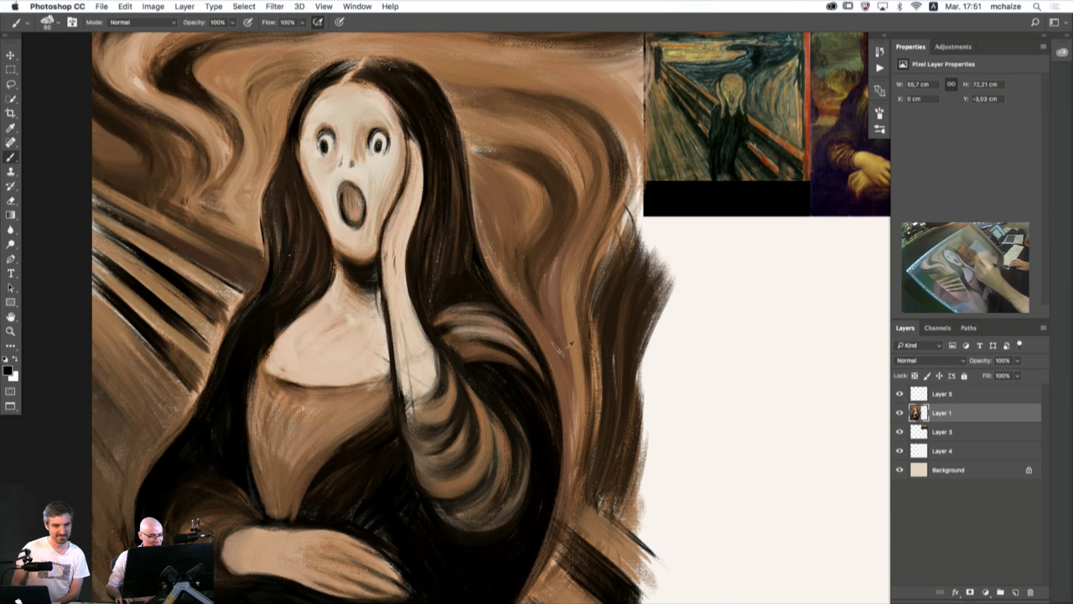
pyautogui.keyDown('alt'); pyautogui.click(564, 345); pyautogui.keyUp('alt')
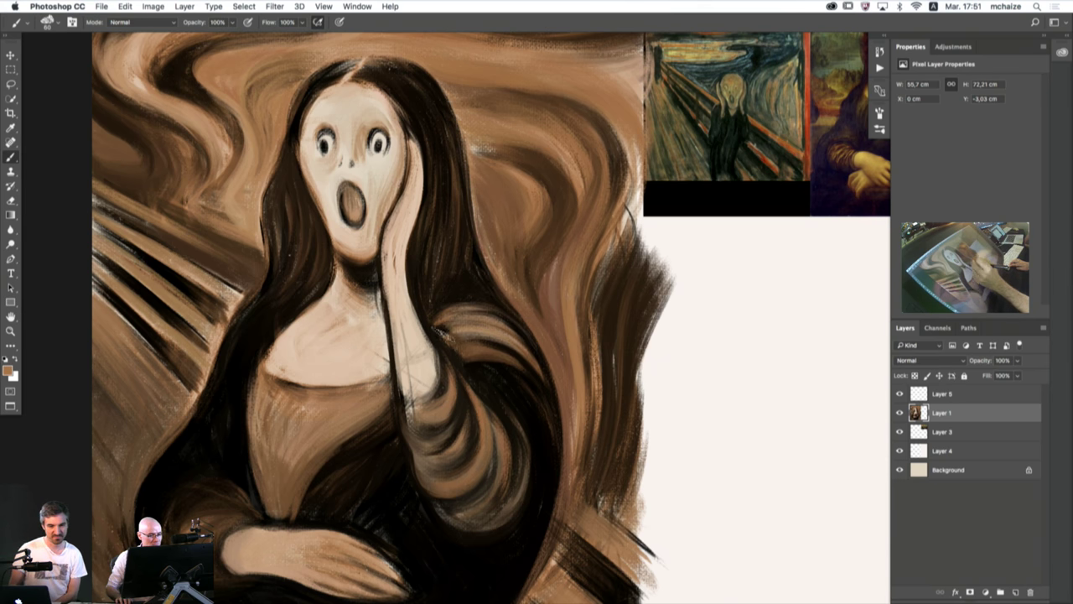
# - Create a new empty layer above Layer 5
pyautogui.scroll(-3, 361, 432)
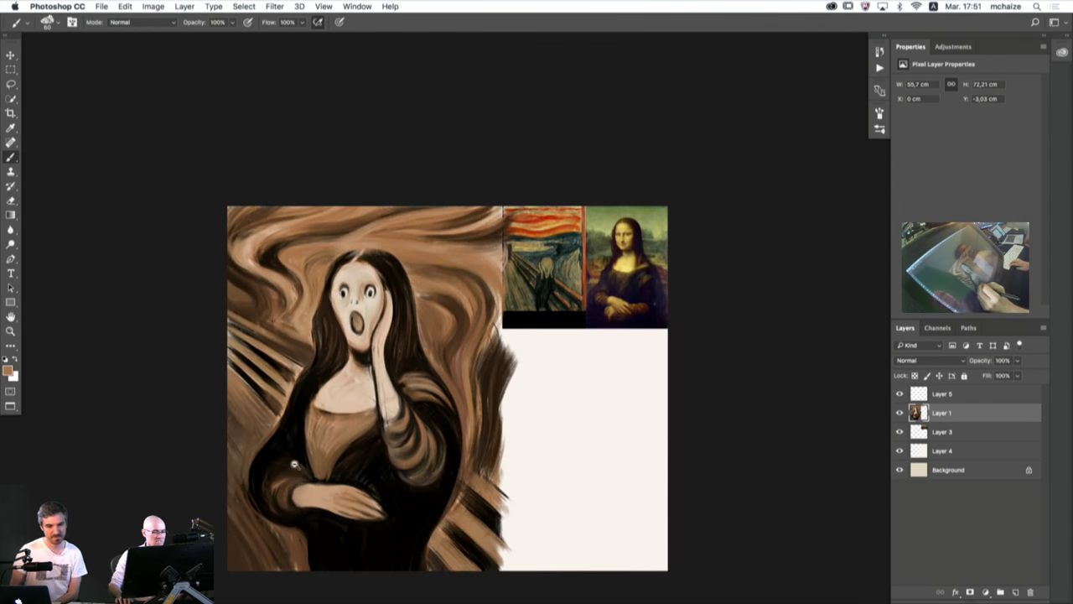
pyautogui.scroll(-2, 294, 464)
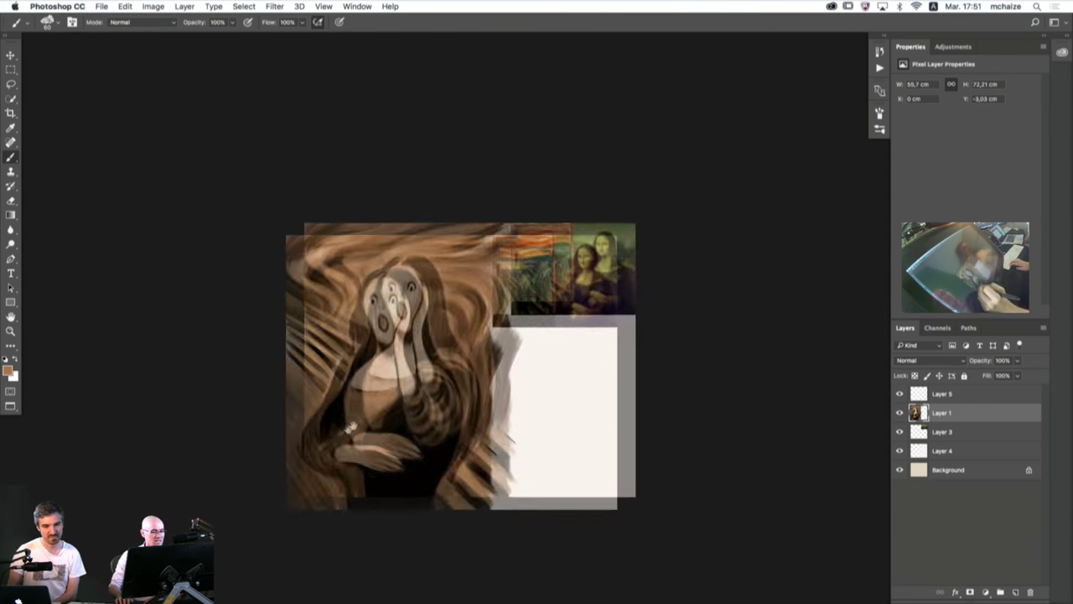
pyautogui.scroll(-3, 423, 354)
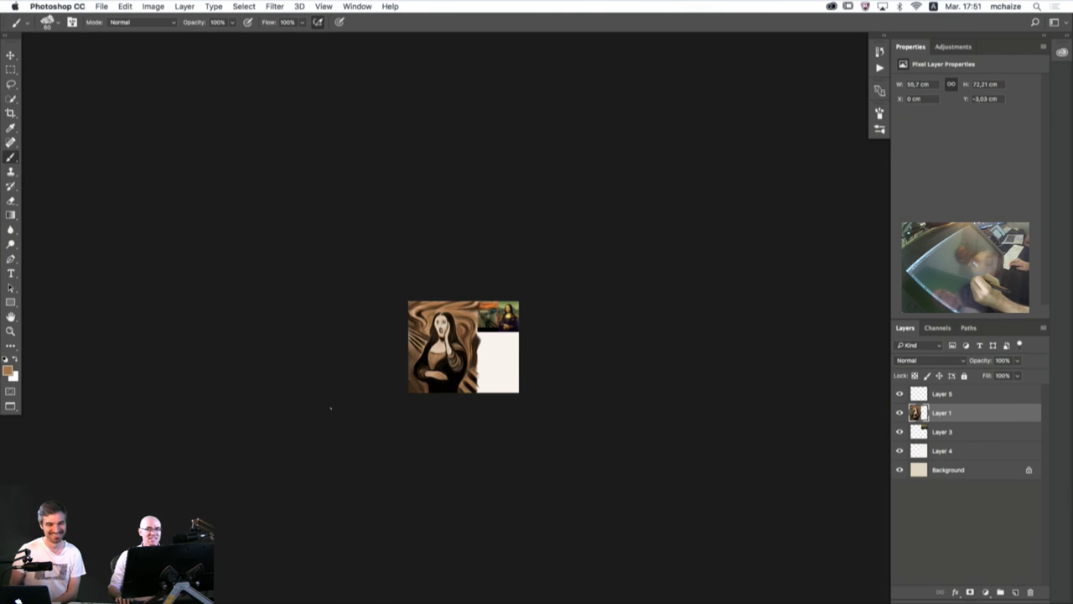
pyautogui.scroll(1, 432, 368)
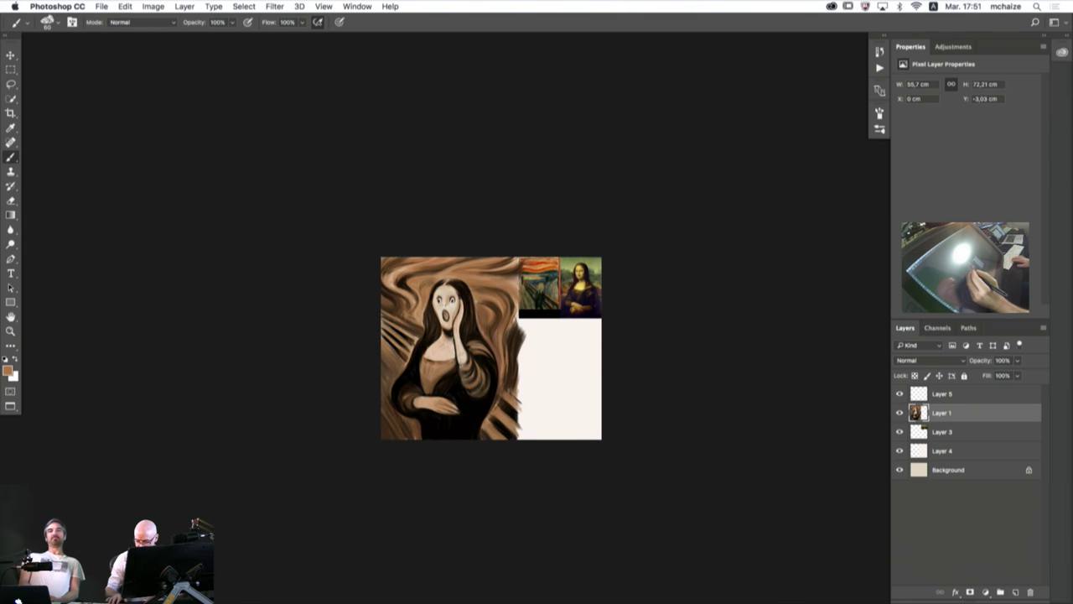
pyautogui.click(921, 394)
pyautogui.click(1016, 593)
# - Cover the reference images and white area beside the painting with a rectangular fill of black sampled from the gown
pyautogui.press('m')
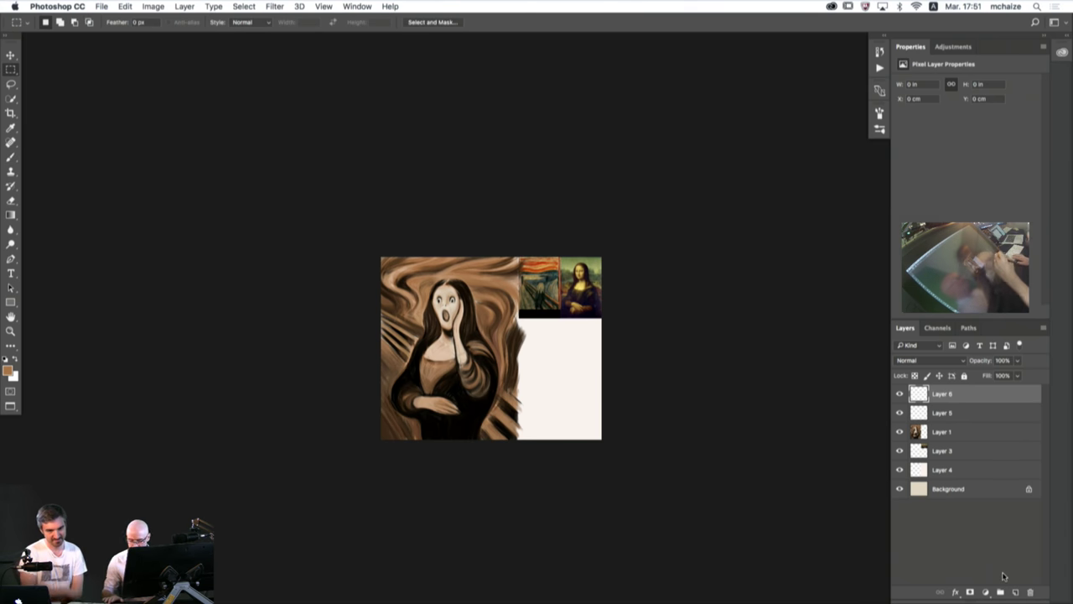
pyautogui.keyDown('super'); pyautogui.click(493, 360); pyautogui.keyUp('super')
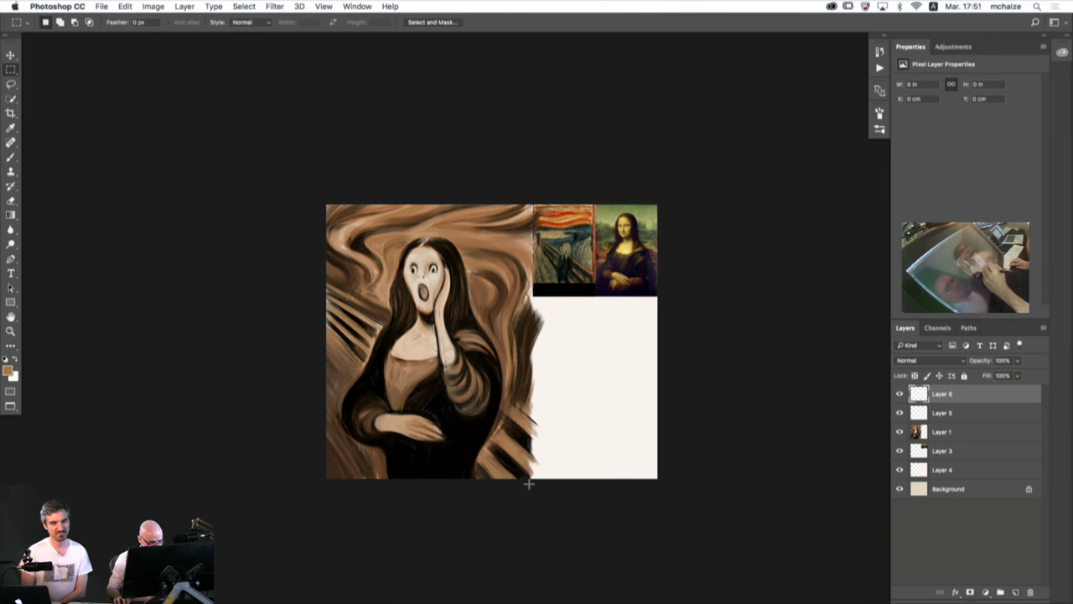
pyautogui.moveTo(529, 482); pyautogui.dragTo(826, 191)
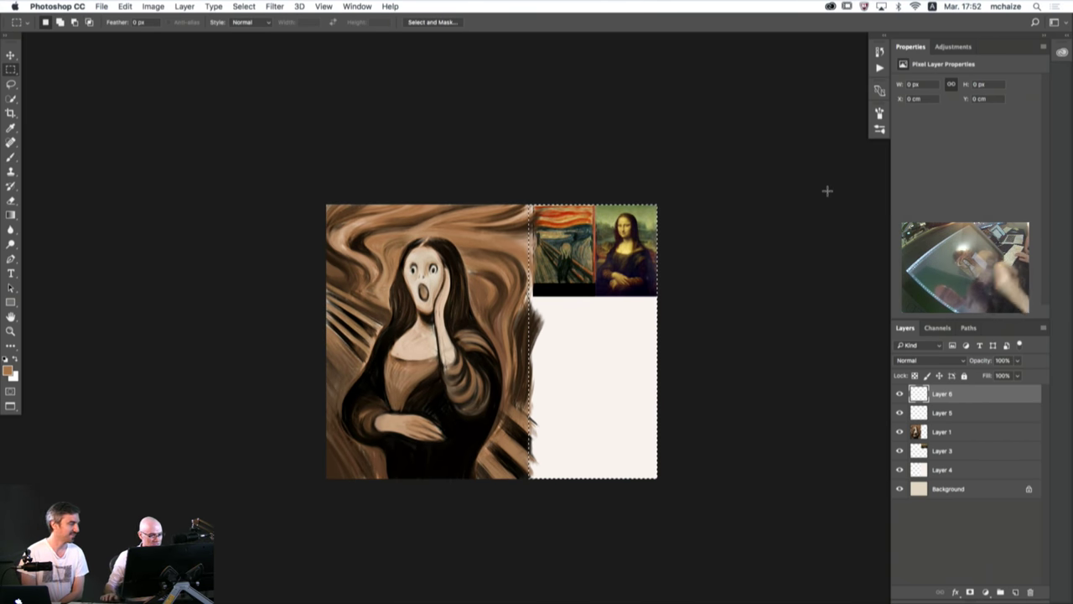
pyautogui.press('i')
pyautogui.click(459, 425)
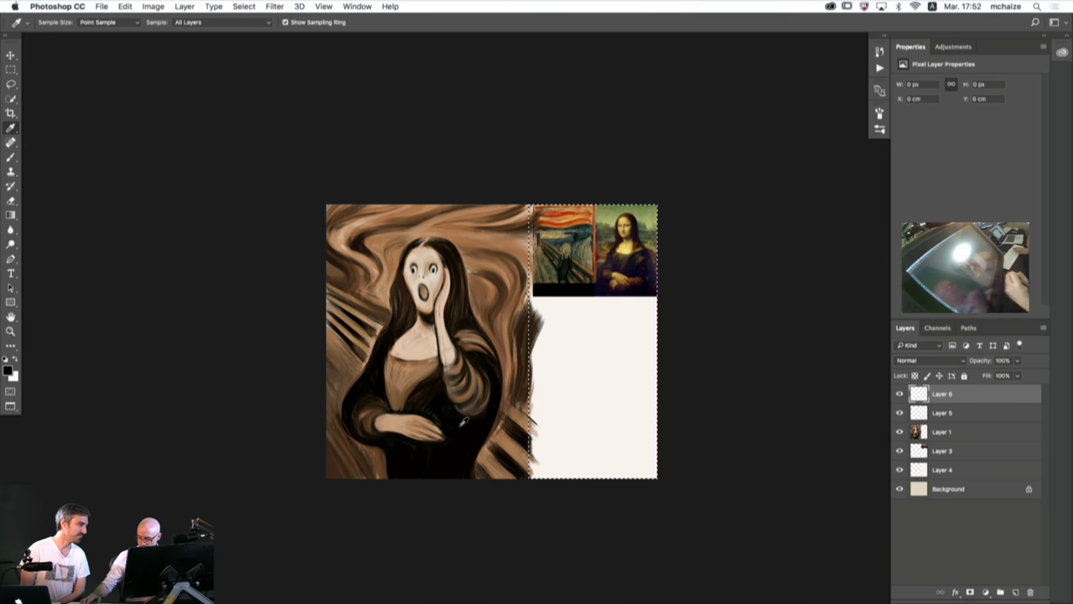
pyautogui.hotkey('alt', 'BackSpace')
pyautogui.press('super+d')
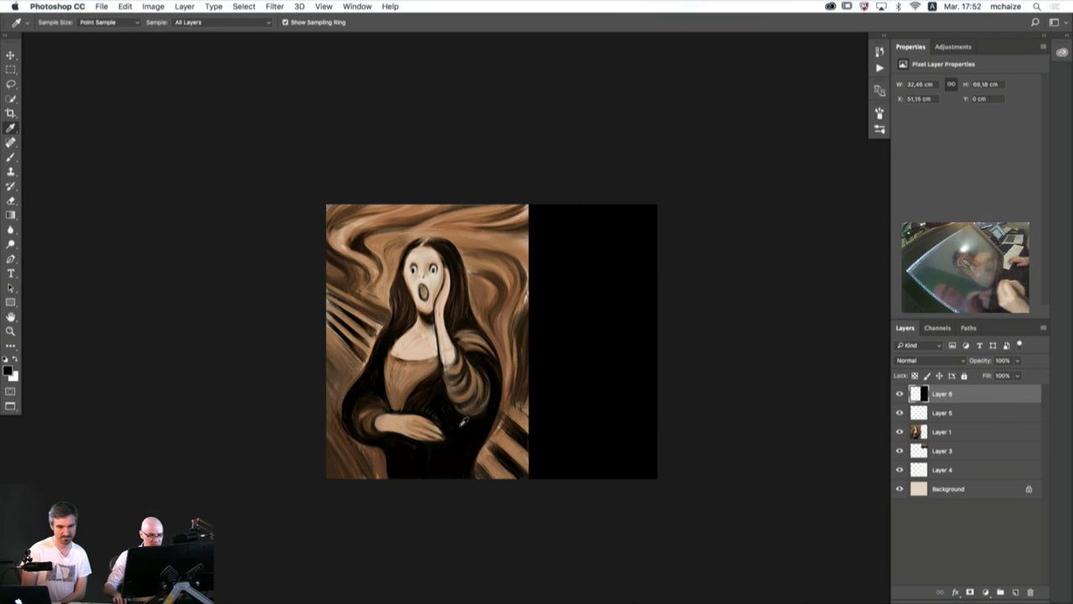
# - Brush light folds across the dark drape on the bodice with tan sampled from the shoulder and a size 100 brush
pyautogui.keyDown('alt'); pyautogui.keyDown('super'); pyautogui.click(378, 435); pyautogui.keyUp('super'); pyautogui.keyUp('alt')
pyautogui.moveTo(343, 453); pyautogui.dragTo(392, 454)
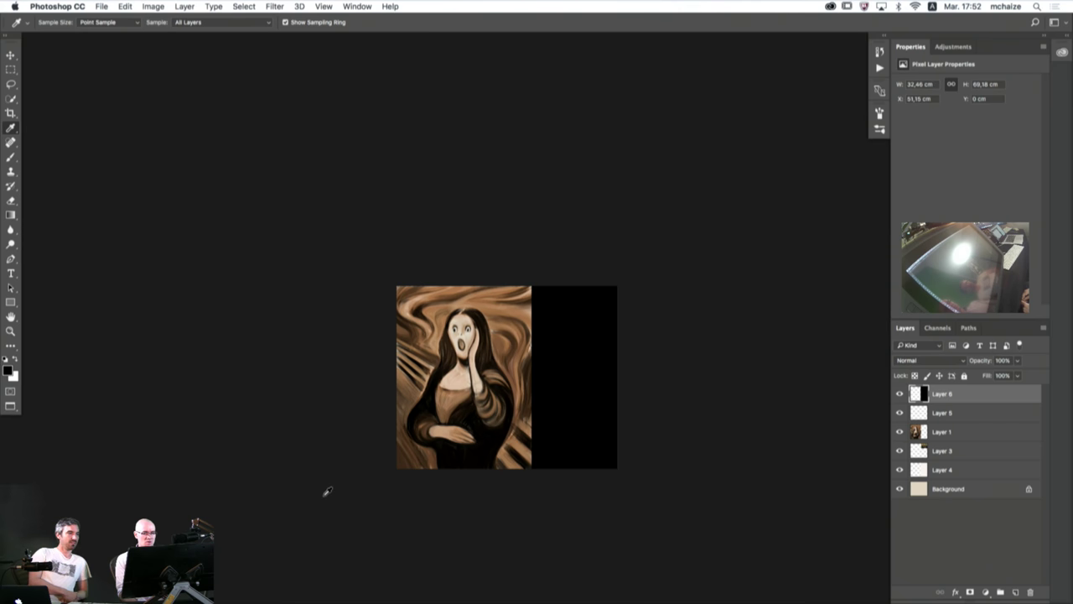
pyautogui.press('b')
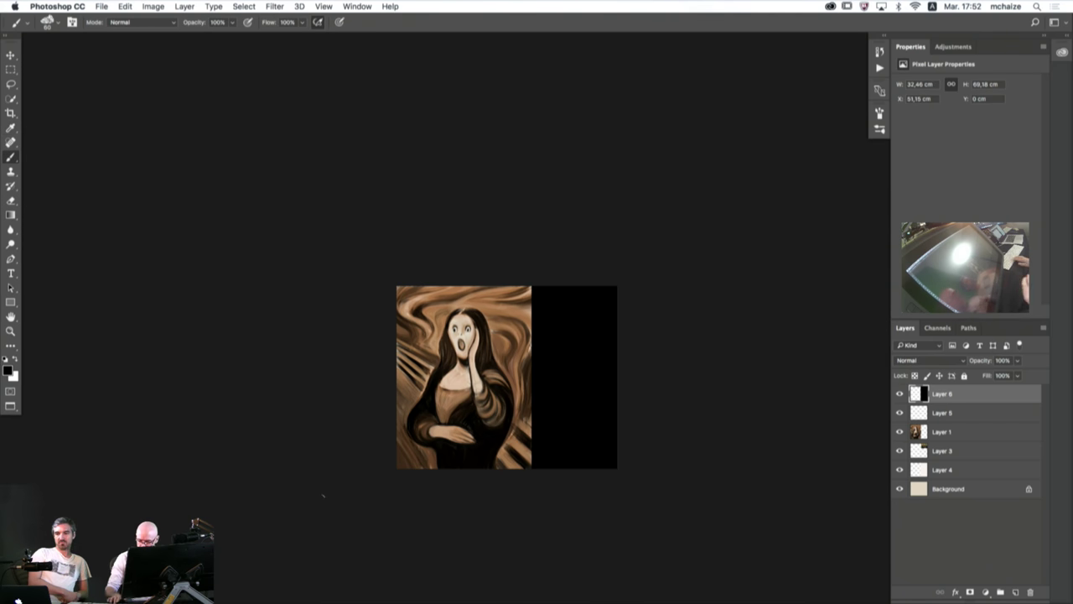
pyautogui.scroll(3, 471, 388)
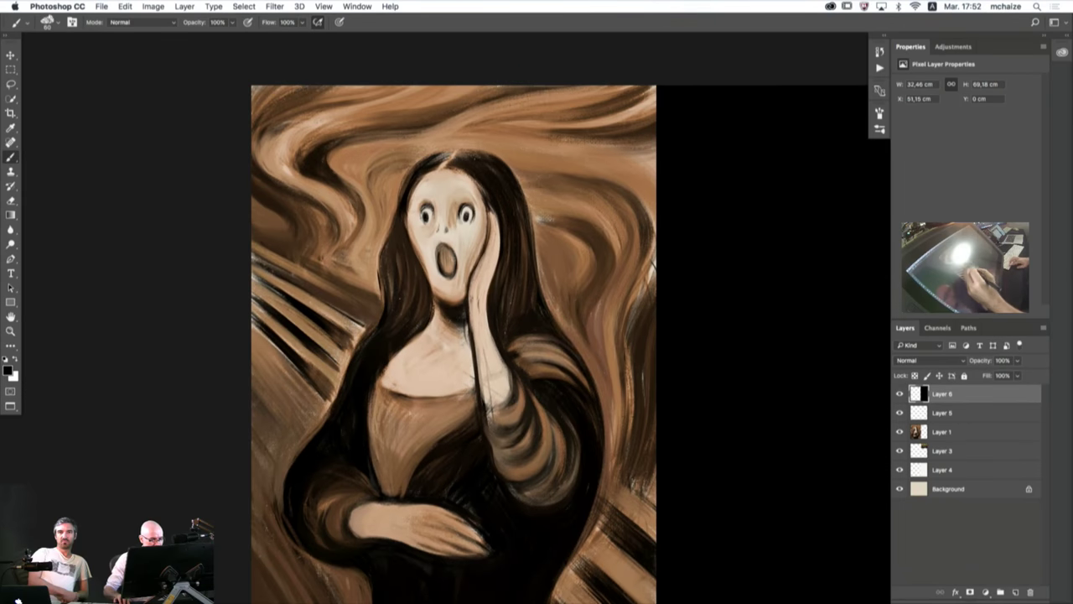
pyautogui.keyDown('alt'); pyautogui.click(544, 356); pyautogui.keyUp('alt')
pyautogui.press(']')
pyautogui.press(']')
pyautogui.press(']')
pyautogui.press(']')
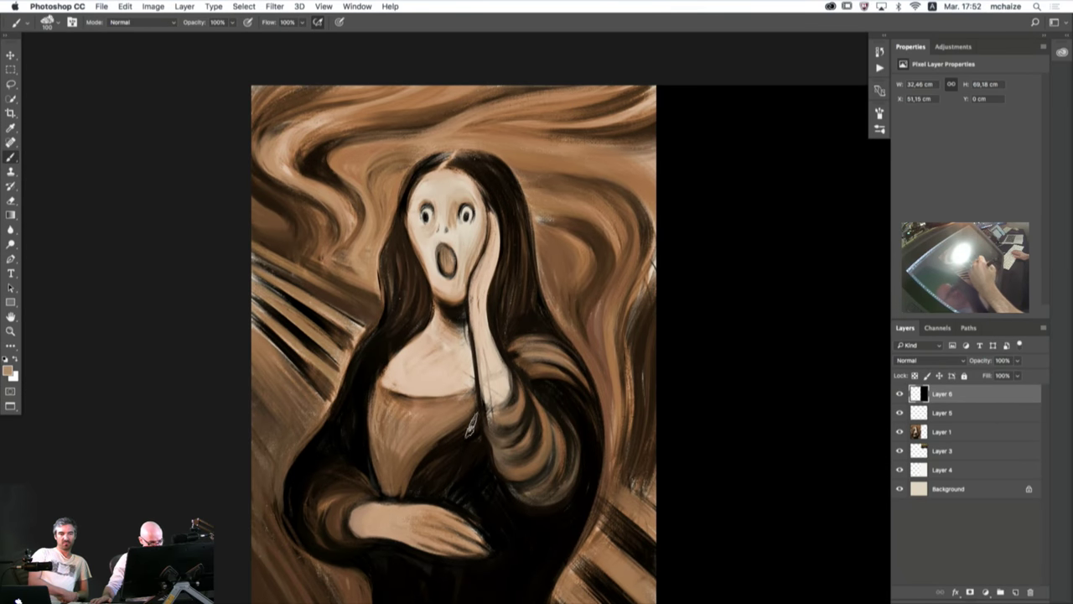
pyautogui.moveTo(474, 420)
pyautogui.mouseDown()
pyautogui.moveTo(444, 463)
pyautogui.moveTo(471, 413)
pyautogui.moveTo(437, 453)
pyautogui.moveTo(464, 450)
pyautogui.moveTo(480, 430)
pyautogui.moveTo(420, 490)
pyautogui.moveTo(451, 462)
pyautogui.moveTo(464, 465)
pyautogui.moveTo(451, 461)
pyautogui.moveTo(444, 475)
pyautogui.moveTo(458, 472)
pyautogui.moveTo(438, 492)
pyautogui.moveTo(477, 445)
pyautogui.moveTo(467, 472)
pyautogui.moveTo(428, 482)
pyautogui.moveTo(435, 463)
pyautogui.moveTo(411, 485)
pyautogui.mouseUp()
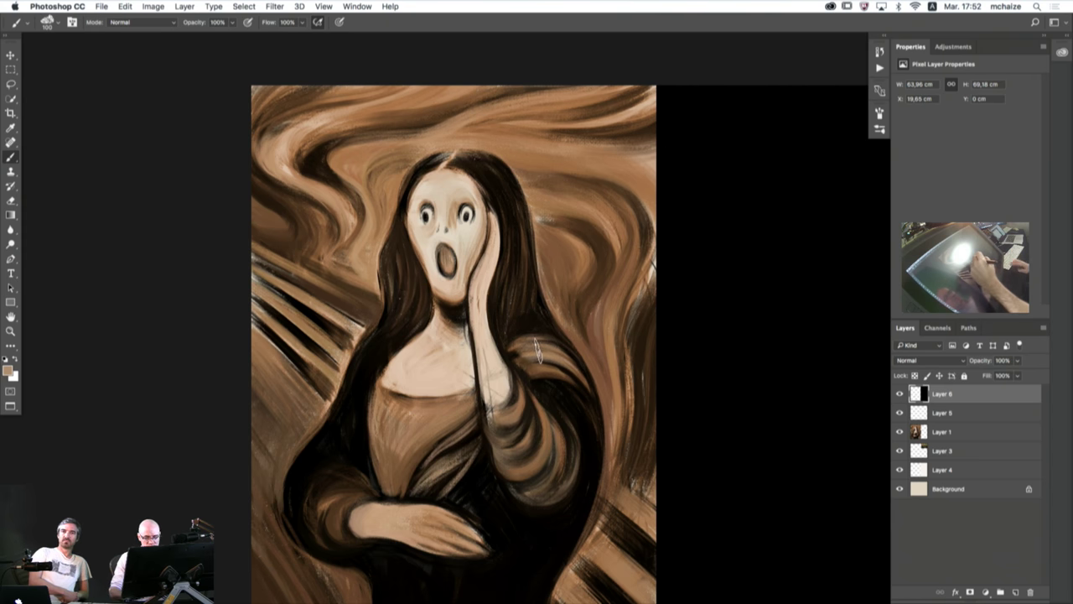
# - Blend the bodice drape folds with a sampled background brown and define their creases and edge with black
pyautogui.keyDown('alt'); pyautogui.click(584, 260); pyautogui.keyUp('alt')
pyautogui.moveTo(472, 451); pyautogui.dragTo(421, 486)
pyautogui.moveTo(475, 421); pyautogui.dragTo(422, 471)
pyautogui.keyDown('alt'); pyautogui.click(481, 469); pyautogui.keyUp('alt')
pyautogui.moveTo(476, 407); pyautogui.dragTo(411, 478)
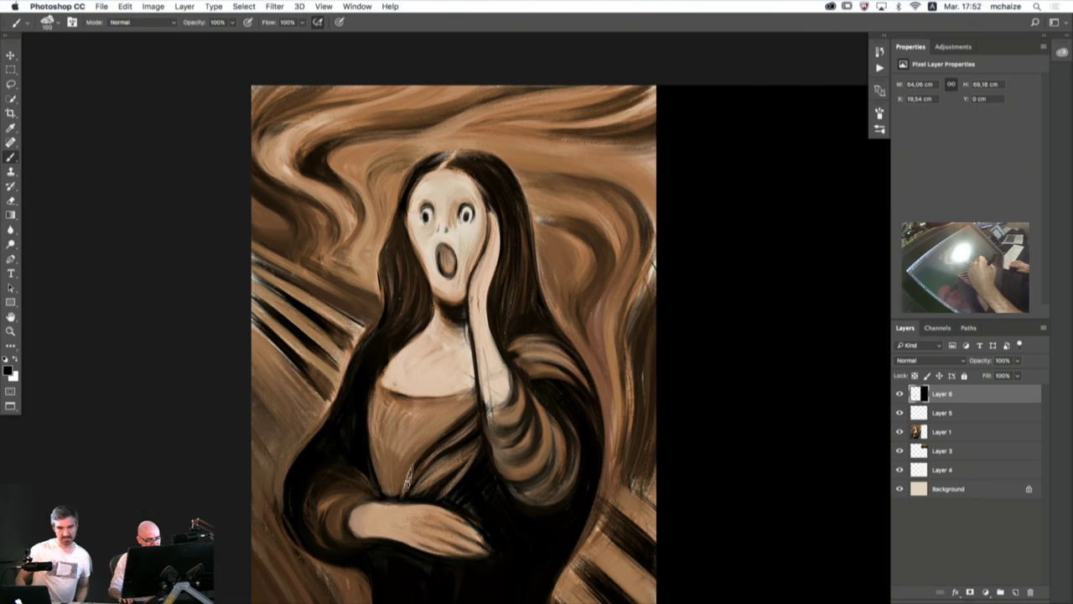
pyautogui.moveTo(478, 396); pyautogui.dragTo(431, 449)
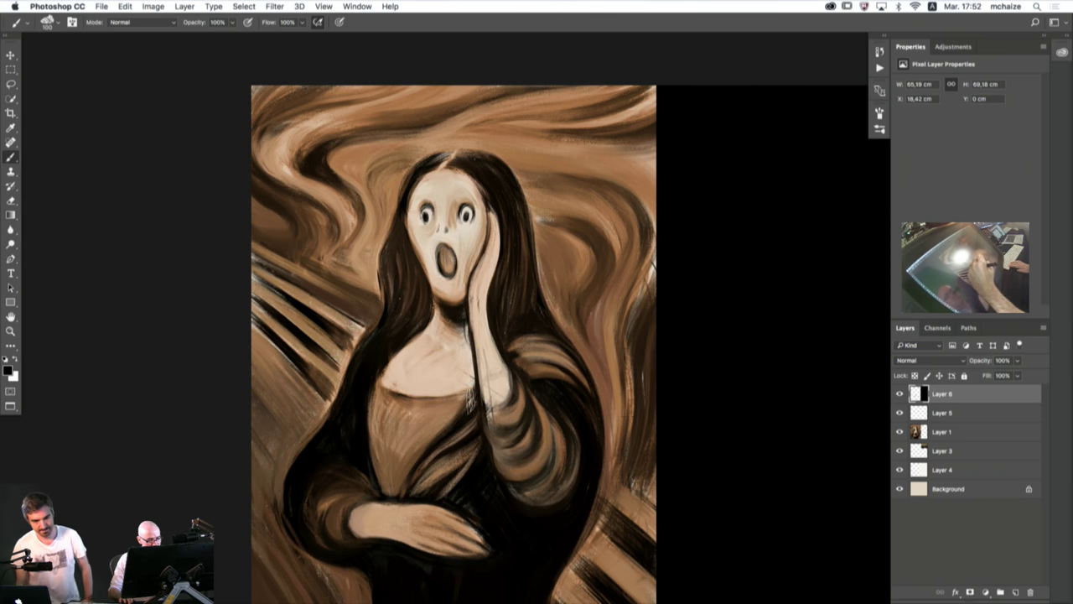
pyautogui.moveTo(470, 394); pyautogui.dragTo(401, 494)
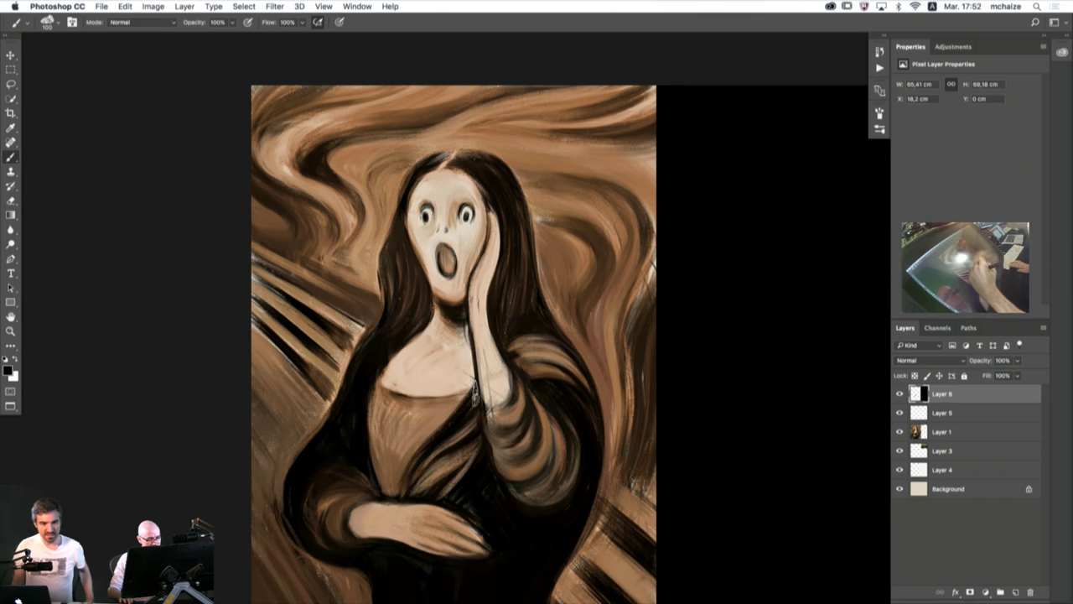
# - Rework the folds of the bodice drape with browns and black sampled from the bodice, drape and gown
pyautogui.keyDown('alt'); pyautogui.click(433, 416); pyautogui.keyUp('alt')
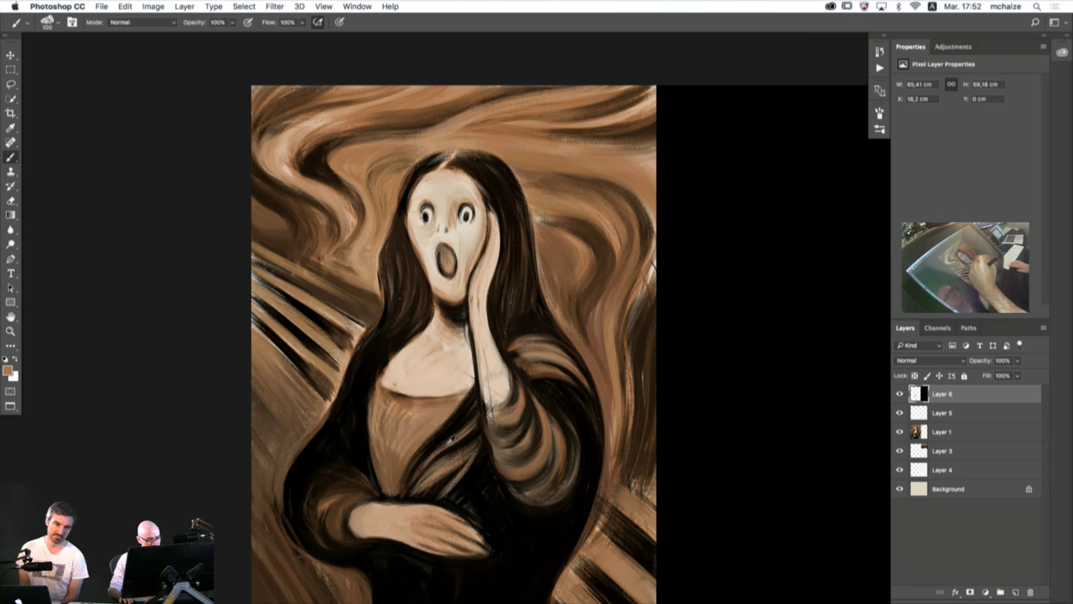
pyautogui.keyDown('alt'); pyautogui.click(433, 455); pyautogui.keyUp('alt')
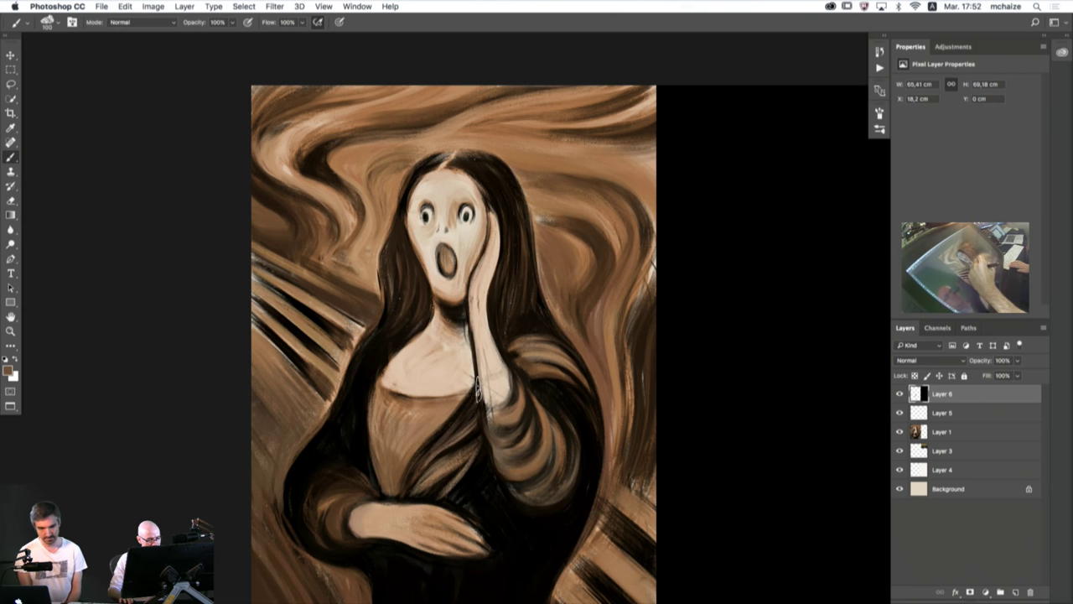
pyautogui.moveTo(466, 429)
pyautogui.mouseDown()
pyautogui.moveTo(414, 495)
pyautogui.moveTo(476, 440)
pyautogui.moveTo(418, 494)
pyautogui.moveTo(476, 442)
pyautogui.moveTo(447, 474)
pyautogui.moveTo(476, 457)
pyautogui.moveTo(447, 486)
pyautogui.moveTo(483, 445)
pyautogui.moveTo(431, 496)
pyautogui.moveTo(462, 419)
pyautogui.moveTo(424, 486)
pyautogui.moveTo(453, 507)
pyautogui.moveTo(288, 517)
pyautogui.moveTo(385, 541)
pyautogui.moveTo(276, 514)
pyautogui.moveTo(380, 552)
pyautogui.moveTo(313, 511)
pyautogui.moveTo(320, 465)
pyautogui.moveTo(351, 495)
pyautogui.moveTo(372, 495)
pyautogui.moveTo(324, 491)
pyautogui.moveTo(376, 497)
pyautogui.mouseUp()
pyautogui.keyDown('alt'); pyautogui.click(467, 479); pyautogui.keyUp('alt')
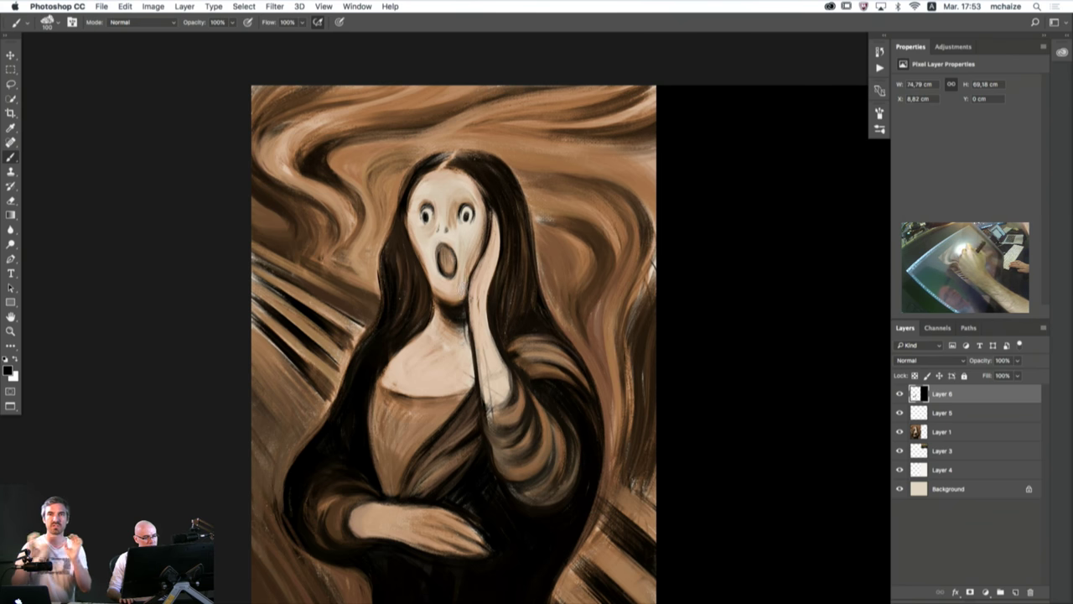
# - Refine the drape and the edge between neck and raised forearm with a size 70 brush, using sampled brown, dark shadow and skin tones
pyautogui.press('[')
pyautogui.press('[')
pyautogui.press('[')
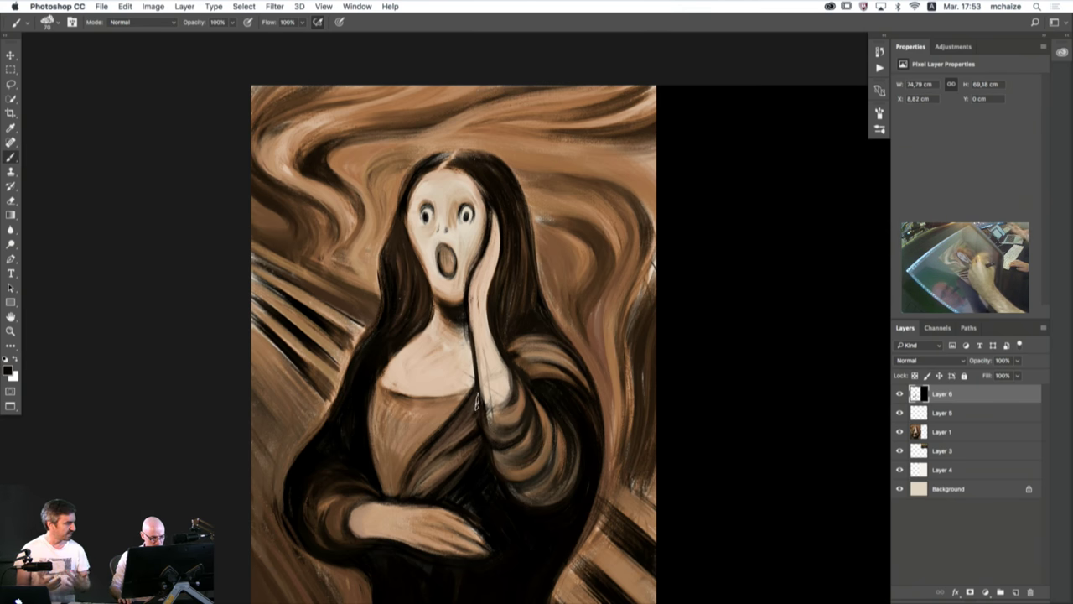
pyautogui.keyDown('alt'); pyautogui.click(458, 443); pyautogui.keyUp('alt')
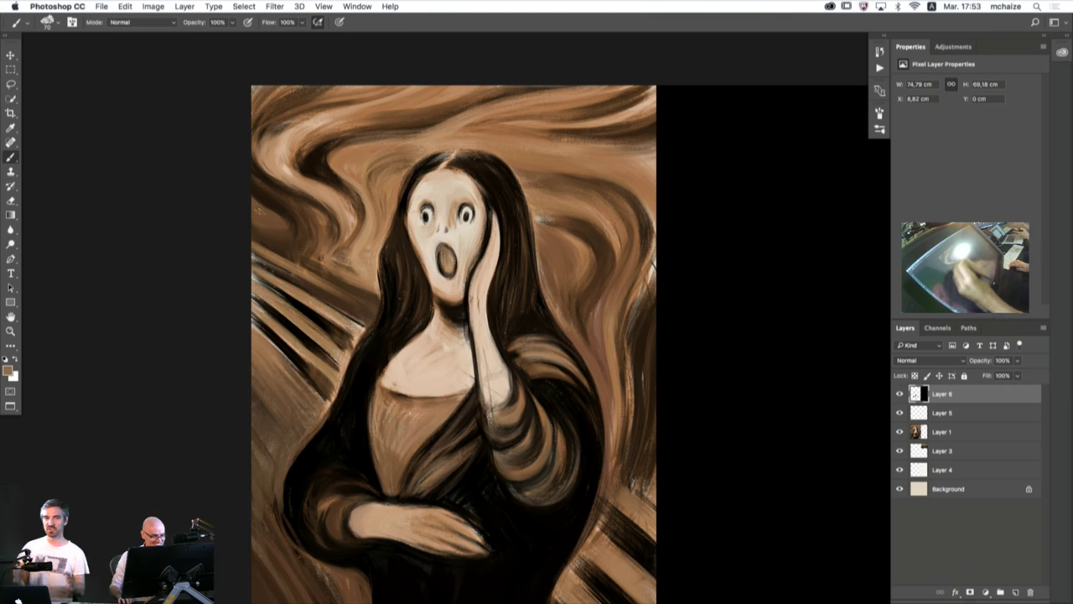
pyautogui.keyDown('alt'); pyautogui.click(459, 310); pyautogui.keyUp('alt')
pyautogui.moveTo(464, 314); pyautogui.dragTo(475, 385)
pyautogui.keyDown('alt'); pyautogui.click(458, 365); pyautogui.keyUp('alt')
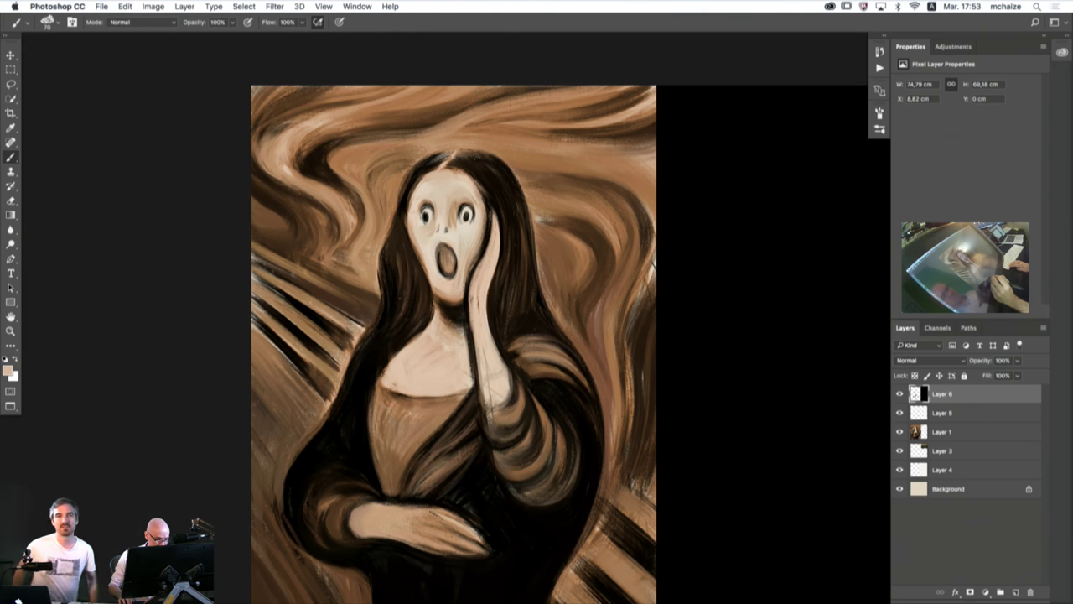
# - Refine the fingers and lower edge of the folded hand with black, brown and skin tones sampled around it
pyautogui.keyDown('alt'); pyautogui.click(475, 553); pyautogui.keyUp('alt')
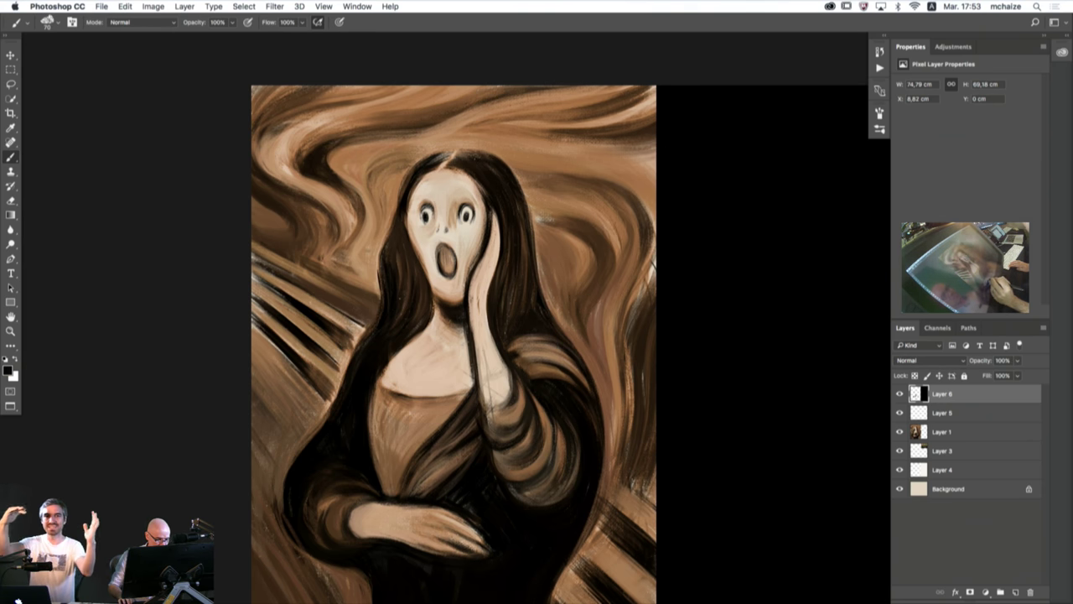
pyautogui.keyDown('alt'); pyautogui.click(447, 538); pyautogui.keyUp('alt')
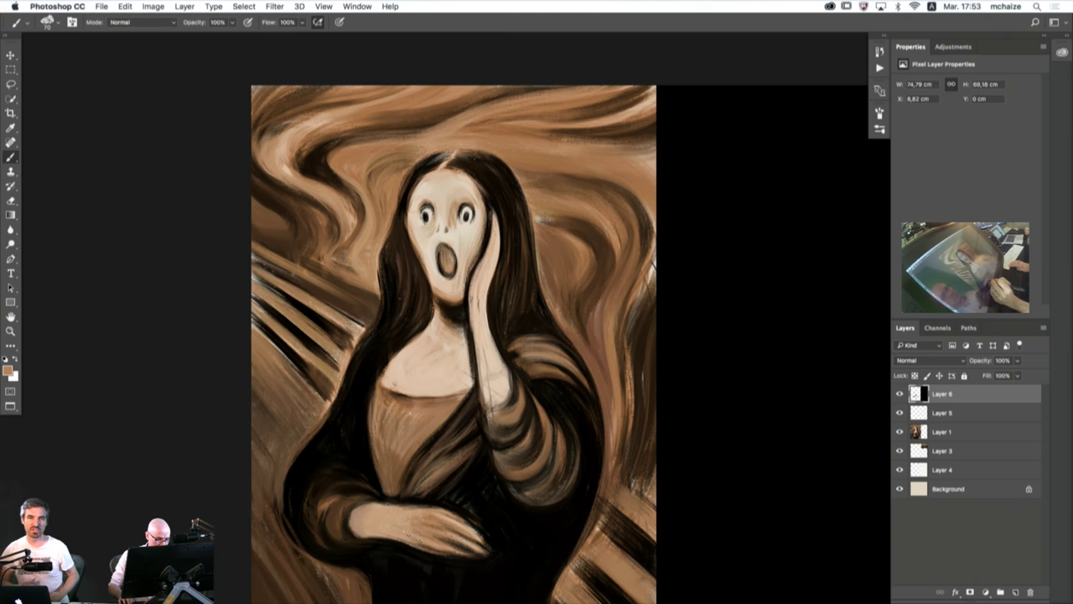
pyautogui.keyDown('alt'); pyautogui.click(468, 556); pyautogui.keyUp('alt')
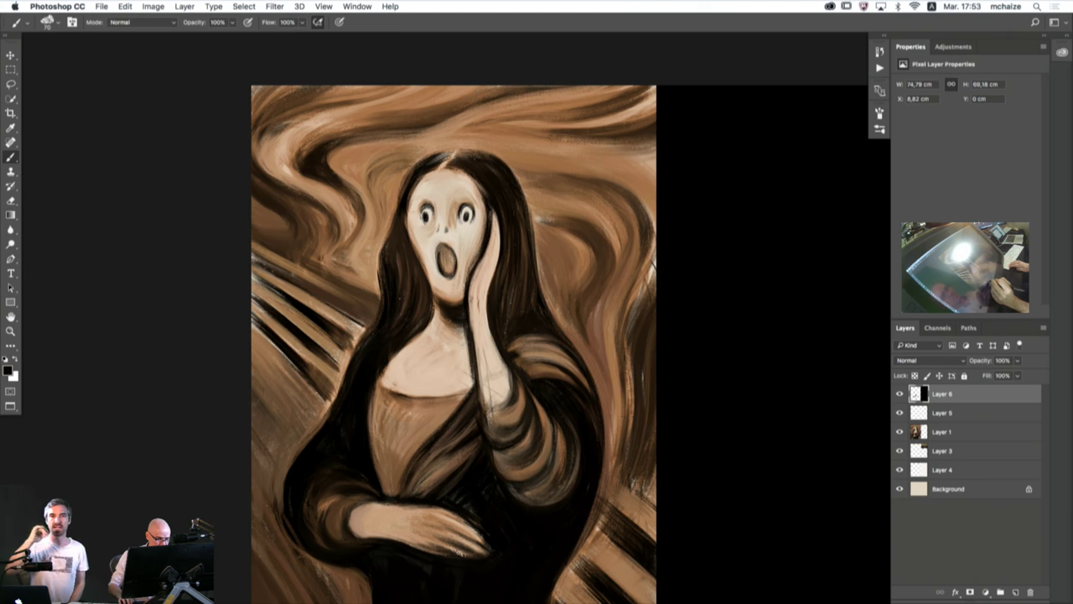
pyautogui.keyDown('alt'); pyautogui.click(439, 541); pyautogui.keyUp('alt')
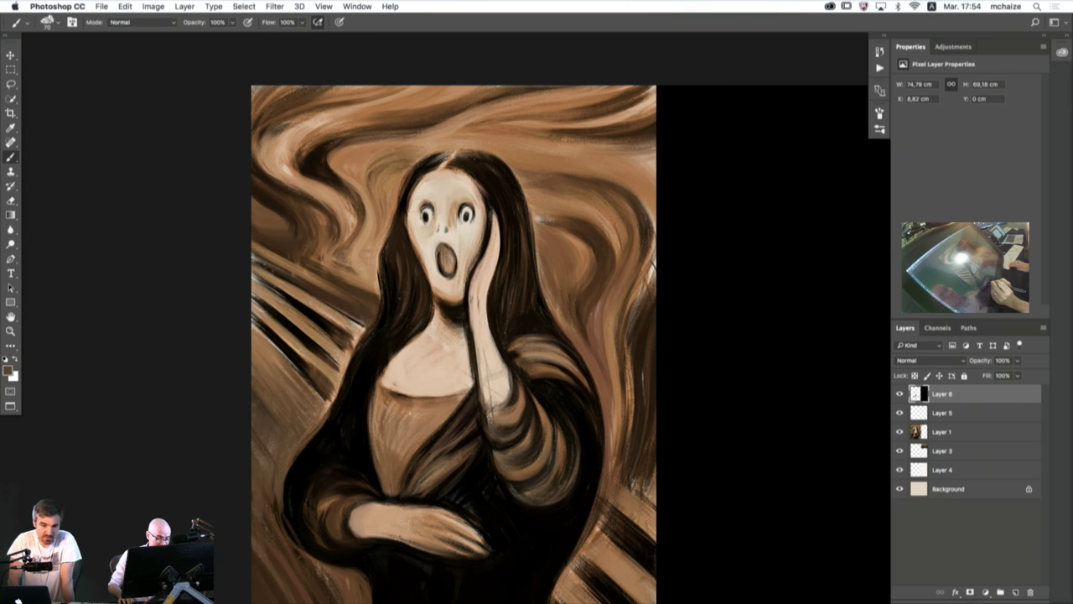
pyautogui.keyDown('alt'); pyautogui.click(409, 524); pyautogui.keyUp('alt')
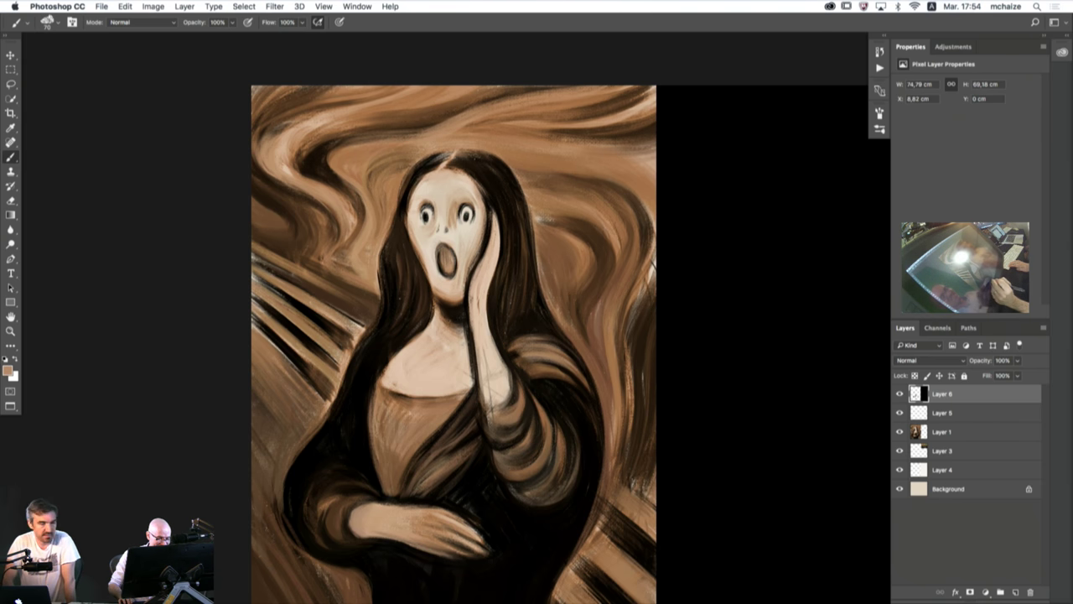
pyautogui.keyDown('alt'); pyautogui.click(464, 550); pyautogui.keyUp('alt')
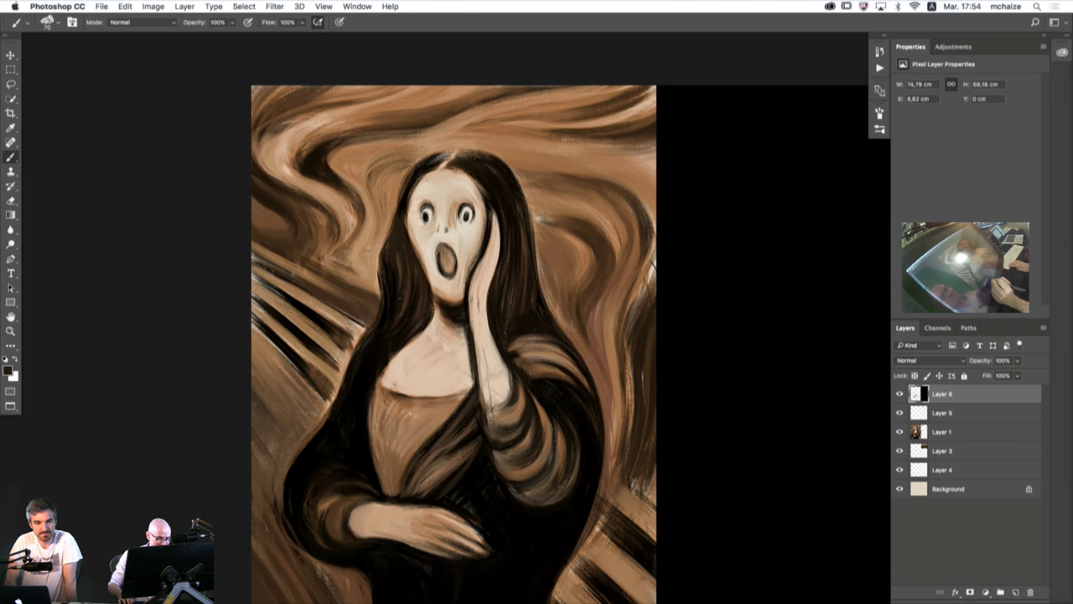
pyautogui.keyDown('alt'); pyautogui.click(424, 541); pyautogui.keyUp('alt')
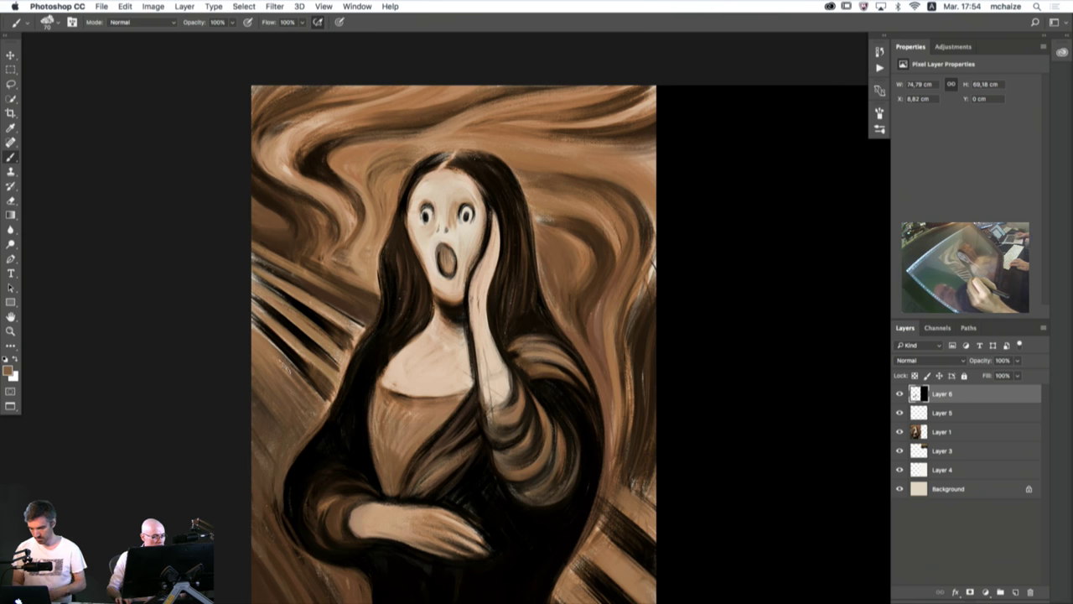
# - Brush sampled tan over the light gaps in the railing at the painting's left edge with a size 100 brush
pyautogui.keyDown('alt'); pyautogui.click(273, 357); pyautogui.keyUp('alt')
pyautogui.press(']')
pyautogui.press(']')
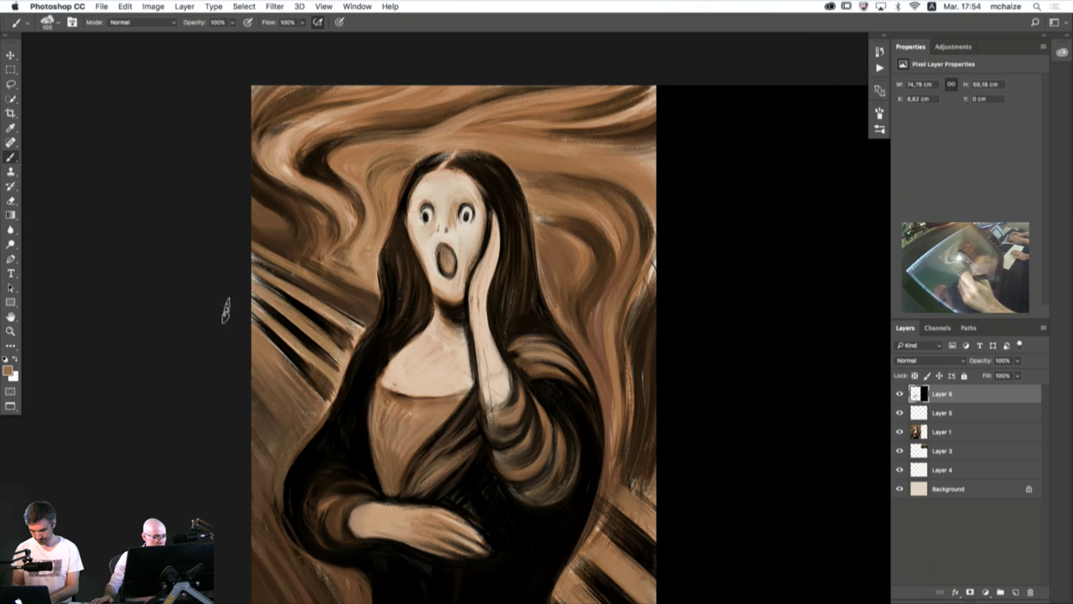
pyautogui.moveTo(226, 312)
pyautogui.mouseDown()
pyautogui.moveTo(285, 365)
pyautogui.moveTo(265, 330)
pyautogui.moveTo(287, 350)
pyautogui.mouseUp()
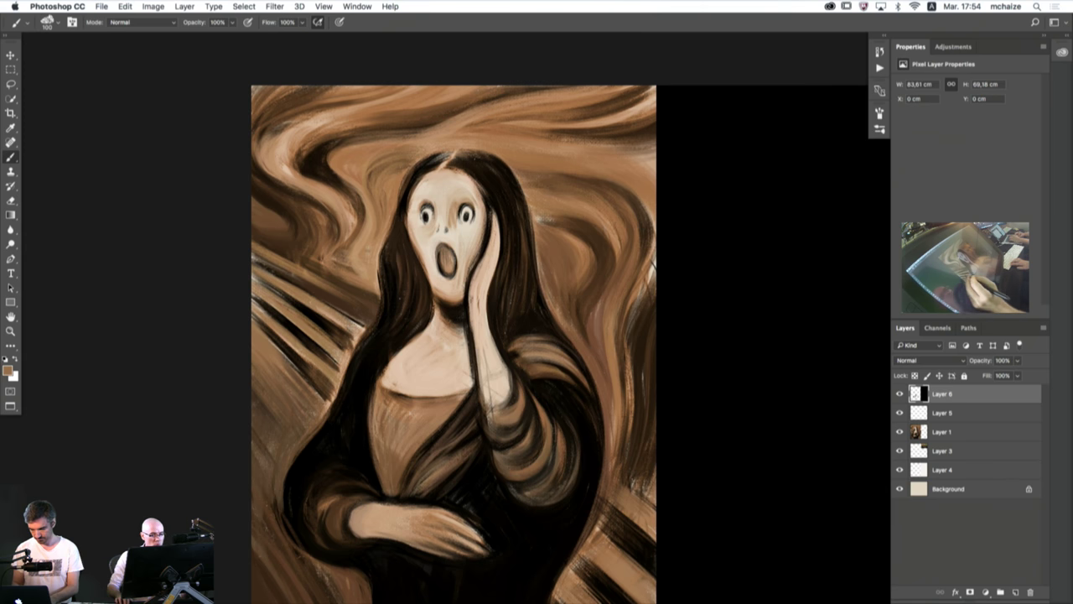
# - Delete the black fill beside the painting on Layer 6 to uncover the reference images, and return to the Brush tool
pyautogui.press('super+minus')
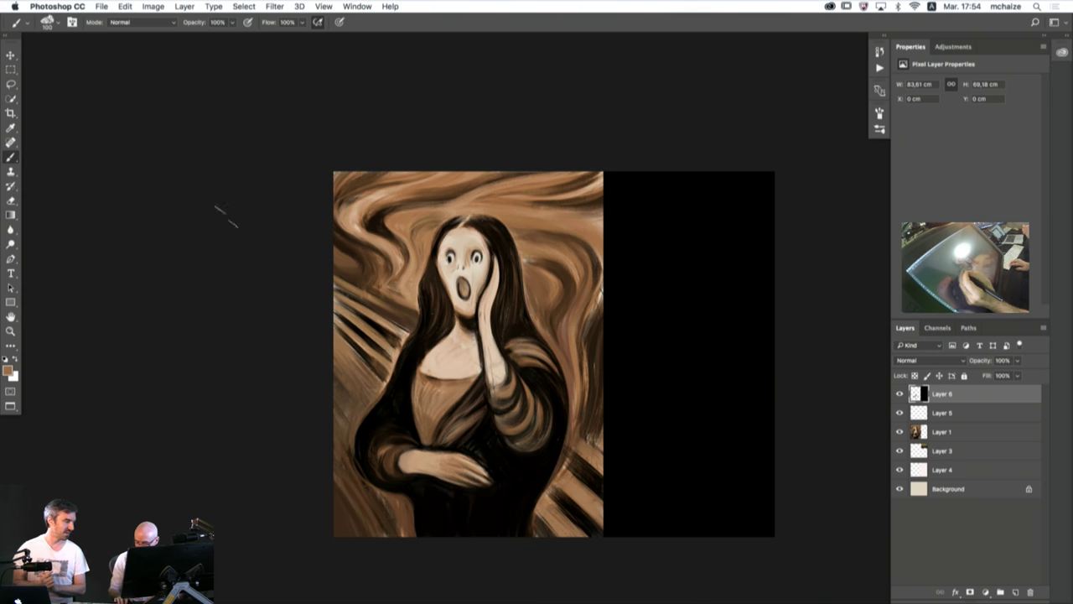
pyautogui.press('m')
pyautogui.moveTo(601, 168); pyautogui.dragTo(864, 597)
pyautogui.press('Delete')
pyautogui.press('super+d')
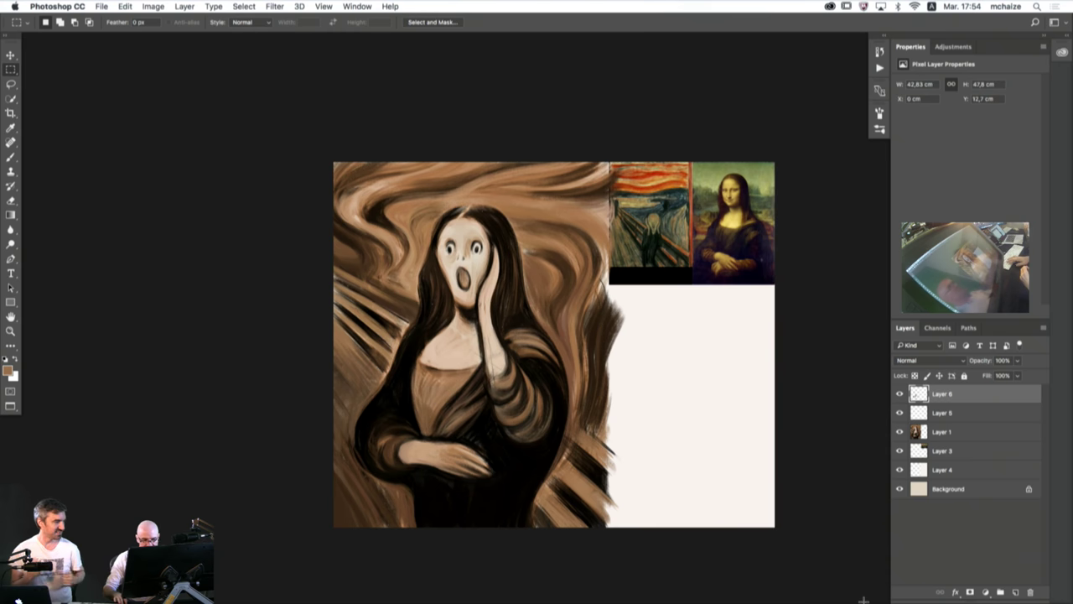
pyautogui.press('b')
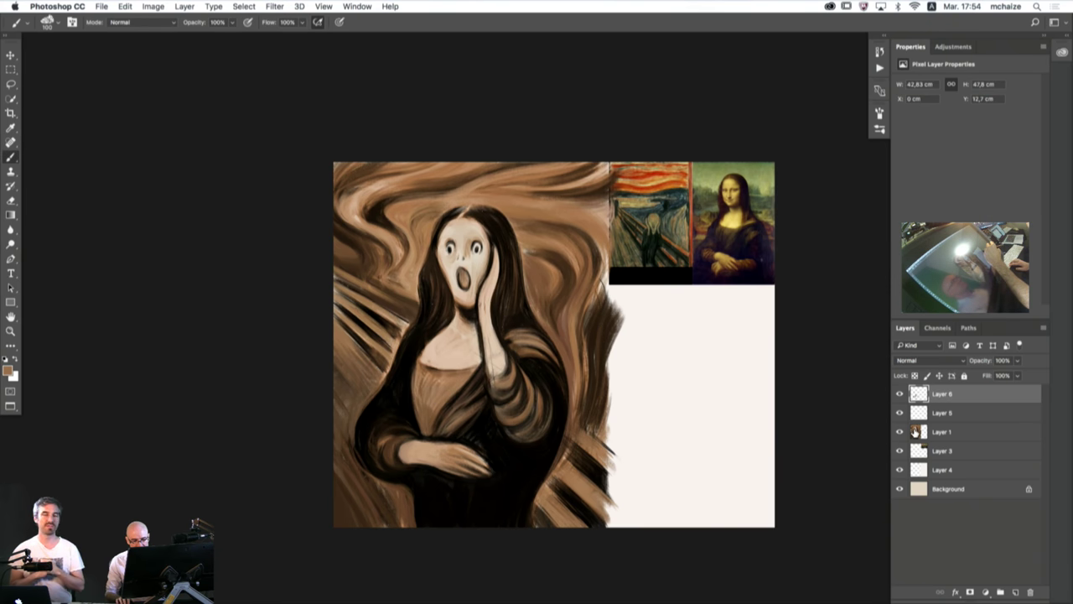
# - Move Layer 1 directly below Layer 6 and merge the two layers
pyautogui.moveTo(920, 431); pyautogui.dragTo(901, 397)
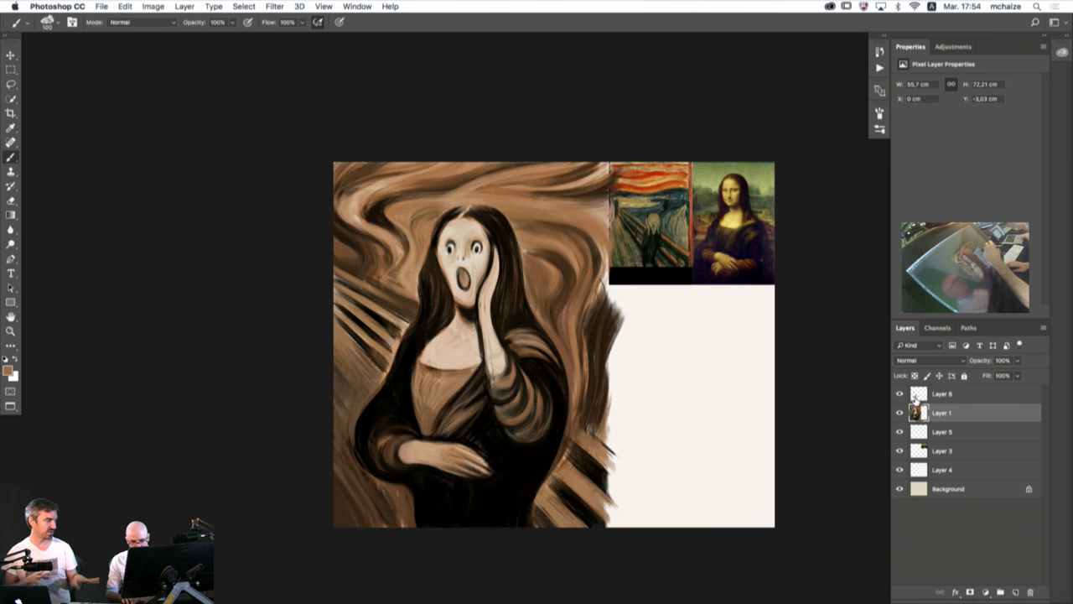
pyautogui.keyDown('shift'); pyautogui.click(904, 390); pyautogui.keyUp('shift')
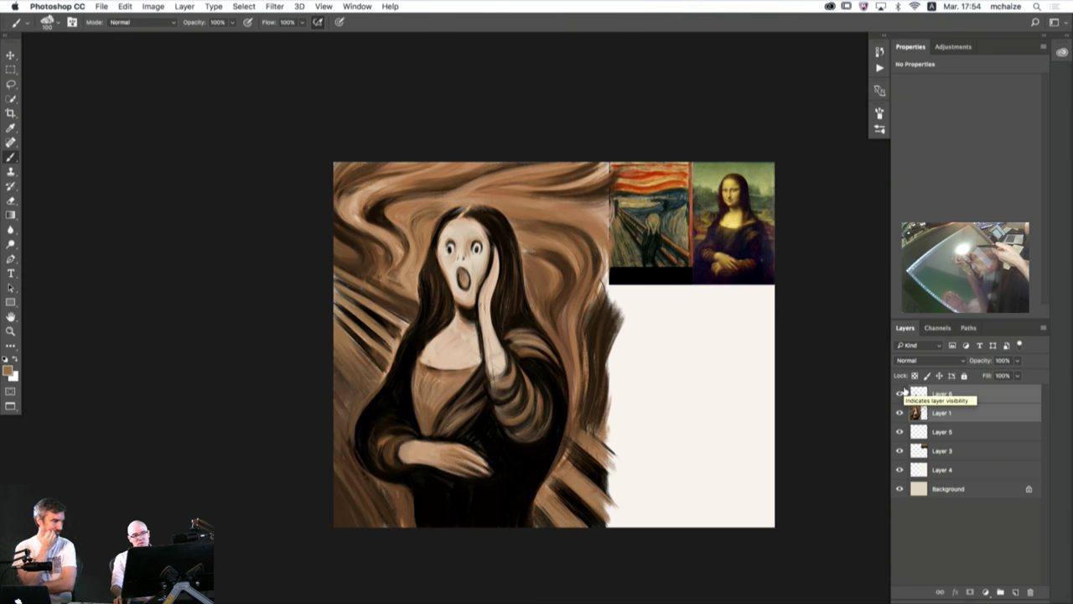
pyautogui.click(647, 261)
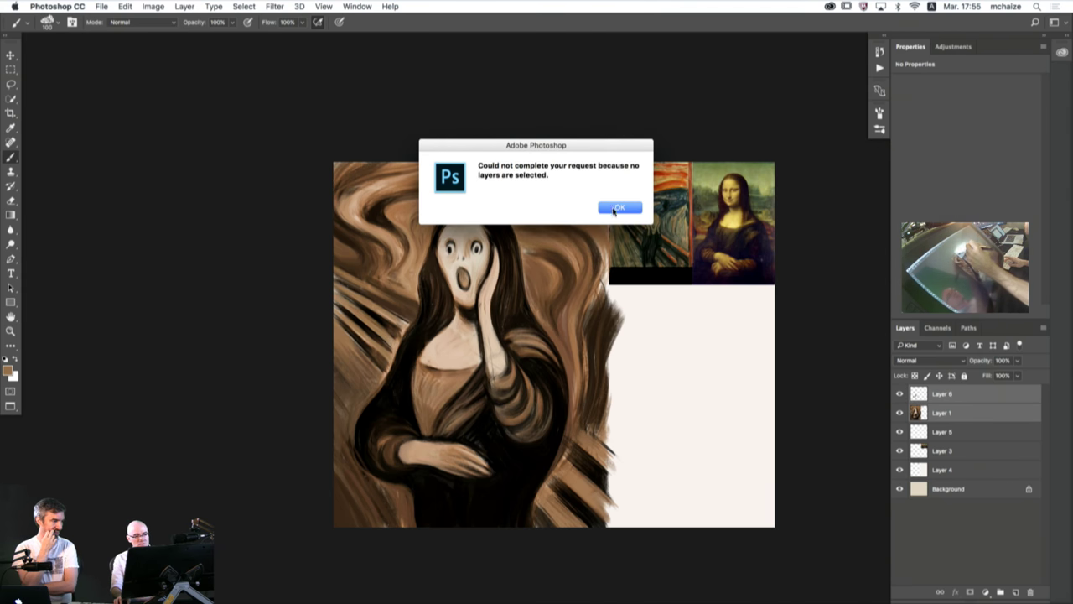
pyautogui.click(615, 209)
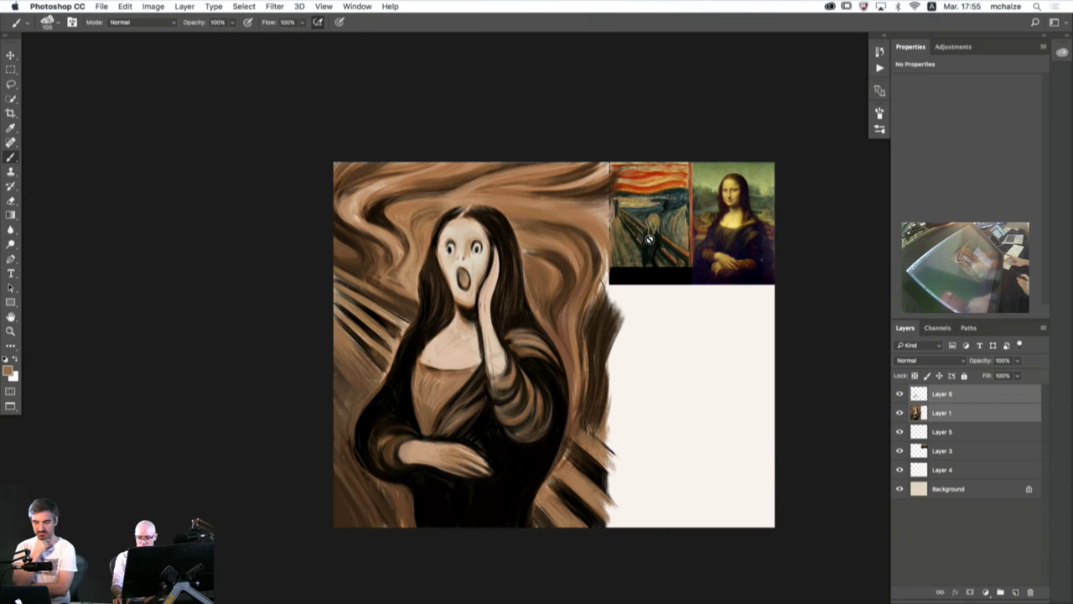
pyautogui.press('super+e')
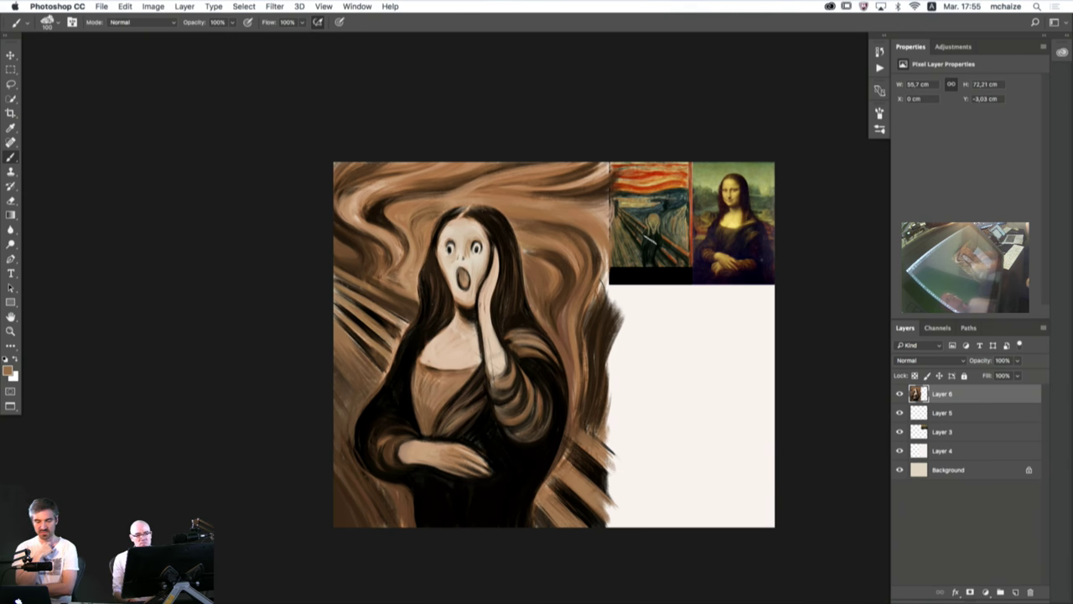